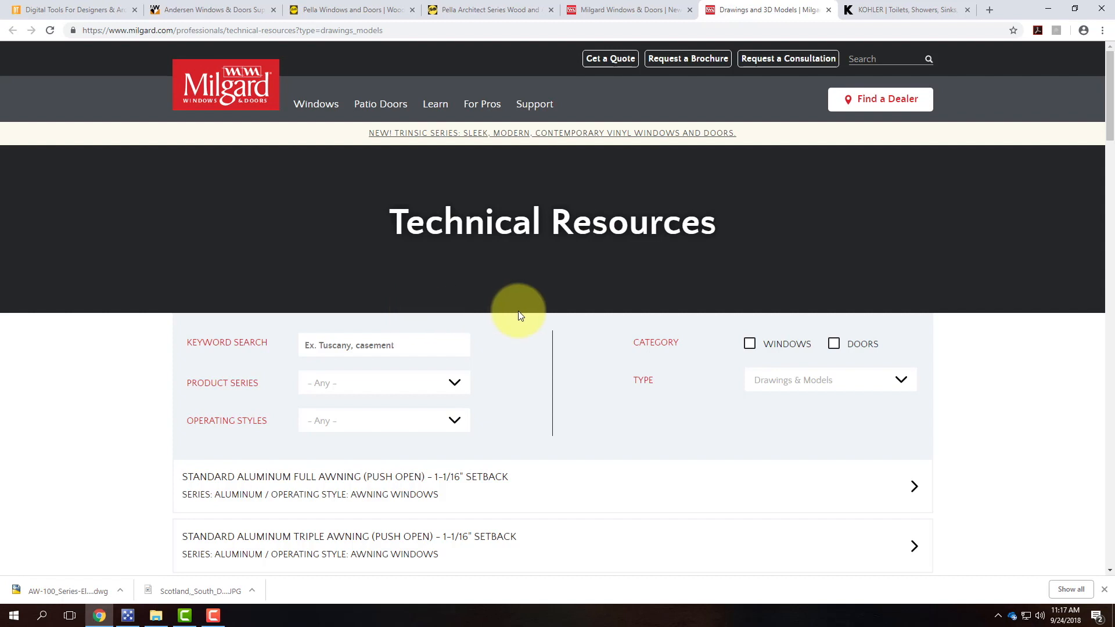
# Return to the Andersen Windows & Doors home page, dismissing the website feedback survey.
pyautogui.click(194, 13)
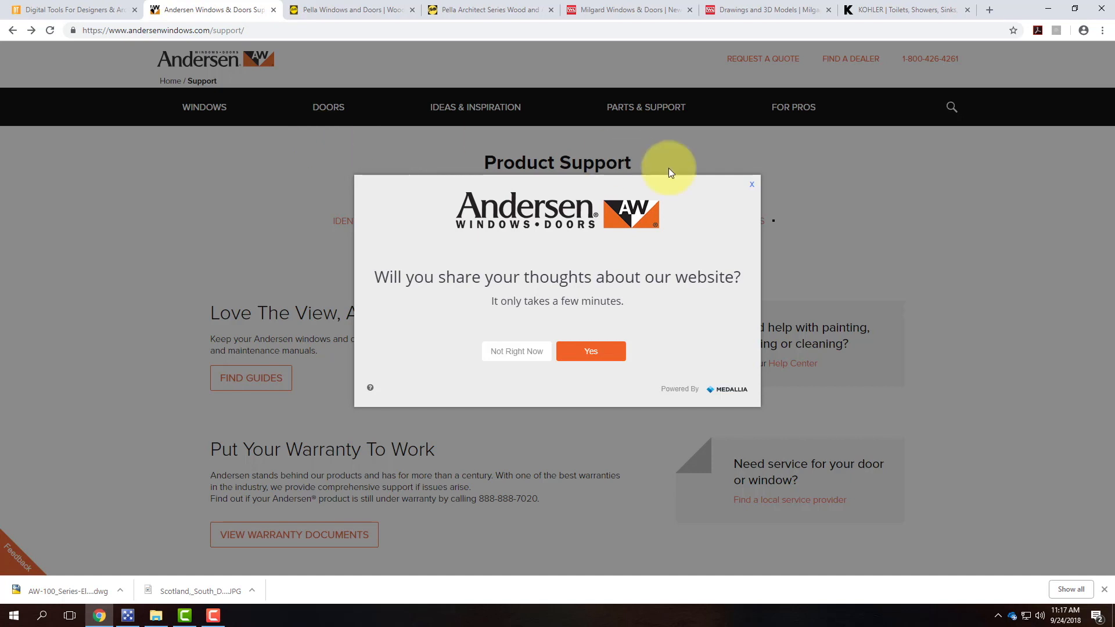
pyautogui.click(752, 187)
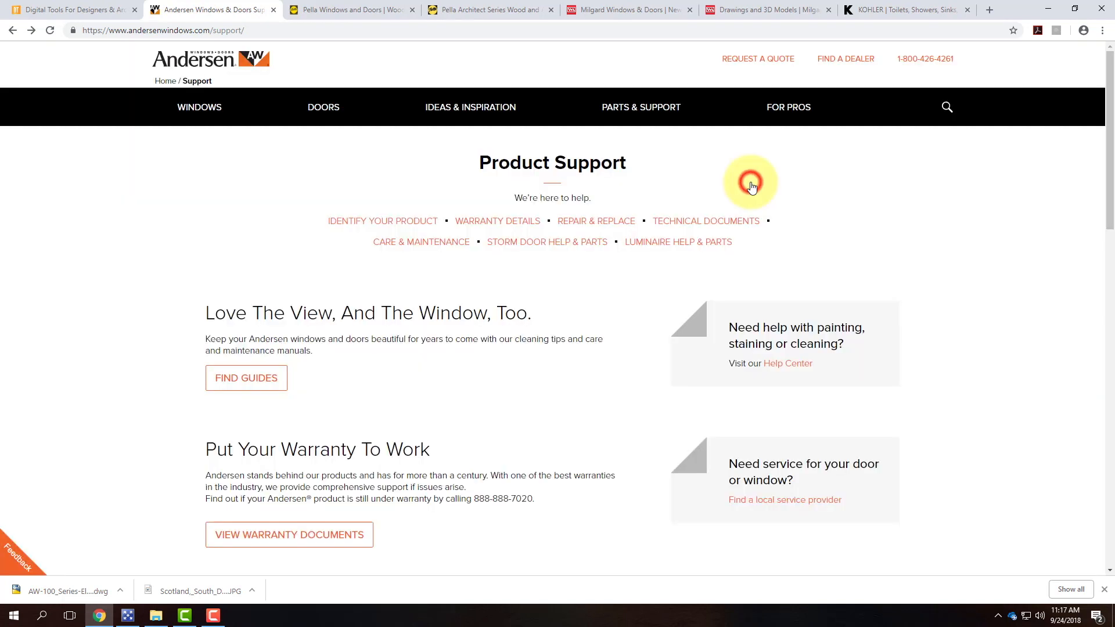
pyautogui.click(192, 64)
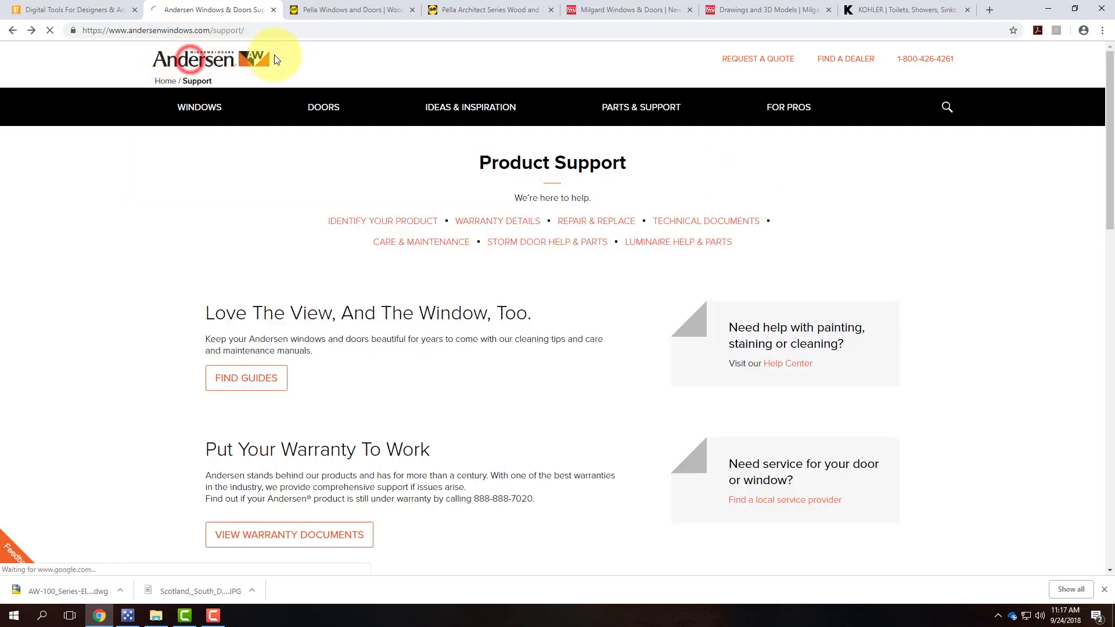
pyautogui.click(320, 9)
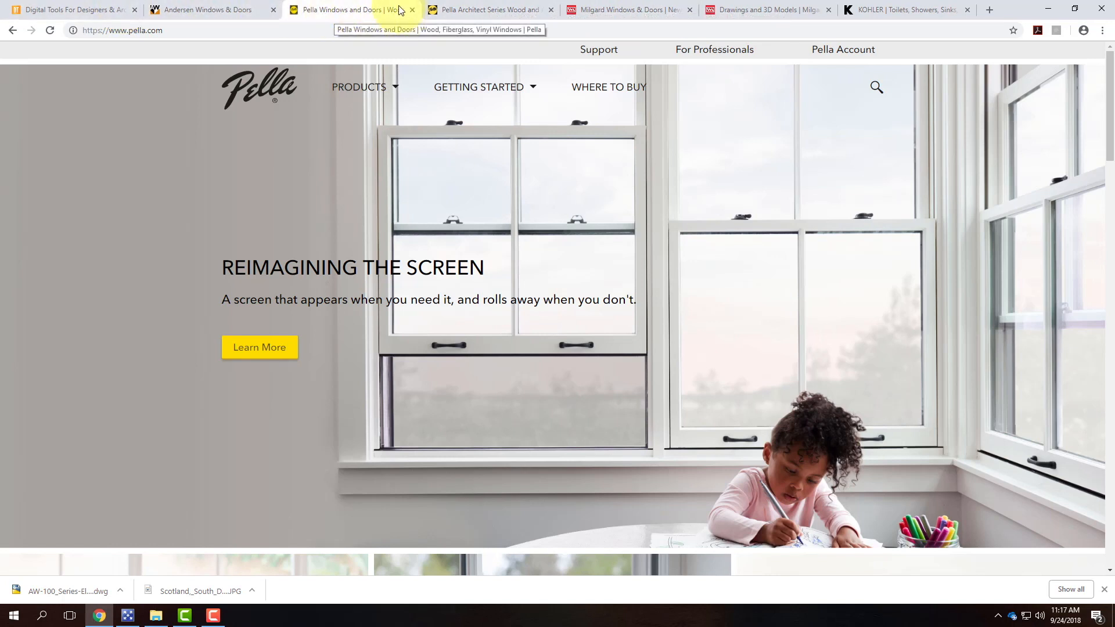
pyautogui.click(213, 4)
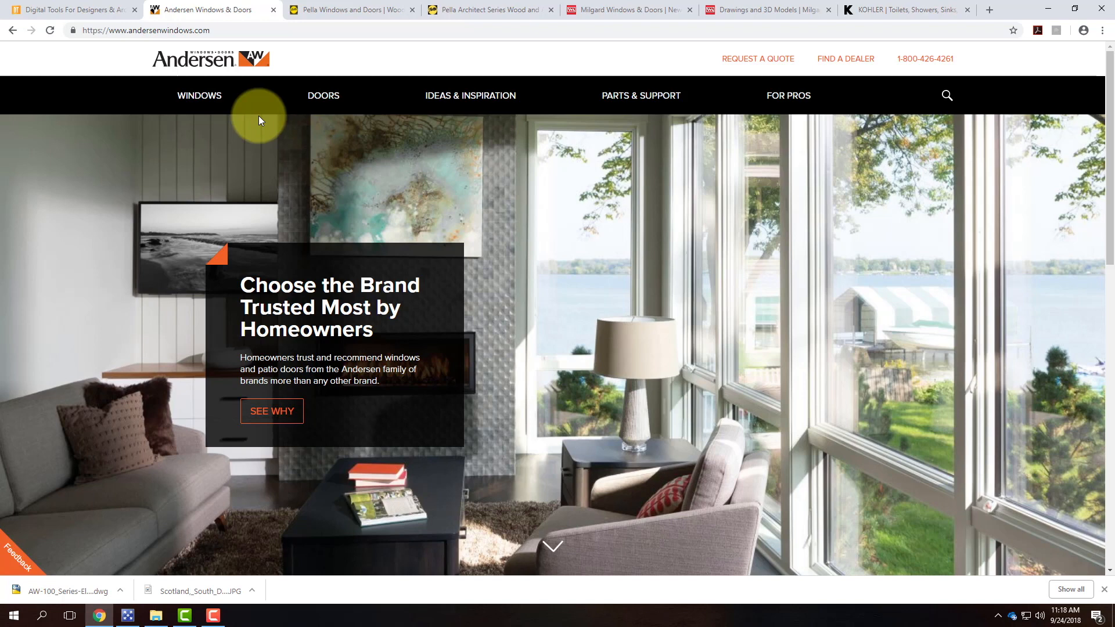
# Open Andersen's technical documents library through the Product Support page.
pyautogui.scroll(-10, 455, 210)
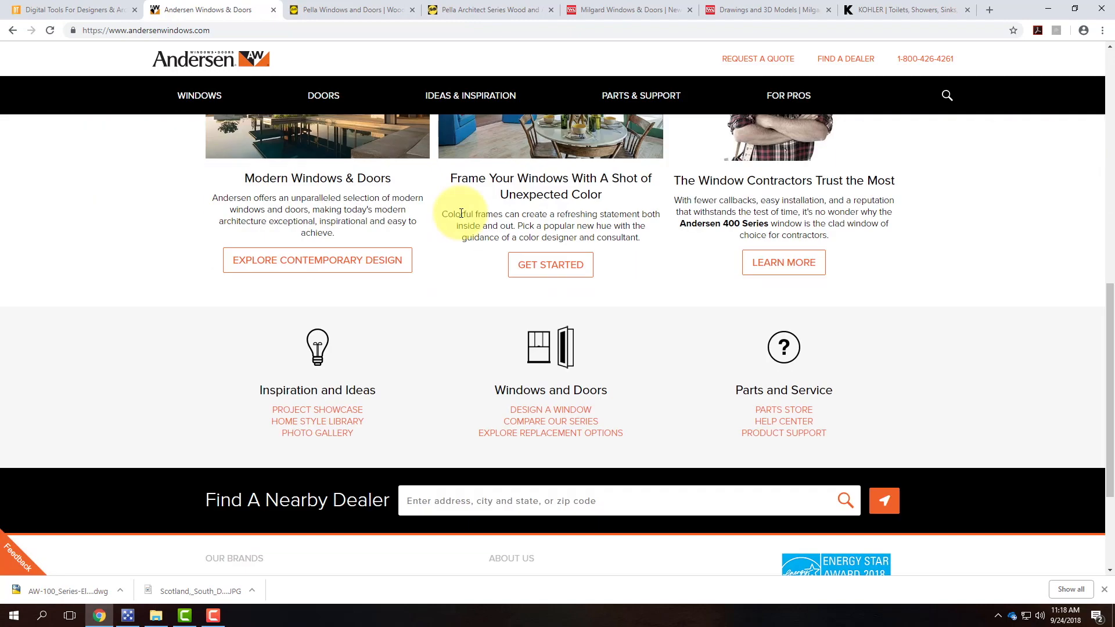
pyautogui.scroll(-3, 460, 213)
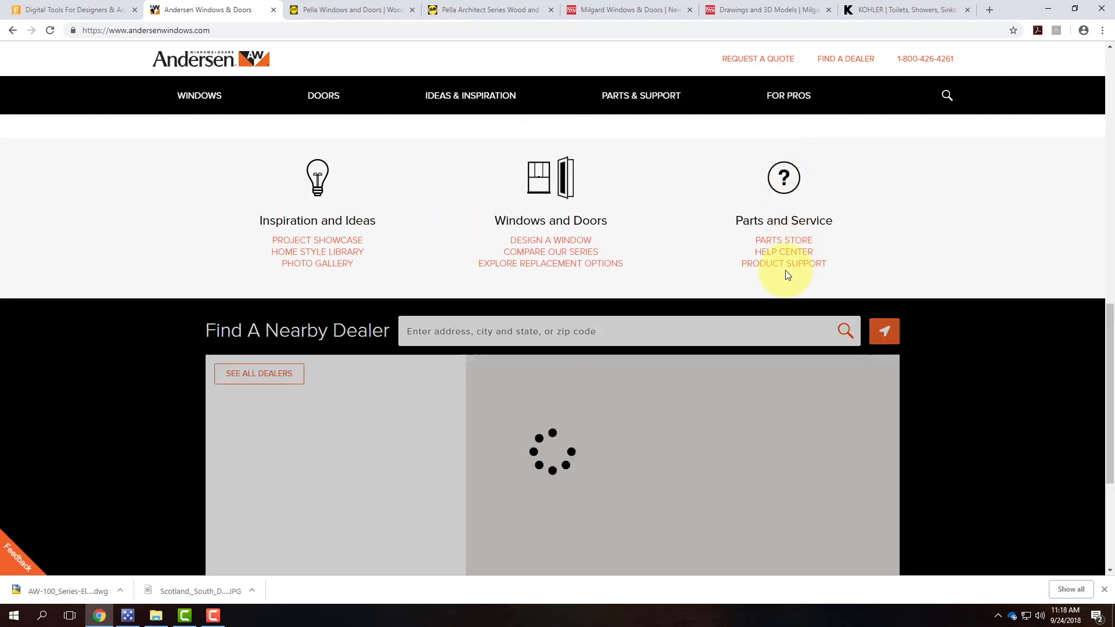
pyautogui.click(783, 264)
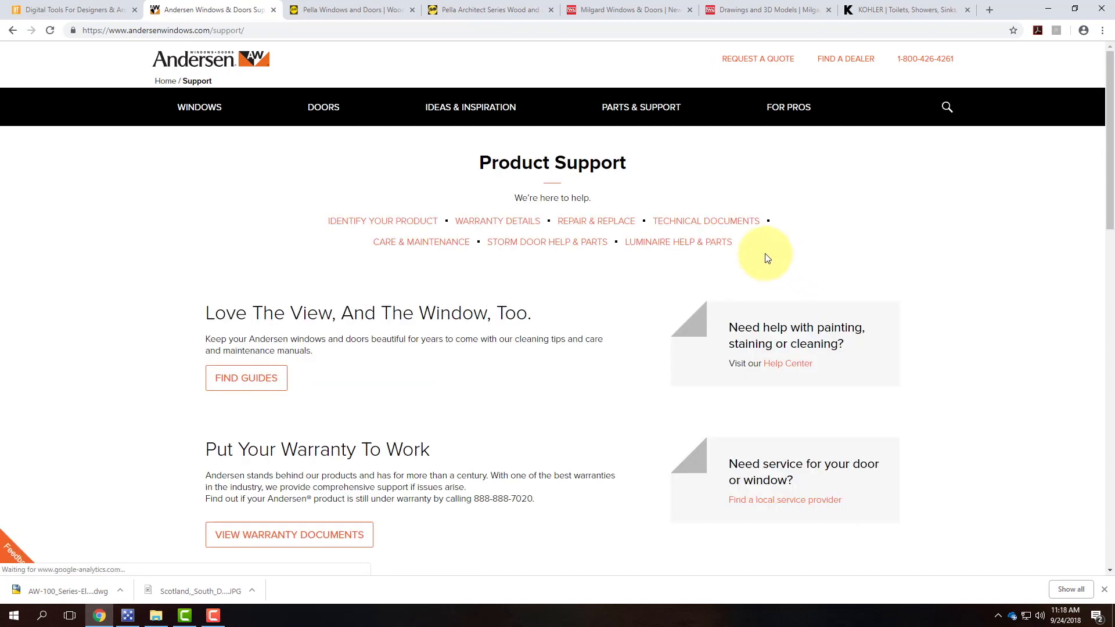
pyautogui.click(695, 222)
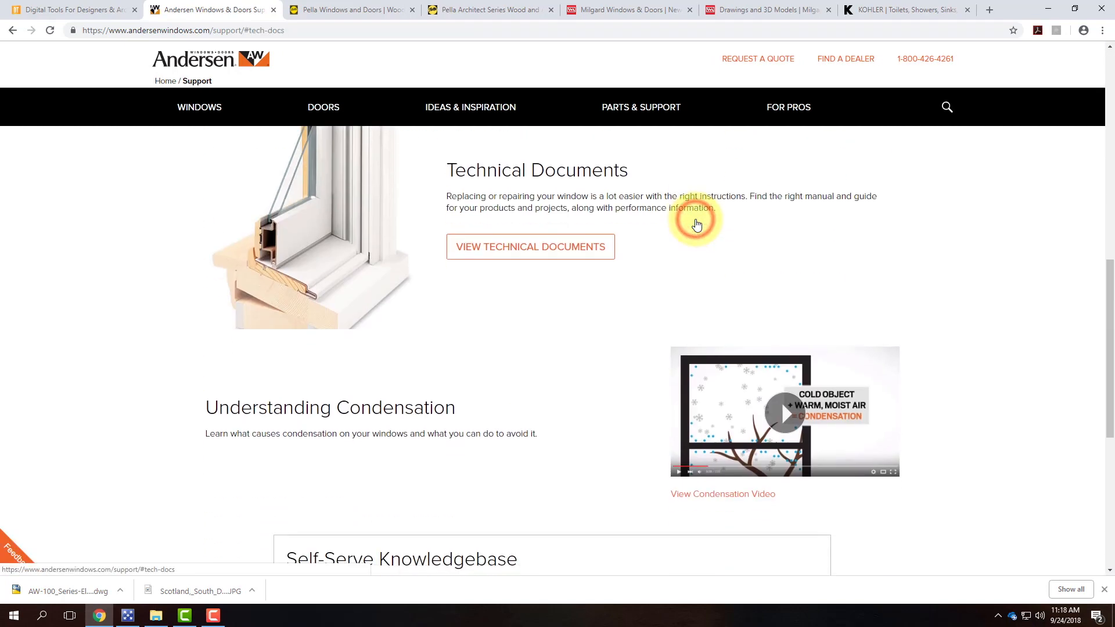
pyautogui.click(490, 256)
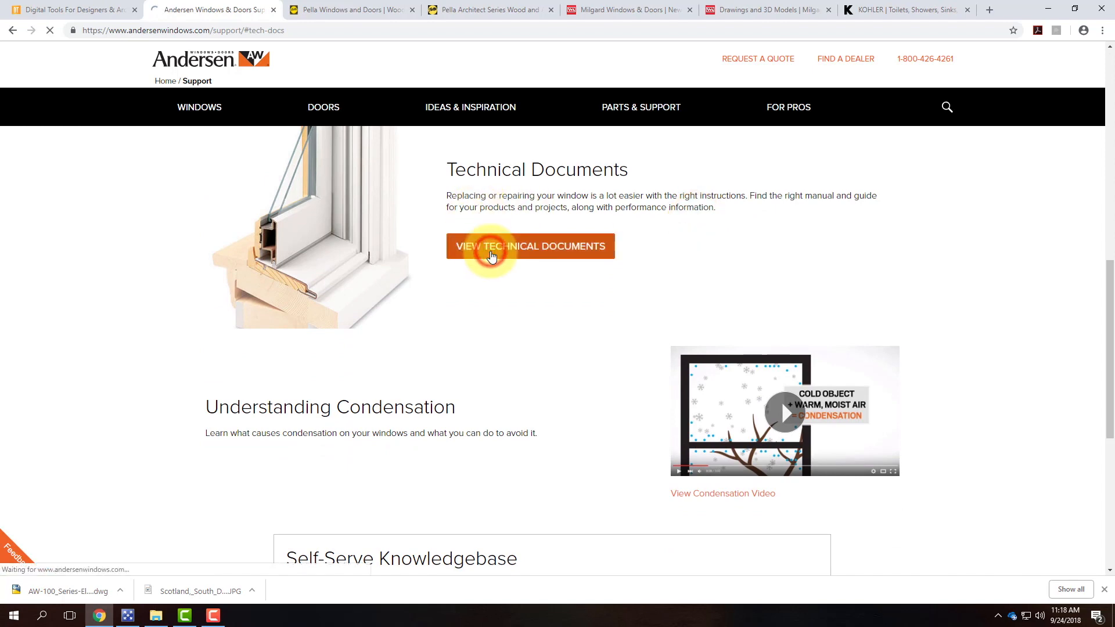
# Open the Architectural Tools page and go to its 100 Series Windows And Doors table.
pyautogui.scroll(-3, 727, 254)
pyautogui.scroll(-5, 727, 254)
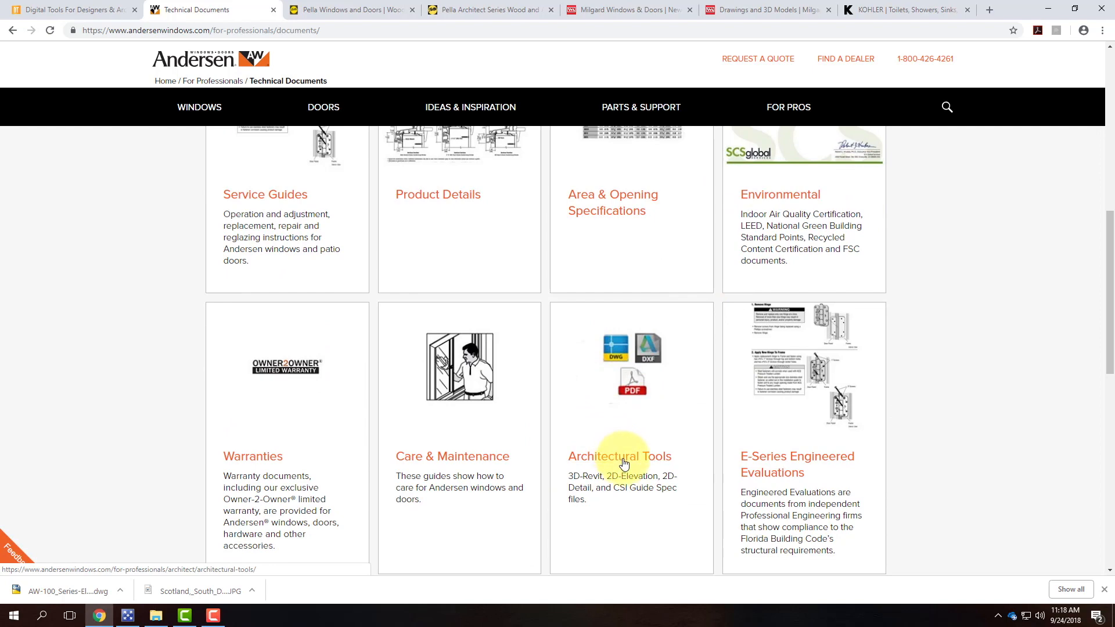
pyautogui.click(623, 459)
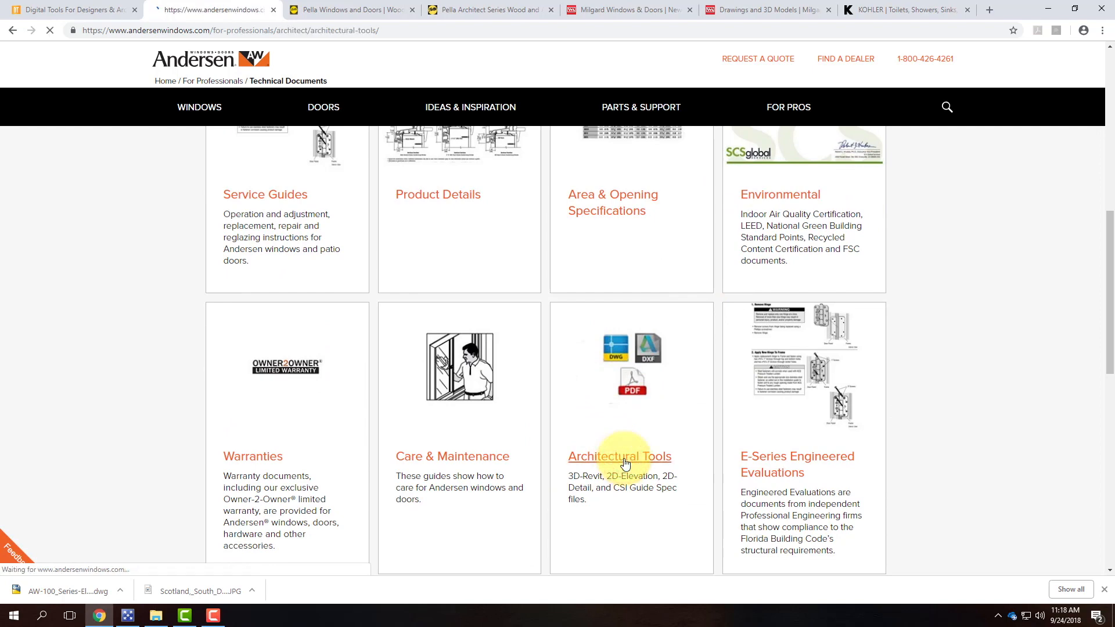
pyautogui.scroll(-3, 746, 266)
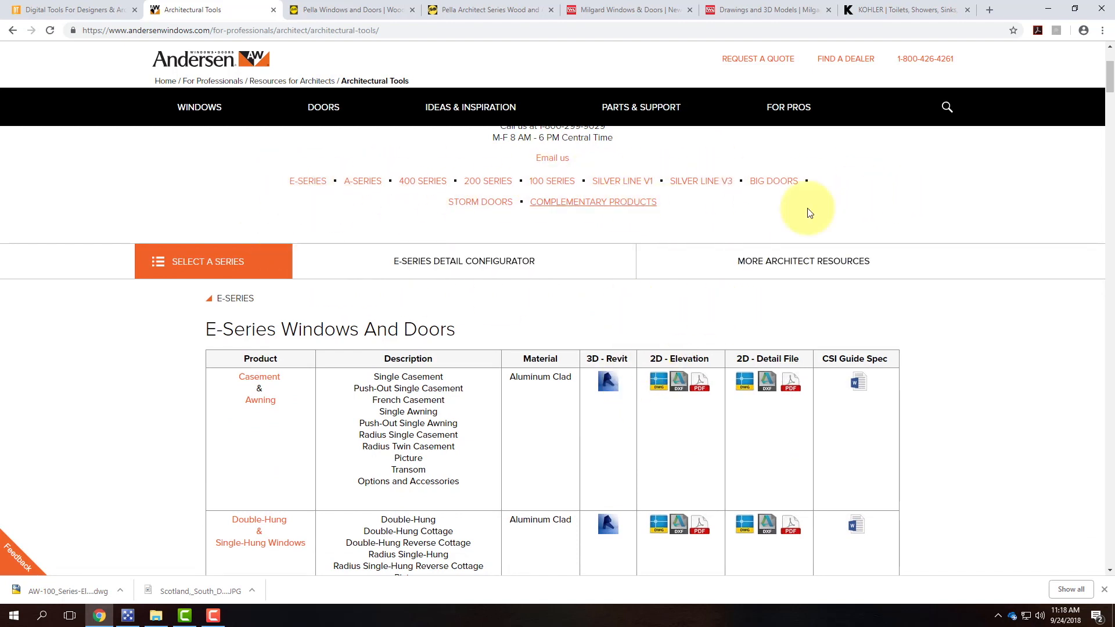
pyautogui.click(556, 183)
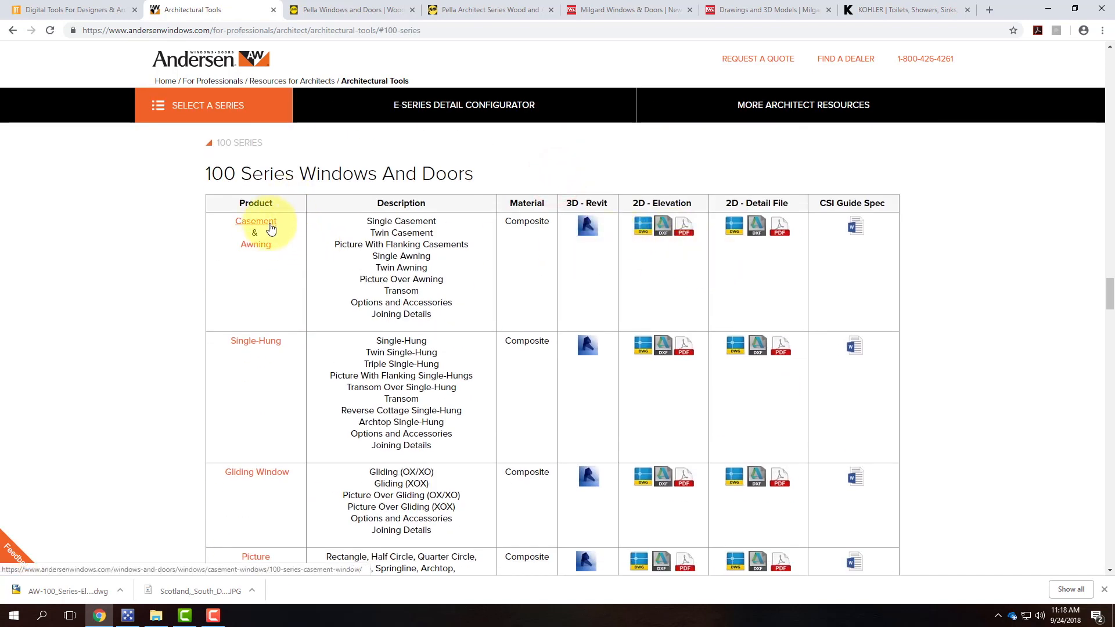
# Download the 2D elevation DWG file for the 100 Series Casement & Awning windows.
pyautogui.scroll(-2, 274, 281)
pyautogui.scroll(-2, 281, 518)
pyautogui.click(277, 541)
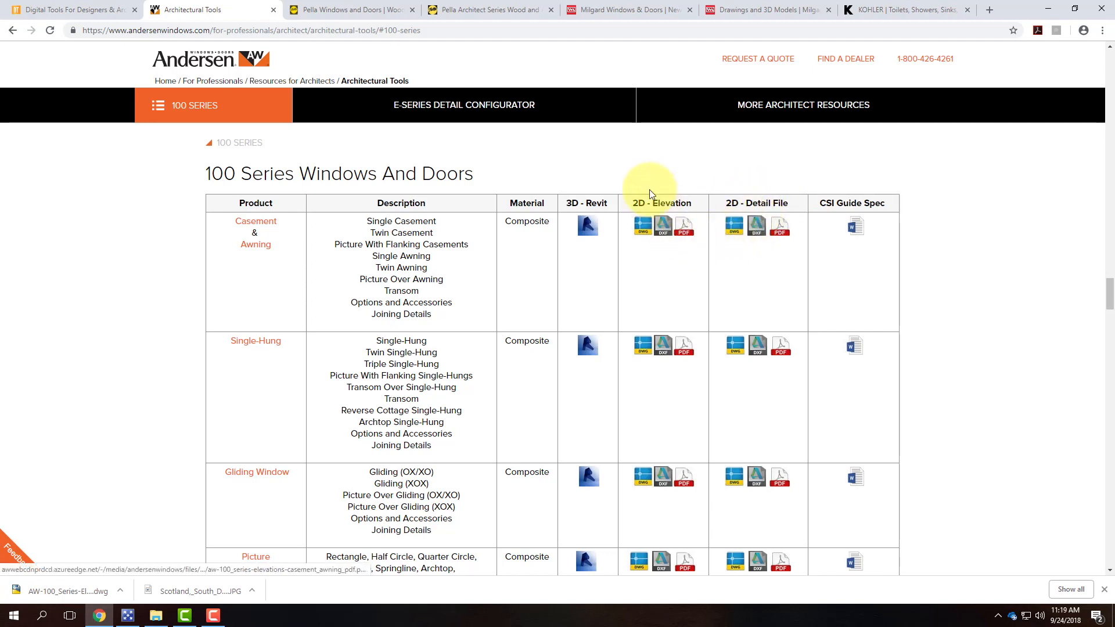
pyautogui.click(646, 234)
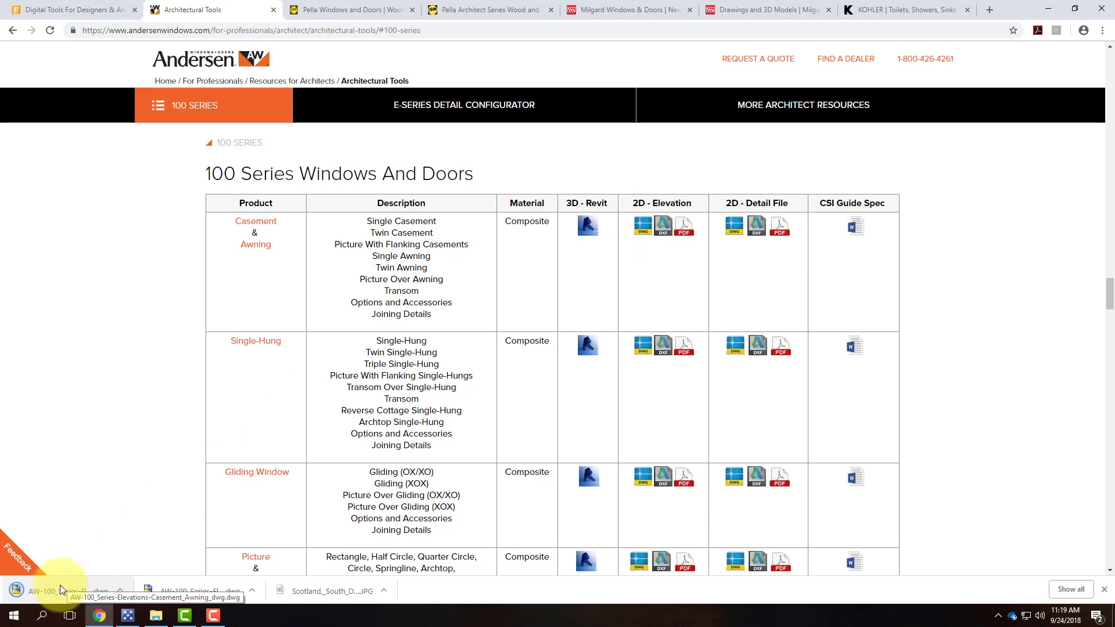
pyautogui.scroll(-3, 257, 348)
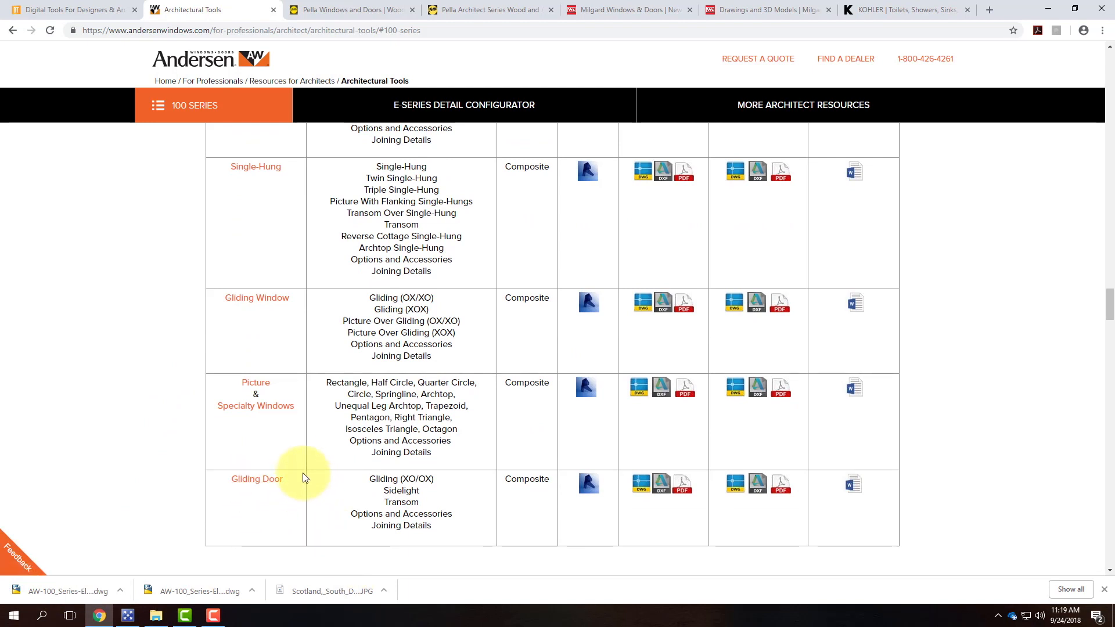
# Switch to the Pella website and open its residential professionals site.
pyautogui.click(375, 10)
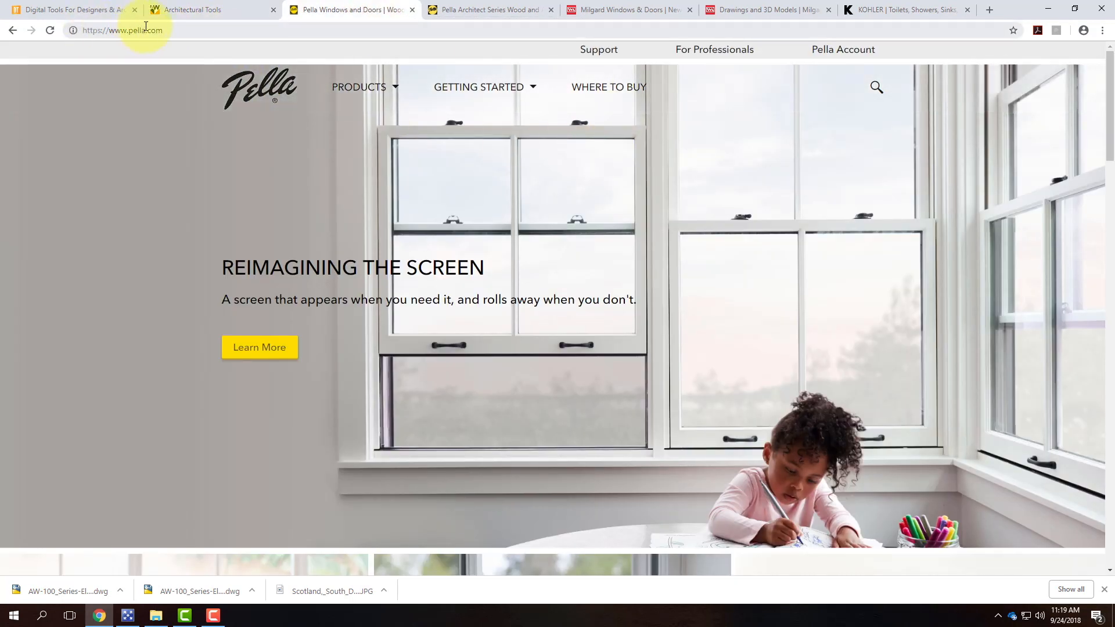
pyautogui.click(713, 52)
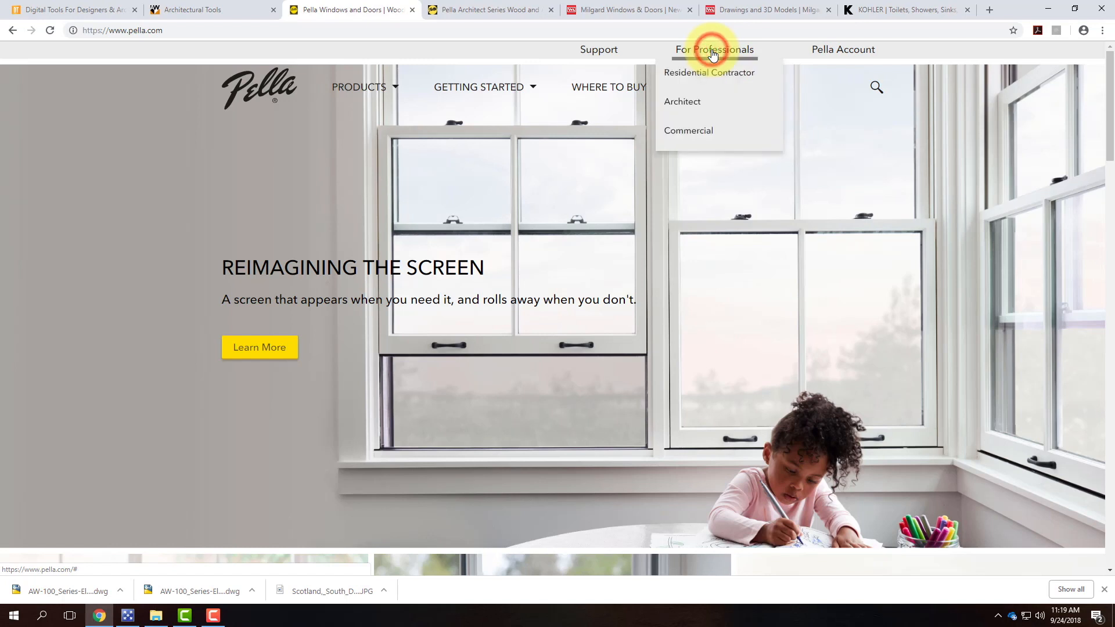
pyautogui.click(692, 101)
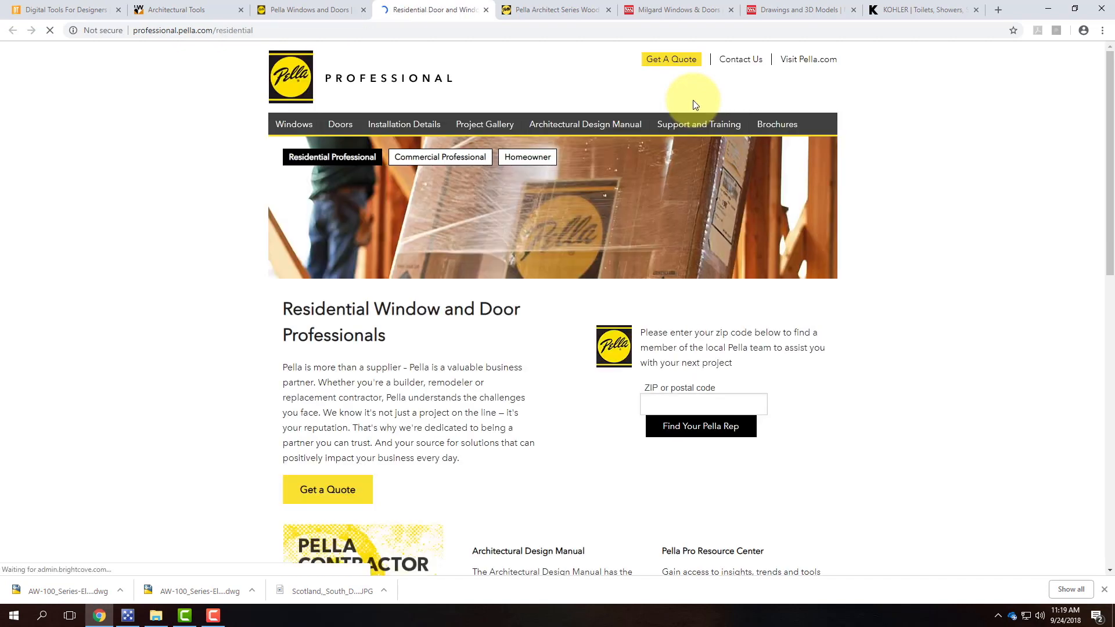
# Open the Architect Series wood entry door details from Pella's residential entry door lines overview.
pyautogui.scroll(-3, 692, 99)
pyautogui.scroll(3, 501, 168)
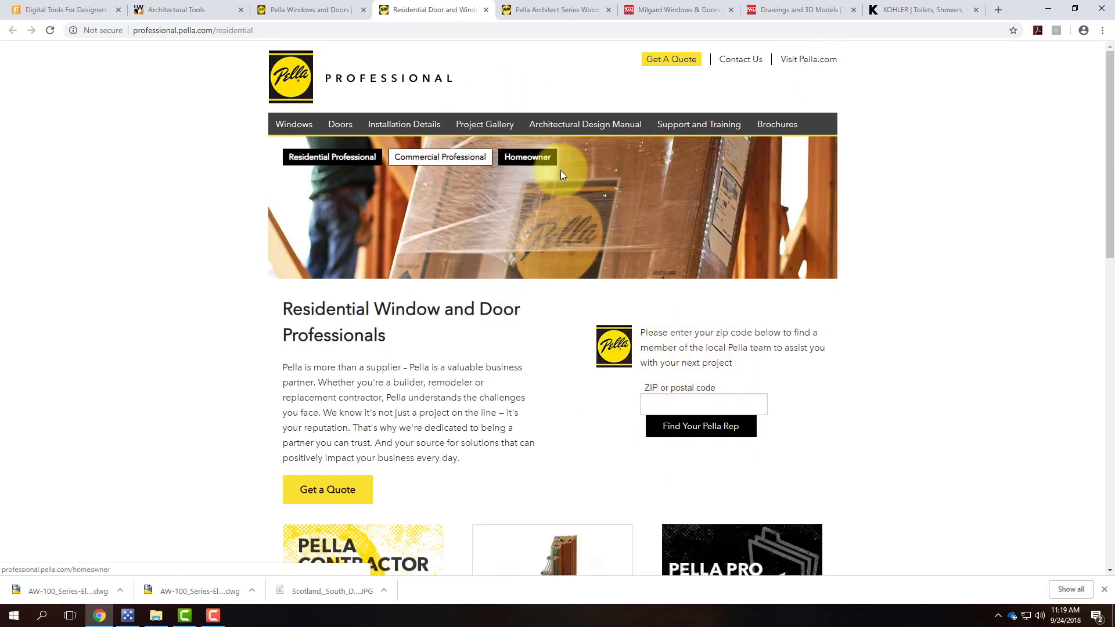
pyautogui.scroll(-10, 696, 247)
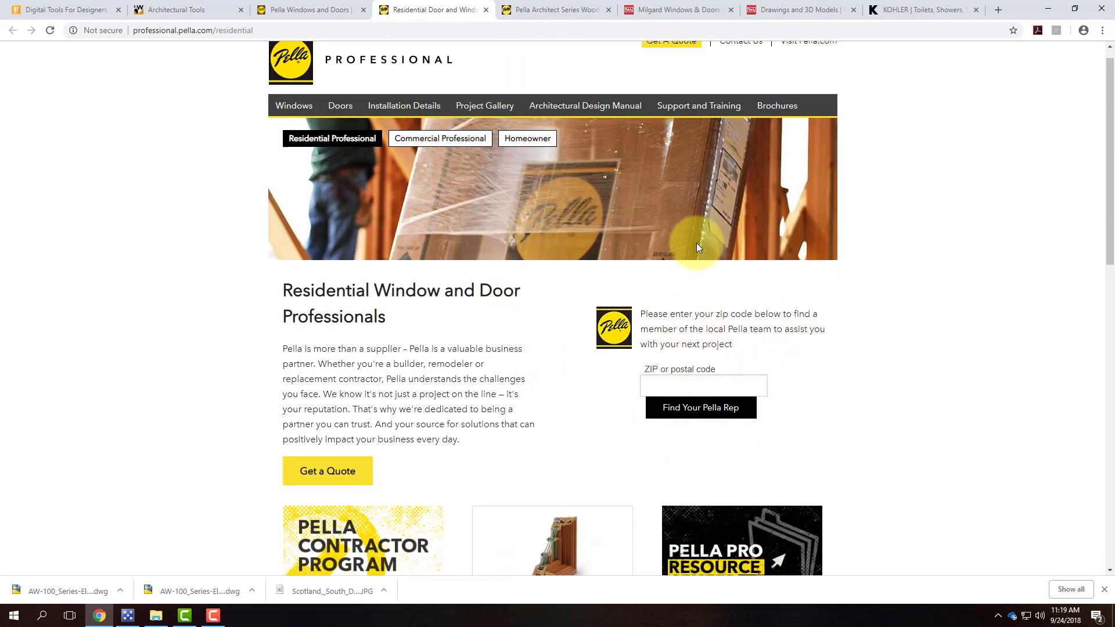
pyautogui.scroll(-3, 698, 248)
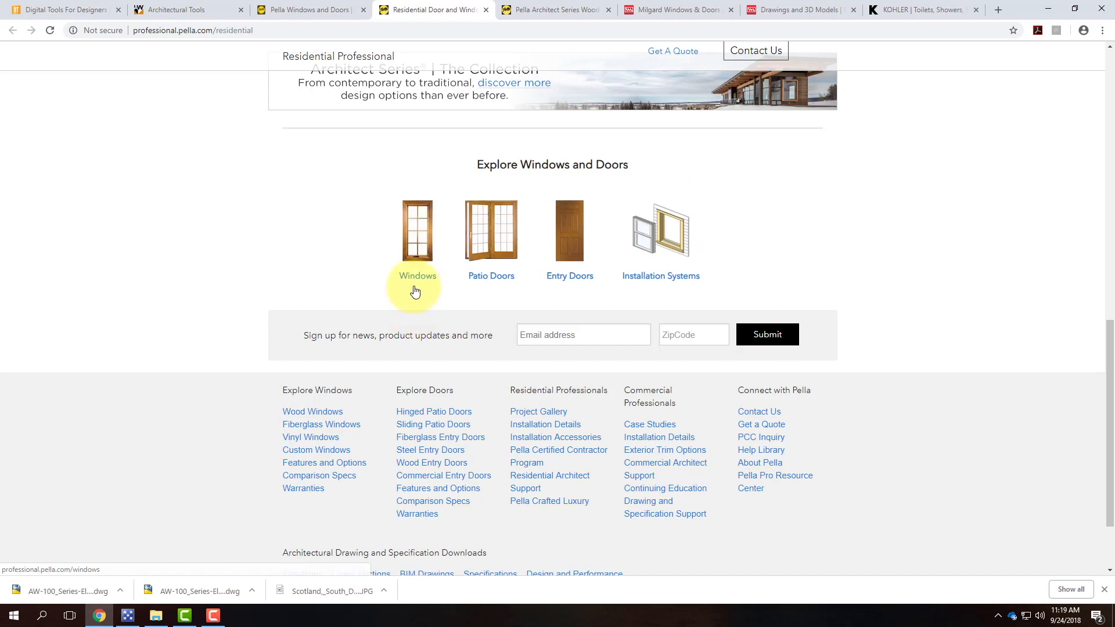
pyautogui.click(556, 274)
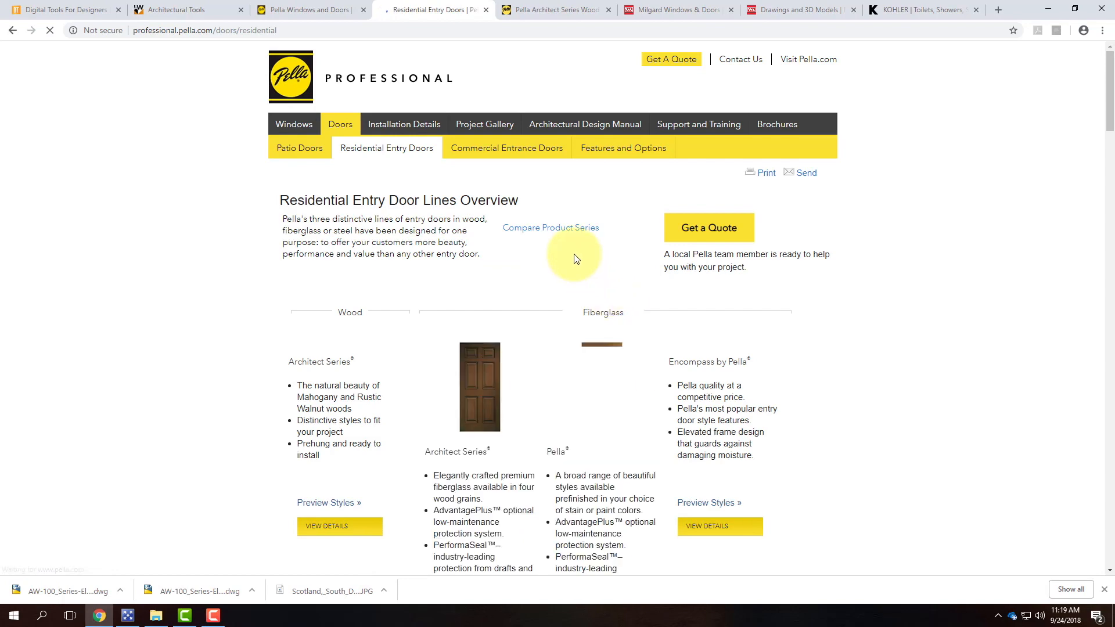
pyautogui.scroll(-3, 365, 249)
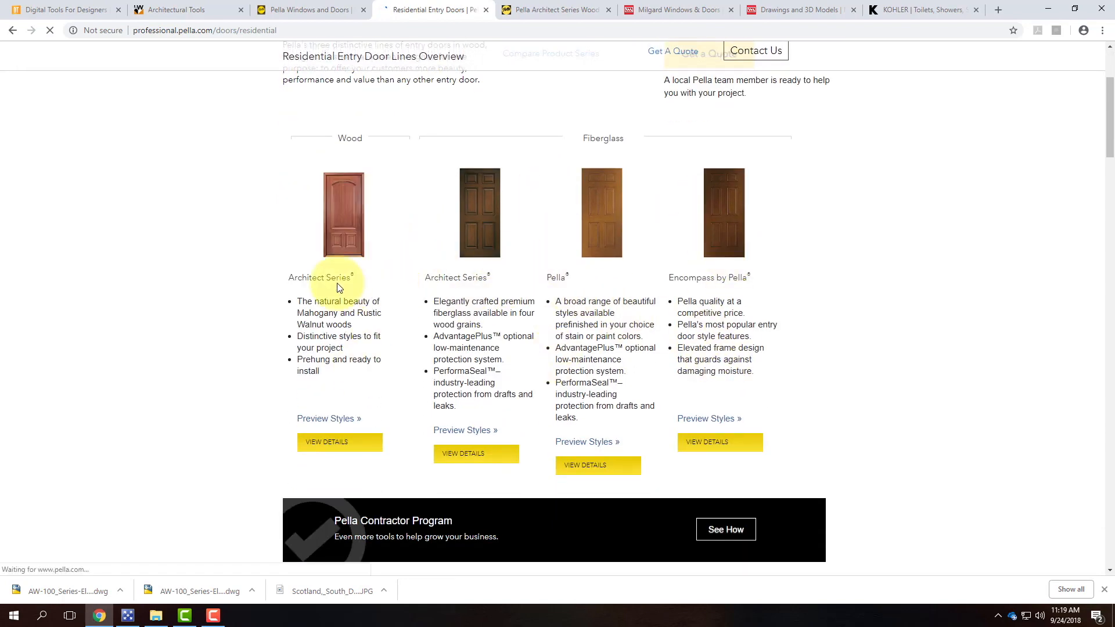
pyautogui.click(335, 451)
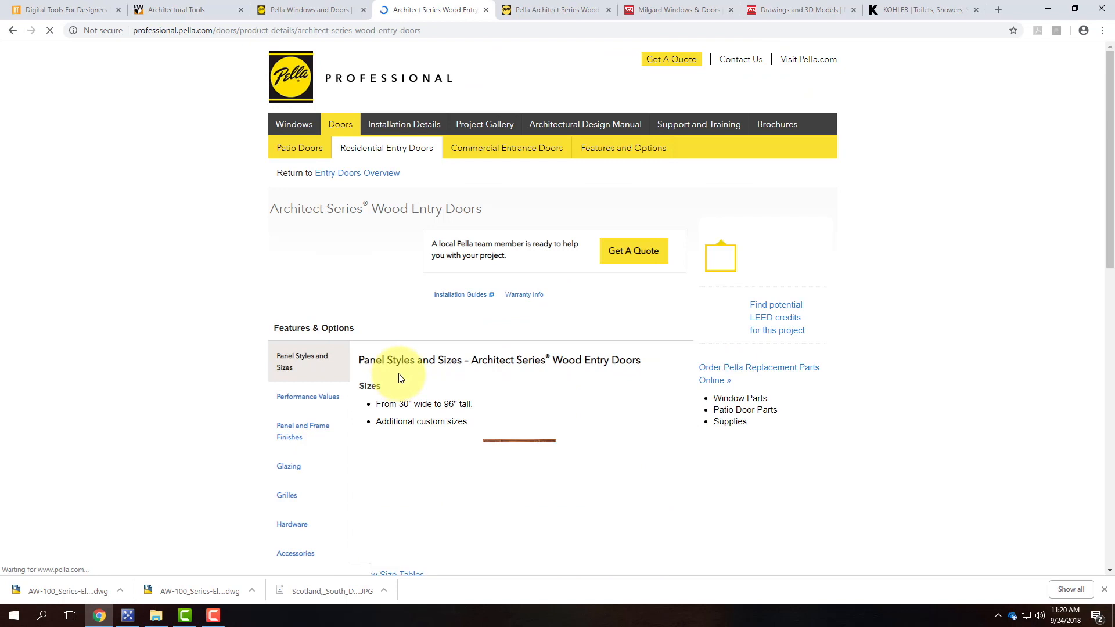
# Examine the sizes, styles and combinations offered for Architect Series wood entry doors, dismissing the opinion survey.
pyautogui.scroll(-3, 455, 323)
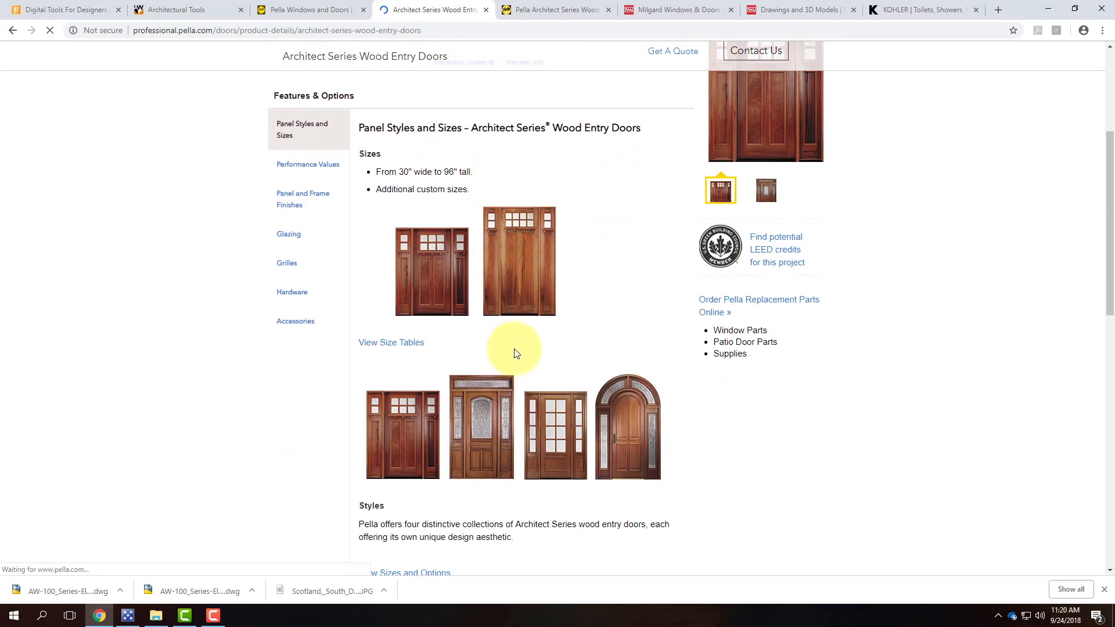
pyautogui.scroll(-6, 515, 353)
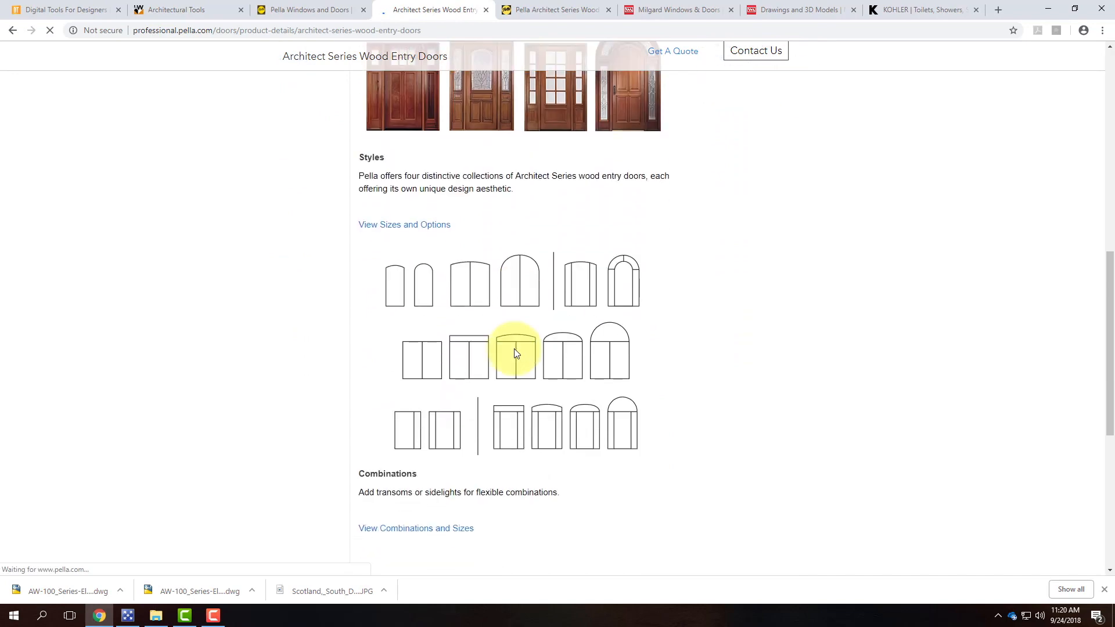
pyautogui.scroll(-4, 514, 353)
pyautogui.scroll(11, 513, 353)
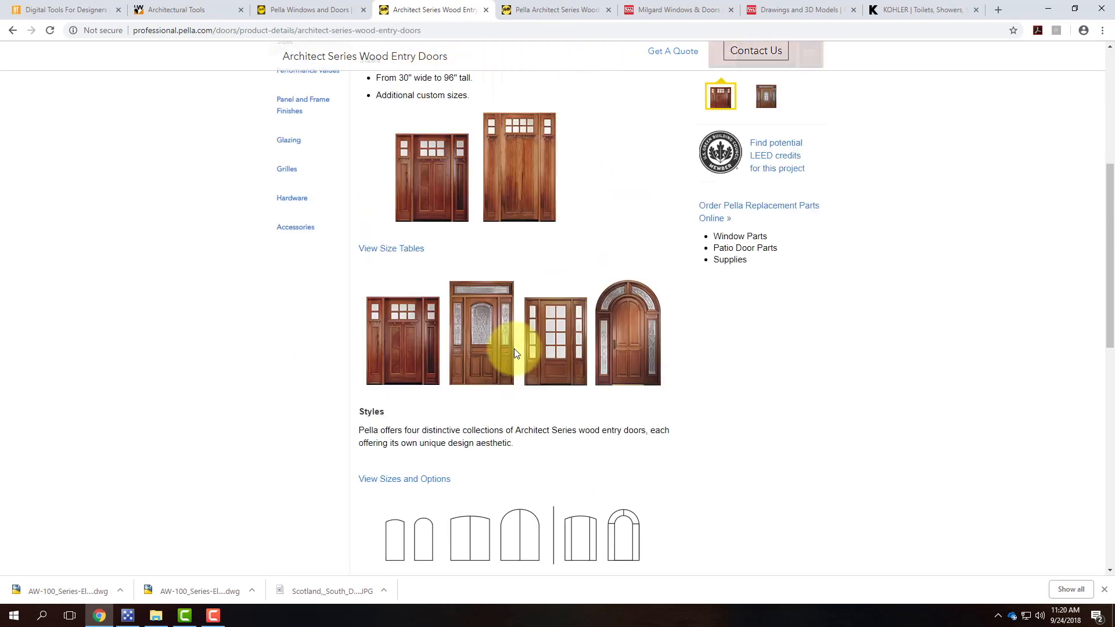
pyautogui.scroll(3, 513, 348)
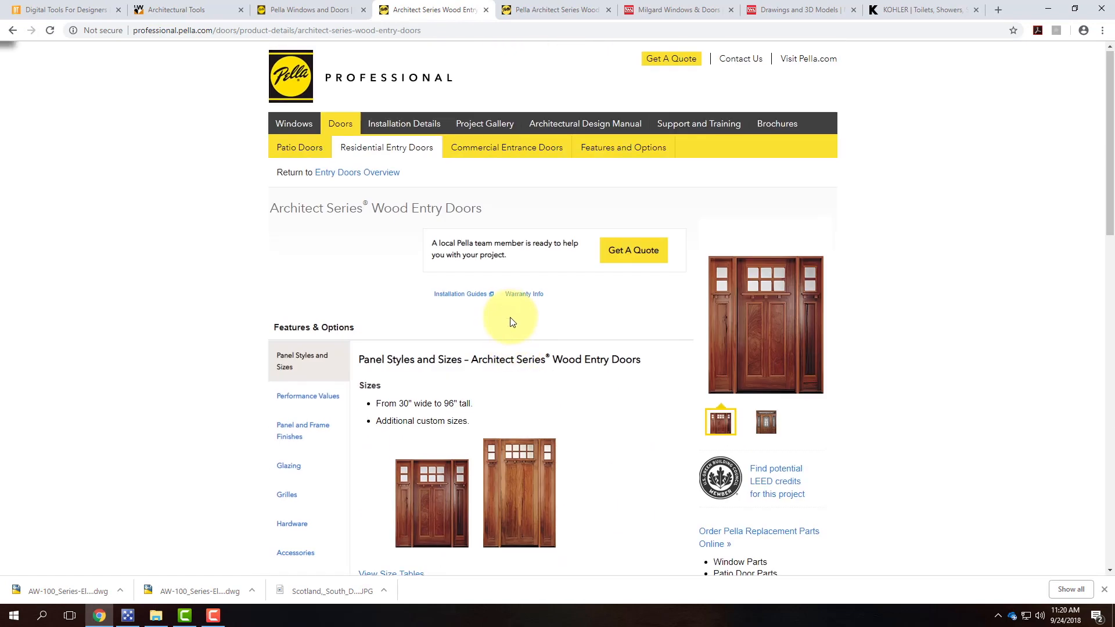
pyautogui.scroll(-2, 517, 336)
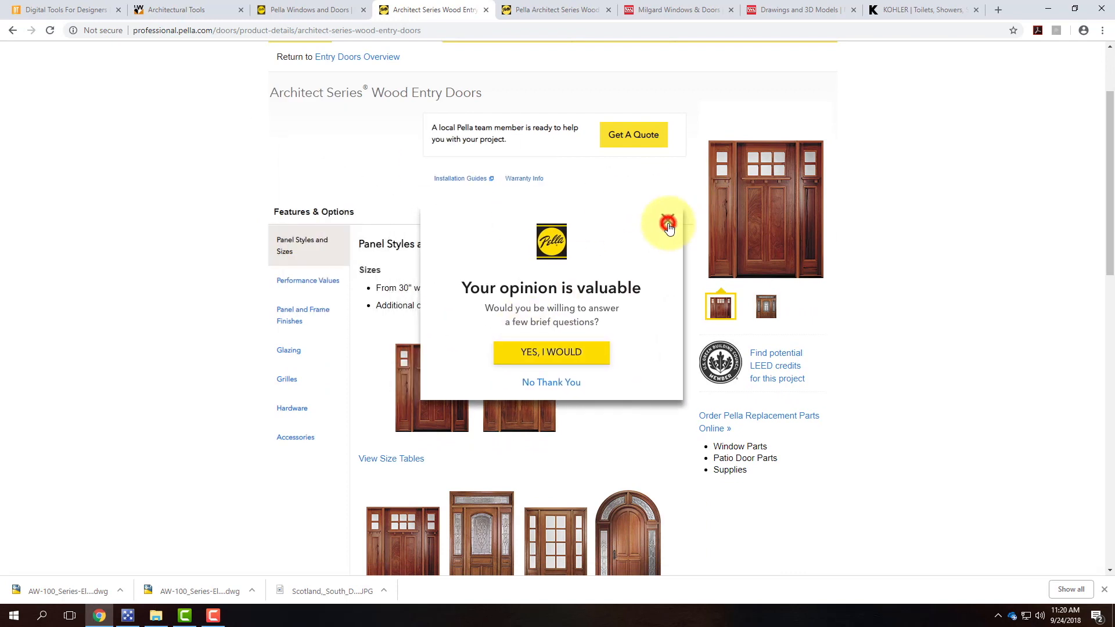
pyautogui.click(668, 223)
# View the size tables PDF for the Architect Series wood entry doors, close it and continue to the door styles.
pyautogui.scroll(-3, 602, 304)
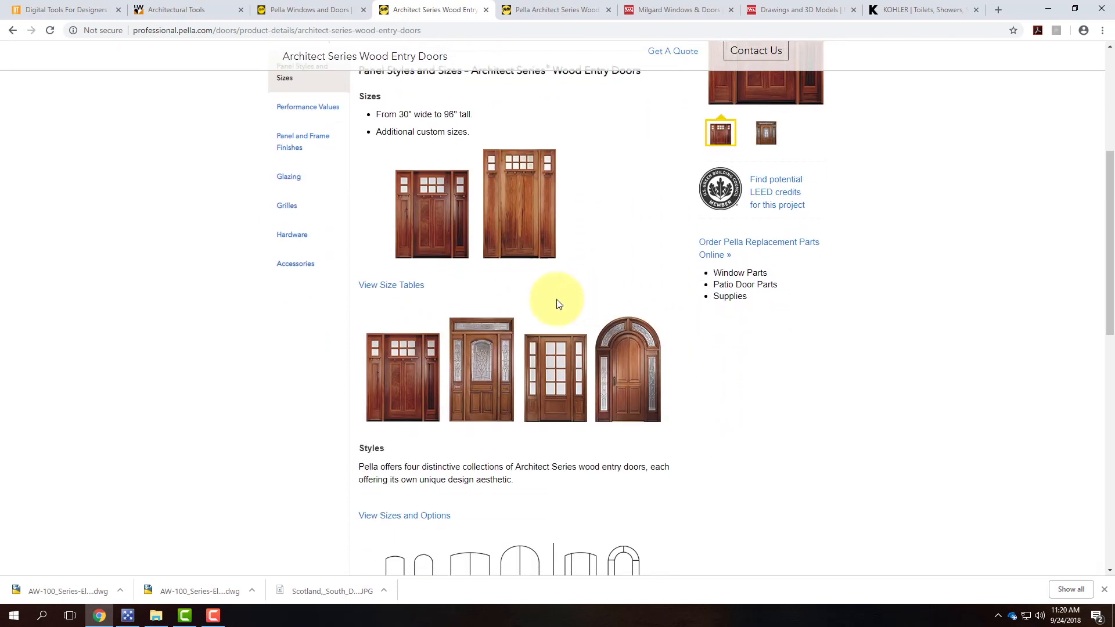
pyautogui.click(400, 285)
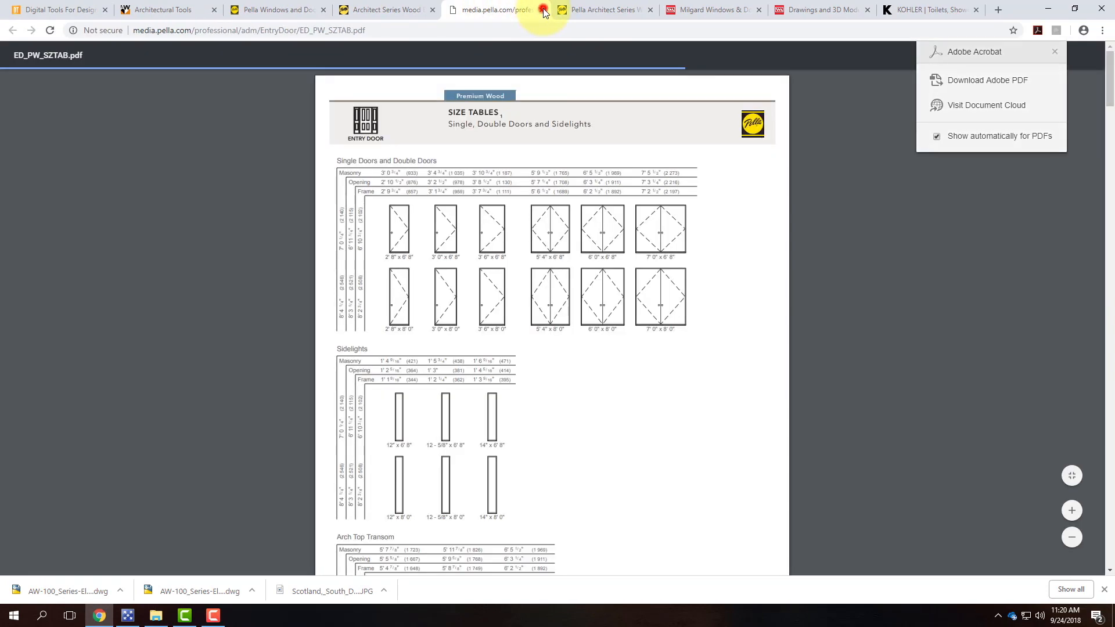
pyautogui.click(542, 9)
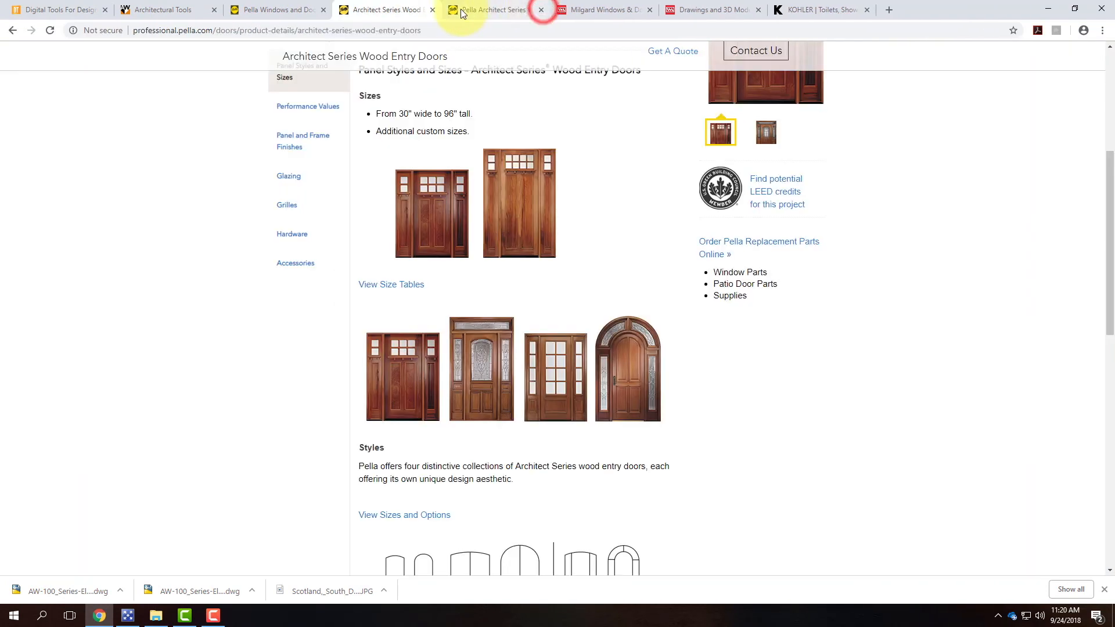
pyautogui.scroll(-4, 505, 226)
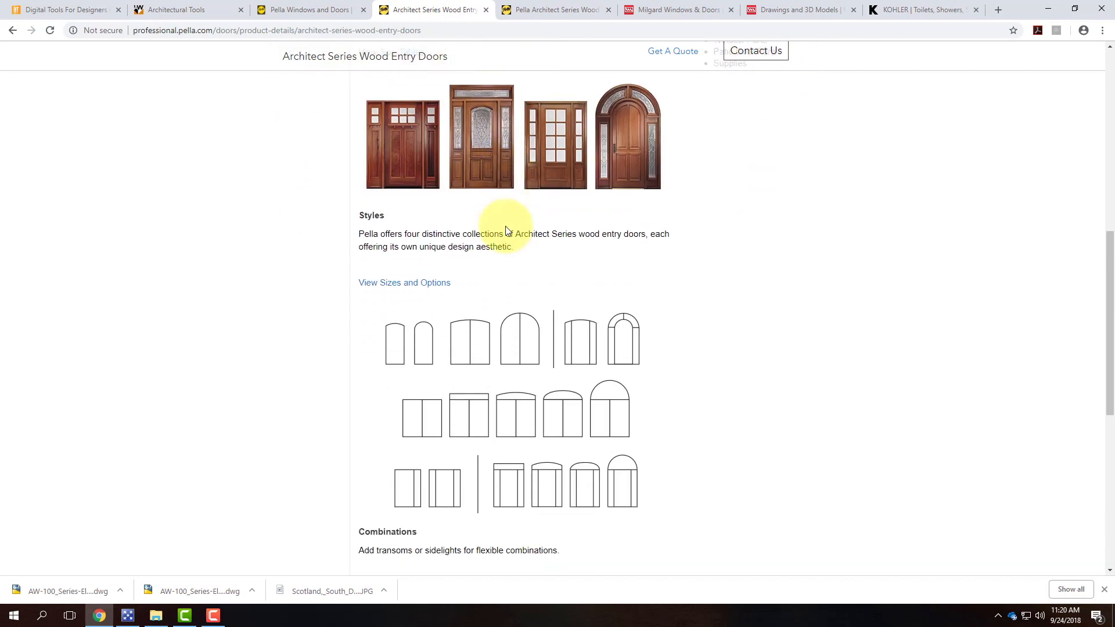
# View the sizes and options PDF for the Architect Series wood entry doors and close it again.
pyautogui.click(434, 284)
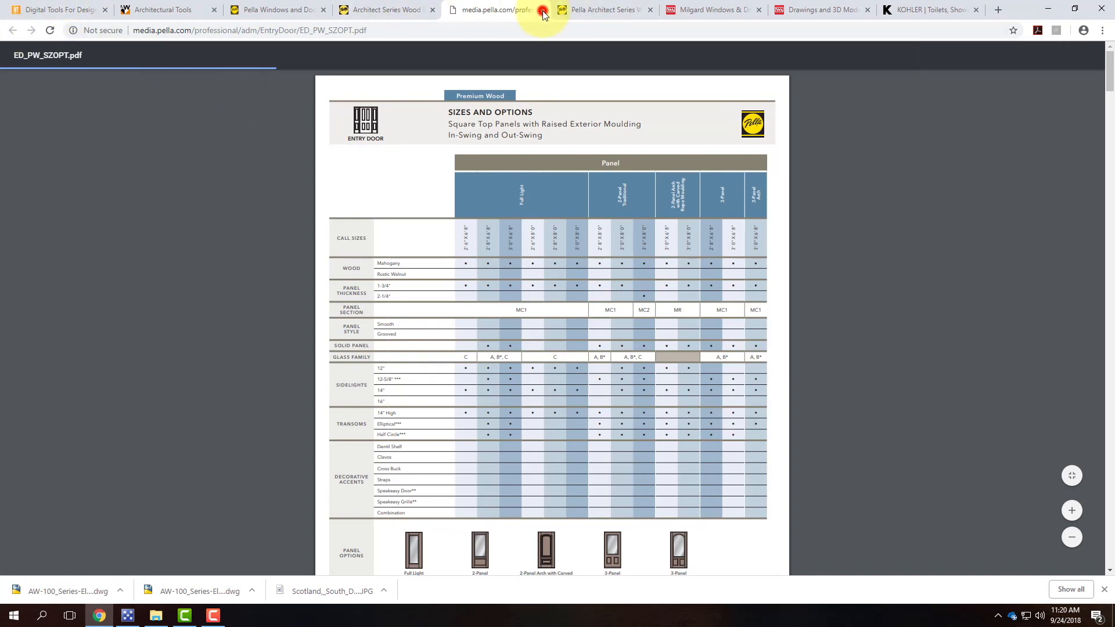
pyautogui.click(541, 10)
pyautogui.scroll(7, 482, 259)
pyautogui.scroll(2, 482, 261)
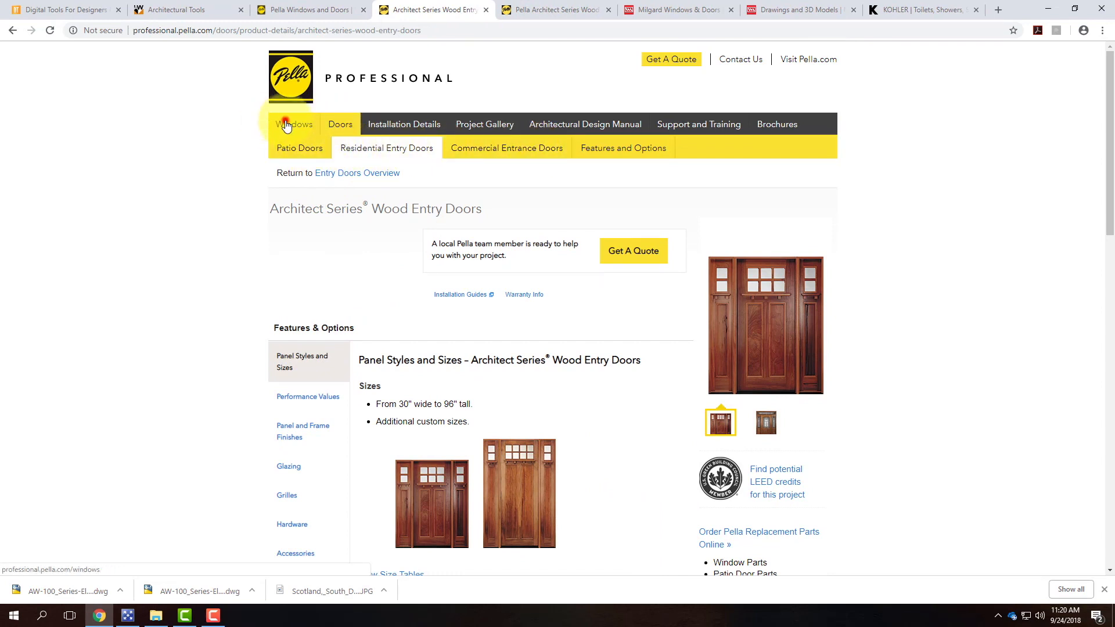
# Open the Architect Series Traditional casement window details from Pella's window lines overview.
pyautogui.click(287, 123)
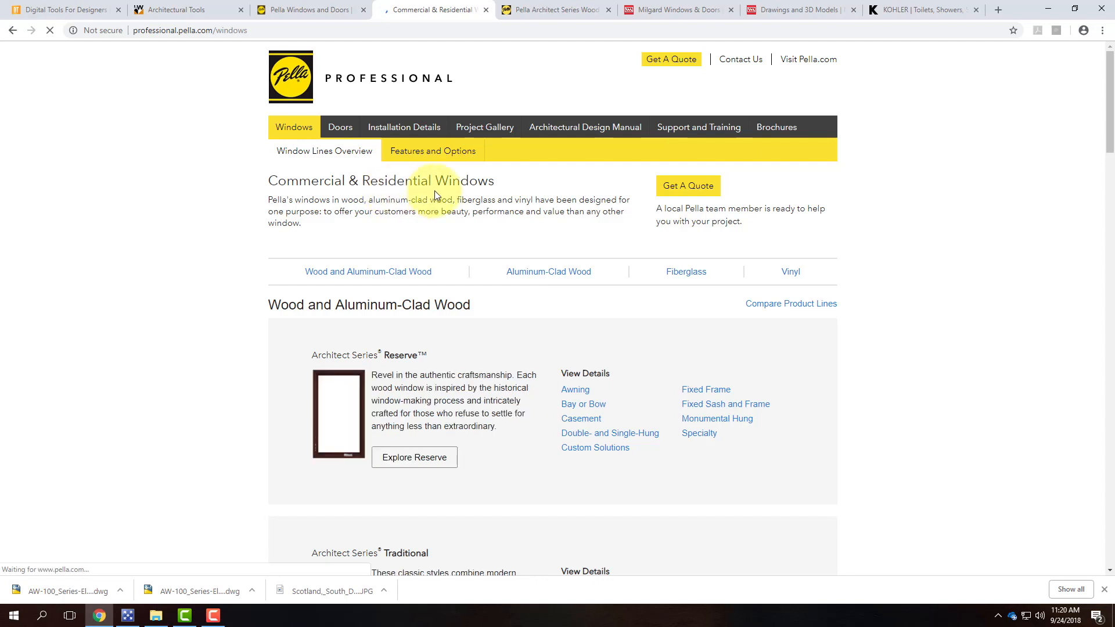
pyautogui.scroll(-2, 430, 314)
pyautogui.scroll(-2, 430, 314)
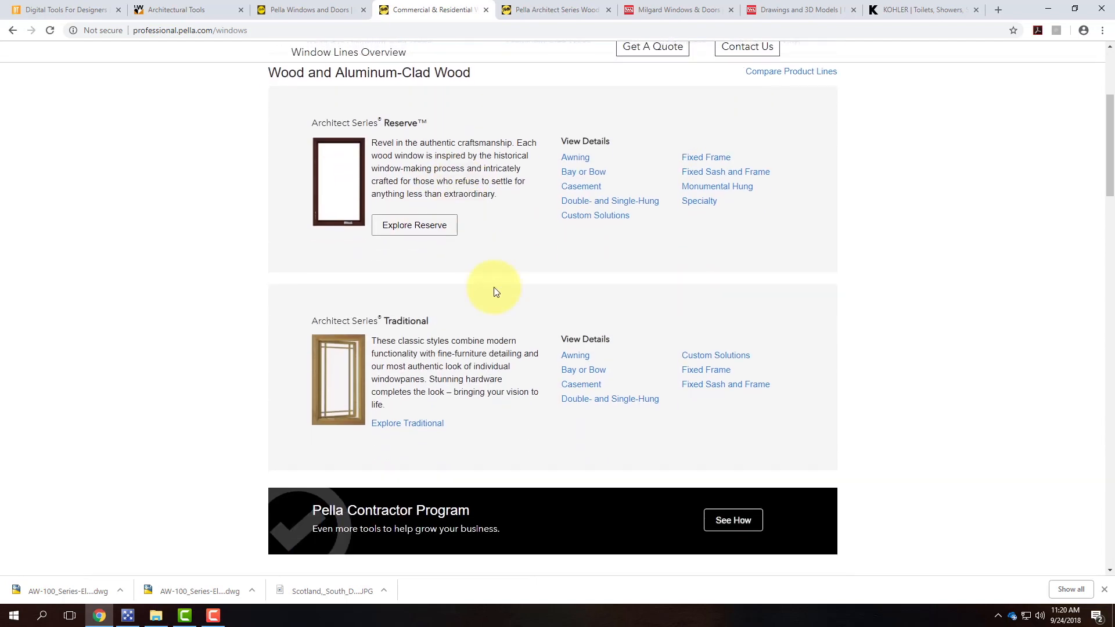
pyautogui.click(575, 356)
pyautogui.click(582, 386)
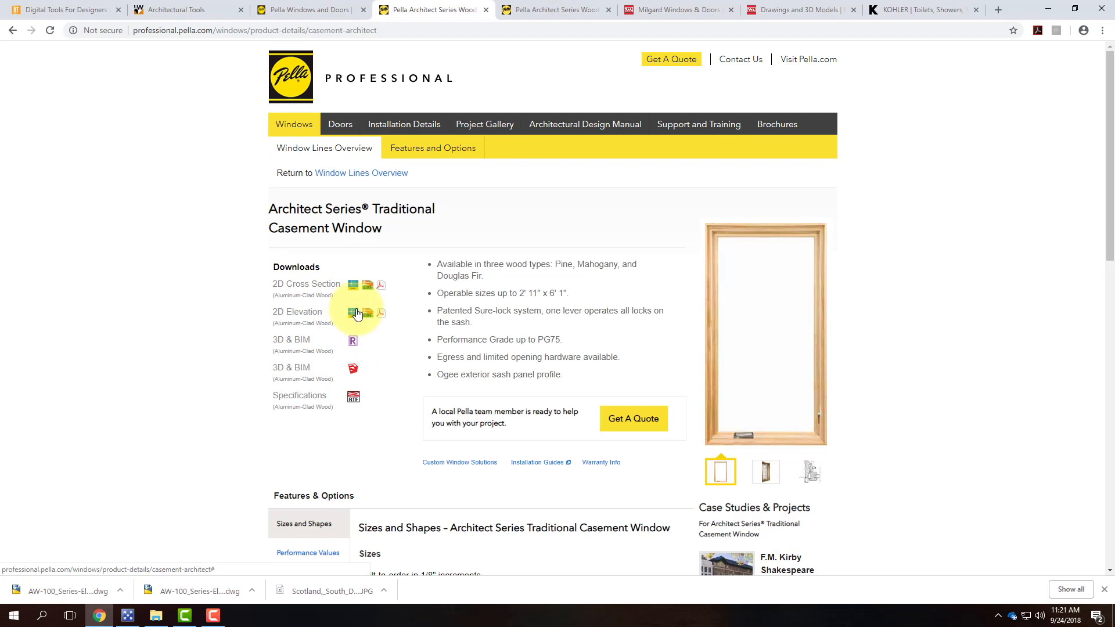
# Switch to the Milgard website and open its Drawings and 3D Models resources for professionals.
pyautogui.click(677, 9)
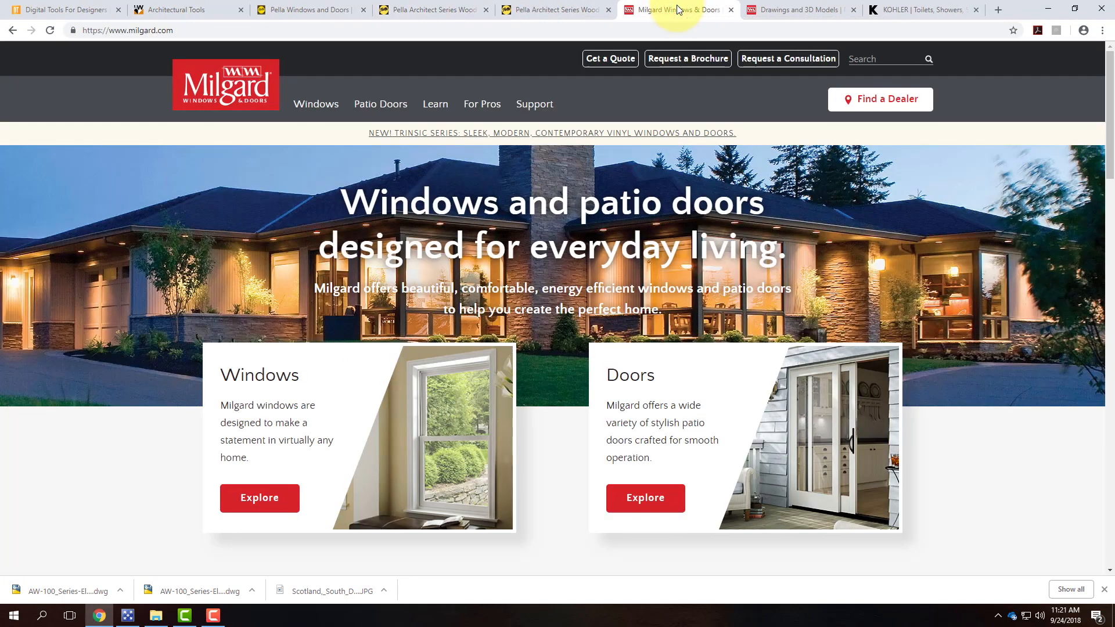
pyautogui.moveTo(476, 109)
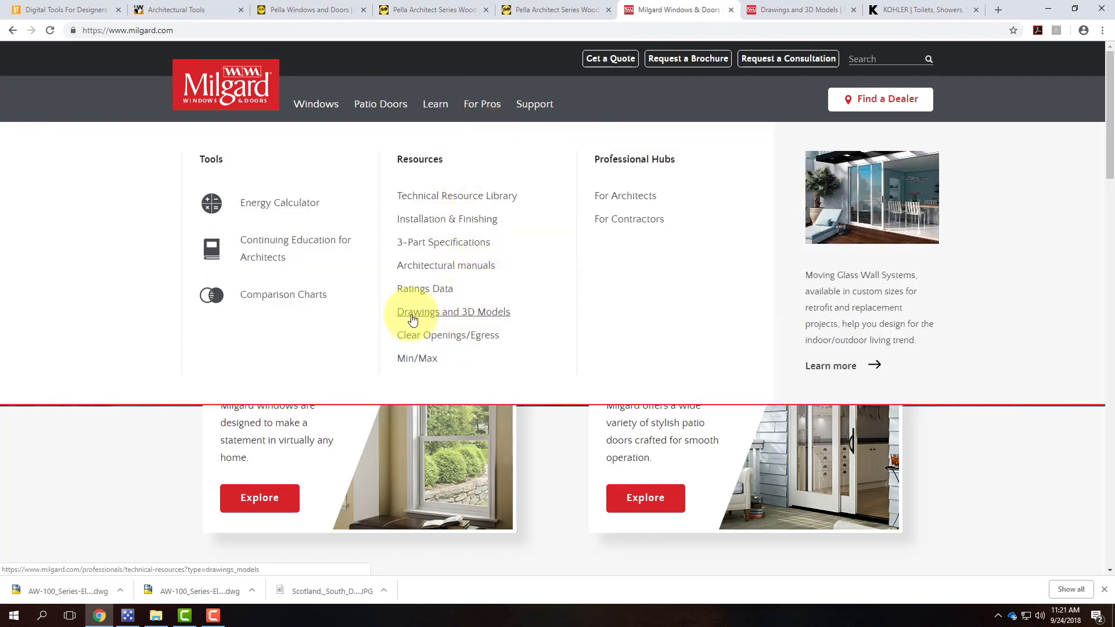
pyautogui.click(464, 313)
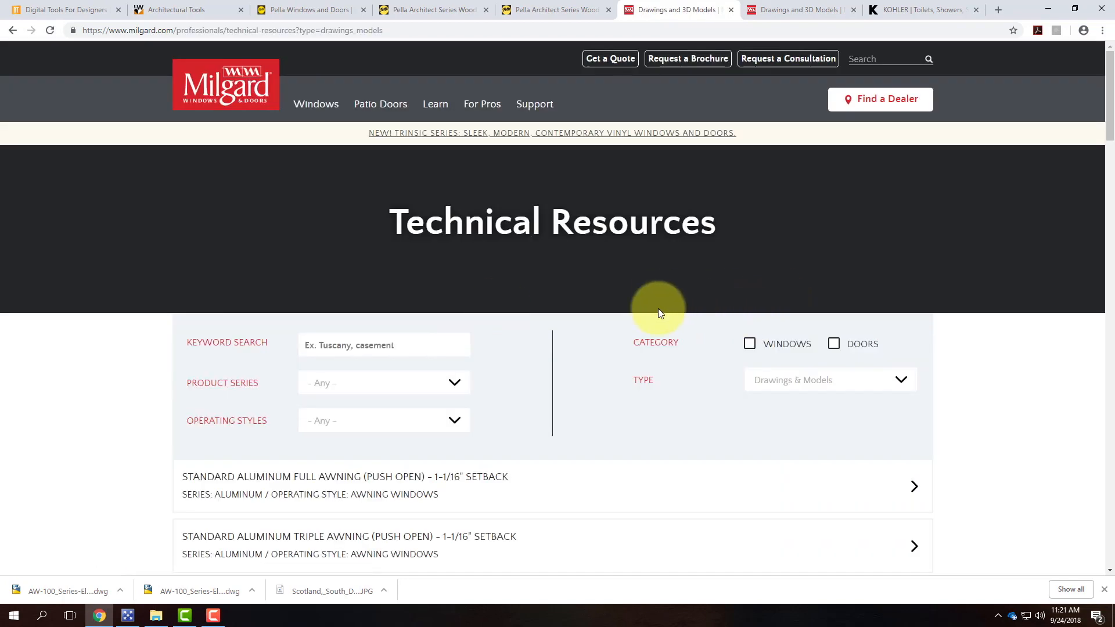
# Look through Milgard's list of window drawings and models and return to the search filters.
pyautogui.scroll(-3, 658, 310)
pyautogui.scroll(-4, 400, 317)
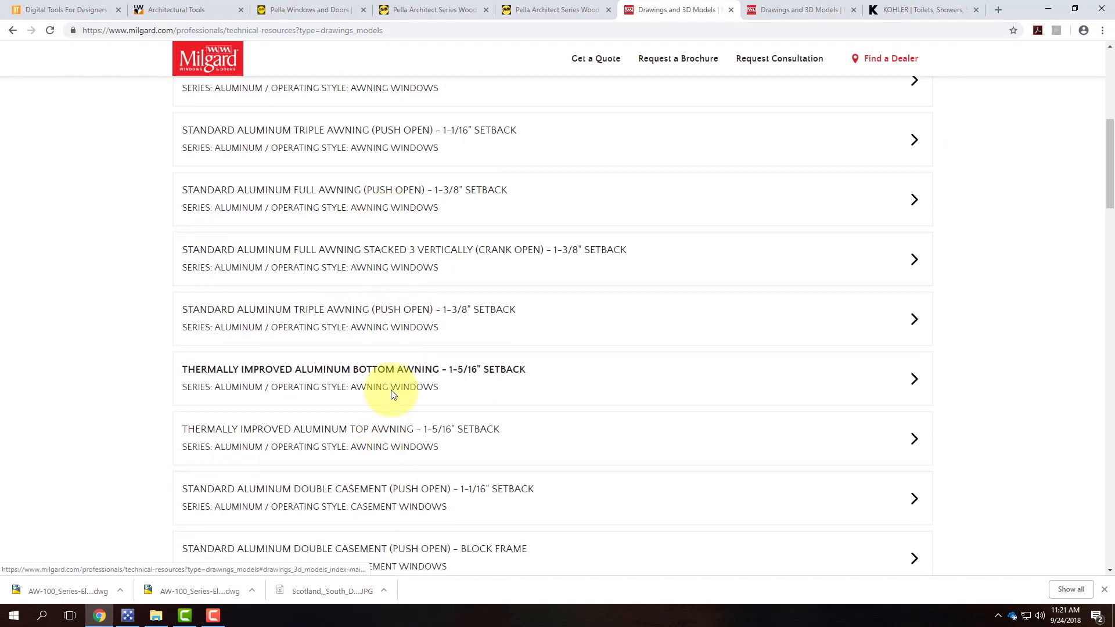
pyautogui.scroll(-14, 428, 348)
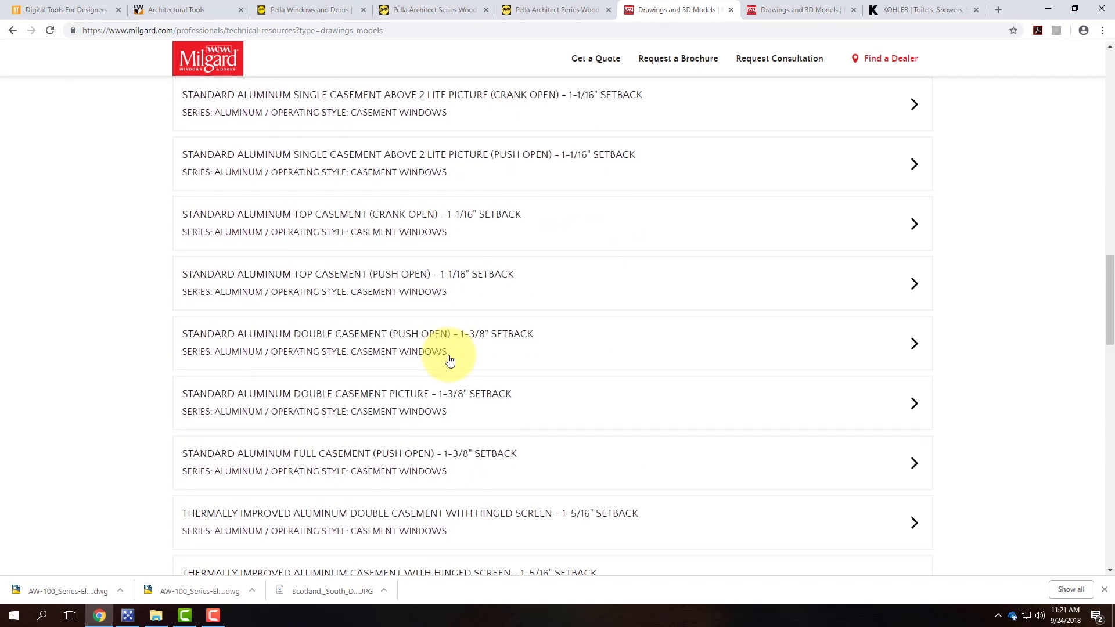
pyautogui.scroll(20, 450, 360)
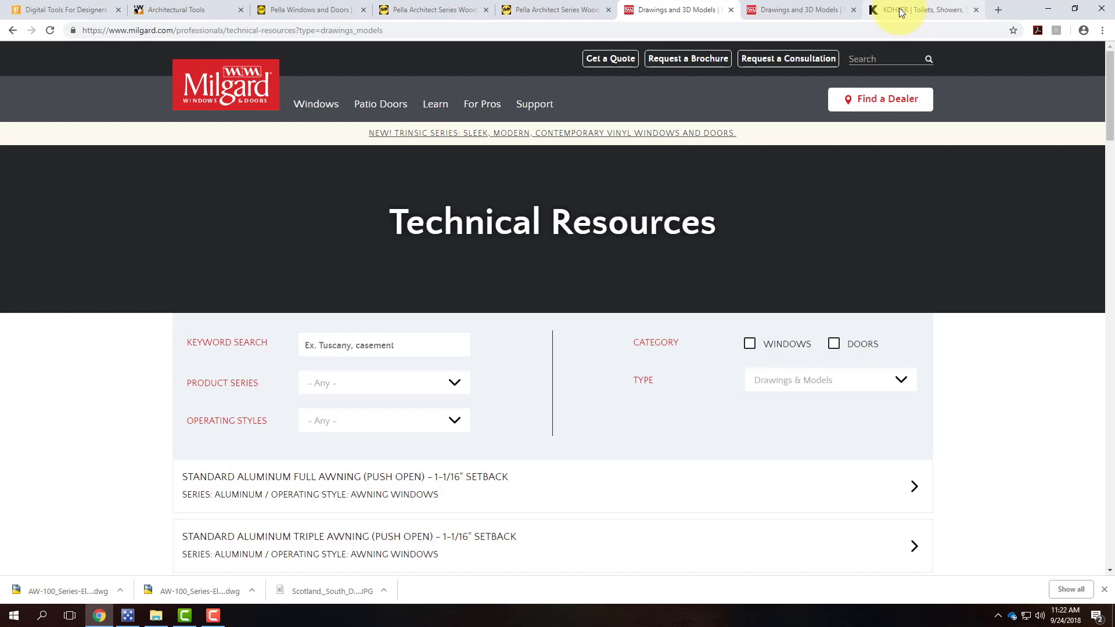
# Switch to the Kohler website and open the Cimarron Comfort Height two-piece toilet with skirted trapway.
pyautogui.click(899, 12)
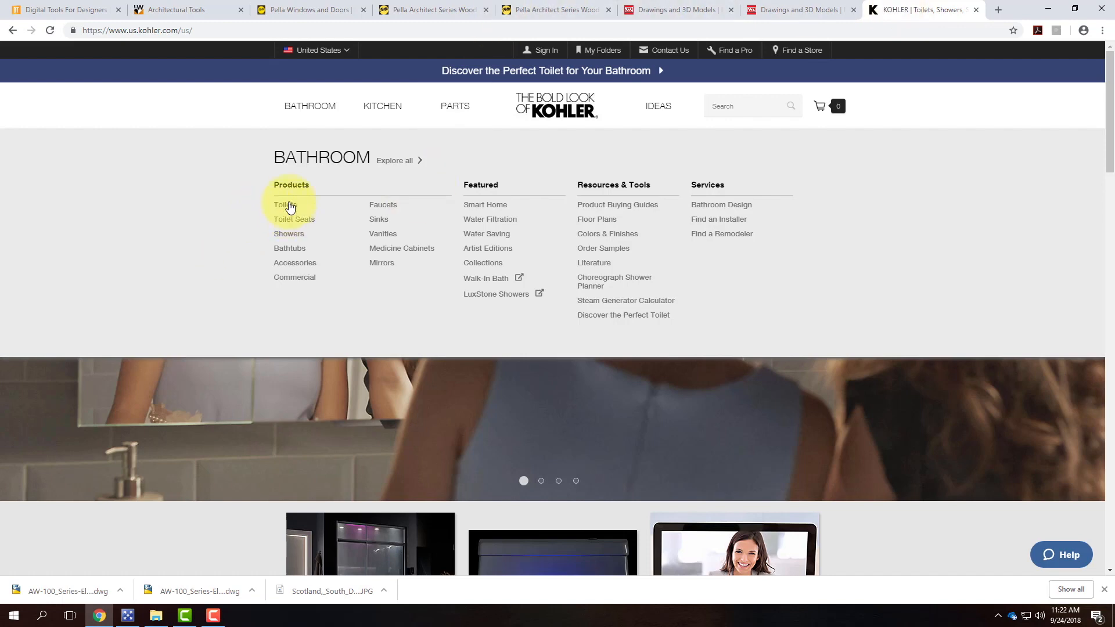
pyautogui.click(288, 206)
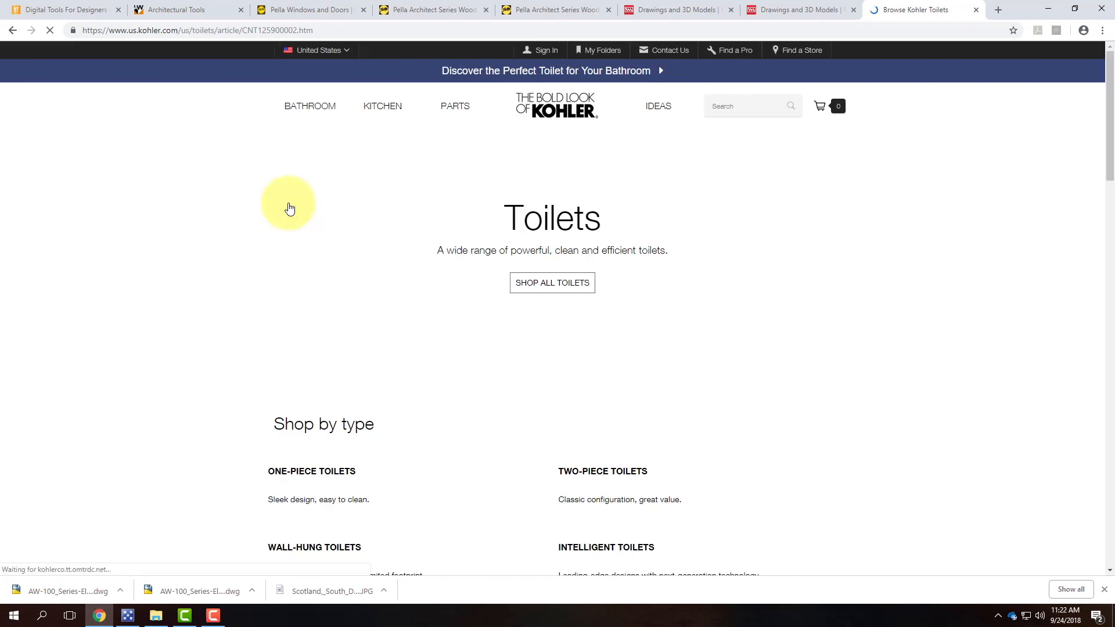
pyautogui.scroll(-6, 642, 259)
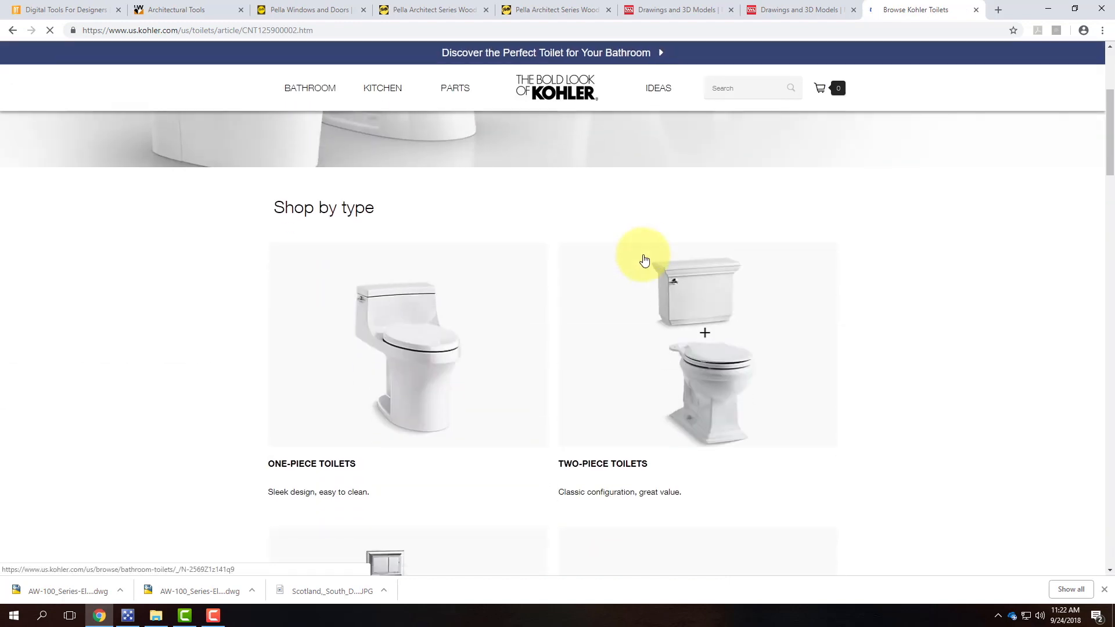
pyautogui.click(685, 274)
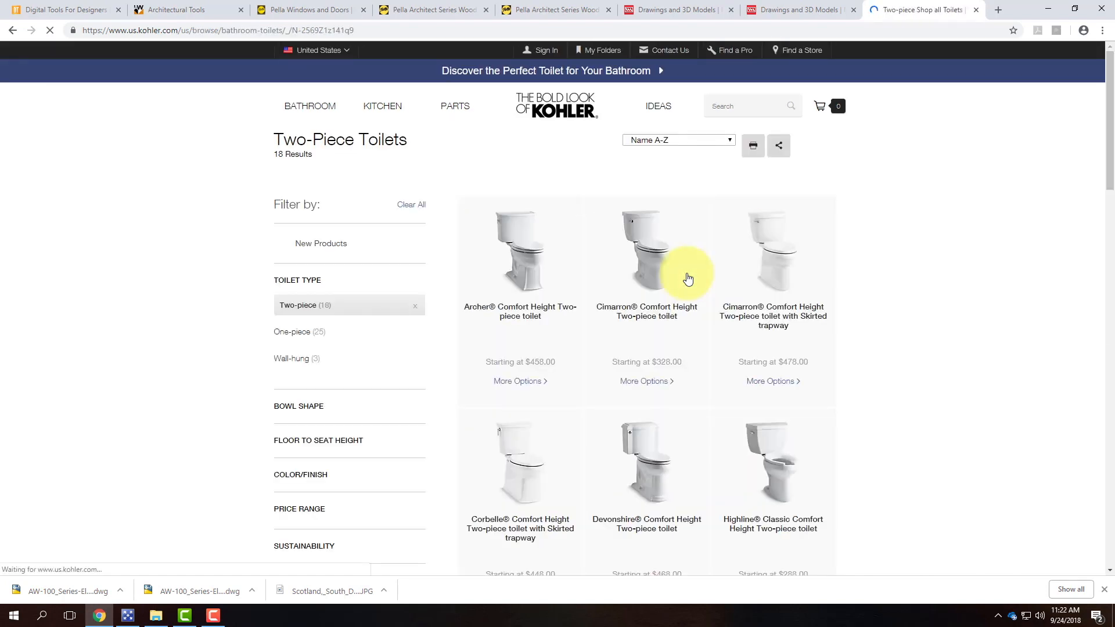
pyautogui.click(782, 294)
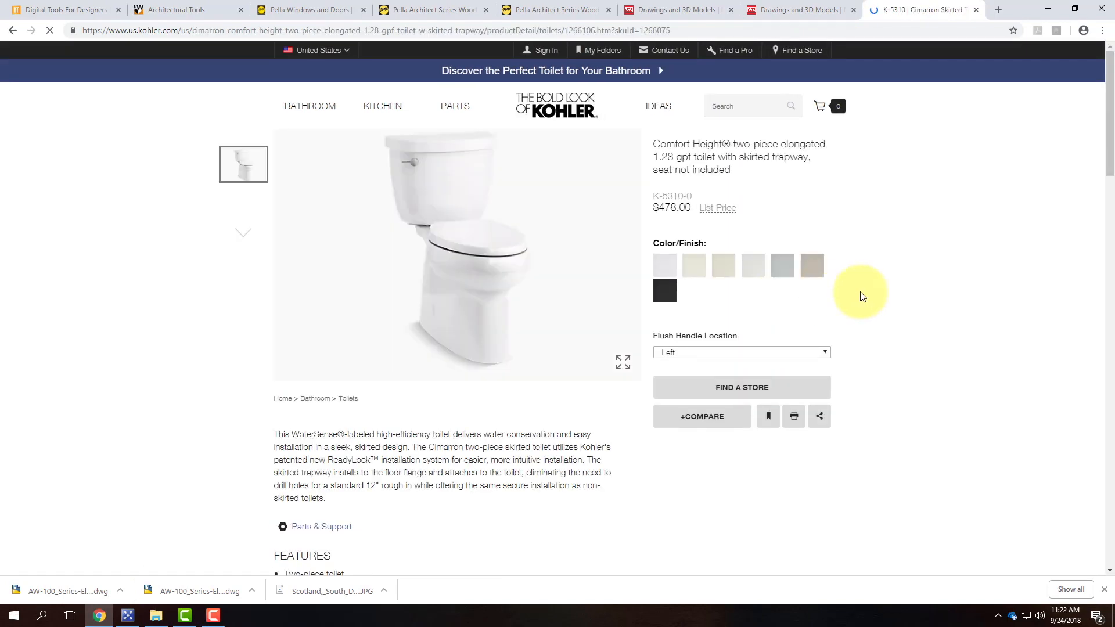
# Examine the toilet's specification section for 2D and 3D CAD files, dismissing the opinion survey.
pyautogui.scroll(-13, 860, 296)
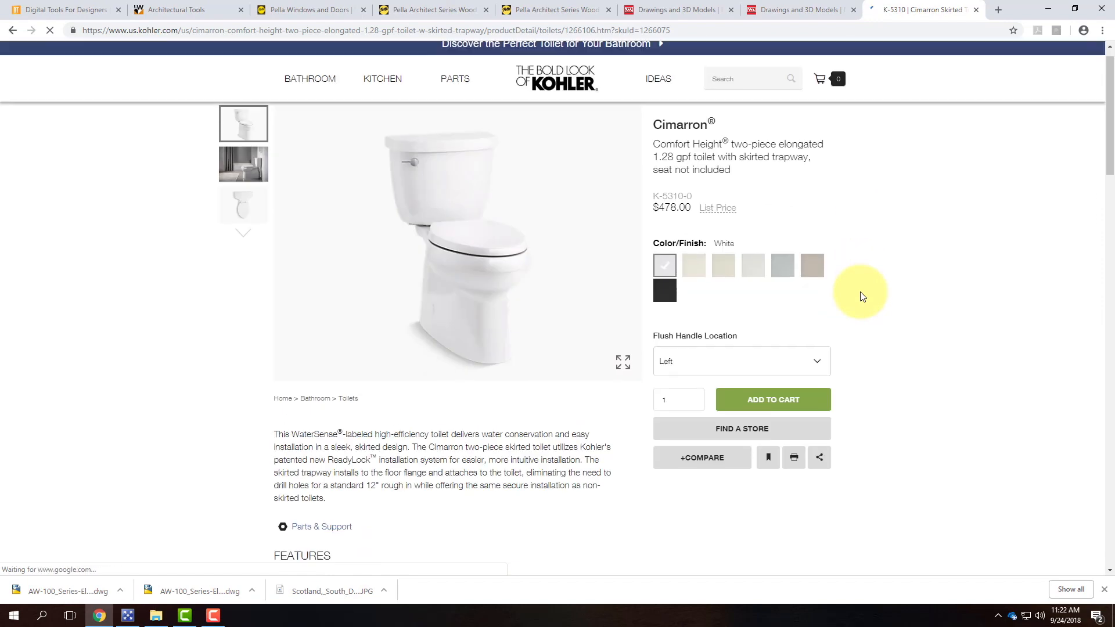
pyautogui.scroll(-13, 861, 296)
pyautogui.scroll(-6, 861, 295)
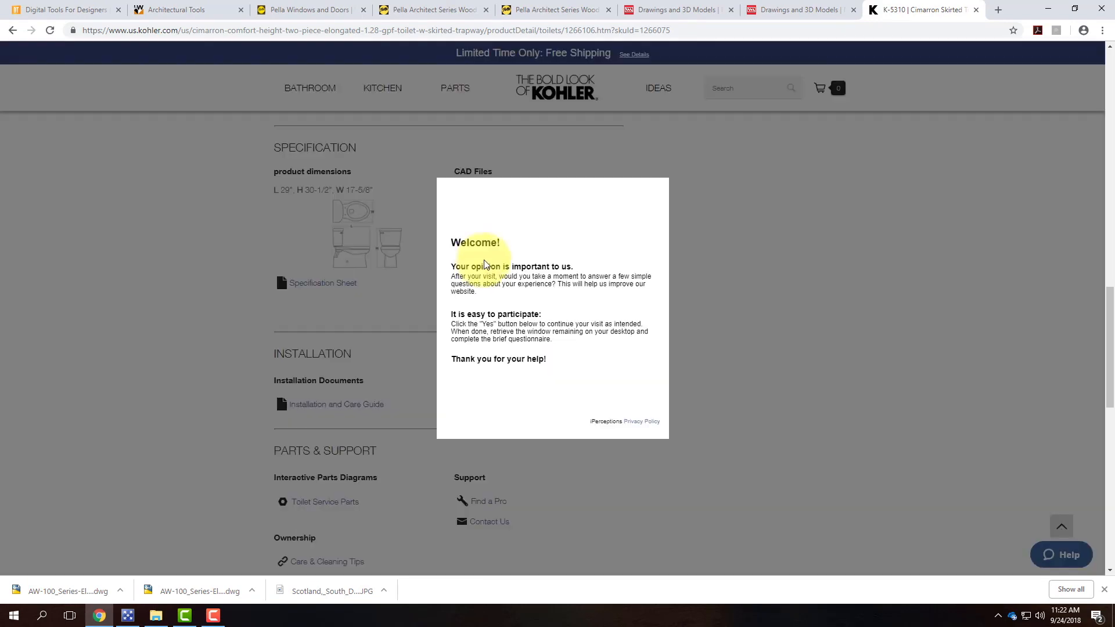
pyautogui.click(661, 185)
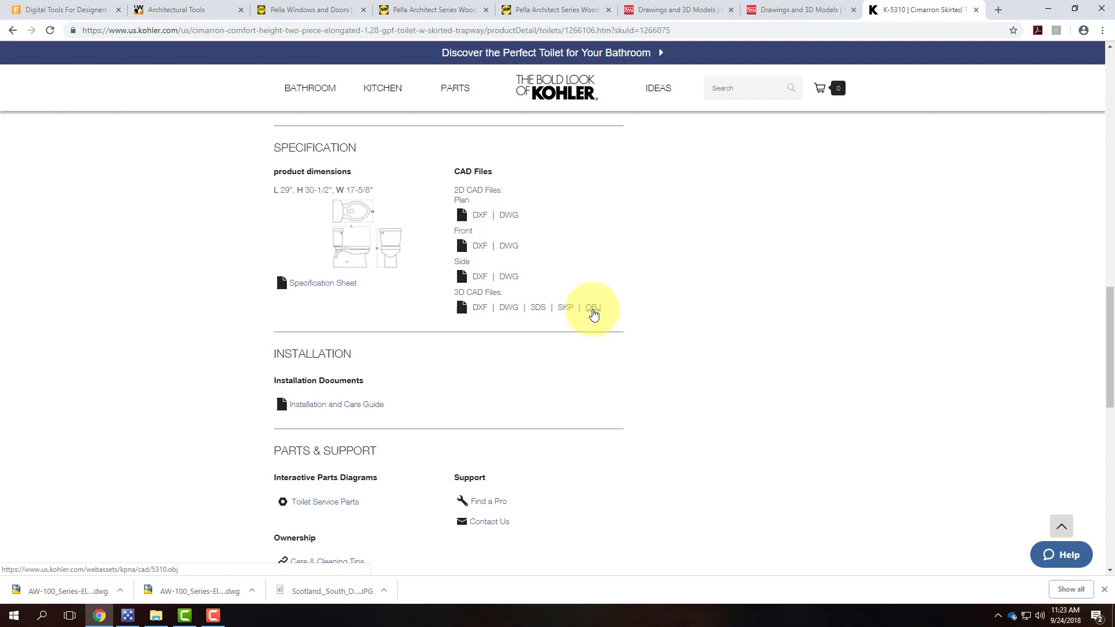
# Switch to Rhinoceros 5 with a new model from the Large Objects - Inches template in a maximized window.
pyautogui.click(1048, 10)
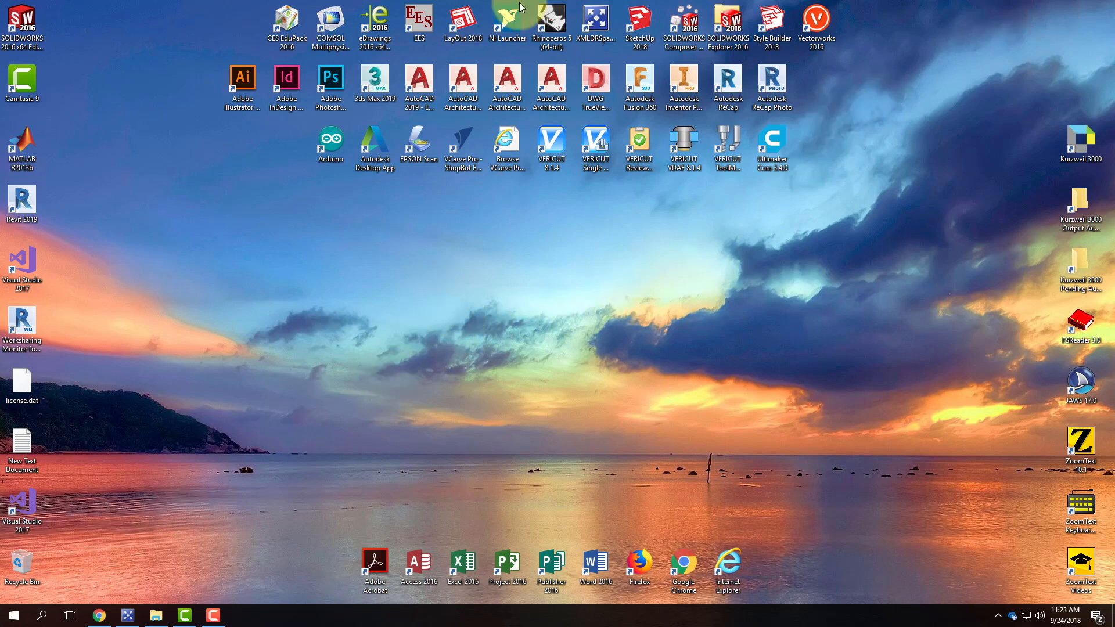
pyautogui.doubleClick(555, 23)
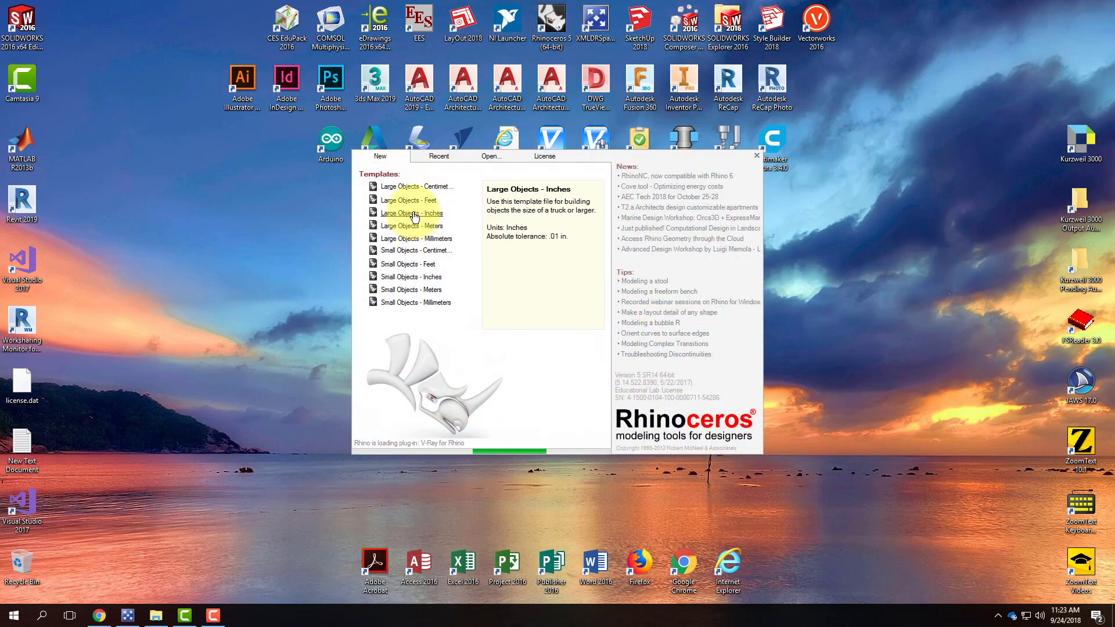
pyautogui.click(415, 214)
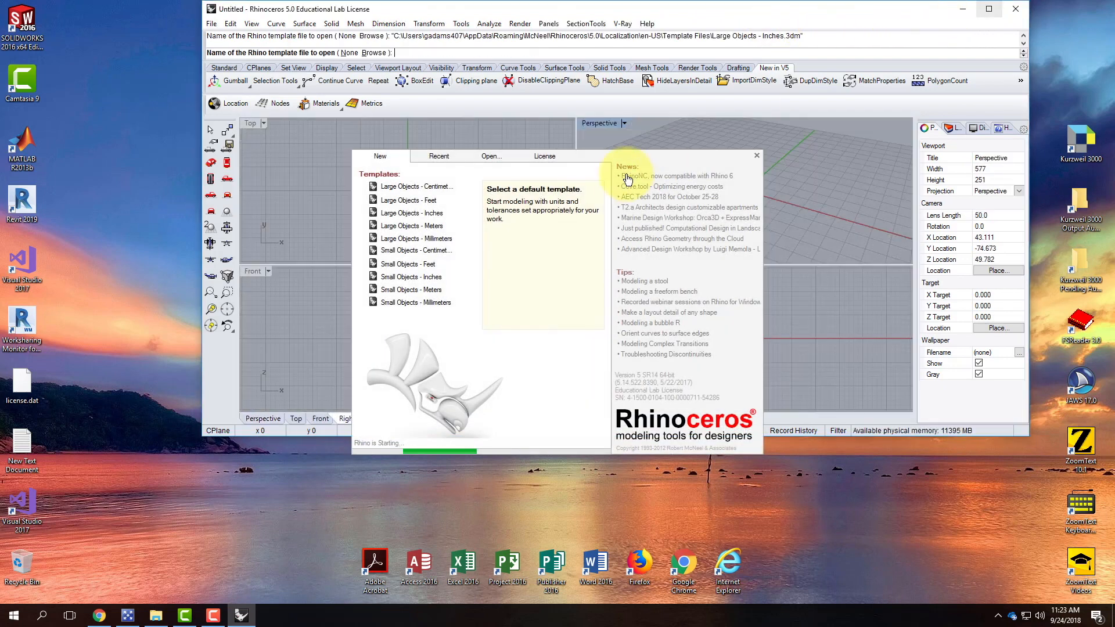
pyautogui.click(985, 9)
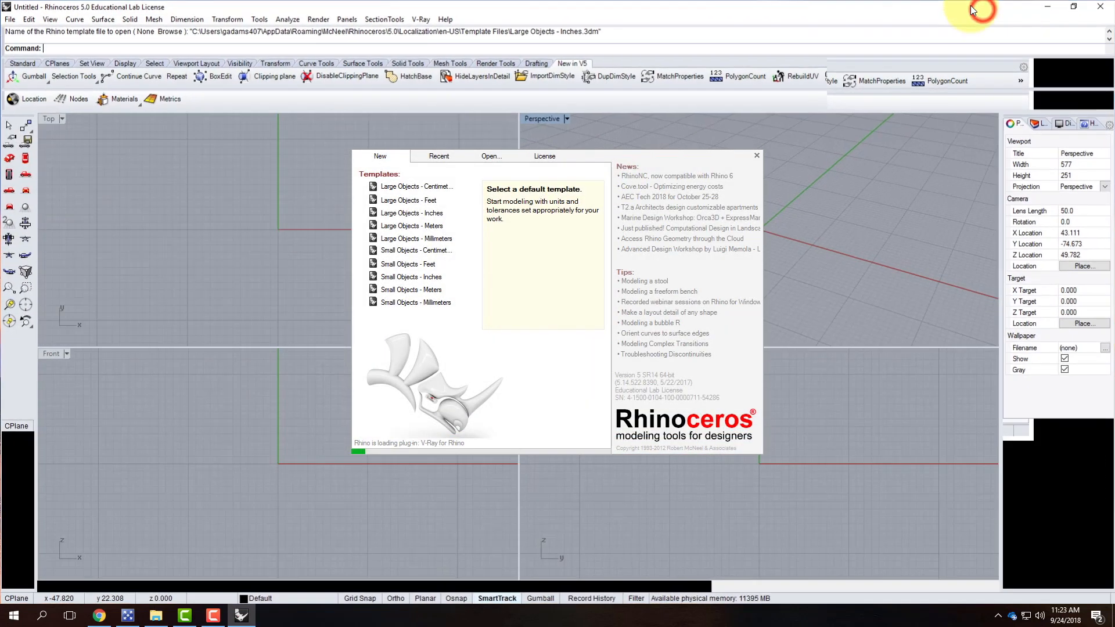
pyautogui.click(756, 155)
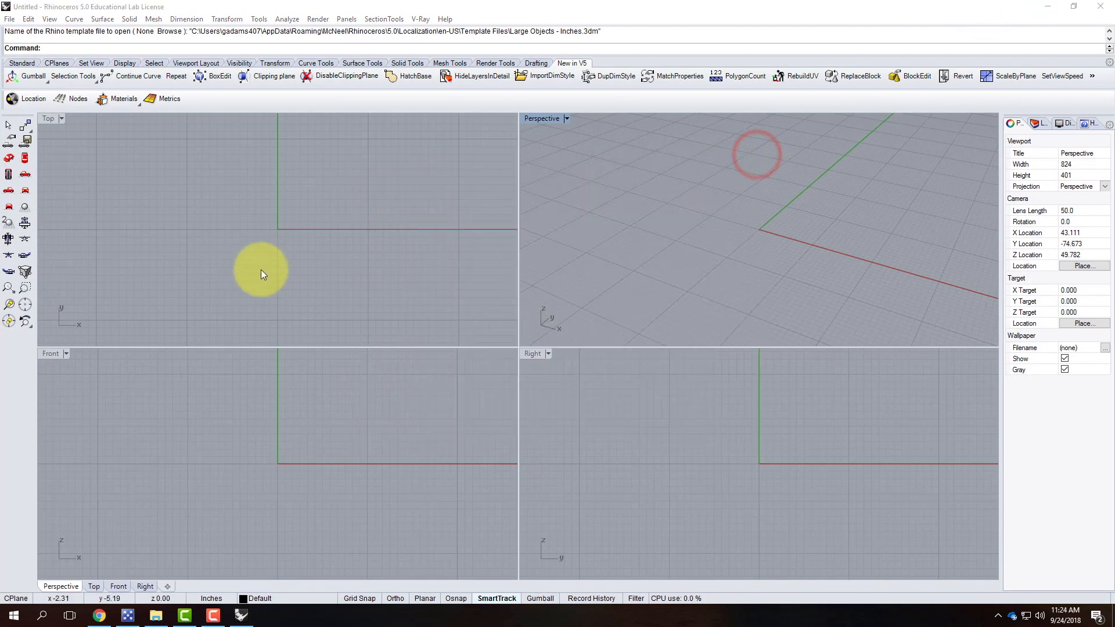
# Show the Standard tool set, declining the V-Ray bug report and closing the extra Rhino window.
pyautogui.click(22, 63)
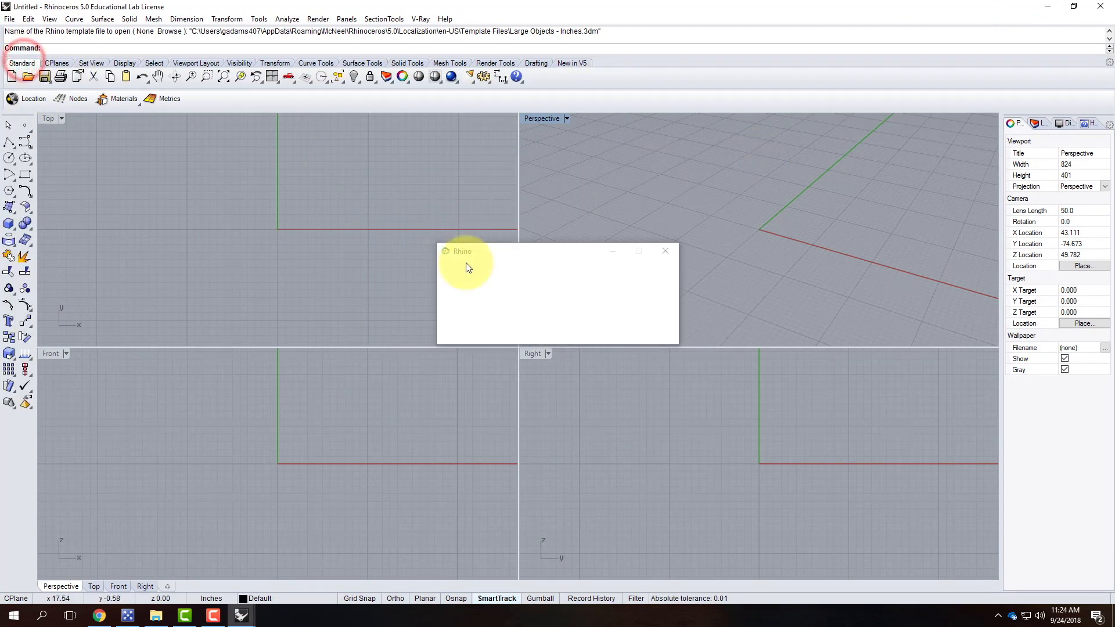
pyautogui.click(664, 250)
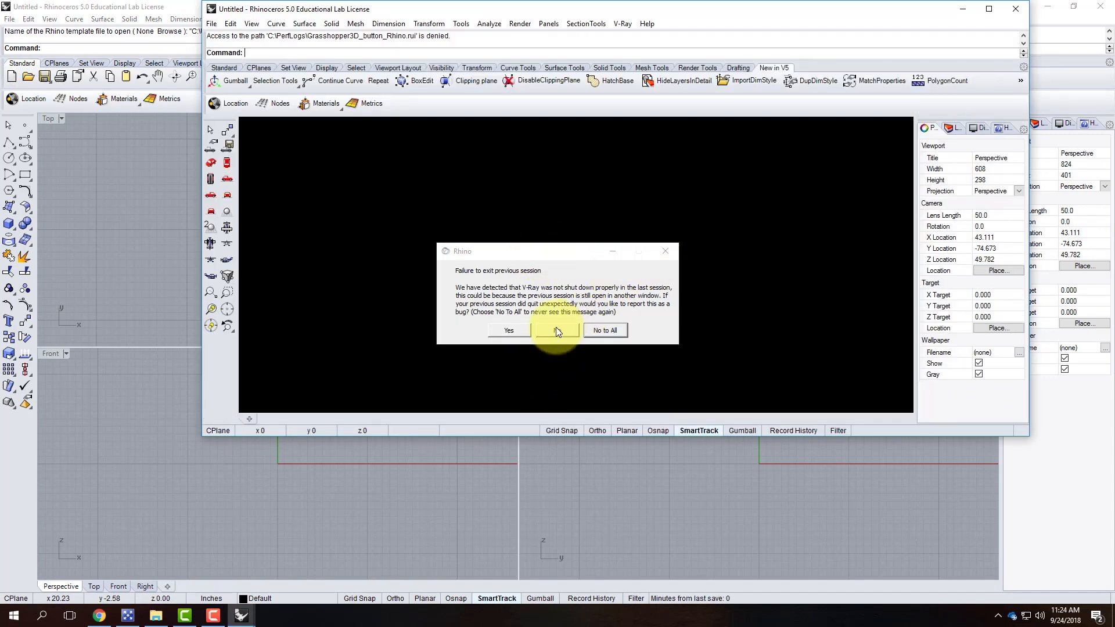
pyautogui.click(556, 330)
pyautogui.click(1015, 9)
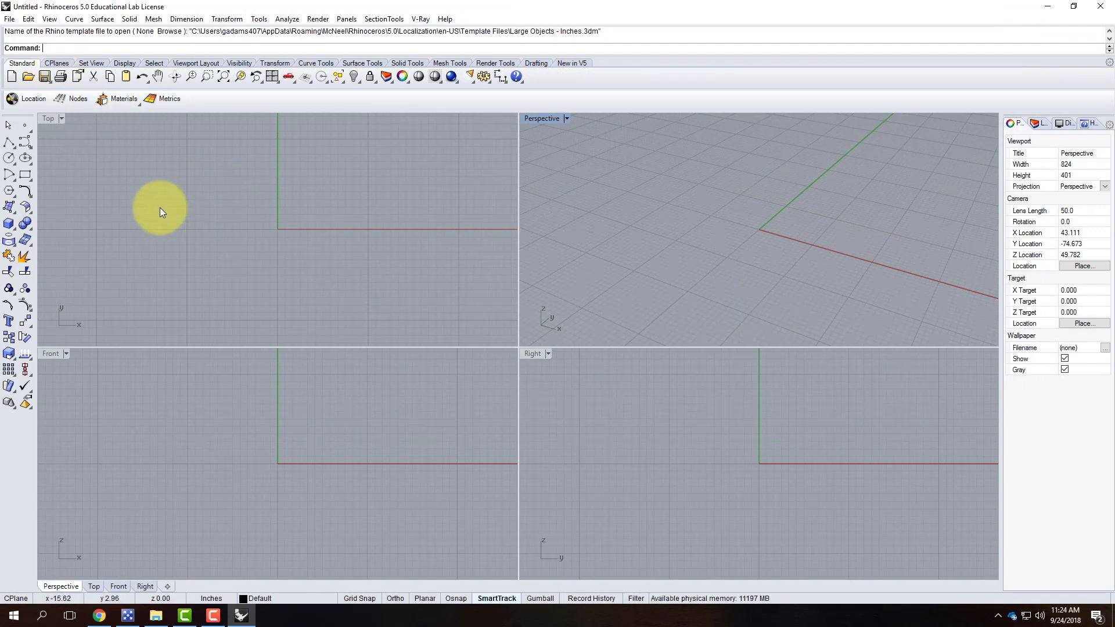
# Start importing AW-100_Series-Elevations-Casement_Awning_dwg from the Downloads folder.
pyautogui.click(9, 20)
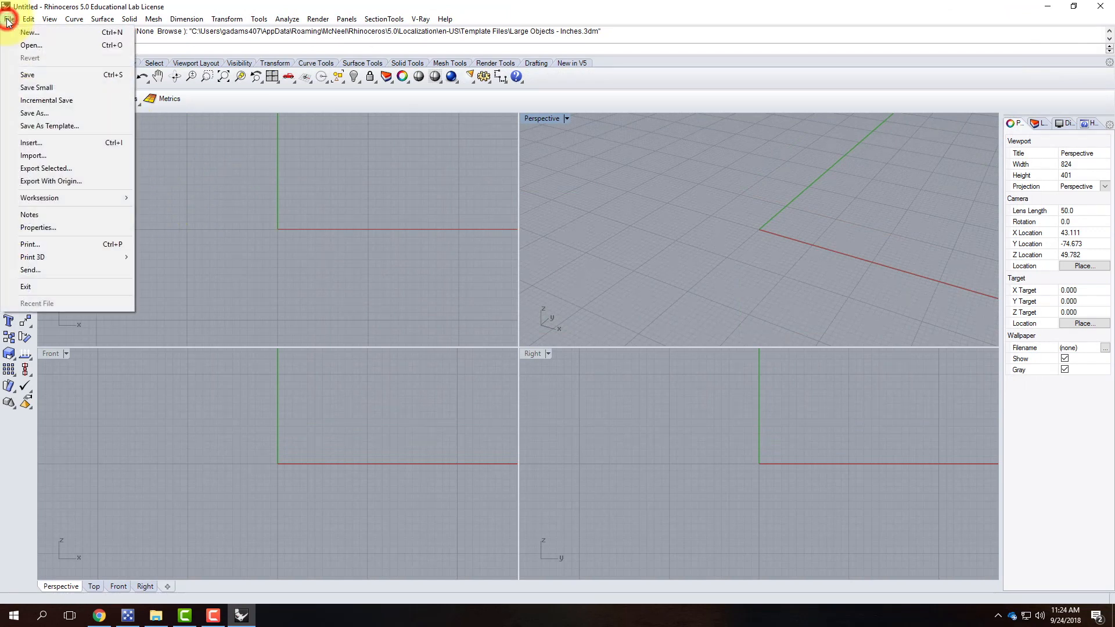
pyautogui.click(38, 157)
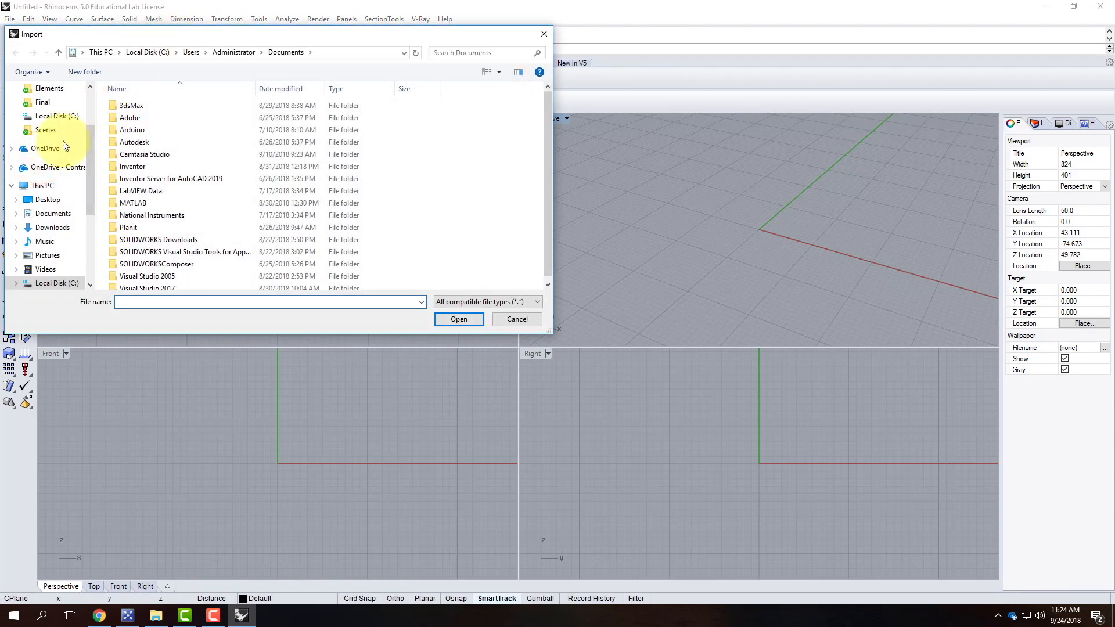
pyautogui.scroll(3, 42, 138)
pyautogui.click(51, 125)
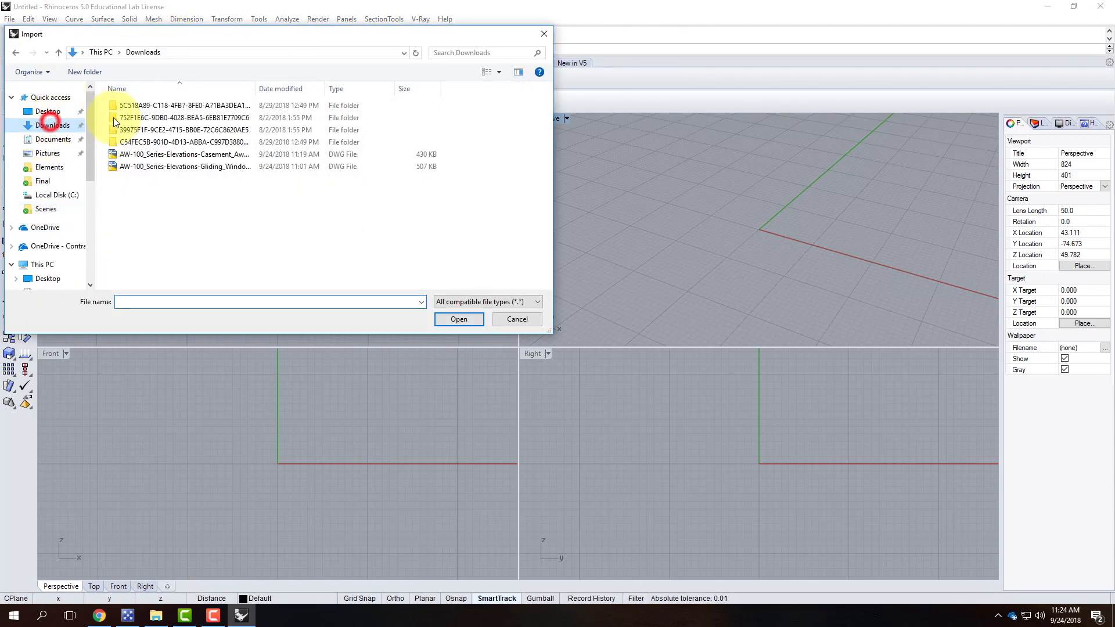
pyautogui.click(169, 155)
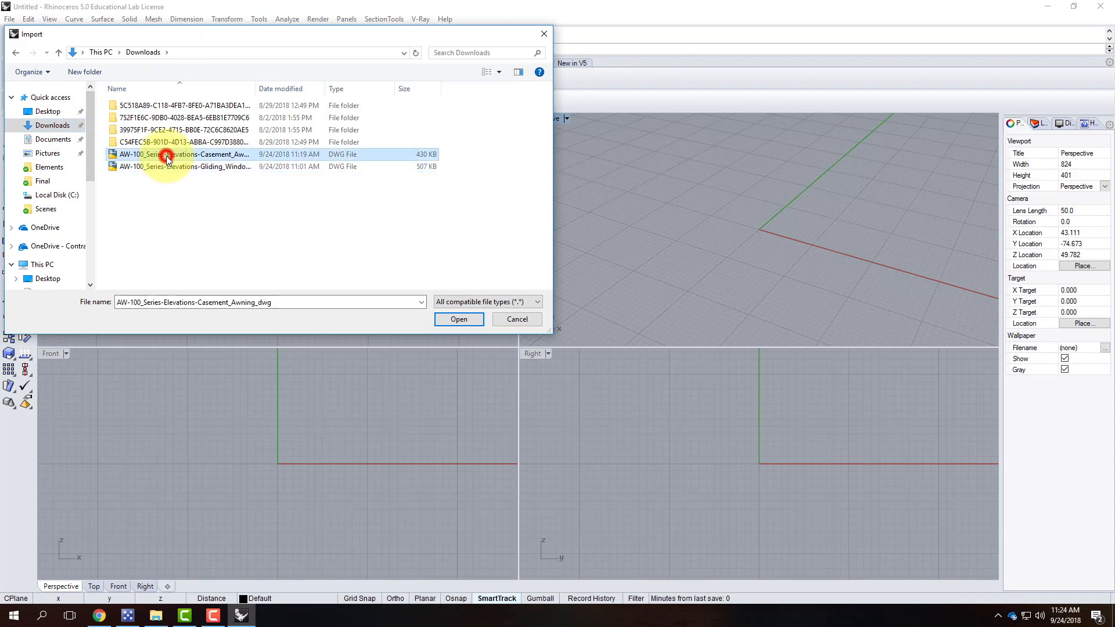
pyautogui.click(459, 320)
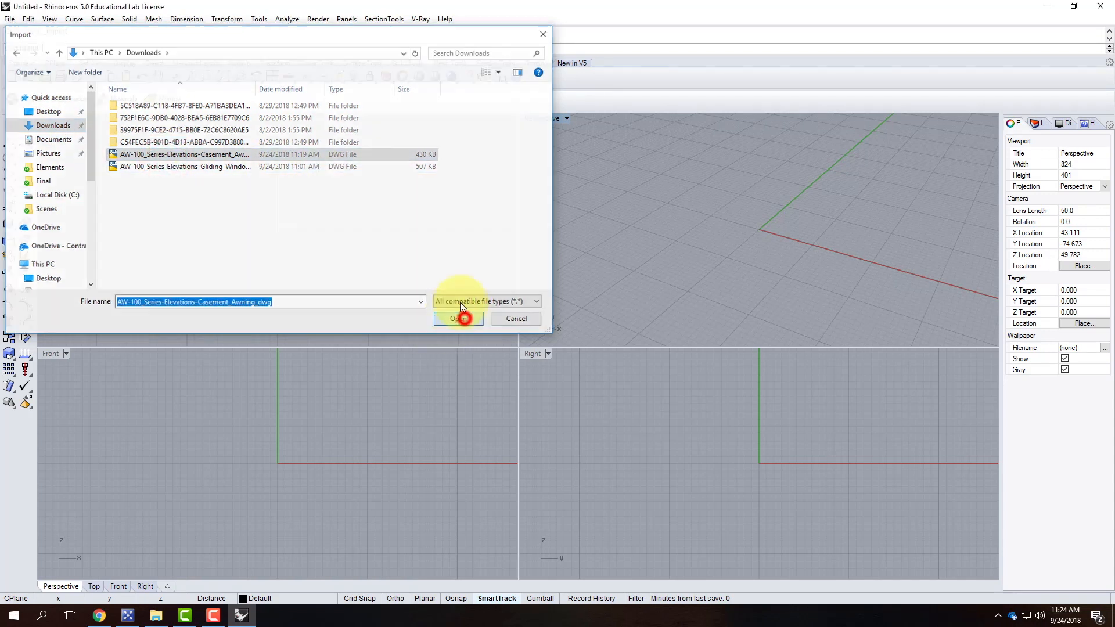
# Import the drawing in inches, excluding unreferenced layers, blocks and linetypes.
pyautogui.moveTo(499, 197); pyautogui.dragTo(326, 195)
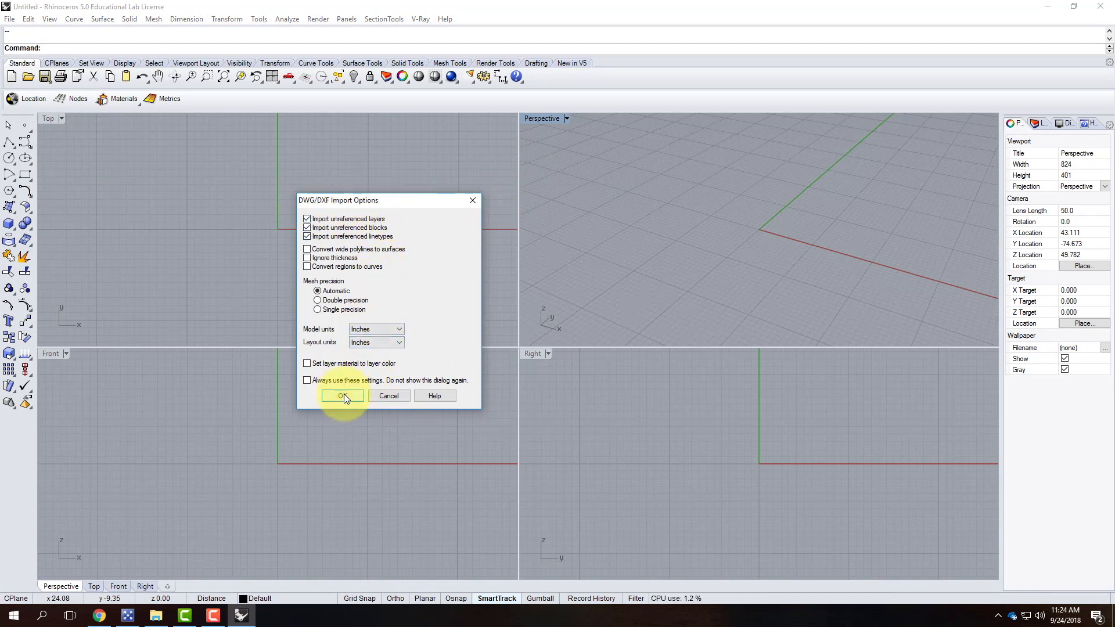
pyautogui.click(307, 235)
pyautogui.click(307, 227)
pyautogui.click(307, 218)
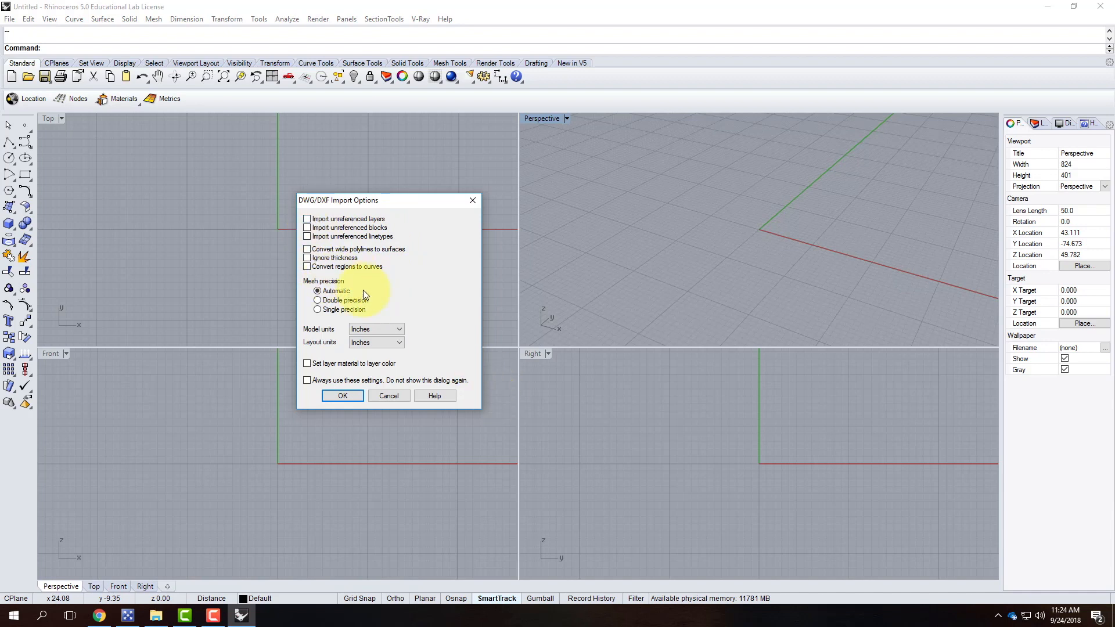
pyautogui.click(347, 398)
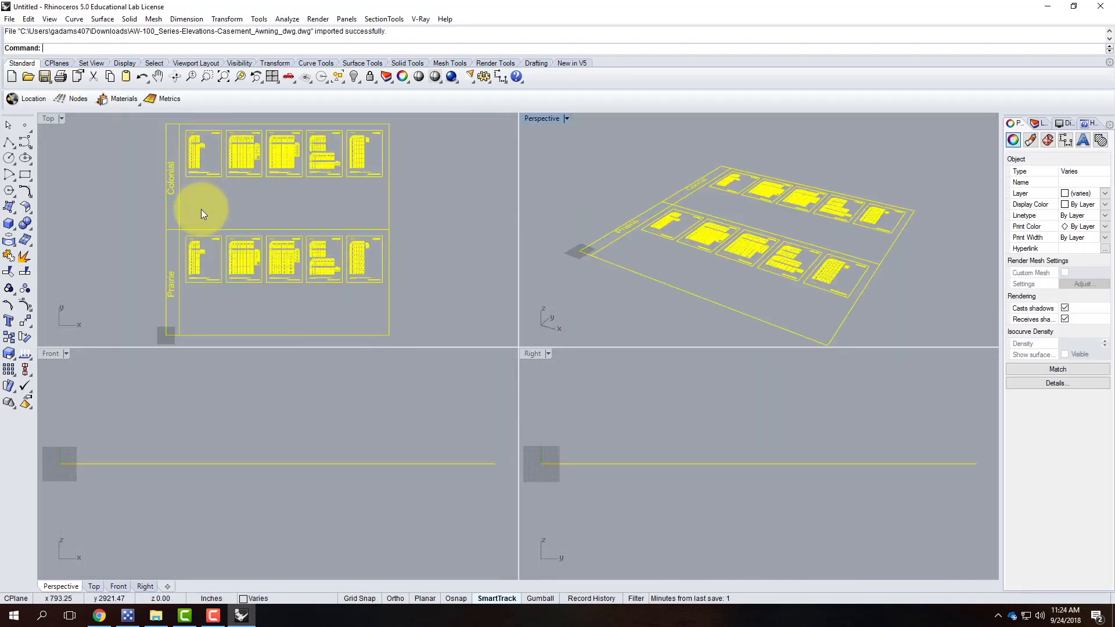
# Clear the selection of the imported drawing and maximize the Top viewport.
pyautogui.click(130, 217)
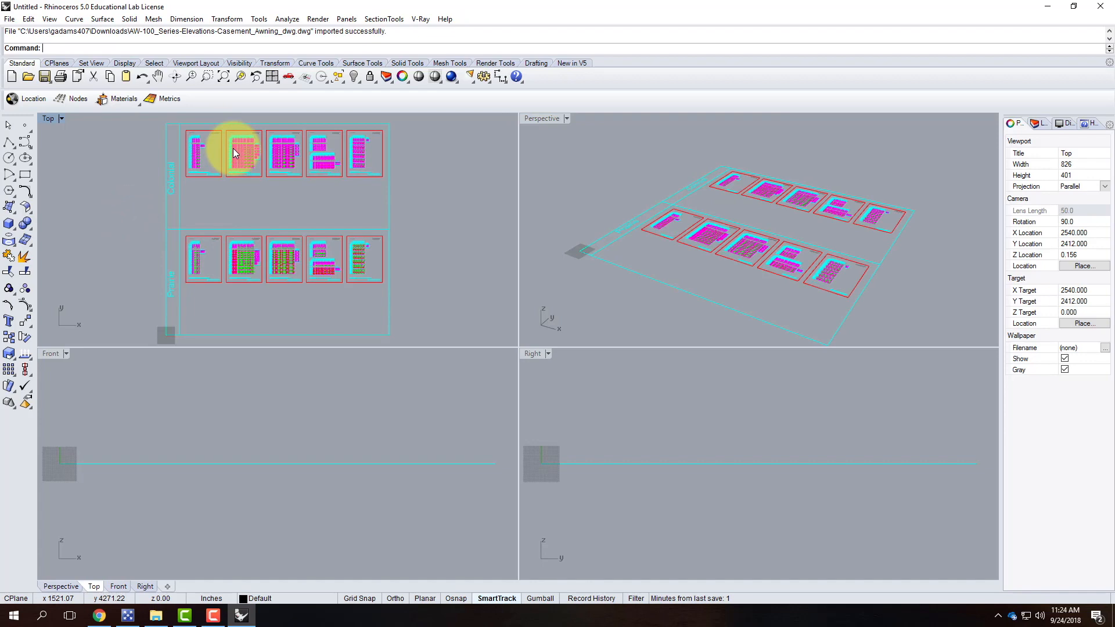
pyautogui.doubleClick(48, 118)
pyautogui.scroll(5, 352, 166)
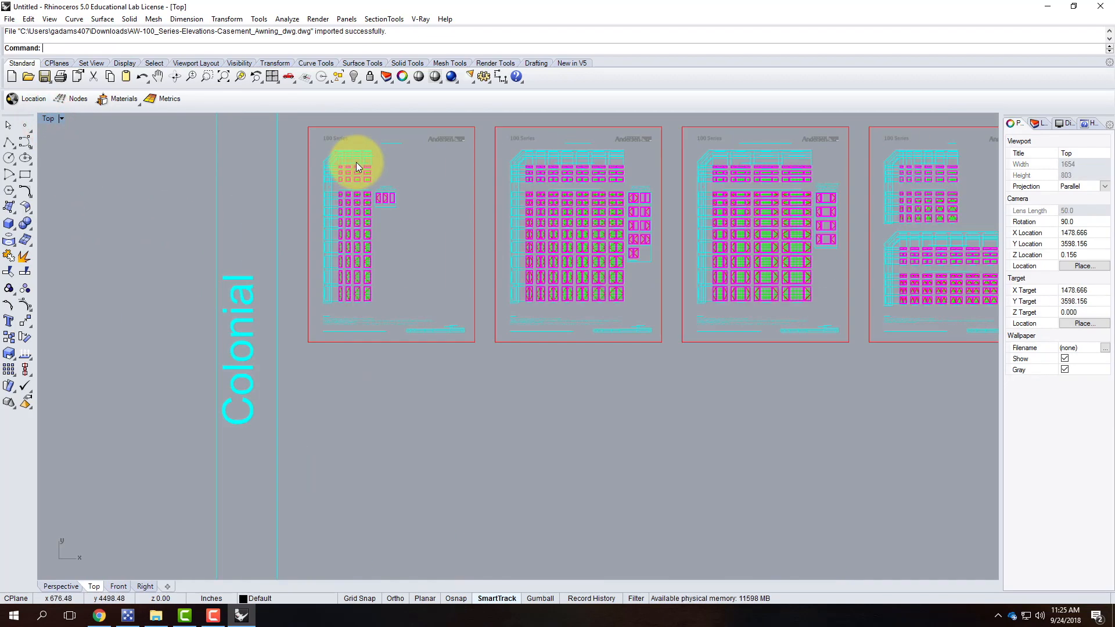
# Examine the Colonial row of elevation sheets, from the single casement windows to the picture windows over awnings.
pyautogui.scroll(2, 241, 236)
pyautogui.scroll(5, 576, 236)
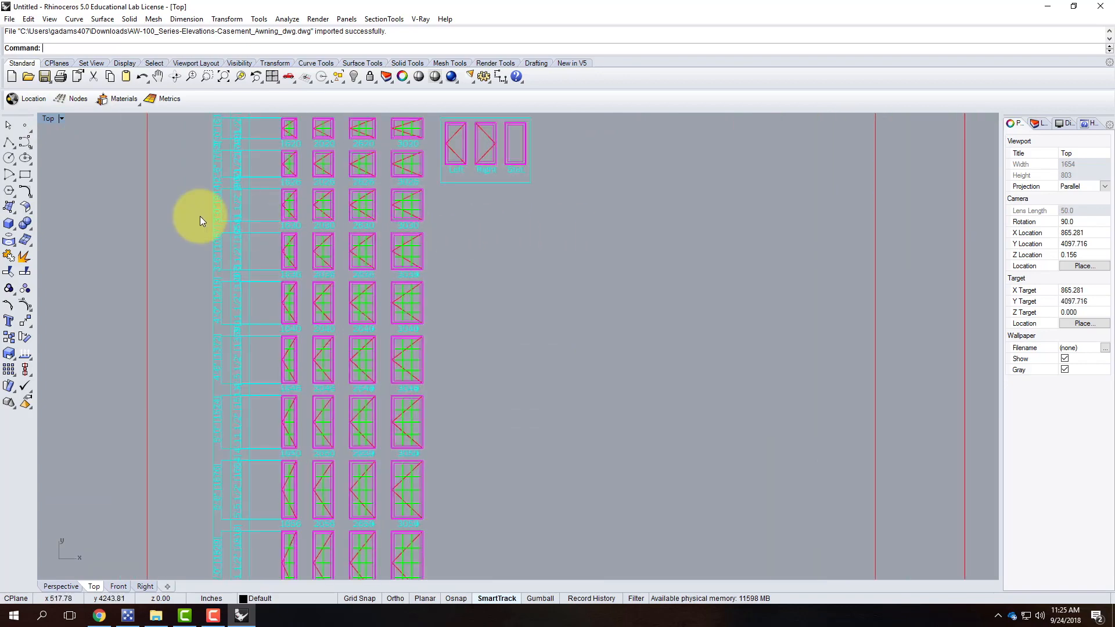
pyautogui.scroll(-5, 186, 217)
pyautogui.scroll(6, 593, 224)
pyautogui.scroll(-6, 328, 194)
pyautogui.scroll(5, 382, 196)
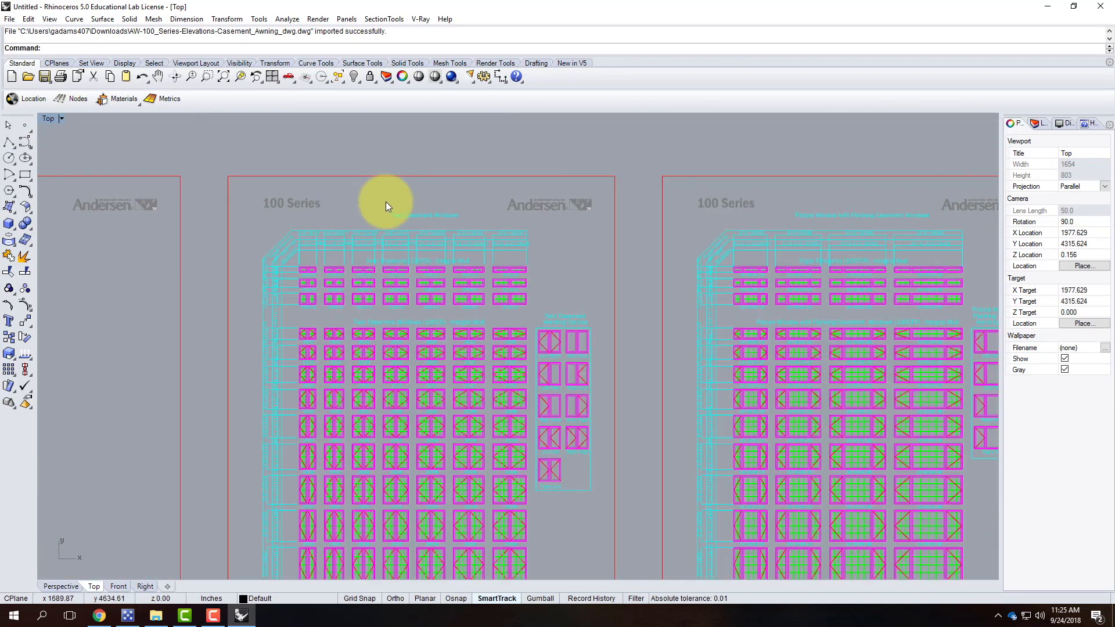
pyautogui.scroll(2, 437, 240)
pyautogui.scroll(-6, 381, 187)
pyautogui.scroll(6, 669, 236)
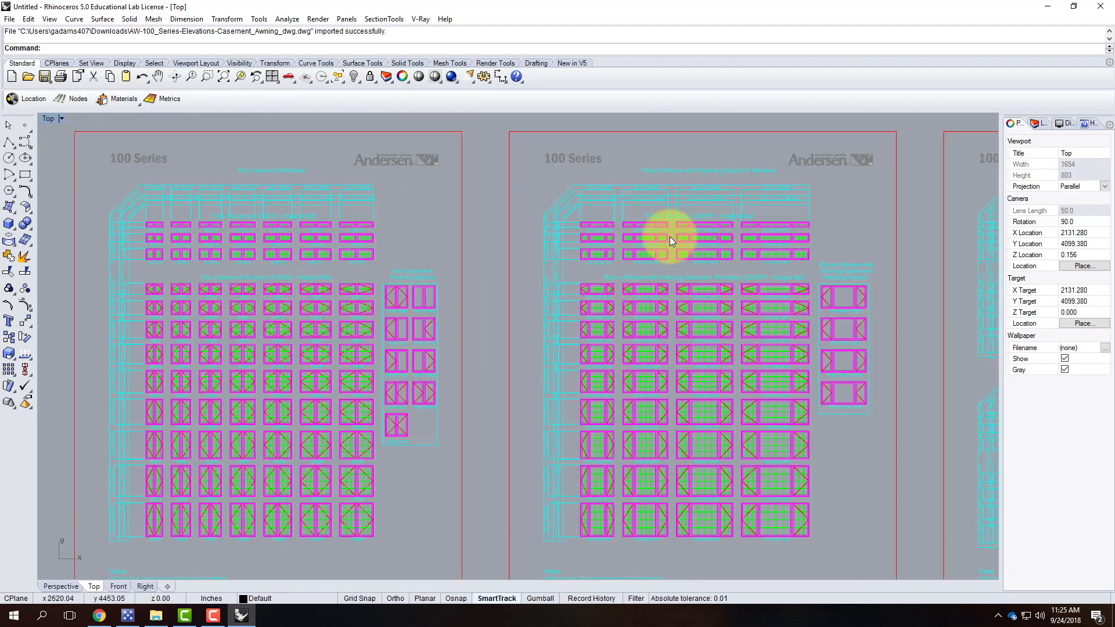
pyautogui.scroll(-5, 218, 249)
pyautogui.scroll(-2, 635, 261)
pyautogui.scroll(4, 641, 263)
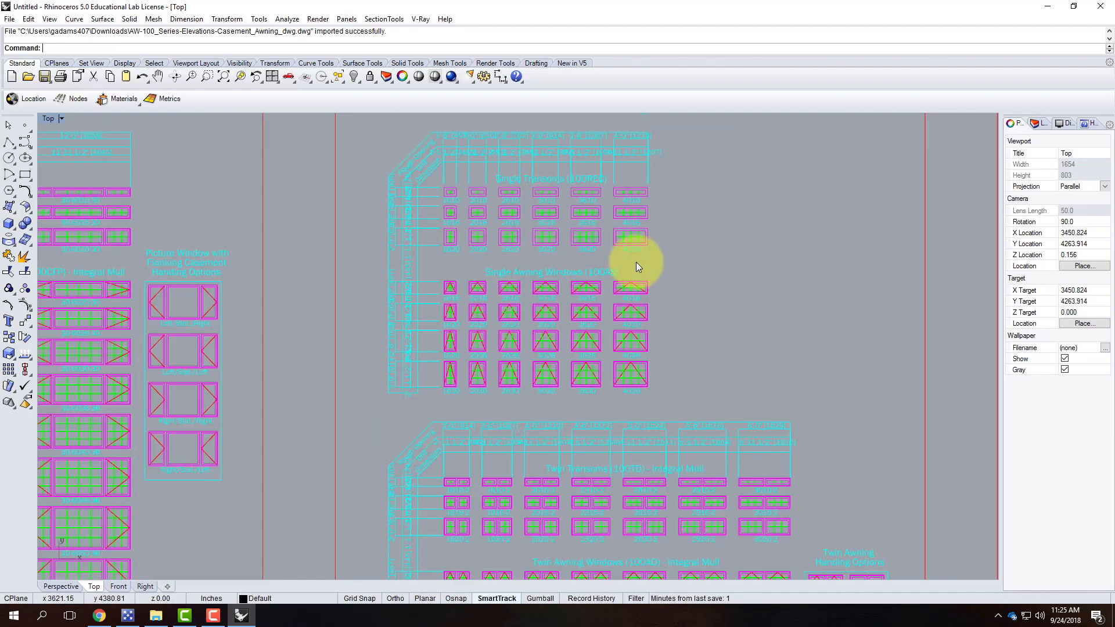
pyautogui.scroll(-4, 412, 247)
pyautogui.scroll(4, 663, 258)
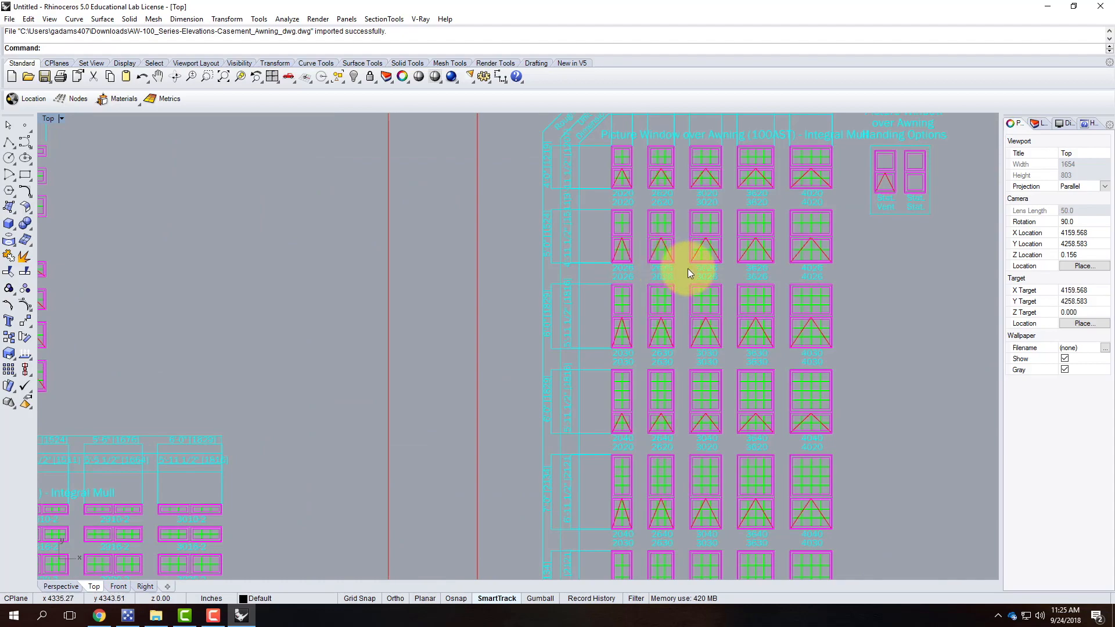
pyautogui.scroll(-4, 750, 261)
pyautogui.scroll(-5, 752, 257)
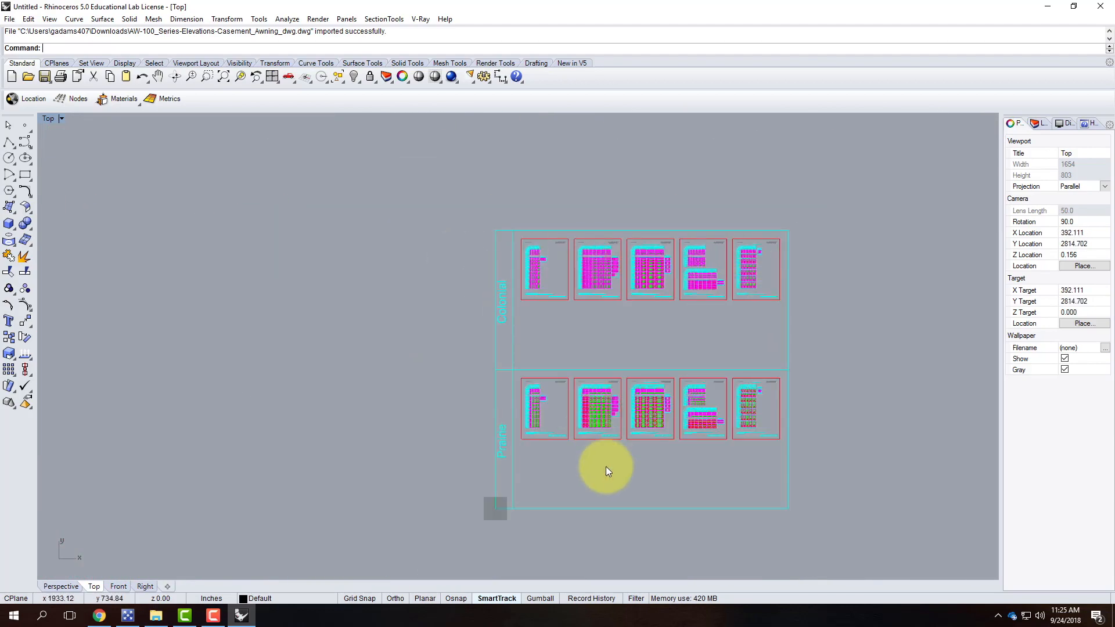
# Examine the Prairie row of elevation sheets, comparing the sizes and handing options of the single and twin casement windows.
pyautogui.scroll(6, 604, 469)
pyautogui.scroll(6, 560, 405)
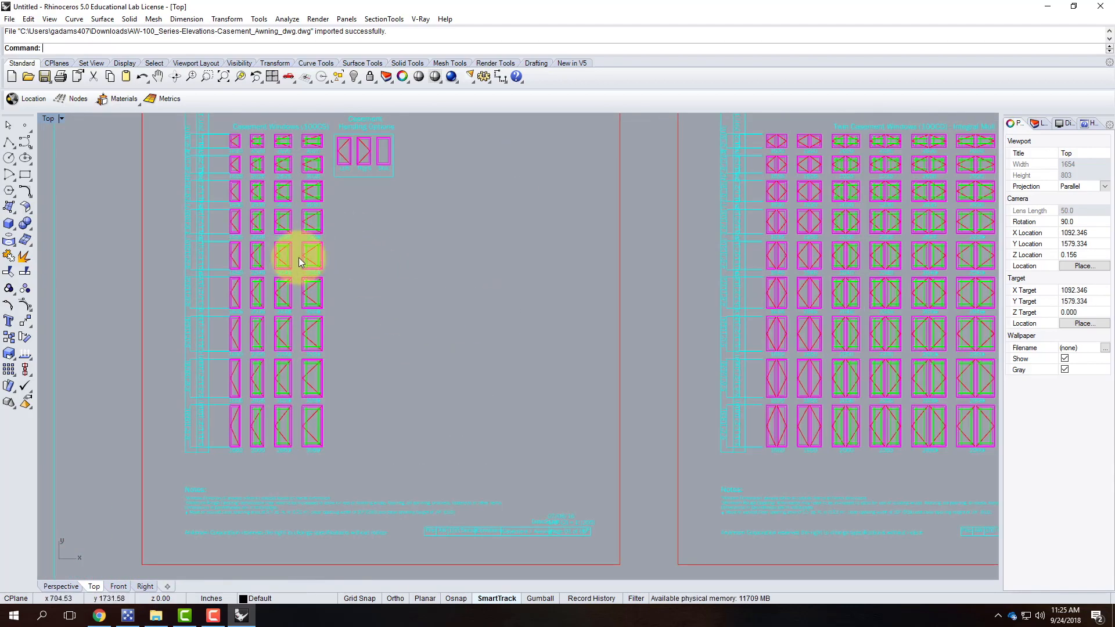
pyautogui.scroll(2, 298, 256)
pyautogui.scroll(-7, 311, 254)
pyautogui.scroll(6, 345, 244)
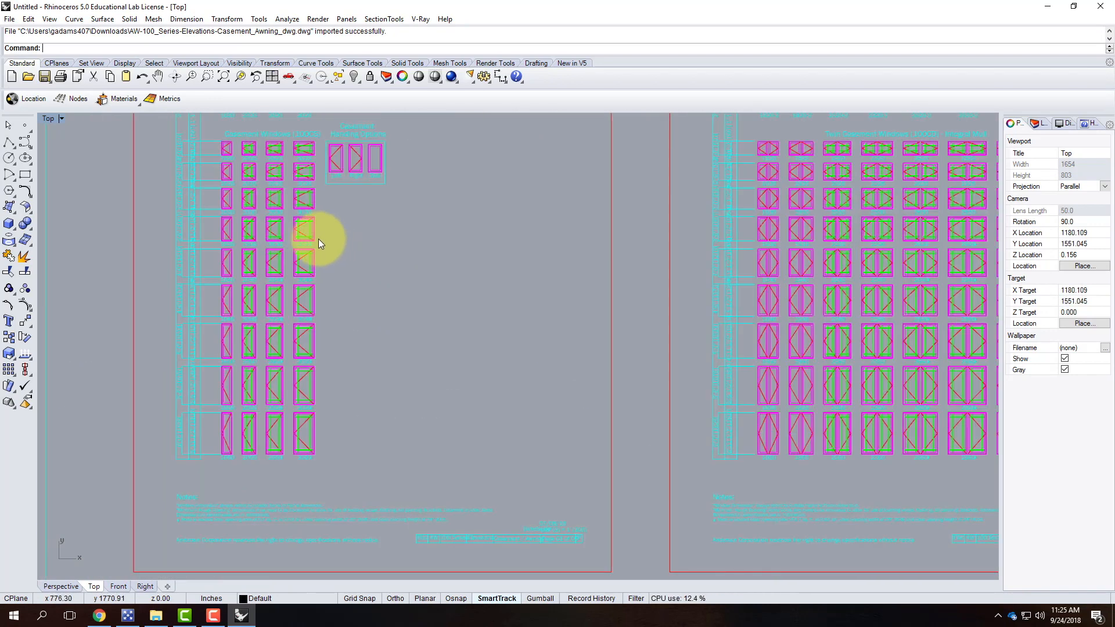
pyautogui.scroll(3, 310, 235)
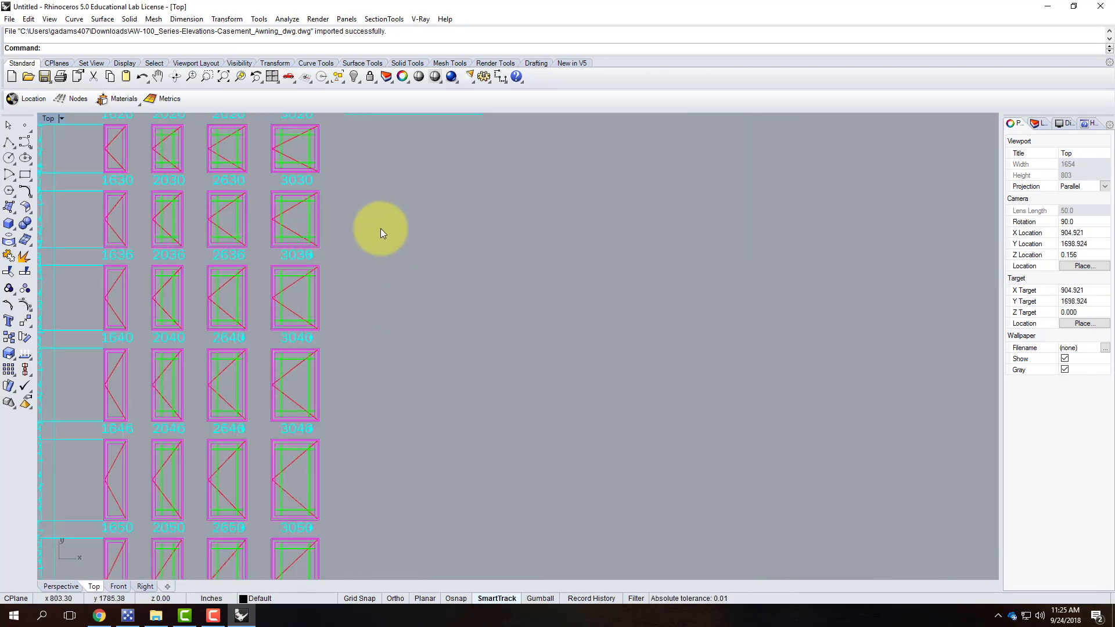
pyautogui.scroll(-5, 186, 241)
pyautogui.scroll(-2, 172, 252)
pyautogui.scroll(5, 574, 214)
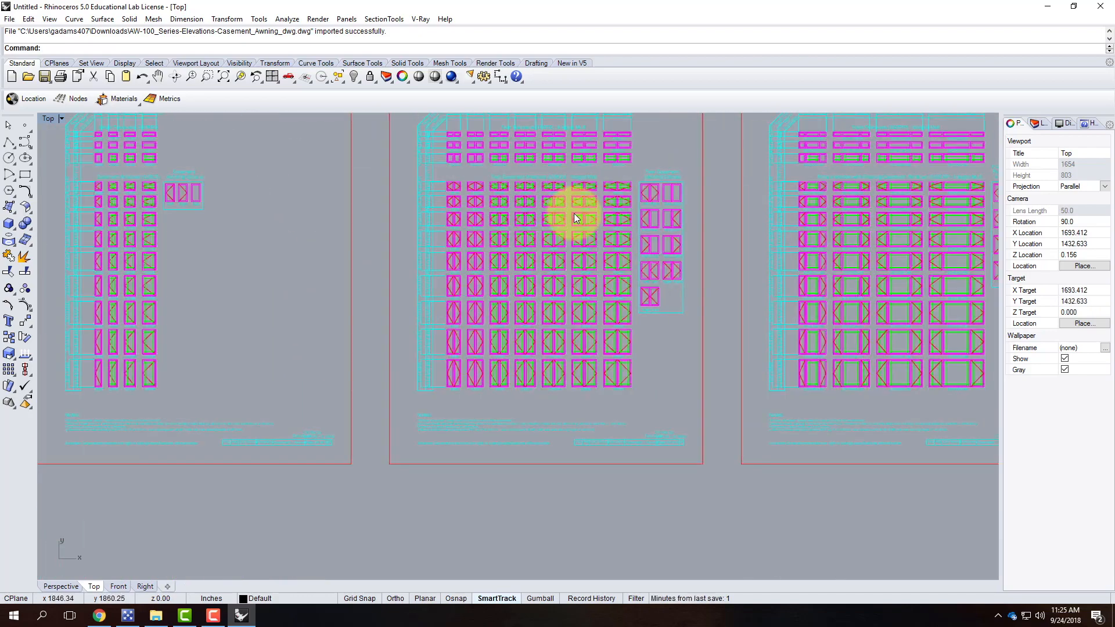
pyautogui.scroll(-10, 360, 226)
pyautogui.scroll(12, 711, 232)
pyautogui.scroll(-12, 749, 261)
pyautogui.scroll(6, 93, 243)
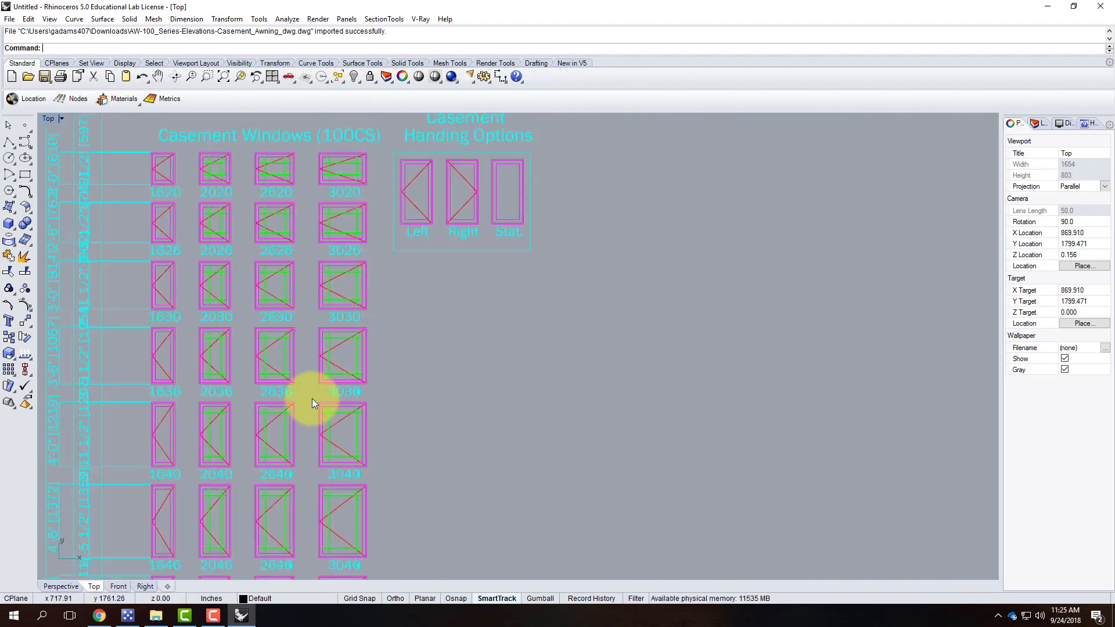
pyautogui.scroll(1, 428, 441)
pyautogui.scroll(-3, 416, 409)
pyautogui.scroll(1, 380, 494)
pyautogui.scroll(-3, 386, 314)
pyautogui.scroll(-1, 205, 339)
pyautogui.scroll(-1, 205, 339)
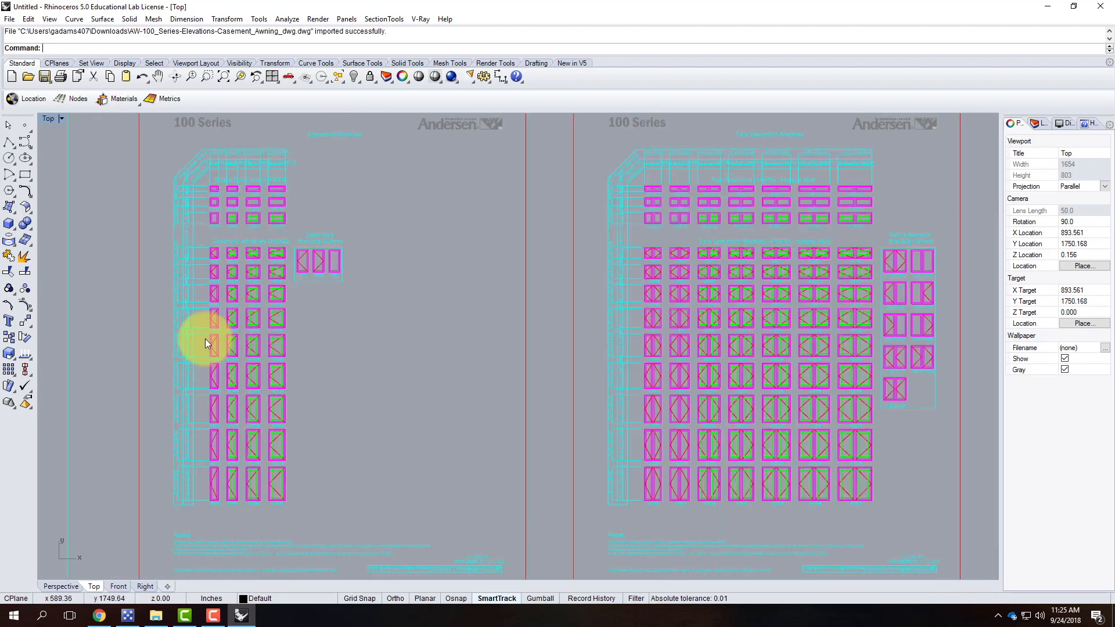
pyautogui.scroll(4, 830, 332)
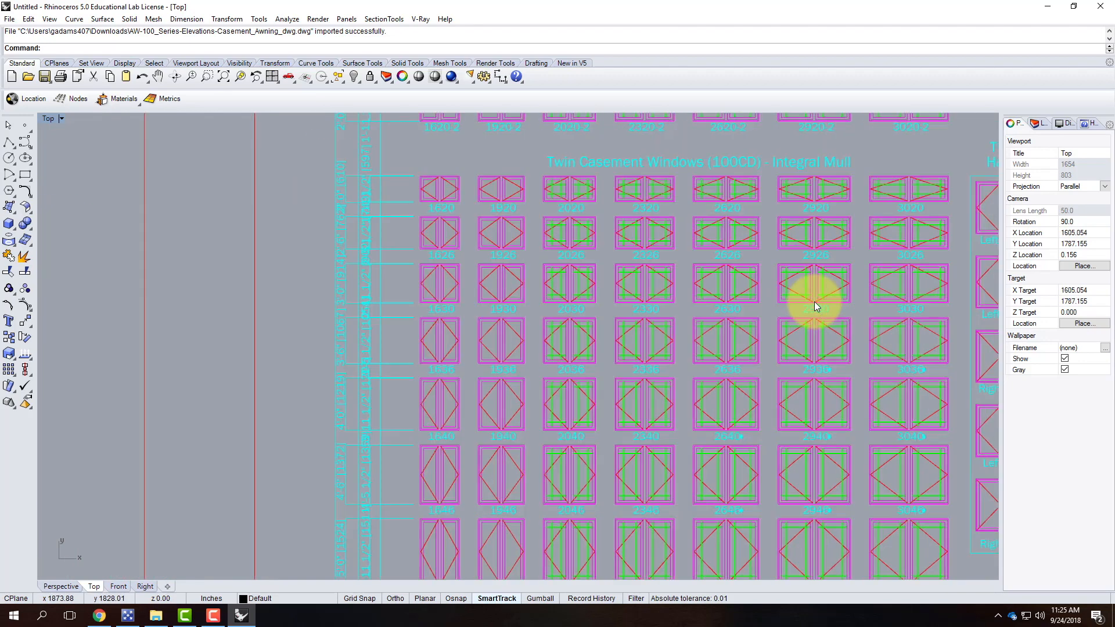
pyautogui.scroll(-2, 813, 314)
pyautogui.scroll(-3, 762, 314)
# Move the 3030 Prairie casement window, without its label, out of its sheet into the empty space outside the drawing's border.
pyautogui.scroll(6, 378, 286)
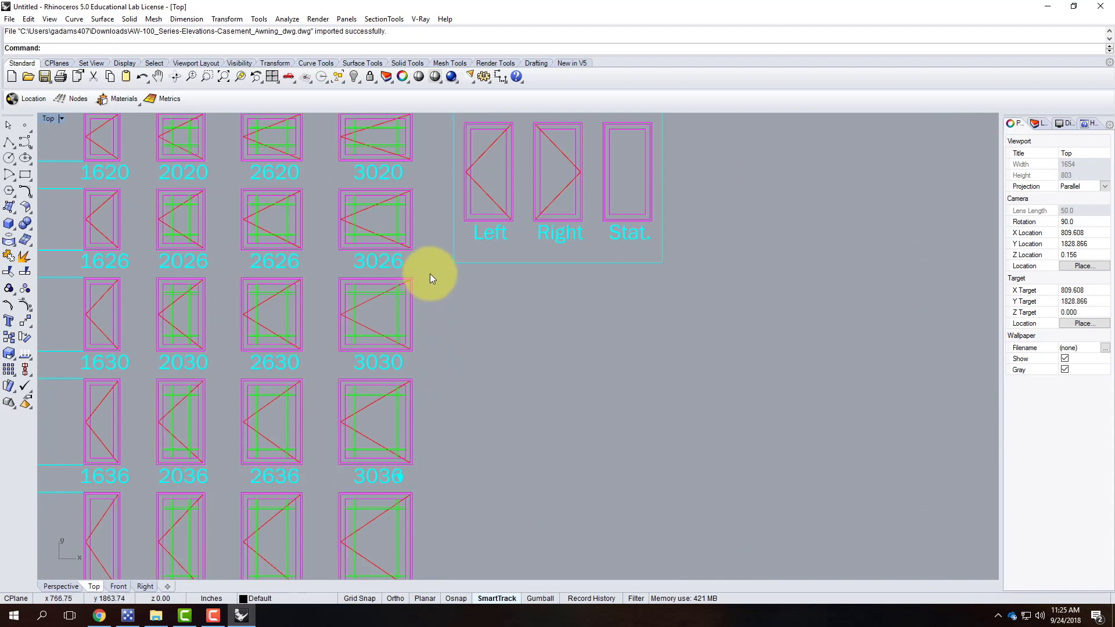
pyautogui.moveTo(431, 270); pyautogui.dragTo(329, 374)
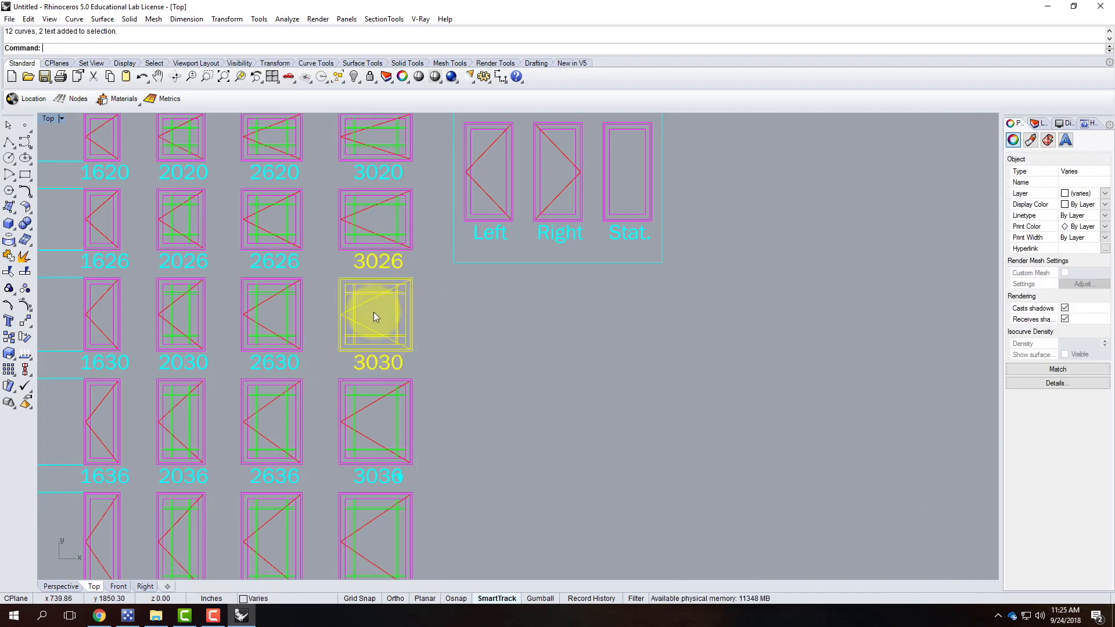
pyautogui.click(434, 311)
pyautogui.moveTo(420, 273); pyautogui.dragTo(322, 355)
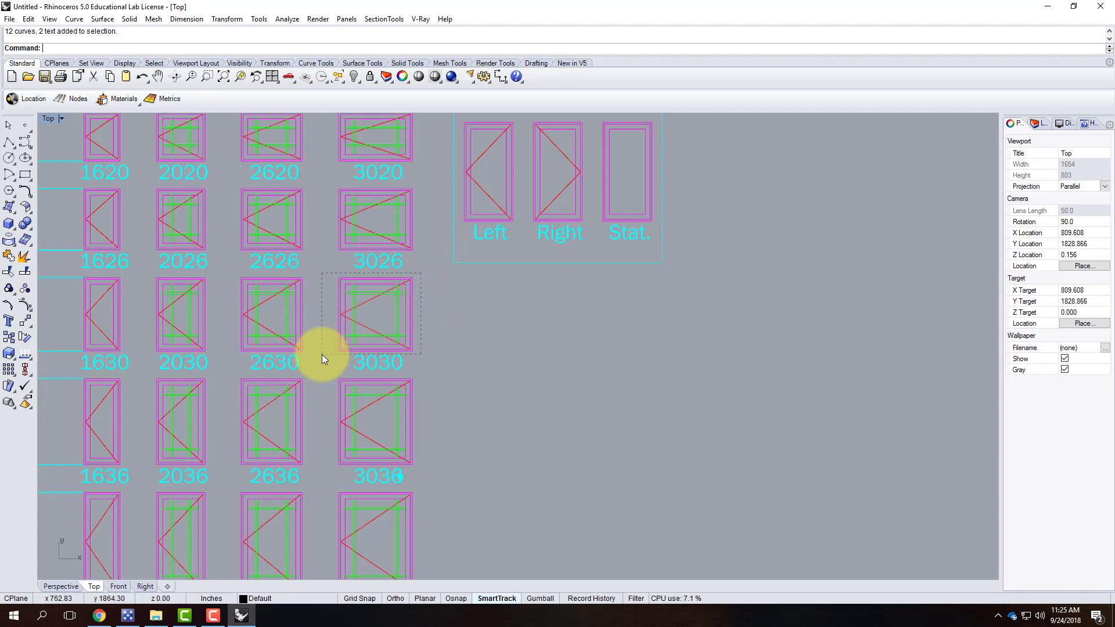
pyautogui.write('Mov')
pyautogui.press('Return')
pyautogui.click(398, 305)
pyautogui.scroll(-3, 638, 312)
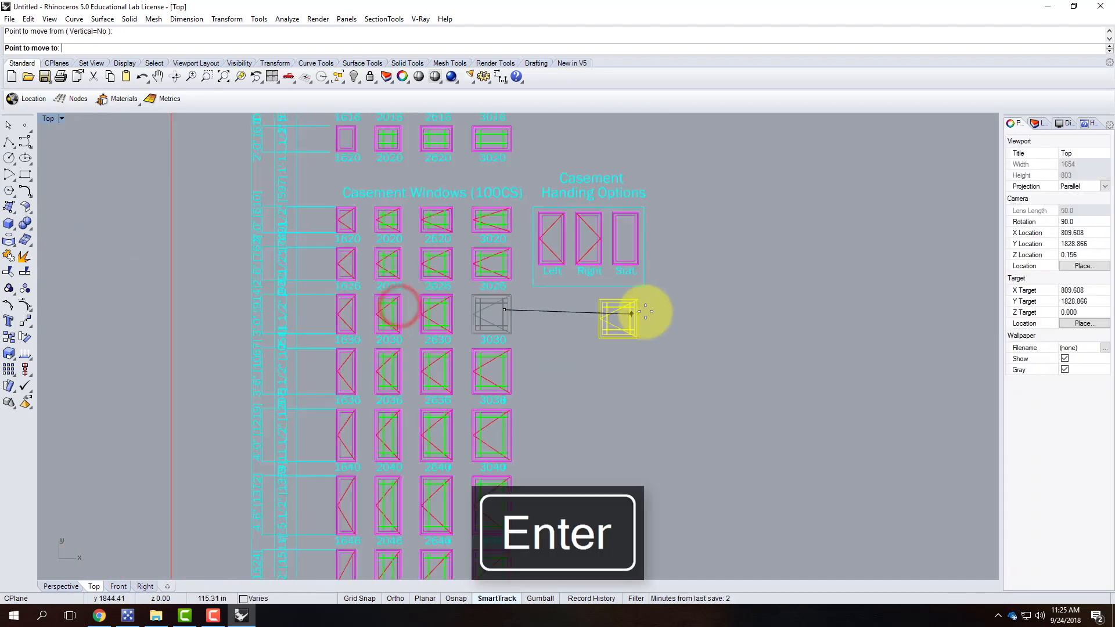
pyautogui.scroll(-3, 644, 311)
pyautogui.click(173, 318)
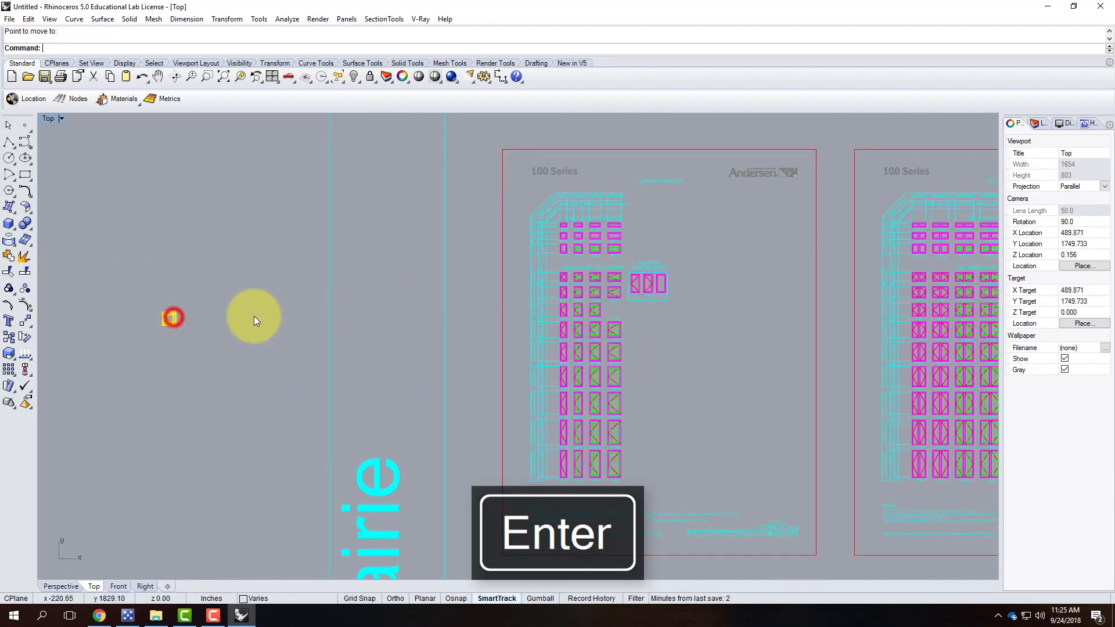
# Delete all the remaining imported elevation sheets, keeping only the moved window, and show the layer list.
pyautogui.scroll(-6, 253, 316)
pyautogui.press('Escape')
pyautogui.moveTo(245, 214); pyautogui.dragTo(497, 464)
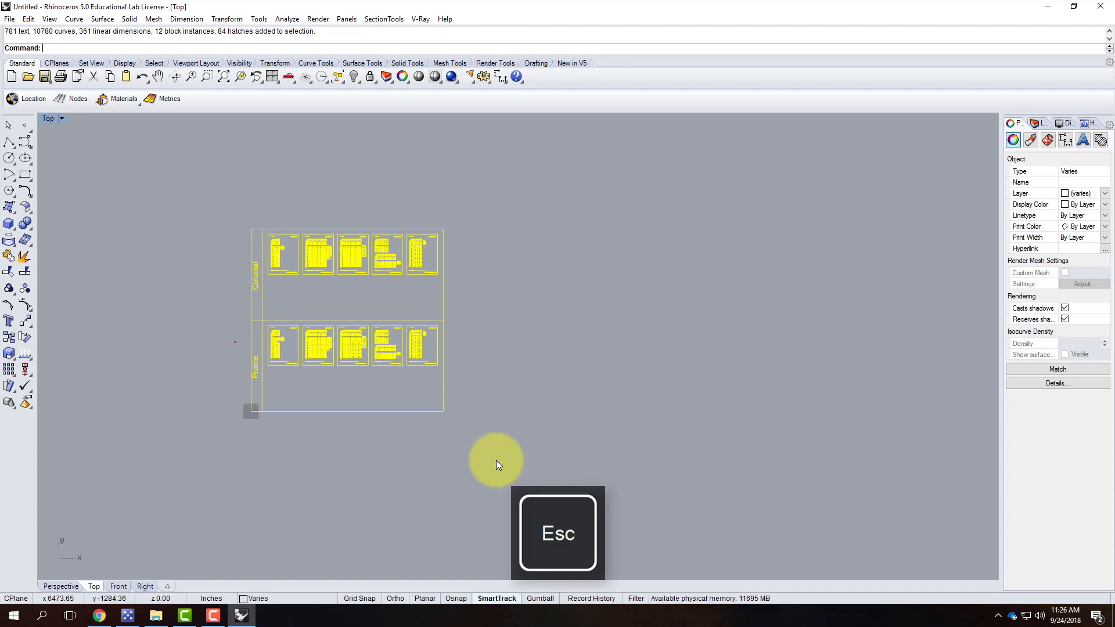
pyautogui.press('Delete')
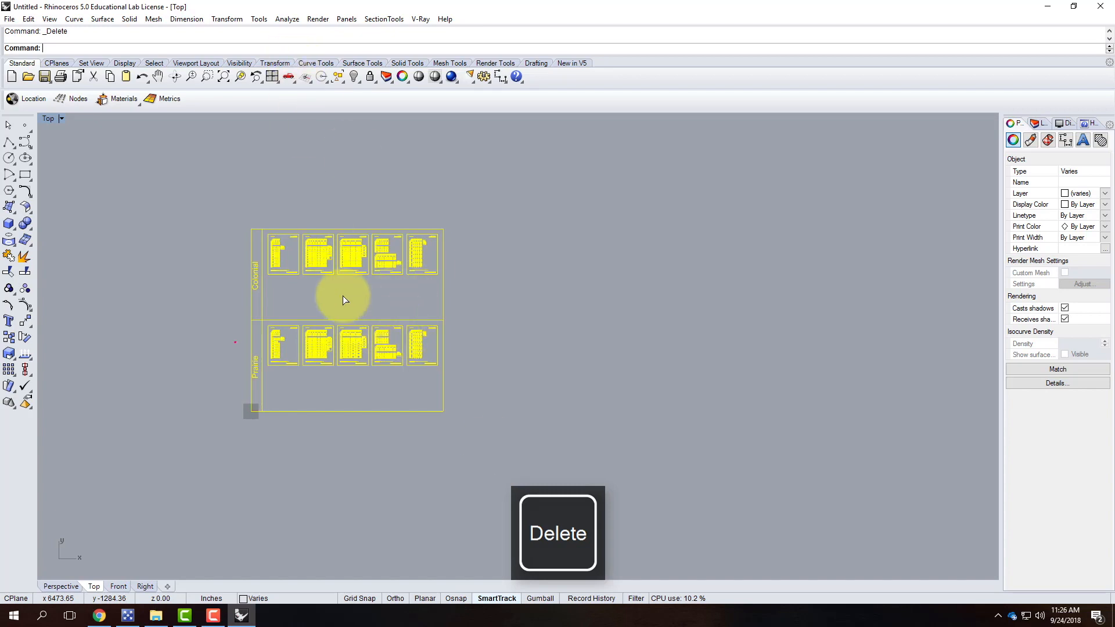
pyautogui.click(1035, 124)
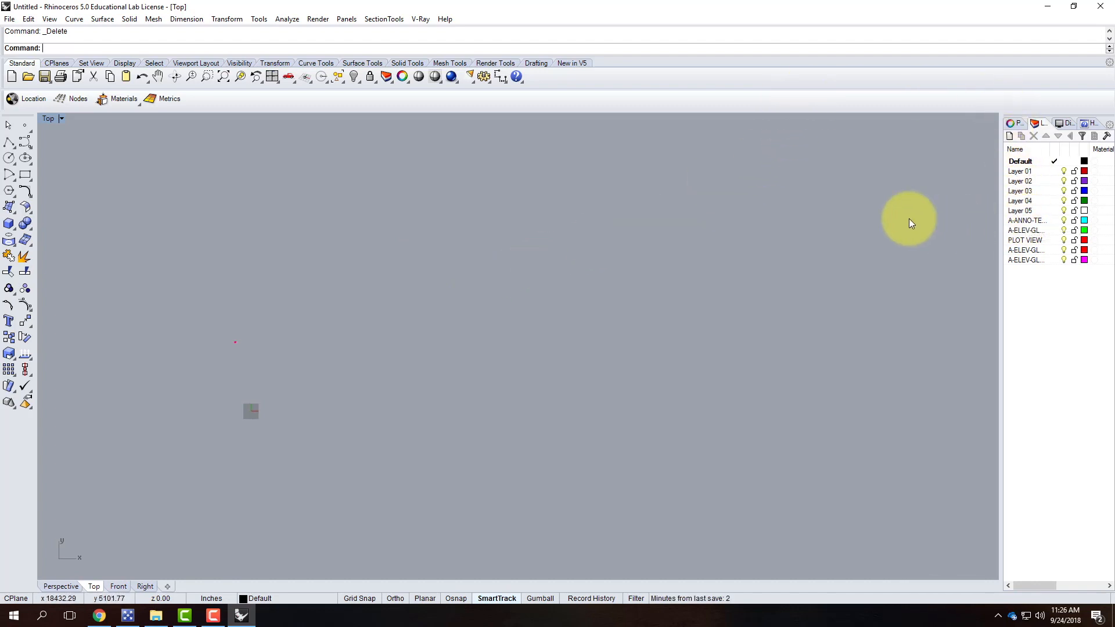
pyautogui.click(386, 384)
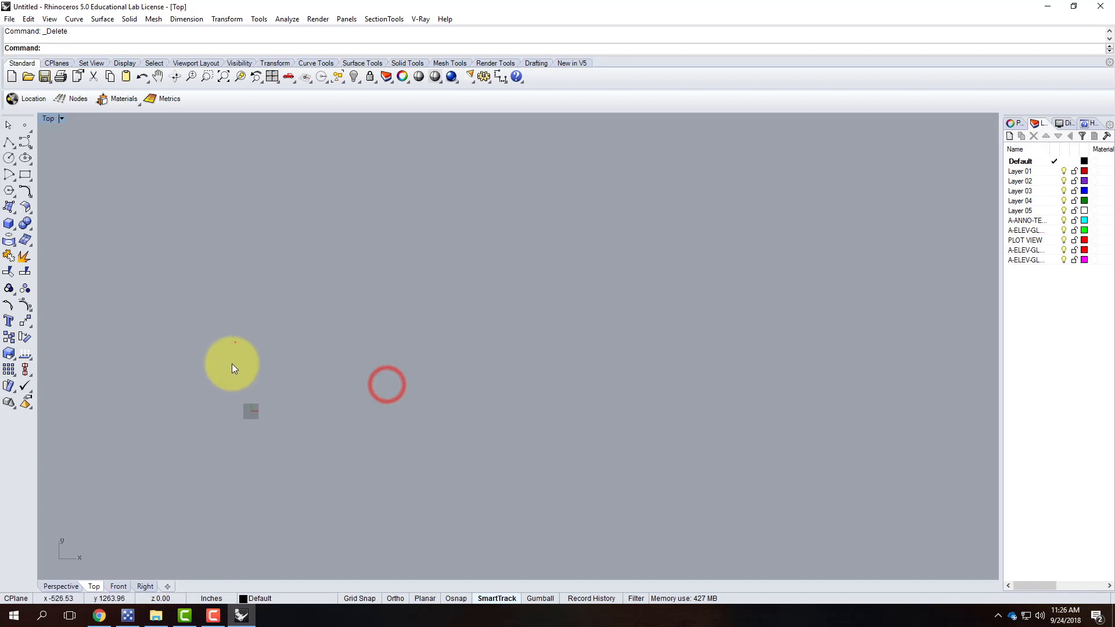
# Enable the End, Mid and Perp object snaps and move the window by its lower-left corner to 0,0,0.
pyautogui.scroll(12, 231, 364)
pyautogui.scroll(6, 232, 313)
pyautogui.click(234, 241)
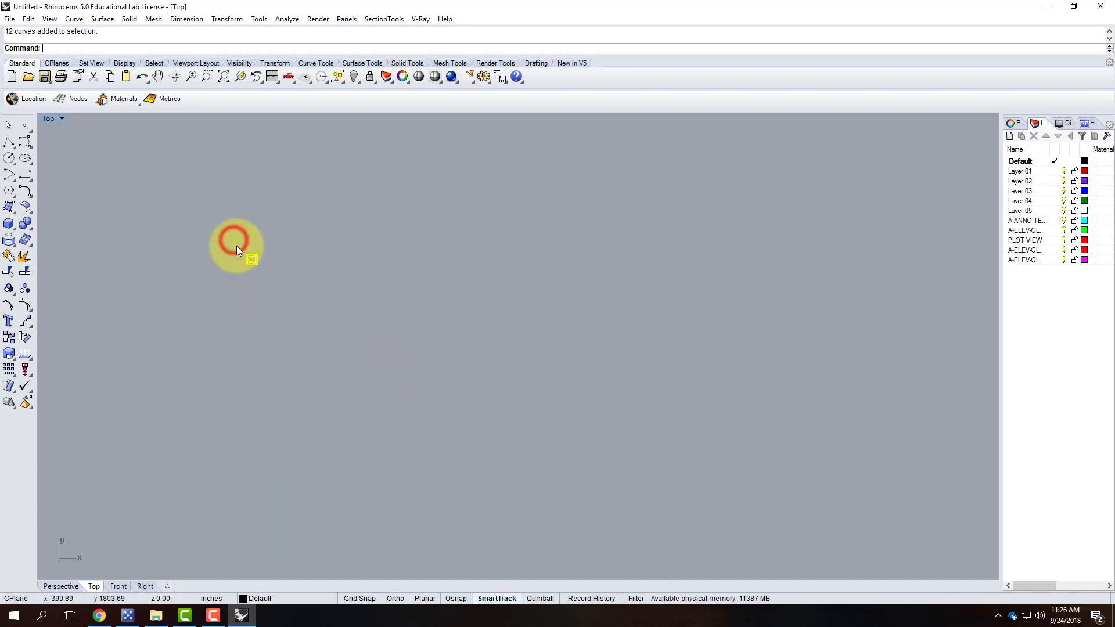
pyautogui.write('move')
pyautogui.press('Return')
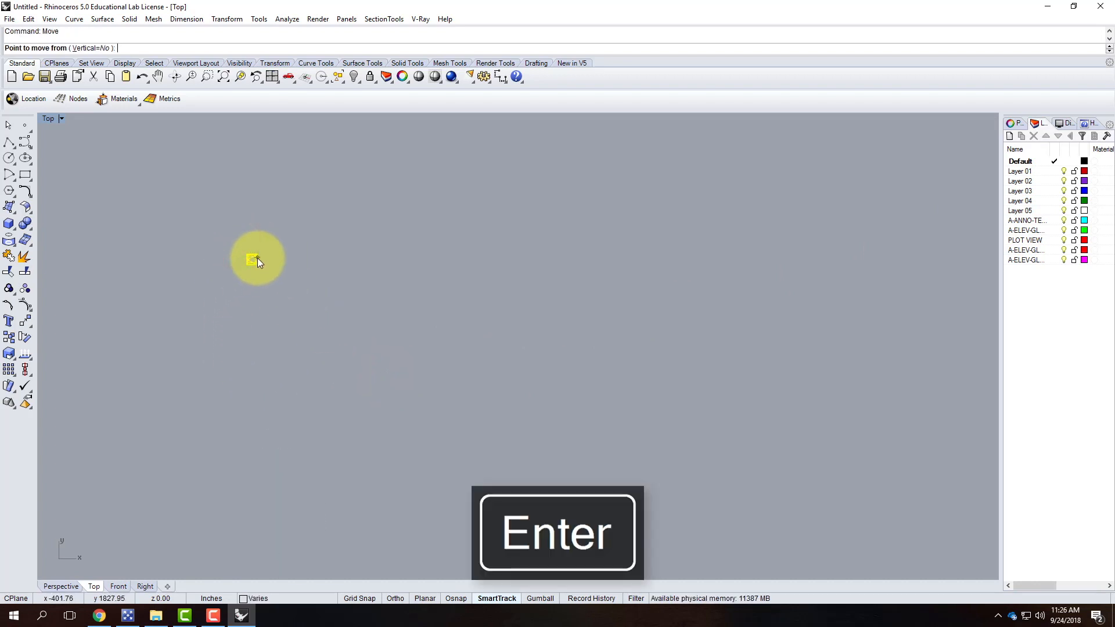
pyautogui.scroll(5, 282, 320)
pyautogui.scroll(4, 282, 319)
pyautogui.scroll(4, 378, 290)
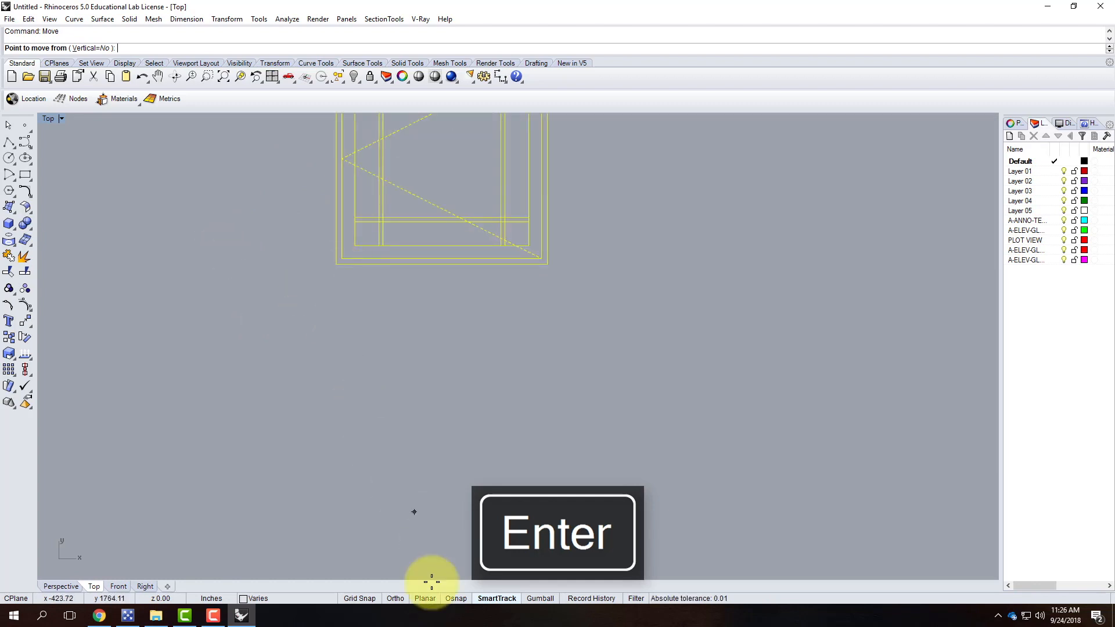
pyautogui.click(456, 598)
pyautogui.click(10, 585)
pyautogui.click(93, 585)
pyautogui.click(163, 585)
pyautogui.click(337, 259)
pyautogui.write('0,0,0')
pyautogui.press('Return')
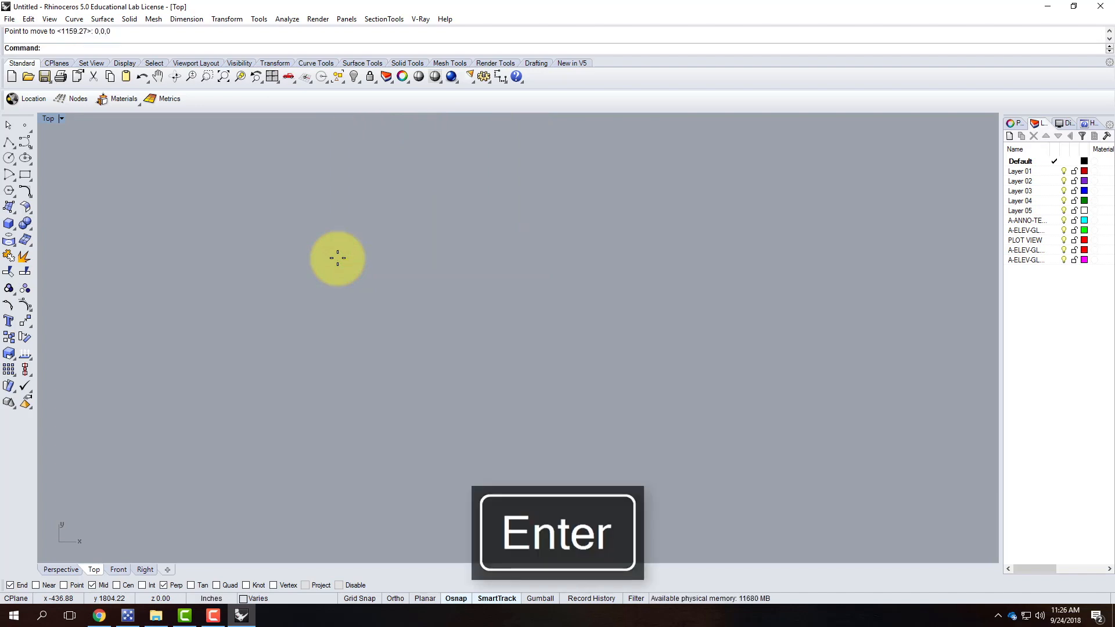
# Change all curves of the window elevation to Layer 01.
pyautogui.write('Z')
pyautogui.press('Return')
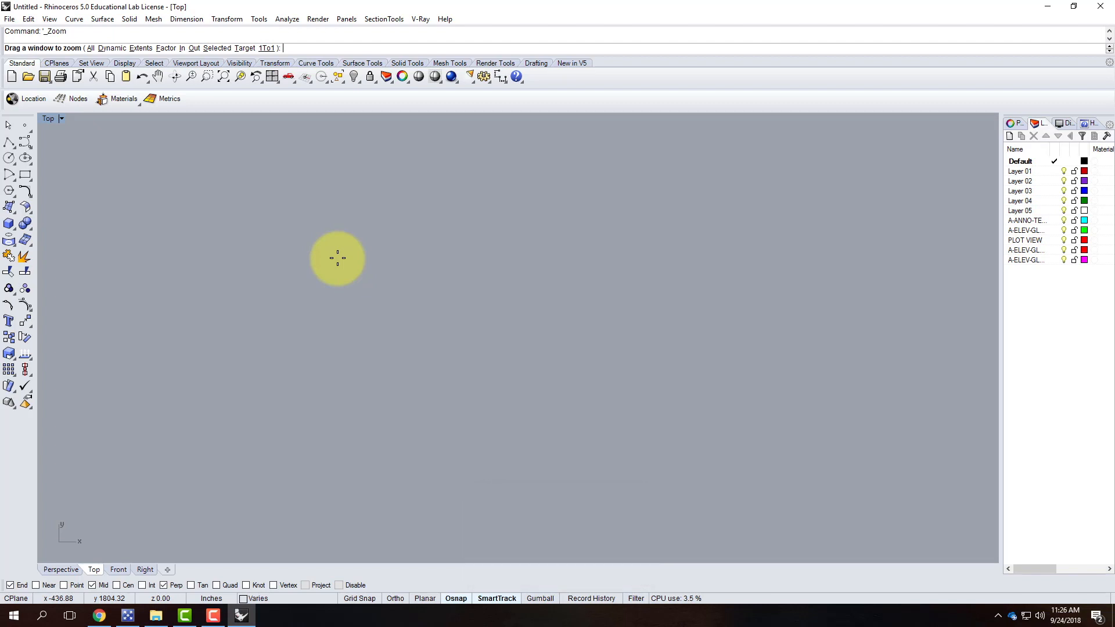
pyautogui.write('s')
pyautogui.press('Return')
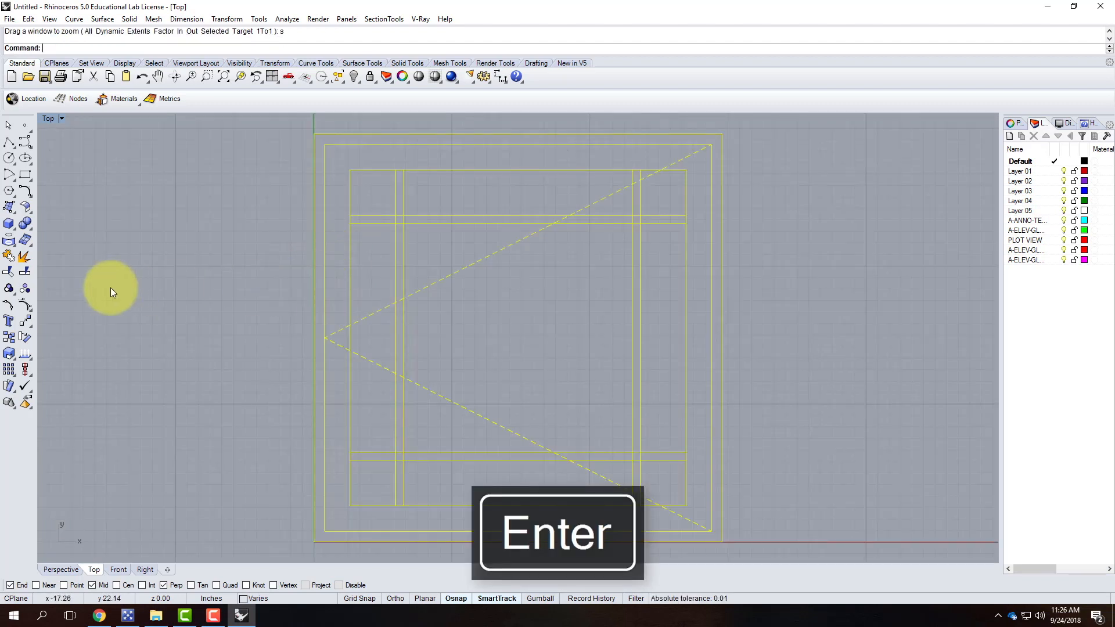
pyautogui.scroll(-5, 111, 288)
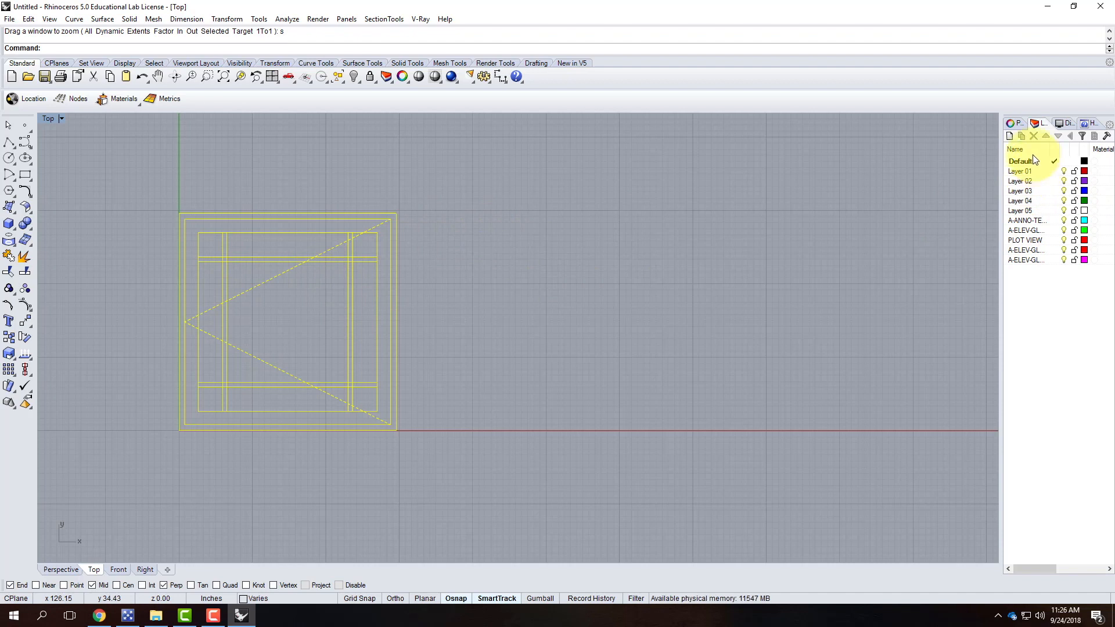
pyautogui.click(1026, 220)
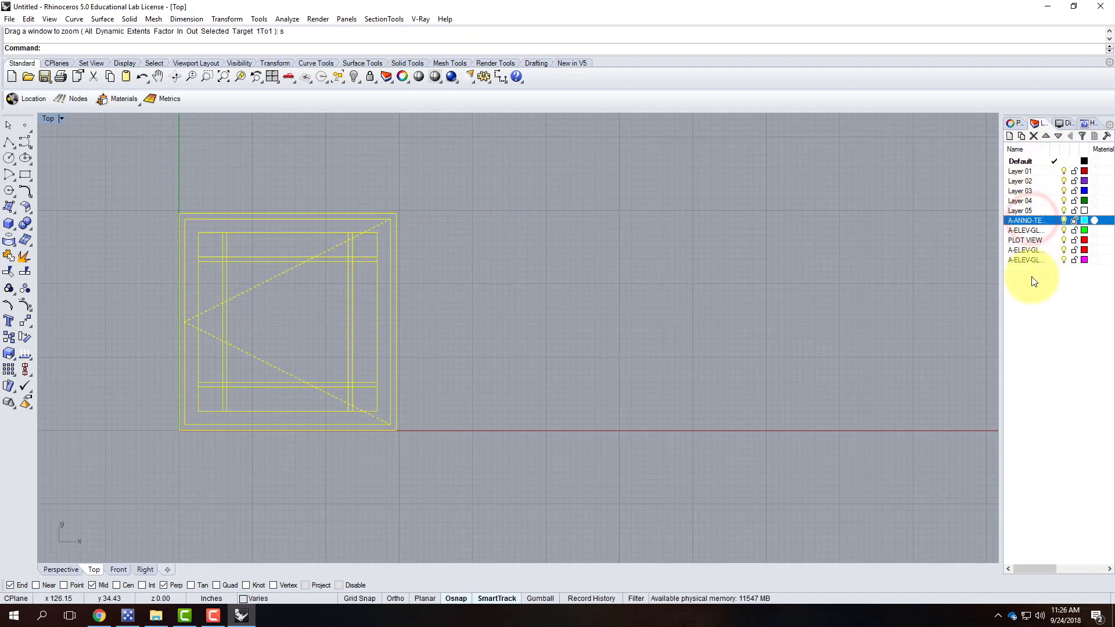
pyautogui.click(211, 194)
pyautogui.moveTo(149, 193); pyautogui.dragTo(434, 494)
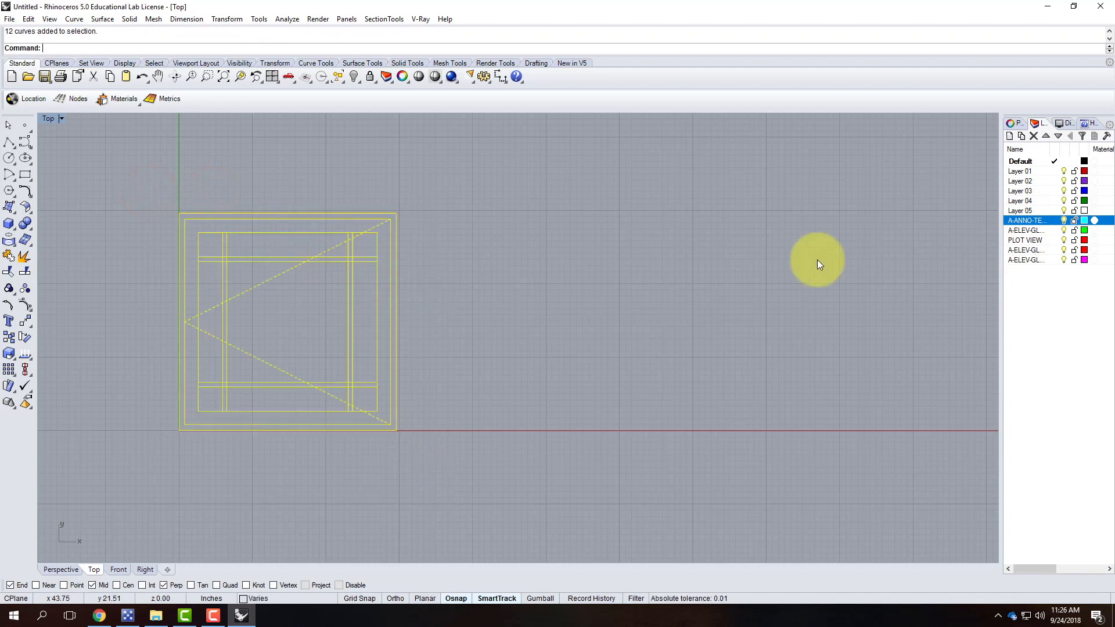
pyautogui.rightClick(1026, 173)
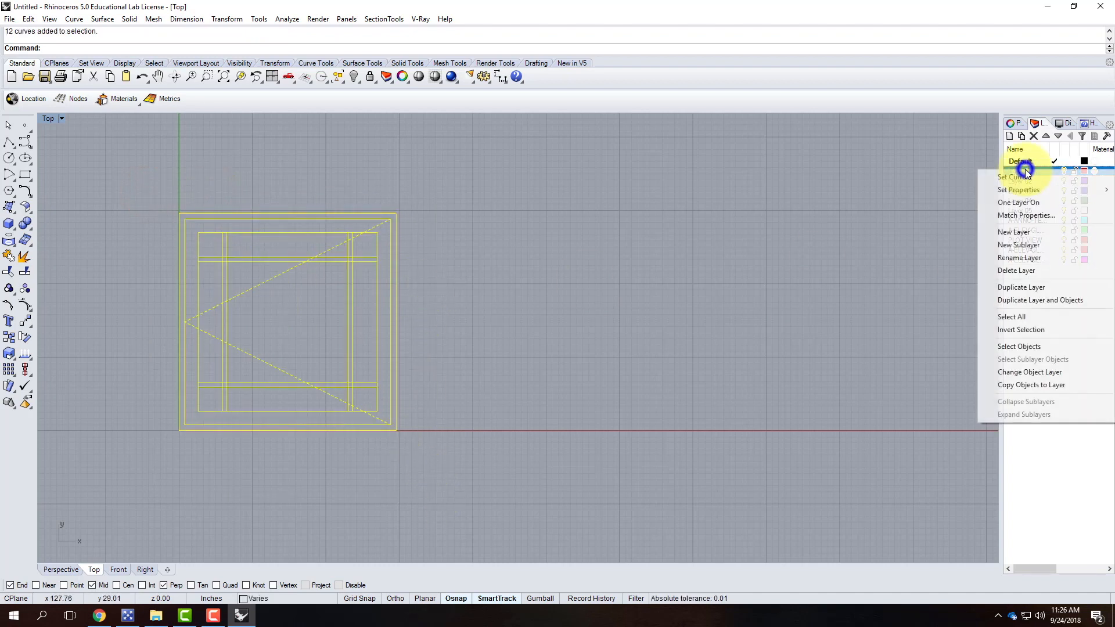
pyautogui.click(1025, 372)
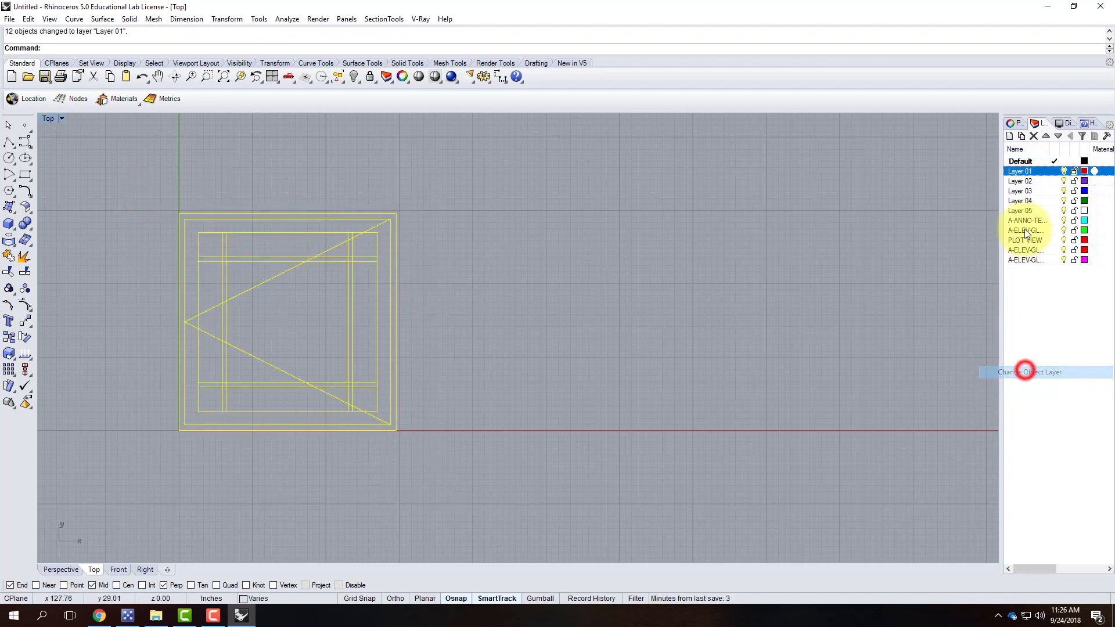
# Delete the imported layers from A-ANNO-TE... through the last A-ELEV-GL... layer, including PLOT VIEW.
pyautogui.click(663, 275)
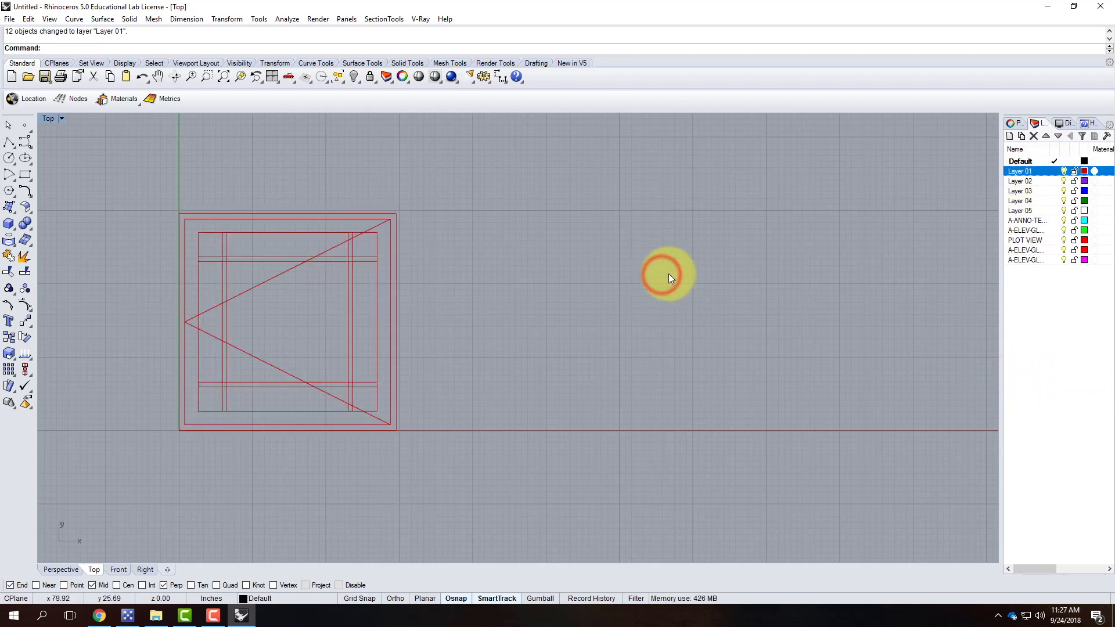
pyautogui.click(1025, 221)
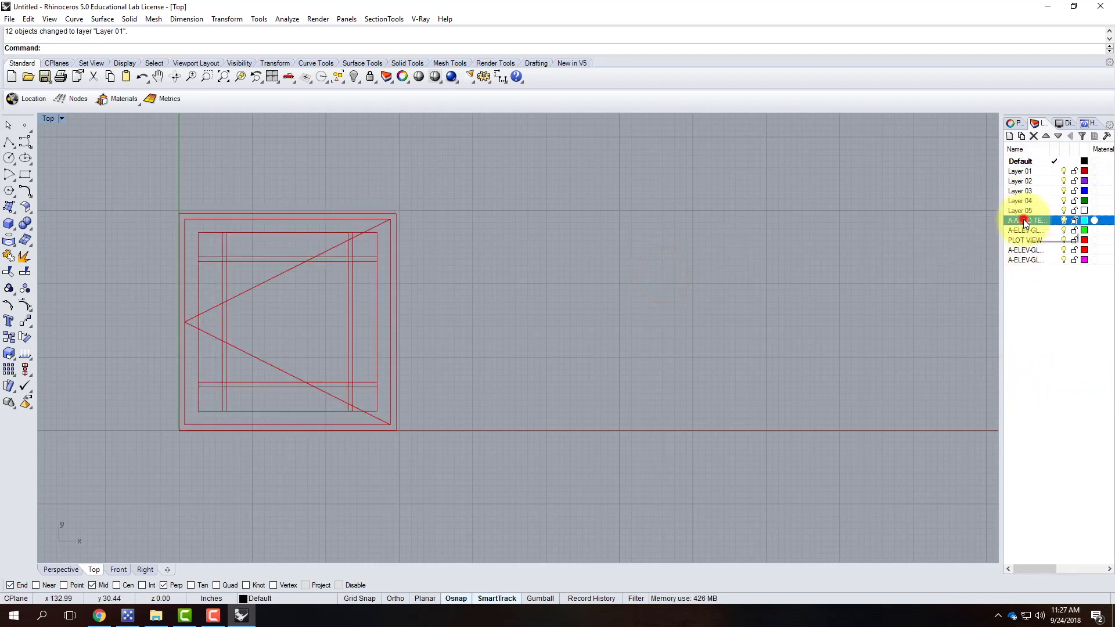
pyautogui.keyDown('shift'); pyautogui.click(1023, 261); pyautogui.keyUp('shift')
pyautogui.click(1033, 136)
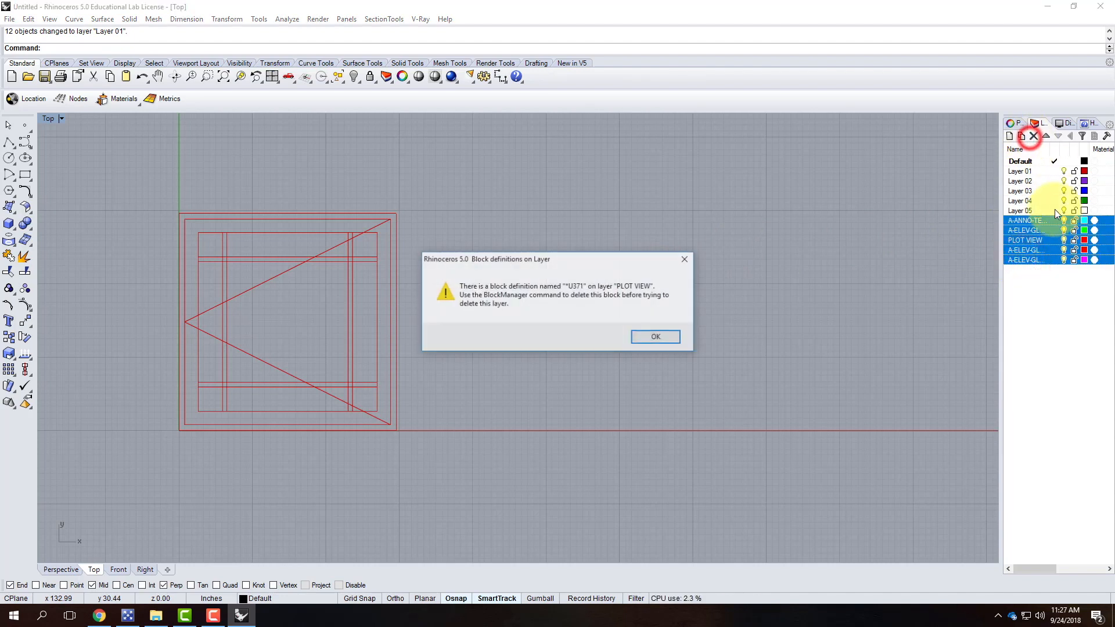
pyautogui.click(664, 336)
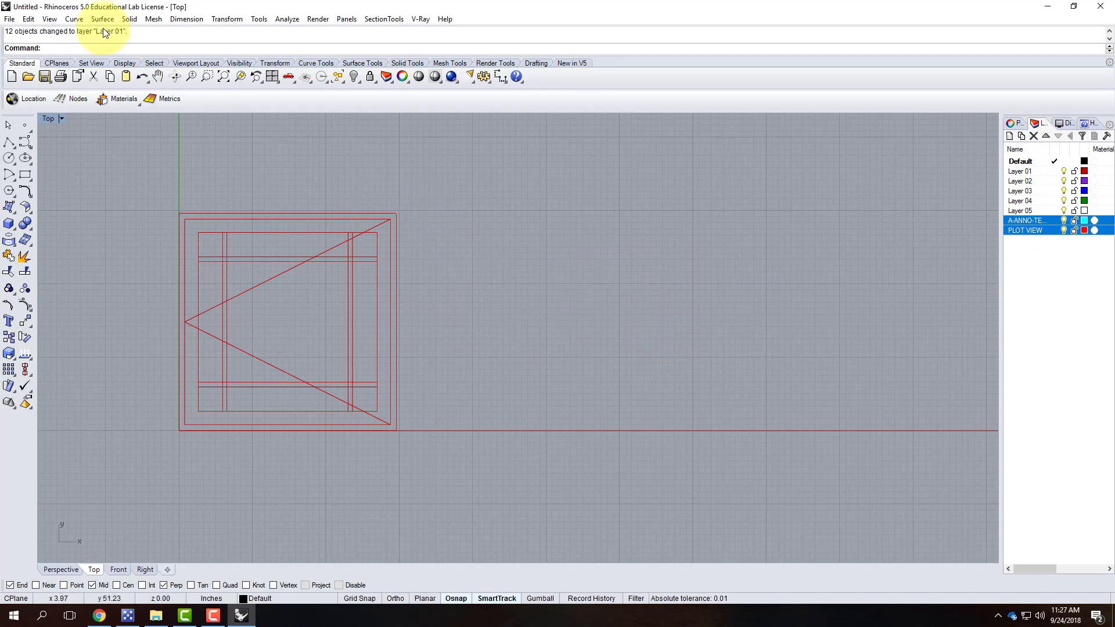
# Open the Block Manager and try to delete the AW_Logo block definition.
pyautogui.click(28, 20)
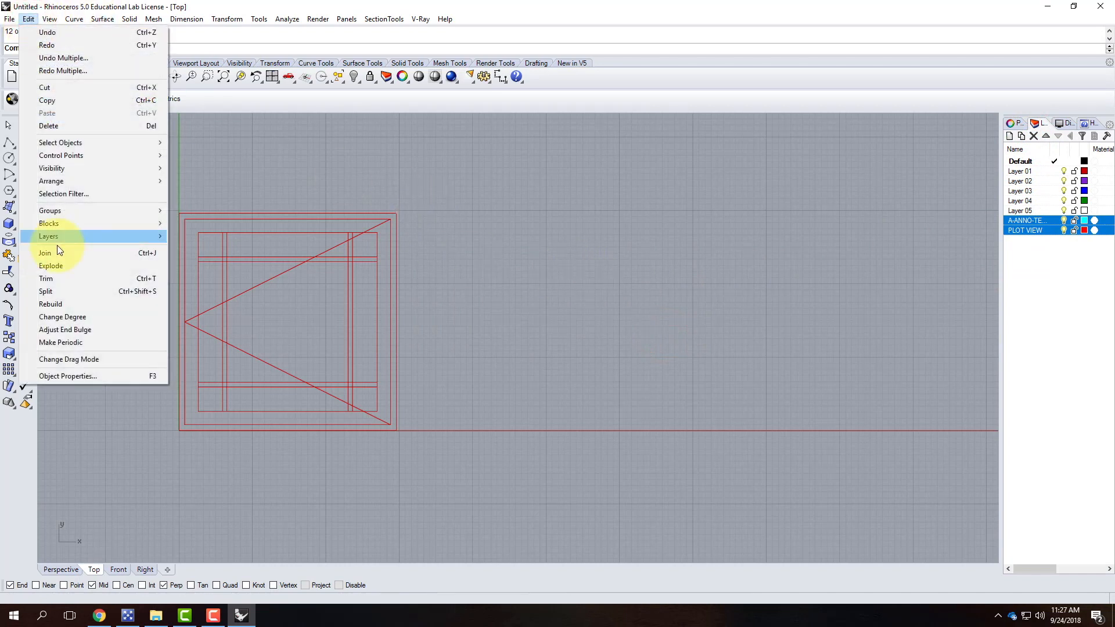
pyautogui.moveTo(58, 225)
pyautogui.click(203, 277)
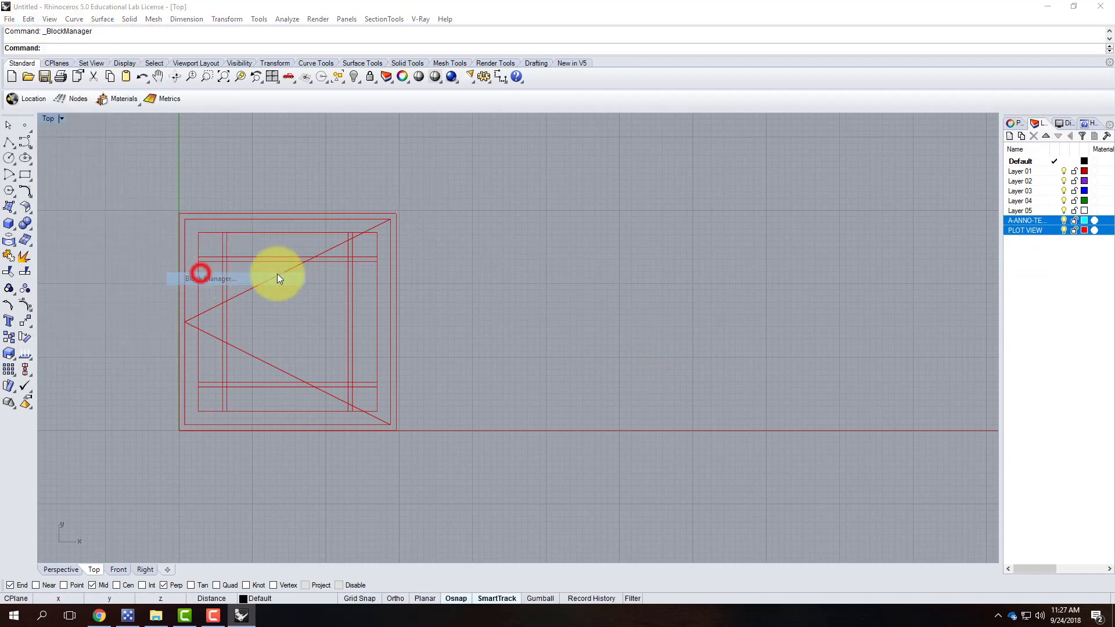
pyautogui.click(482, 169)
pyautogui.moveTo(539, 178); pyautogui.dragTo(619, 170)
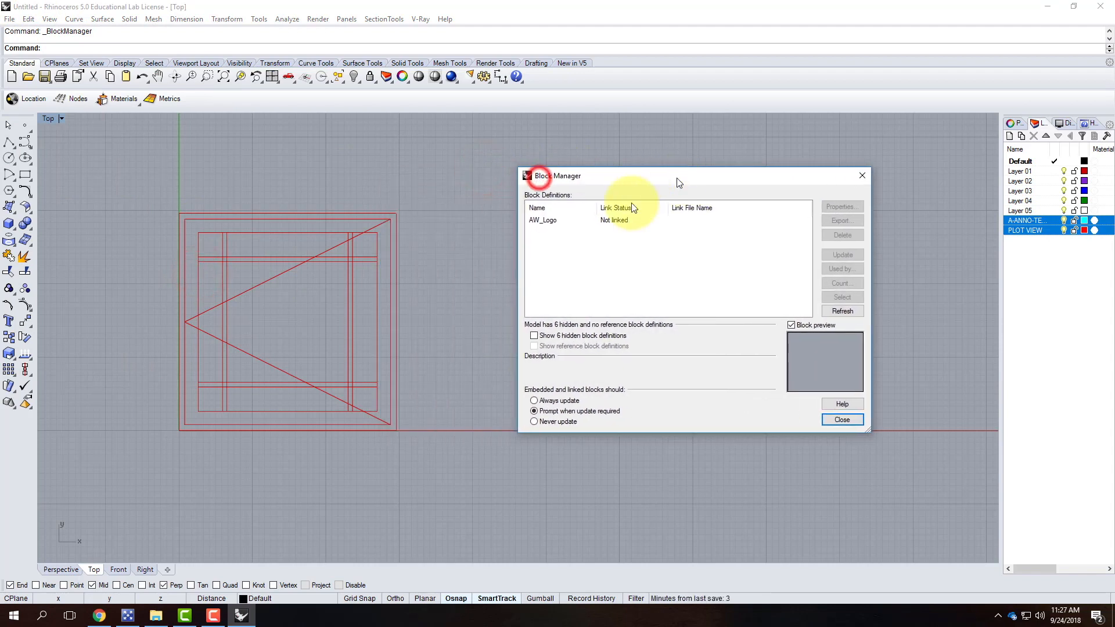
pyautogui.click(555, 222)
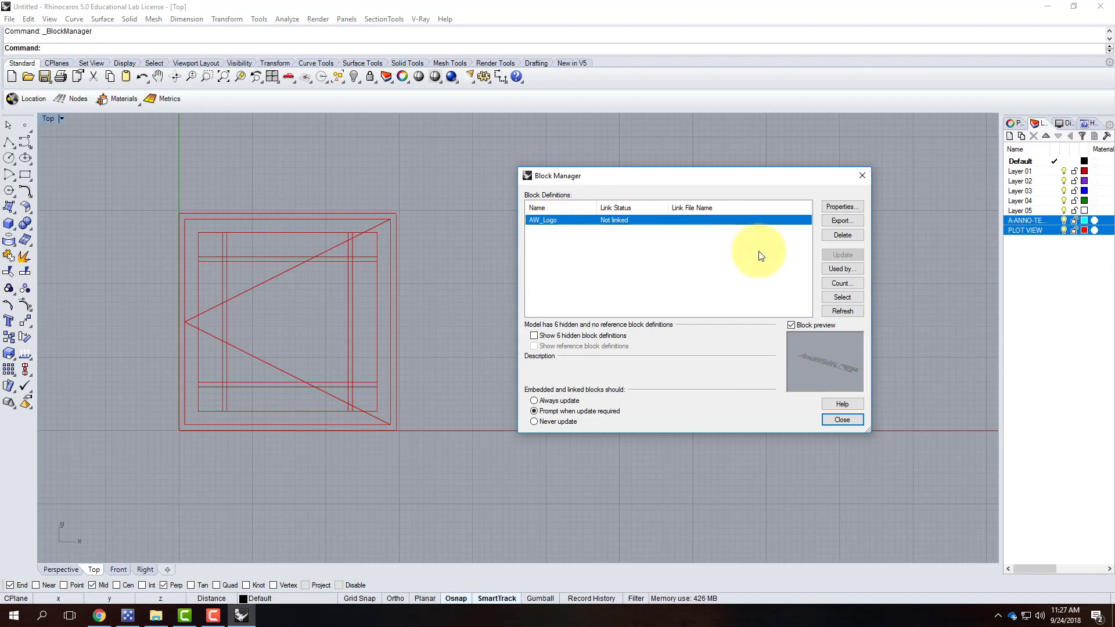
pyautogui.click(844, 235)
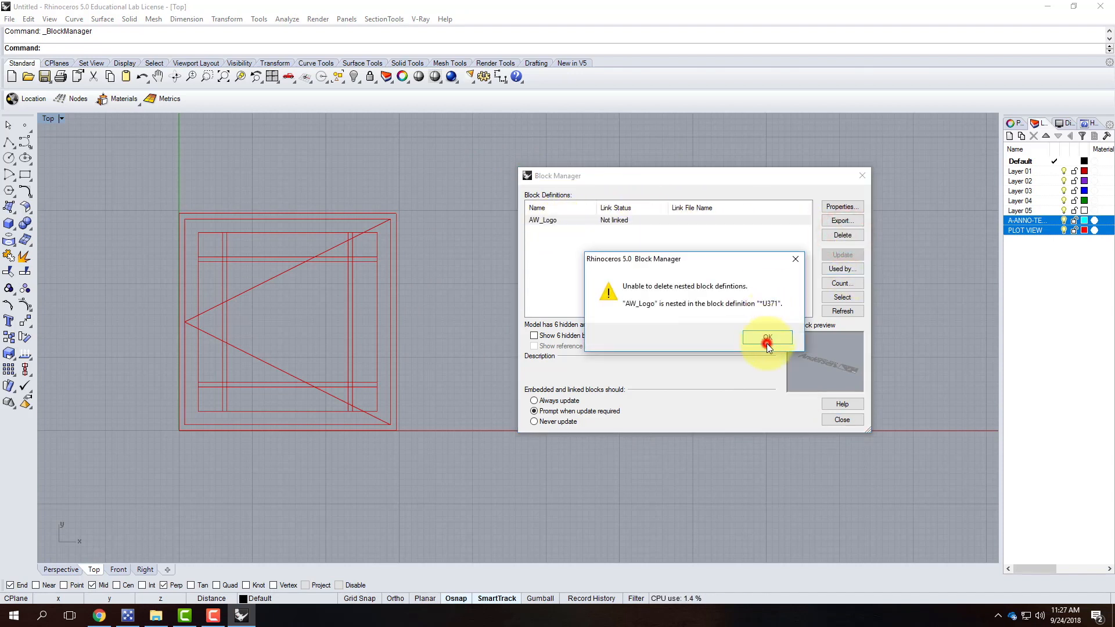
pyautogui.click(767, 339)
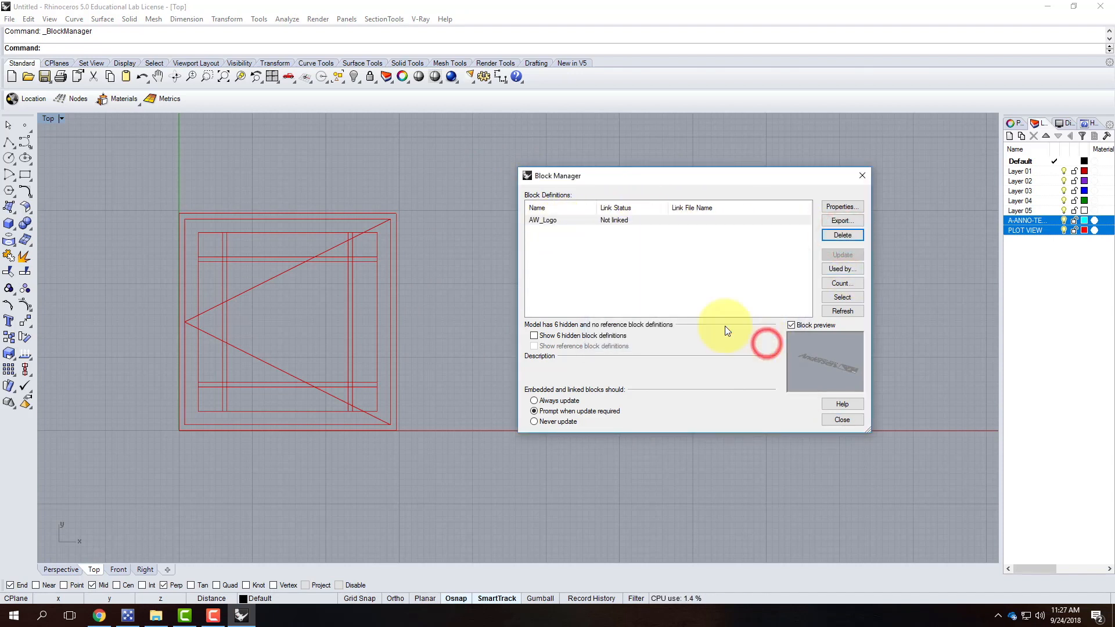
# Delete all block definitions, including the hidden ones and AW_Logo, and remove the remaining A-ANNO-TE... and PLOT VIEW layers.
pyautogui.click(534, 336)
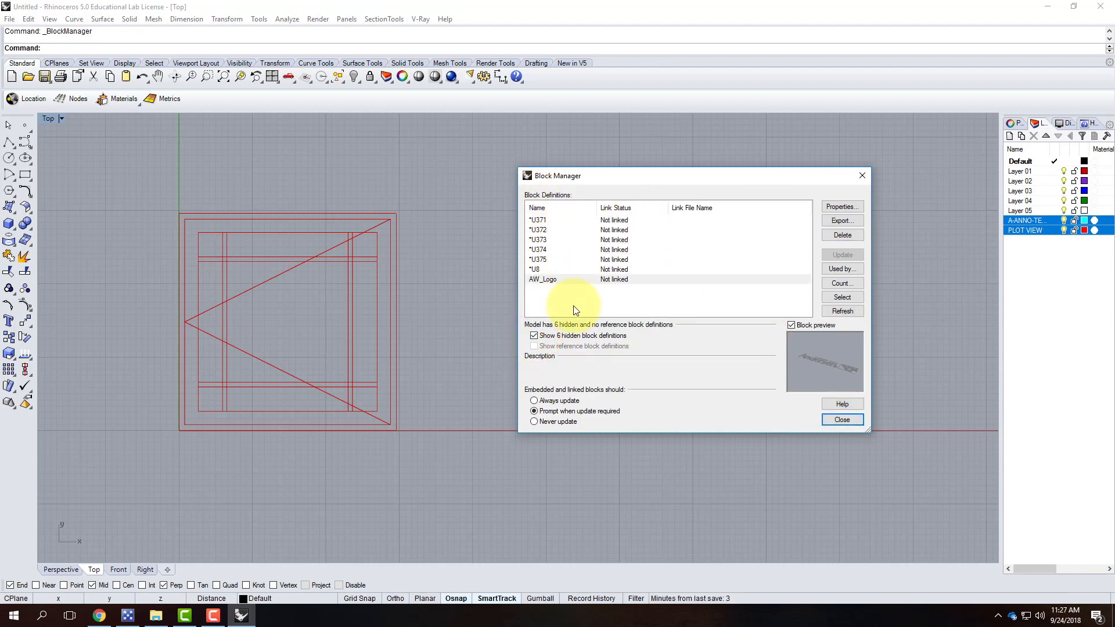
pyautogui.moveTo(575, 309); pyautogui.dragTo(529, 219)
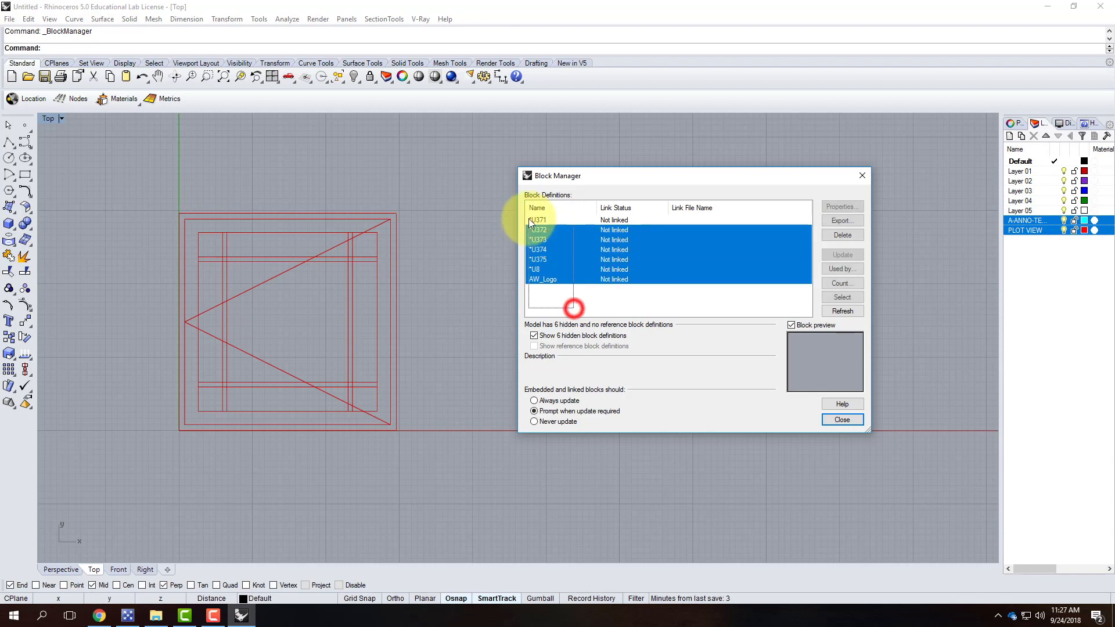
pyautogui.click(841, 238)
pyautogui.click(765, 337)
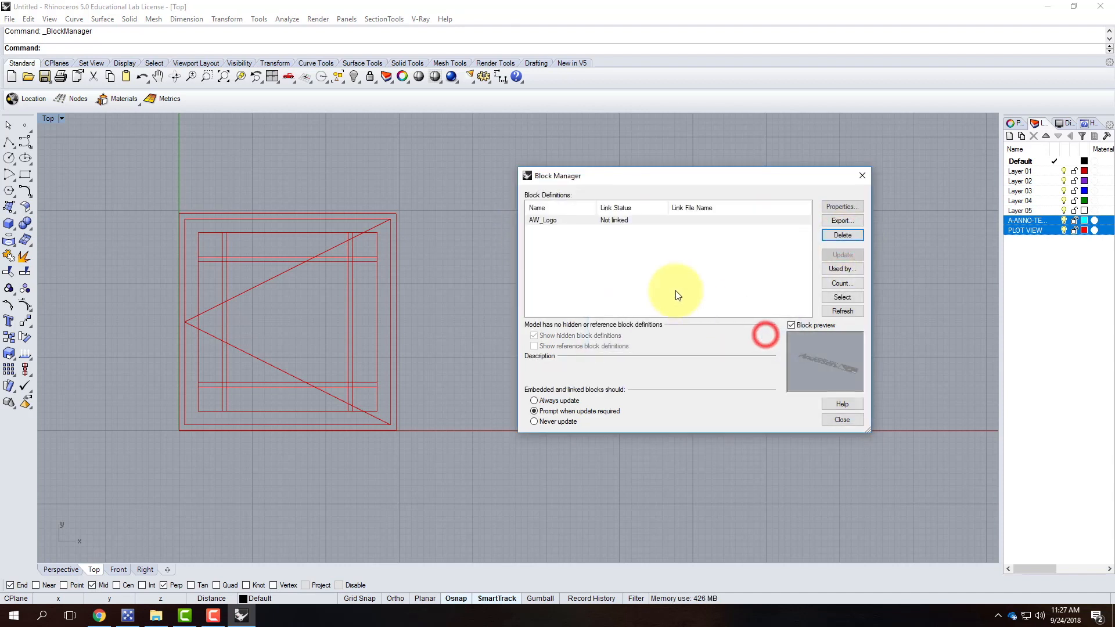
pyautogui.click(571, 220)
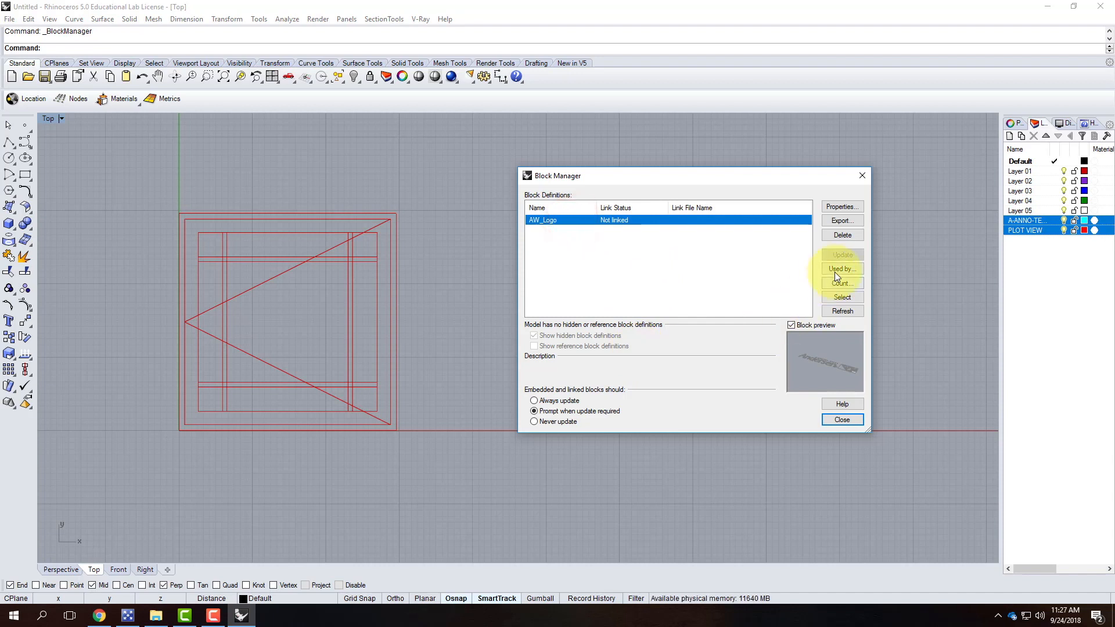
pyautogui.click(842, 235)
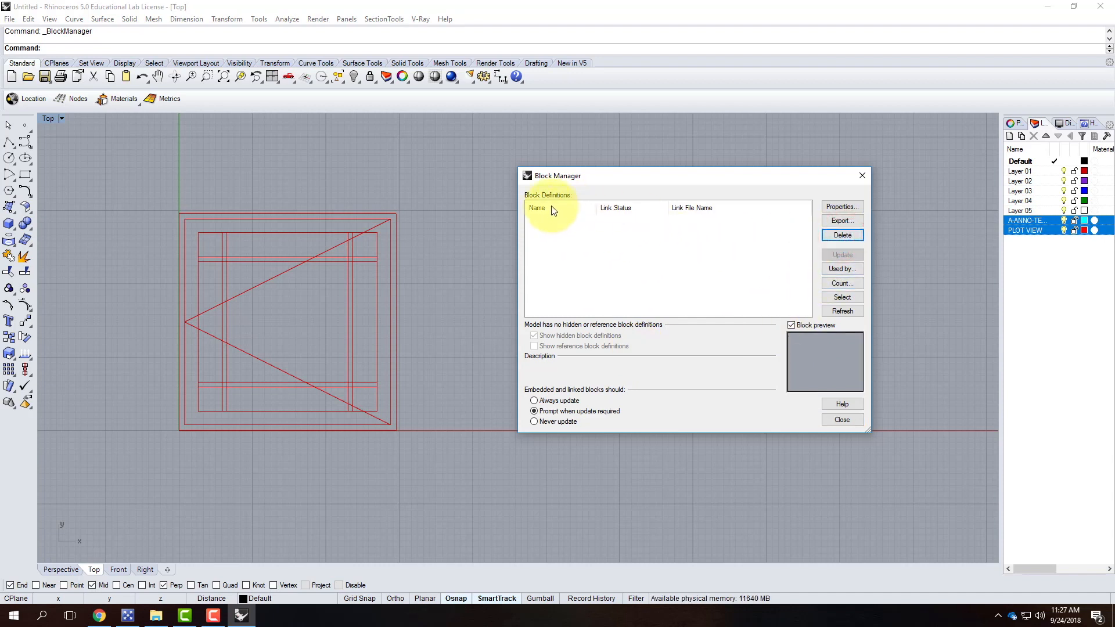
pyautogui.click(862, 175)
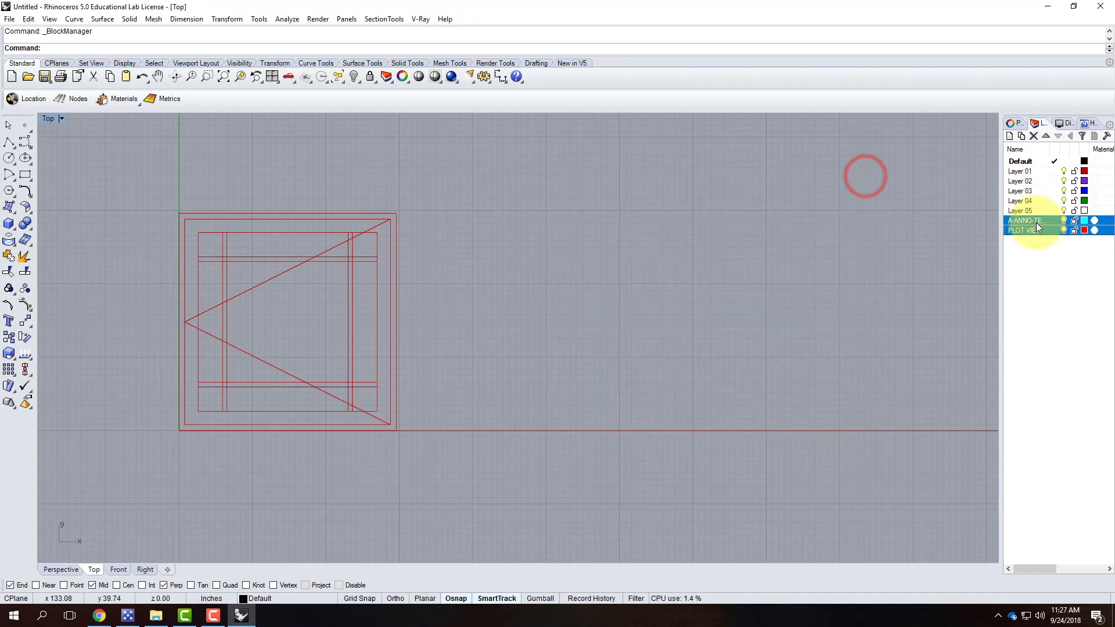
pyautogui.click(1033, 135)
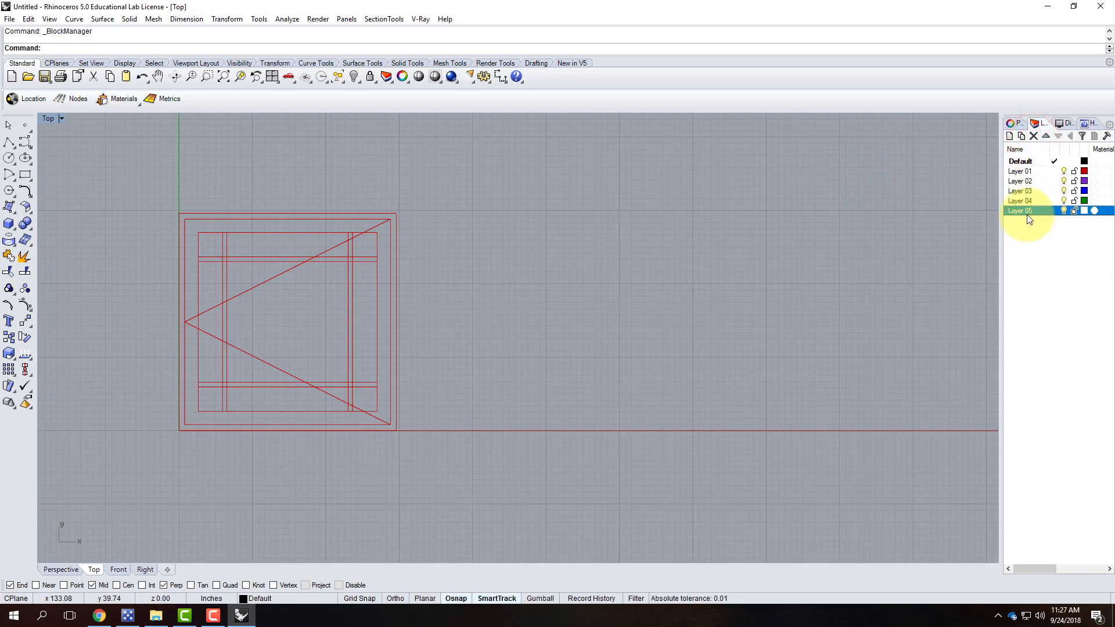
# Rename Layer 01, which holds the window curves, as Lines.
pyautogui.click(1021, 180)
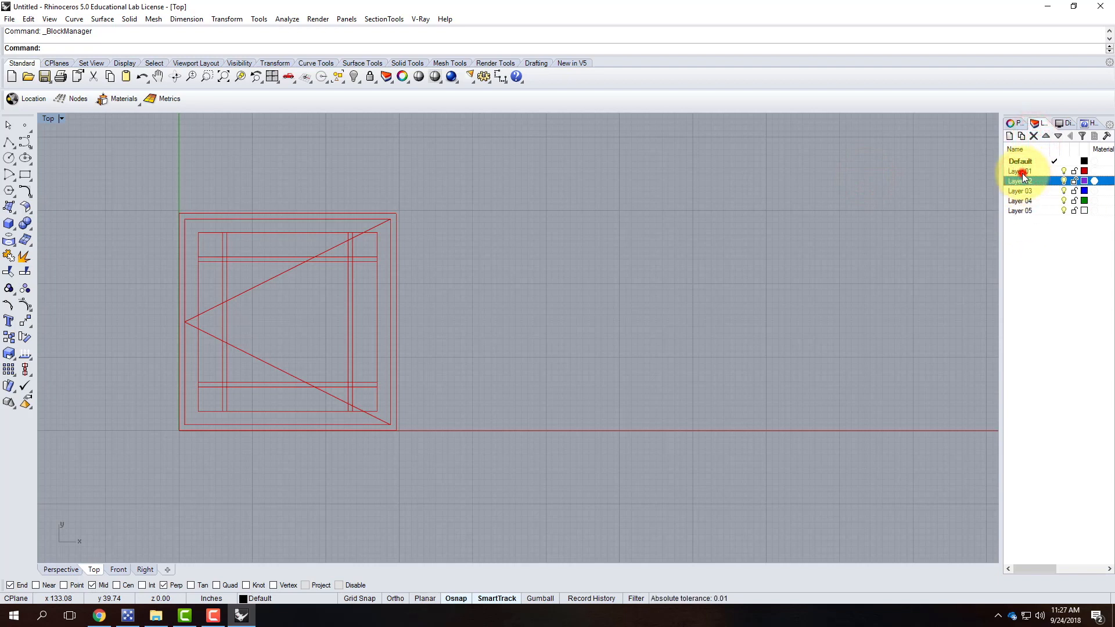
pyautogui.click(1022, 172)
pyautogui.click(1032, 172)
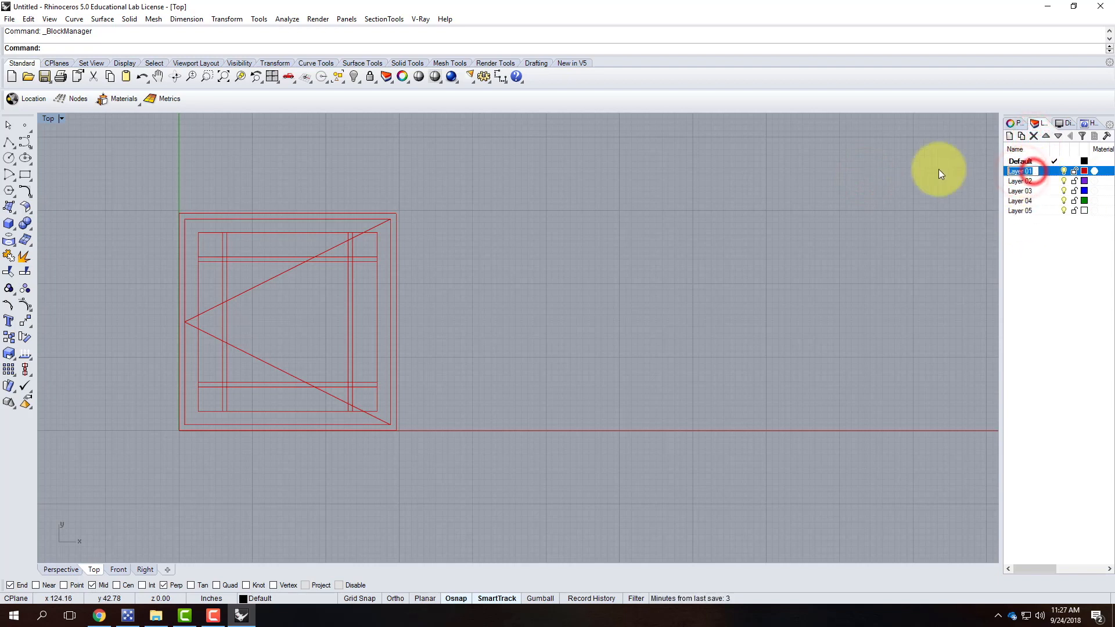
pyautogui.write('Lines')
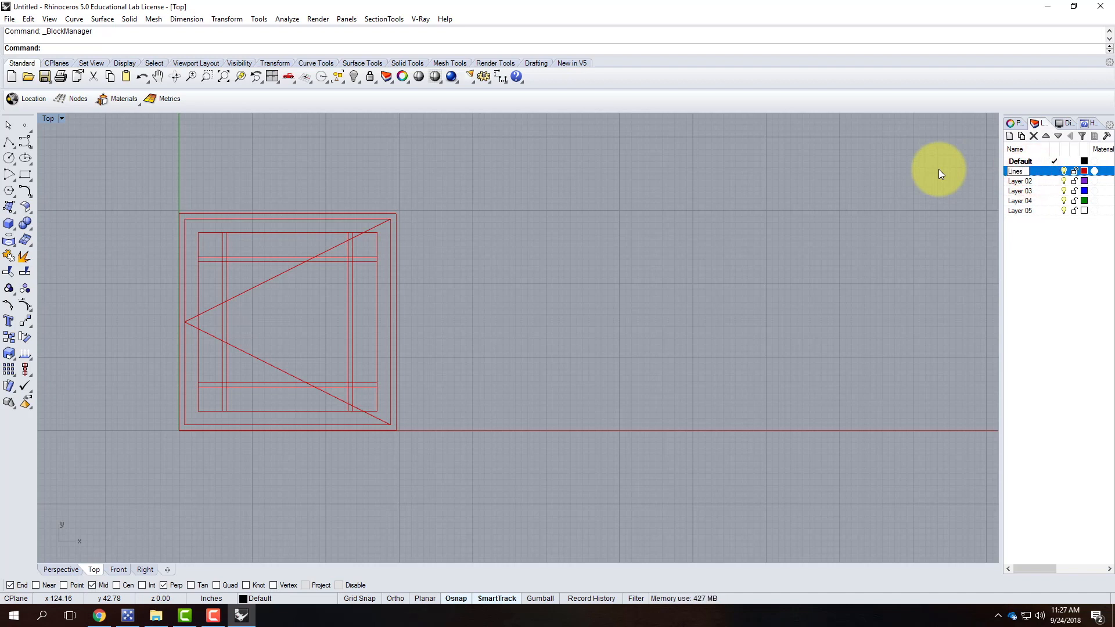
pyautogui.click(1027, 237)
# Rename the Default layer as Window.
pyautogui.click(1023, 163)
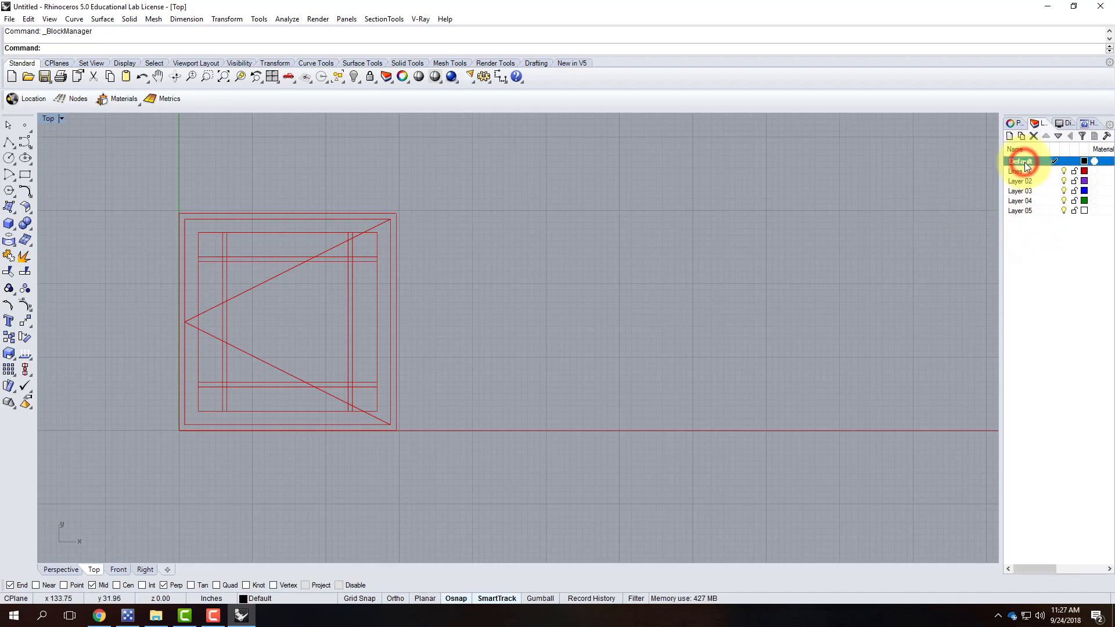
pyautogui.click(1022, 180)
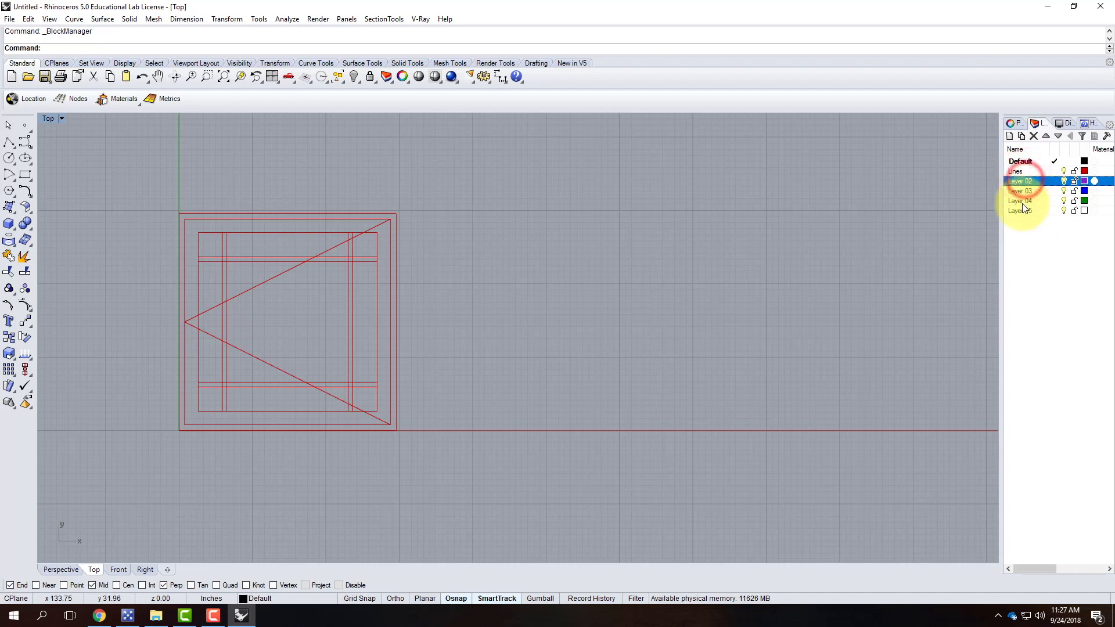
pyautogui.click(1023, 162)
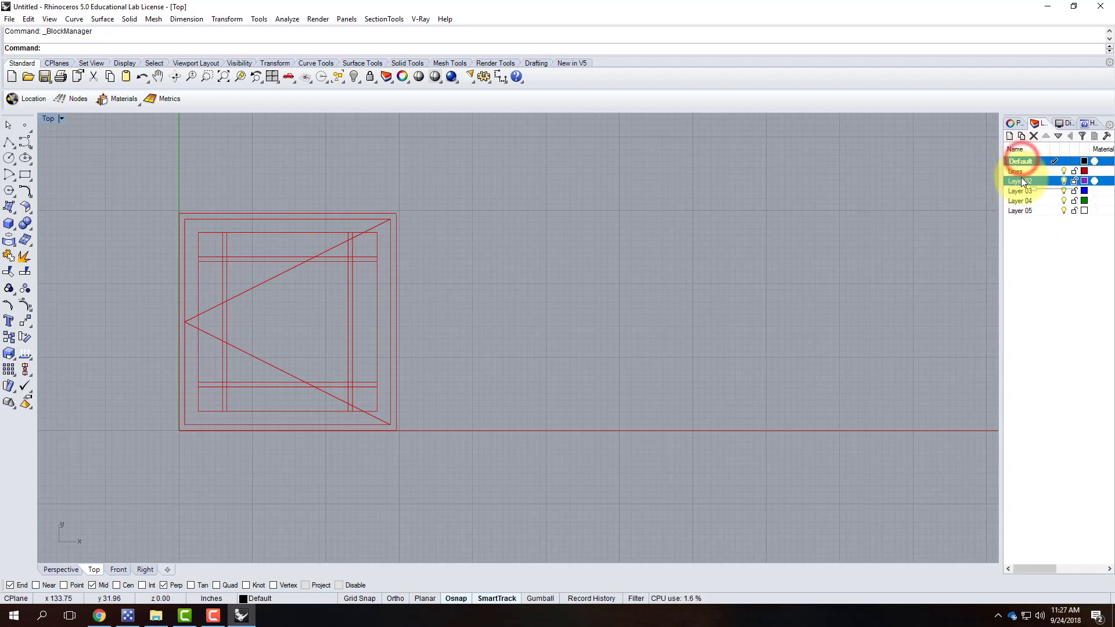
pyautogui.click(1026, 161)
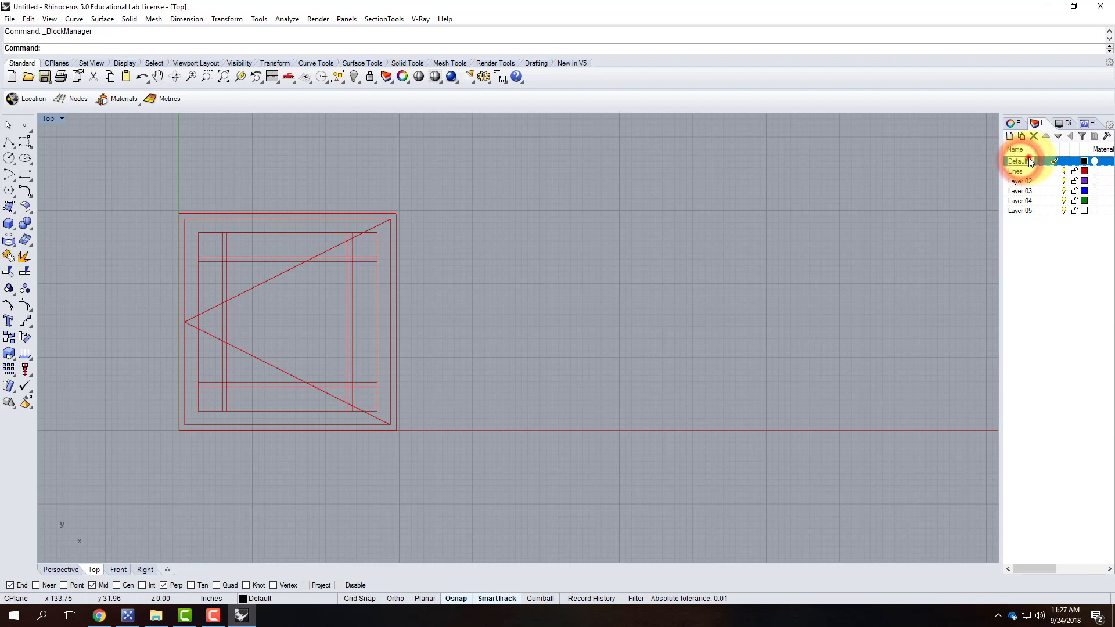
pyautogui.write('Window')
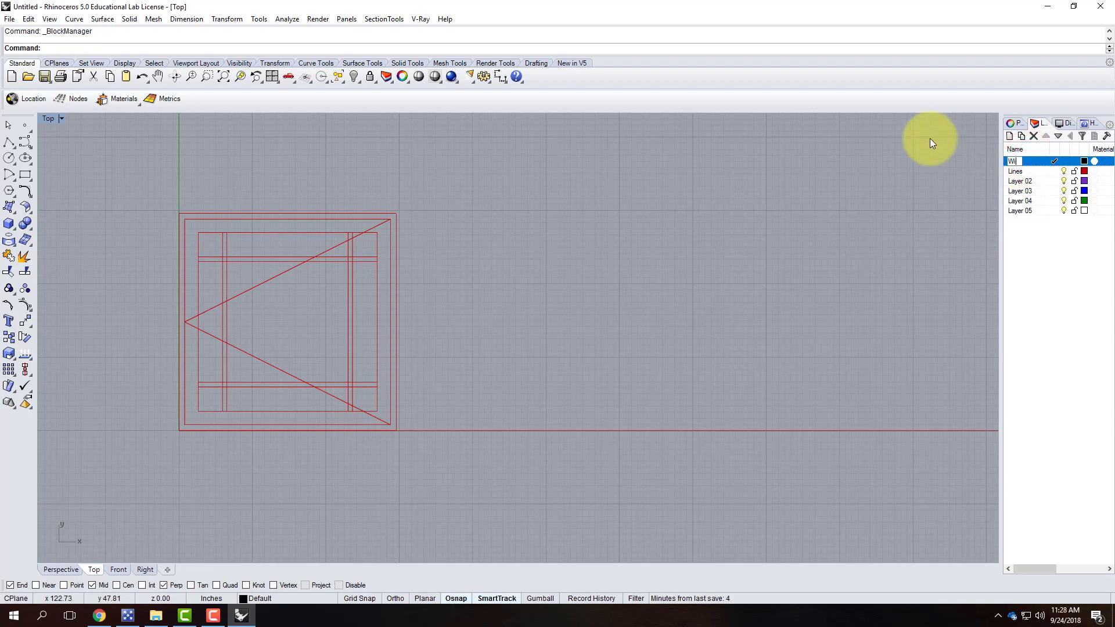
pyautogui.press('Return')
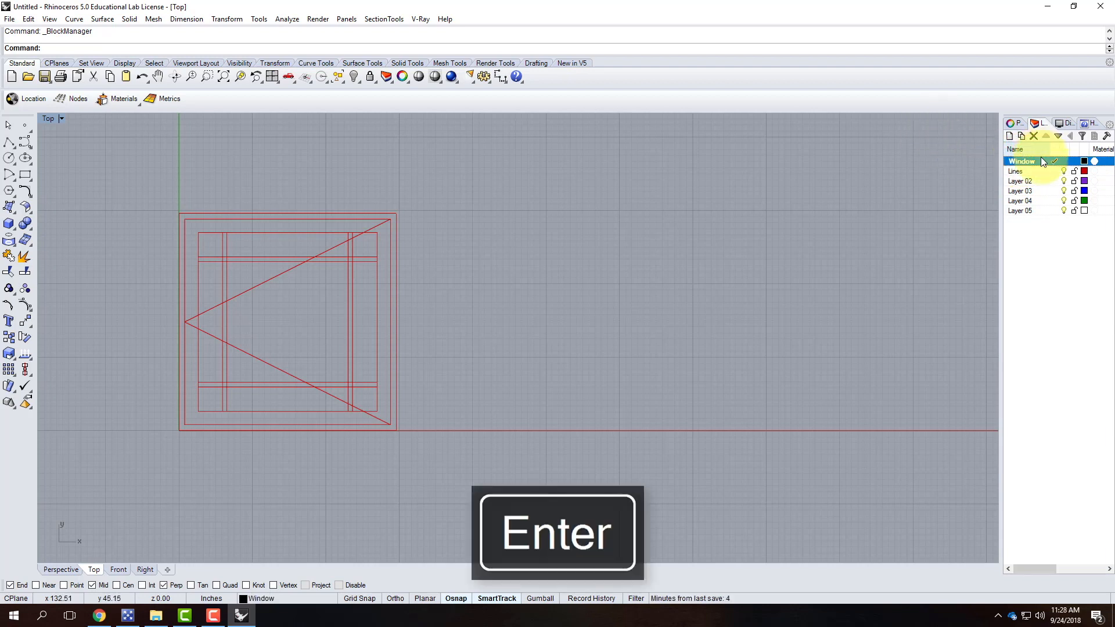
# Delete the unused layers Layer 02 through Layer 05, keeping only Window and Lines.
pyautogui.click(1020, 180)
pyautogui.keyDown('shift'); pyautogui.click(1025, 212); pyautogui.keyUp('shift')
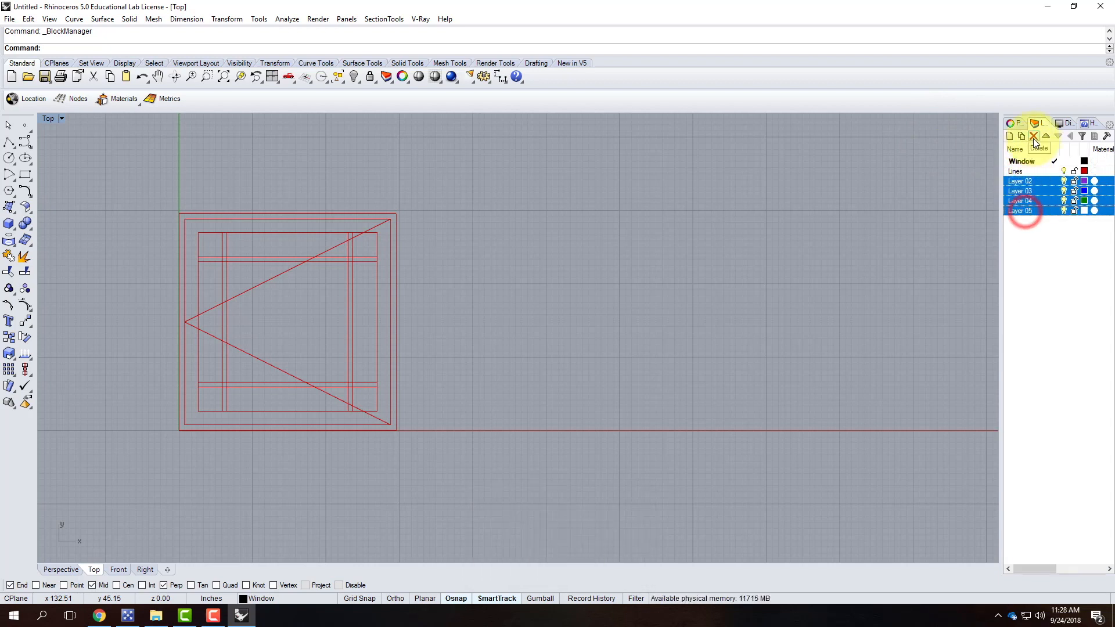
pyautogui.press('Delete')
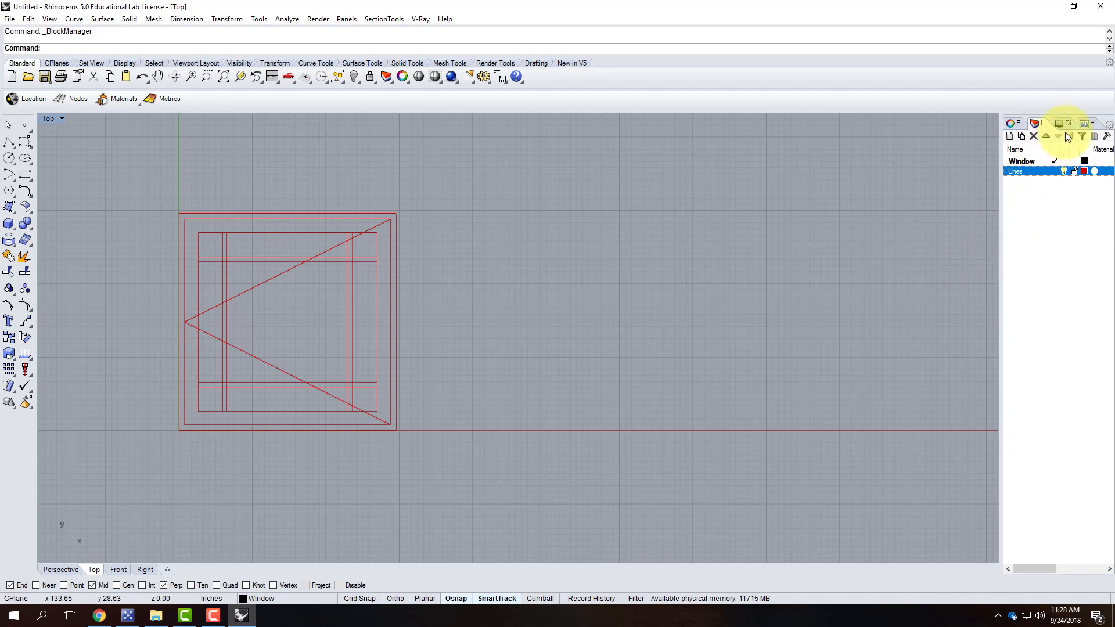
pyautogui.click(706, 218)
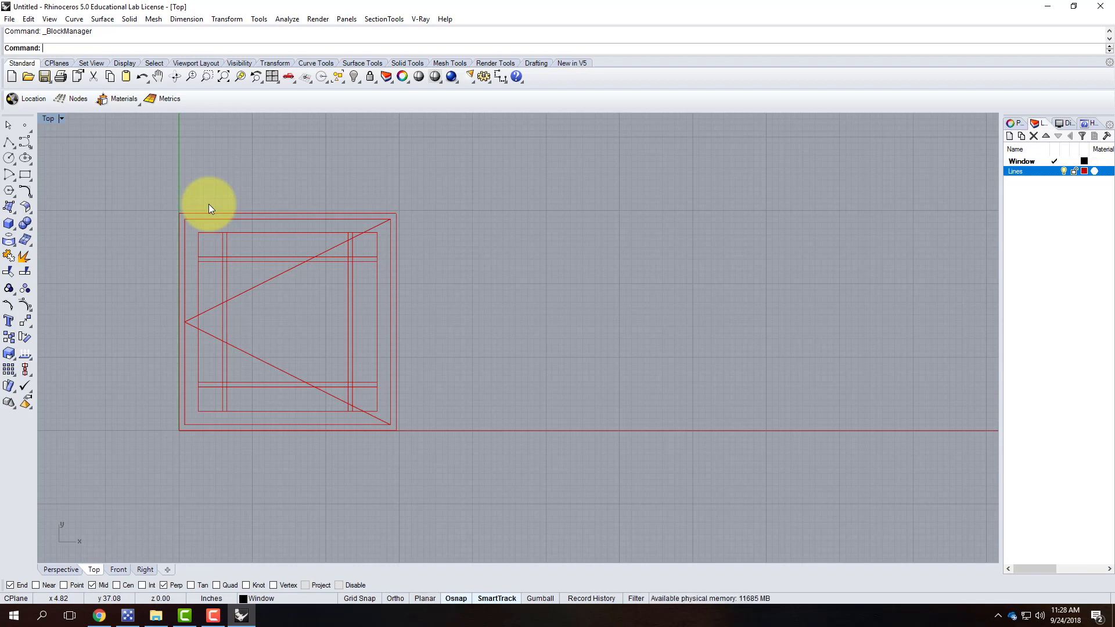
# Switch to Chrome, download the Andersen 100 Series Casement & Awning 2D detail file as DWG, and show the download in its folder.
pyautogui.click(99, 615)
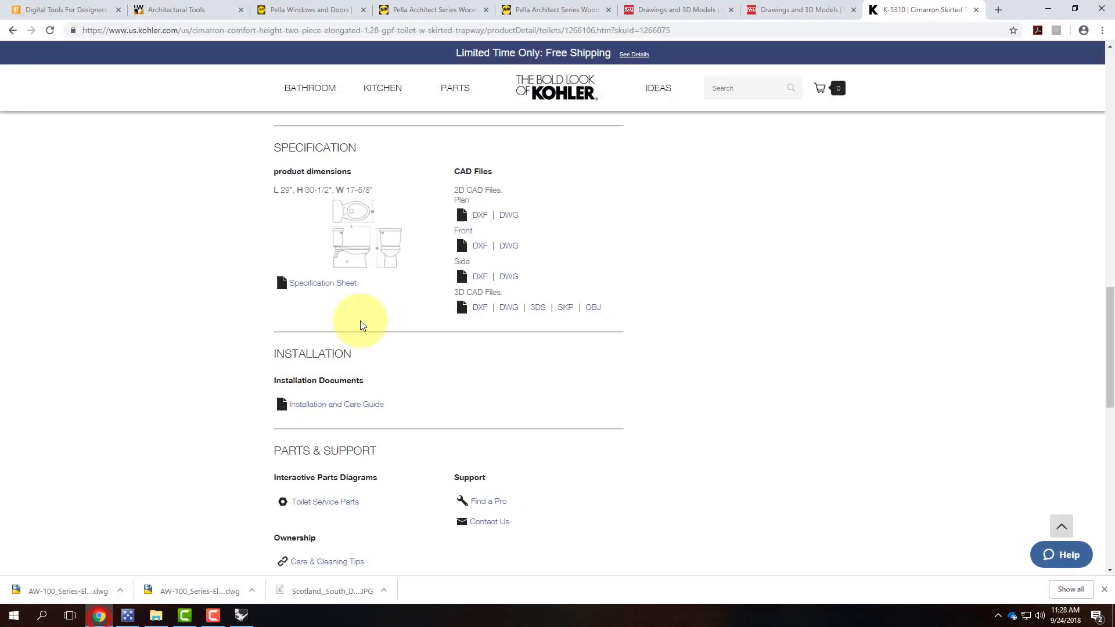
pyautogui.click(173, 10)
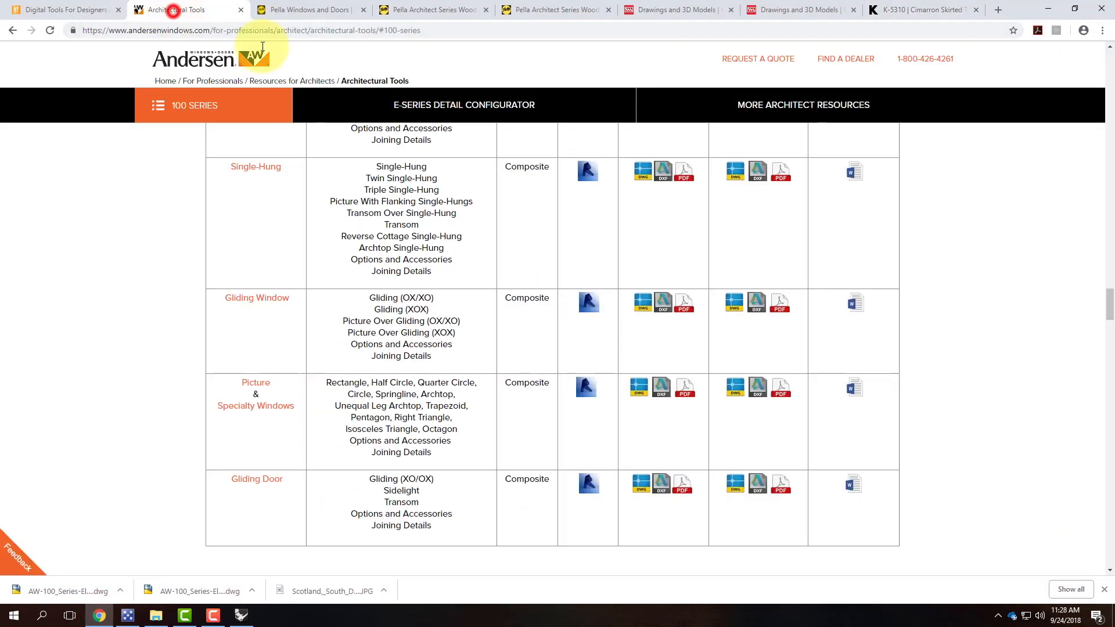
pyautogui.scroll(3, 811, 344)
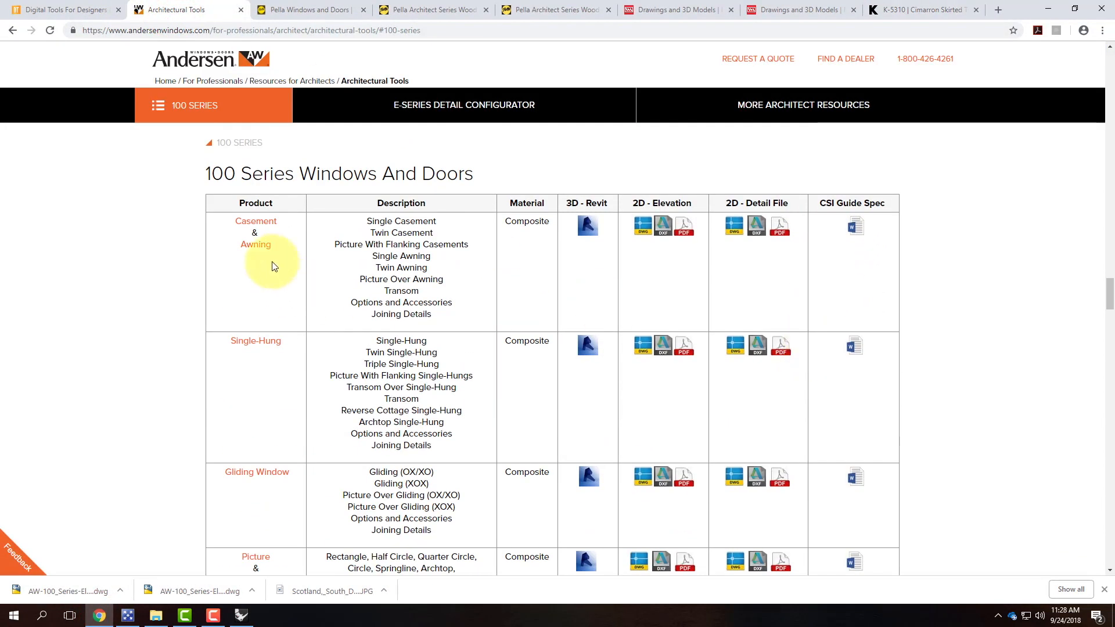
pyautogui.click(735, 225)
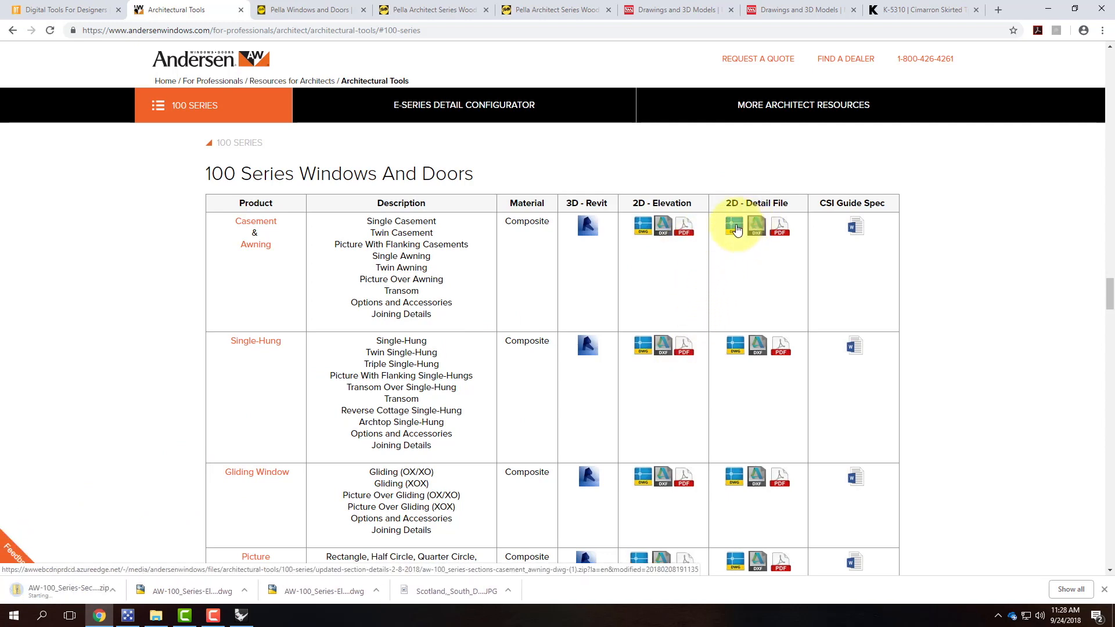
pyautogui.click(120, 589)
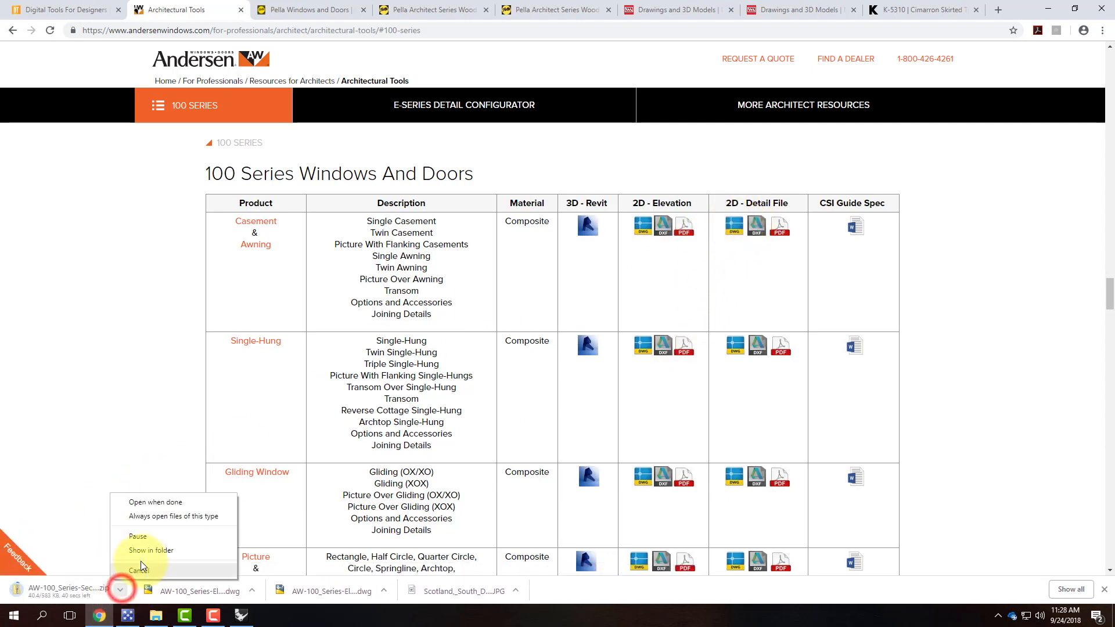
pyautogui.click(150, 550)
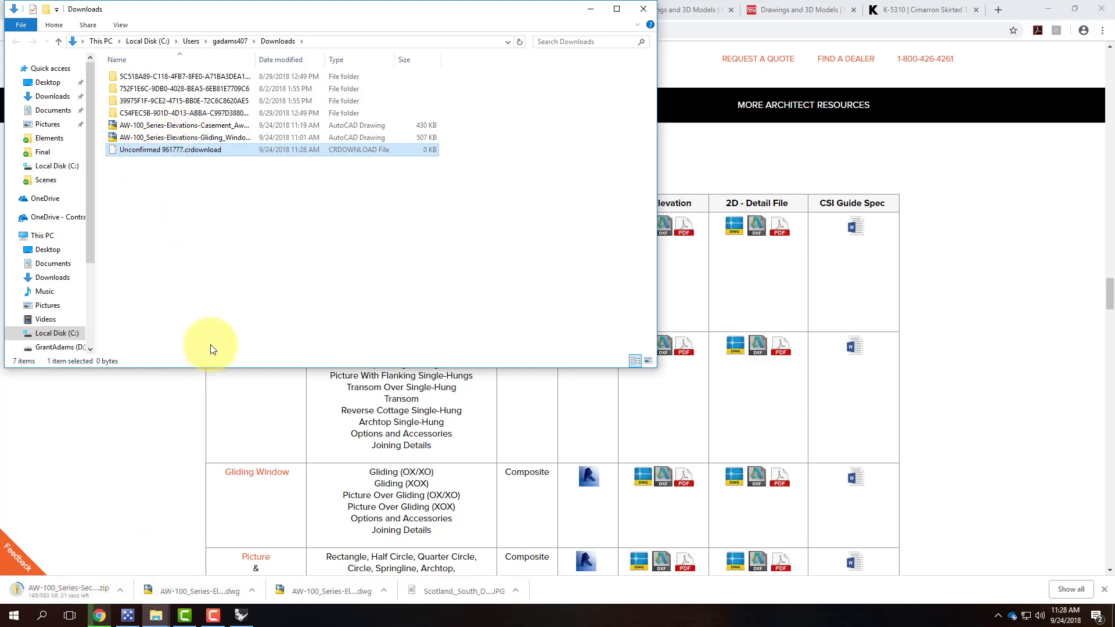
# Minimize the Downloads folder and the browser to return to the window elevation in Rhinoceros.
pyautogui.click(598, 13)
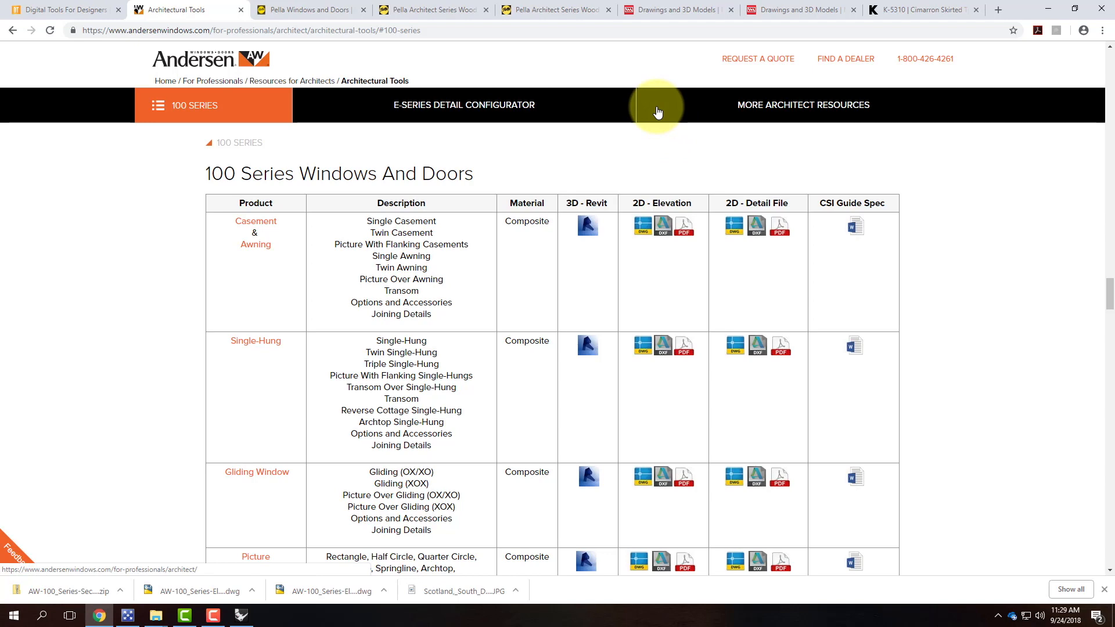
pyautogui.click(1048, 8)
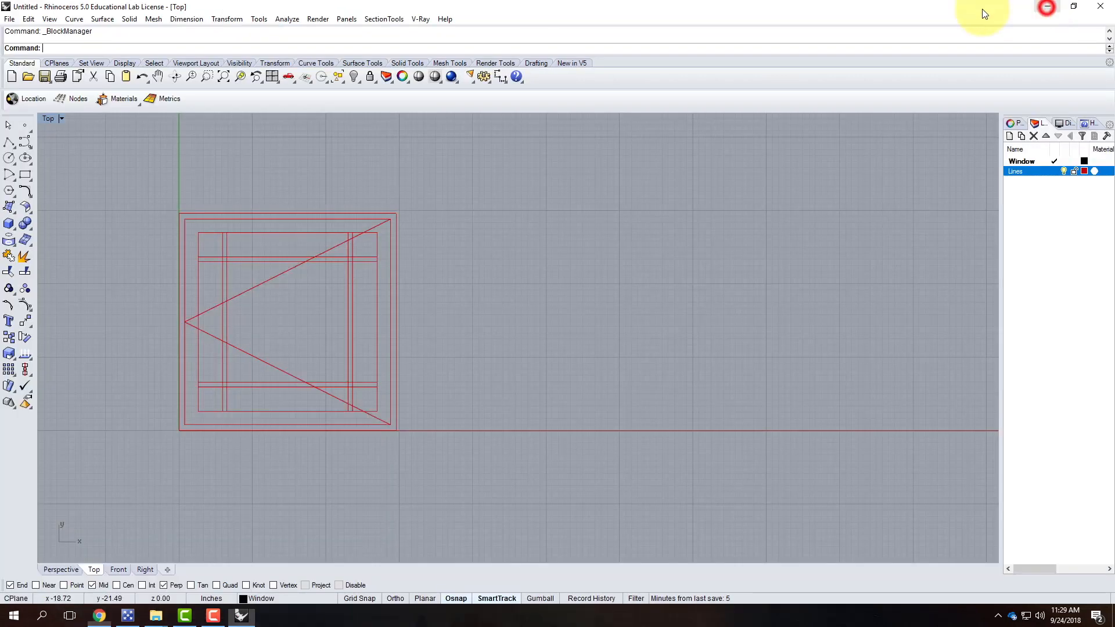
pyautogui.click(260, 188)
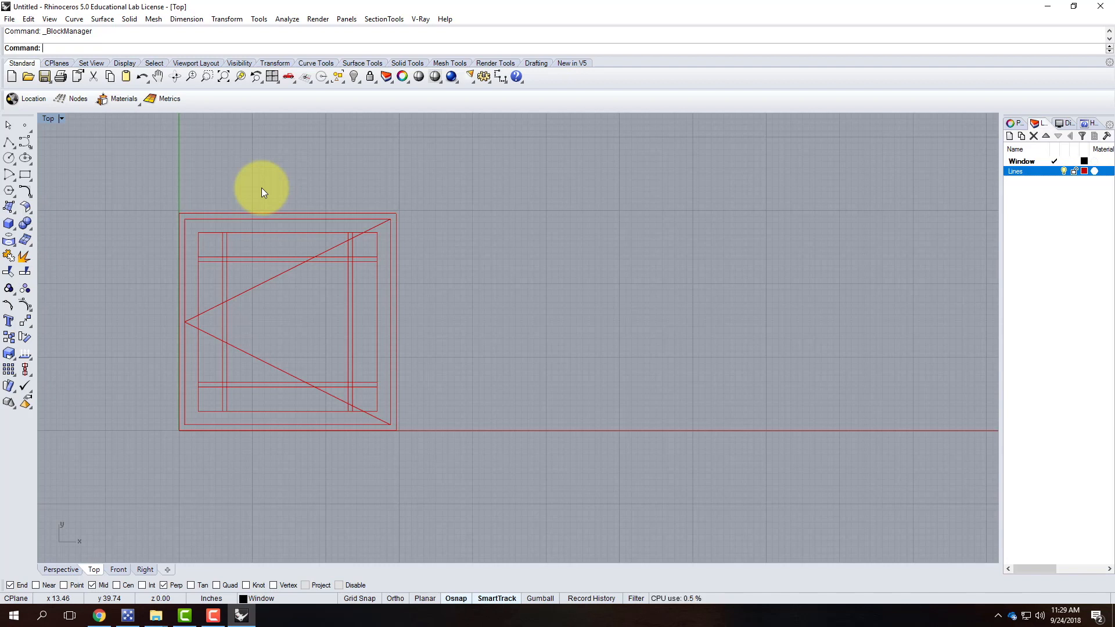
# Check the Block Manager for any block definitions left in the model, and close it.
pyautogui.click(28, 19)
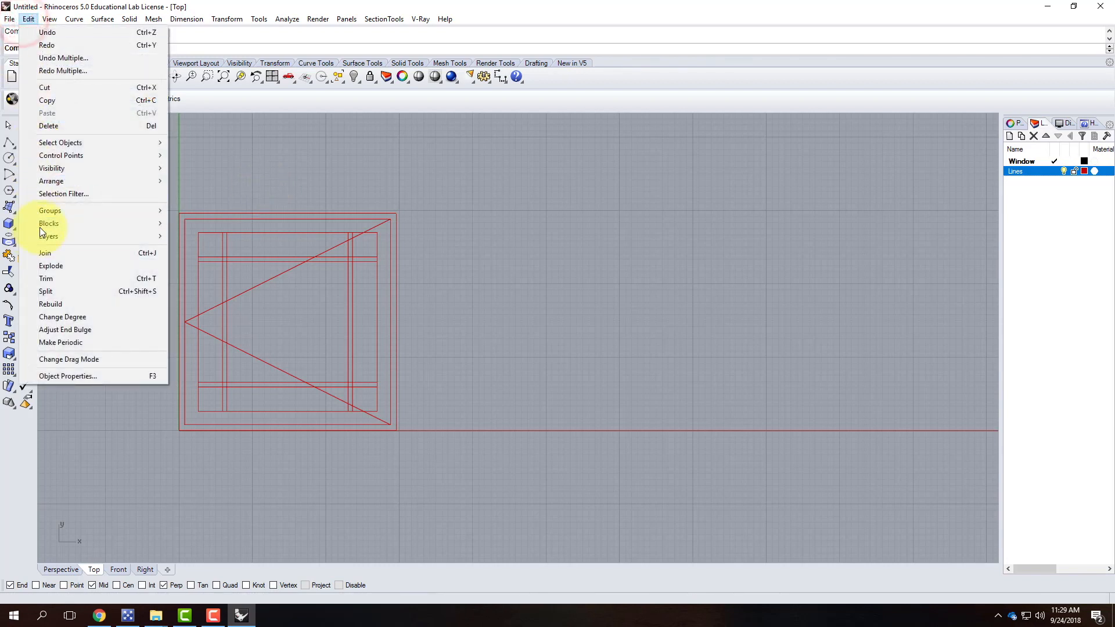
pyautogui.moveTo(151, 226)
pyautogui.click(213, 279)
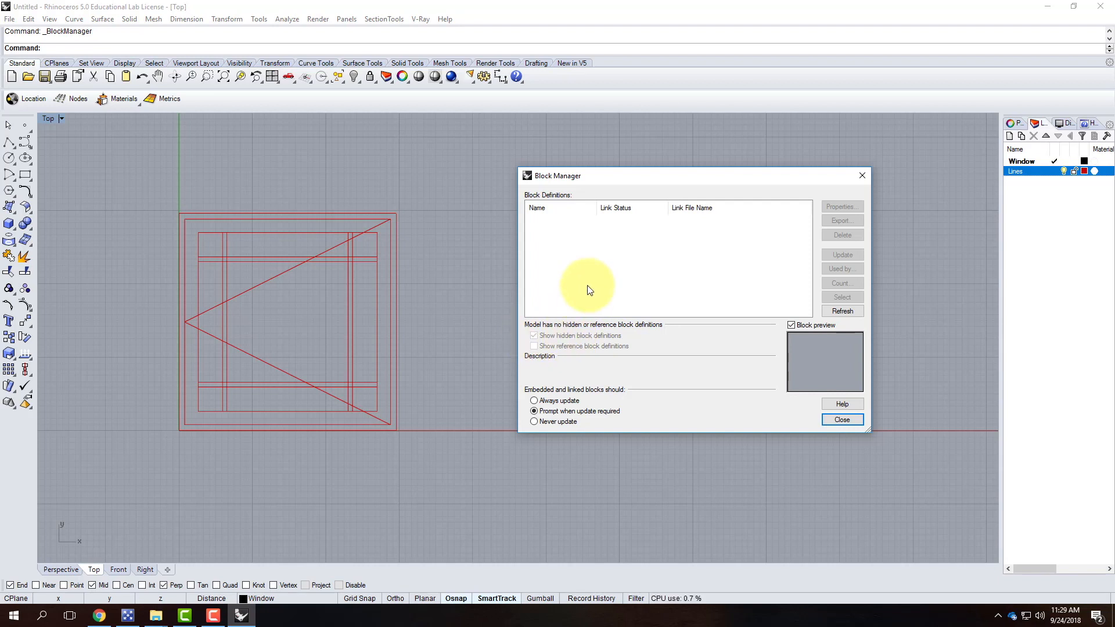
pyautogui.click(840, 421)
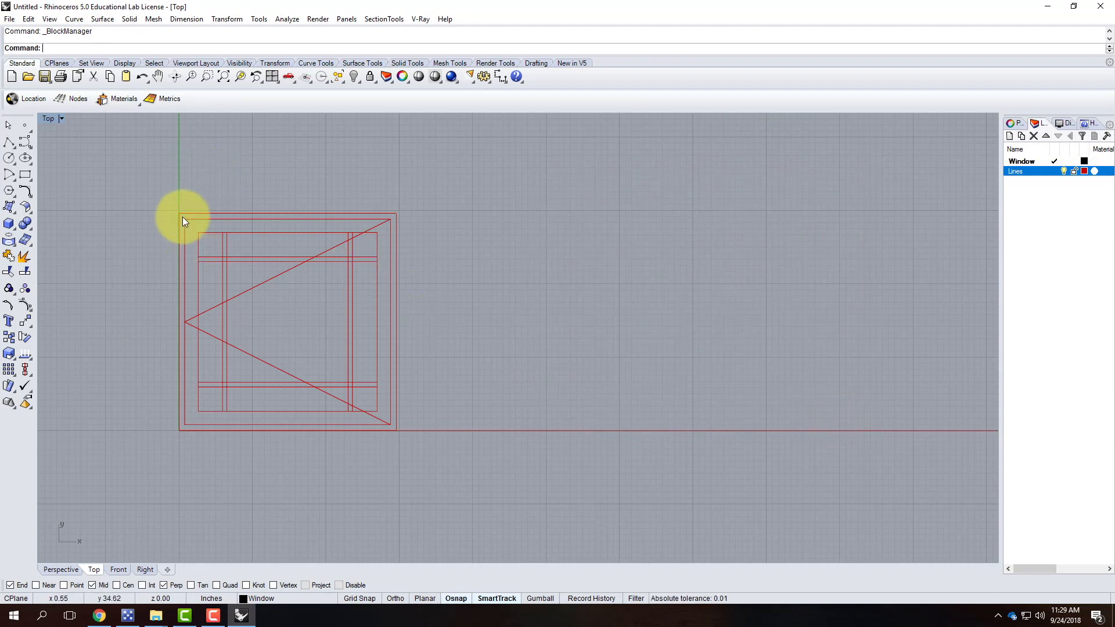
# Switch to the Perspective viewport and zoom to the window's line work.
pyautogui.doubleClick(47, 119)
pyautogui.doubleClick(544, 118)
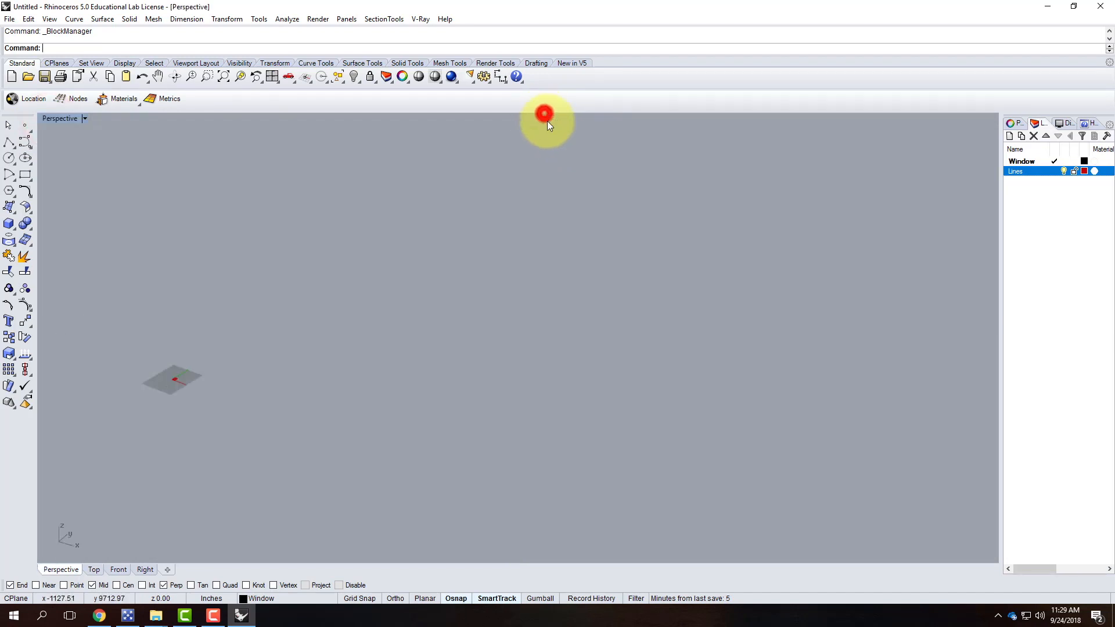
pyautogui.scroll(5, 174, 369)
pyautogui.scroll(-5, 220, 367)
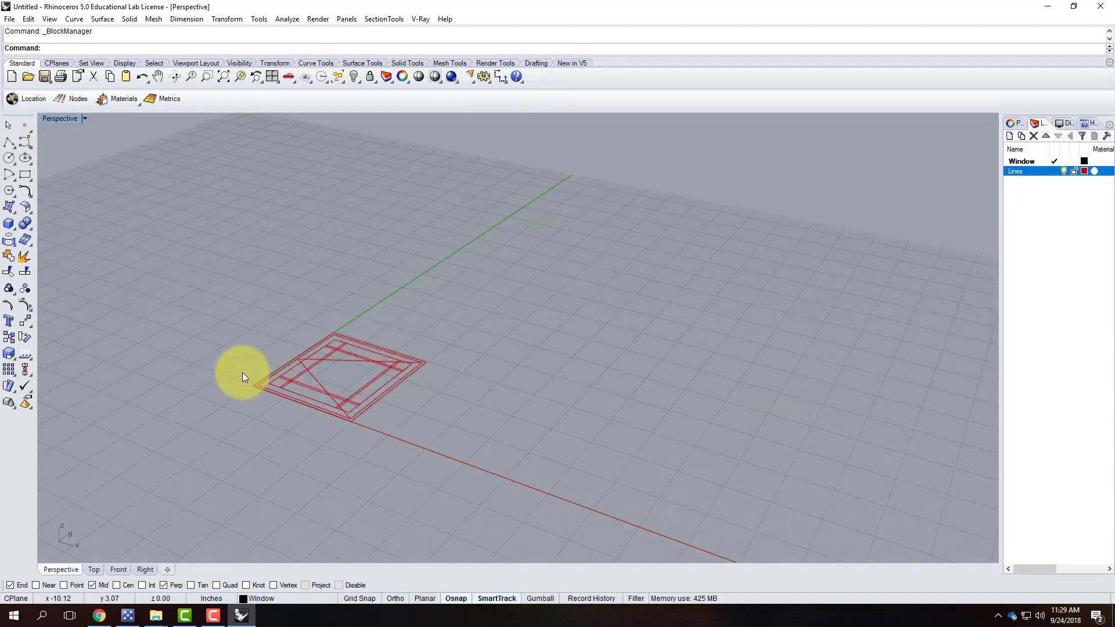
pyautogui.moveTo(193, 269); pyautogui.dragTo(441, 494)
pyautogui.write('z')
pyautogui.press('Return')
pyautogui.write('s')
pyautogui.press('Return')
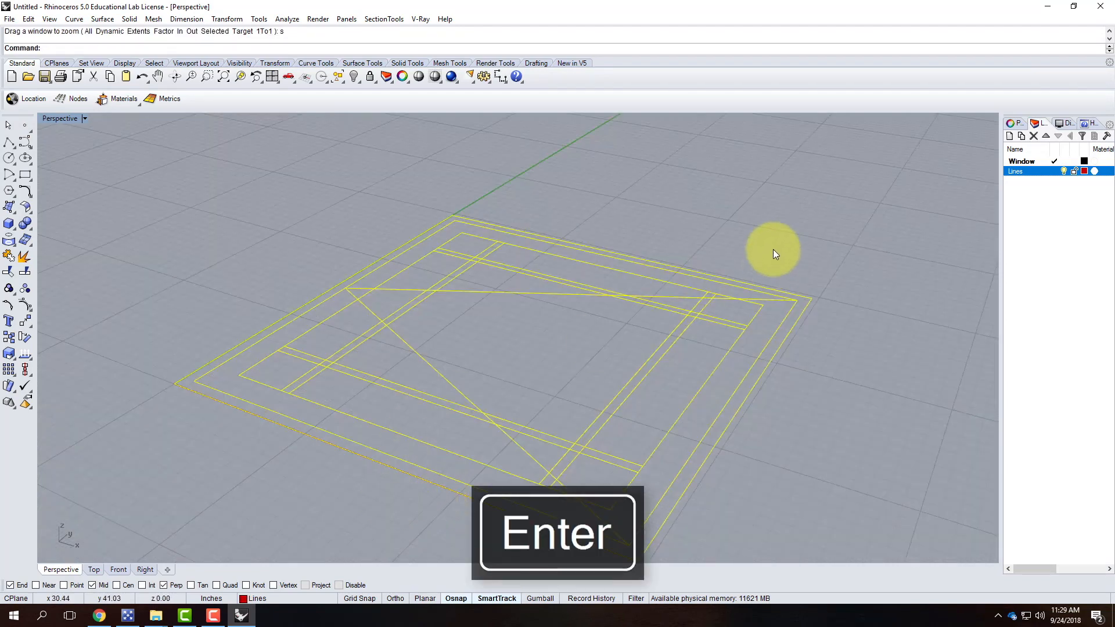
pyautogui.click(772, 249)
pyautogui.scroll(-2, 566, 296)
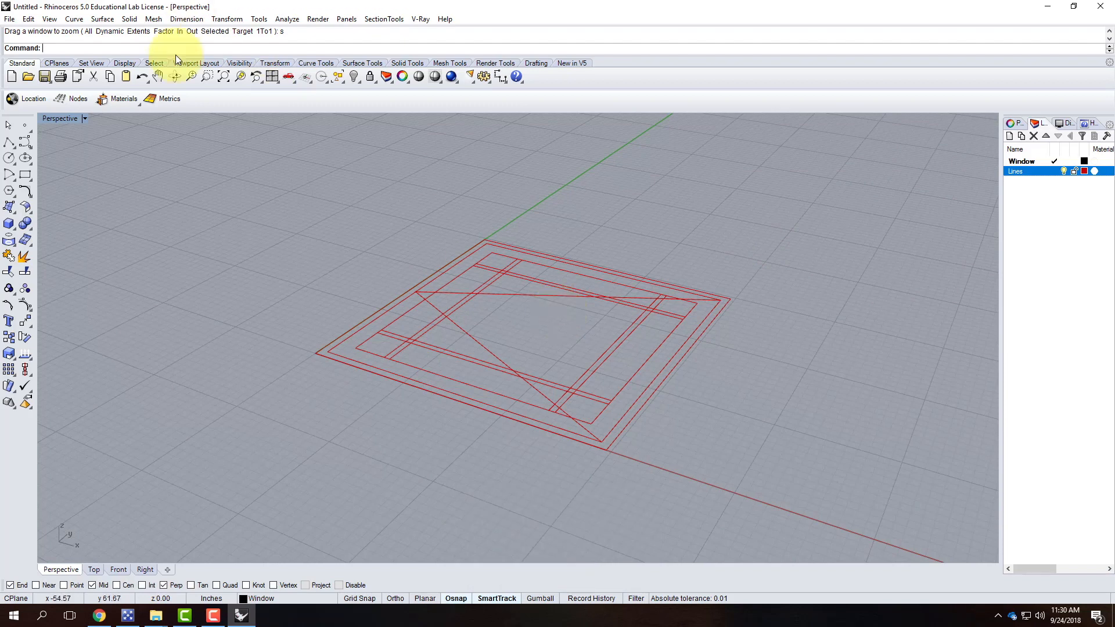
# Create a plane surface between opposite outer corners of the window, and set the Perspective viewport to Shaded display.
pyautogui.click(12, 210)
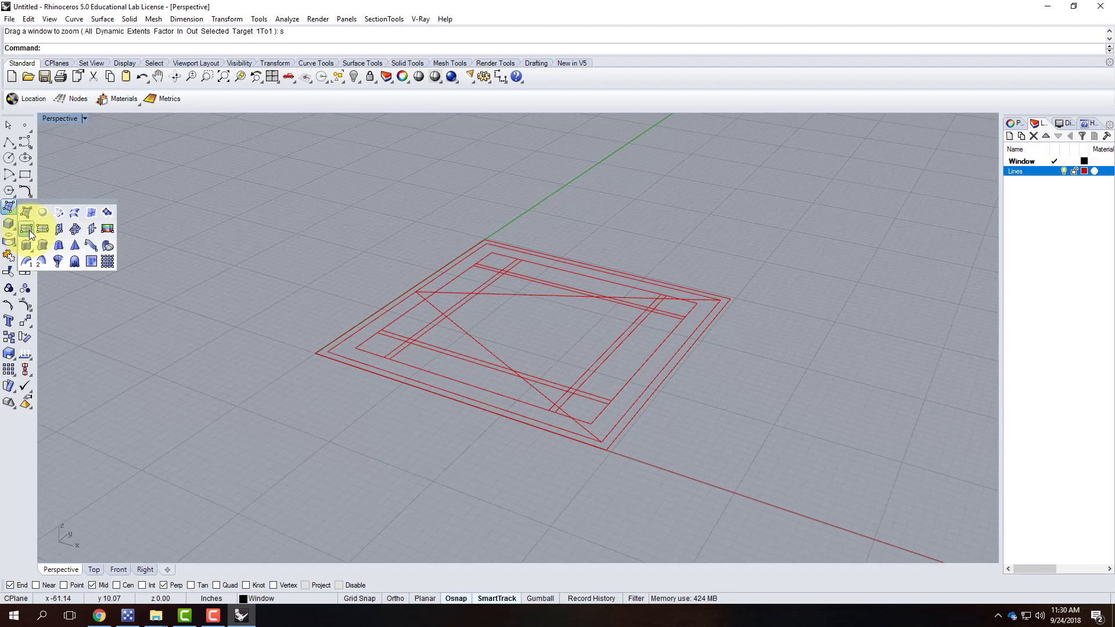
pyautogui.click(26, 228)
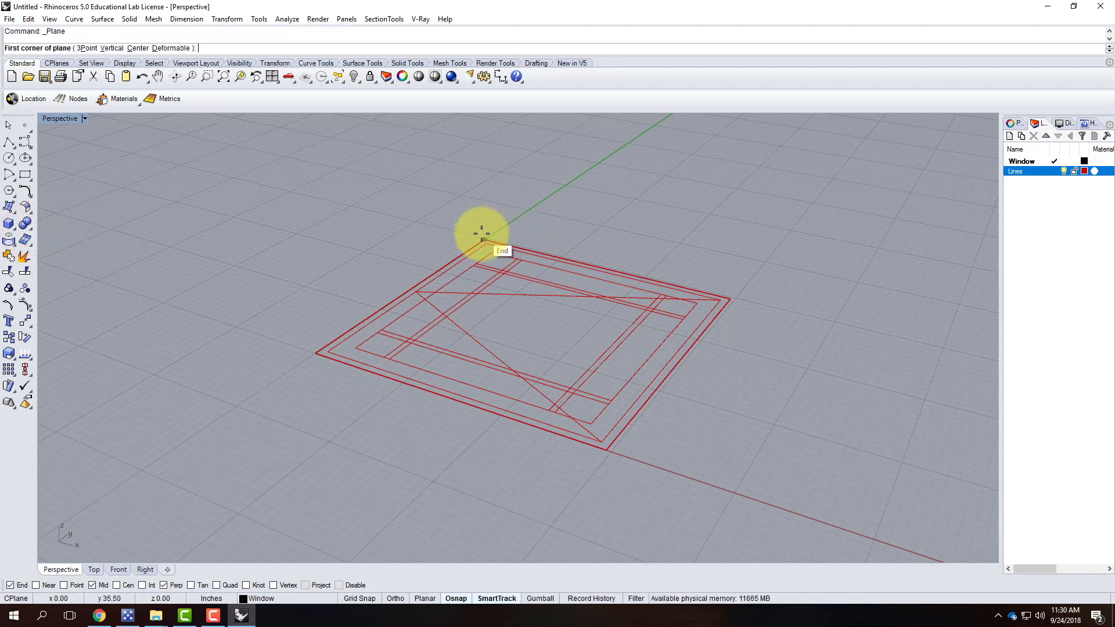
pyautogui.click(484, 238)
pyautogui.click(604, 448)
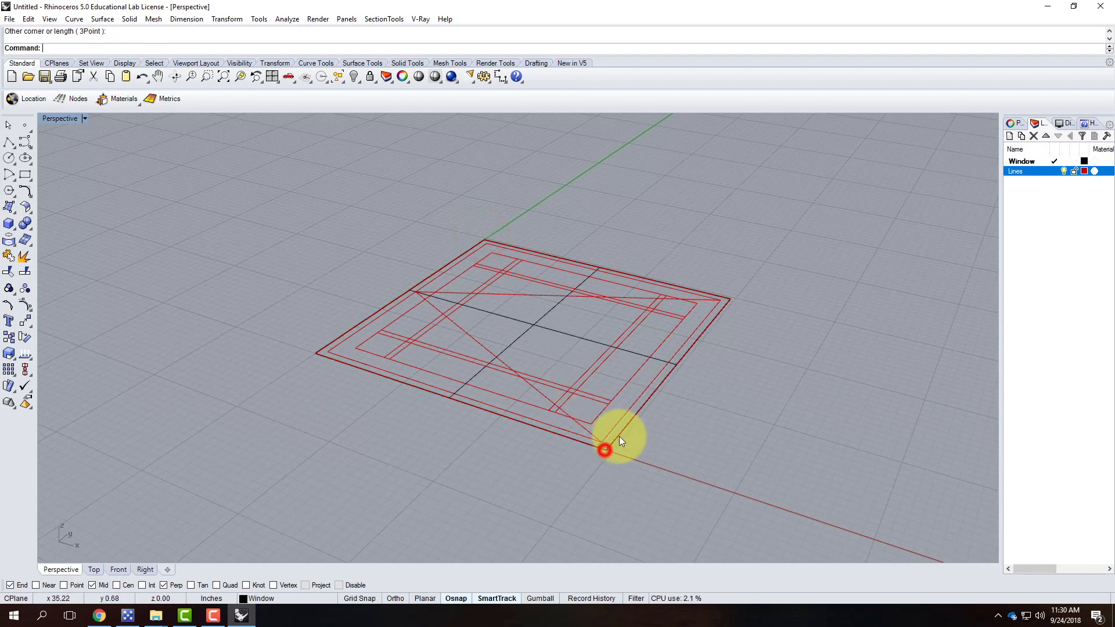
pyautogui.click(84, 118)
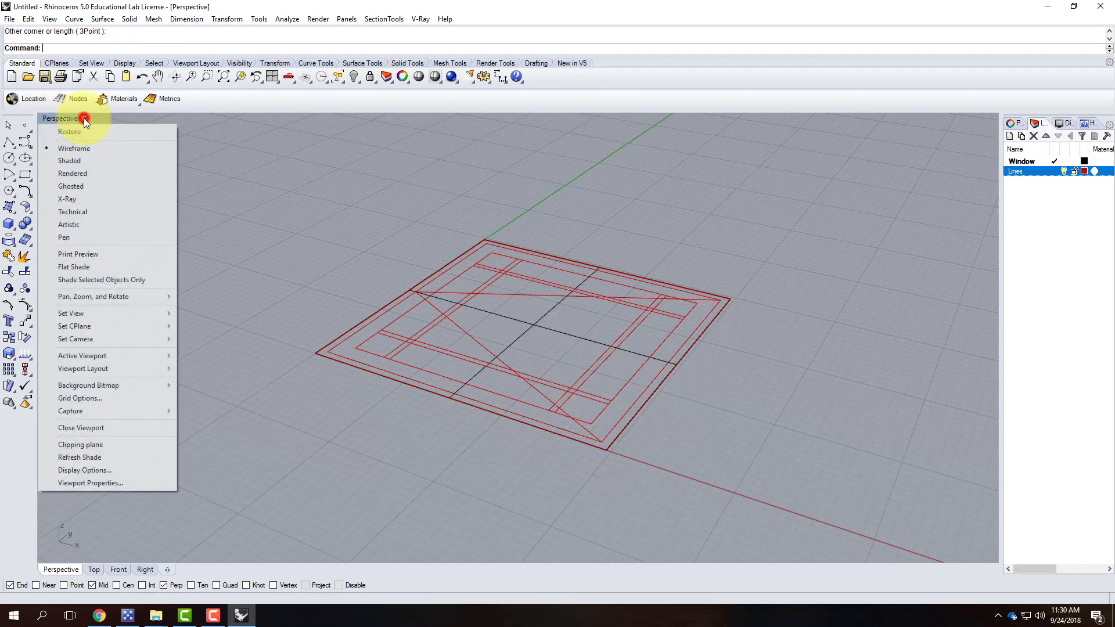
pyautogui.click(77, 162)
# Check the extent of the plane surface by selecting and deselecting it.
pyautogui.click(553, 339)
pyautogui.click(400, 235)
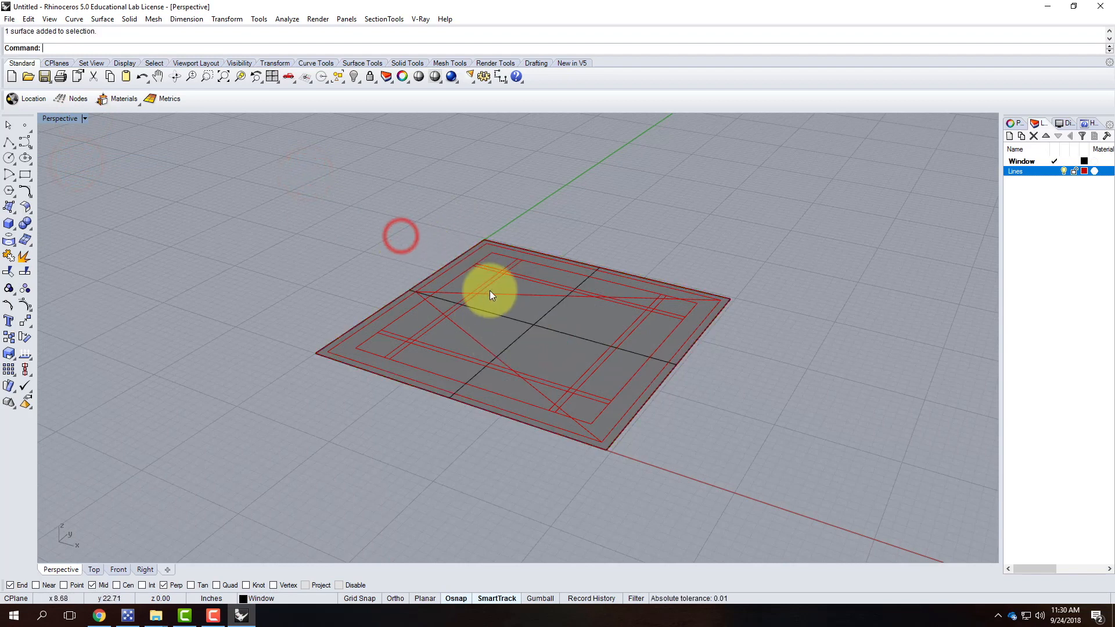
pyautogui.click(527, 330)
pyautogui.click(696, 210)
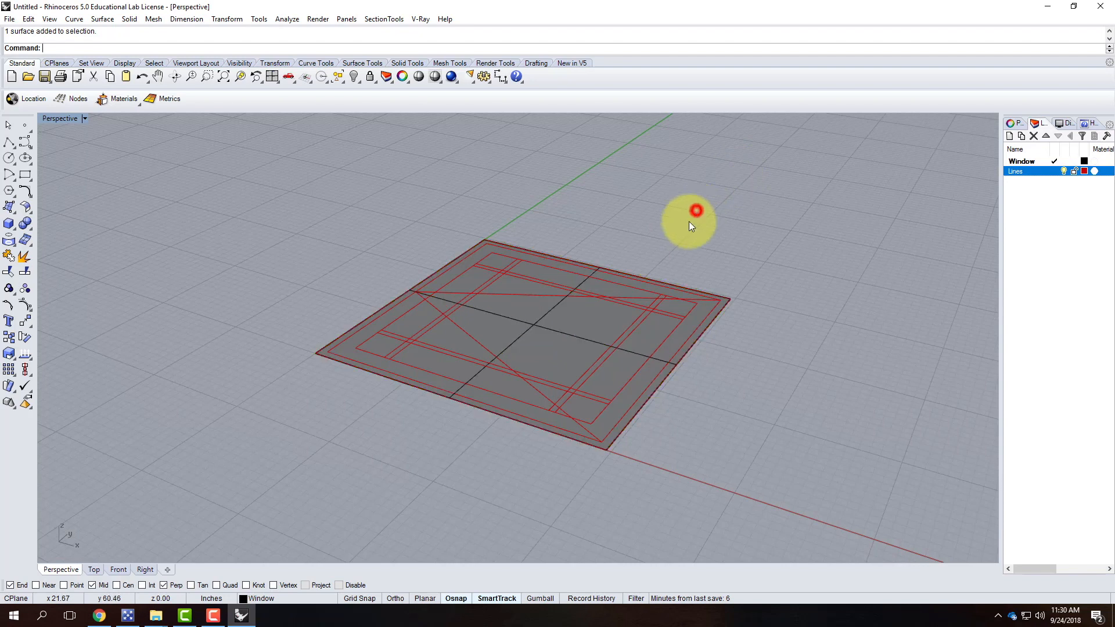
pyautogui.click(563, 332)
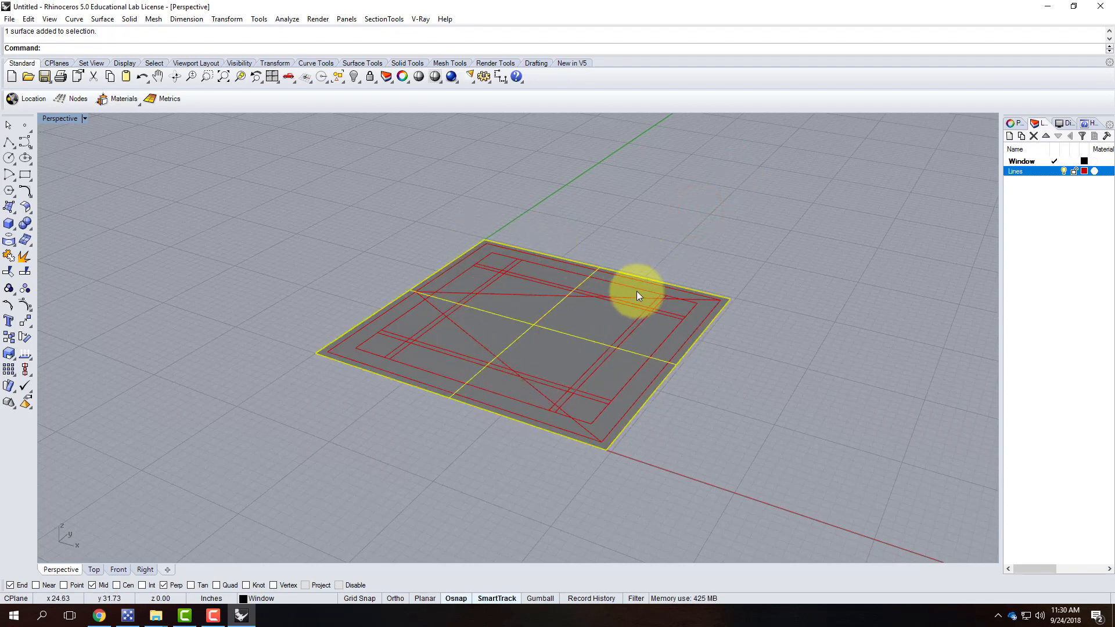
pyautogui.click(522, 217)
pyautogui.click(503, 319)
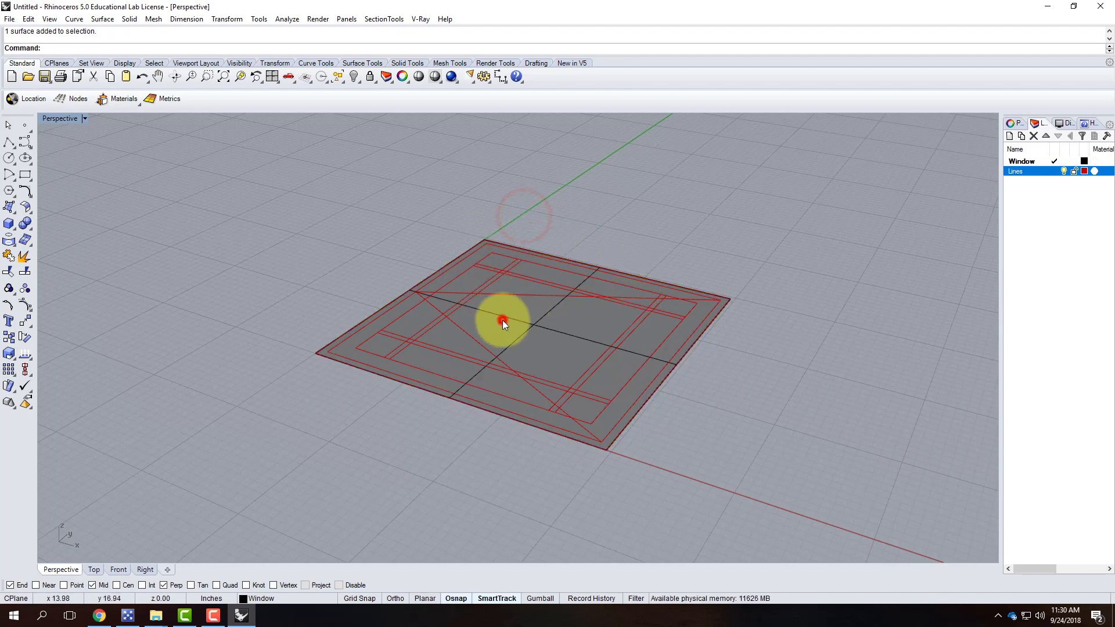
pyautogui.click(253, 184)
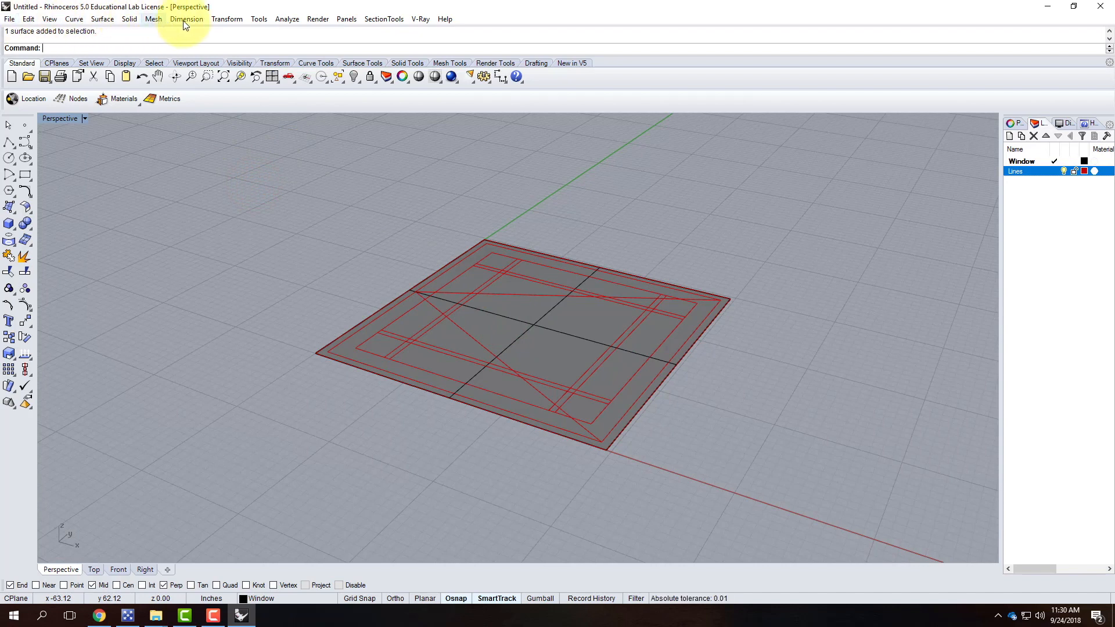
# Split the plane surface using the window's three nested rectangular outlines as cutting objects.
pyautogui.click(226, 20)
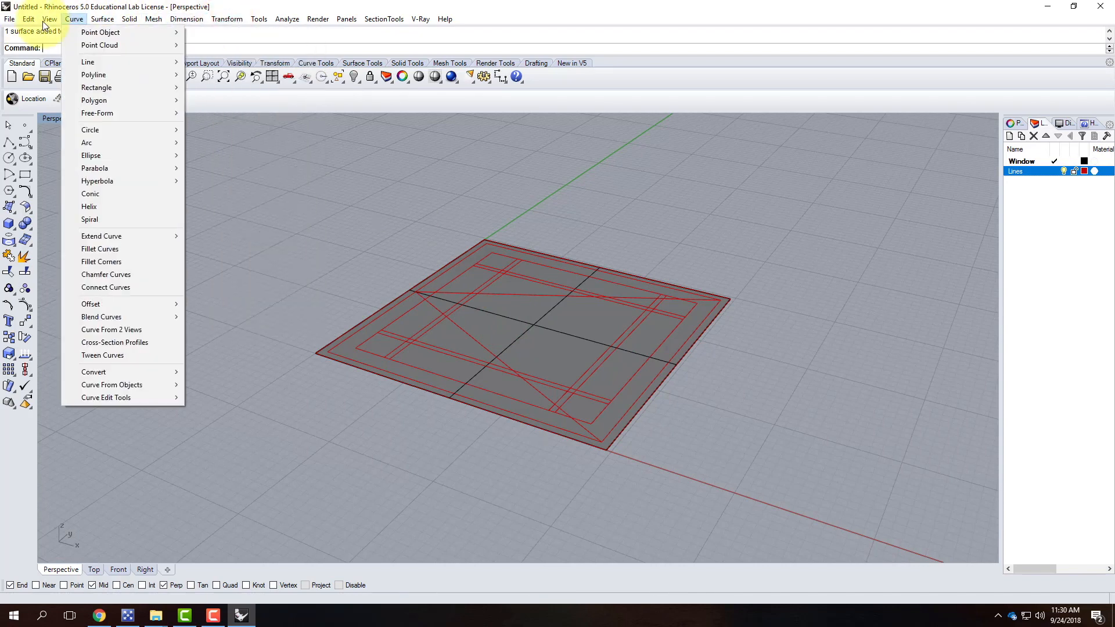
pyautogui.moveTo(29, 21)
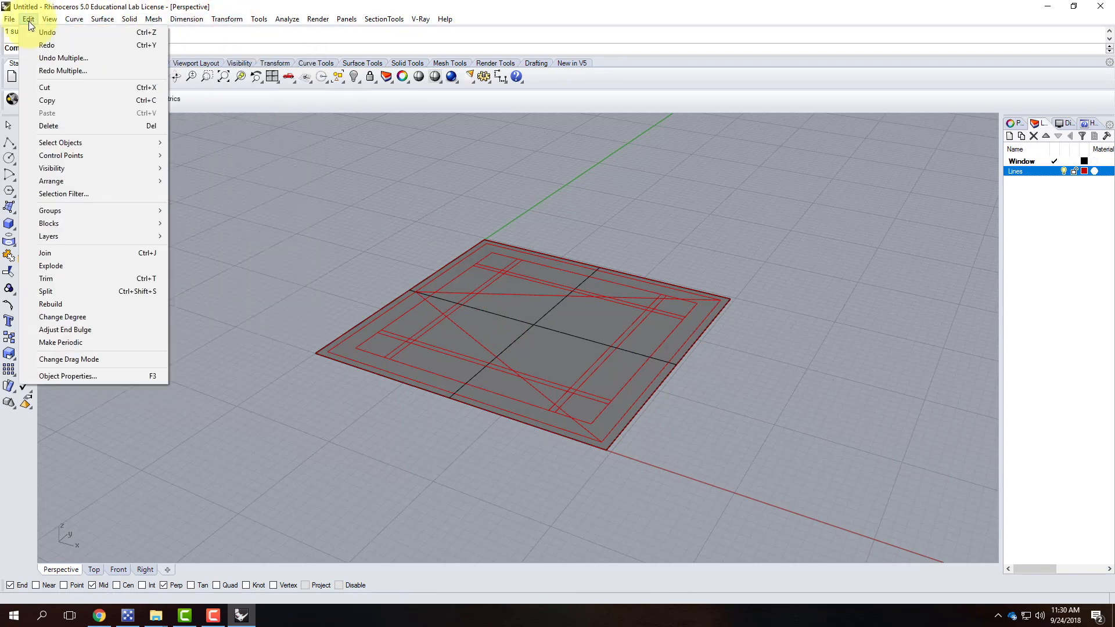
pyautogui.click(56, 290)
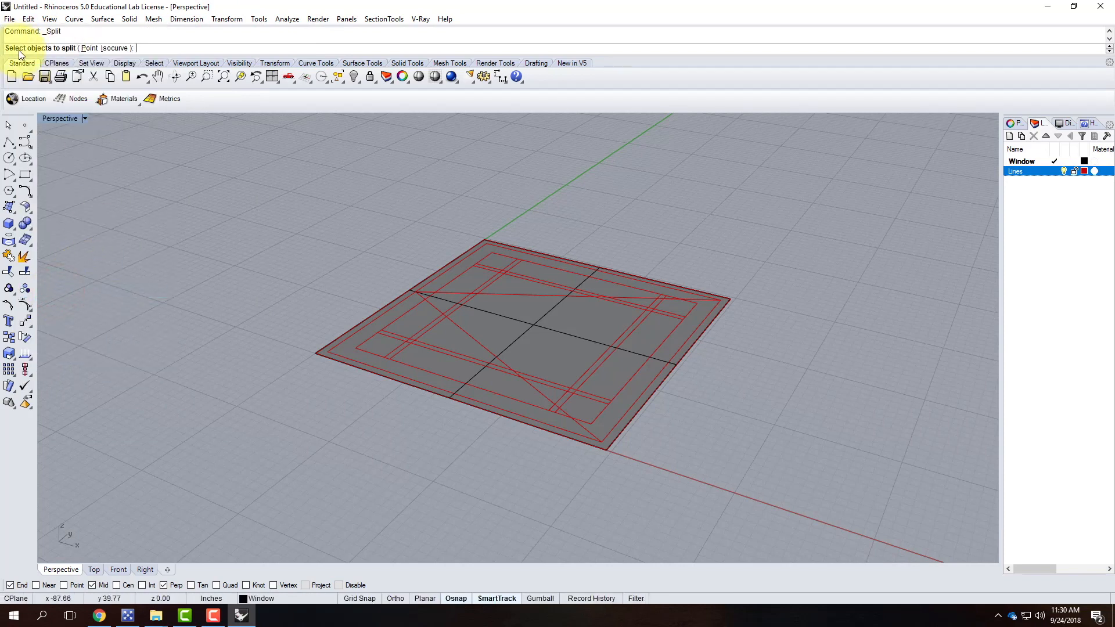
pyautogui.click(522, 324)
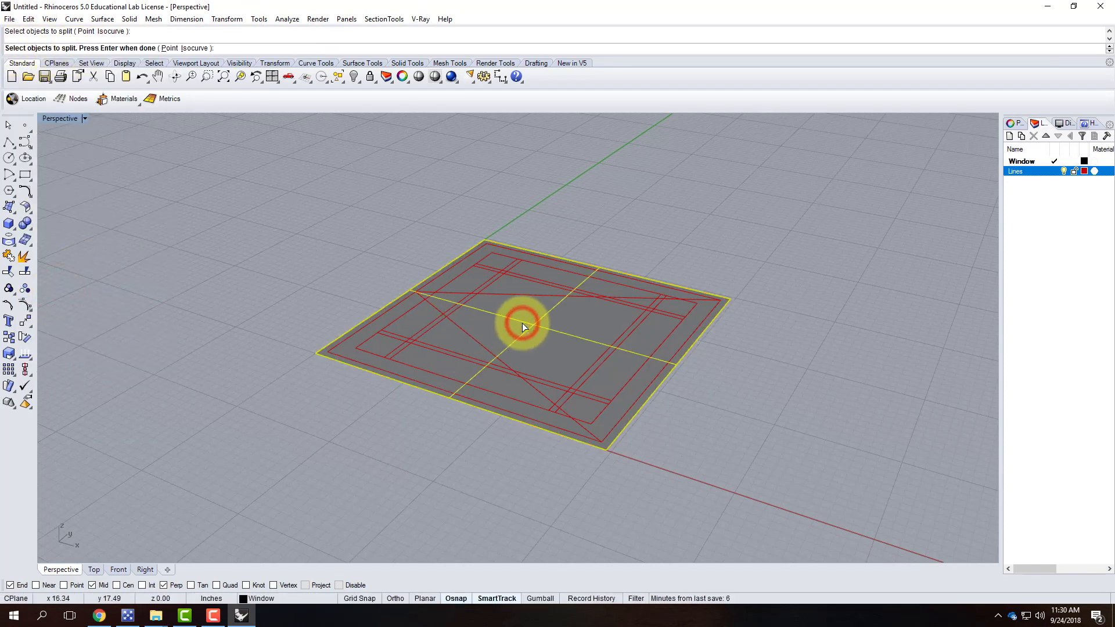
pyautogui.press('Return')
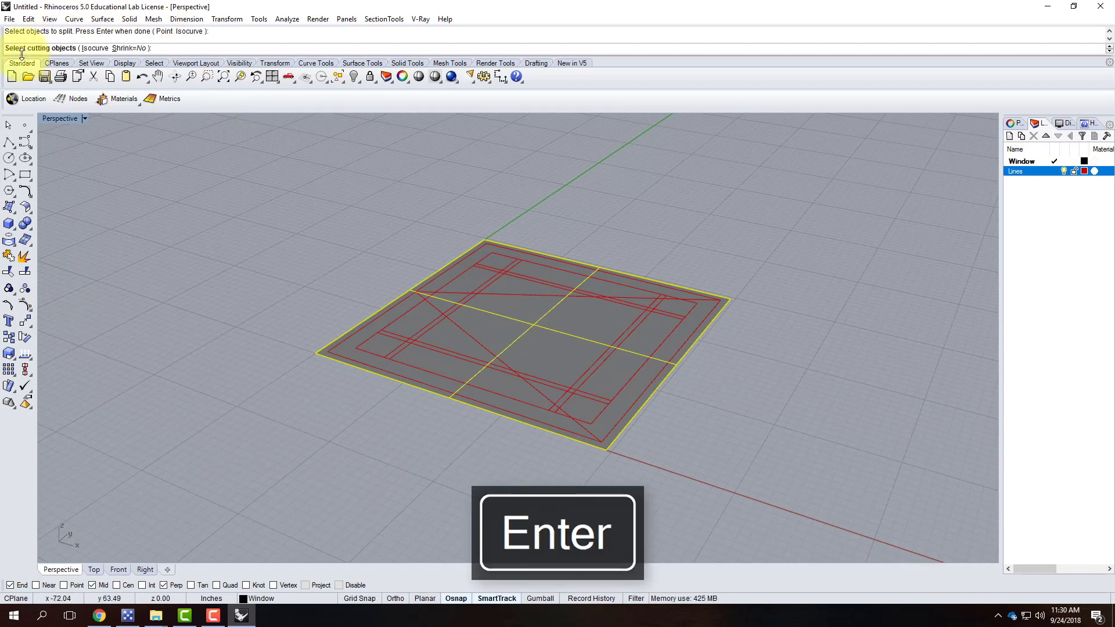
pyautogui.click(367, 319)
pyautogui.click(360, 322)
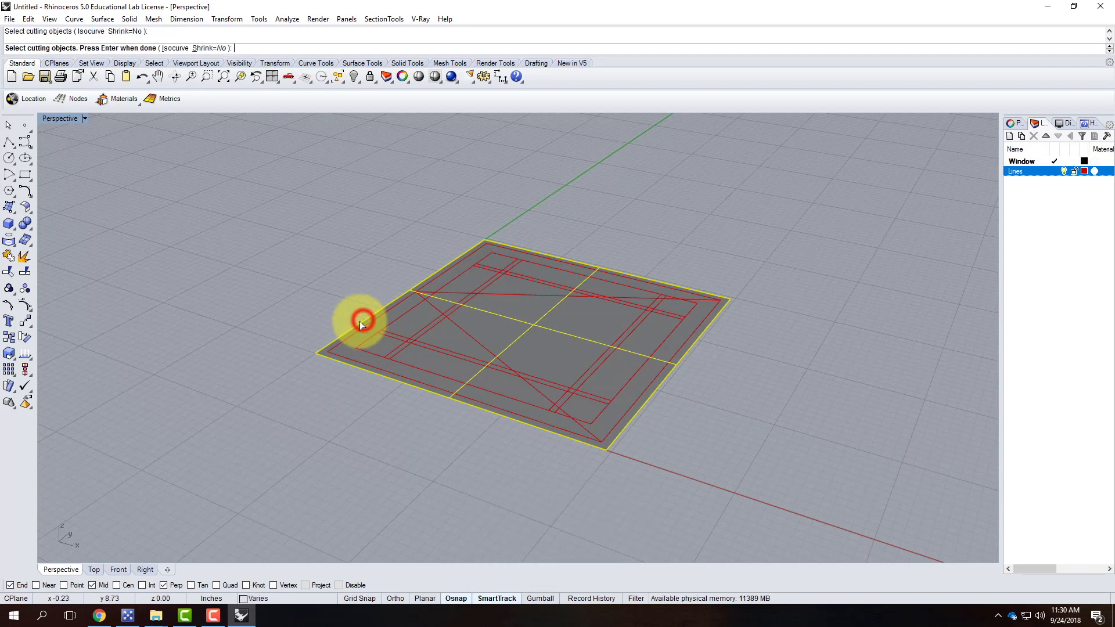
pyautogui.click(410, 381)
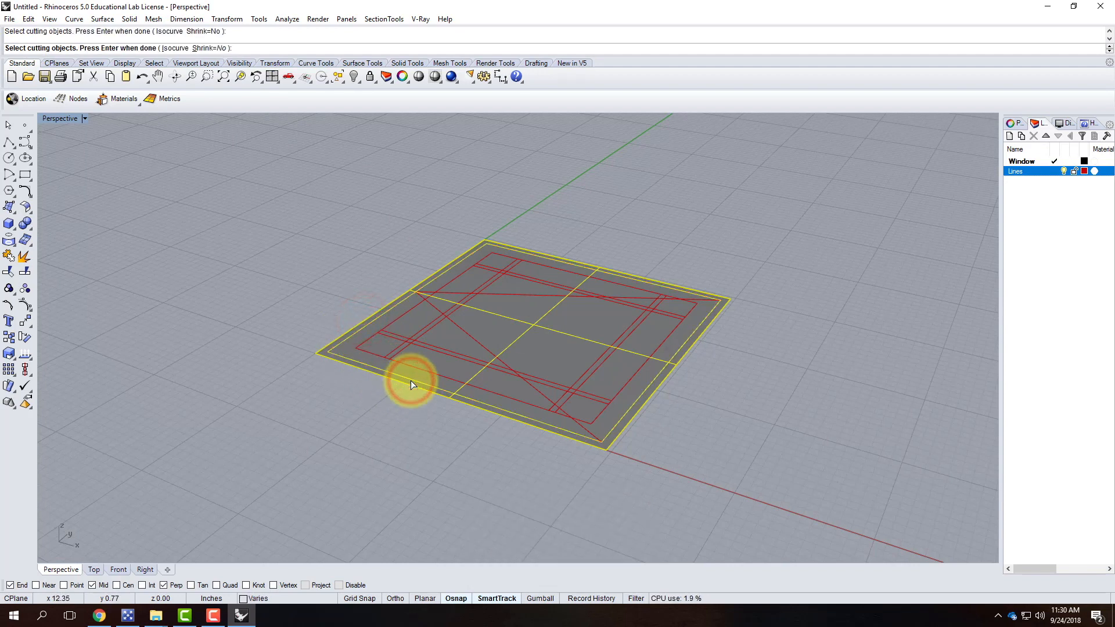
pyautogui.click(415, 368)
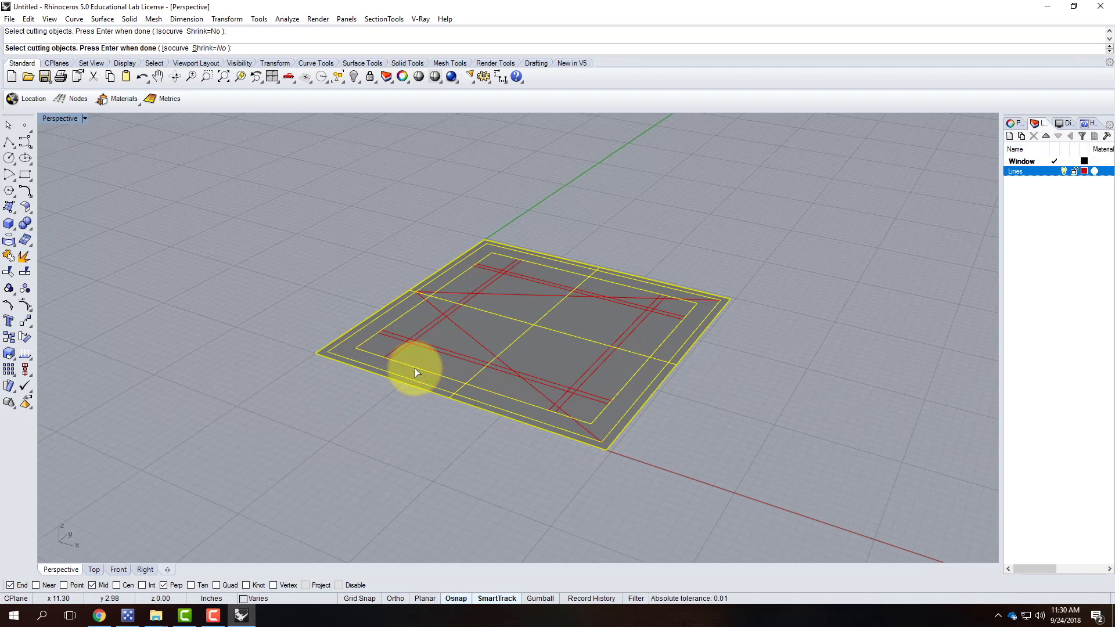
pyautogui.press('Return')
pyautogui.click(758, 393)
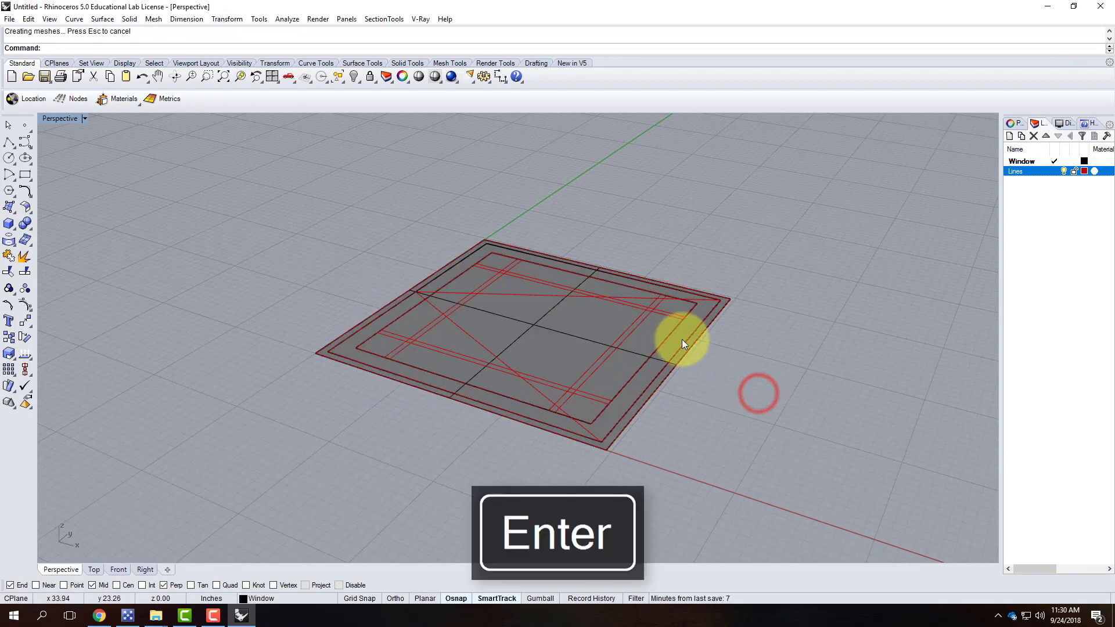
# Examine the split pieces by selecting the outer frame ring and the central pane surface individually.
pyautogui.scroll(2, 646, 398)
pyautogui.click(598, 416)
pyautogui.click(614, 429)
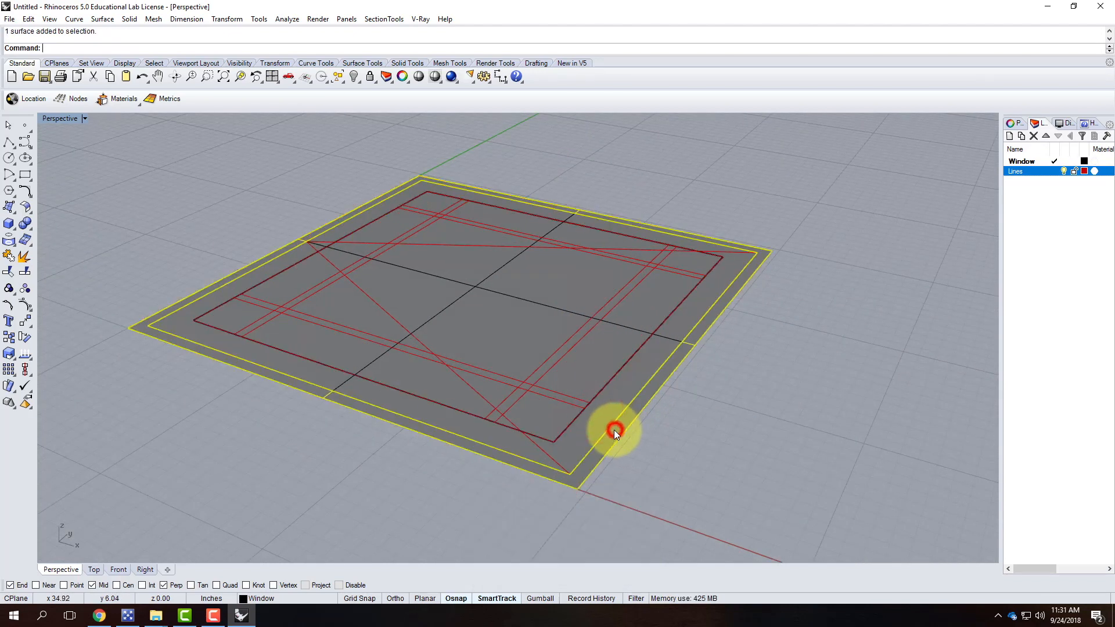
pyautogui.click(589, 361)
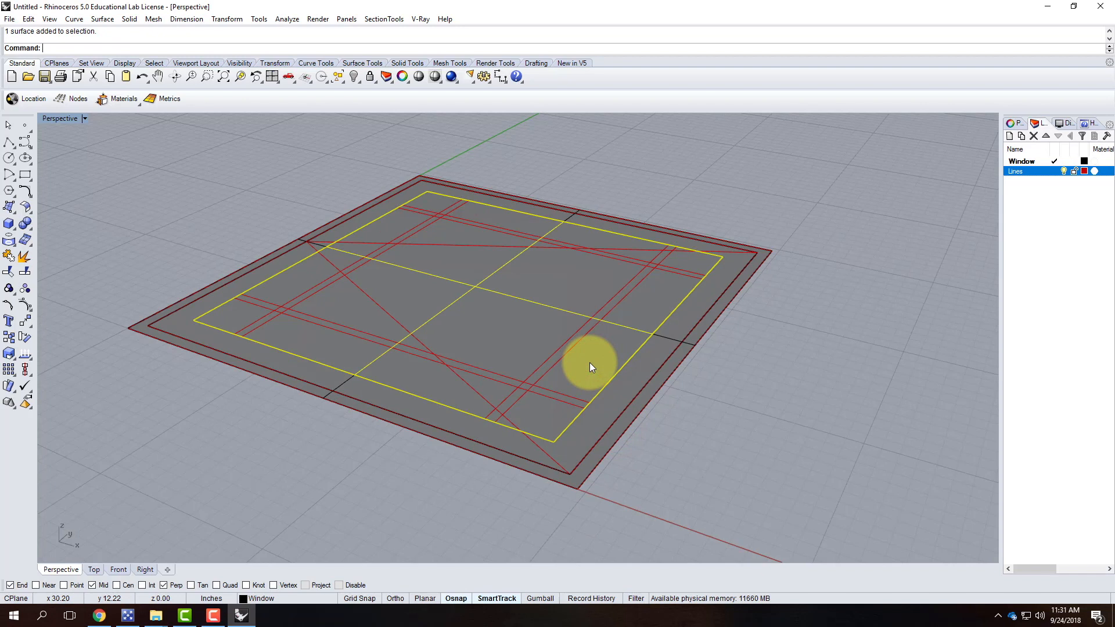
# Extrude the window's outer frame ring surface straight up into a 6-inch solid.
pyautogui.click(549, 473)
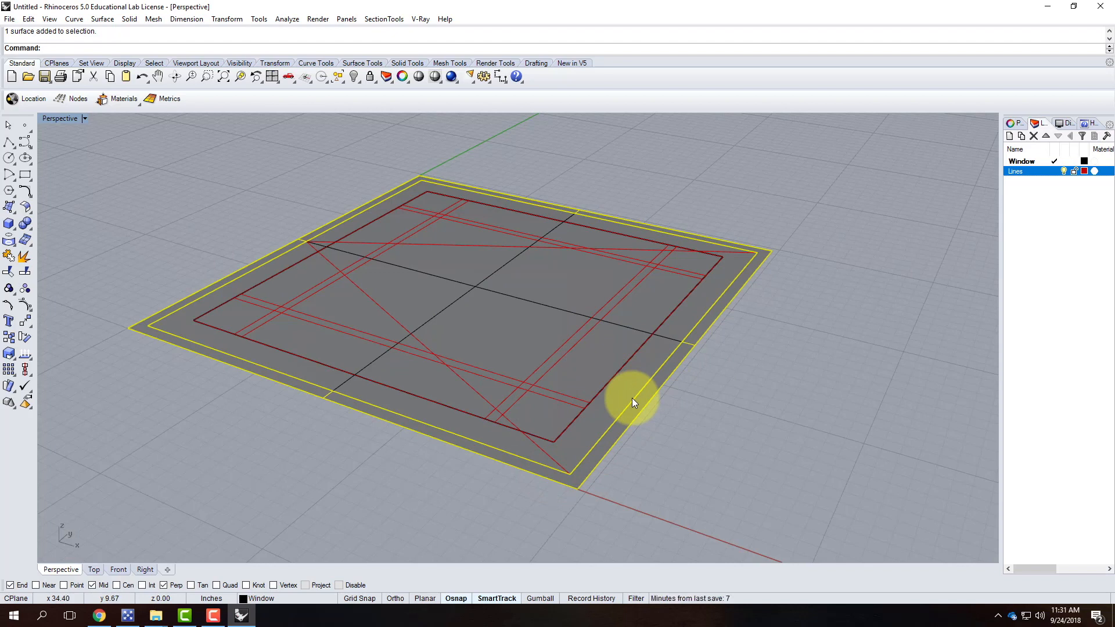
pyautogui.write('Extrude')
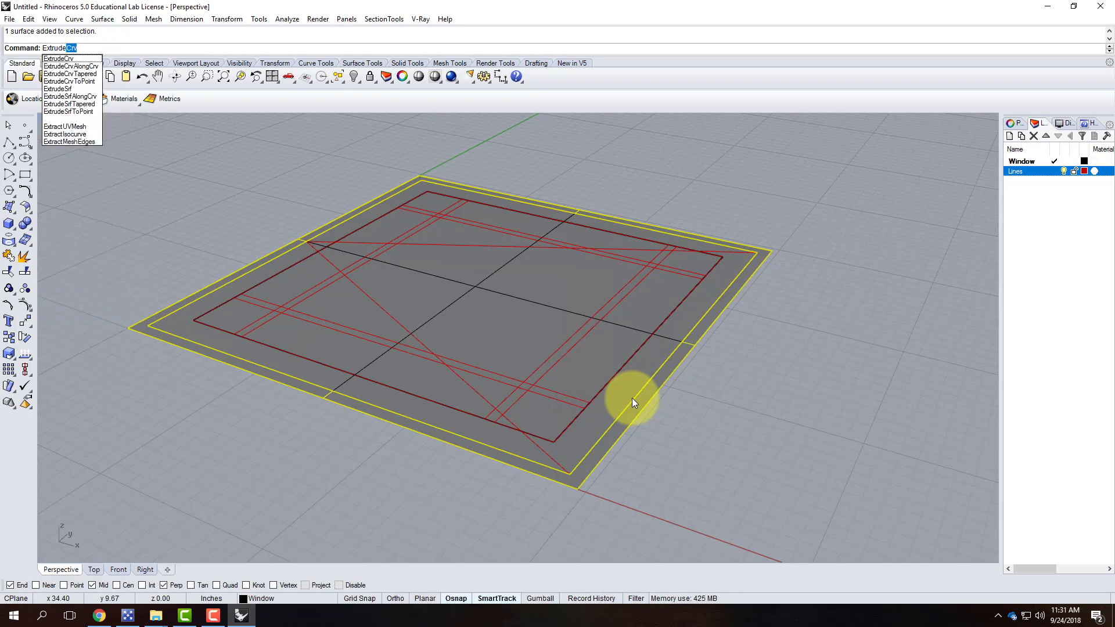
pyautogui.write('S')
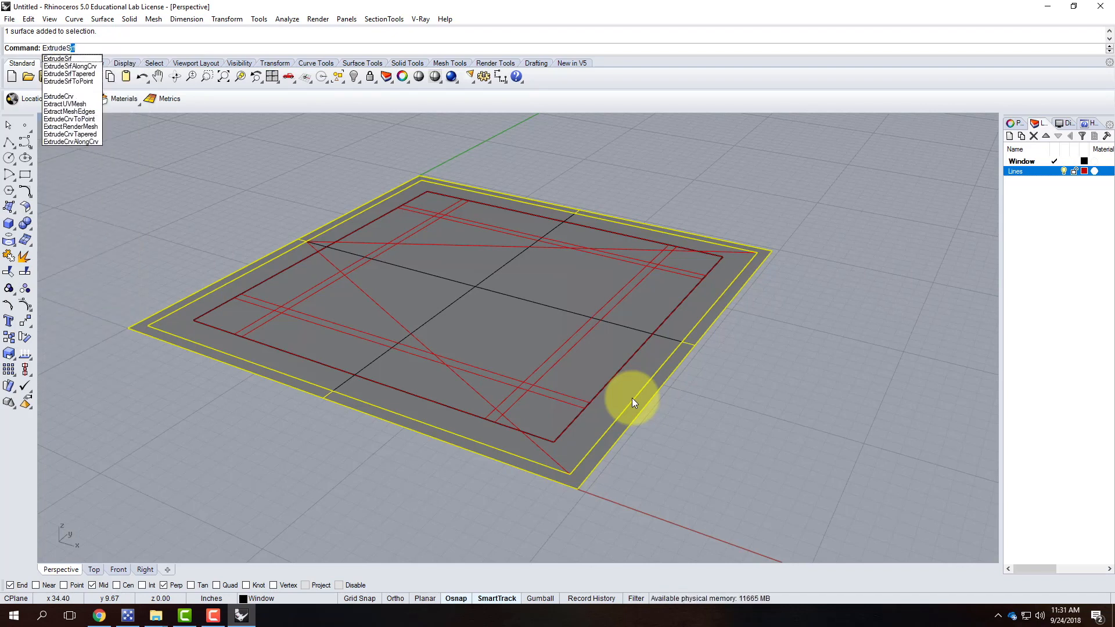
pyautogui.press('Escape')
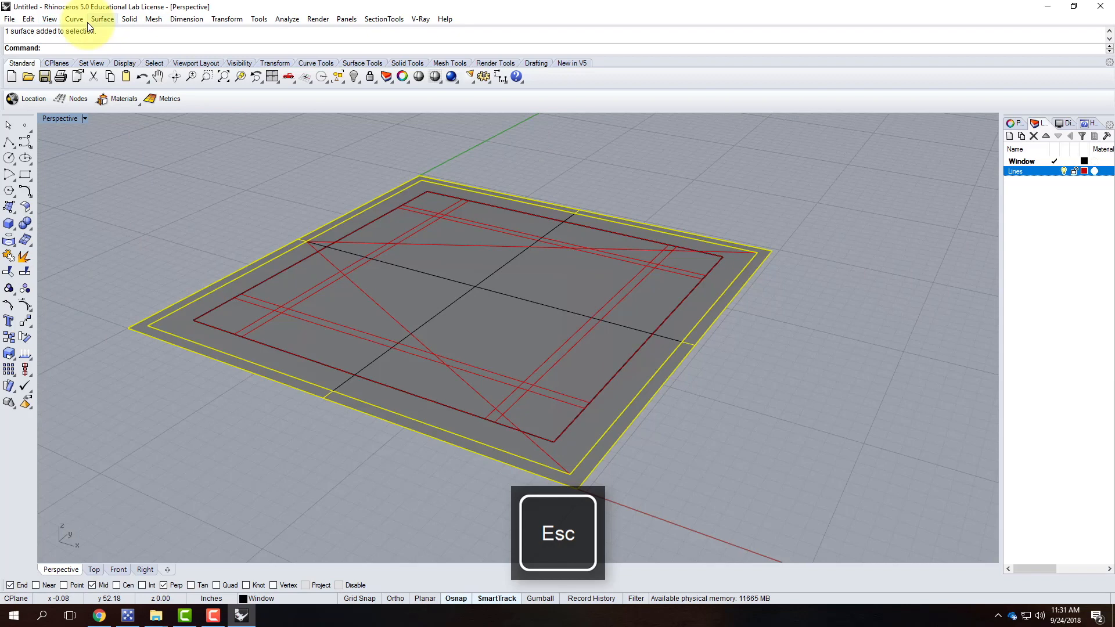
pyautogui.click(89, 21)
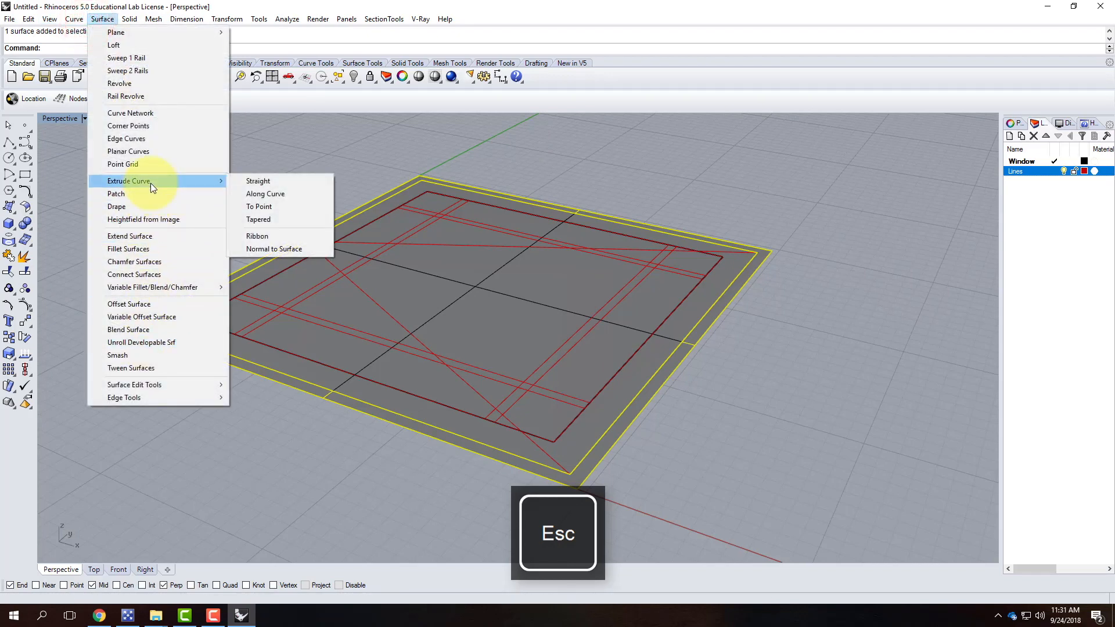
pyautogui.moveTo(129, 18)
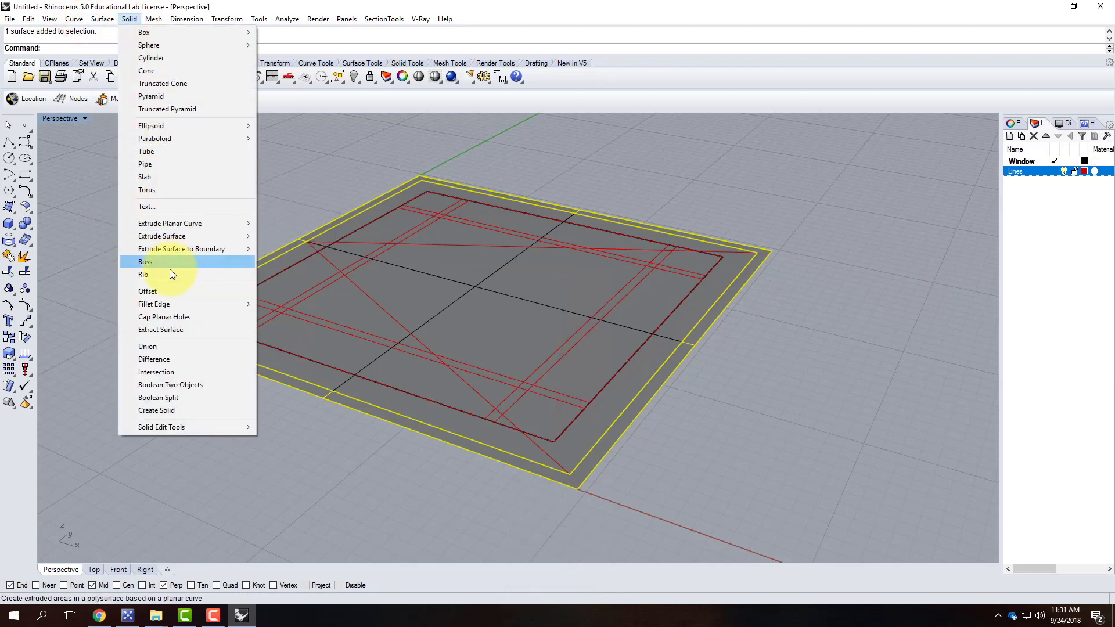
pyautogui.moveTo(175, 238)
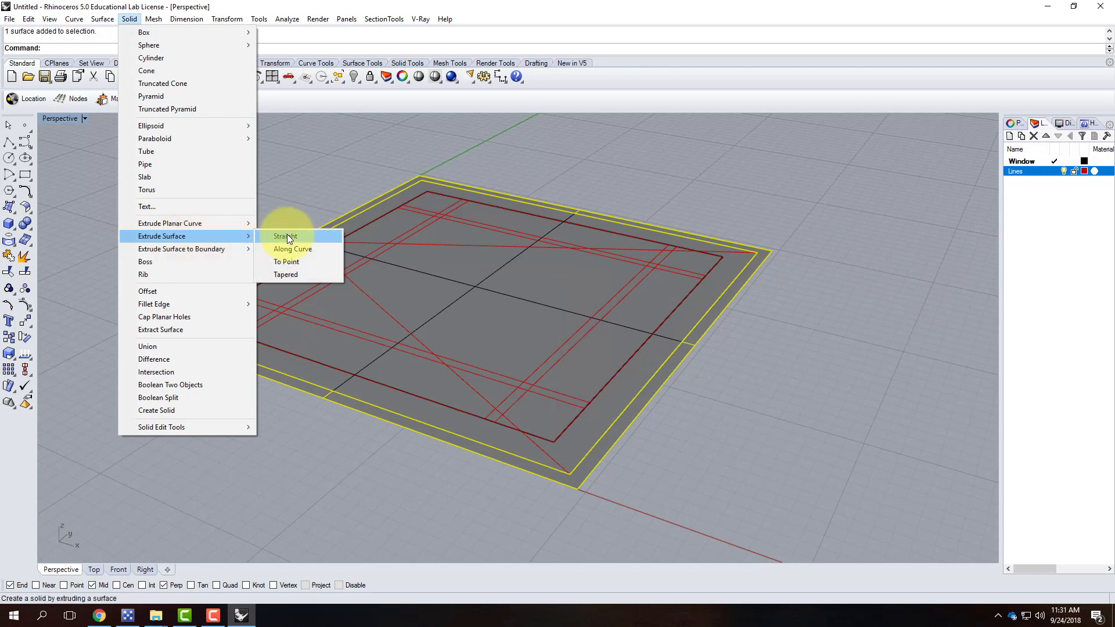
pyautogui.click(287, 237)
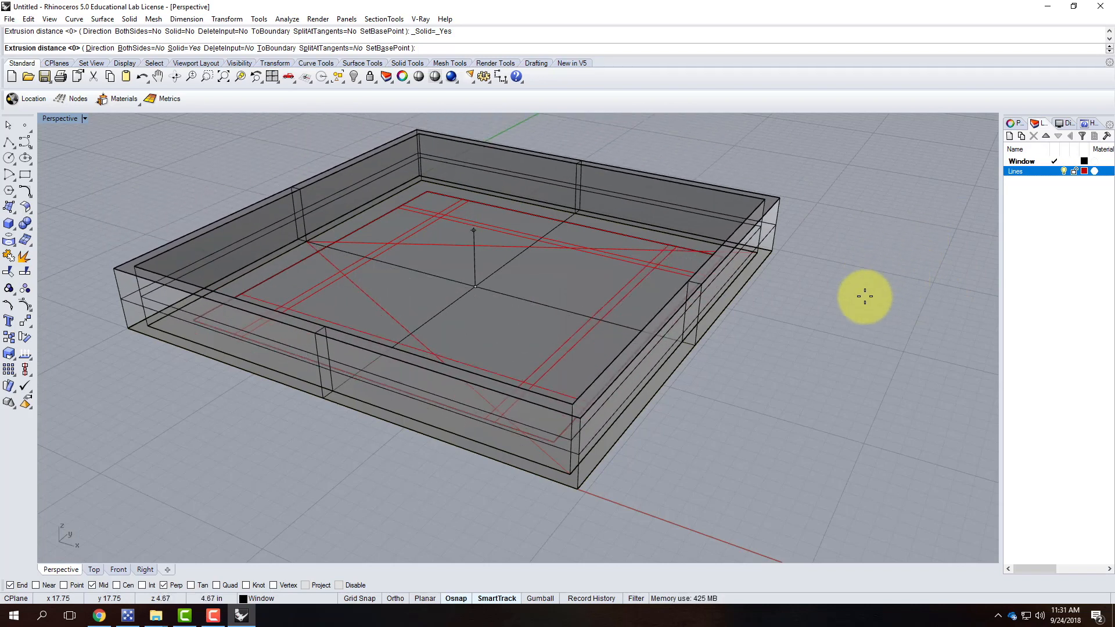
pyautogui.write('6')
pyautogui.press('F8')
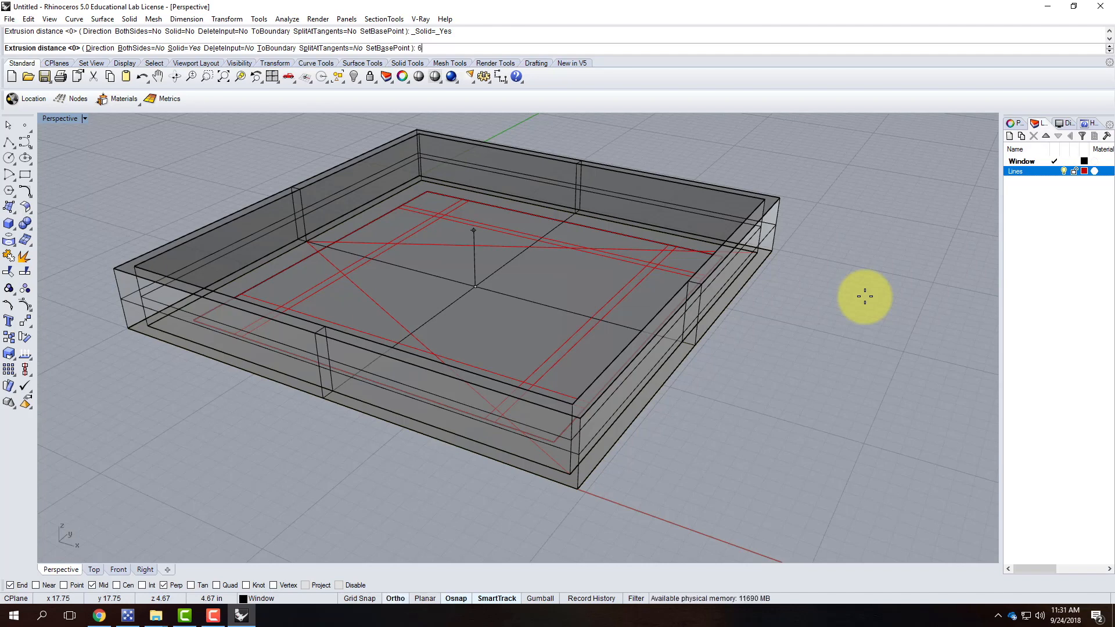
pyautogui.press('Return')
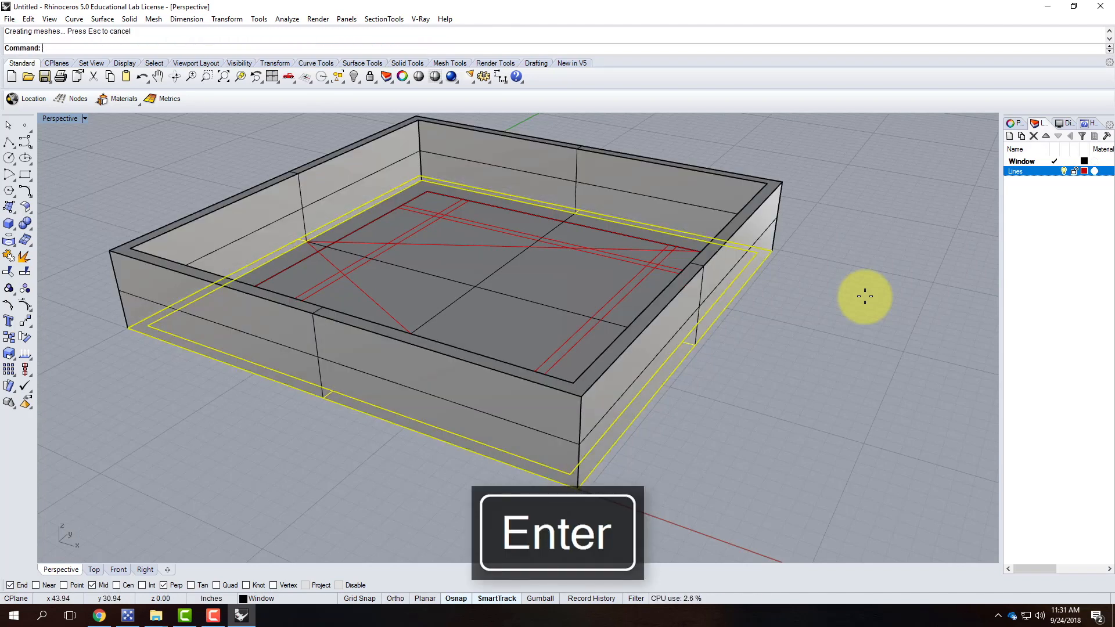
pyautogui.click(824, 381)
# Extrude the middle ring surface inside the outer frame into a solid 2 inches high with ExtrudeSrf.
pyautogui.moveTo(446, 312); pyautogui.dragTo(249, 301, button='right')
pyautogui.click(249, 300)
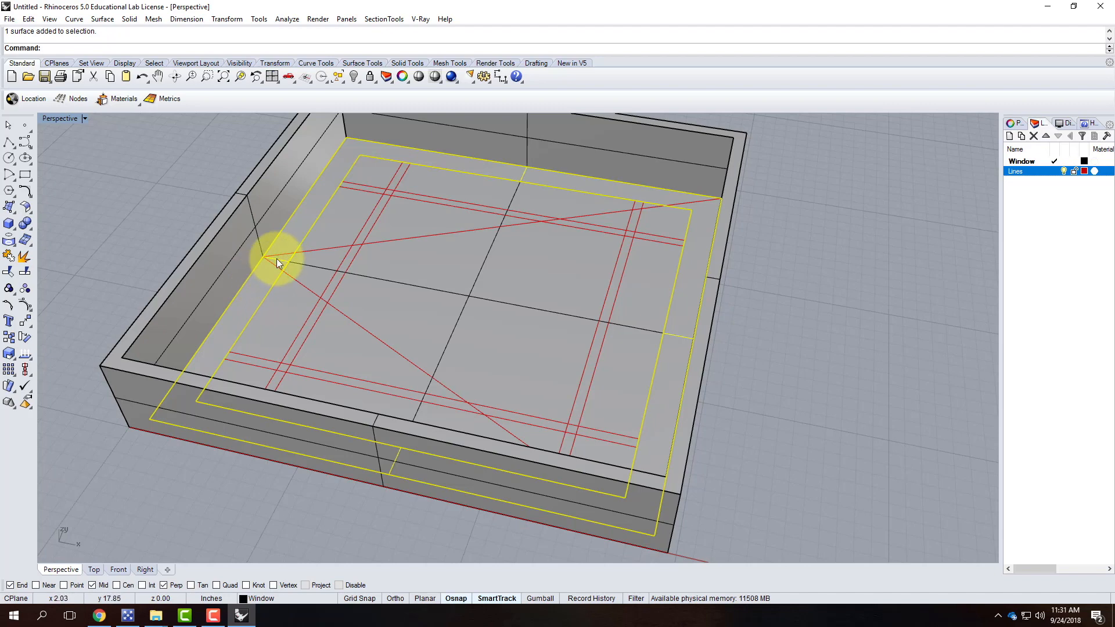
pyautogui.scroll(2, 277, 259)
pyautogui.write('Ext')
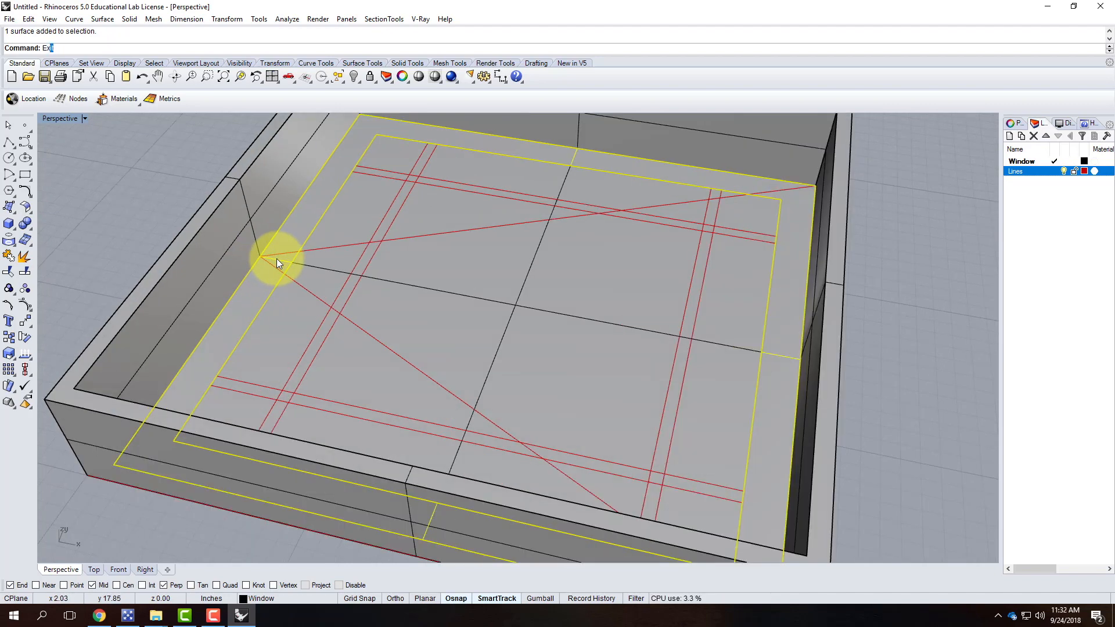
pyautogui.write('rudesrf')
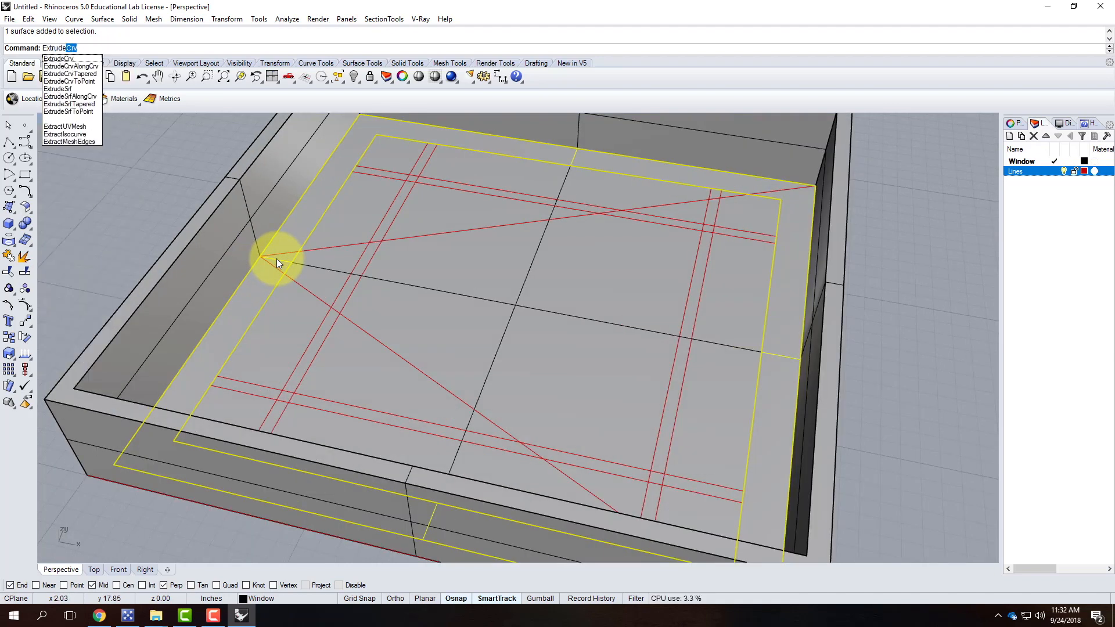
pyautogui.press('Return')
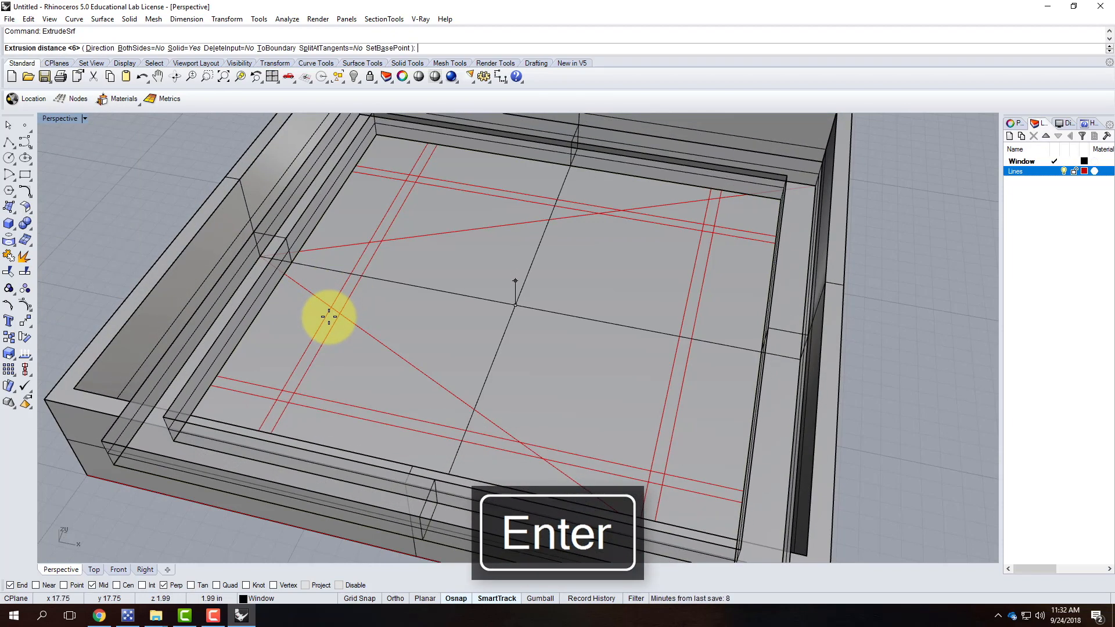
pyautogui.write('2')
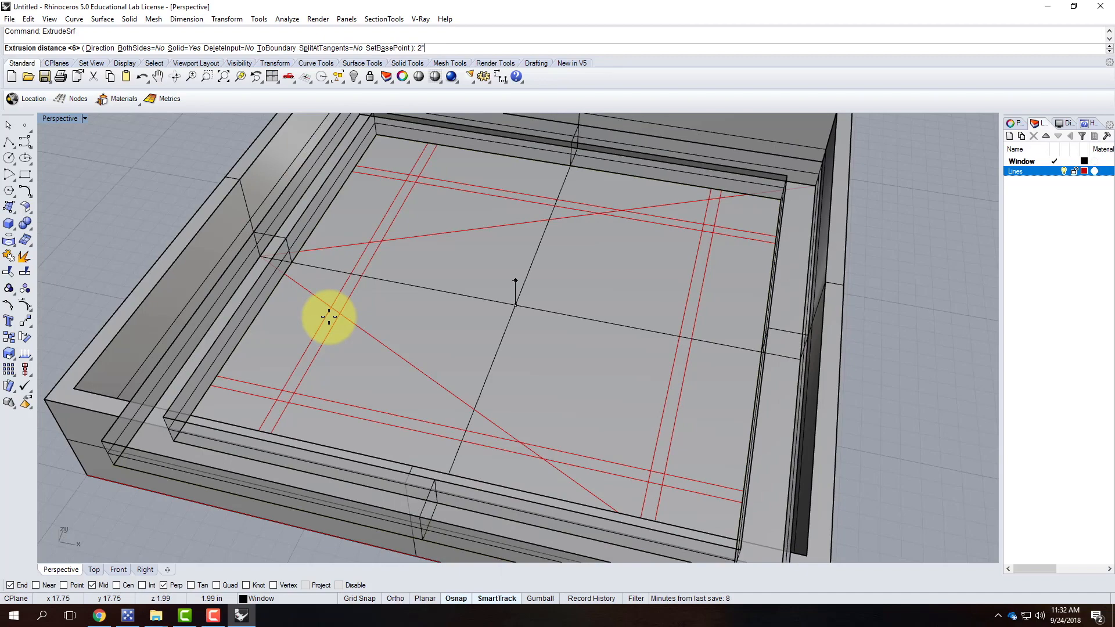
pyautogui.press('Return')
# Move the inner frame solid up from its top corner to the matching top inside corner of the outer frame.
pyautogui.moveTo(567, 361); pyautogui.dragTo(324, 203, button='right')
pyautogui.click(319, 191)
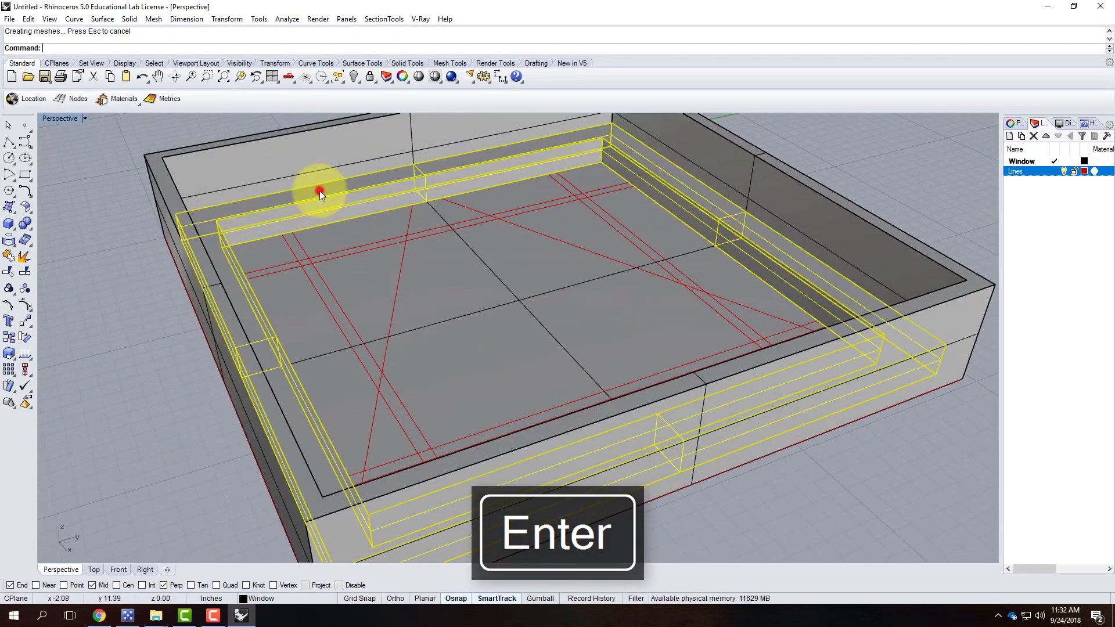
pyautogui.moveTo(443, 415)
pyautogui.mouseDown(button='right')
pyautogui.moveTo(410, 368)
pyautogui.moveTo(460, 380)
pyautogui.moveTo(443, 422)
pyautogui.mouseUp(button='right')
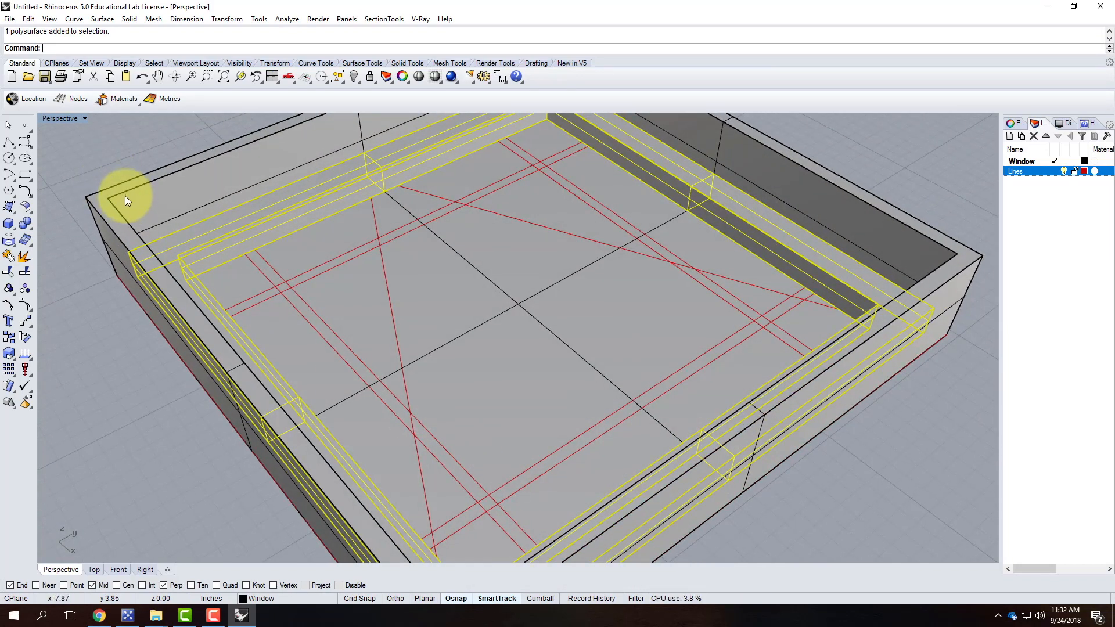
pyautogui.press('Return')
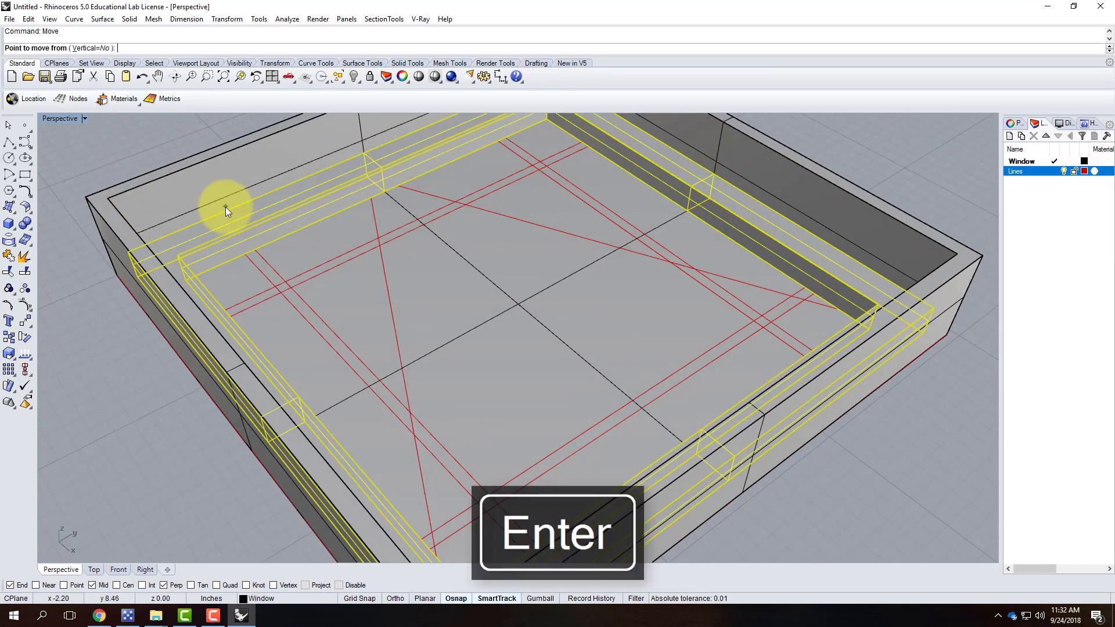
pyautogui.moveTo(433, 332); pyautogui.dragTo(331, 301, button='right')
pyautogui.scroll(-3, 331, 360)
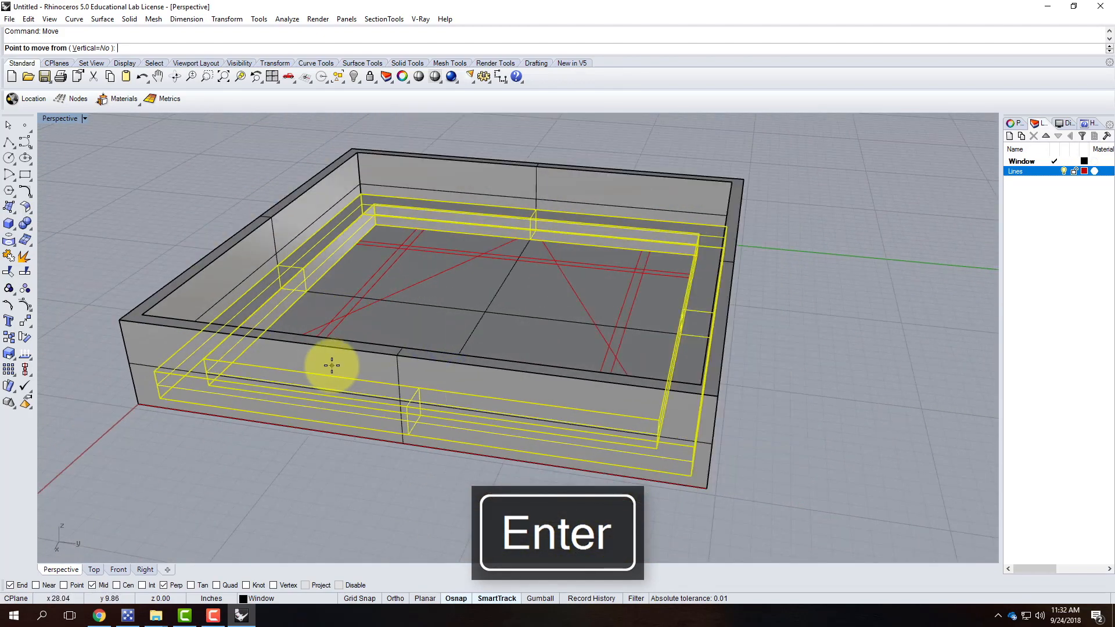
pyautogui.scroll(3, 354, 247)
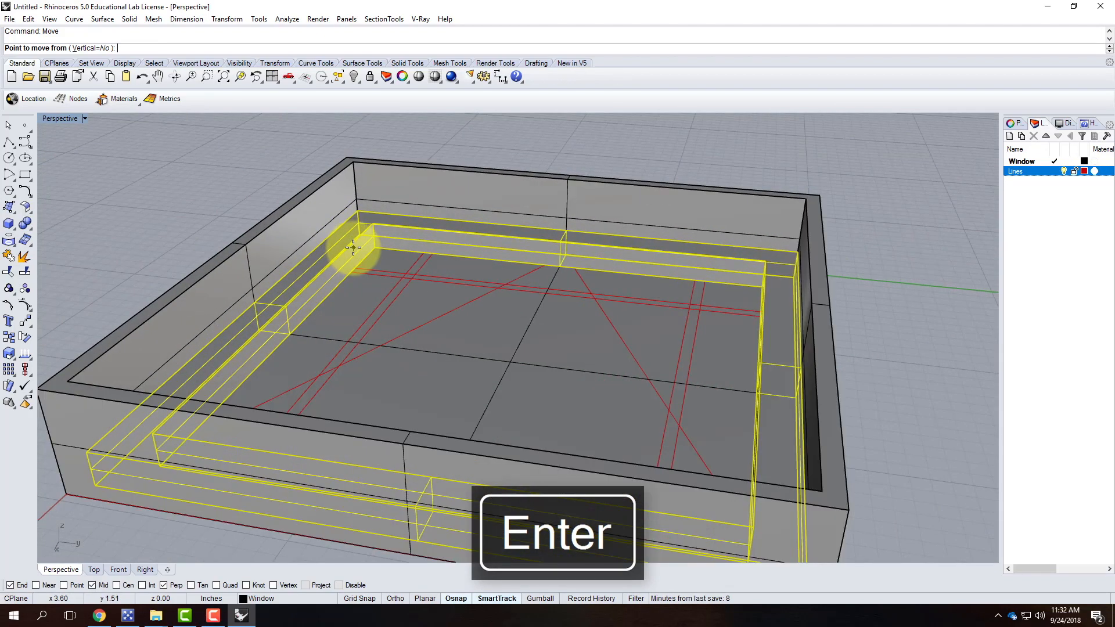
pyautogui.click(356, 212)
pyautogui.click(355, 162)
pyautogui.click(524, 134)
# Move the inner frame solid vertically by -0.25" so it sits recessed from the outer frame's top face.
pyautogui.moveTo(285, 261); pyautogui.dragTo(465, 253, button='right')
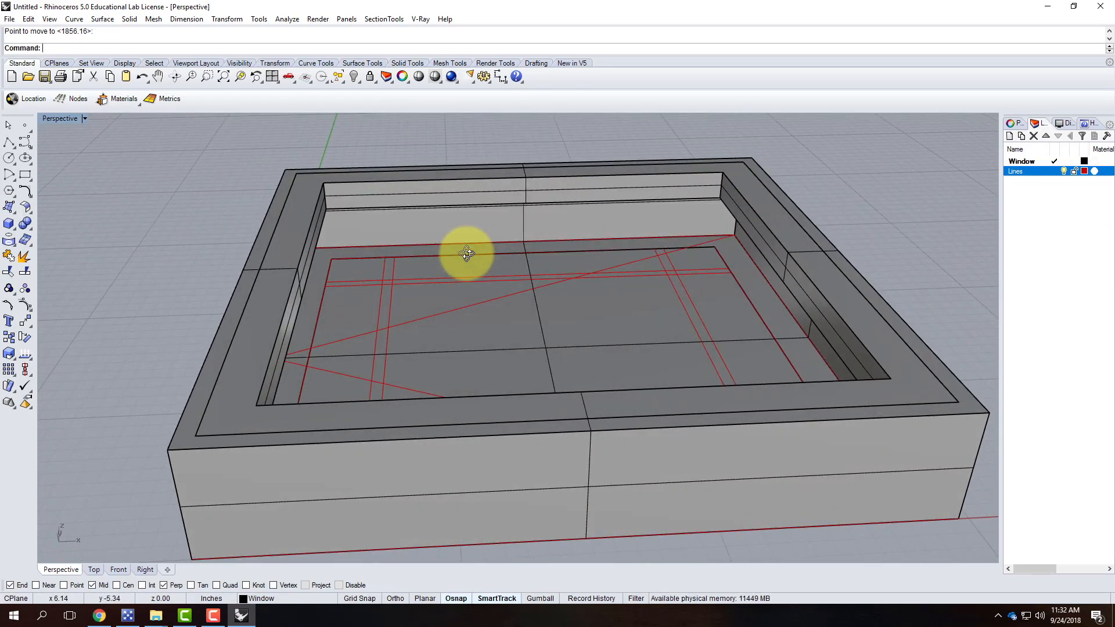
pyautogui.click(270, 293)
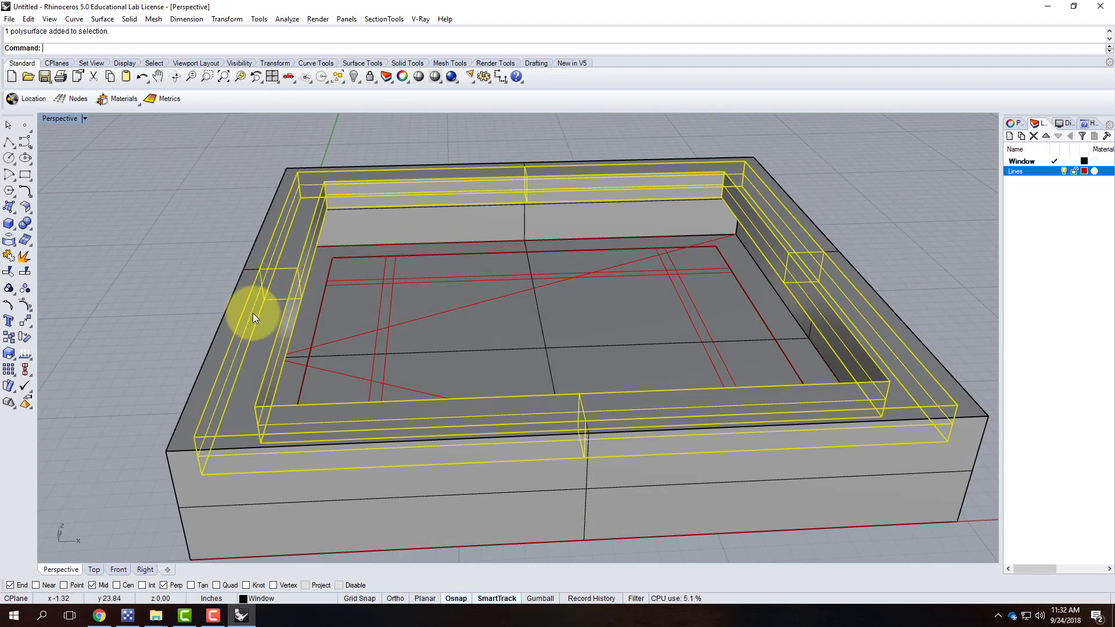
pyautogui.write('Move')
pyautogui.press('Return')
pyautogui.write('v')
pyautogui.press('Return')
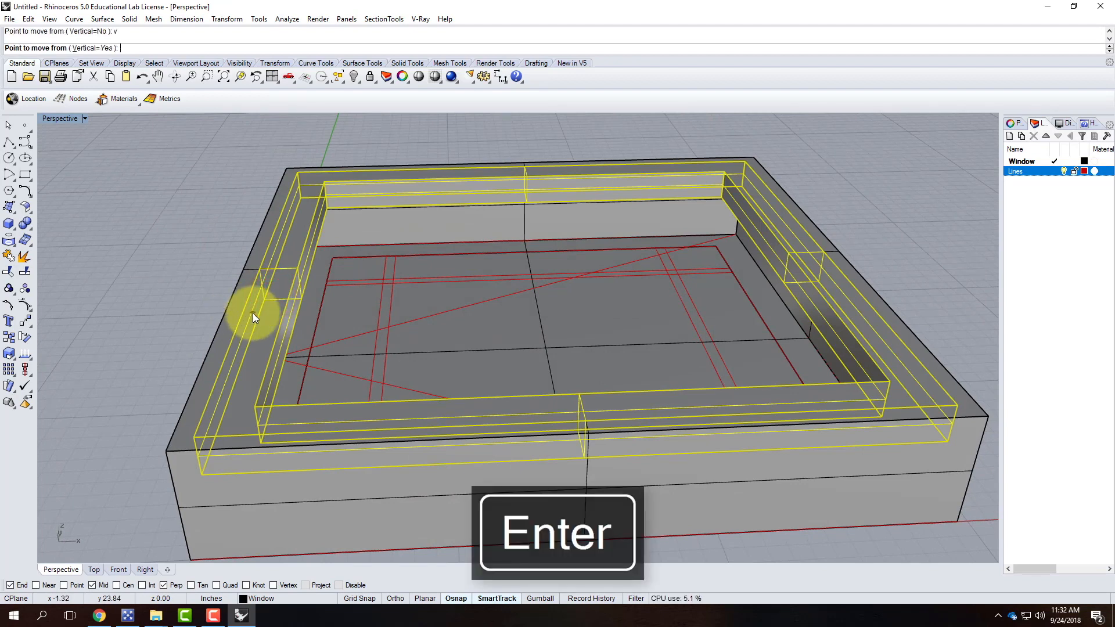
pyautogui.click(187, 433)
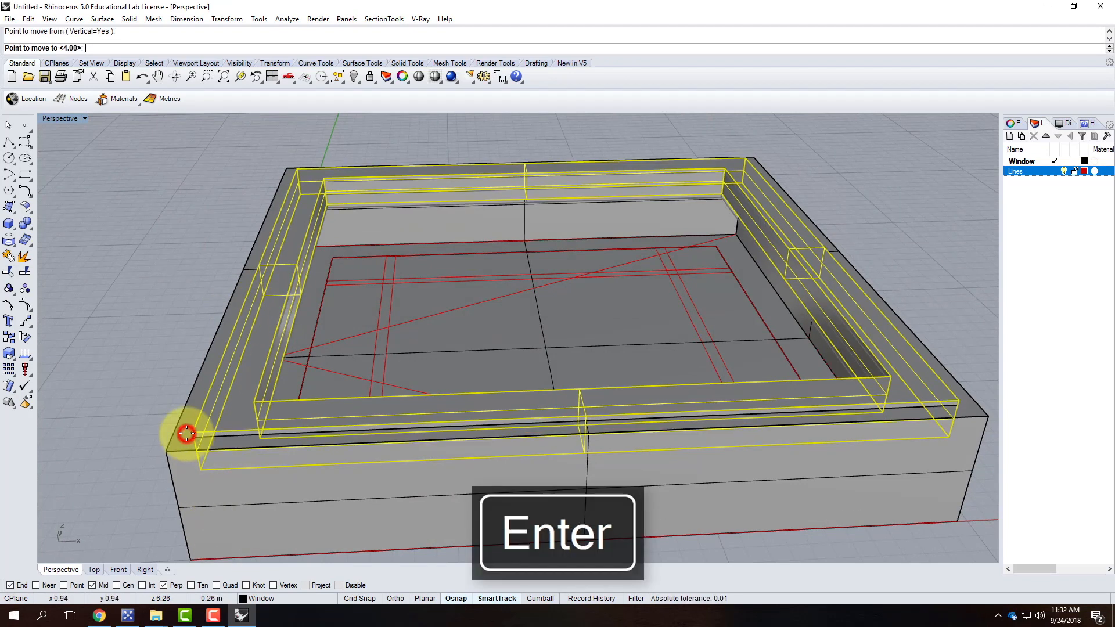
pyautogui.write('-.25"')
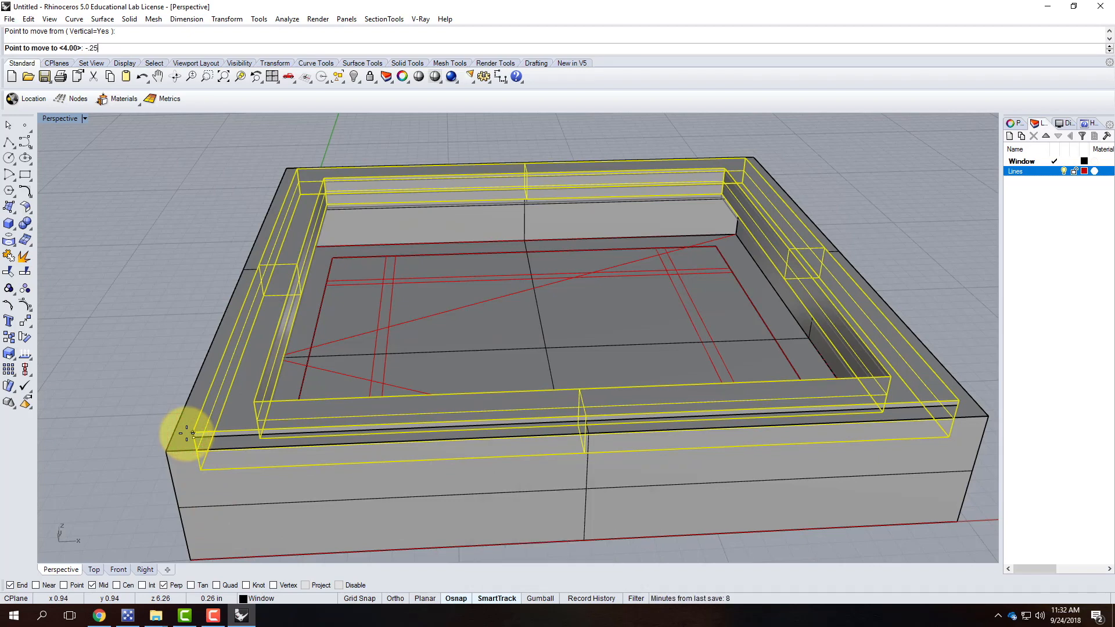
pyautogui.press('Return')
pyautogui.click(123, 375)
# Create a corner-to-corner rectangular plane spanning the inner frame's opening between opposite inside corners.
pyautogui.moveTo(308, 337); pyautogui.dragTo(365, 289, button='right')
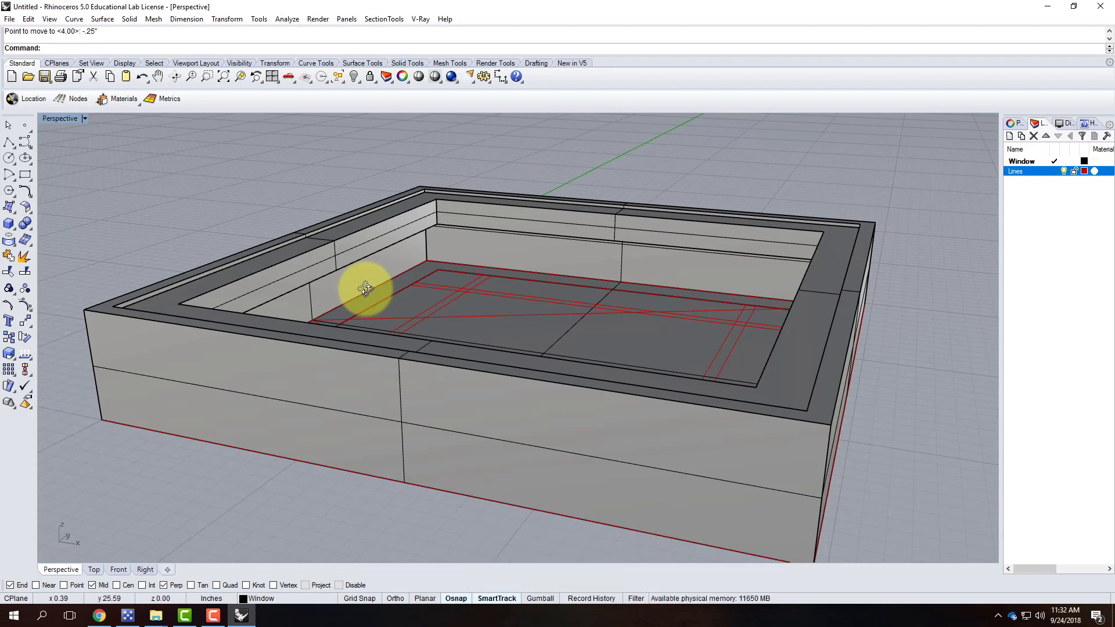
pyautogui.scroll(8, 423, 241)
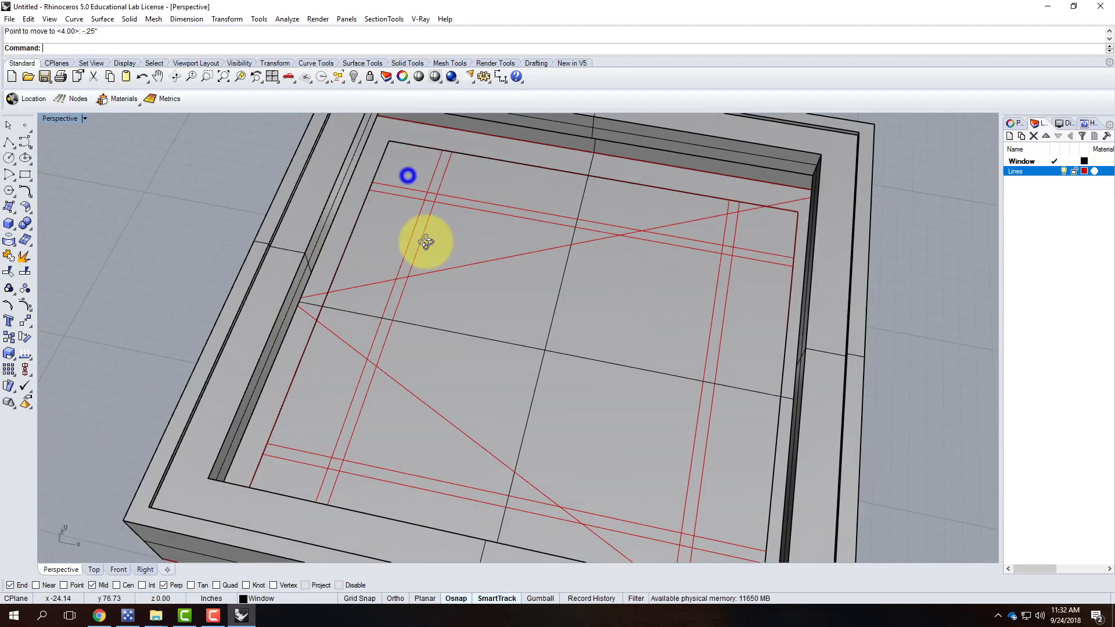
pyautogui.scroll(-8, 294, 322)
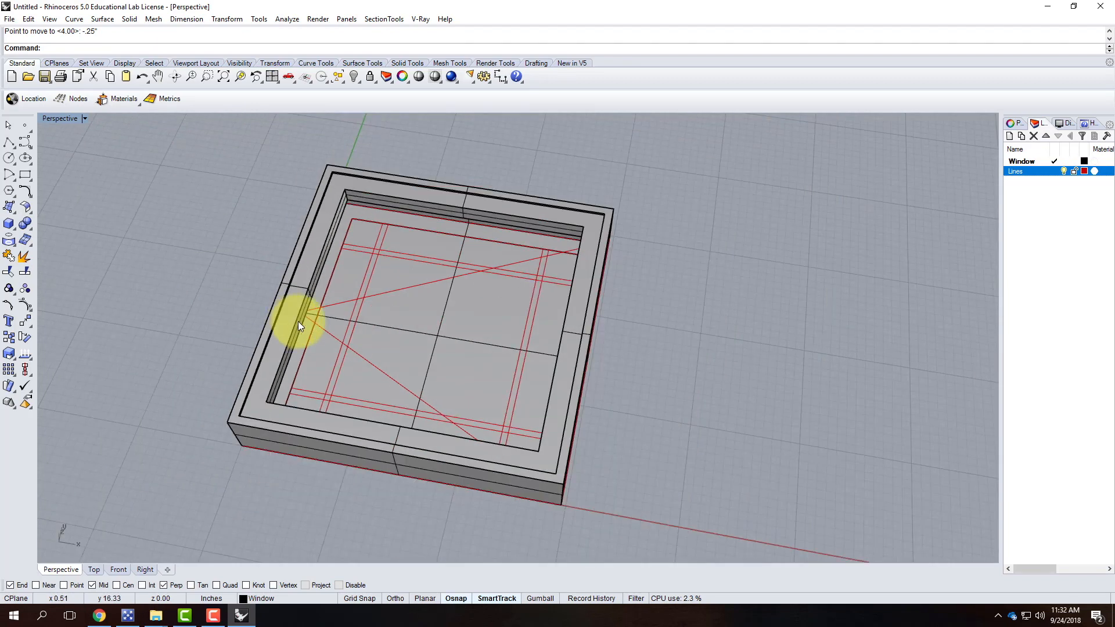
pyautogui.click(8, 207)
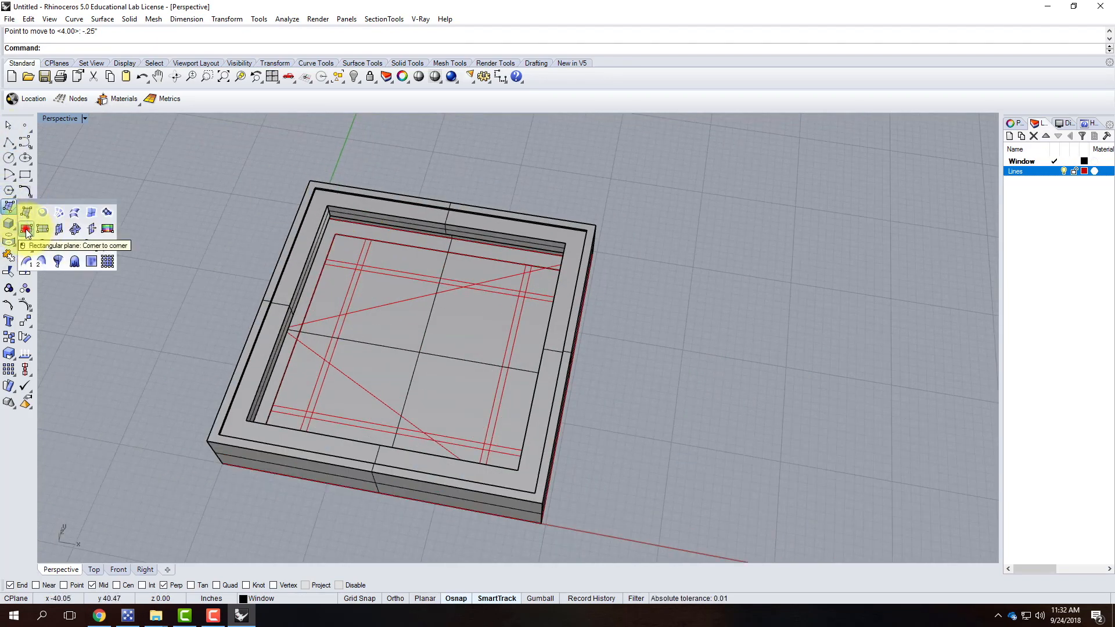
pyautogui.click(26, 229)
pyautogui.scroll(5, 306, 229)
pyautogui.click(279, 185)
pyautogui.scroll(-5, 417, 232)
pyautogui.moveTo(473, 428); pyautogui.dragTo(677, 273, button='right')
pyautogui.scroll(5, 622, 316)
pyautogui.click(675, 266)
# Offset the glass plane inside the inner frame by 0.25" to both sides as separate surfaces with Solid off.
pyautogui.moveTo(788, 283); pyautogui.dragTo(615, 284, button='right')
pyautogui.scroll(-8, 615, 337)
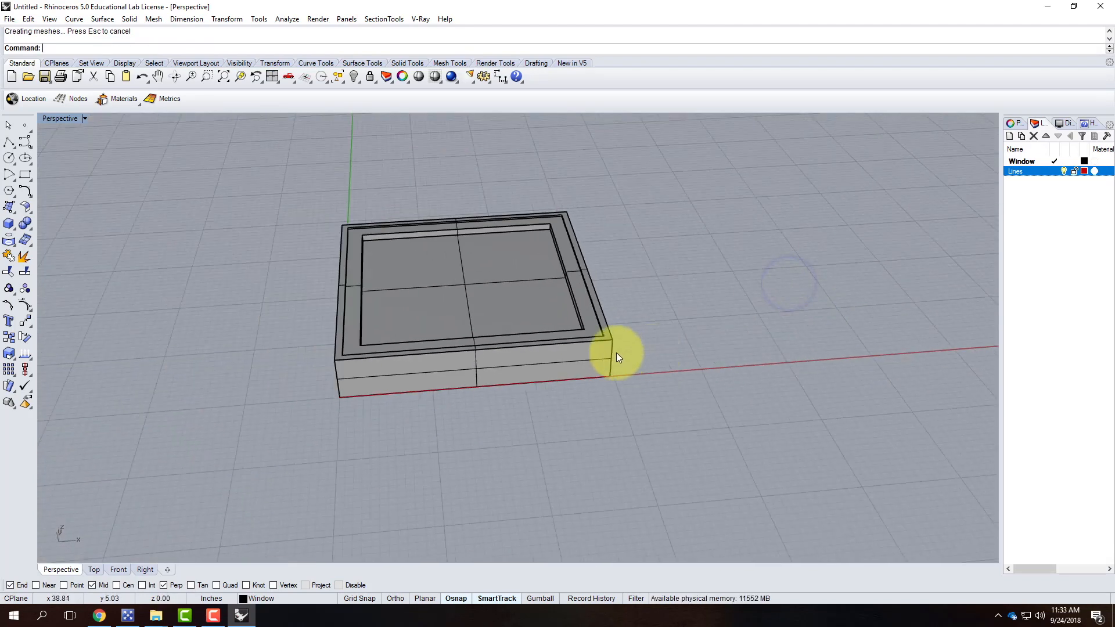
pyautogui.scroll(3, 478, 297)
pyautogui.click(478, 298)
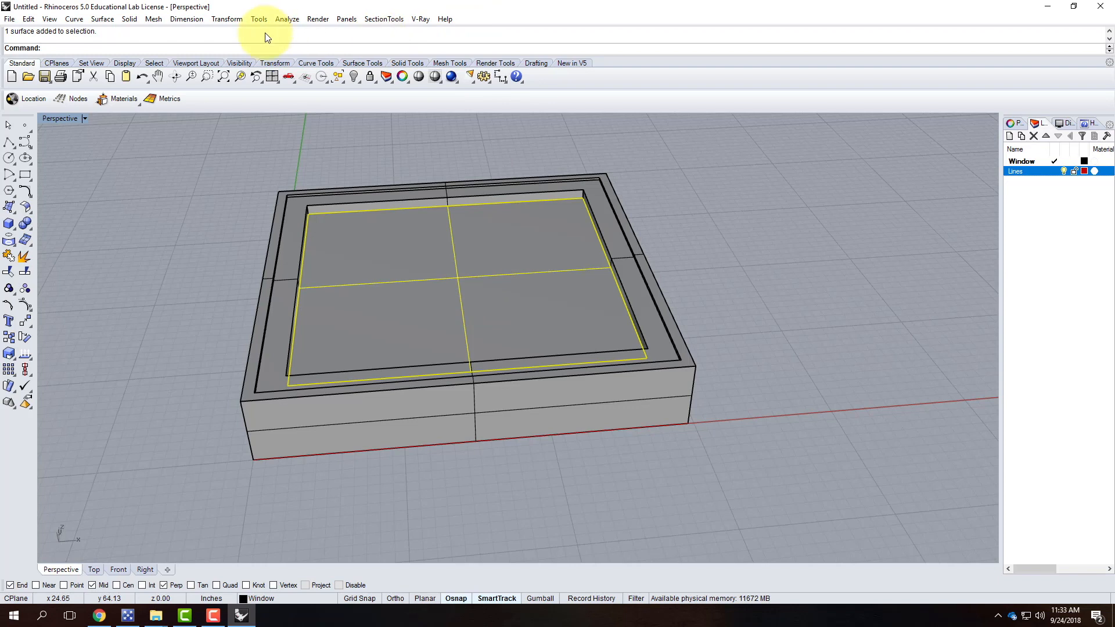
pyautogui.click(106, 20)
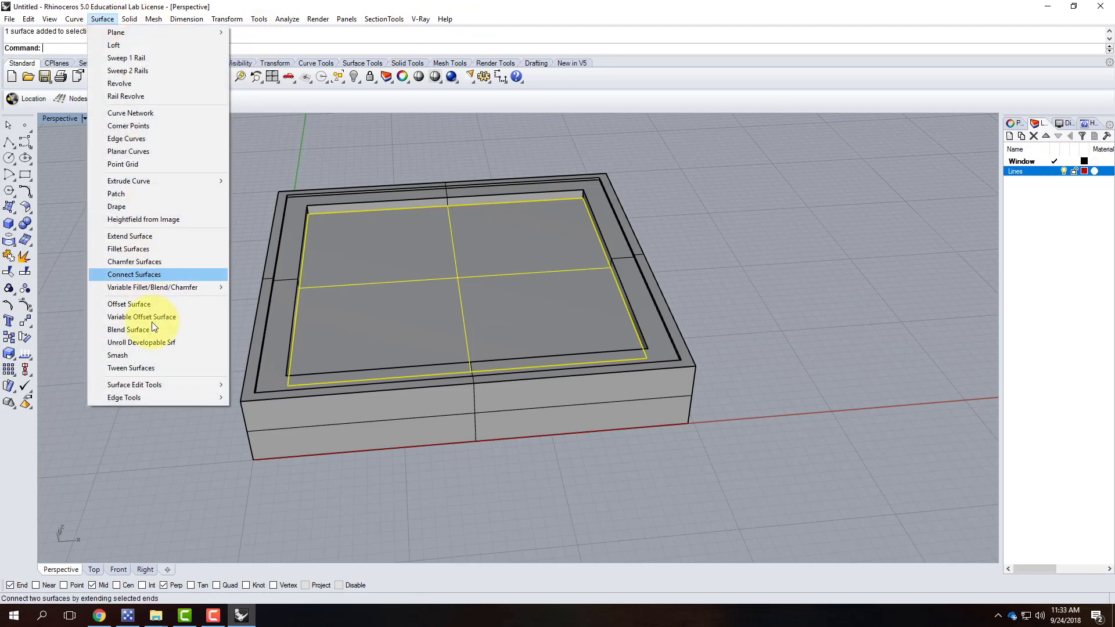
pyautogui.click(144, 306)
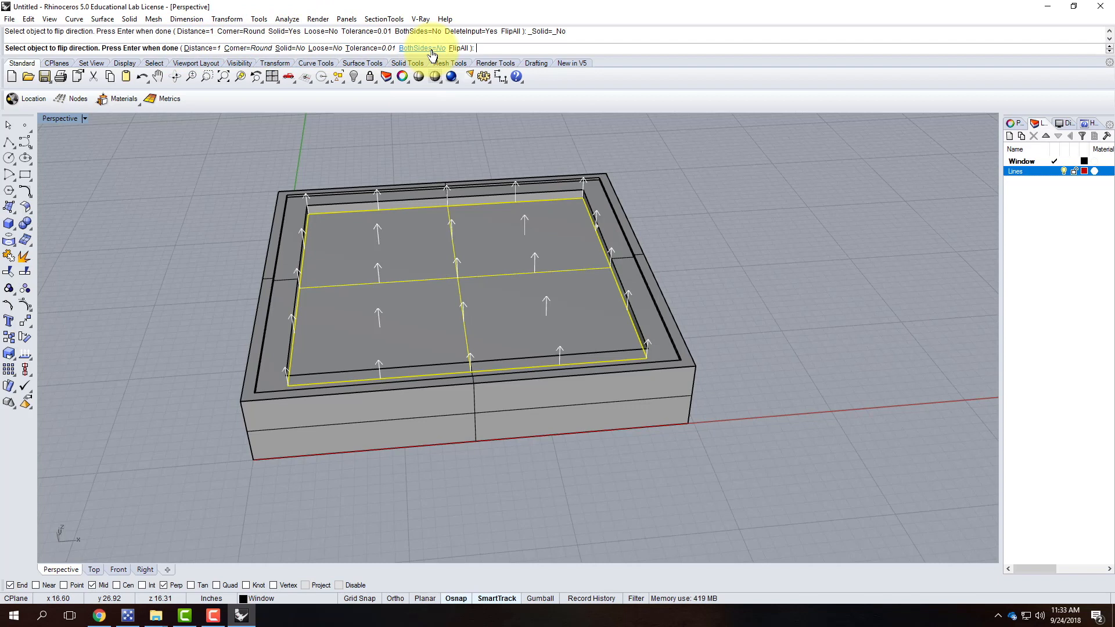
pyautogui.click(429, 49)
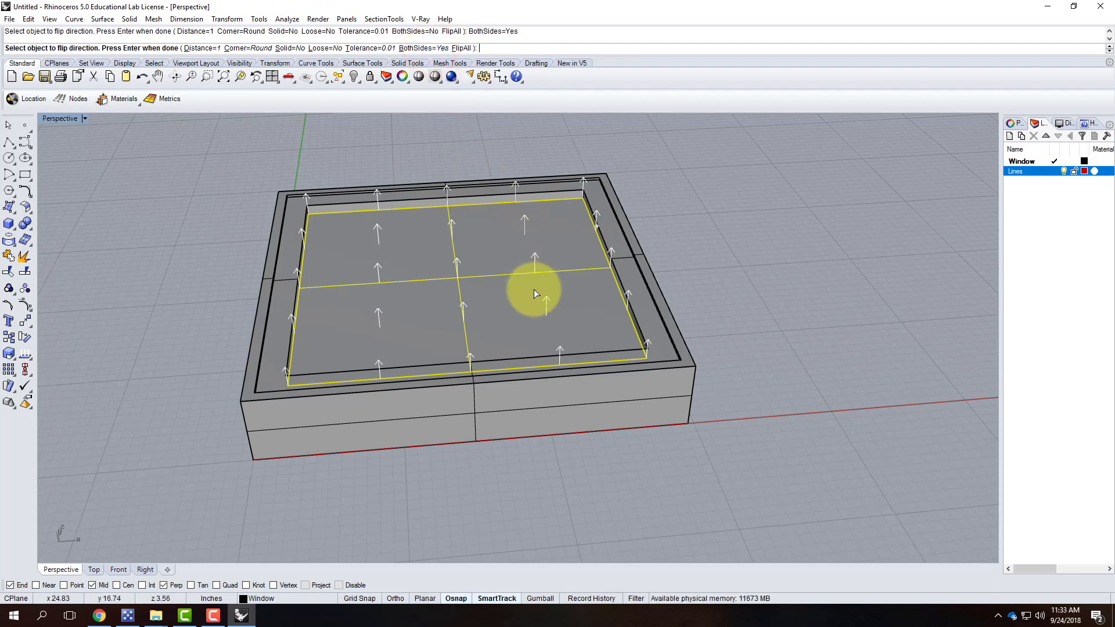
pyautogui.click(197, 49)
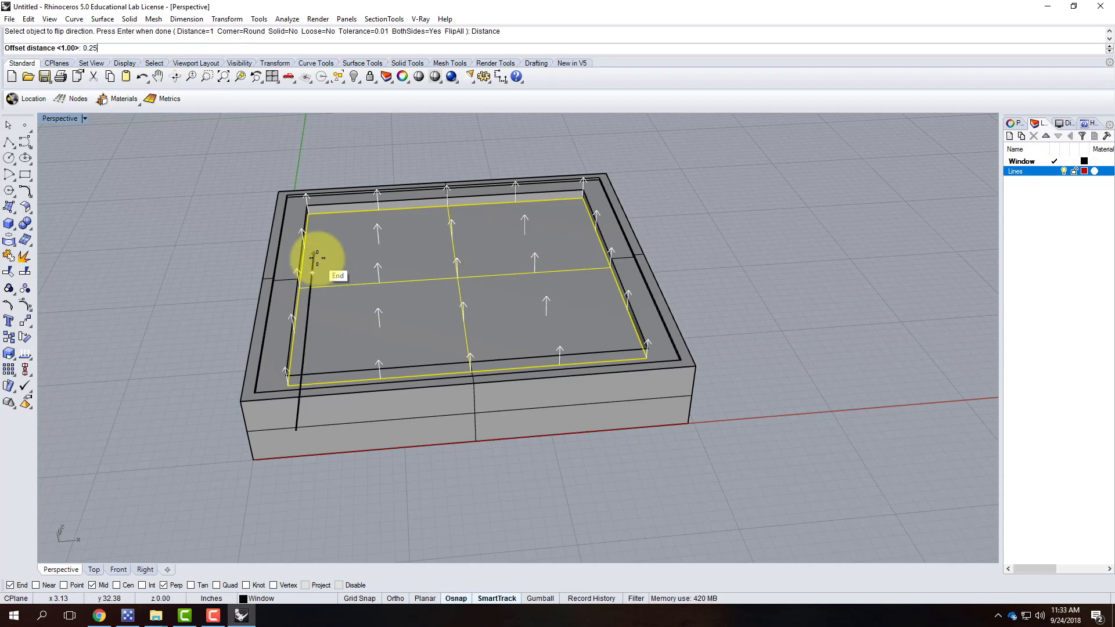
pyautogui.press('Return')
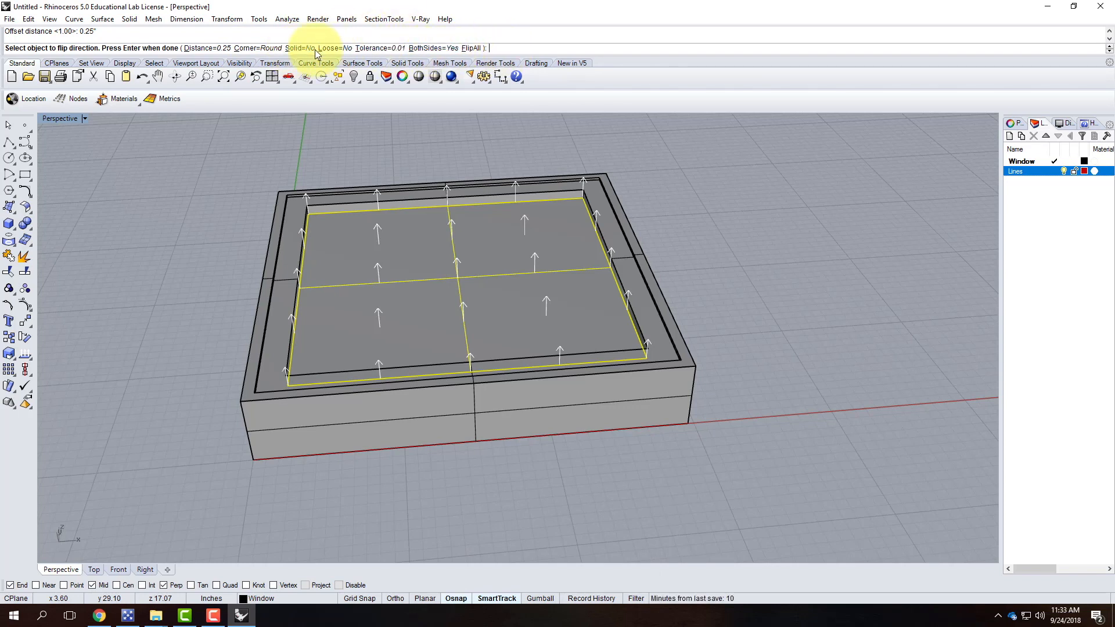
pyautogui.press('Return')
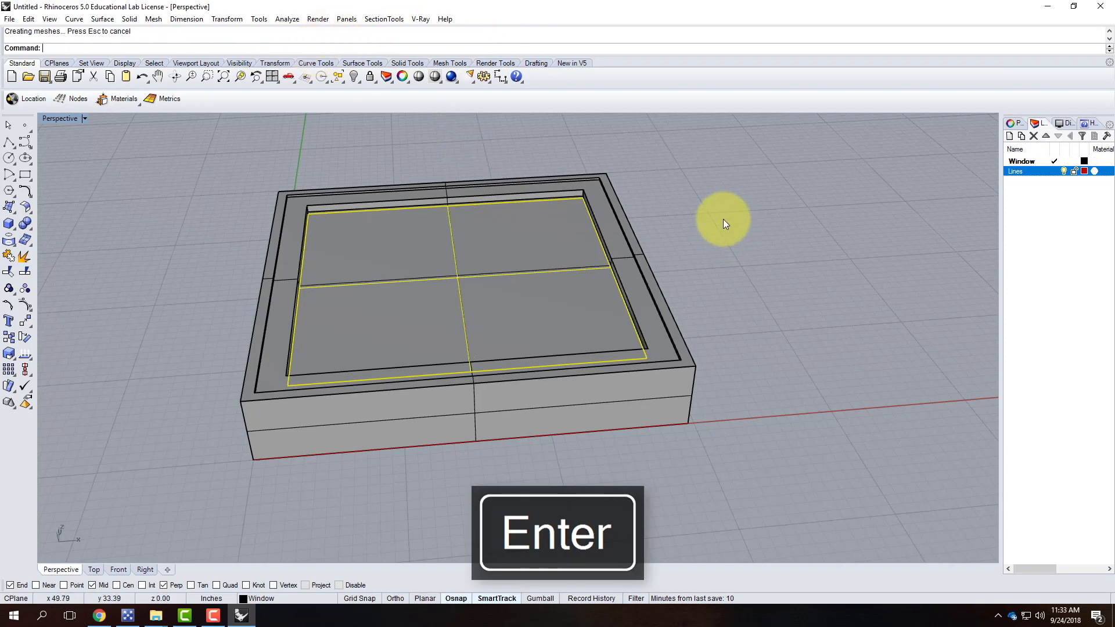
pyautogui.click(746, 221)
# Set the Perspective viewport to Ghosted display and inspect the window's inside from several angles.
pyautogui.moveTo(759, 277); pyautogui.dragTo(518, 285, button='right')
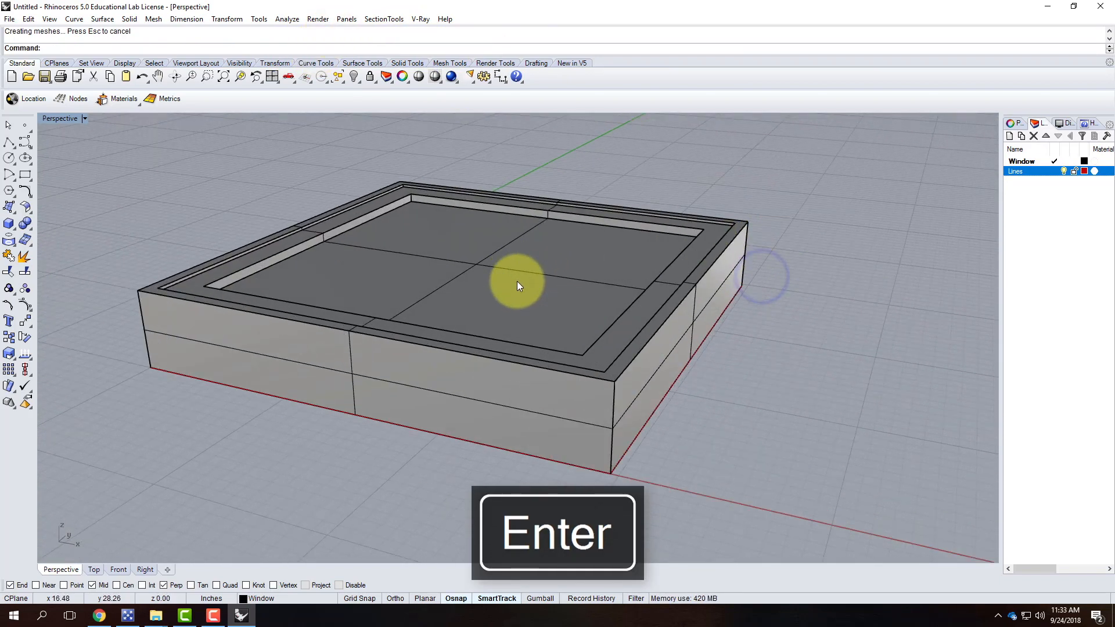
pyautogui.click(86, 118)
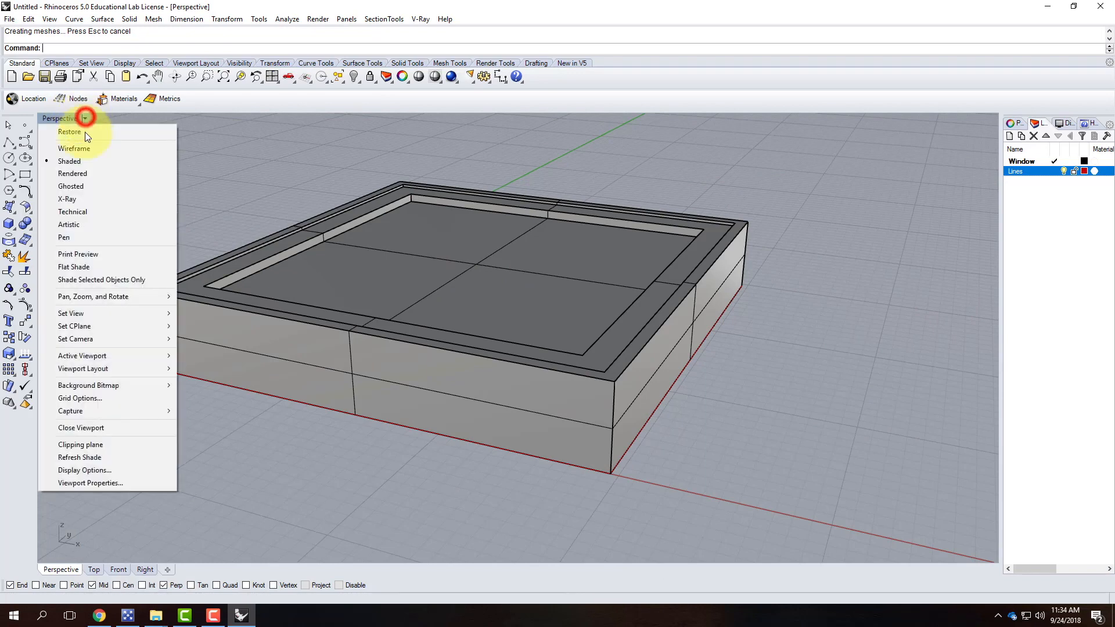
pyautogui.click(81, 187)
pyautogui.moveTo(557, 264); pyautogui.dragTo(500, 262, button='right')
pyautogui.scroll(5, 408, 180)
pyautogui.moveTo(388, 301); pyautogui.dragTo(386, 350, button='right')
pyautogui.scroll(-4, 179, 348)
pyautogui.scroll(-8, 407, 301)
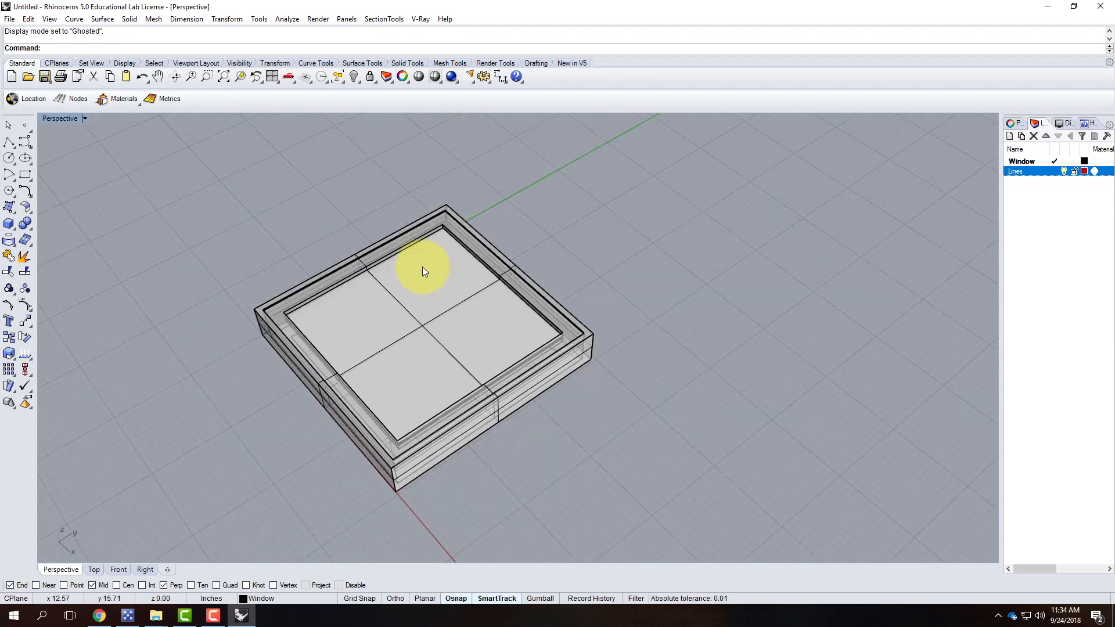
# Delete the original middle glass surface between the two offset surfaces at the inner frame's corner.
pyautogui.scroll(11, 443, 228)
pyautogui.scroll(5, 443, 228)
pyautogui.click(435, 252)
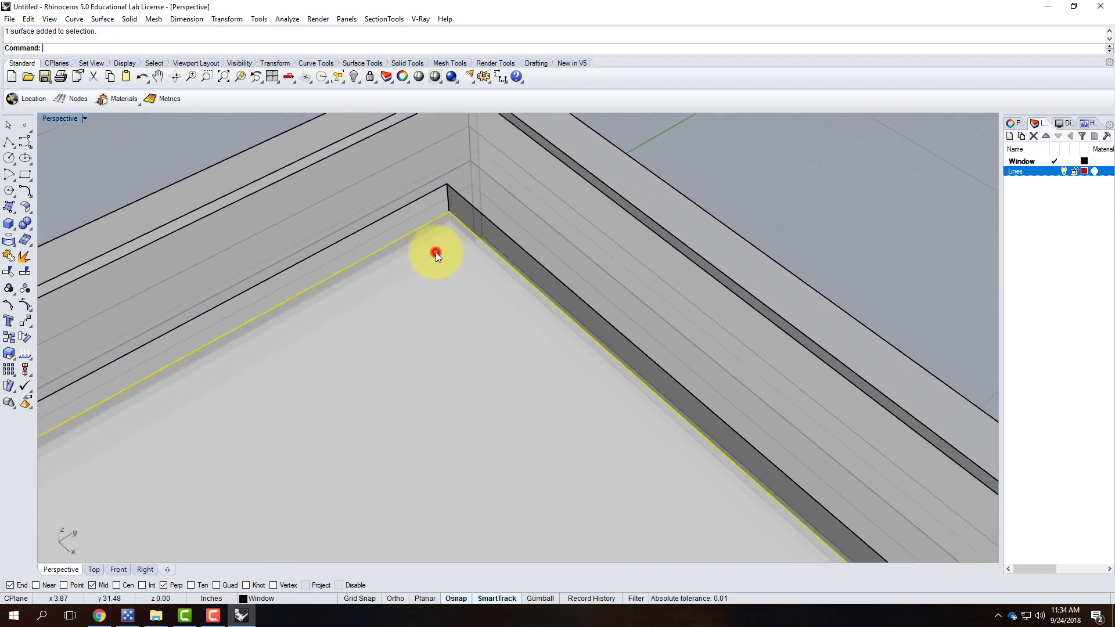
pyautogui.click(472, 244)
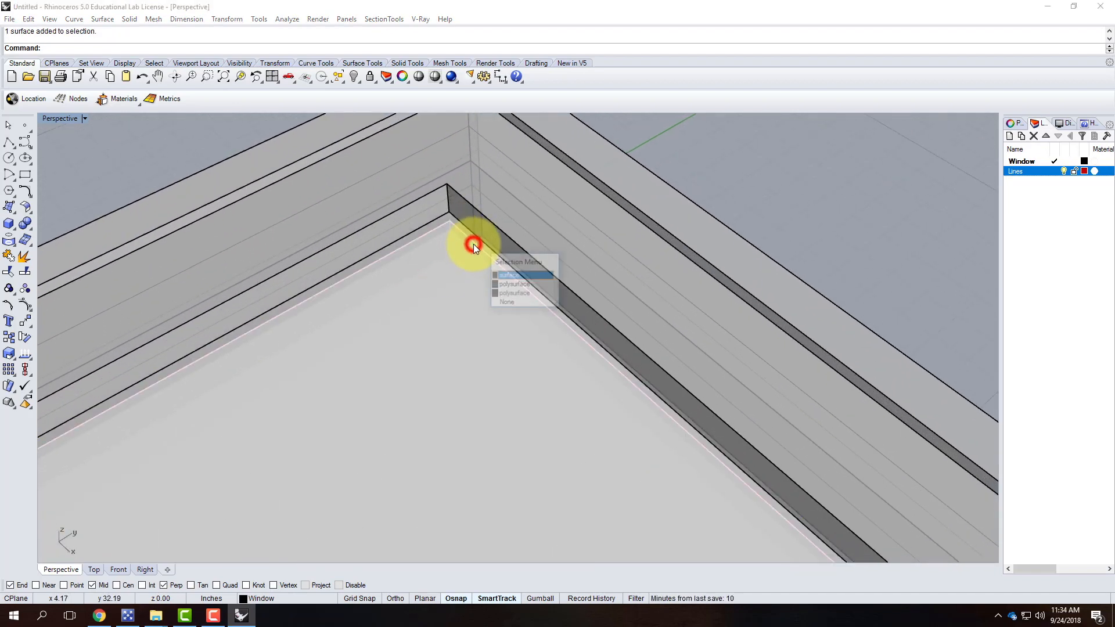
pyautogui.click(479, 258)
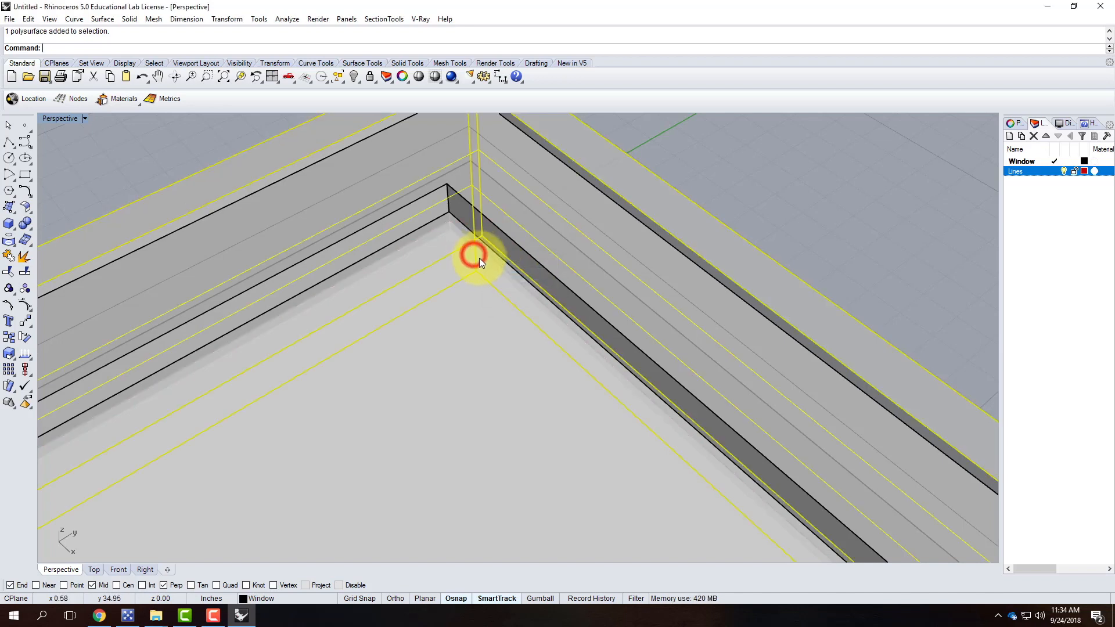
pyautogui.click(486, 255)
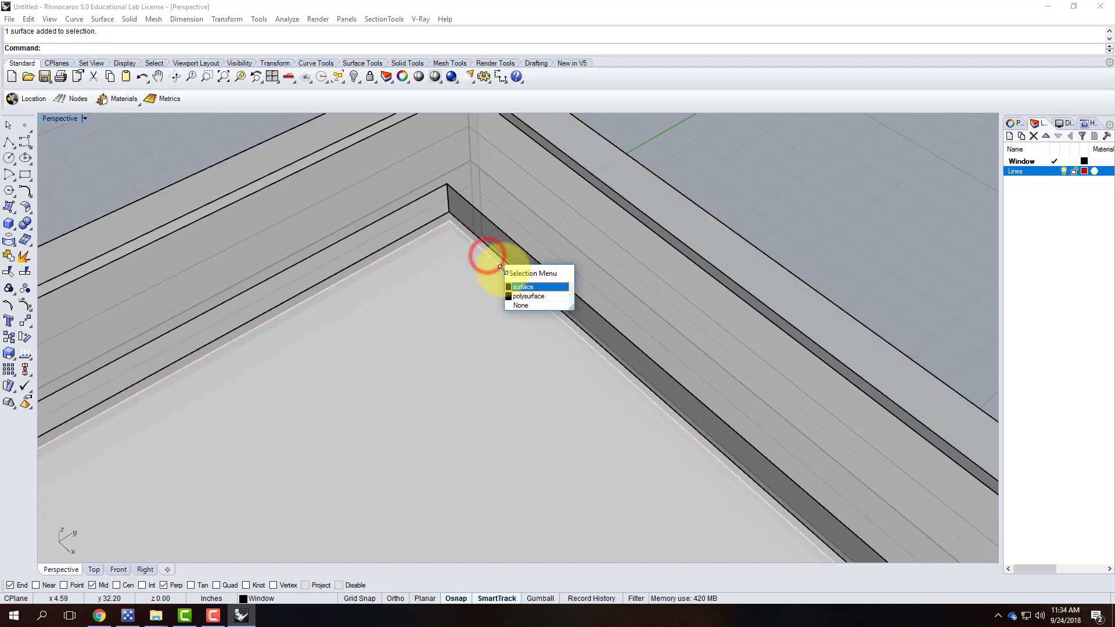
pyautogui.click(521, 285)
pyautogui.press('Delete')
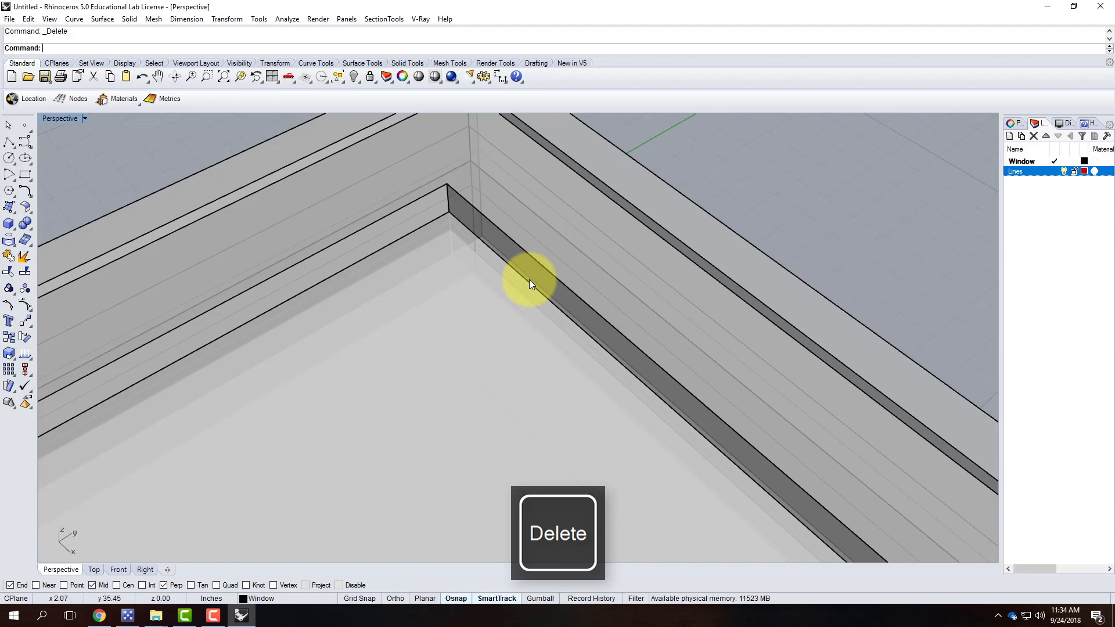
# Examine the remaining glass surfaces inside the frame by selecting them individually.
pyautogui.scroll(-10, 504, 279)
pyautogui.scroll(-3, 477, 266)
pyautogui.moveTo(480, 356); pyautogui.dragTo(480, 309, button='right')
pyautogui.click(472, 316)
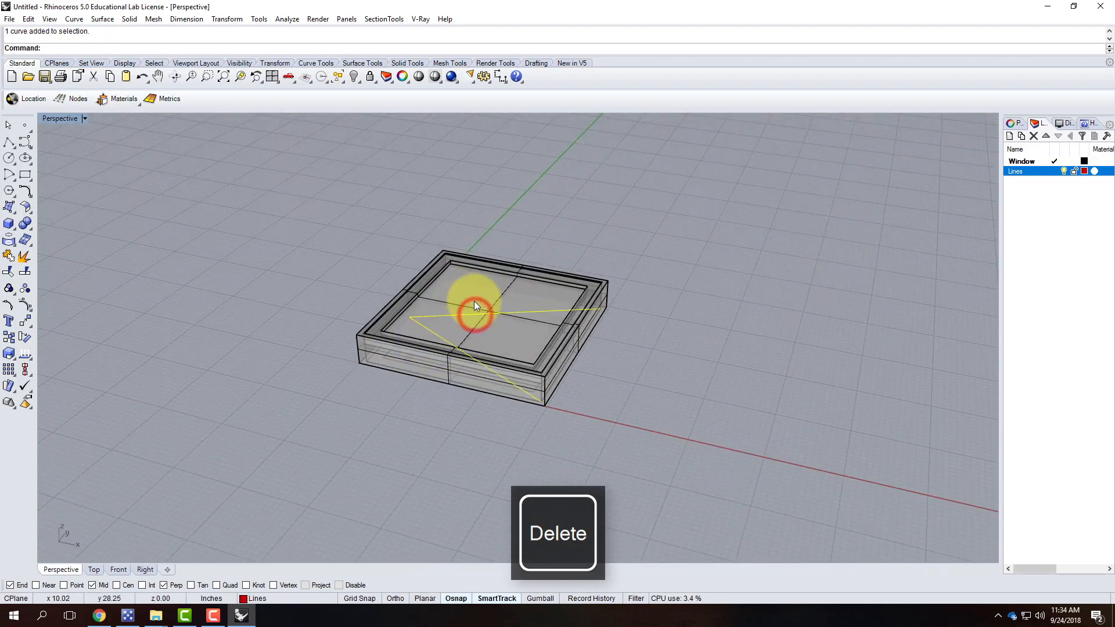
pyautogui.scroll(10, 473, 300)
pyautogui.click(479, 301)
pyautogui.click(337, 307)
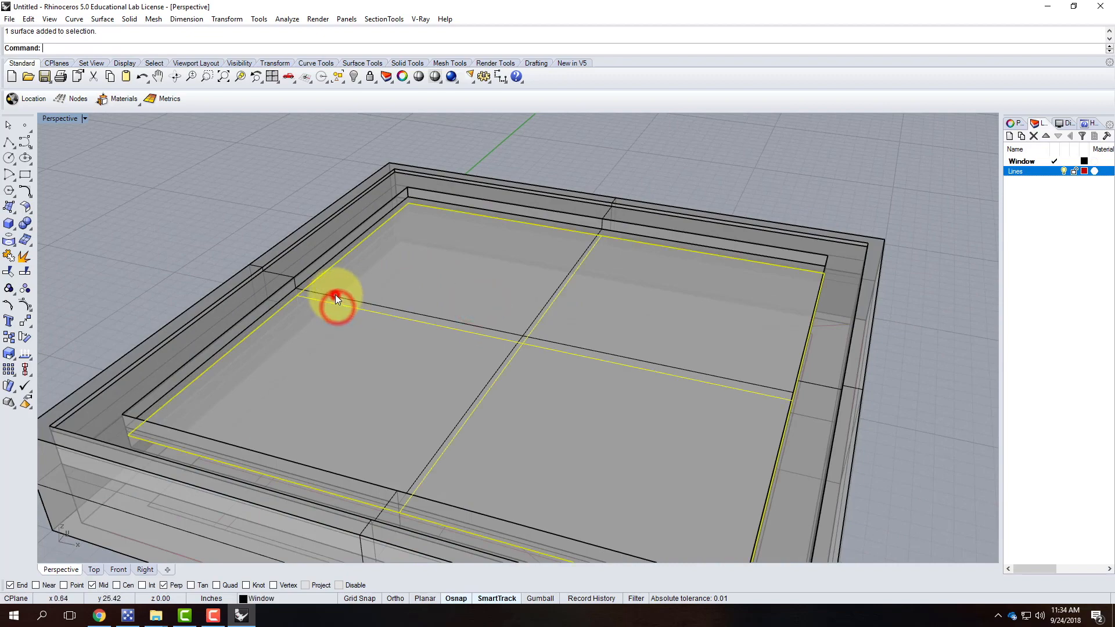
pyautogui.click(337, 295)
pyautogui.click(348, 316)
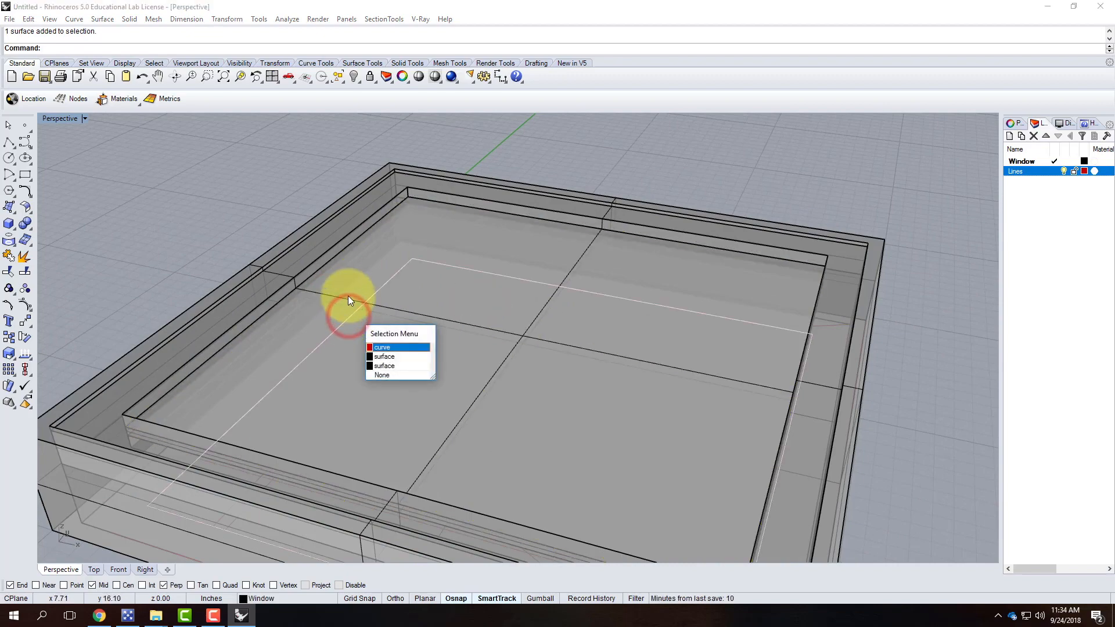
pyautogui.click(159, 233)
# Examine the muntin guide lines and the glass surface from the underside of the window.
pyautogui.moveTo(503, 361); pyautogui.dragTo(583, 375, button='right')
pyautogui.scroll(-5, 580, 371)
pyautogui.moveTo(682, 418); pyautogui.dragTo(659, 285, button='right')
pyautogui.scroll(8, 596, 235)
pyautogui.click(596, 239)
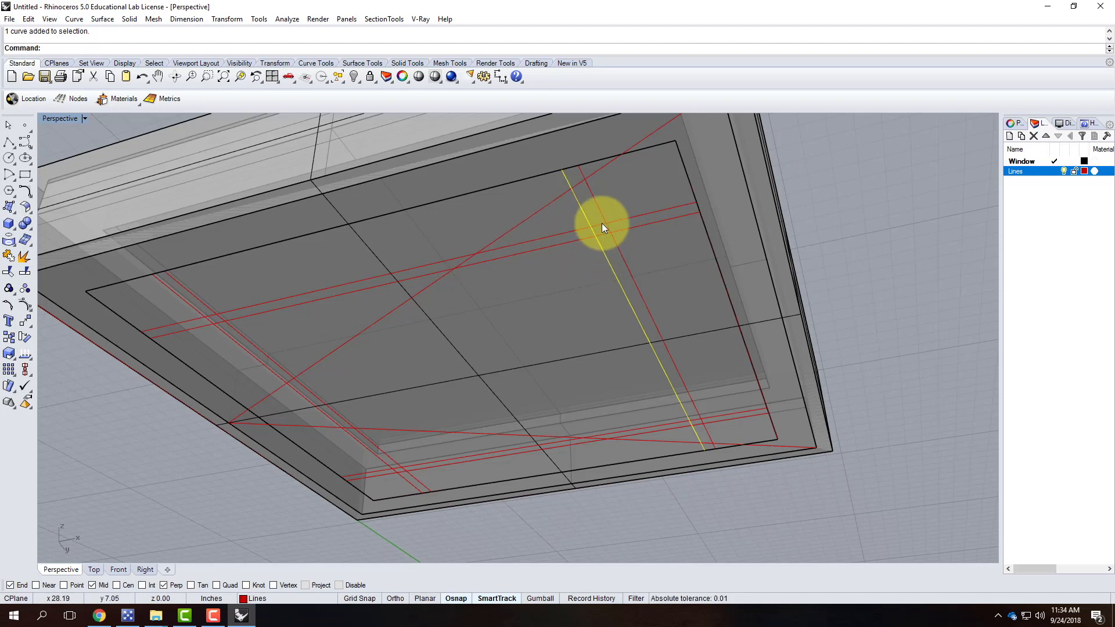
pyautogui.moveTo(603, 222)
pyautogui.mouseDown(button='right')
pyautogui.moveTo(622, 201)
pyautogui.moveTo(607, 209)
pyautogui.mouseUp(button='right')
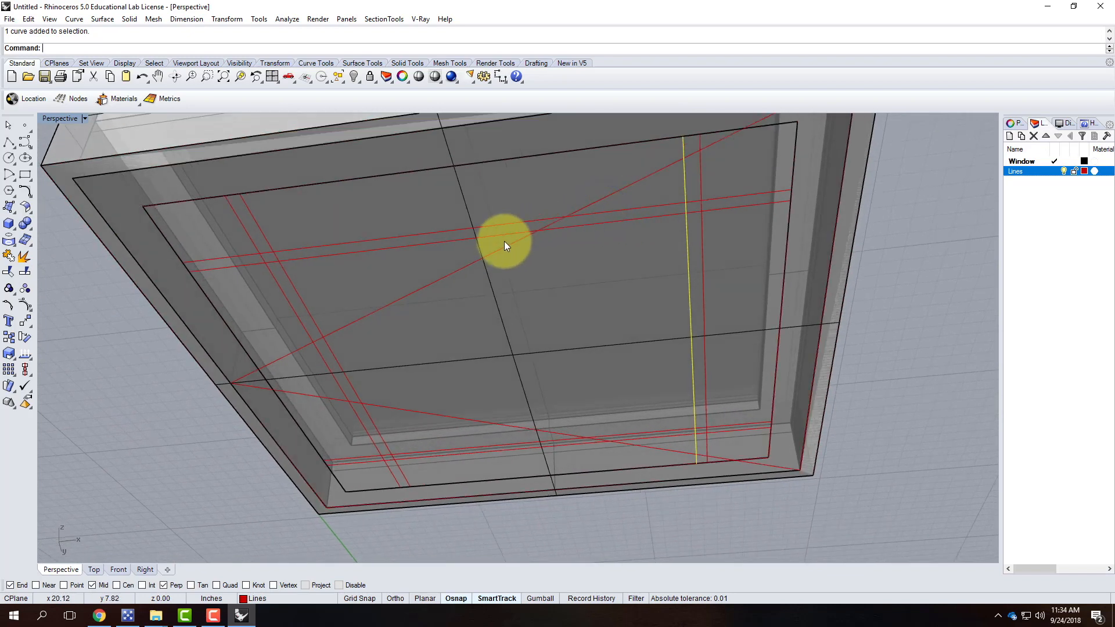
pyautogui.click(304, 235)
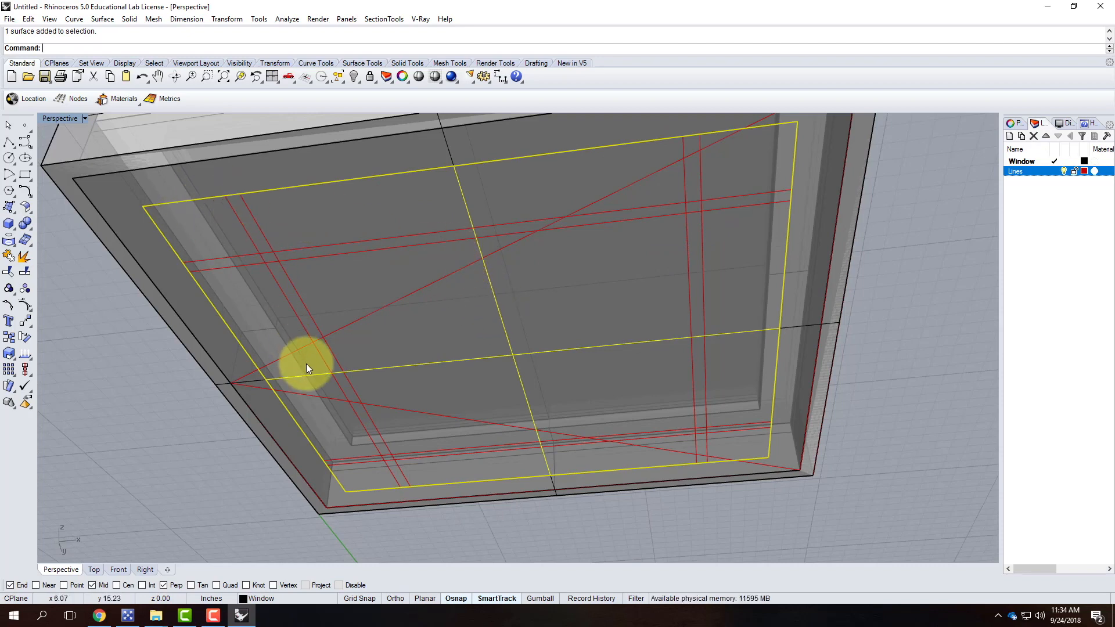
# Try to build a muntin box along the line pair nearest the origin with height equal to width, and undo it.
pyautogui.moveTo(231, 218); pyautogui.dragTo(250, 231, button='right')
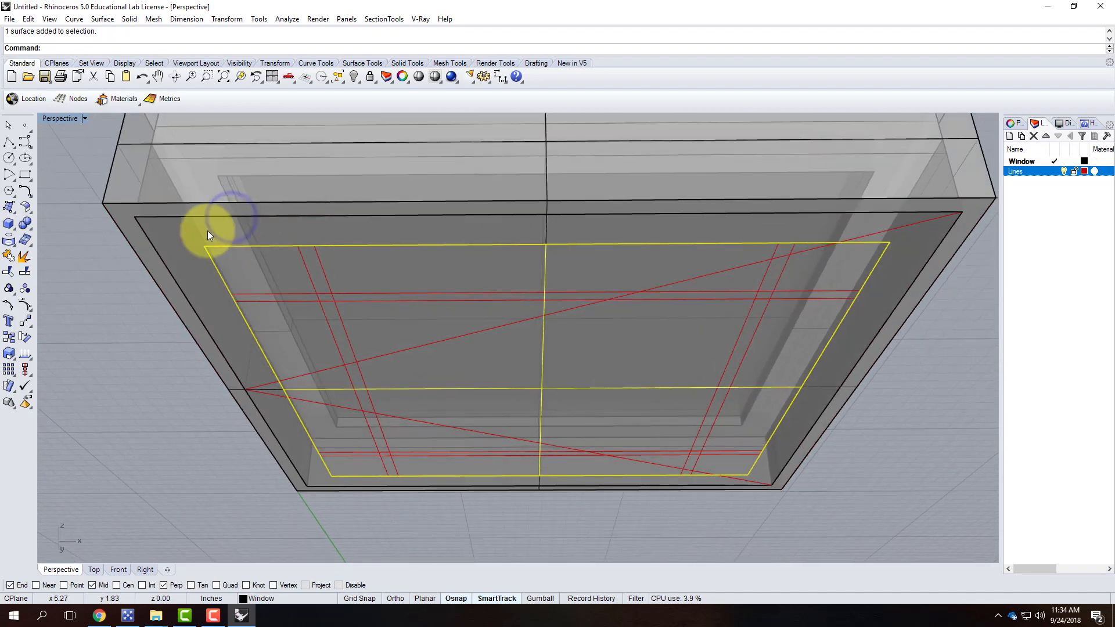
pyautogui.click(9, 226)
pyautogui.click(297, 247)
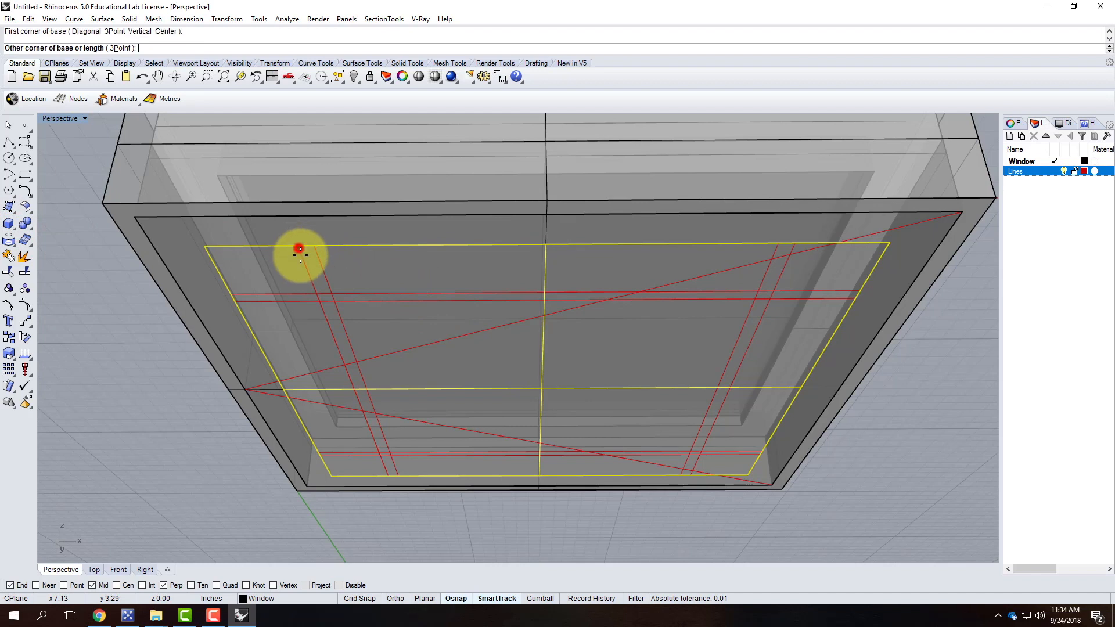
pyautogui.click(394, 476)
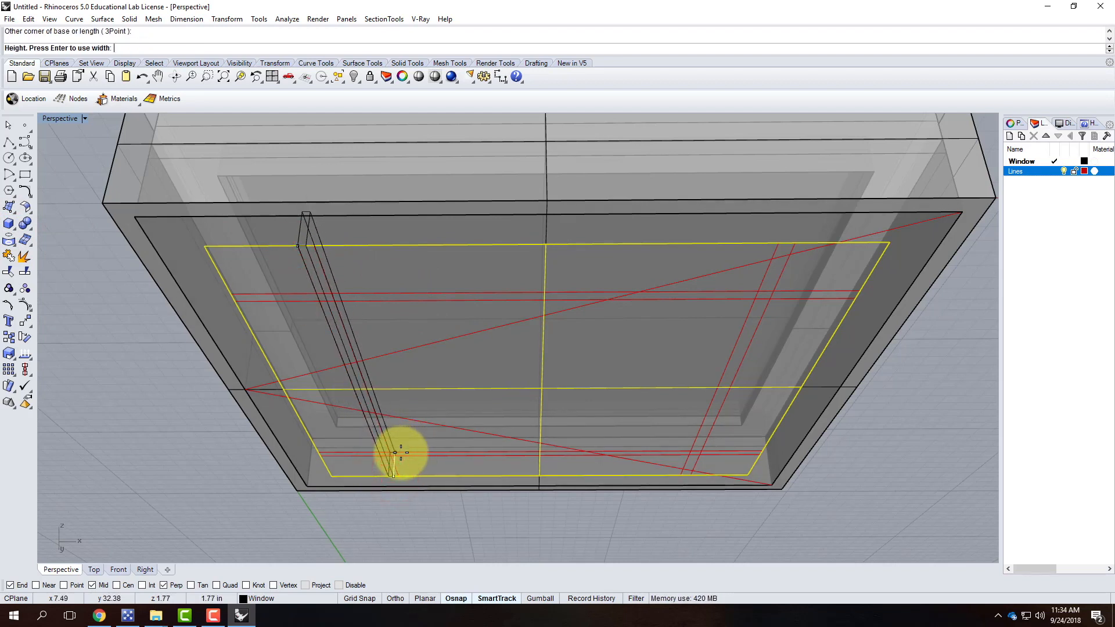
pyautogui.press('Return')
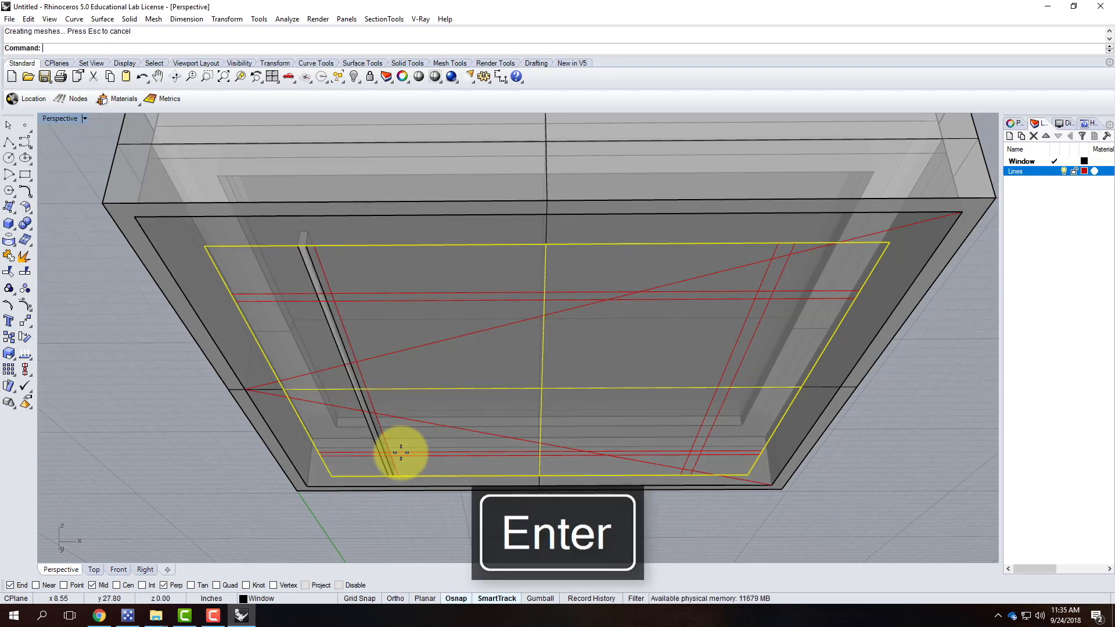
pyautogui.click(377, 445)
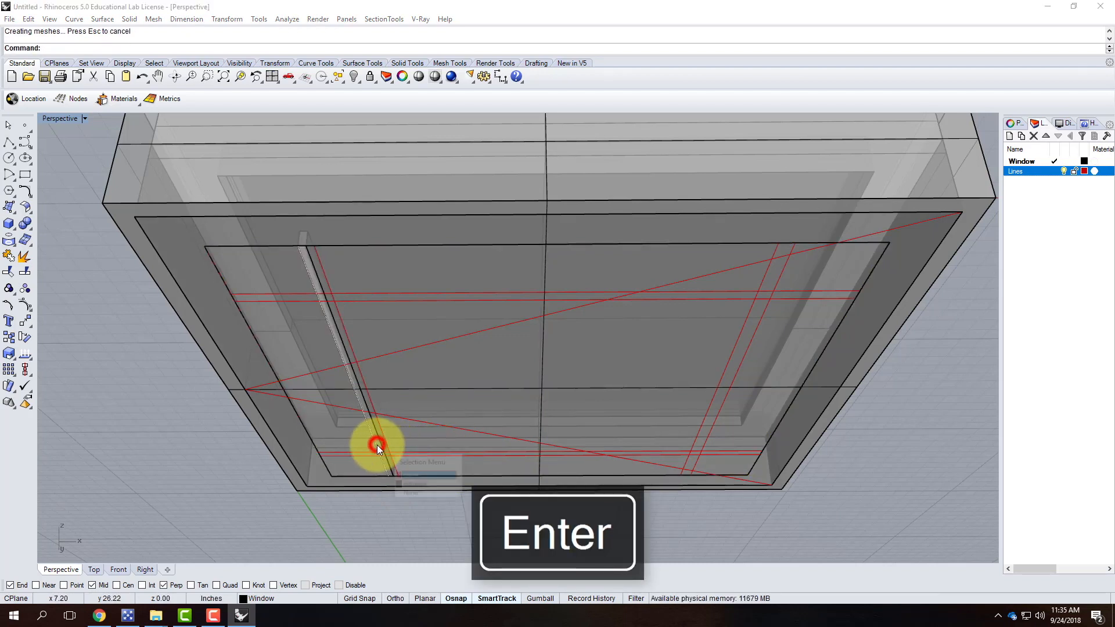
pyautogui.press('Escape')
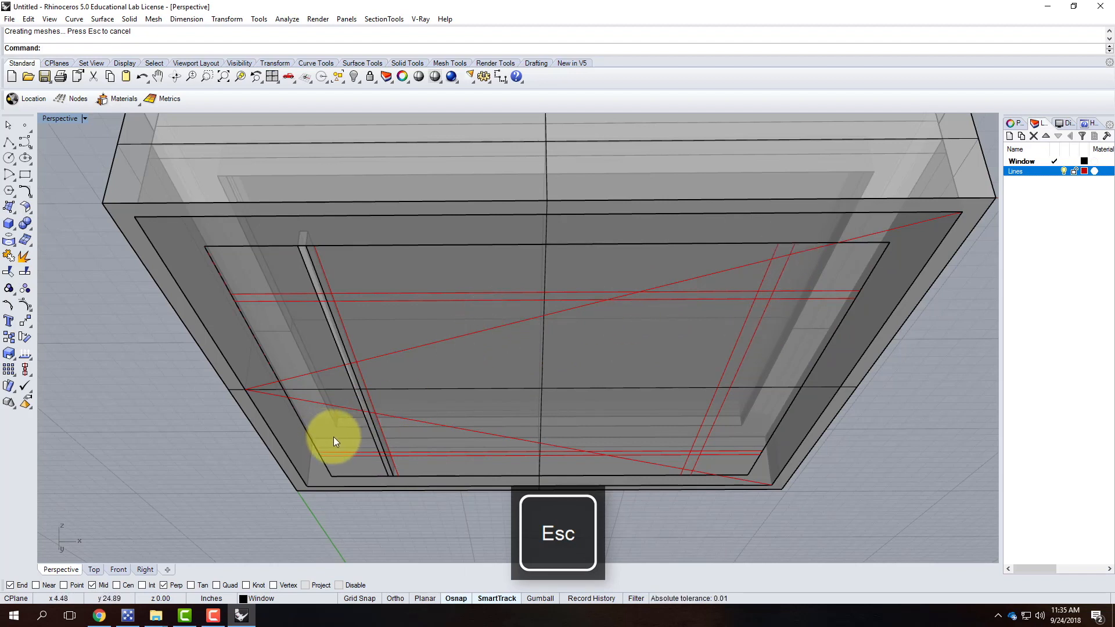
pyautogui.hotkey('ctrl', 'z')
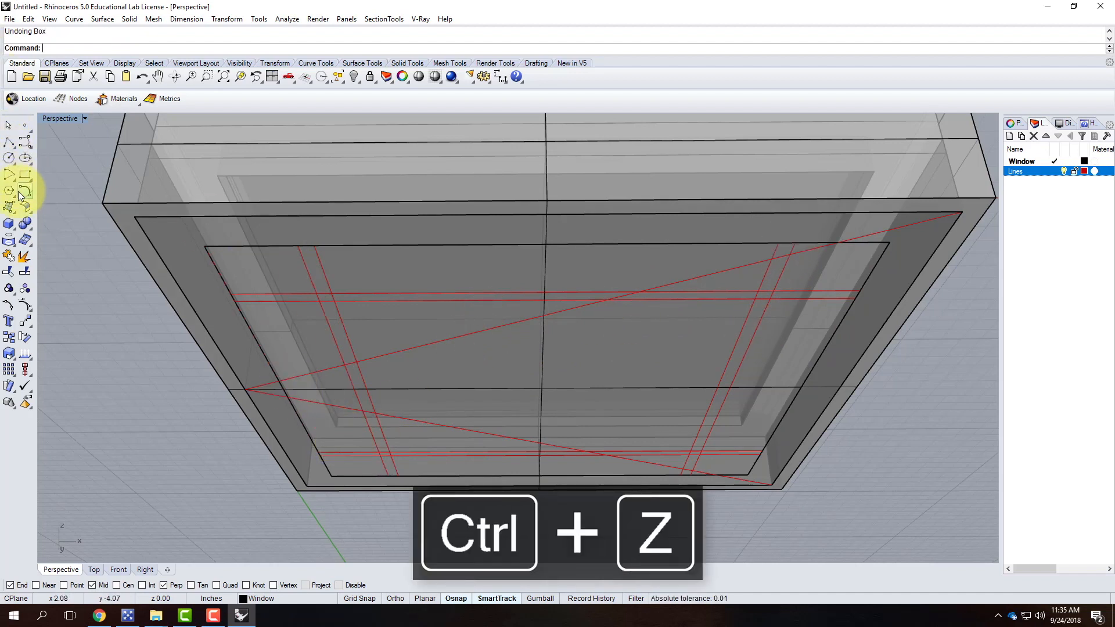
# Create a muntin box between opposite ends of the full line pair nearest the origin, with its height equal to its width.
pyautogui.click(8, 223)
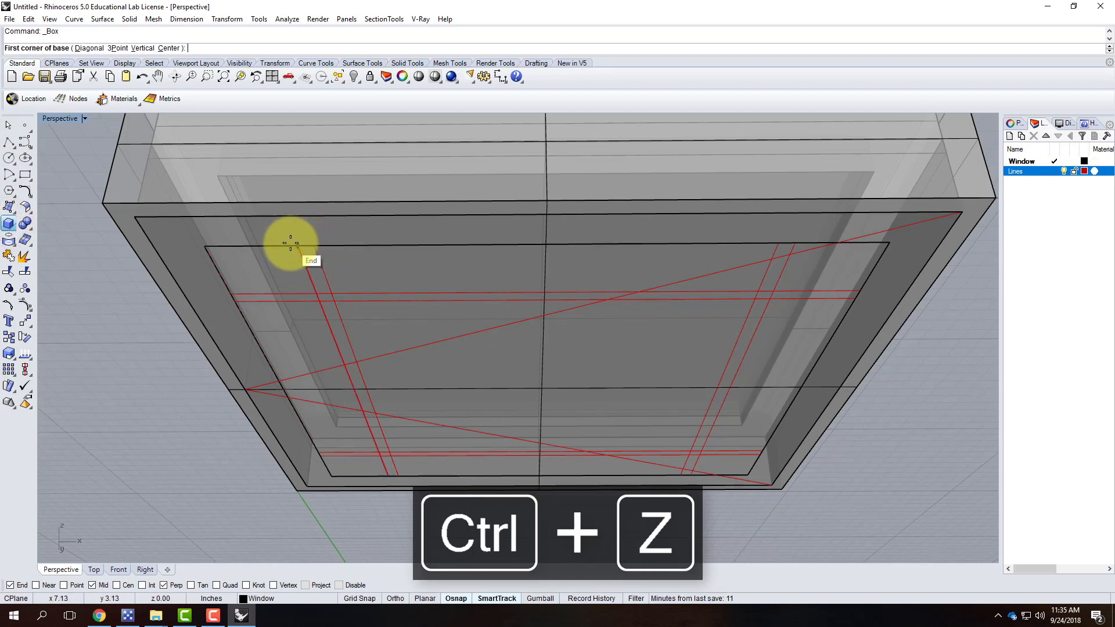
pyautogui.click(292, 243)
pyautogui.click(397, 474)
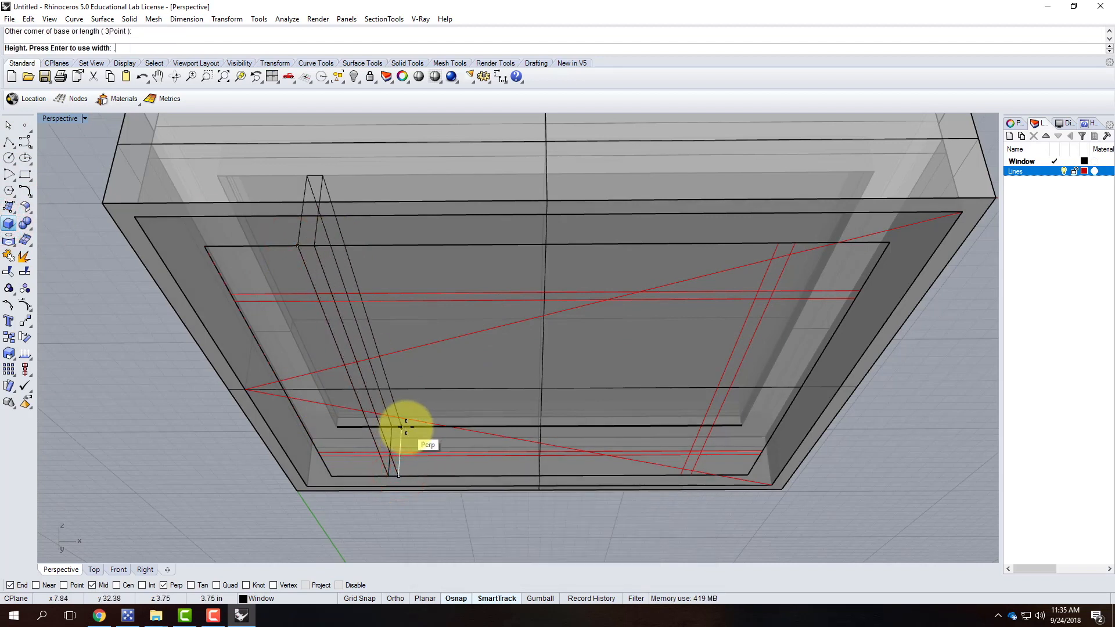
pyautogui.press('Return')
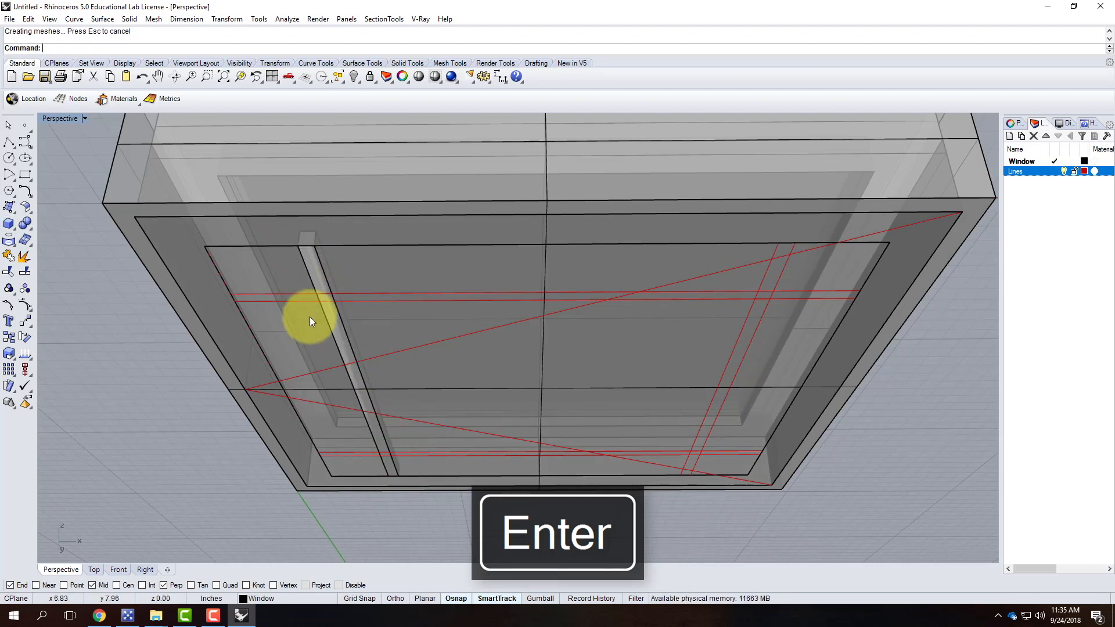
pyautogui.click(331, 314)
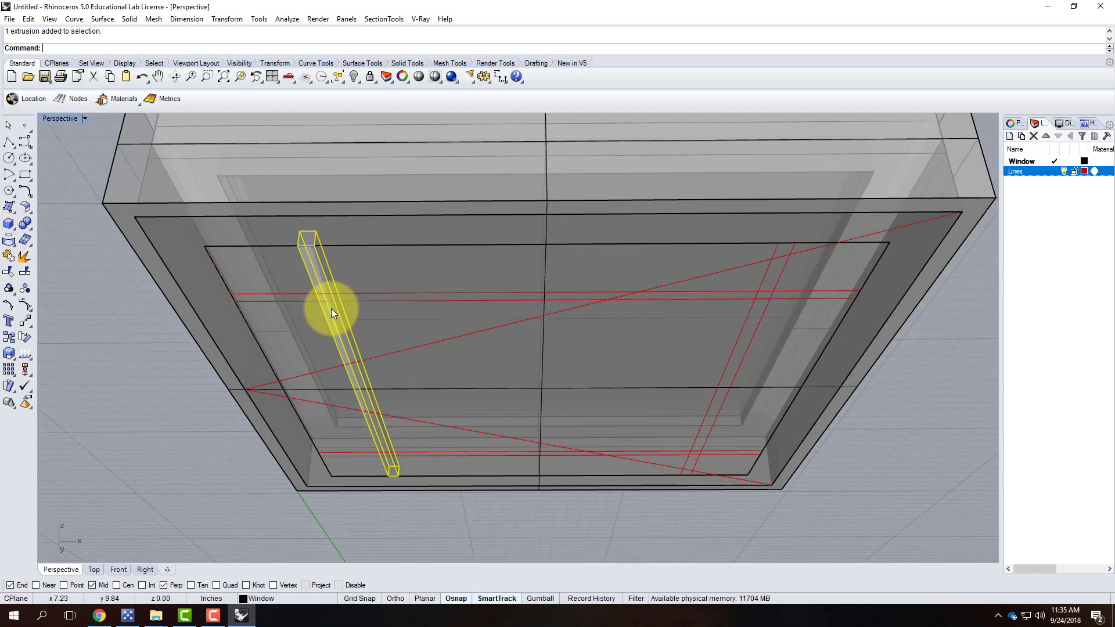
# Create a muntin box between opposite ends of the line pair parallel to the first muntin, with its height equal to its width.
pyautogui.click(10, 224)
pyautogui.click(680, 475)
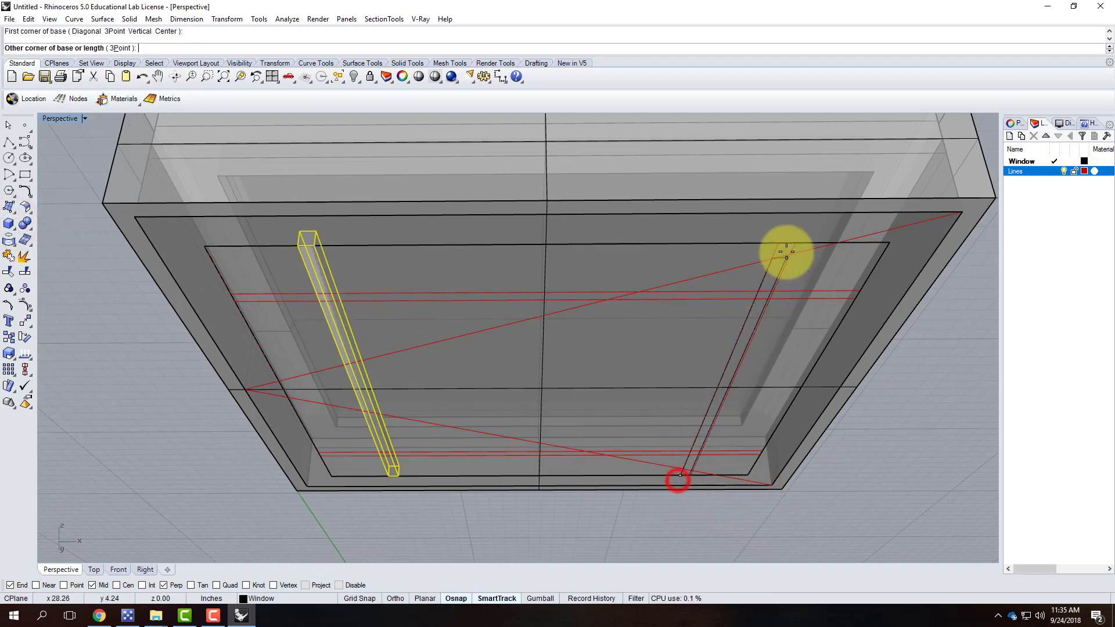
pyautogui.click(788, 243)
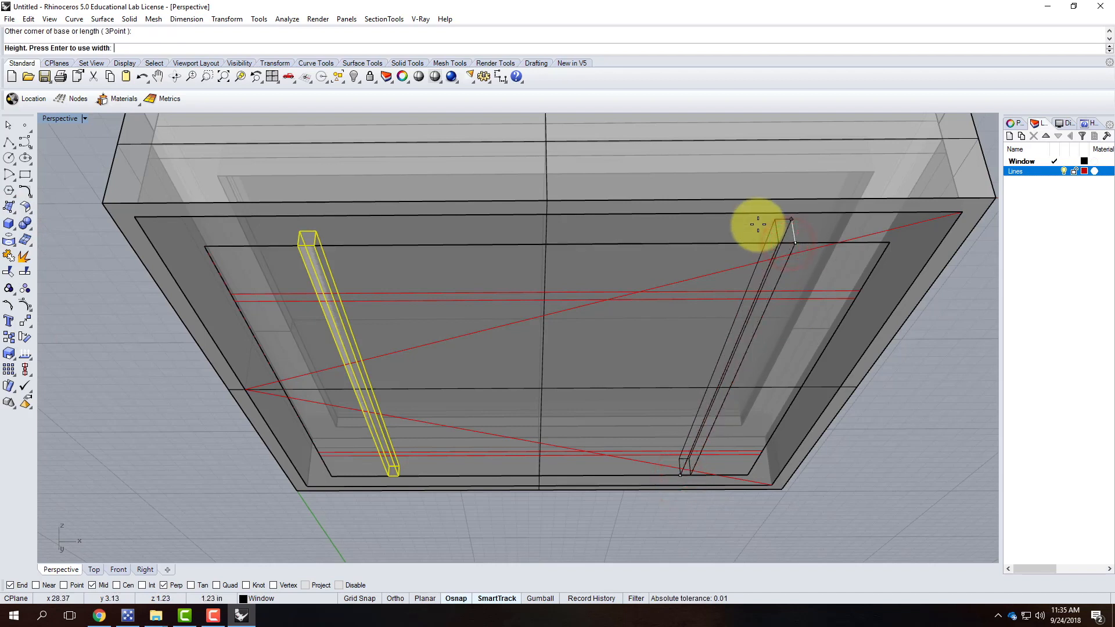
pyautogui.press('Return')
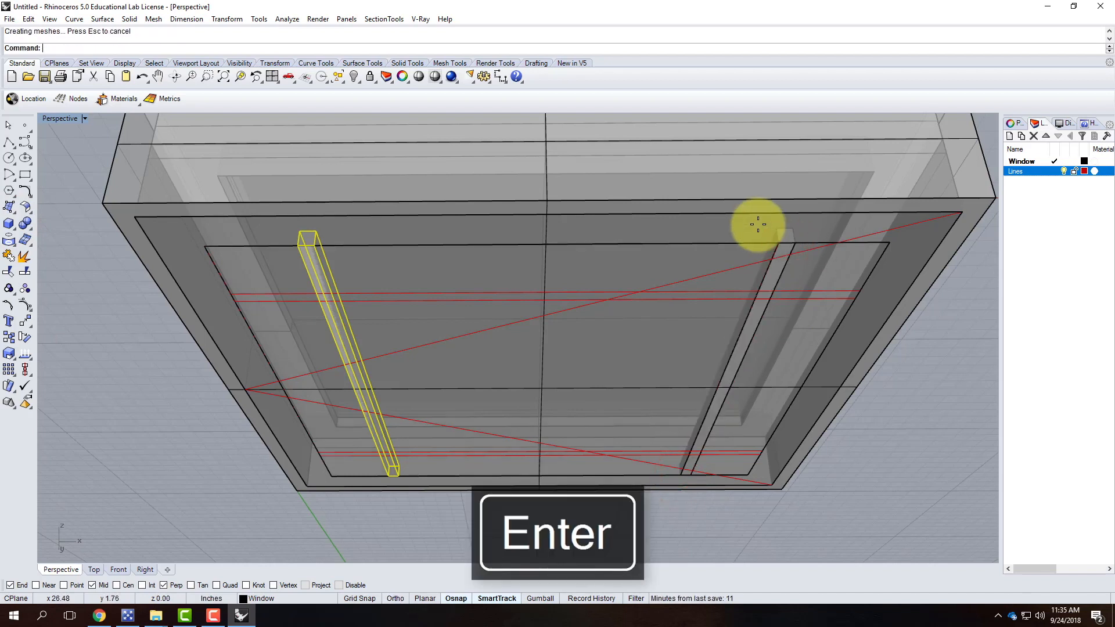
# Create a muntin box with a height of 0.75 inches between opposite ends of the crossing line pair nearer the origin.
pyautogui.press('Return')
pyautogui.click(231, 295)
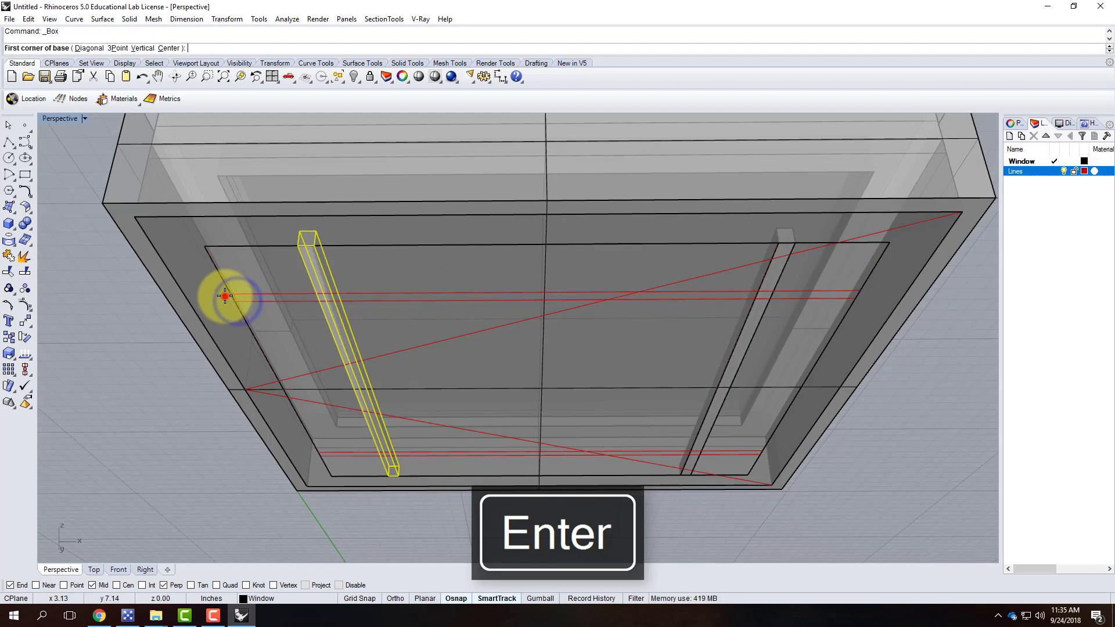
pyautogui.click(839, 296)
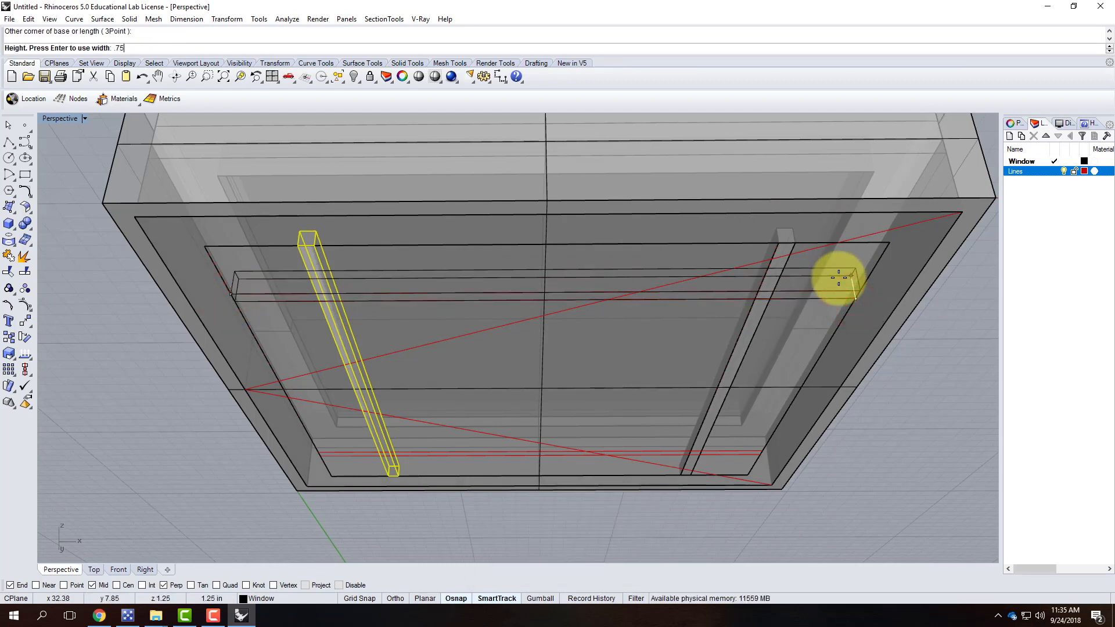
pyautogui.hotkey('shift', 'Return')
# Create a muntin box along the crossing line pair farther from the origin, with its height equal to its width.
pyautogui.press('Return')
pyautogui.click(315, 452)
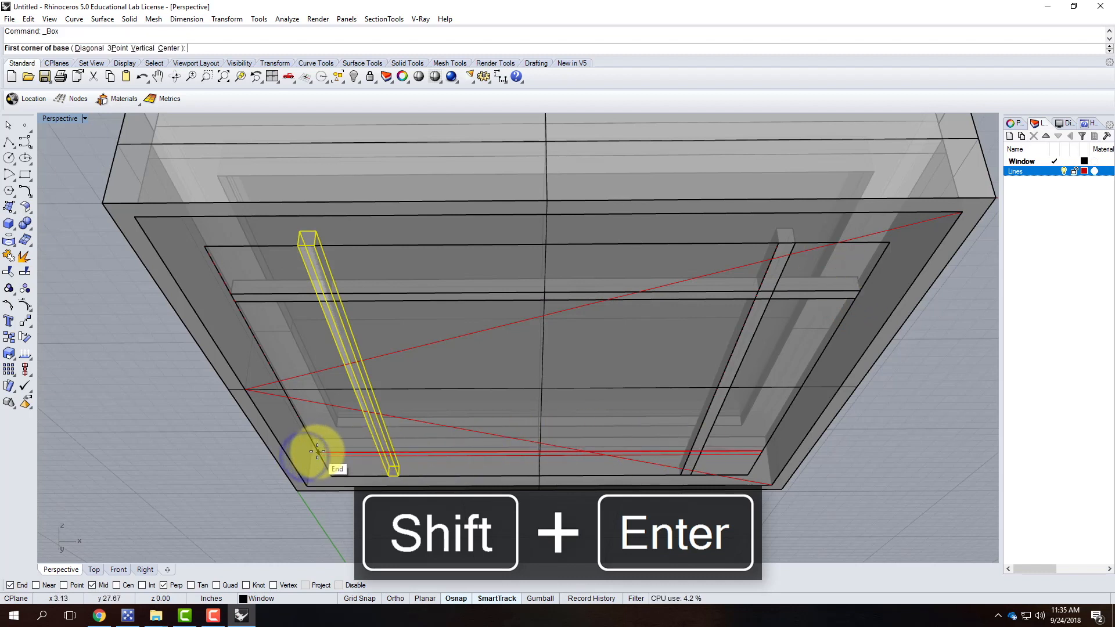
pyautogui.click(754, 456)
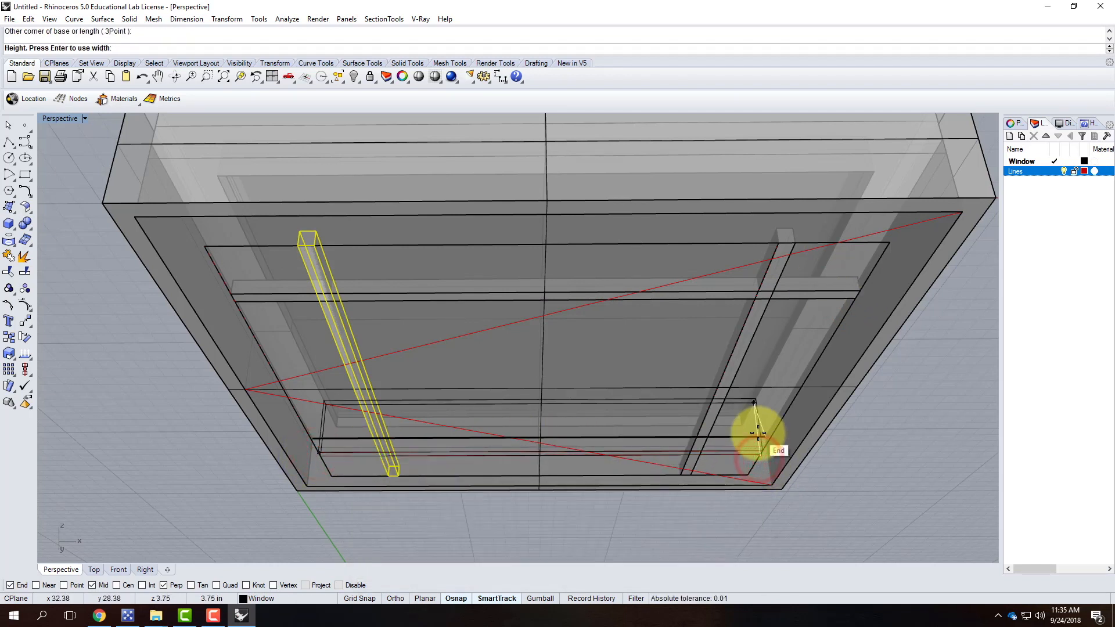
pyautogui.press('Return')
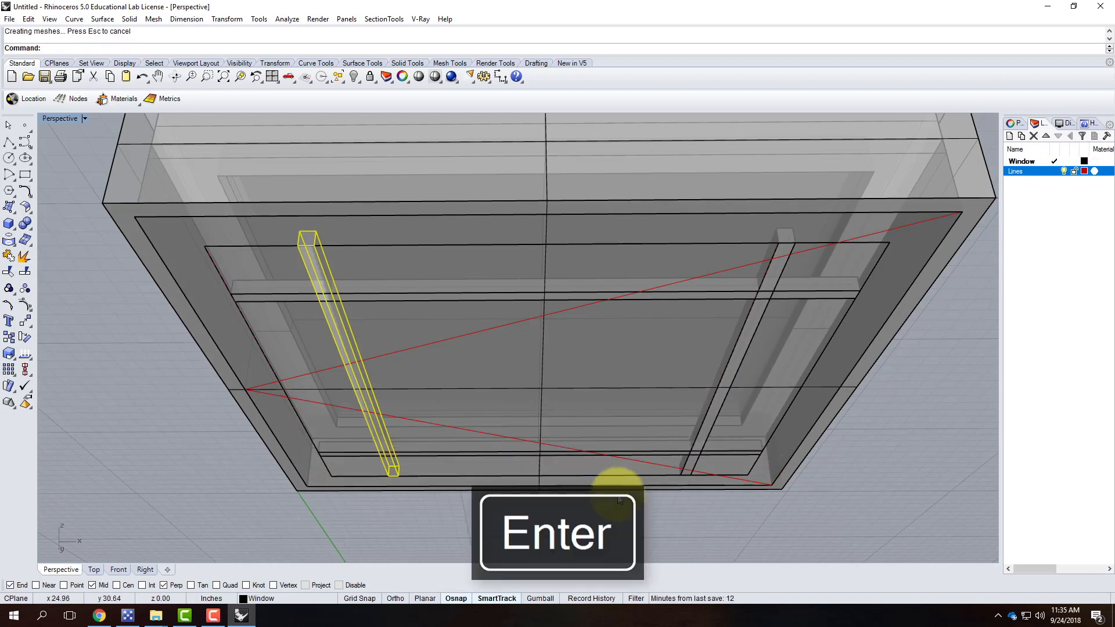
# Move all four muntin boxes together vertically, from a muntin's top corner up to the inner frame's edge at the glass.
pyautogui.click(692, 538)
pyautogui.click(685, 450)
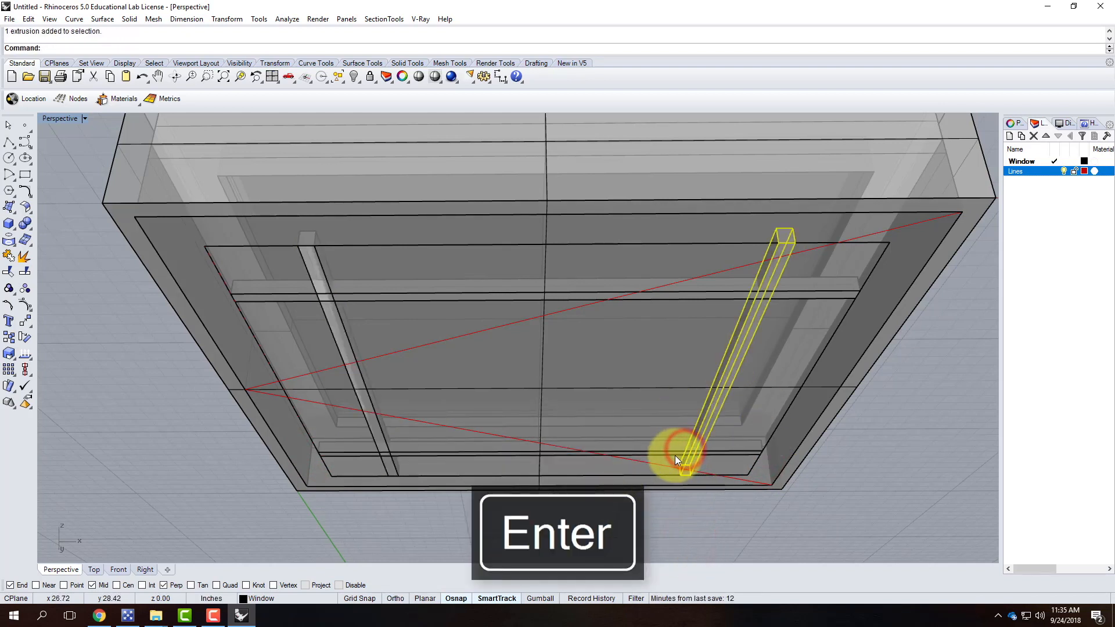
pyautogui.click(668, 453)
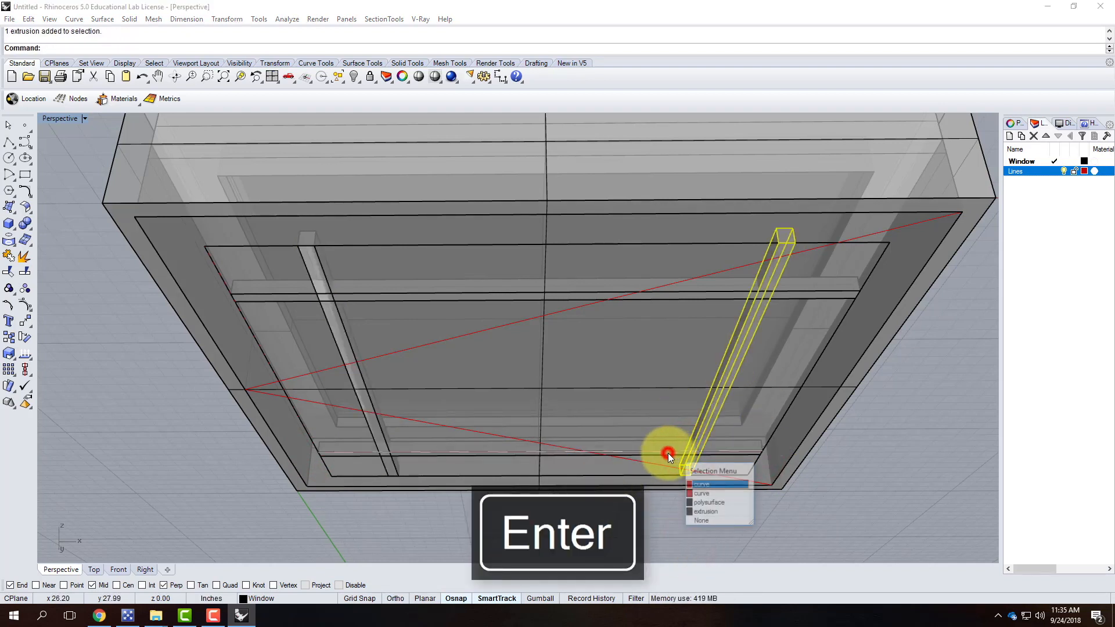
pyautogui.click(709, 509)
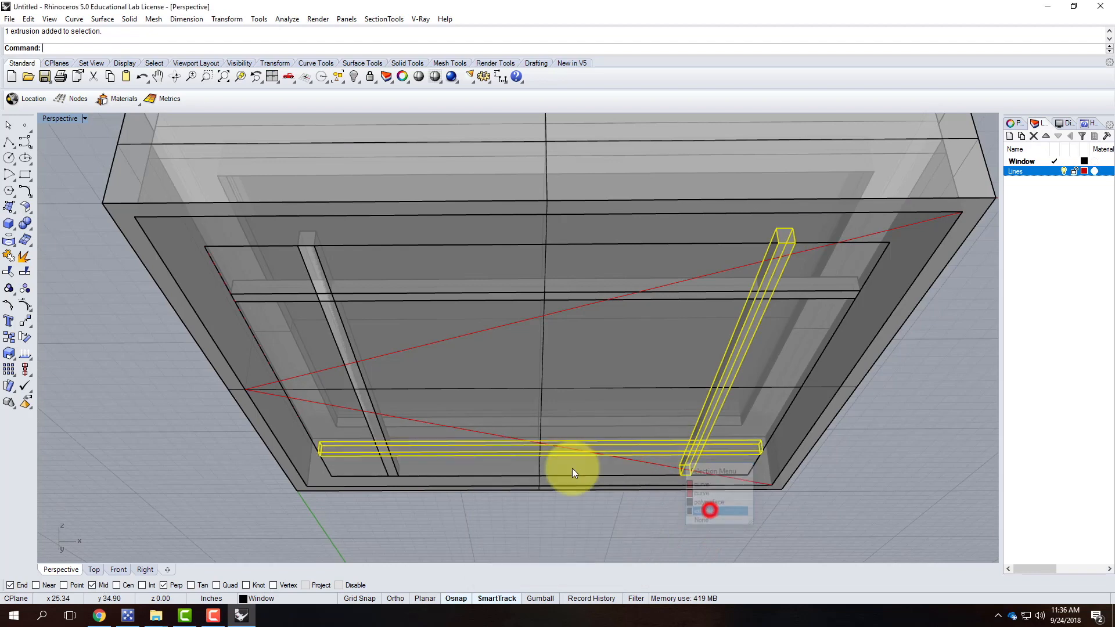
pyautogui.click(372, 431)
pyautogui.click(410, 472)
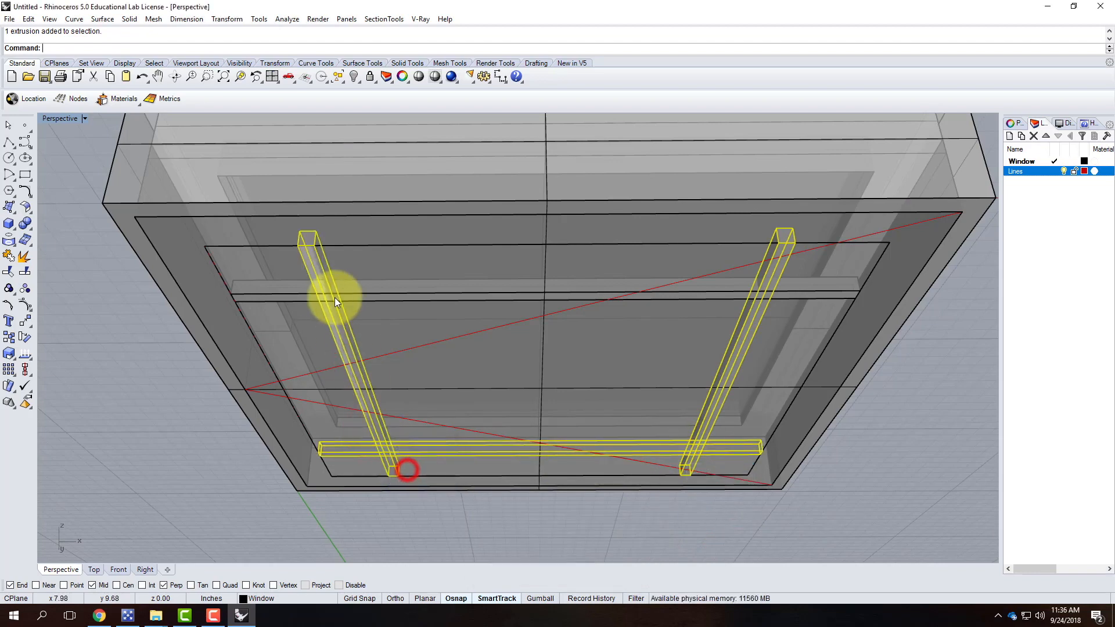
pyautogui.click(302, 292)
pyautogui.click(333, 332)
pyautogui.moveTo(553, 331); pyautogui.dragTo(488, 444, button='right')
pyautogui.scroll(-9, 356, 350)
pyautogui.scroll(7, 400, 351)
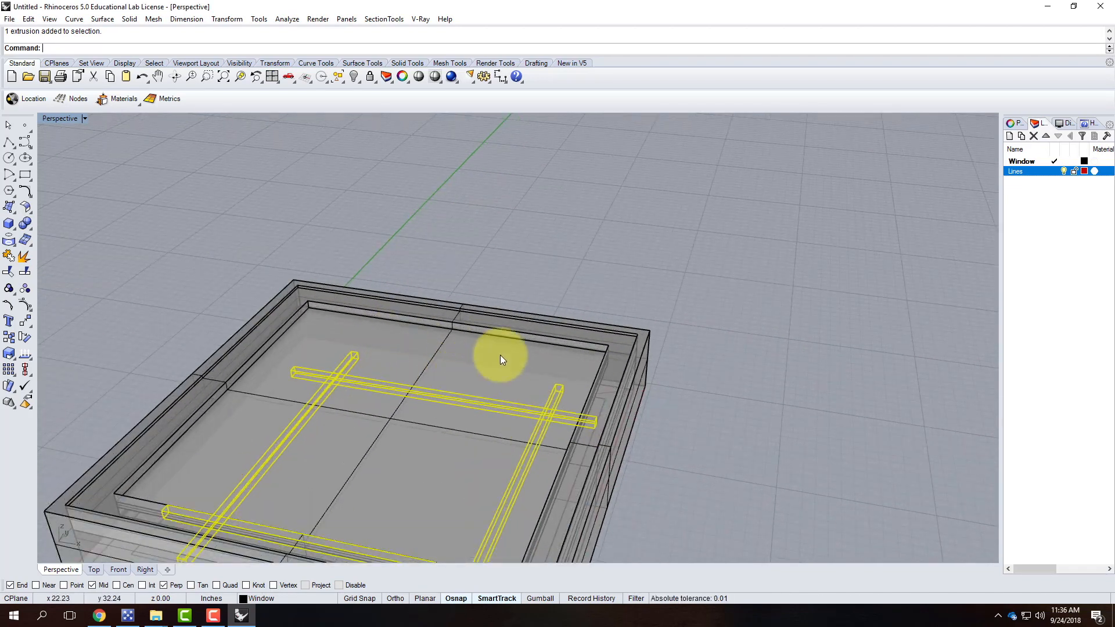
pyautogui.write('move')
pyautogui.press('Return')
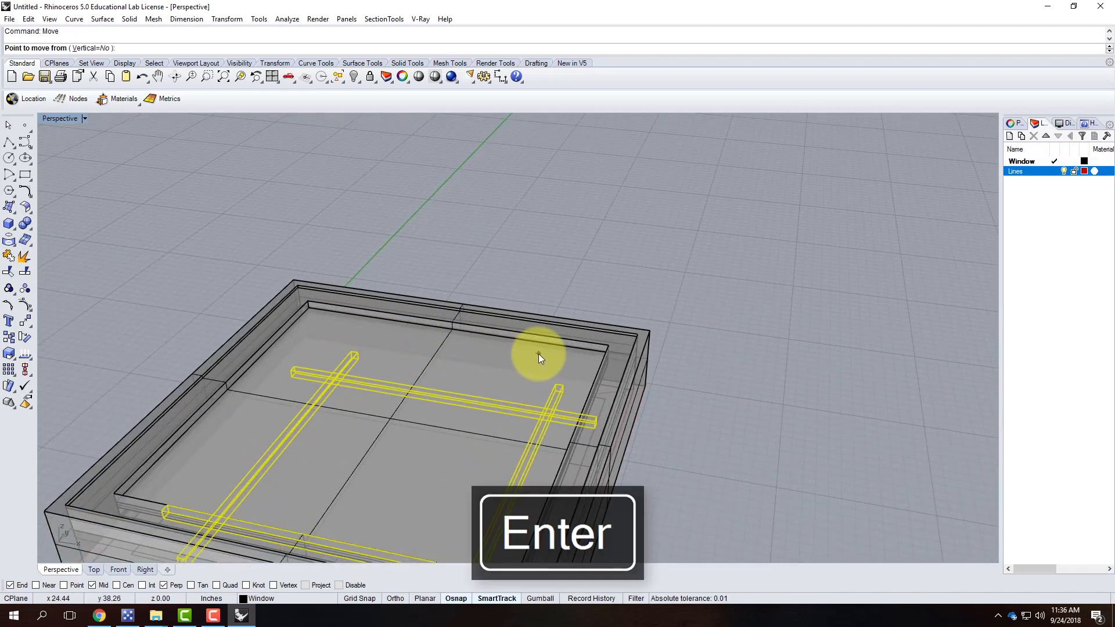
pyautogui.click(90, 49)
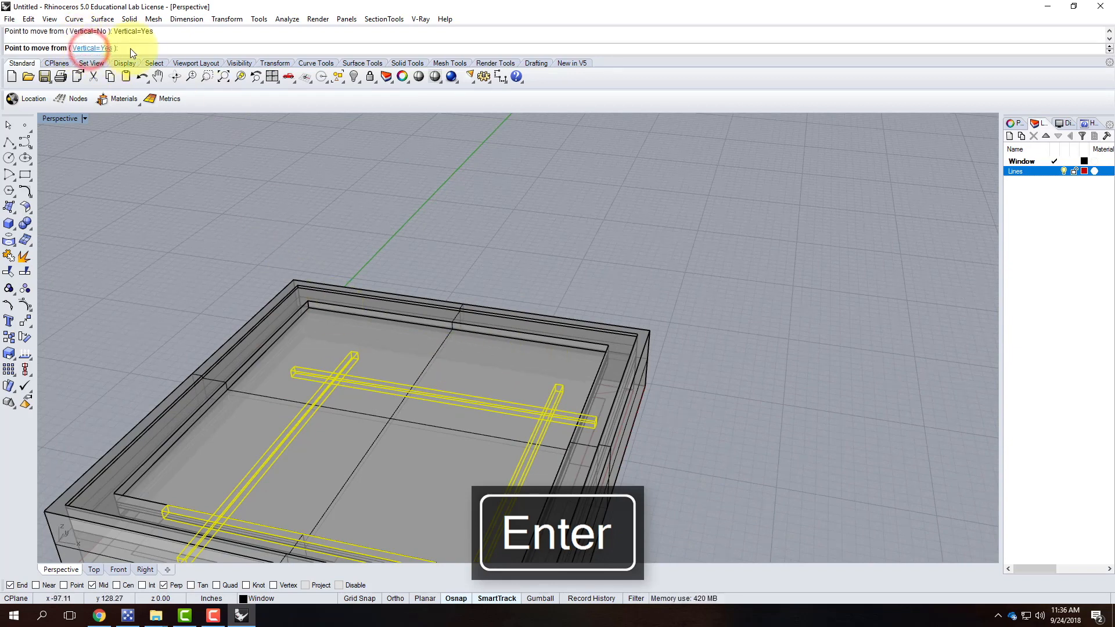
pyautogui.scroll(3, 368, 319)
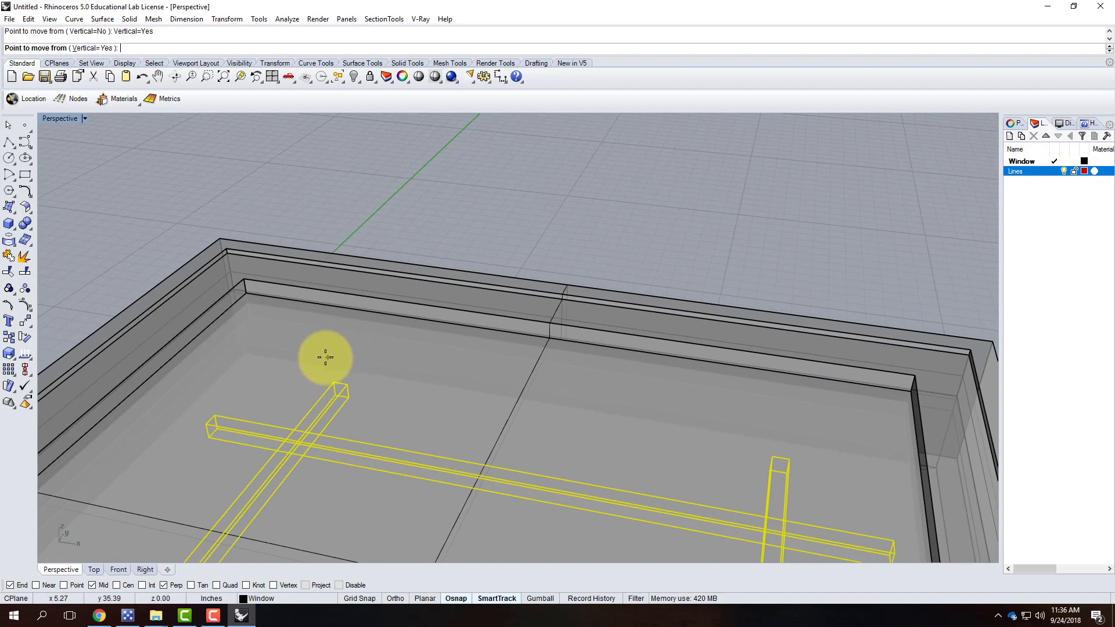
pyautogui.click(331, 384)
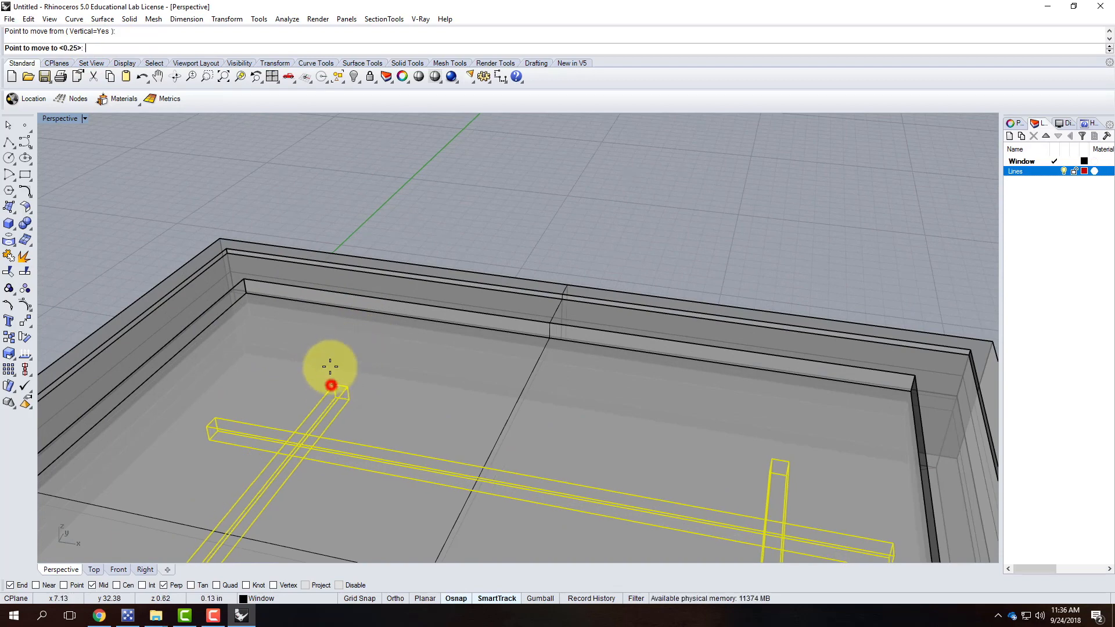
pyautogui.click(320, 303)
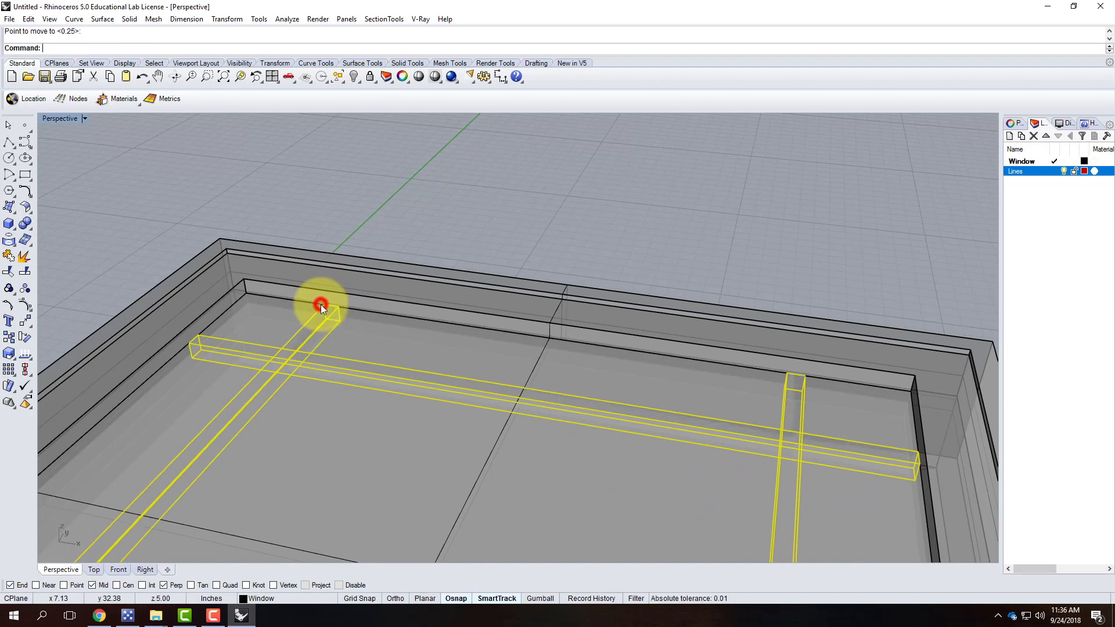
# Move the four muntins vertically up by another 0.125 inches and clear the selection.
pyautogui.moveTo(573, 362)
pyautogui.mouseDown(button='right')
pyautogui.moveTo(490, 331)
pyautogui.moveTo(474, 309)
pyautogui.moveTo(508, 301)
pyautogui.moveTo(580, 358)
pyautogui.moveTo(578, 374)
pyautogui.mouseUp(button='right')
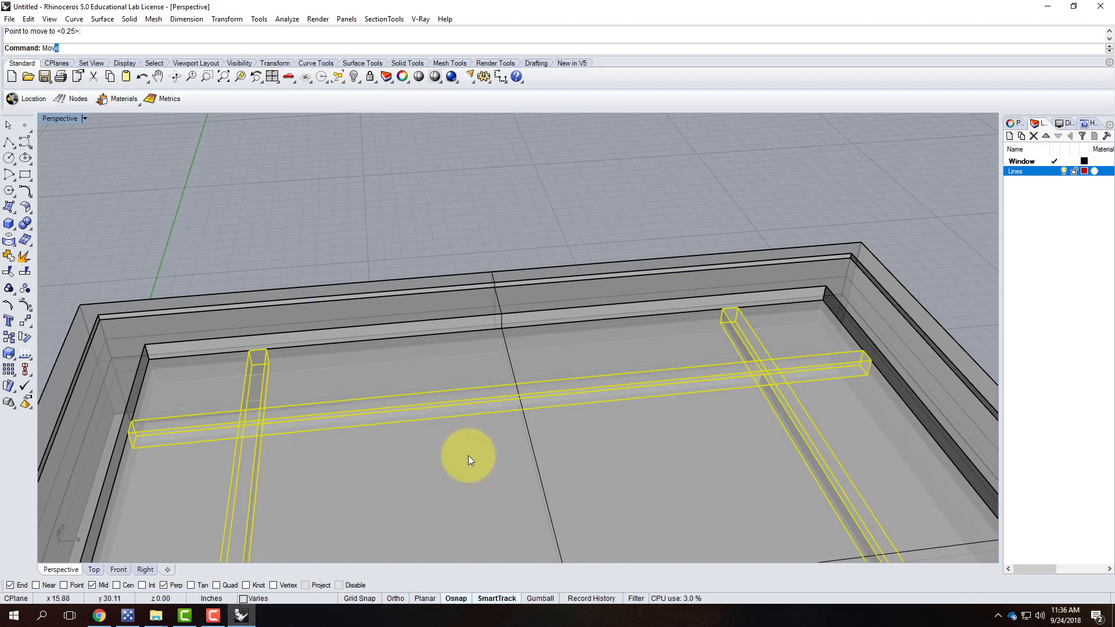
pyautogui.press('Return')
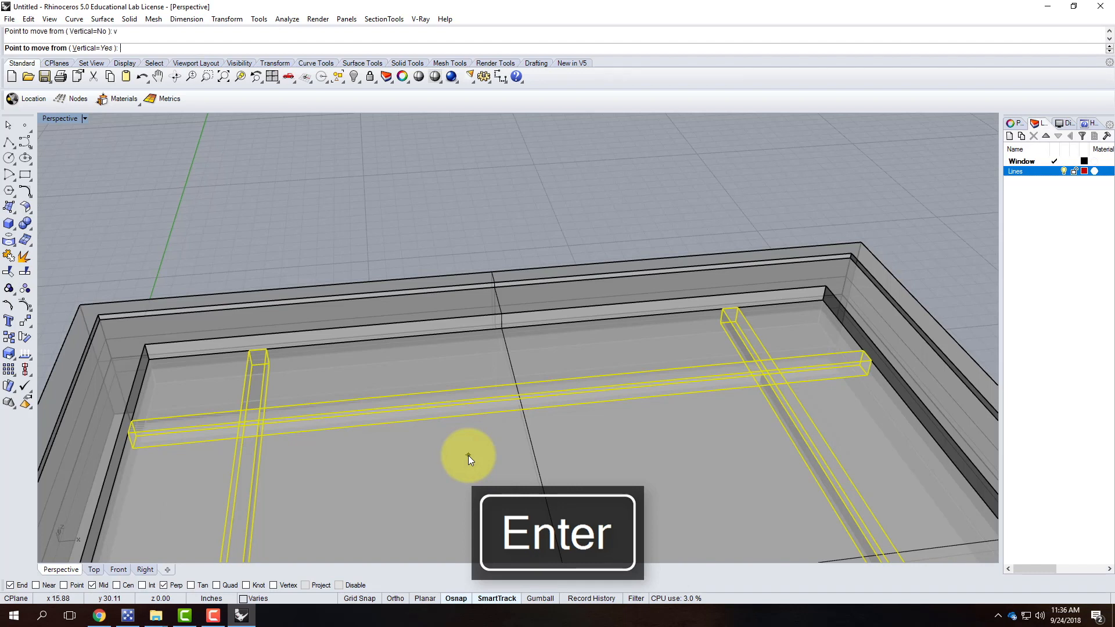
pyautogui.click(267, 348)
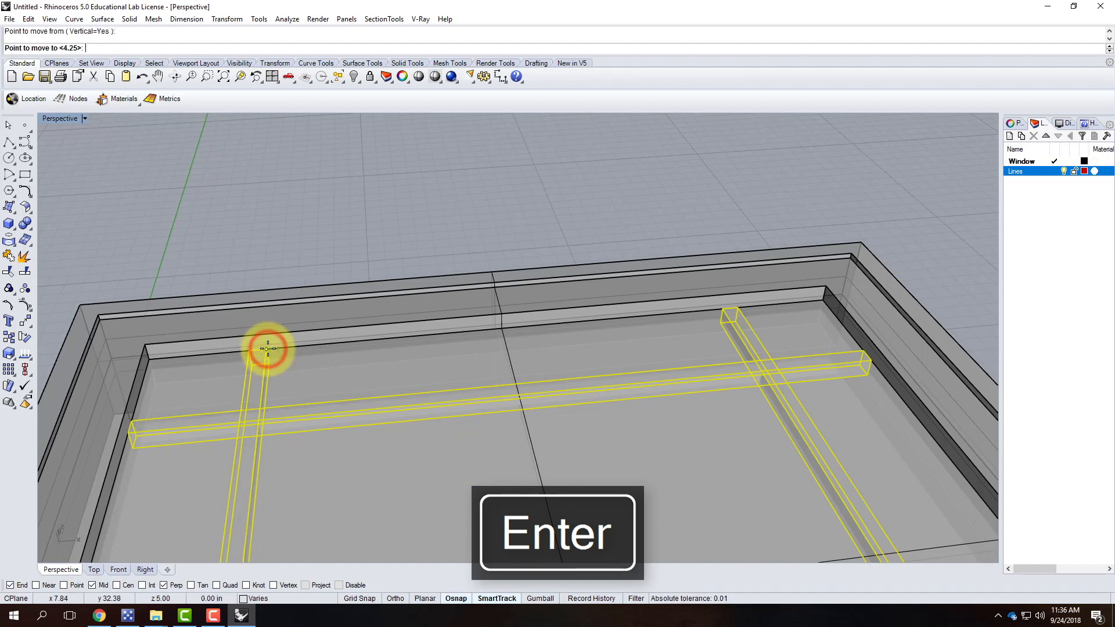
pyautogui.write('.125')
pyautogui.press('Return')
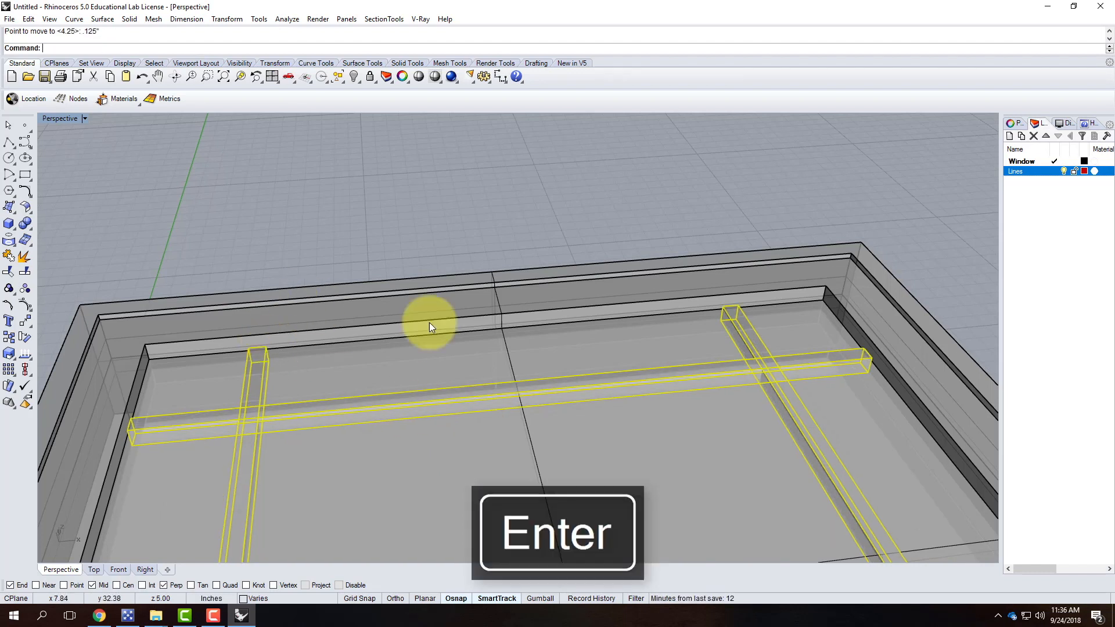
pyautogui.click(503, 204)
# Examine from the side and close up how the raised muntins sit against the glass and the frame.
pyautogui.moveTo(812, 319); pyautogui.dragTo(685, 295, button='right')
pyautogui.scroll(-4, 721, 321)
pyautogui.moveTo(696, 333); pyautogui.dragTo(609, 232, button='right')
pyautogui.scroll(2, 581, 231)
pyautogui.scroll(4, 546, 254)
pyautogui.scroll(3, 549, 276)
pyautogui.moveTo(555, 306); pyautogui.dragTo(559, 298, button='right')
pyautogui.moveTo(576, 342); pyautogui.dragTo(573, 376, button='right')
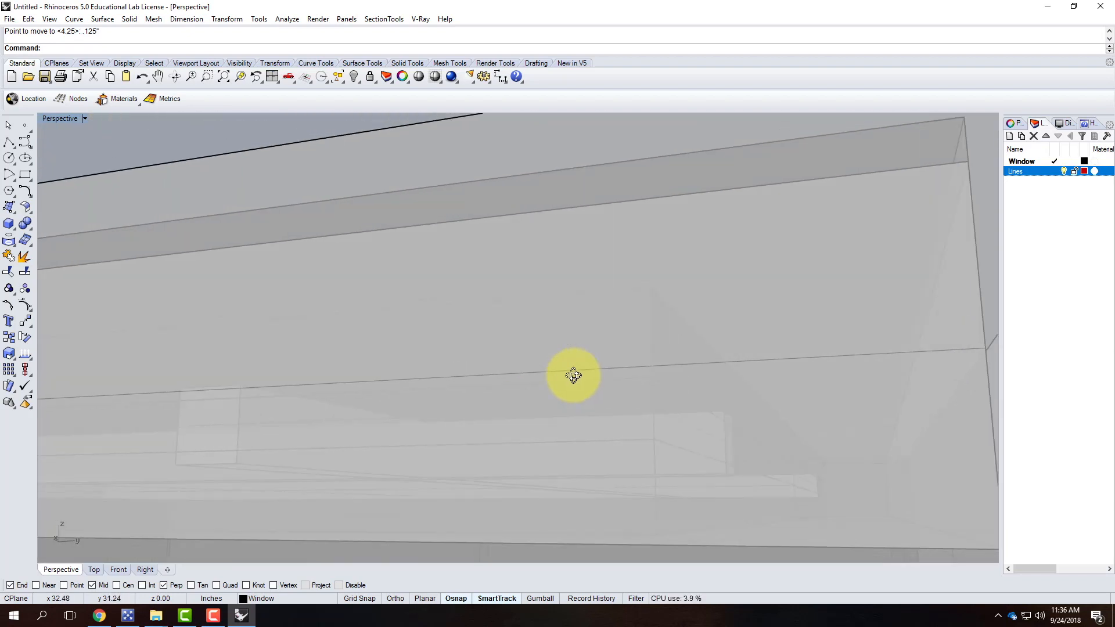
# Delete the extra surface covering the opening at the guide-line level on the underside of the window.
pyautogui.scroll(-12, 609, 412)
pyautogui.click(757, 311)
pyautogui.moveTo(634, 280); pyautogui.dragTo(705, 226, button='right')
pyautogui.click(448, 396)
pyautogui.press('Delete')
# Examine the muntin crossings and the muntin ends near the frame corner from below and above the window.
pyautogui.scroll(5, 559, 431)
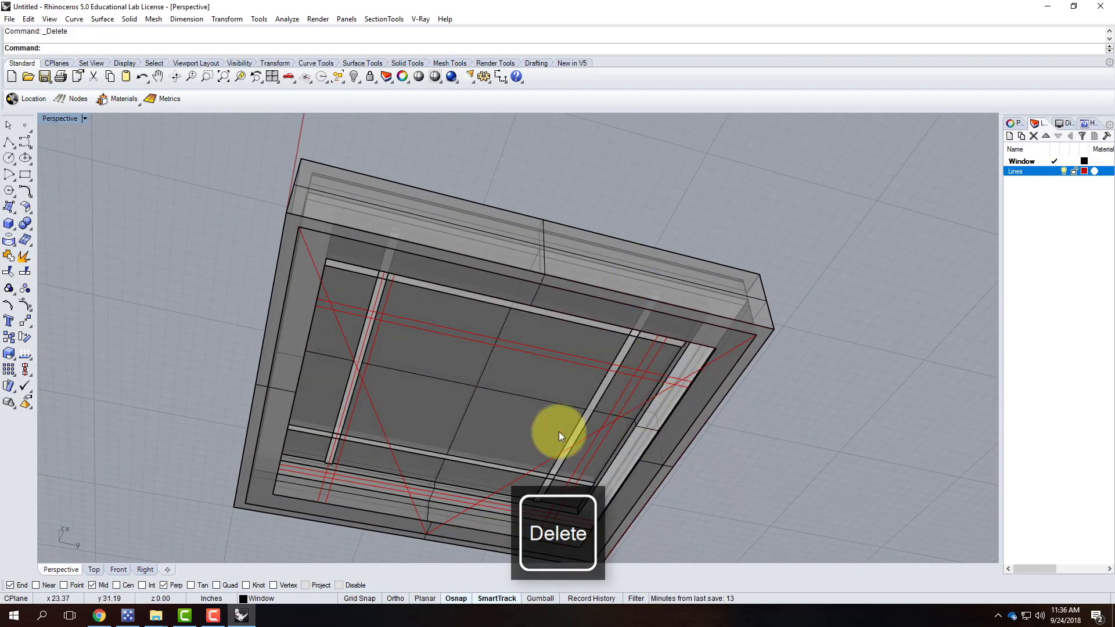
pyautogui.moveTo(584, 462); pyautogui.dragTo(493, 496, button='right')
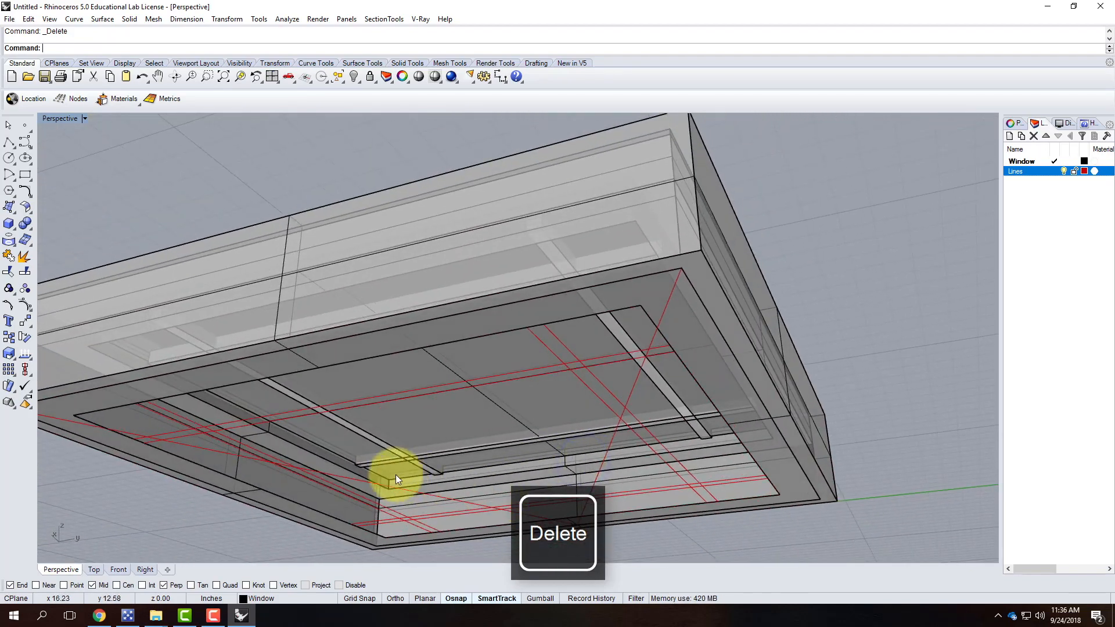
pyautogui.scroll(7, 423, 456)
pyautogui.scroll(3, 423, 455)
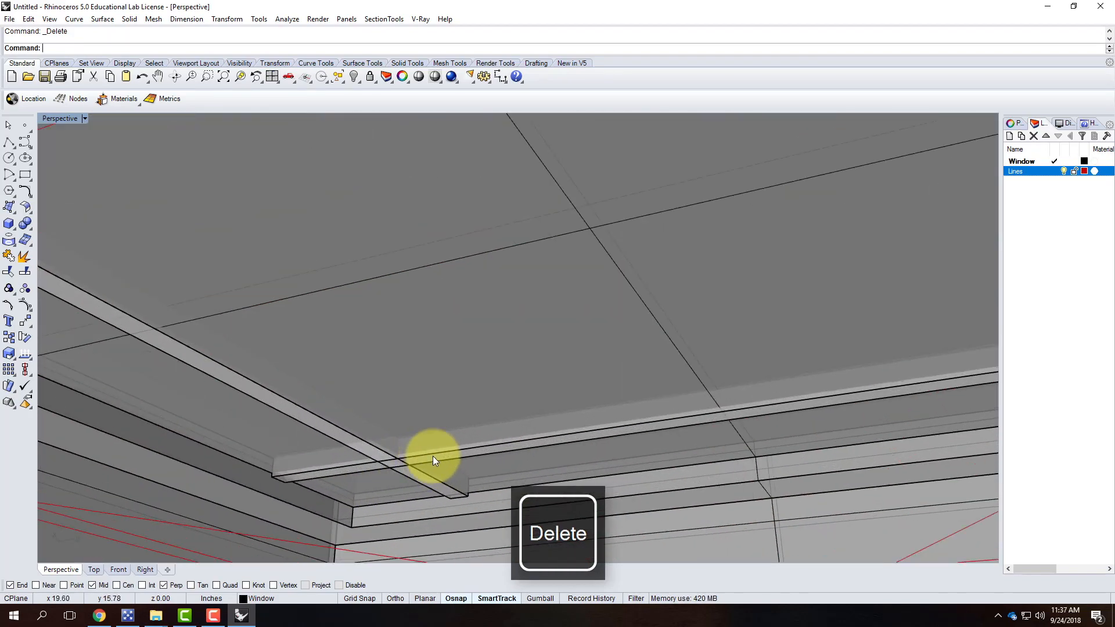
pyautogui.scroll(-10, 433, 456)
pyautogui.moveTo(566, 365); pyautogui.dragTo(551, 478, button='right')
pyautogui.scroll(-6, 460, 386)
pyautogui.scroll(8, 438, 378)
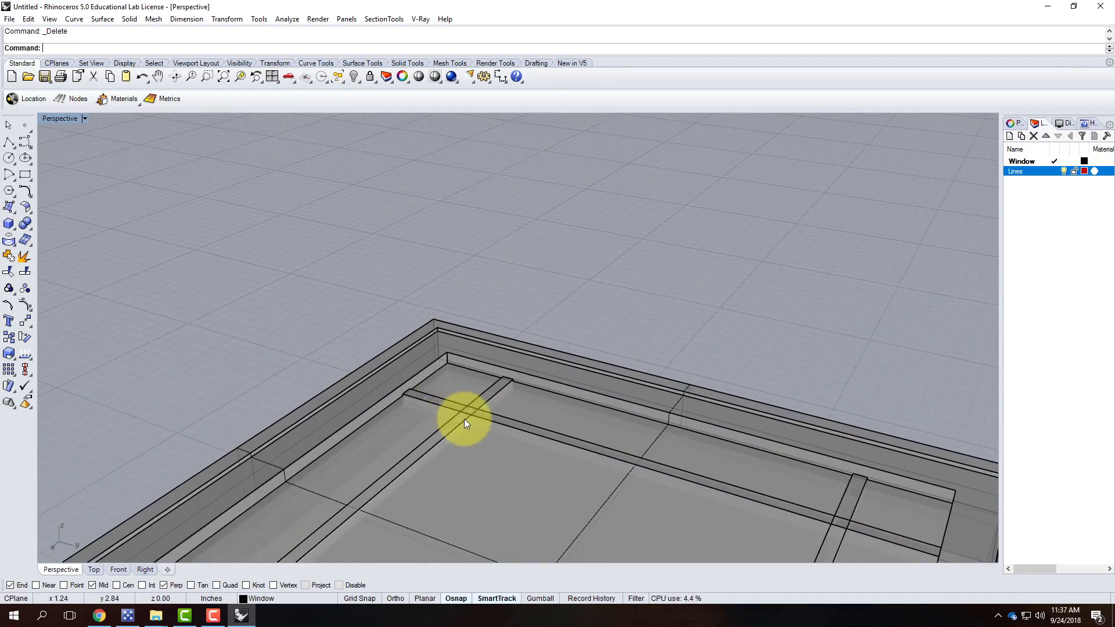
pyautogui.scroll(6, 465, 419)
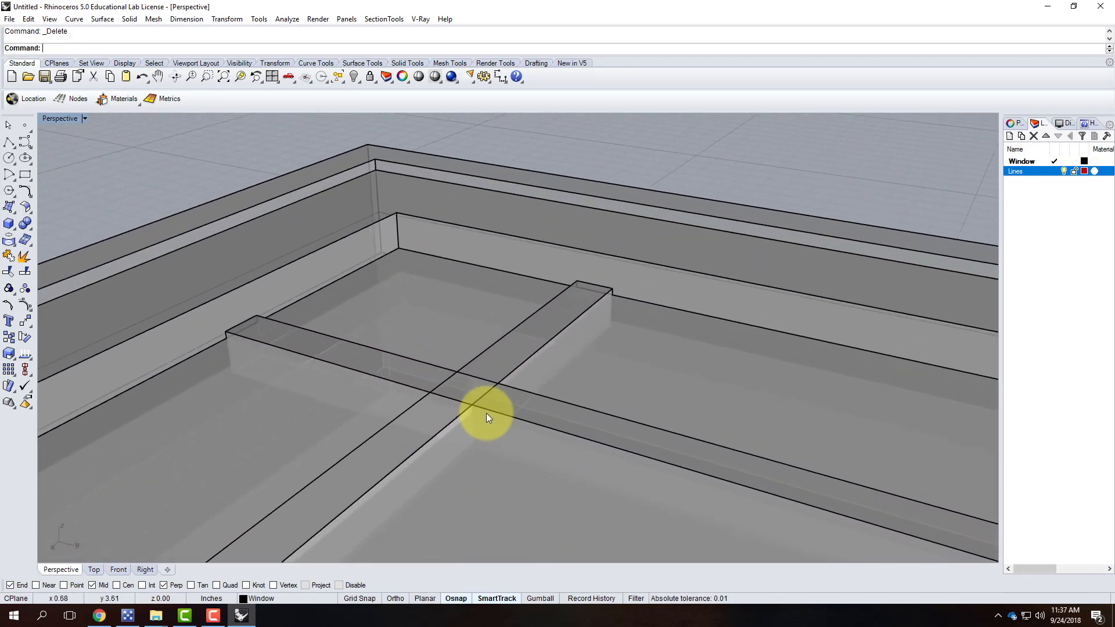
pyautogui.scroll(-10, 491, 401)
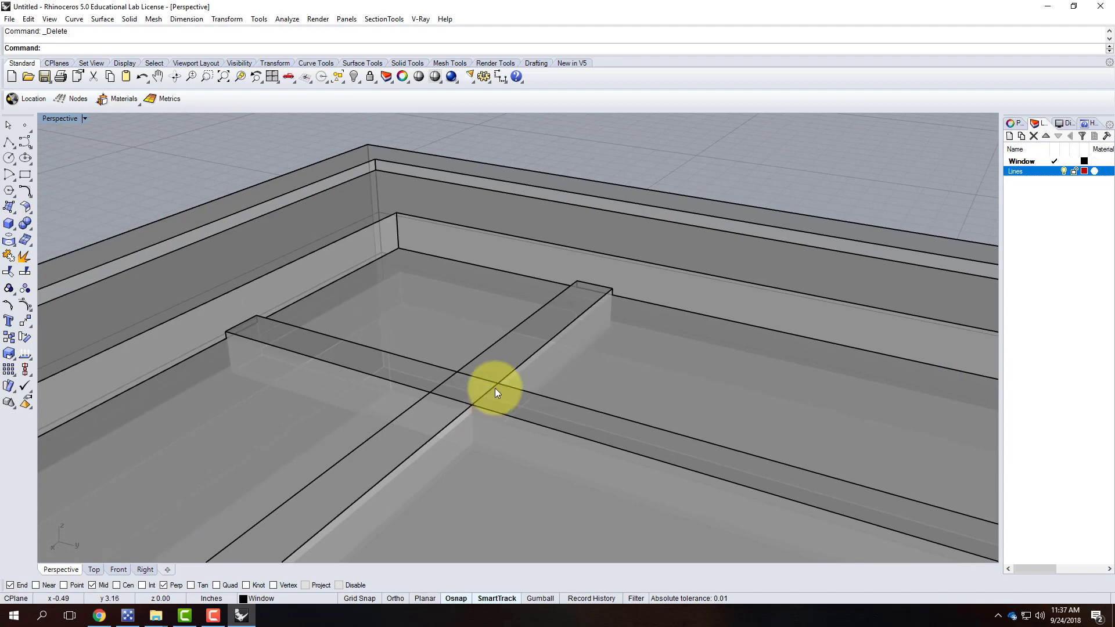
pyautogui.scroll(6, 483, 392)
# Review the available Scale commands with one muntin selected, and clear the selection.
pyautogui.click(483, 392)
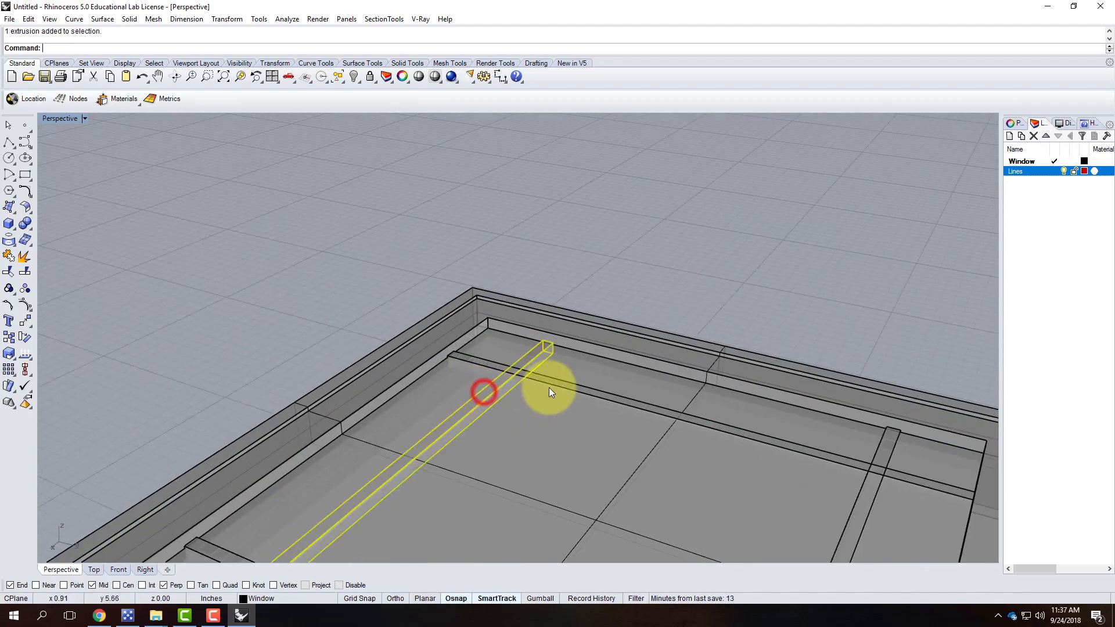
pyautogui.scroll(4, 527, 385)
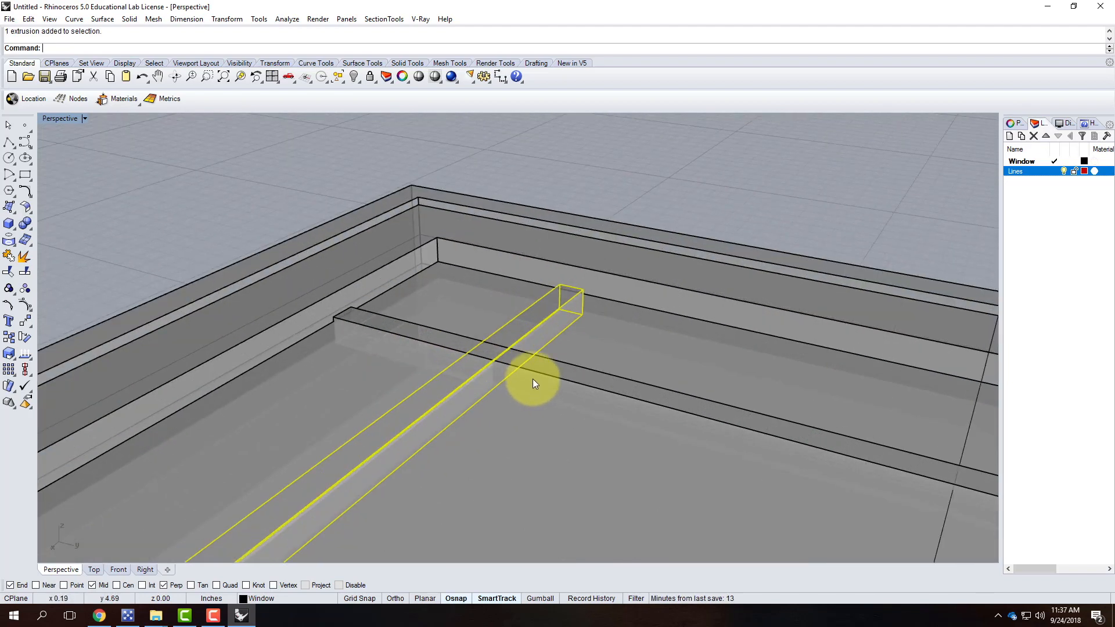
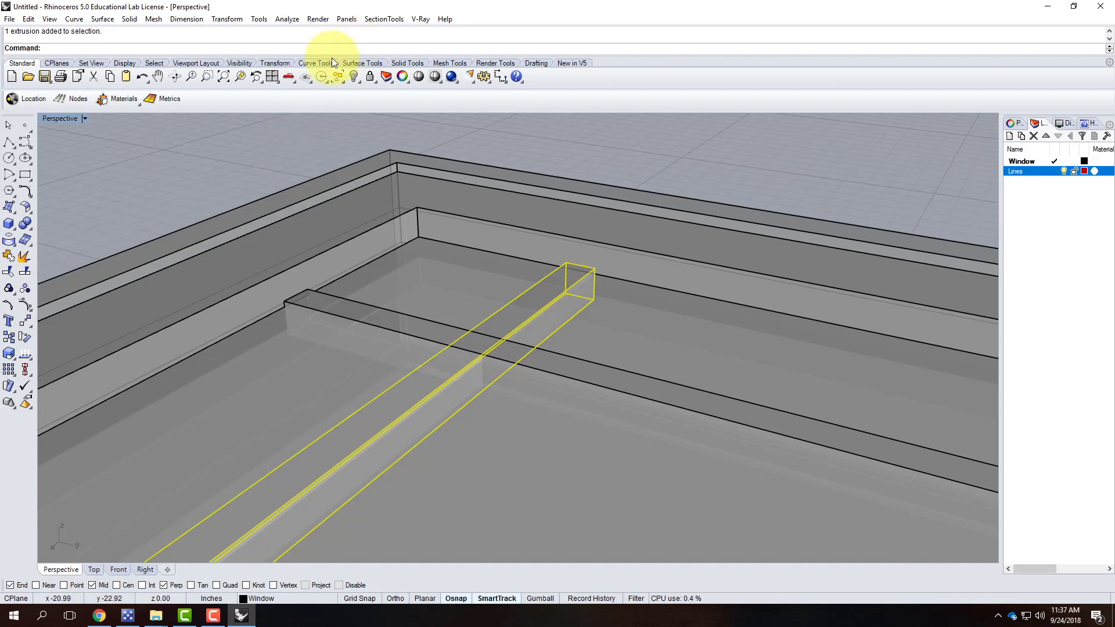
pyautogui.click(223, 20)
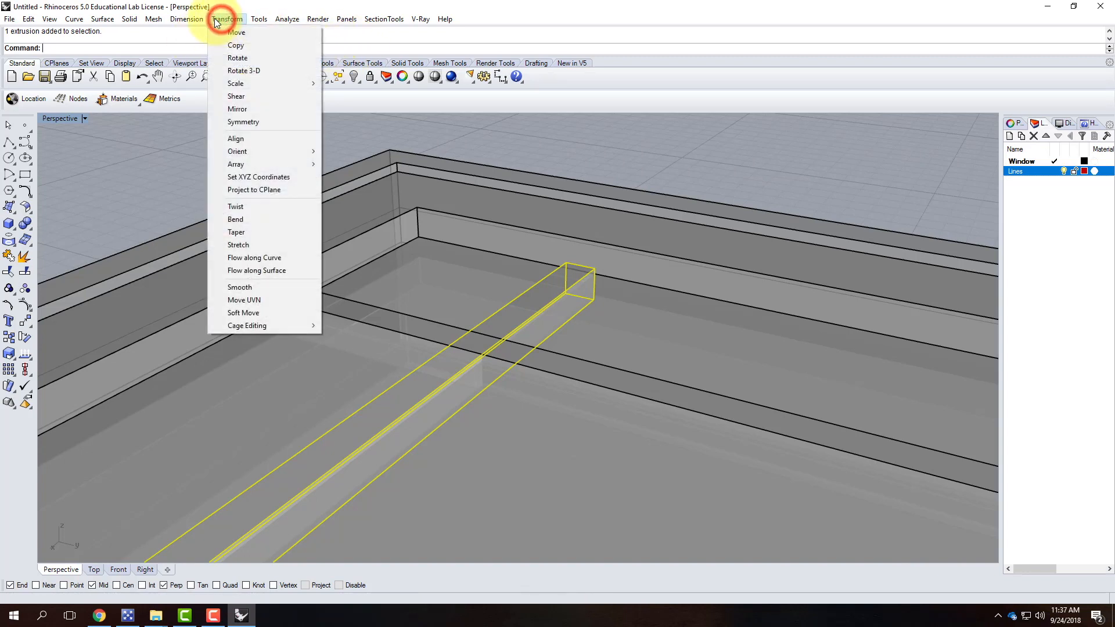
pyautogui.moveTo(251, 85)
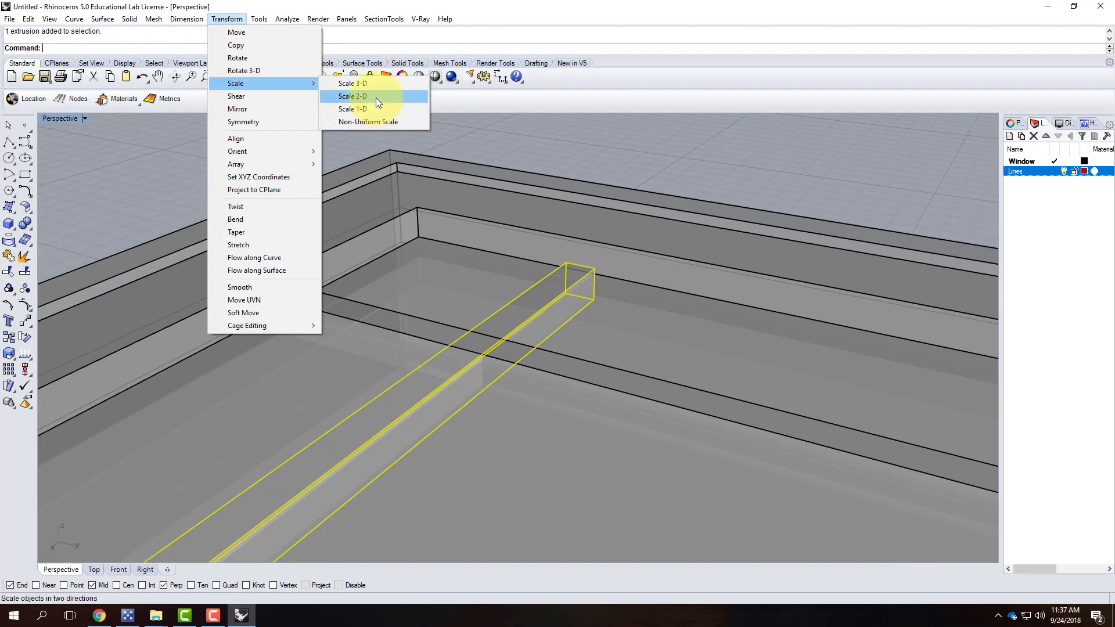
pyautogui.click(582, 136)
pyautogui.scroll(-6, 860, 317)
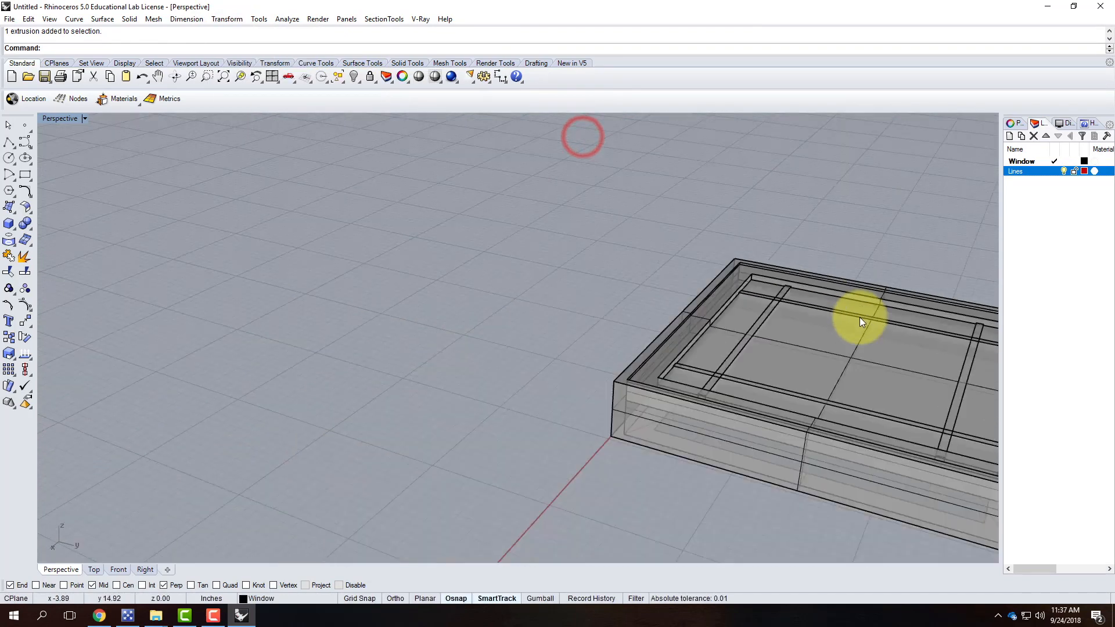
# Draw a cube-like box on the ground plane beside the window and select it.
pyautogui.click(9, 223)
pyautogui.click(461, 367)
pyautogui.click(608, 349)
pyautogui.click(611, 246)
pyautogui.click(551, 324)
pyautogui.scroll(4, 644, 242)
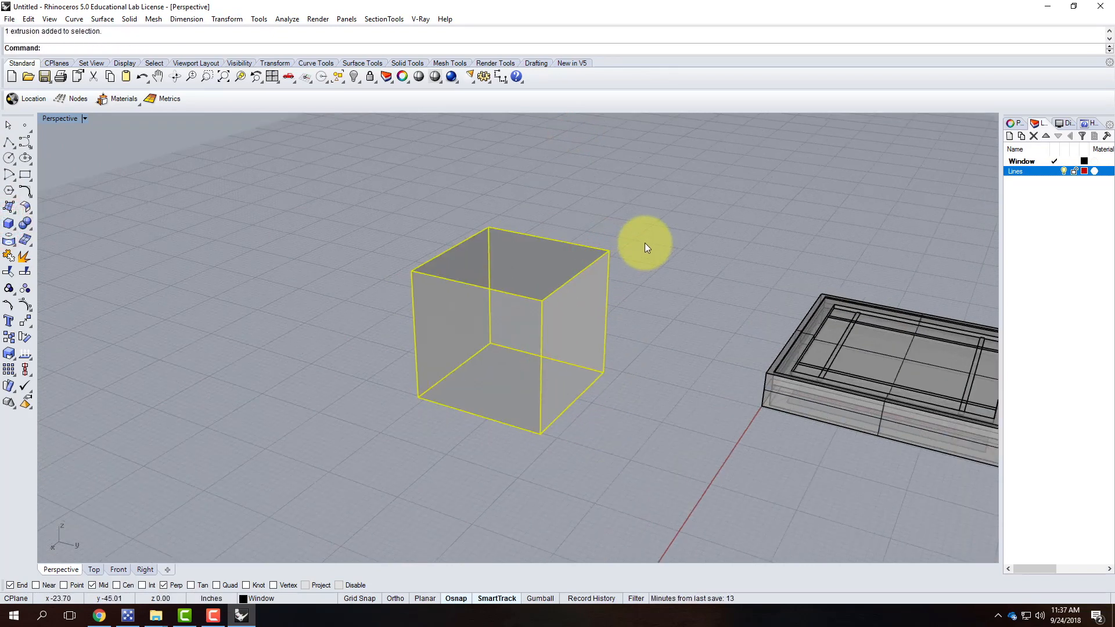
# Try scaling the box in three directions with Scale 3-D from its nearest bottom corner, referencing the adjacent bottom corner, and cancel.
pyautogui.click(257, 19)
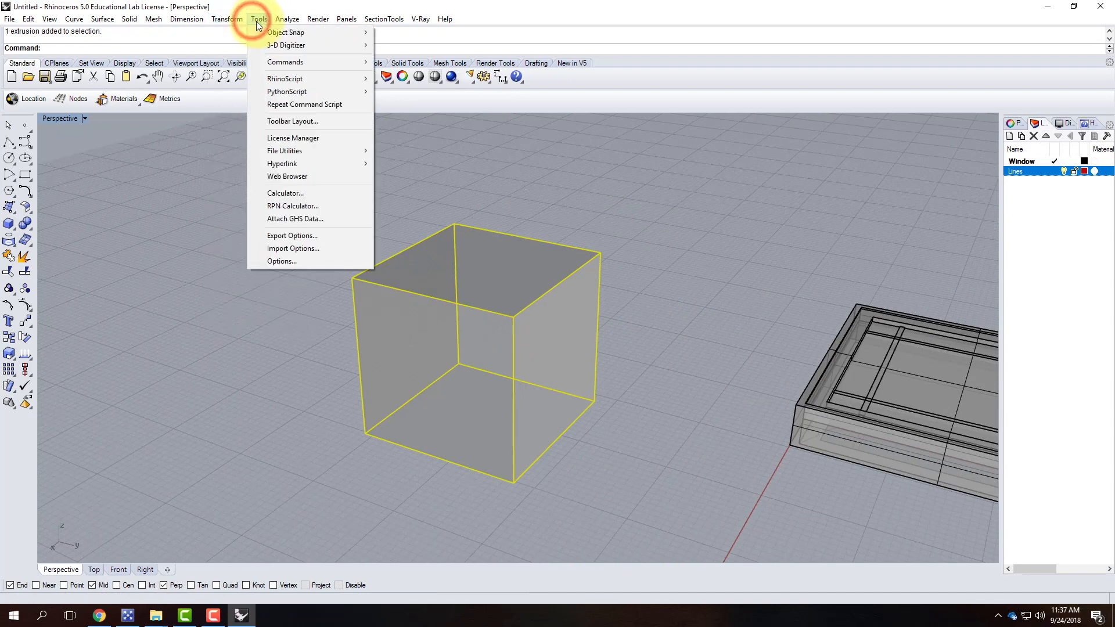
pyautogui.moveTo(93, 21)
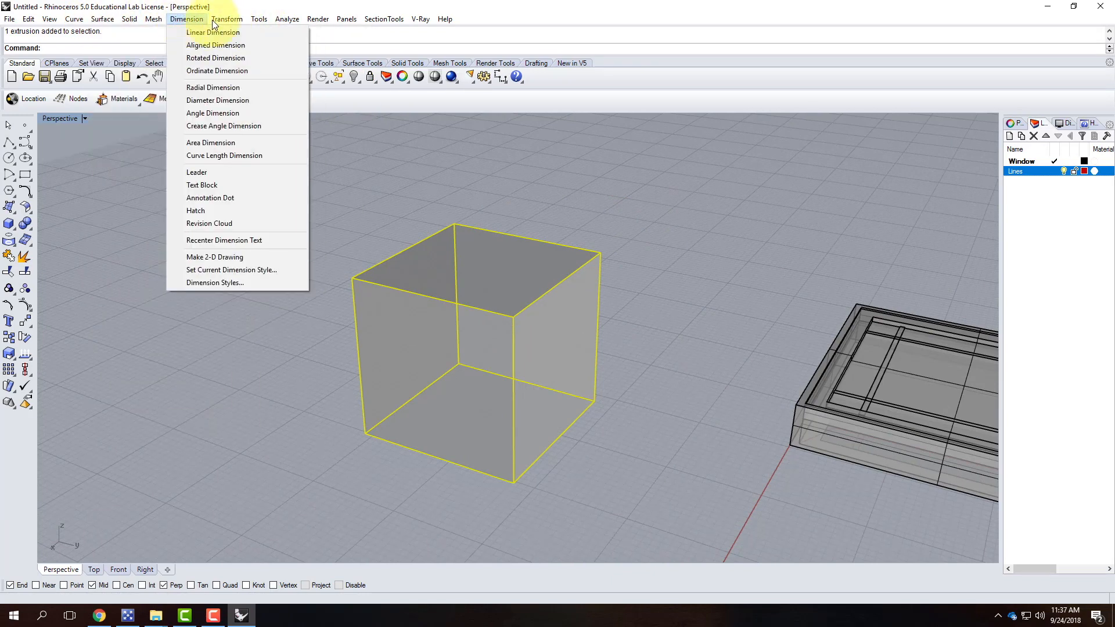
pyautogui.moveTo(227, 19)
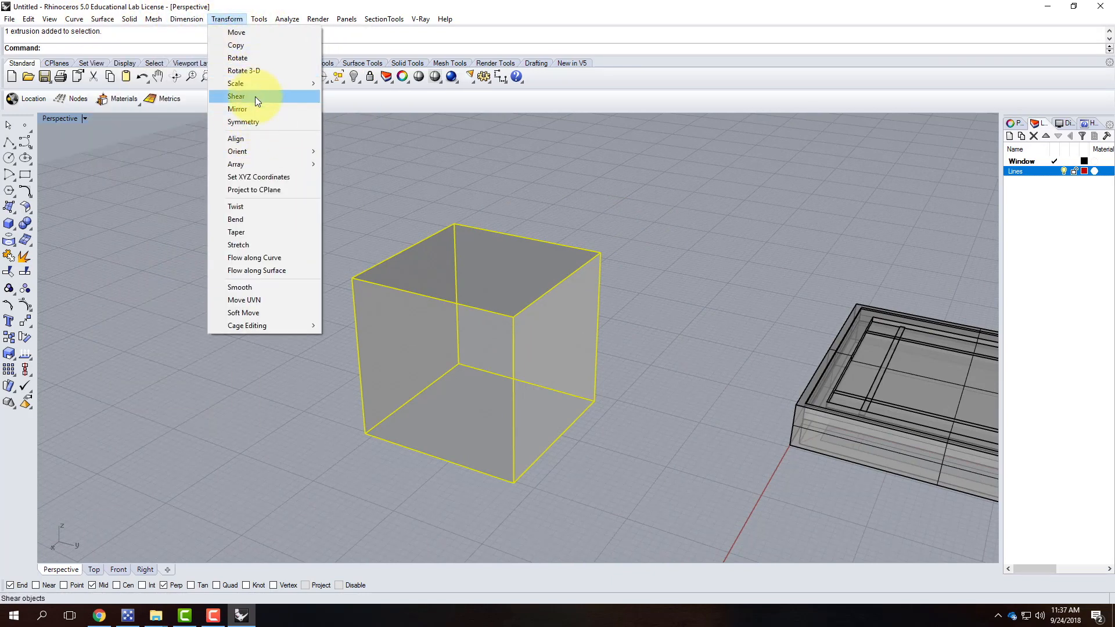
pyautogui.moveTo(257, 86)
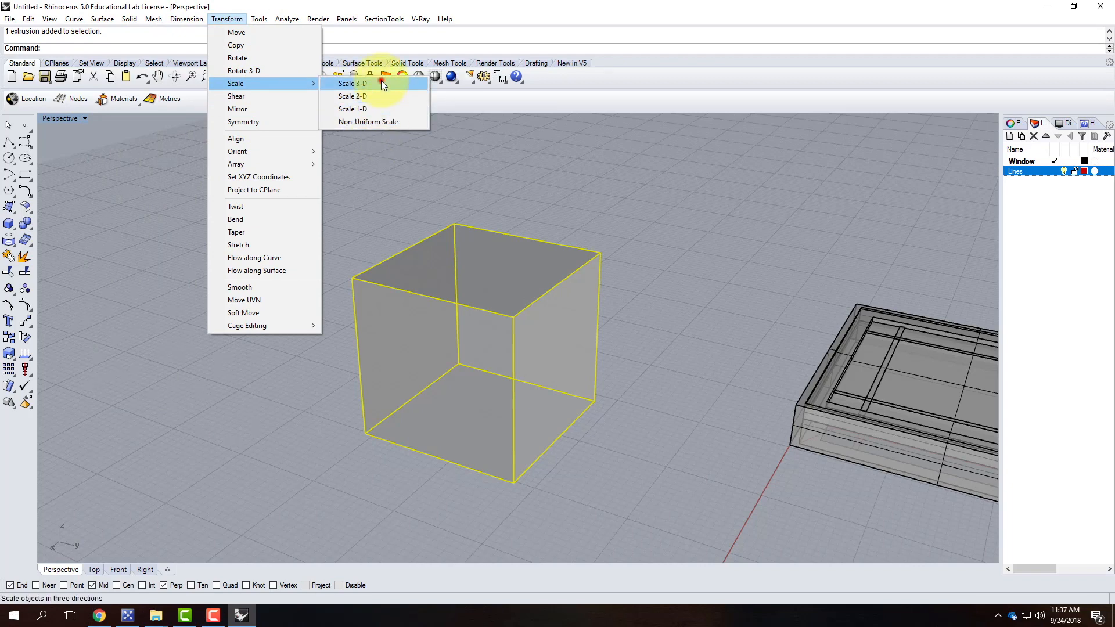
pyautogui.click(381, 83)
pyautogui.click(513, 481)
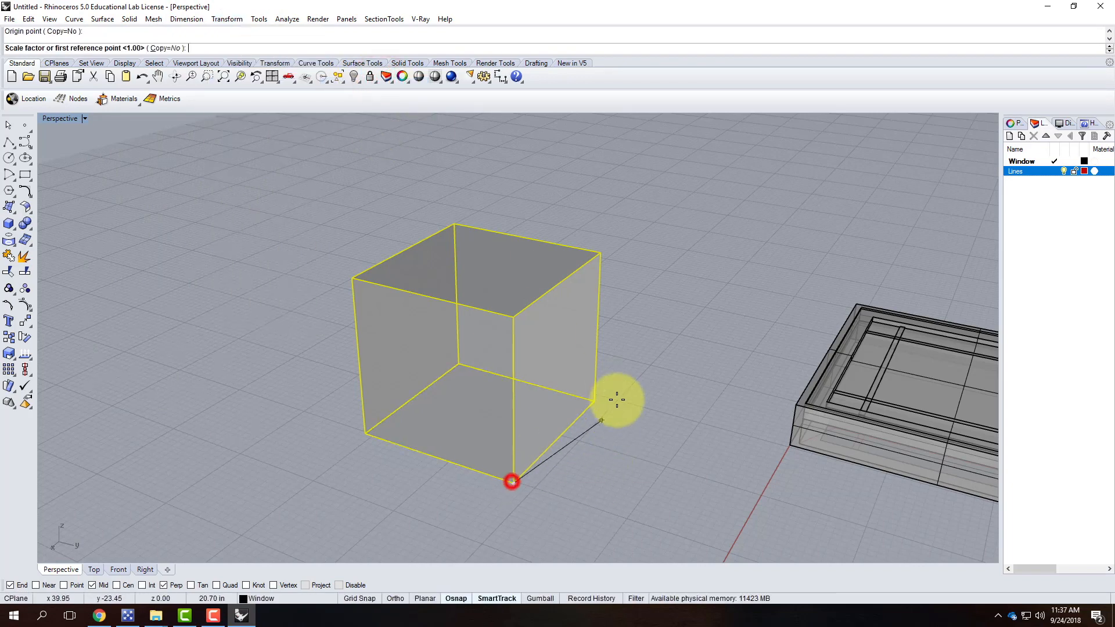
pyautogui.click(586, 400)
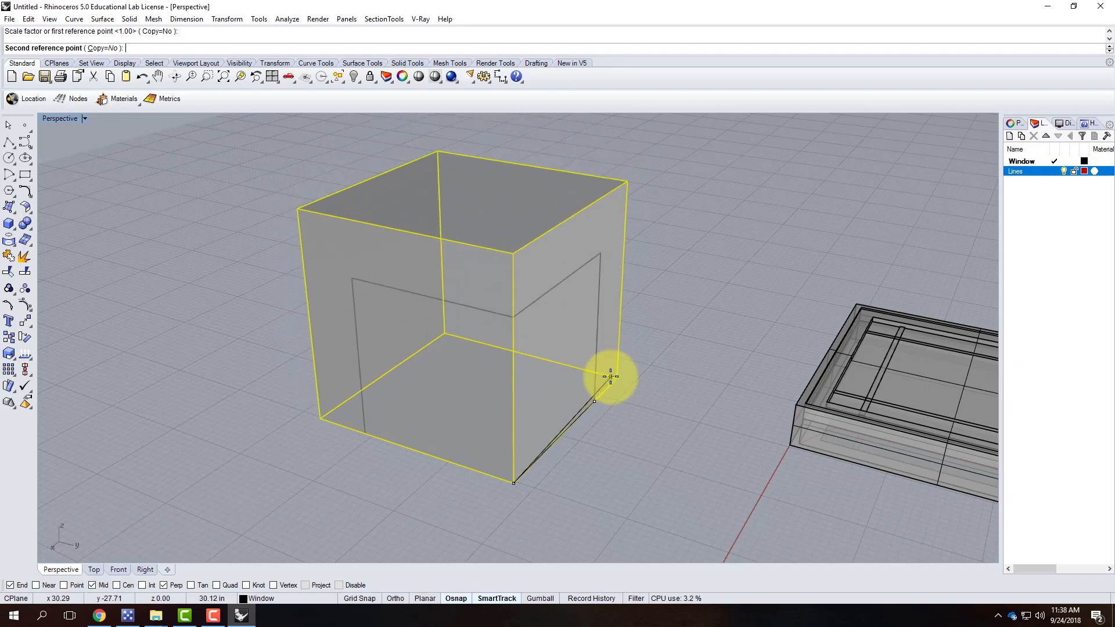
pyautogui.press('Escape')
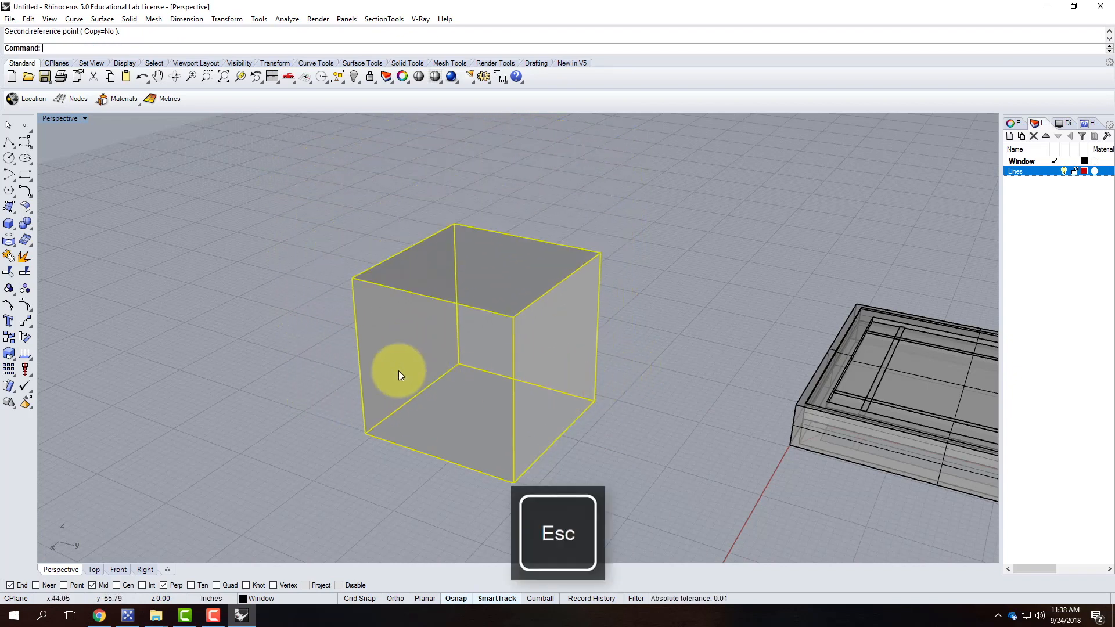
# Try Scale2D on the box from the same bottom corner to preview enlarging only its base, and cancel.
pyautogui.write('Scale')
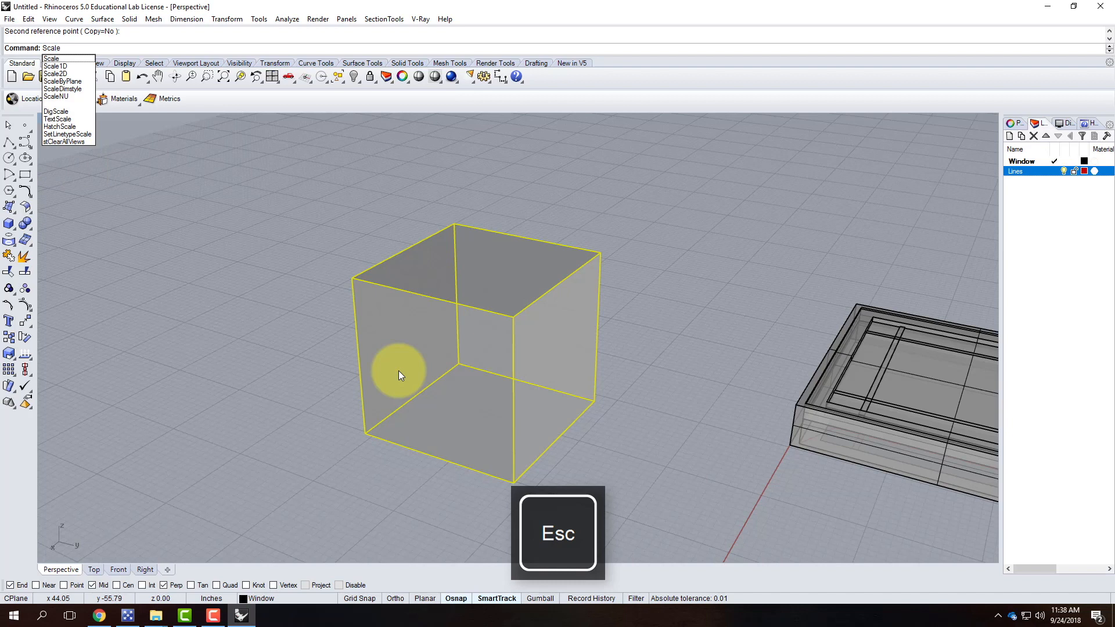
pyautogui.write('2D')
pyautogui.press('Return')
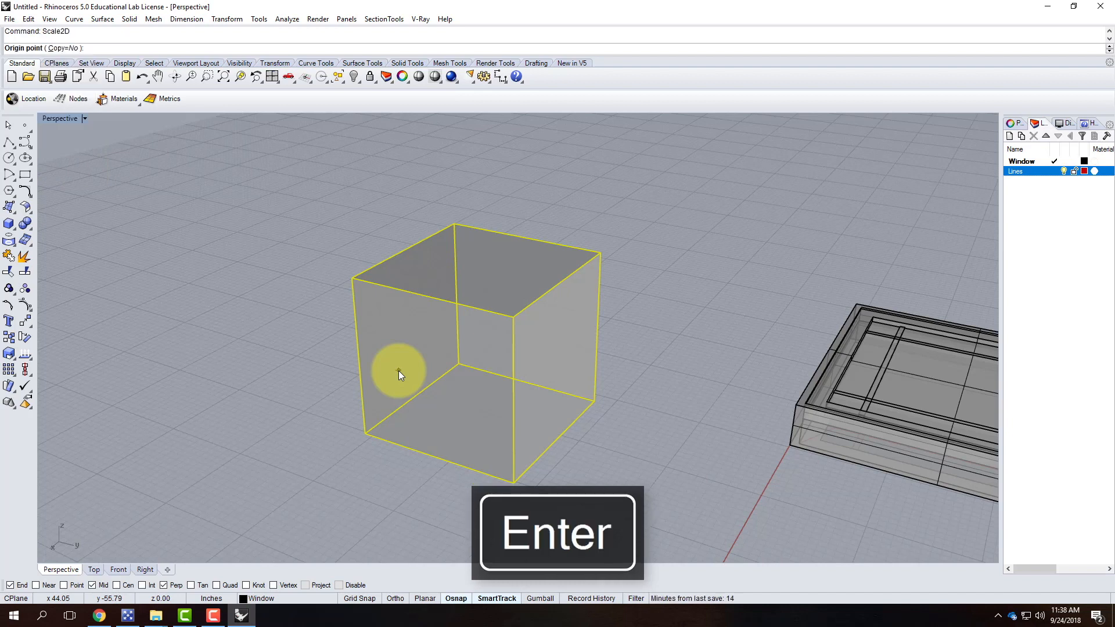
pyautogui.click(514, 480)
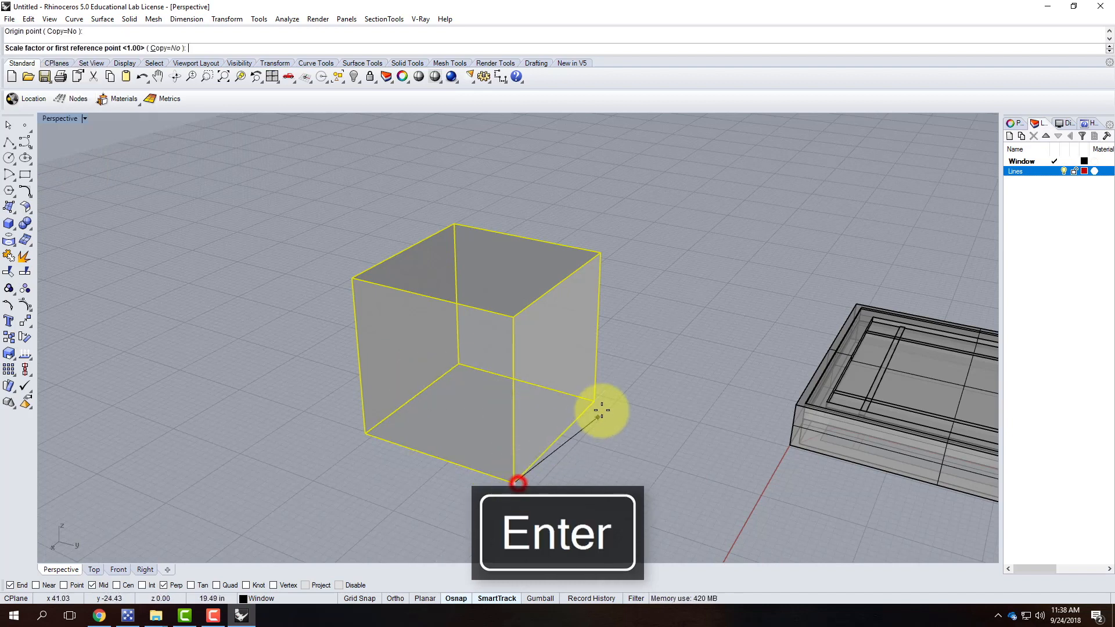
pyautogui.click(592, 402)
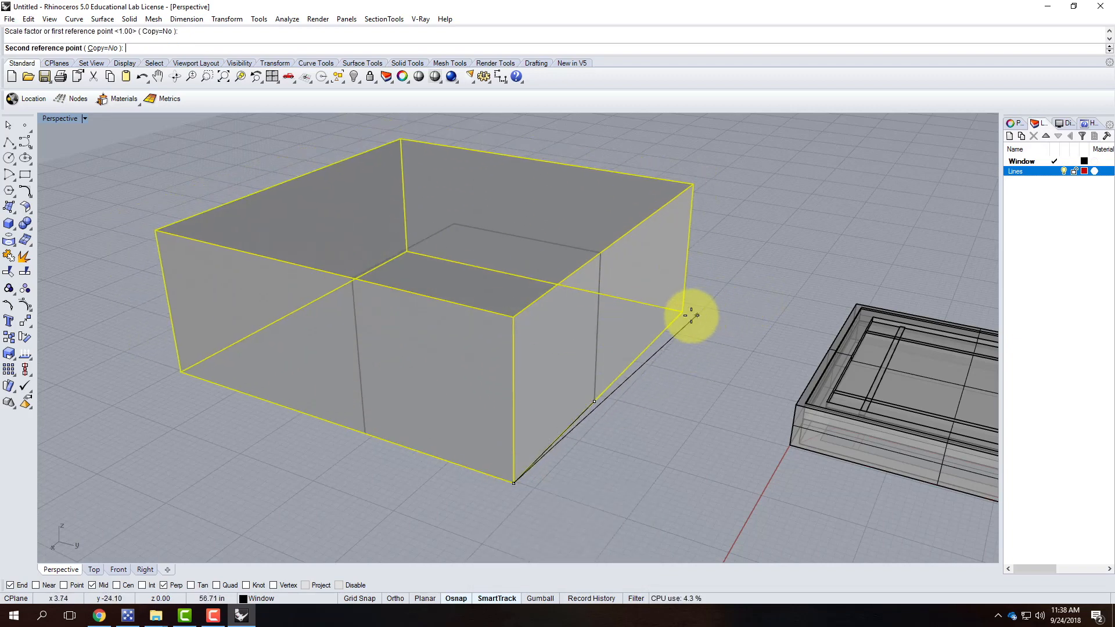
pyautogui.press('Escape')
# Try Scale1D on the box to preview stretching it along one bottom edge, cancel, and clear the selection.
pyautogui.write('ScaleD')
pyautogui.press('BackSpace')
pyautogui.press('BackSpace')
pyautogui.write('1D')
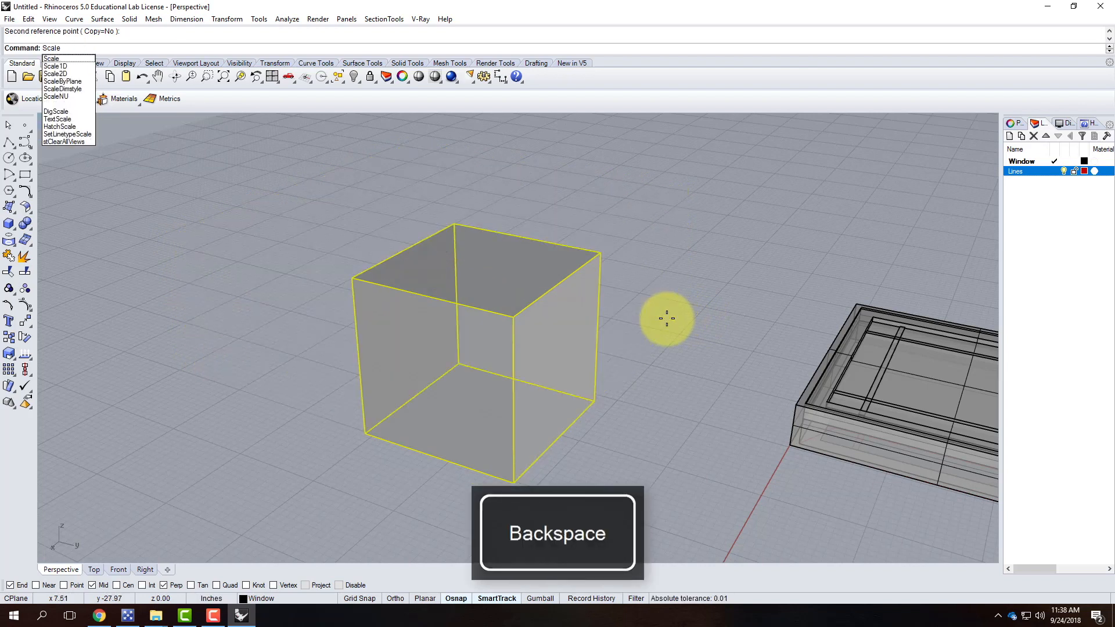
pyautogui.press('Return')
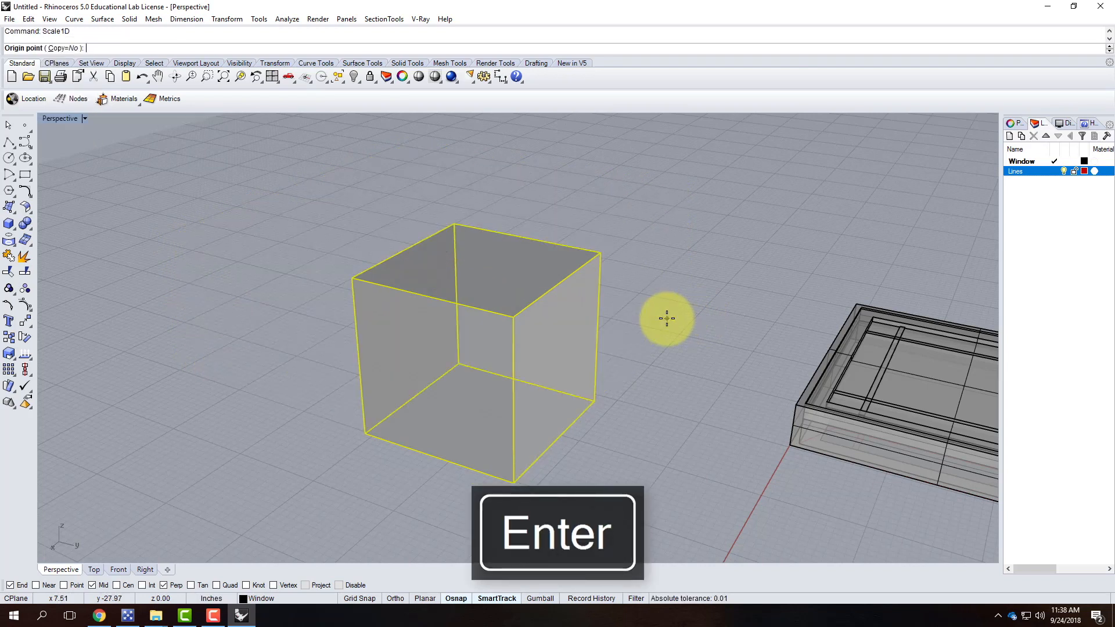
pyautogui.click(515, 477)
pyautogui.click(593, 400)
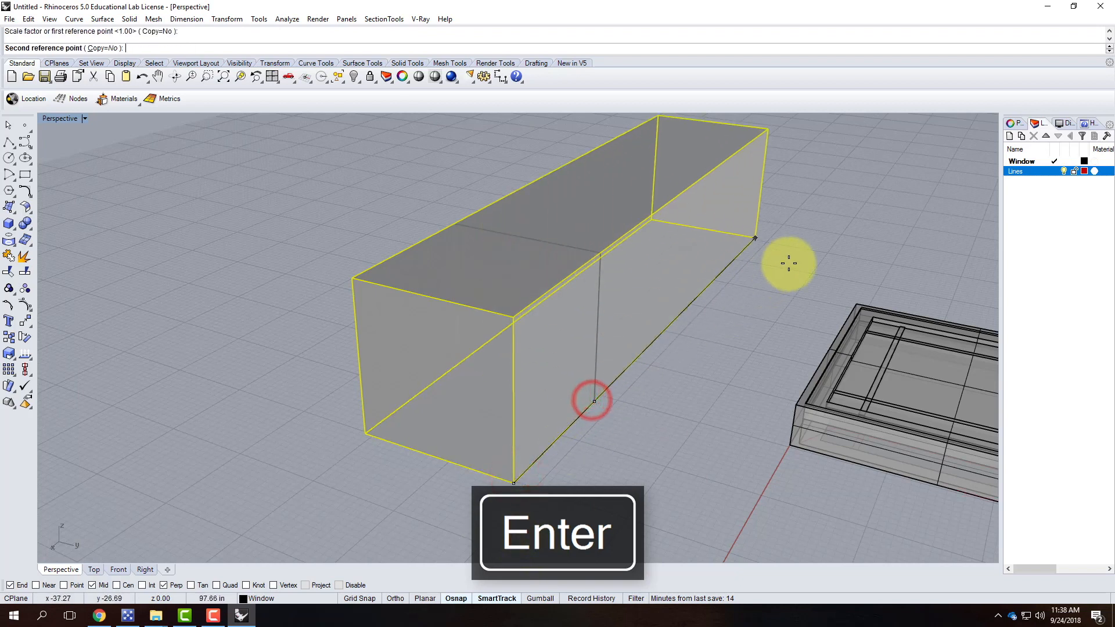
pyautogui.click(629, 311)
pyautogui.press('Escape')
# Select the window's muntins, starting with the two that cross near the far frame corner.
pyautogui.scroll(4, 893, 392)
pyautogui.scroll(-7, 823, 329)
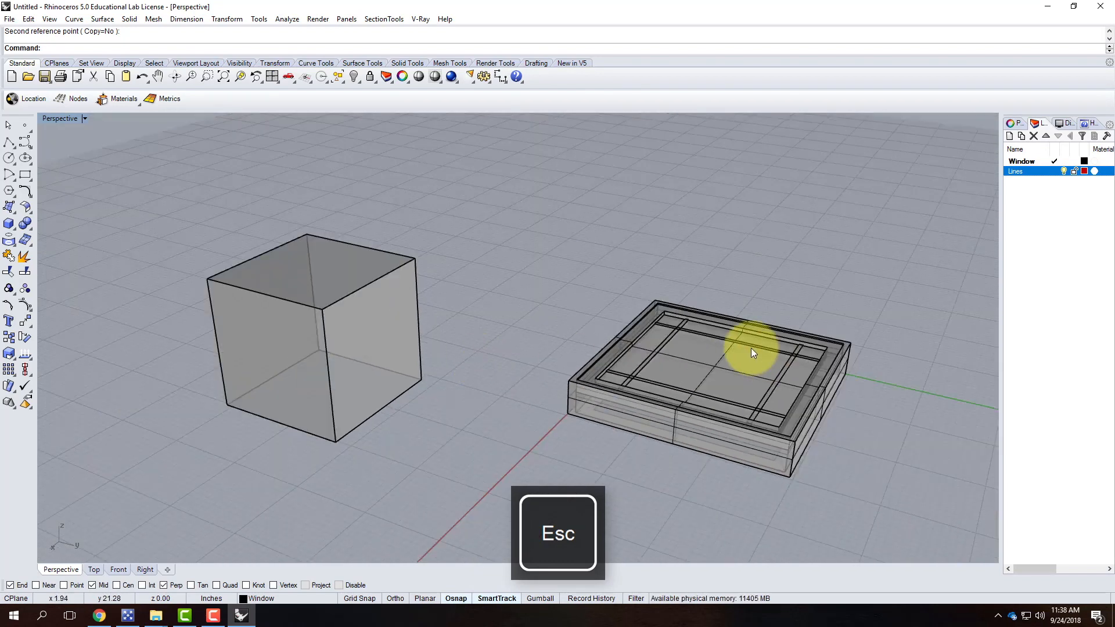
pyautogui.scroll(10, 643, 339)
pyautogui.click(648, 331)
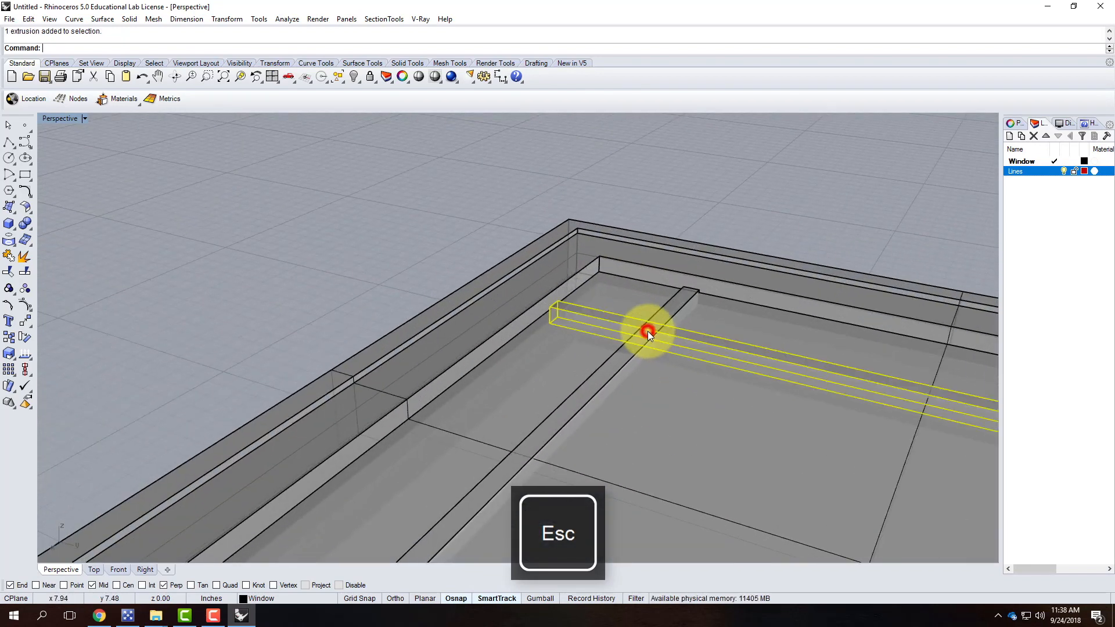
pyautogui.keyDown('shift'); pyautogui.click(622, 359); pyautogui.keyUp('shift')
pyautogui.scroll(-5, 624, 325)
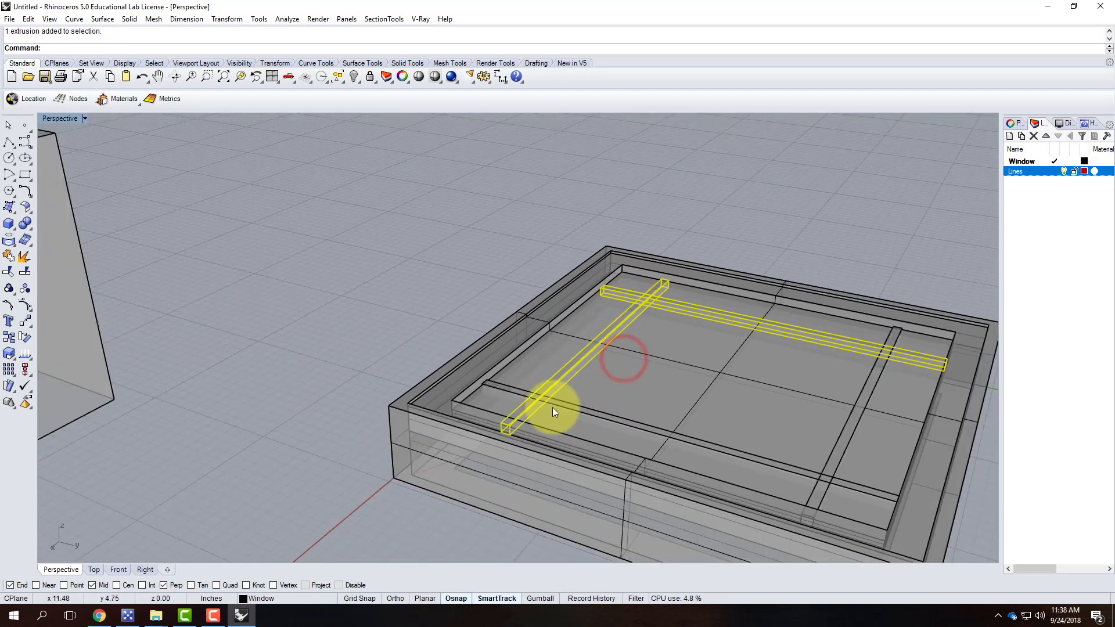
# Scale the four grille bars vertically with Scale1D from the midpoint of a bar's end edge, its upper corner as first reference, to 0.5".
pyautogui.scroll(5, 576, 409)
pyautogui.keyDown('shift'); pyautogui.click(562, 405); pyautogui.keyUp('shift')
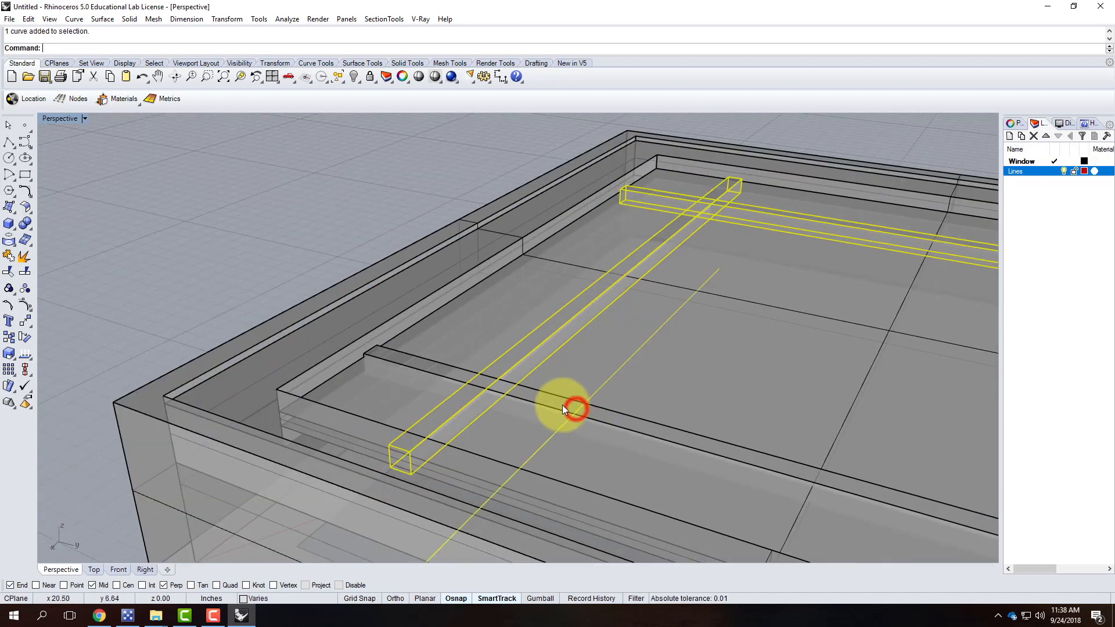
pyautogui.keyDown('ctrl'); pyautogui.click(614, 373); pyautogui.keyUp('ctrl')
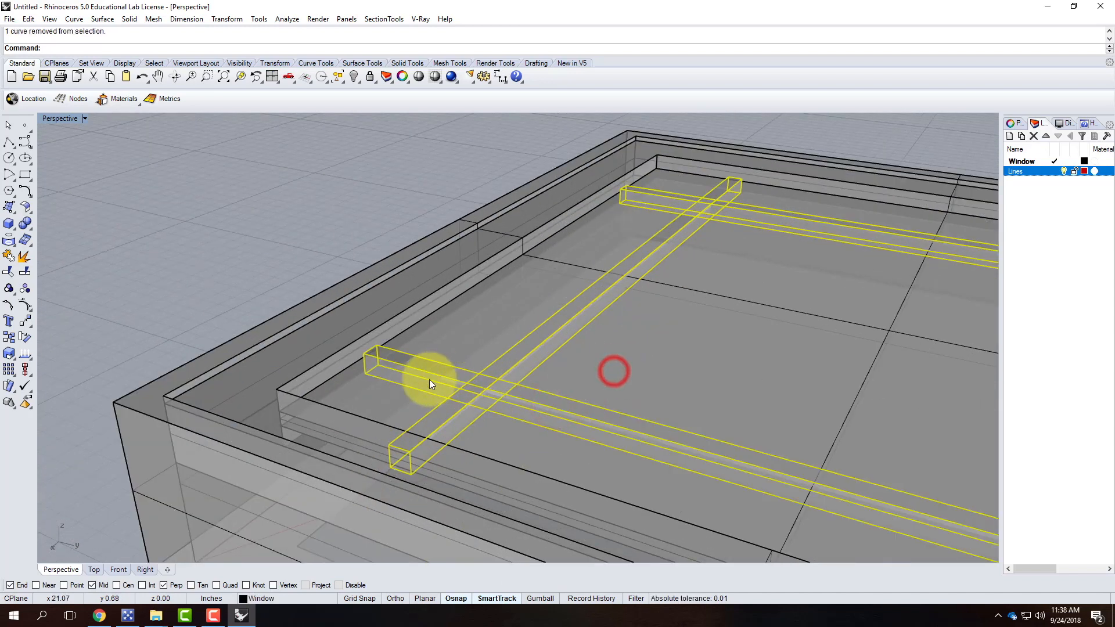
pyautogui.scroll(-4, 430, 379)
pyautogui.scroll(4, 723, 363)
pyautogui.keyDown('shift'); pyautogui.click(705, 360); pyautogui.keyUp('shift')
pyautogui.scroll(5, 454, 225)
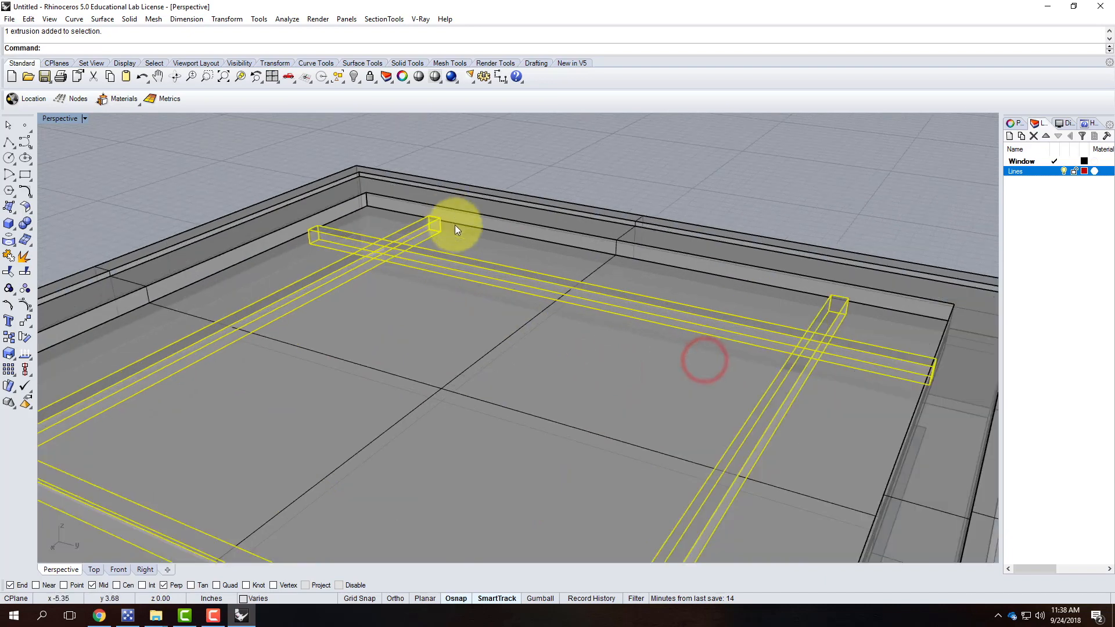
pyautogui.scroll(3, 436, 218)
pyautogui.write('d1d')
pyautogui.press('Return')
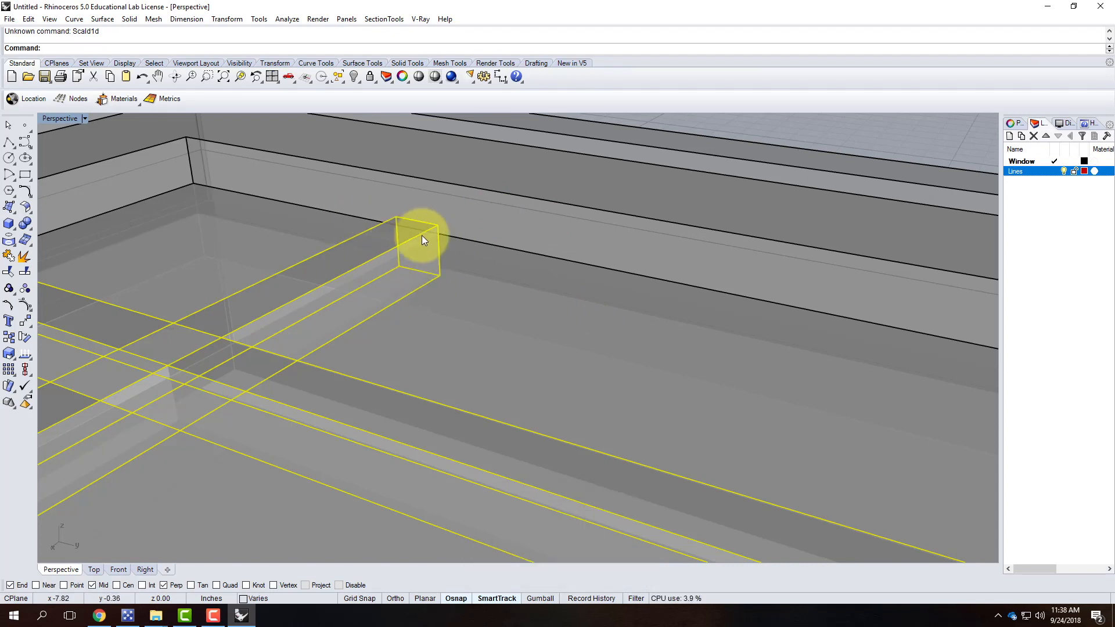
pyautogui.press('BackSpace')
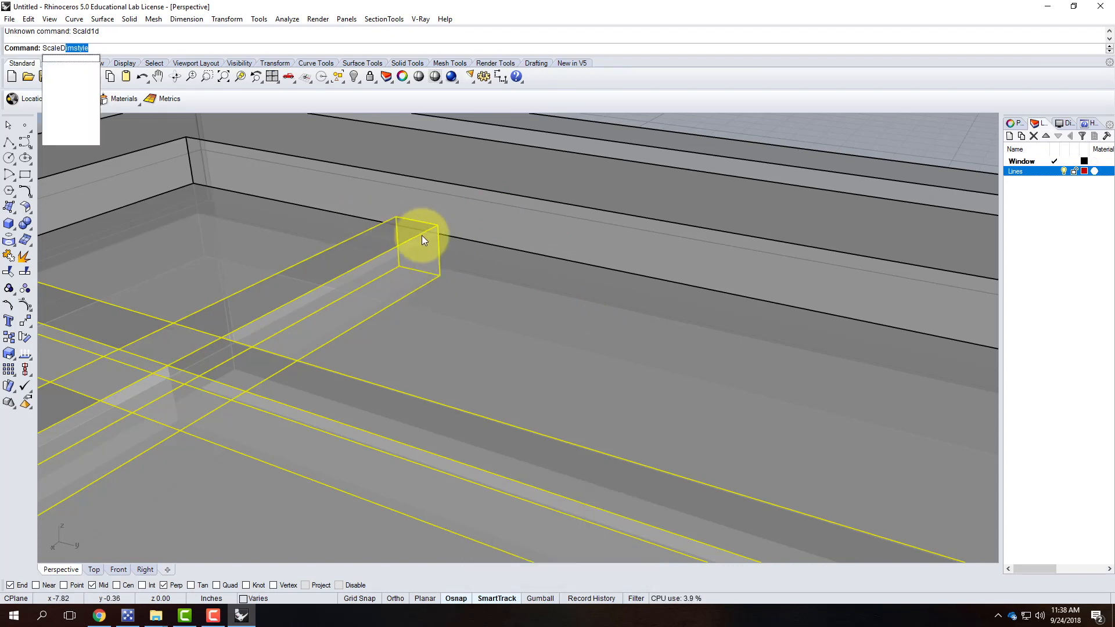
pyautogui.write('e1d')
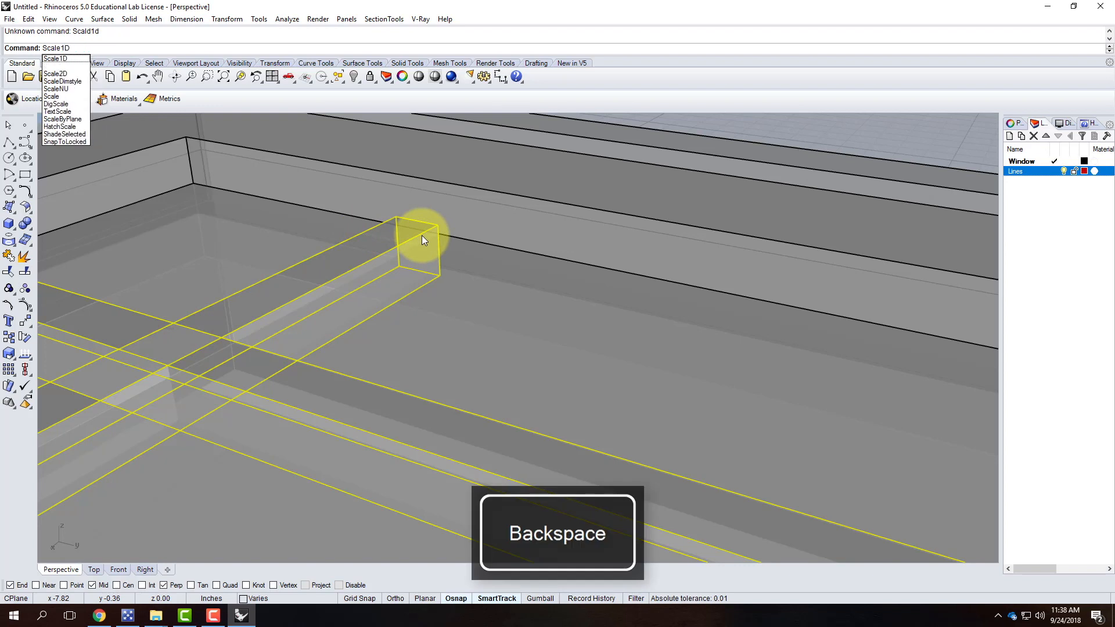
pyautogui.press('Return')
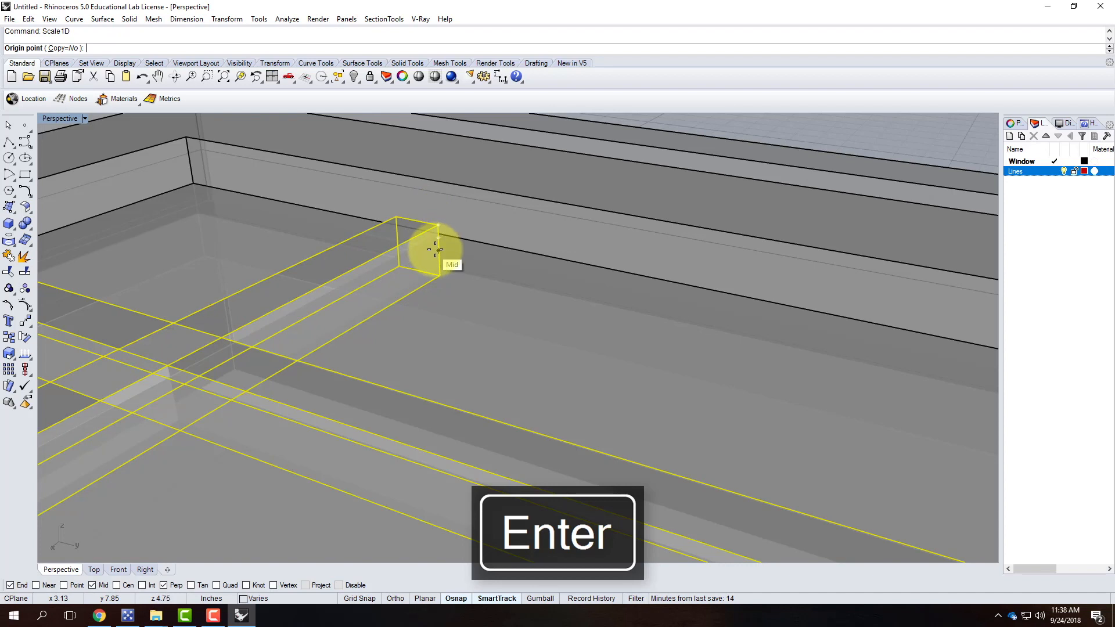
pyautogui.click(431, 251)
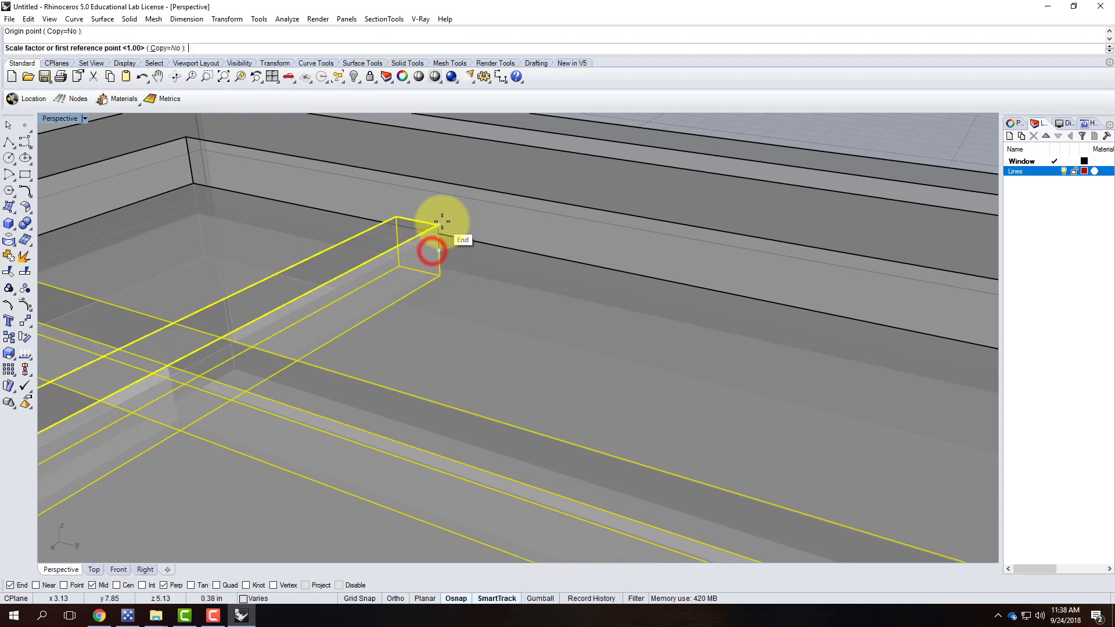
pyautogui.click(432, 223)
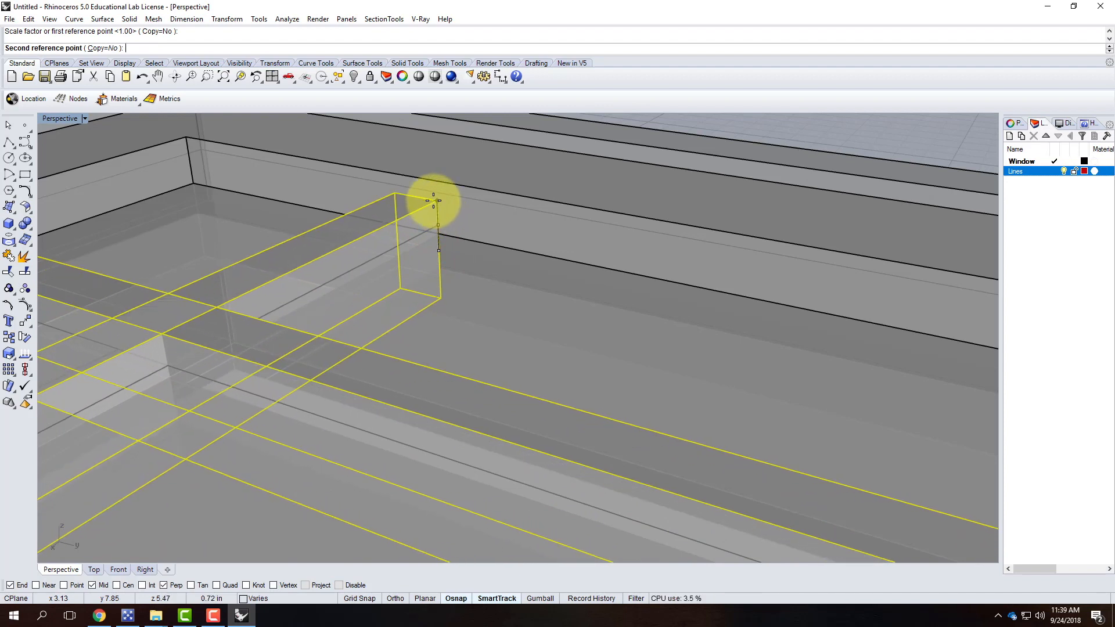
pyautogui.write('.5"')
pyautogui.press('Return')
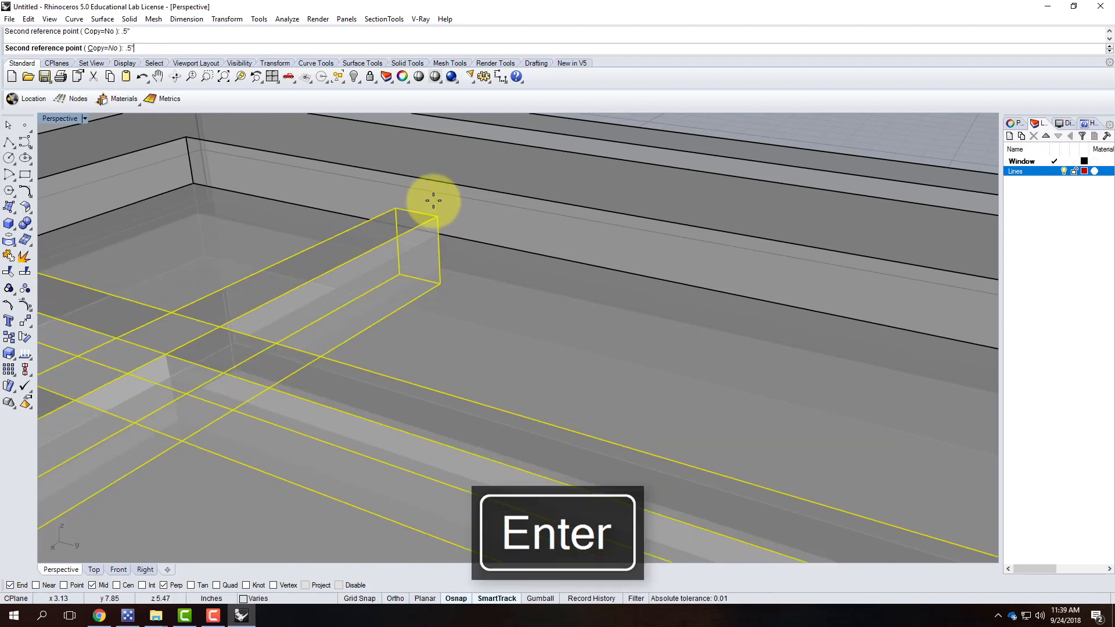
pyautogui.scroll(-2, 458, 319)
pyautogui.click(692, 152)
# Boolean union the four crossing grille bars into a single solid.
pyautogui.scroll(3, 429, 253)
pyautogui.moveTo(453, 264); pyautogui.dragTo(466, 371, button='right')
pyautogui.scroll(3, 510, 440)
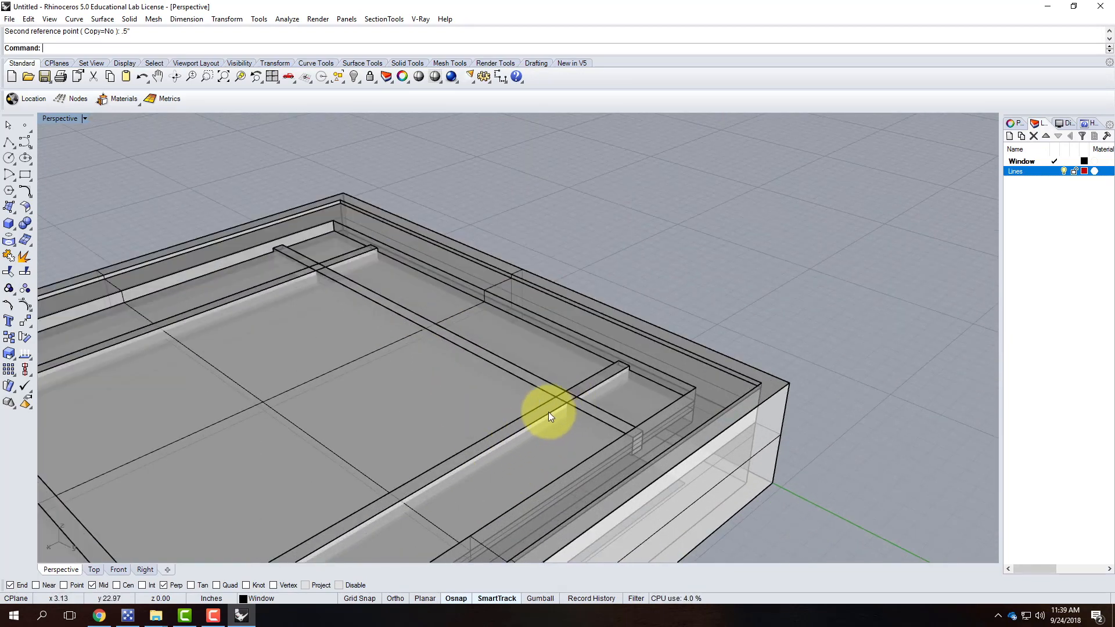
pyautogui.click(548, 412)
pyautogui.click(534, 416)
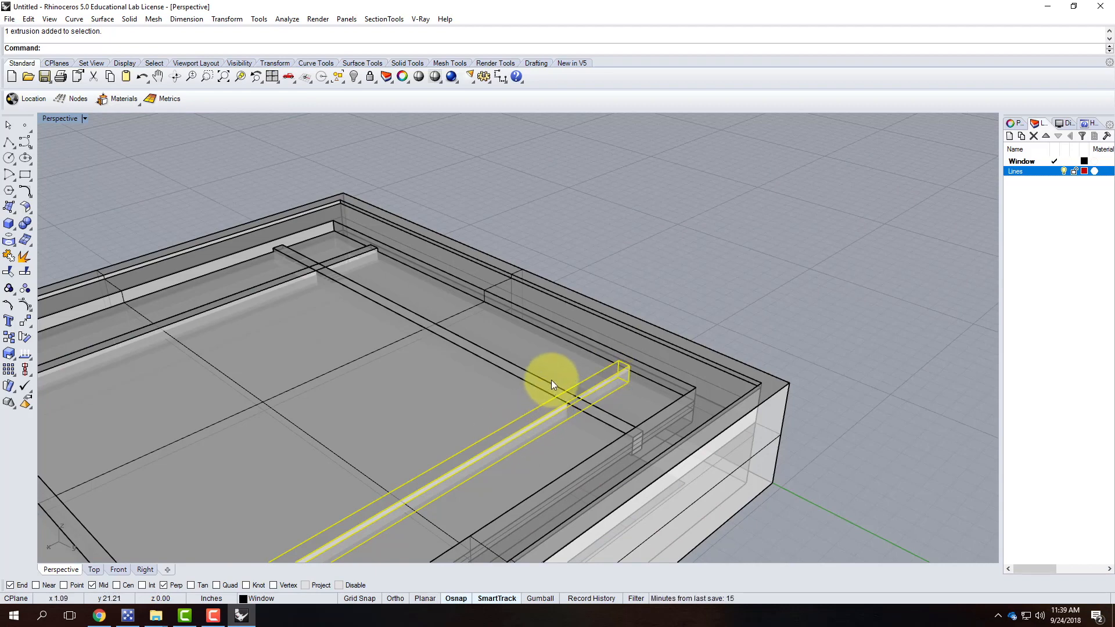
pyautogui.scroll(-3, 605, 350)
pyautogui.keyDown('shift'); pyautogui.click(341, 461); pyautogui.keyUp('shift')
pyautogui.keyDown('shift'); pyautogui.click(256, 365); pyautogui.keyUp('shift')
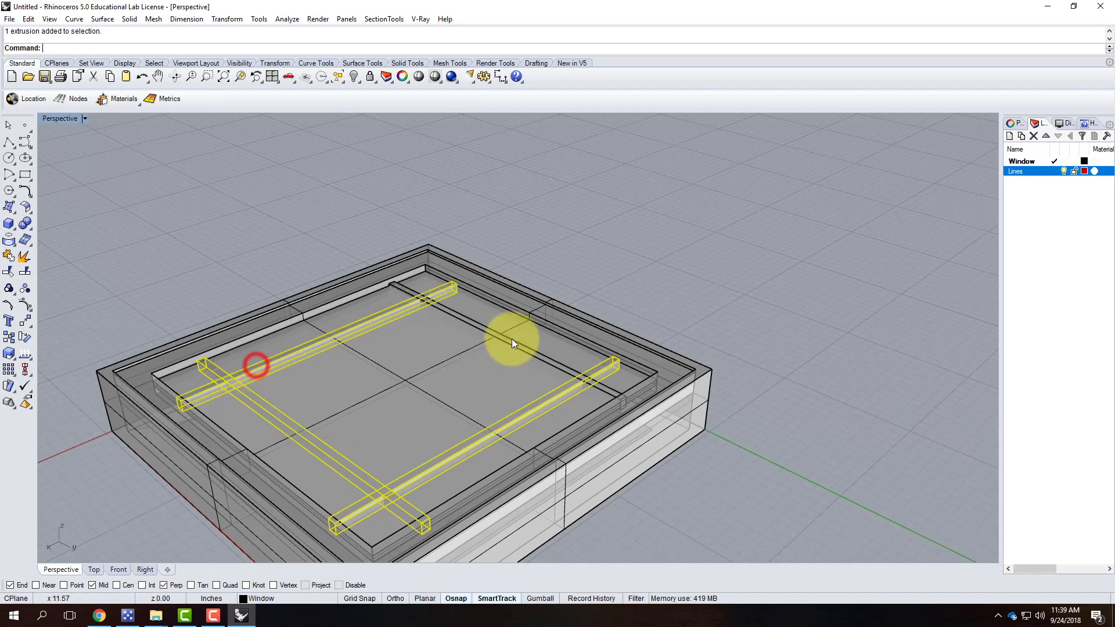
pyautogui.keyDown('shift'); pyautogui.click(472, 324); pyautogui.keyUp('shift')
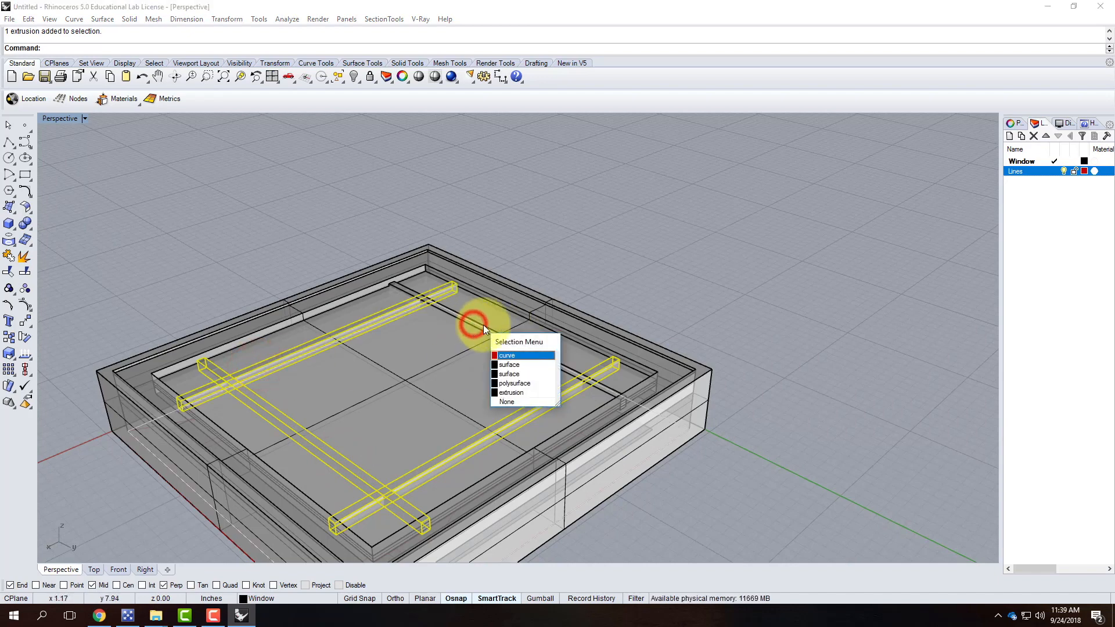
pyautogui.click(517, 392)
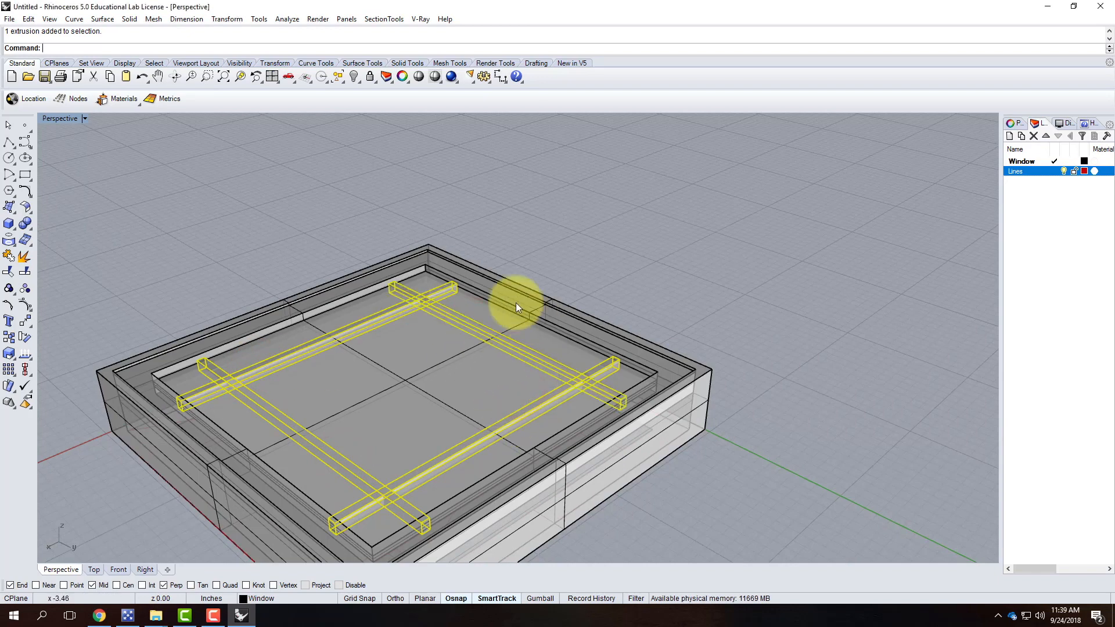
pyautogui.click(28, 218)
pyautogui.click(717, 219)
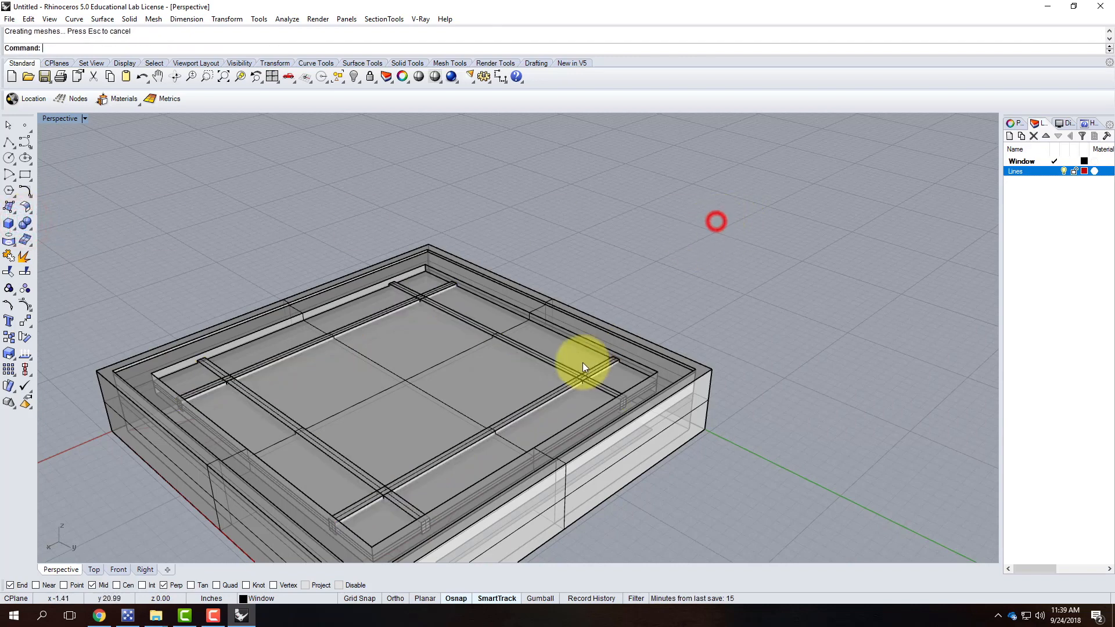
# Select the grille and examine from several angles whether its bars are joined into one polysurface.
pyautogui.scroll(5, 561, 378)
pyautogui.click(560, 379)
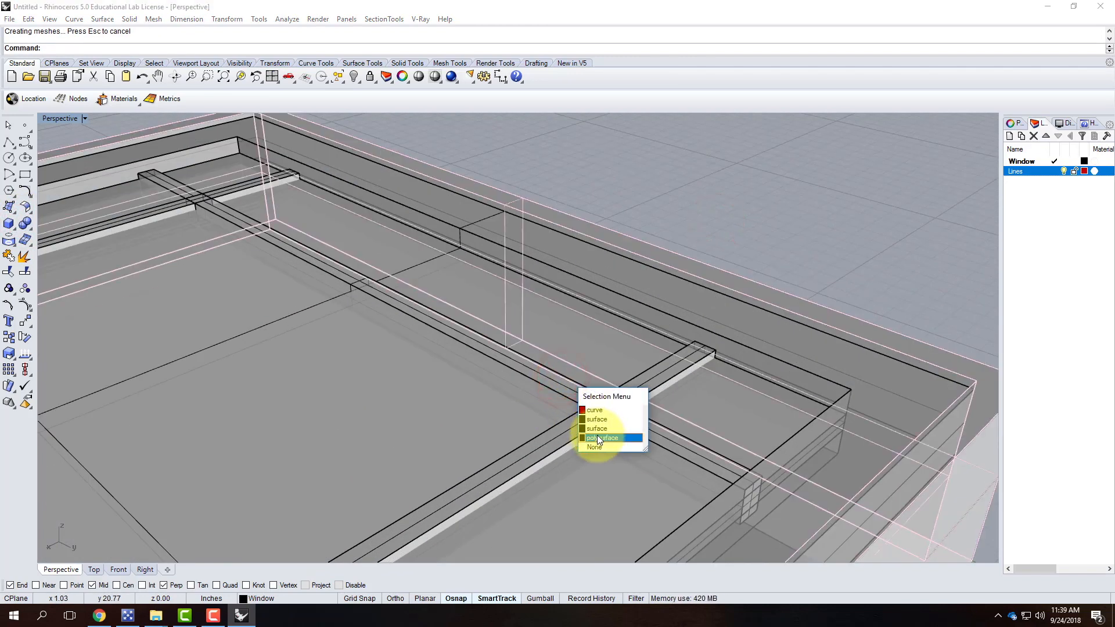
pyautogui.click(550, 384)
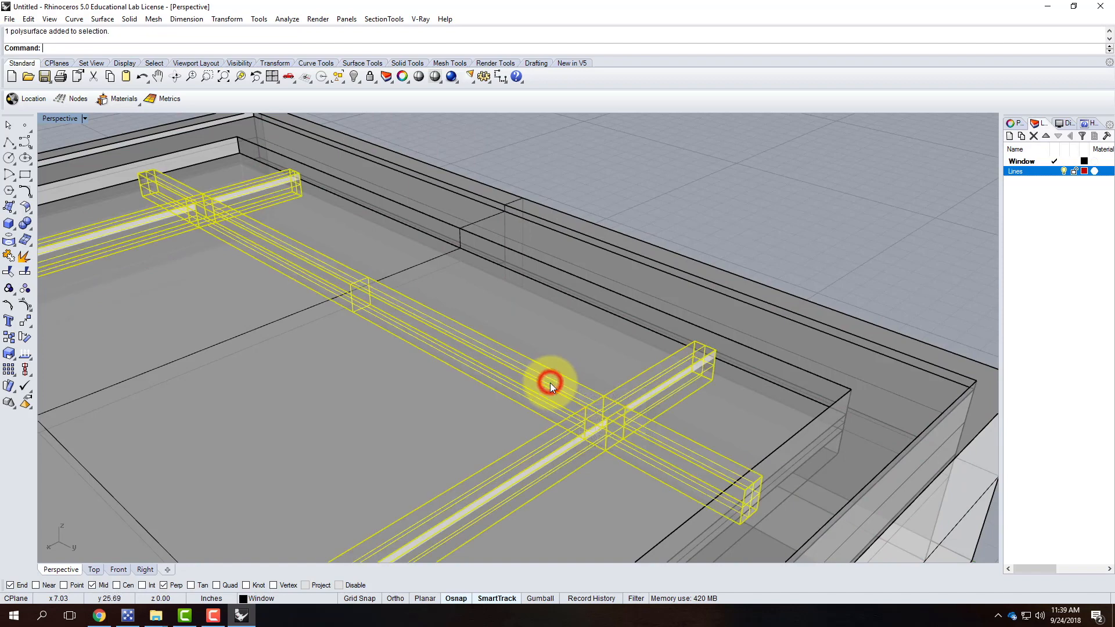
pyautogui.scroll(-5, 749, 290)
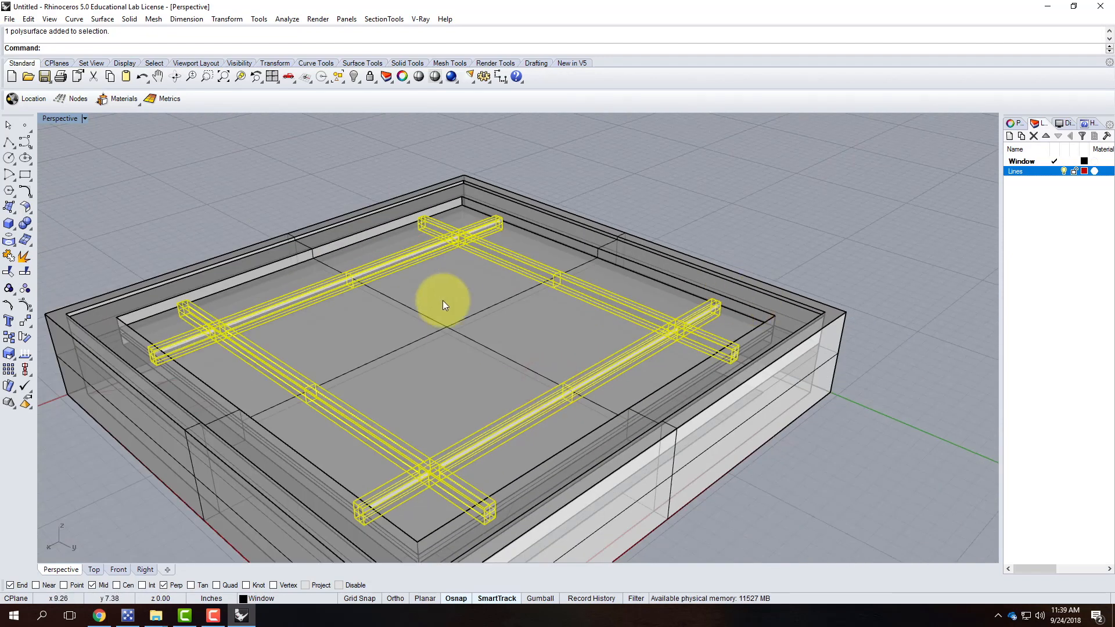
pyautogui.scroll(-6, 586, 304)
pyautogui.moveTo(661, 343); pyautogui.dragTo(562, 356, button='right')
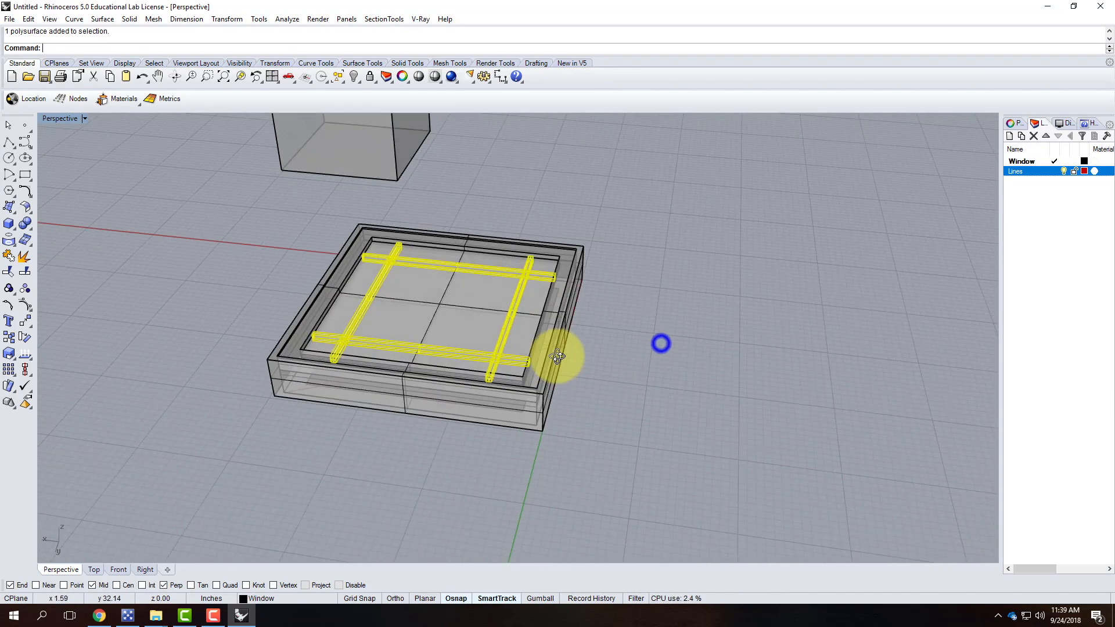
pyautogui.scroll(6, 510, 284)
pyautogui.click(827, 362)
pyautogui.click(542, 379)
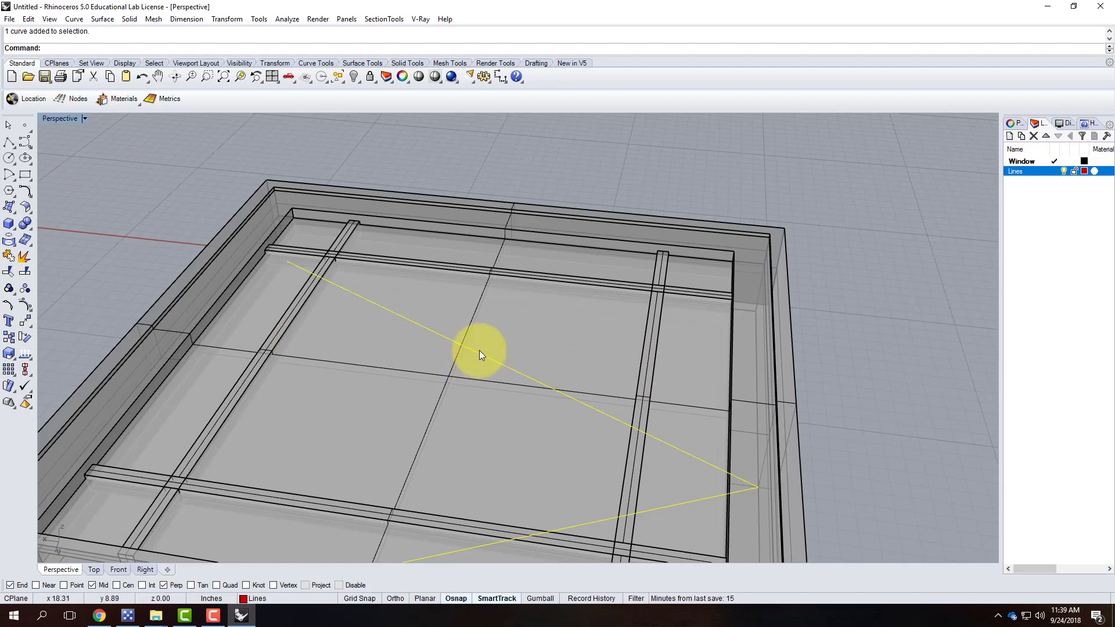
# Delete the separate tall box standing beside the window.
pyautogui.scroll(-6, 479, 352)
pyautogui.scroll(3, 569, 364)
pyautogui.moveTo(582, 365); pyautogui.dragTo(709, 371, button='right')
pyautogui.scroll(-6, 638, 356)
pyautogui.click(354, 314)
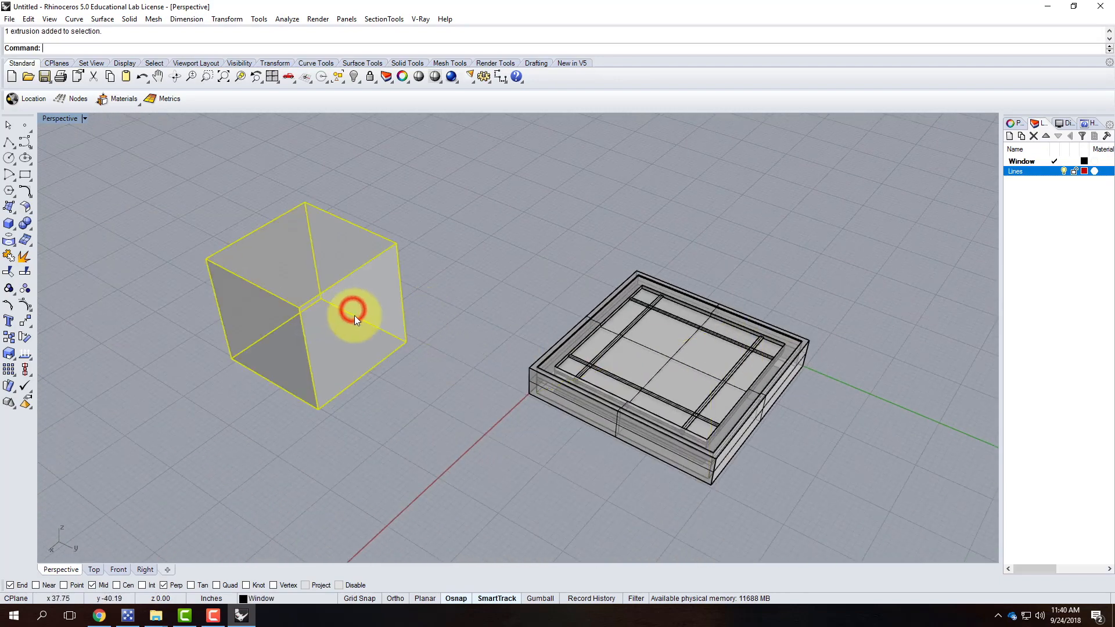
pyautogui.press('Delete')
# Turn off the visibility of the Lines layer.
pyautogui.scroll(-3, 414, 376)
pyautogui.moveTo(381, 380); pyautogui.dragTo(584, 346, button='right')
pyautogui.scroll(3, 584, 346)
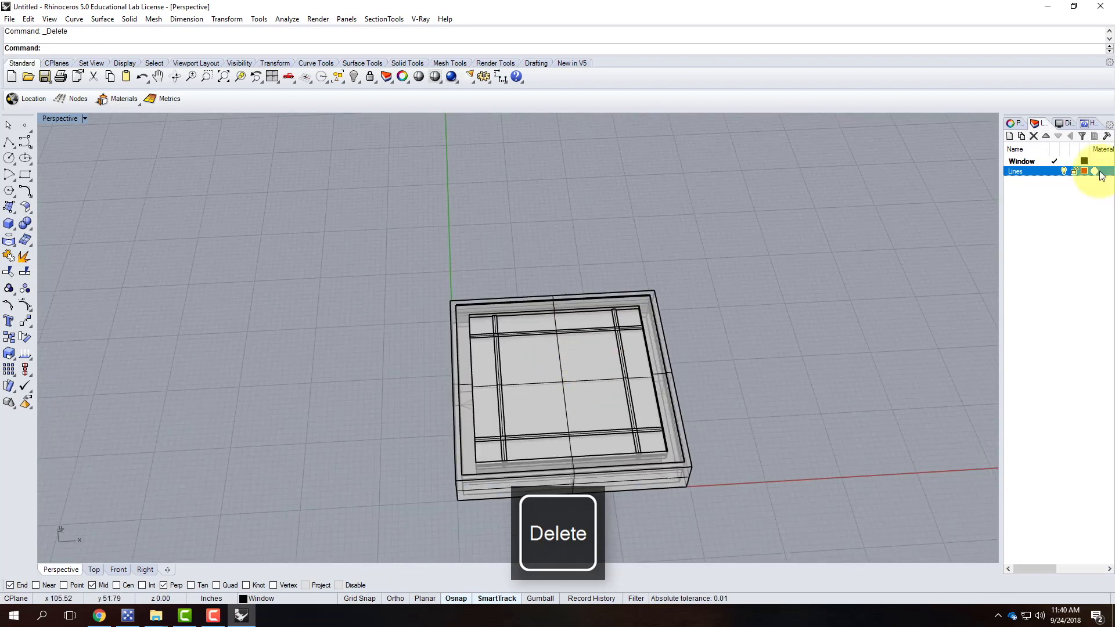
pyautogui.click(1063, 171)
# Rotate the whole window upright by 90 degrees with Rotate 3D, using its bottom edge along the red X axis as rotation axis.
pyautogui.moveTo(766, 428)
pyautogui.mouseDown(button='right')
pyautogui.moveTo(732, 385)
pyautogui.moveTo(694, 291)
pyautogui.moveTo(757, 413)
pyautogui.mouseUp(button='right')
pyautogui.scroll(-5, 315, 346)
pyautogui.scroll(2, 429, 361)
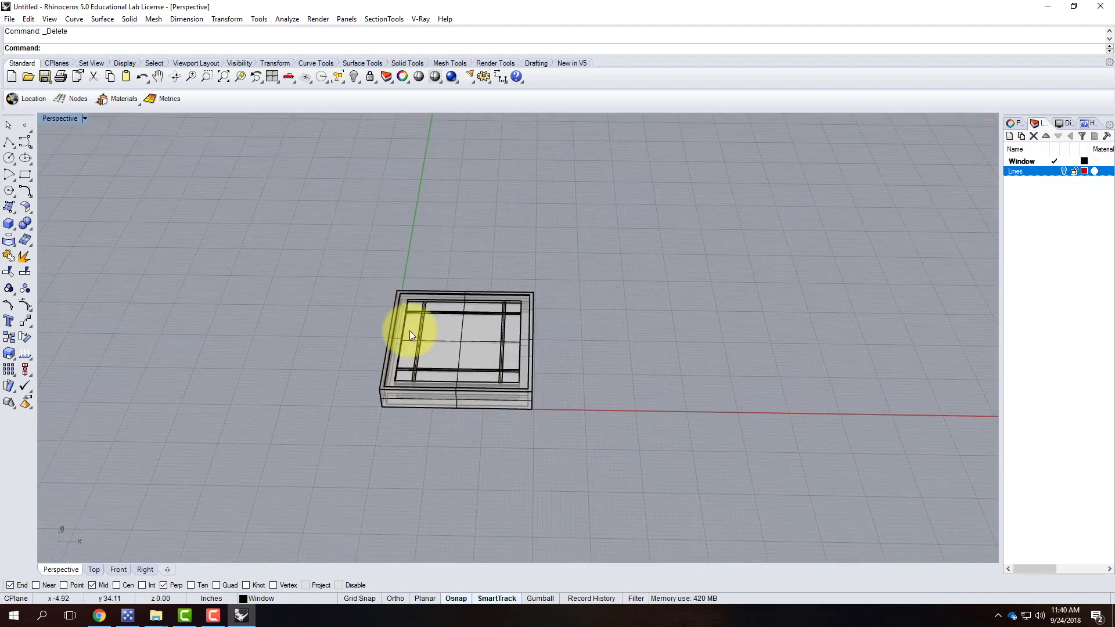
pyautogui.moveTo(335, 256); pyautogui.dragTo(657, 483)
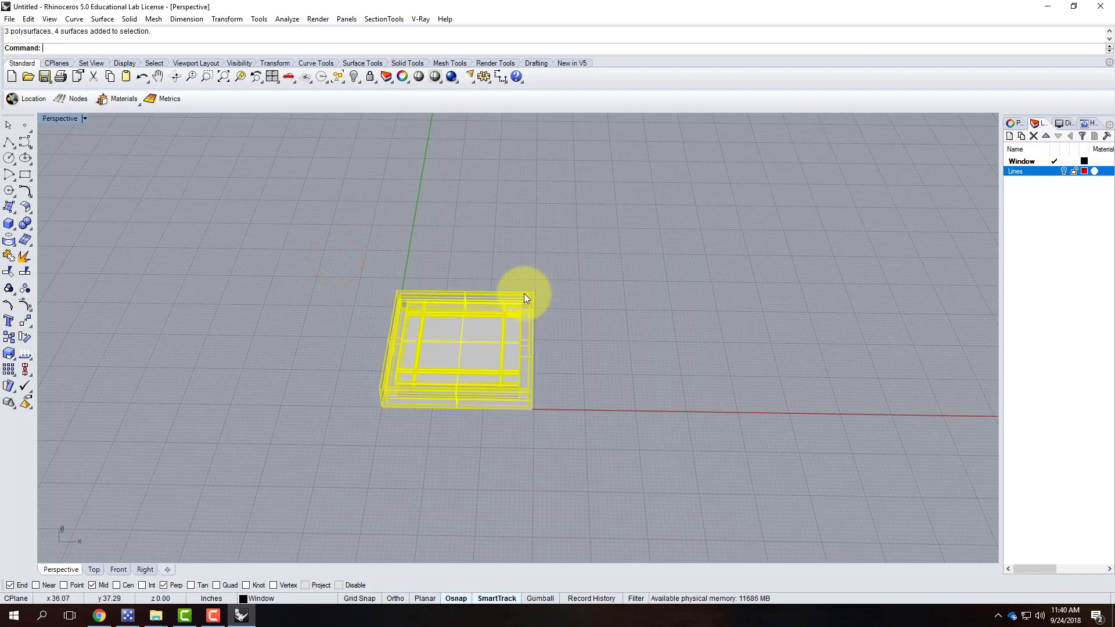
pyautogui.click(224, 19)
pyautogui.click(242, 71)
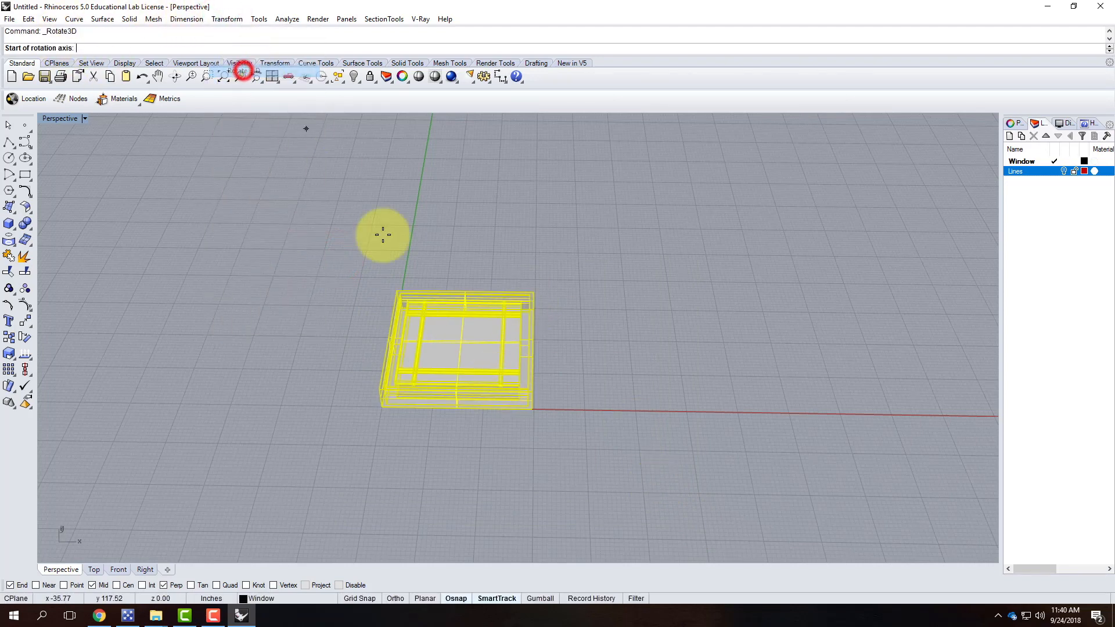
pyautogui.scroll(5, 379, 445)
pyautogui.click(378, 354)
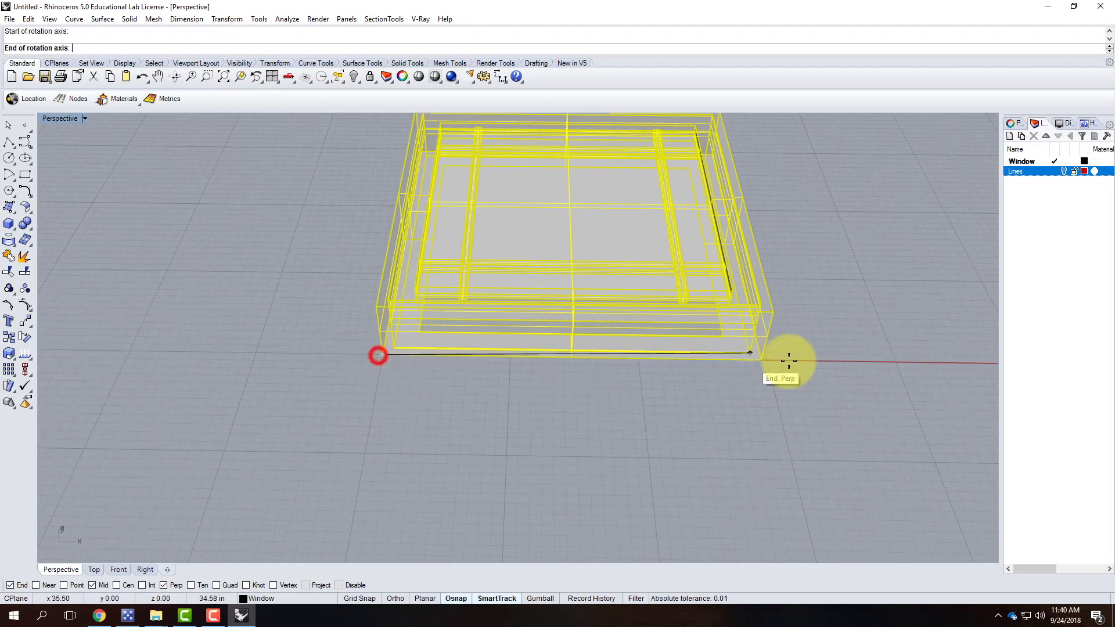
pyautogui.click(759, 360)
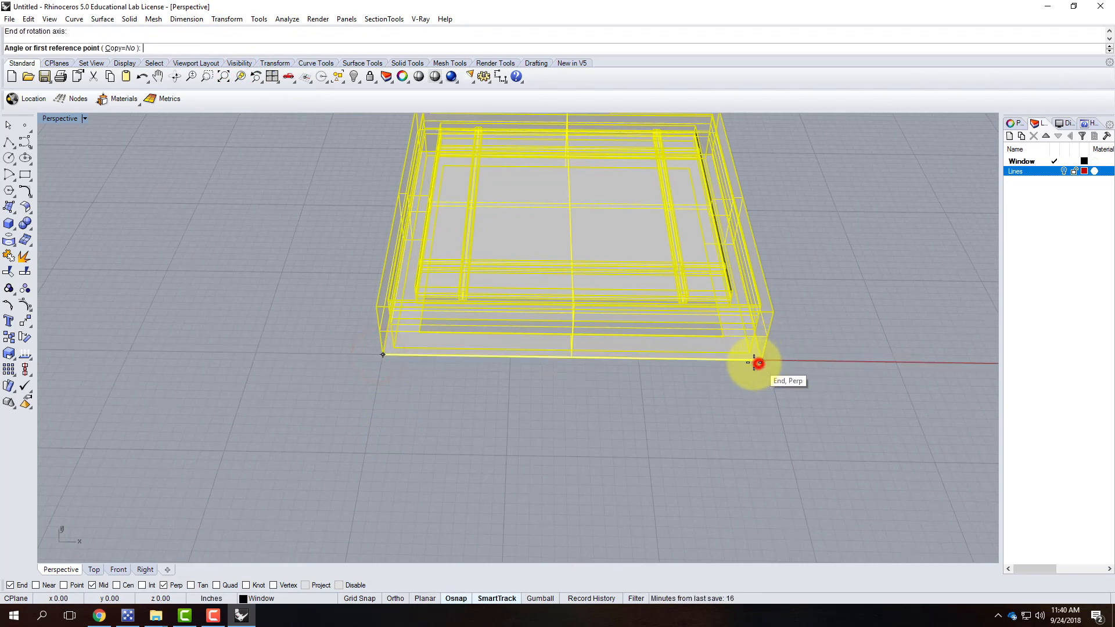
pyautogui.moveTo(369, 378); pyautogui.dragTo(658, 343, button='right')
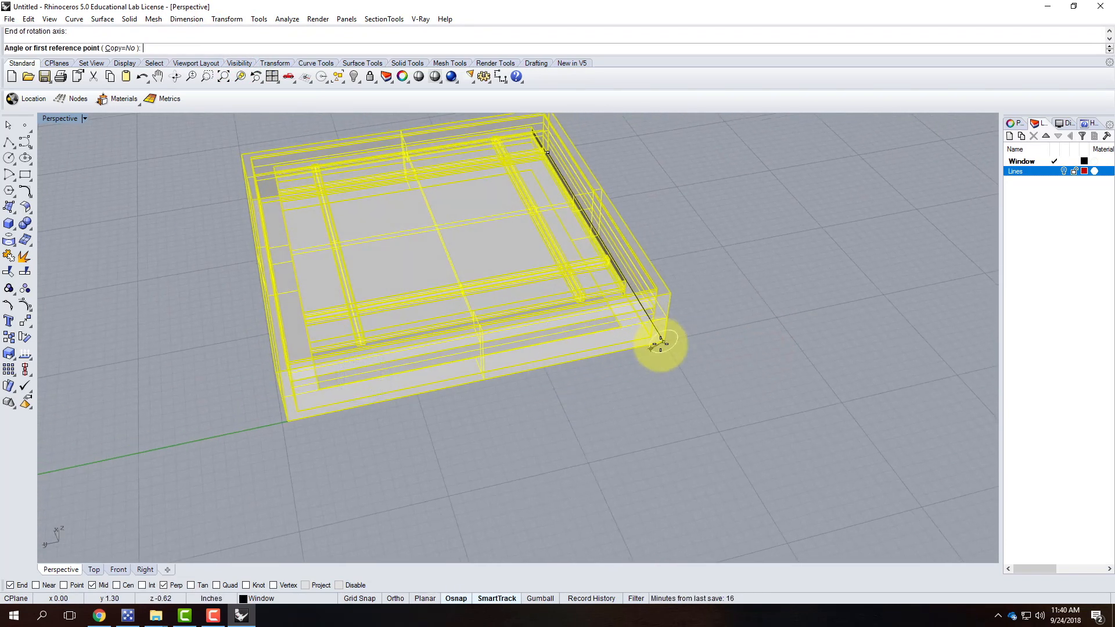
pyautogui.click(287, 422)
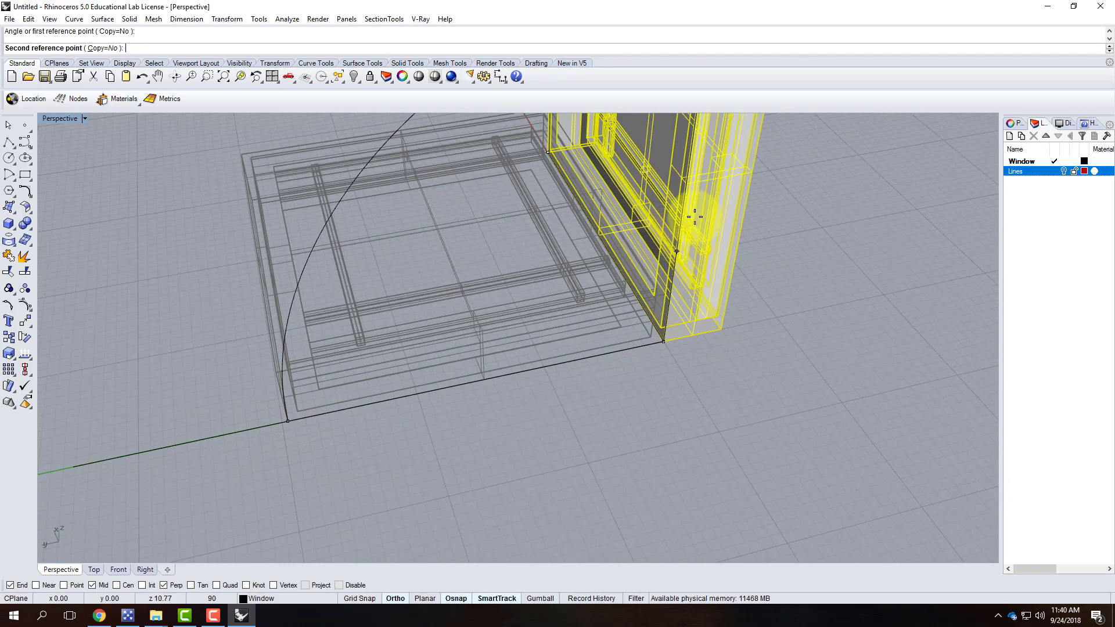
pyautogui.click(708, 211)
pyautogui.moveTo(802, 291); pyautogui.dragTo(635, 336, button='right')
pyautogui.click(622, 347)
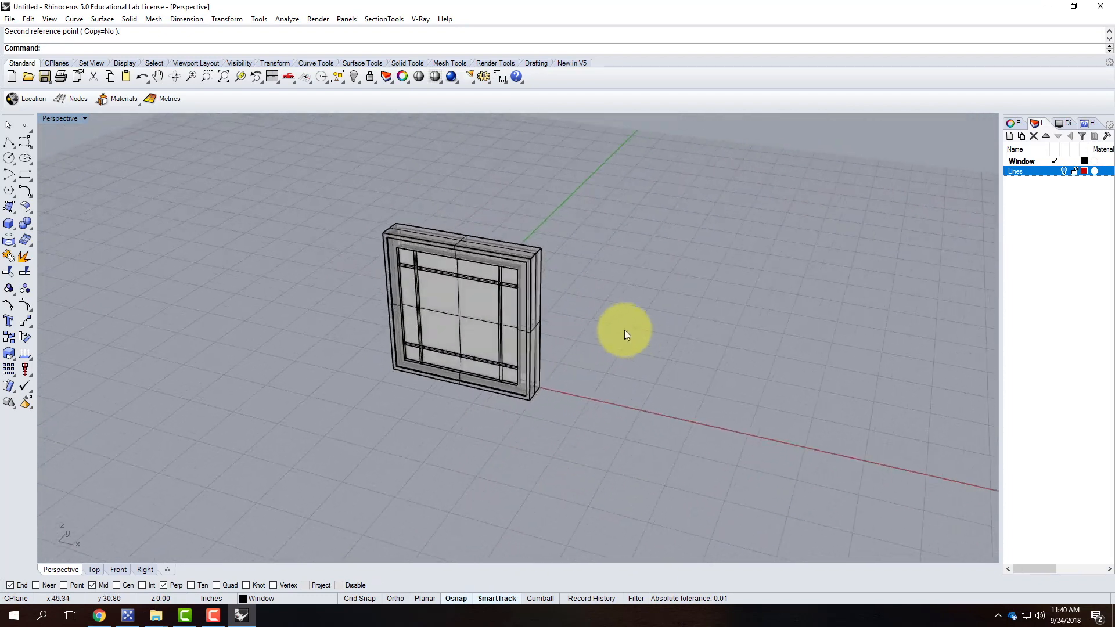
# Move the entire upright window from its lower front corner to the origin at 0,0,0.
pyautogui.moveTo(340, 197); pyautogui.dragTo(649, 471)
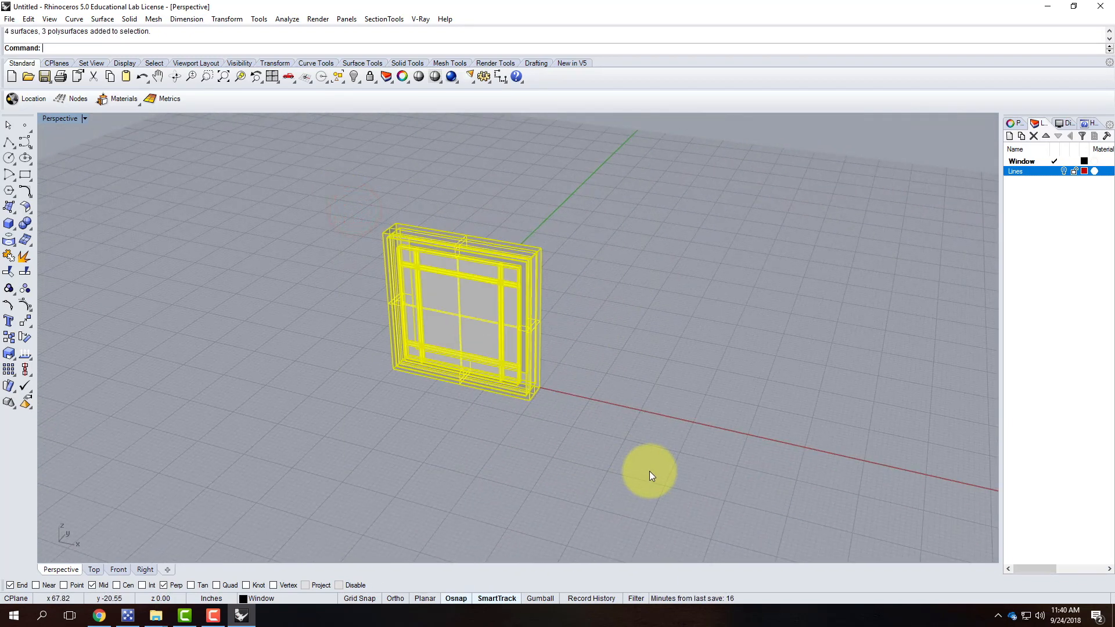
pyautogui.press('Return')
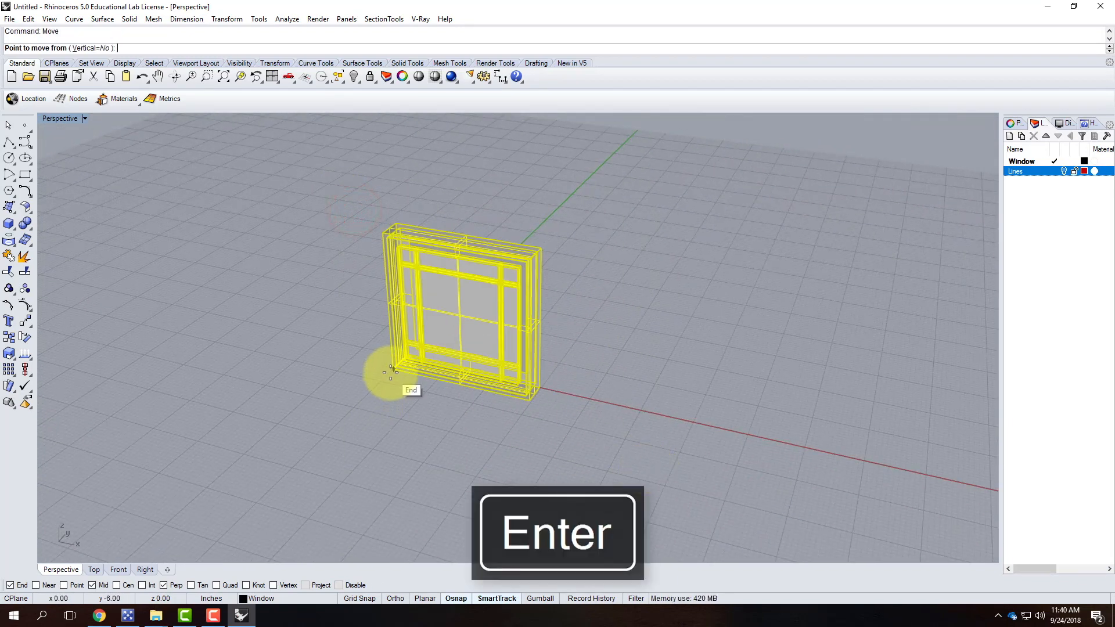
pyautogui.click(388, 371)
pyautogui.write('0,0,')
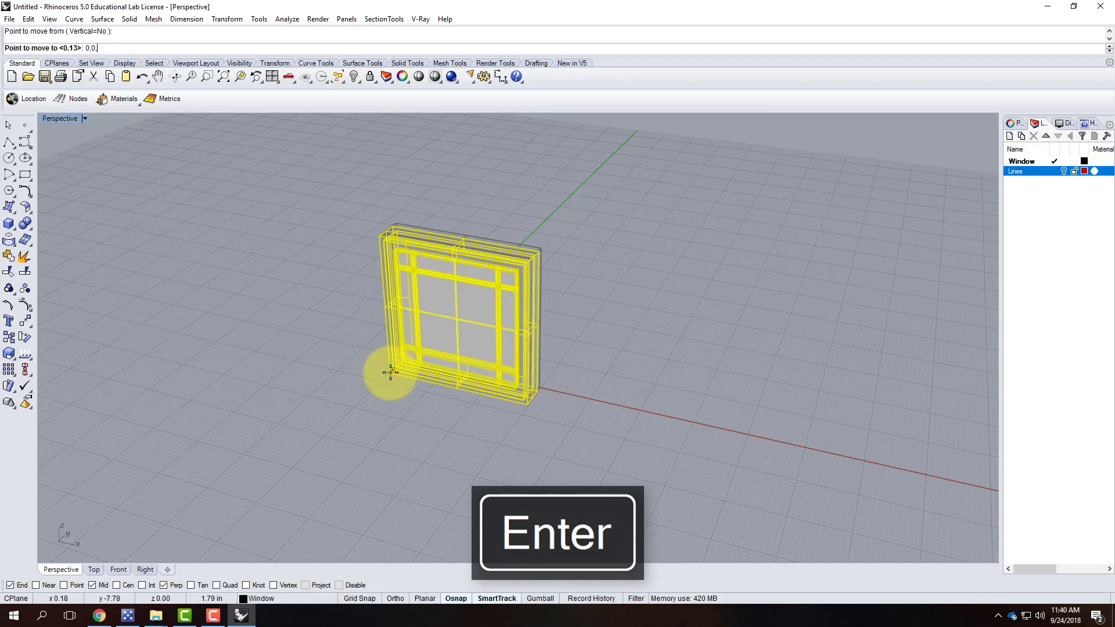
pyautogui.write('0')
pyautogui.press('Return')
pyautogui.click(392, 401)
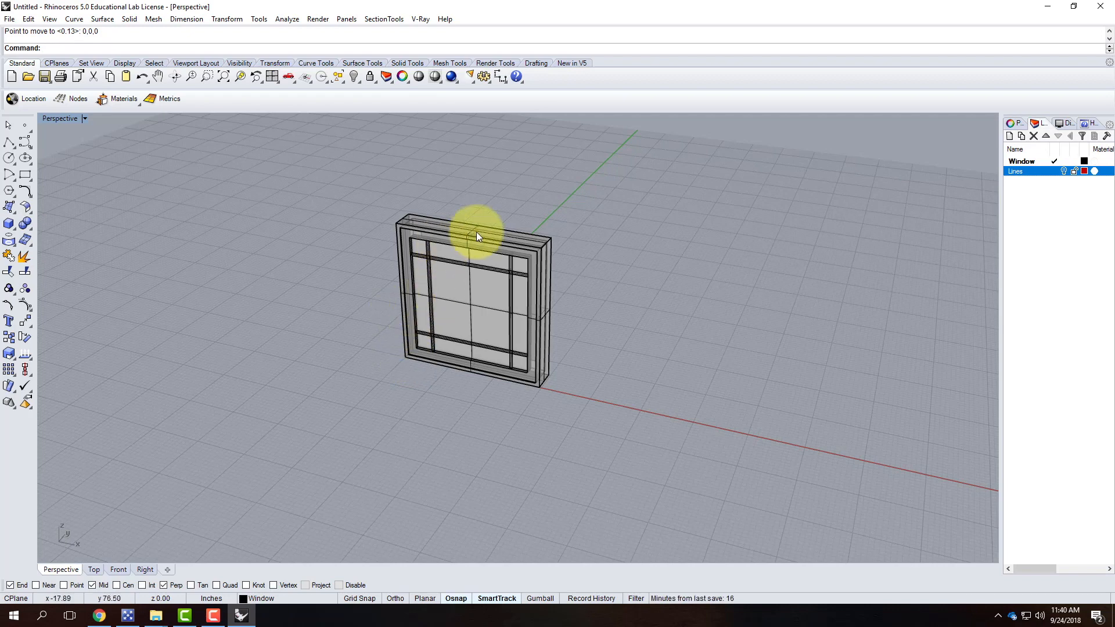
# Switch the Perspective viewport's display mode to Shaded.
pyautogui.click(84, 118)
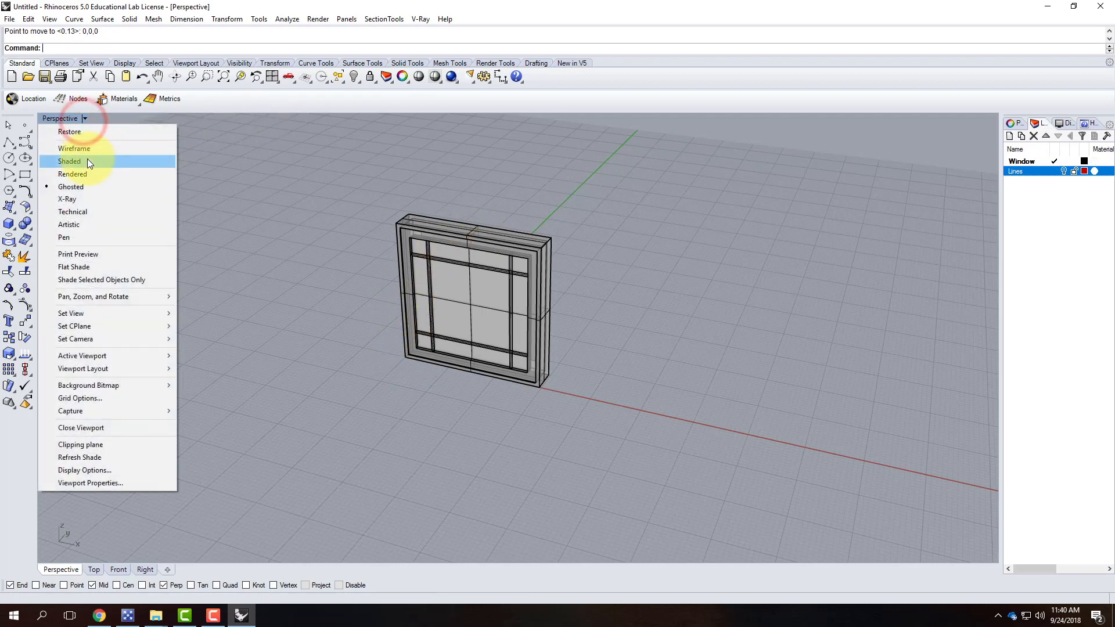
pyautogui.click(87, 161)
pyautogui.click(618, 260)
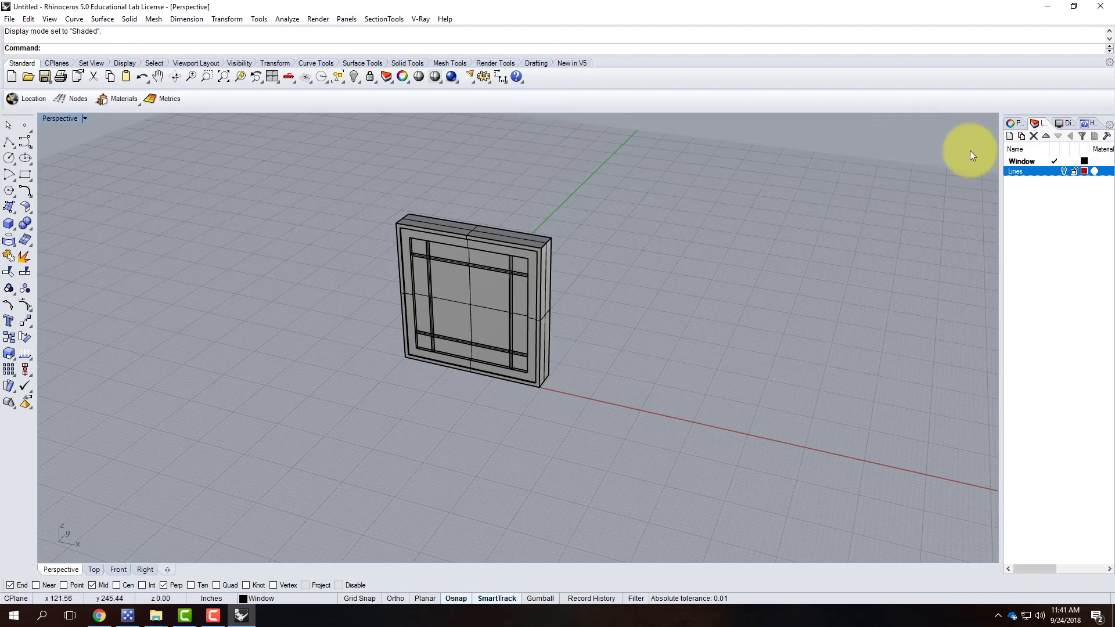
# Rename the Window layer to 30x30 Casement Window.
pyautogui.scroll(3, 478, 282)
pyautogui.click(1021, 162)
pyautogui.click(1021, 162)
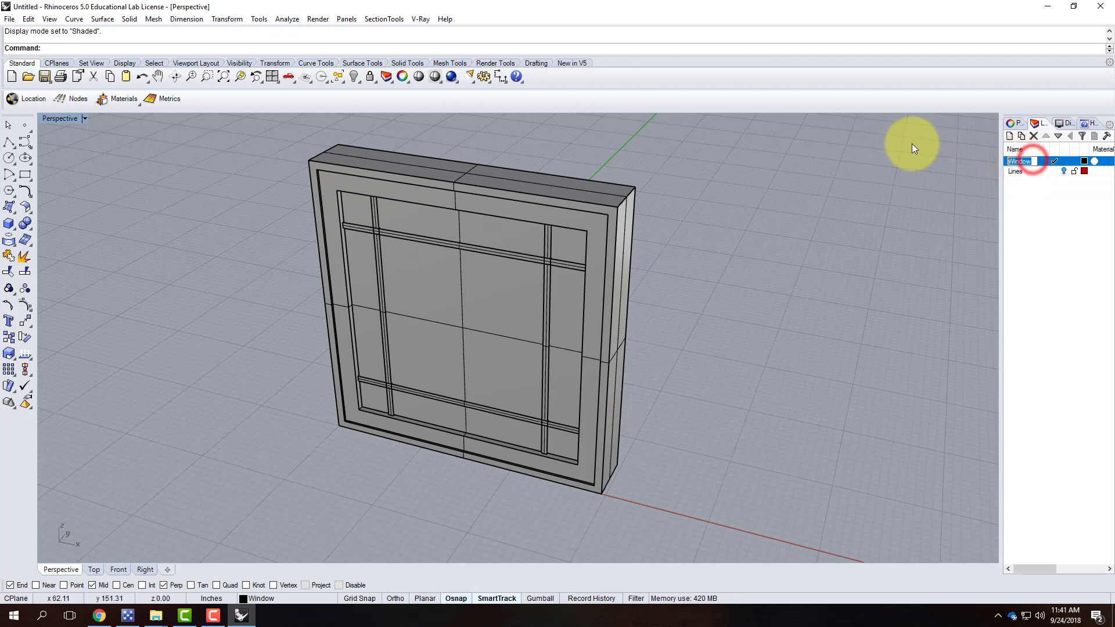
pyautogui.write('30x30 Casement Window')
pyautogui.click(1058, 210)
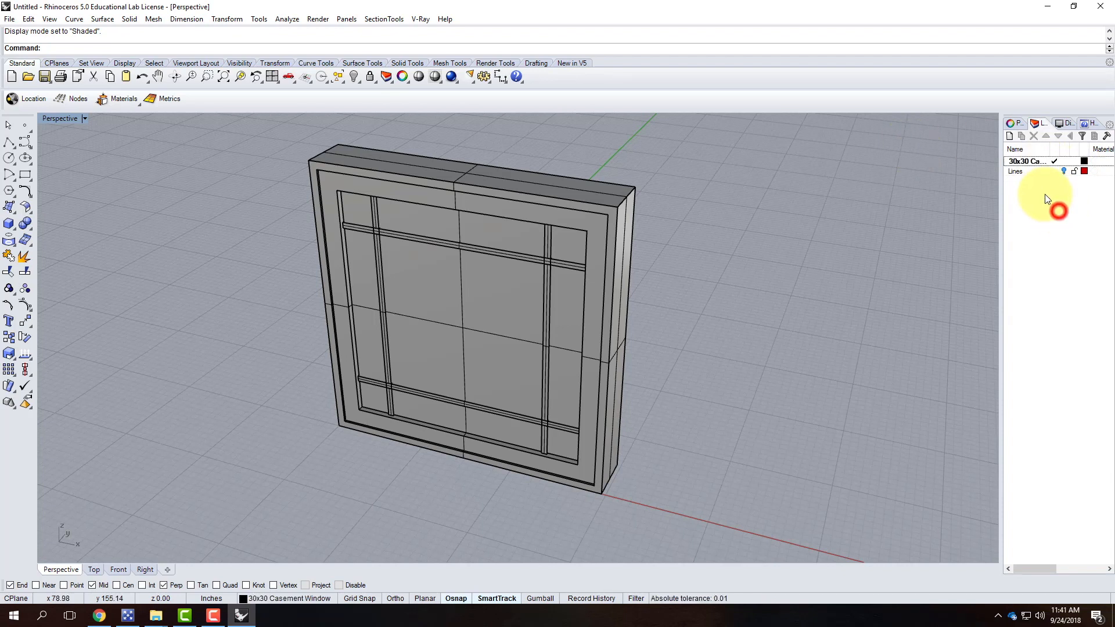
# Add a sublayer named W3030-Glass under the 30x30 Casement Window layer.
pyautogui.click(1016, 172)
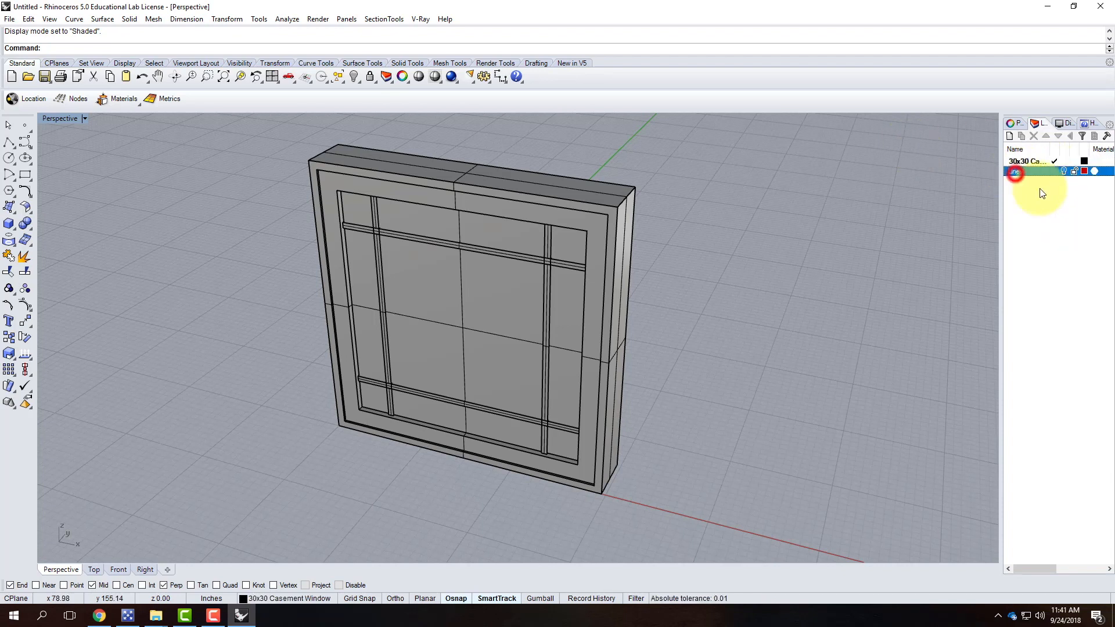
pyautogui.click(1017, 163)
pyautogui.click(1020, 135)
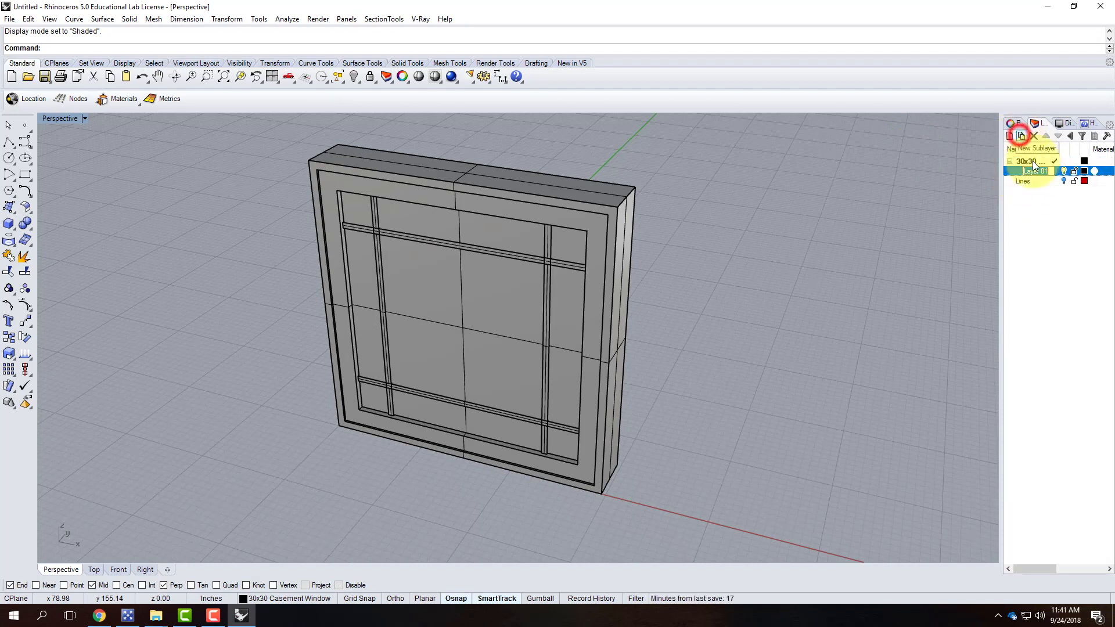
pyautogui.write('W3')
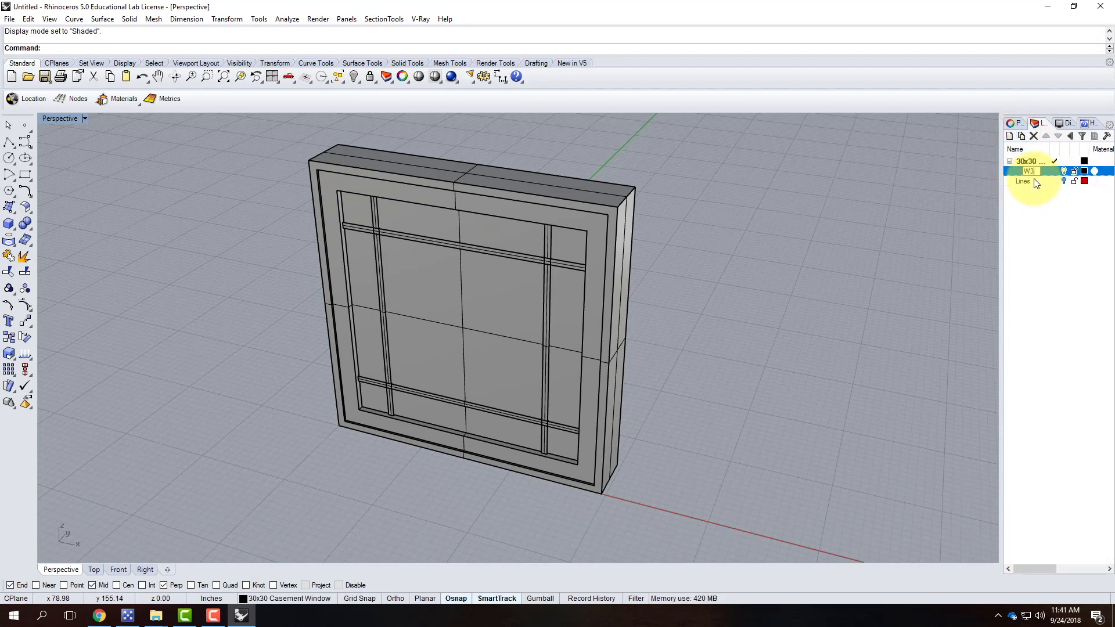
pyautogui.write('030-Glass')
pyautogui.press('Return')
# Add a second sublayer named Frame-W3030 under the 30x30 Casement Window layer.
pyautogui.click(1021, 136)
pyautogui.write('W')
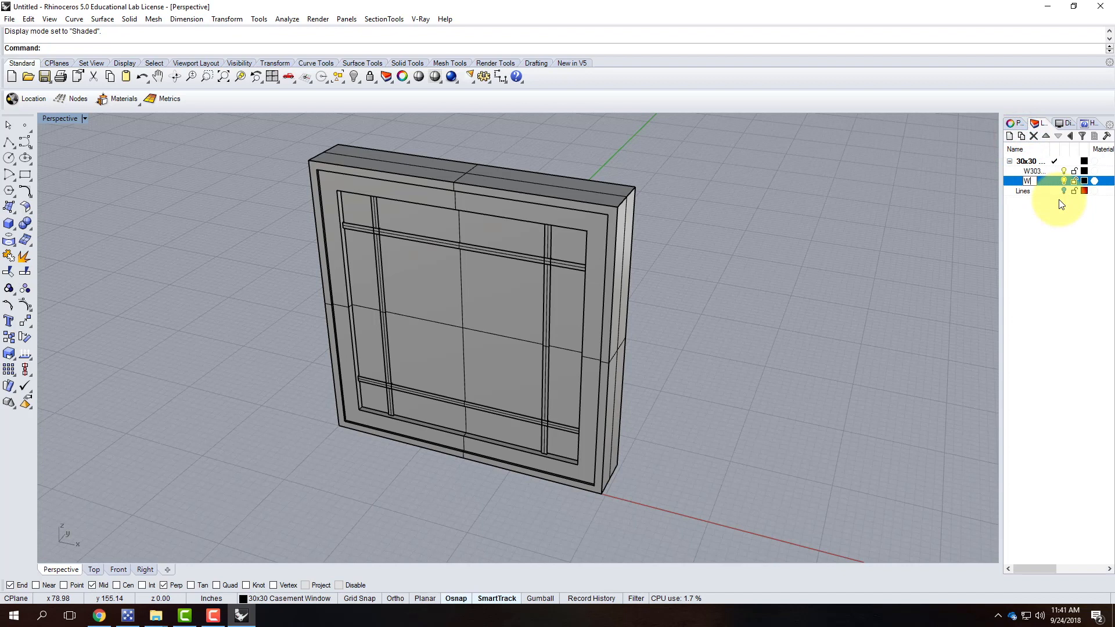
pyautogui.write('3030')
pyautogui.press('BackSpace')
pyautogui.press('BackSpace')
pyautogui.press('BackSpace')
pyautogui.press('BackSpace')
pyautogui.press('BackSpace')
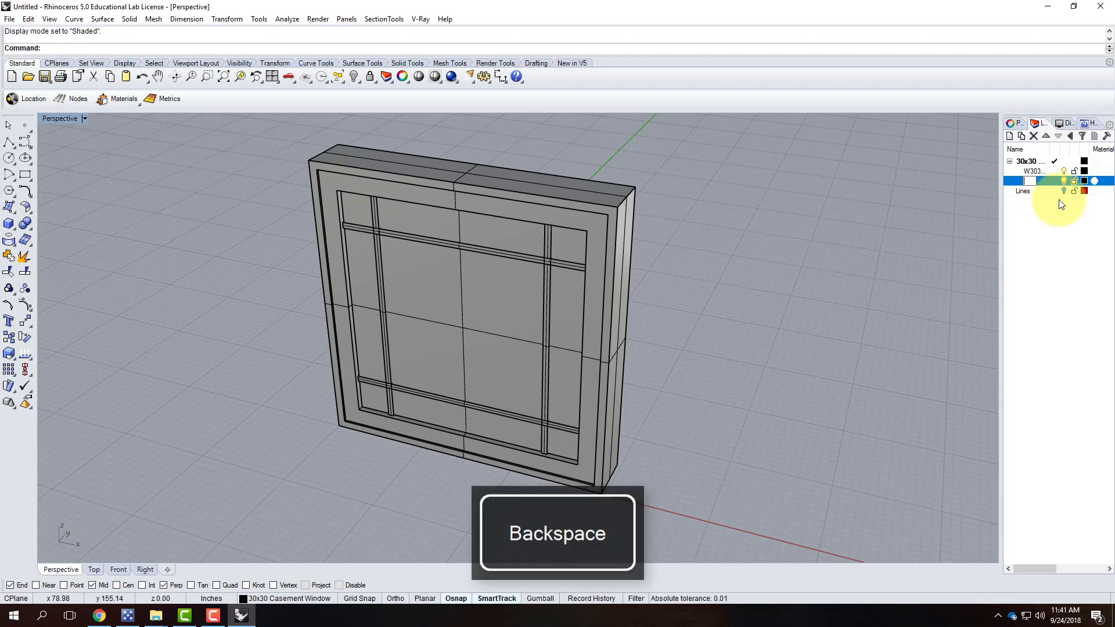
pyautogui.write('Gra')
pyautogui.press('BackSpace')
pyautogui.press('BackSpace')
pyautogui.press('BackSpace')
pyautogui.write('F')
pyautogui.write('rame-W30')
pyautogui.click(1060, 242)
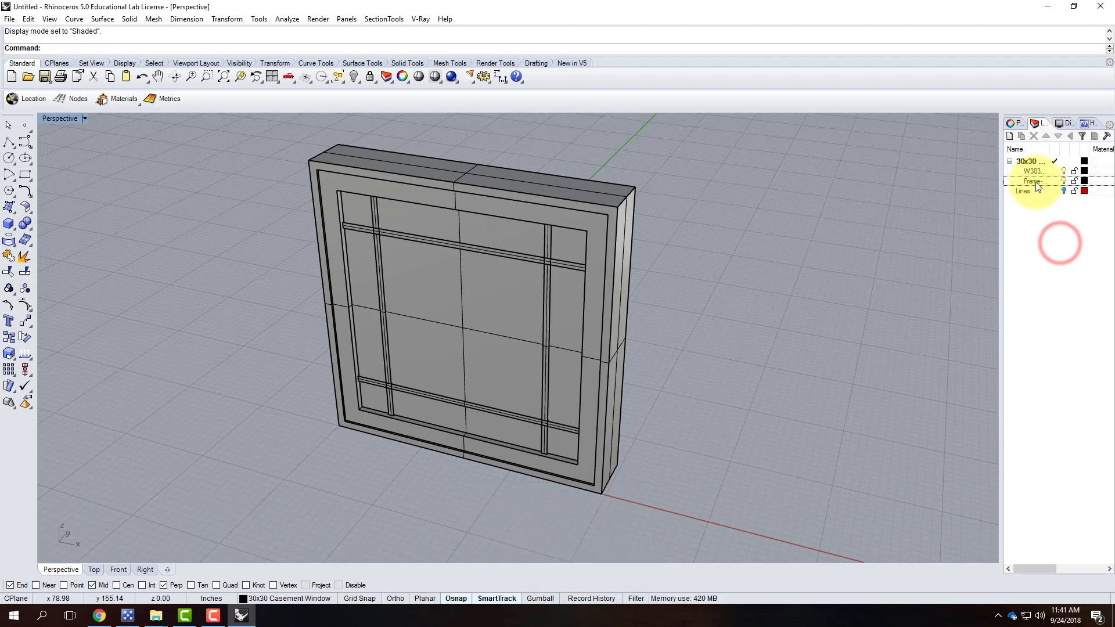
# Make the glass sublayer current and rename it Glass-W3030.
pyautogui.doubleClick(1034, 171)
pyautogui.click(1035, 172)
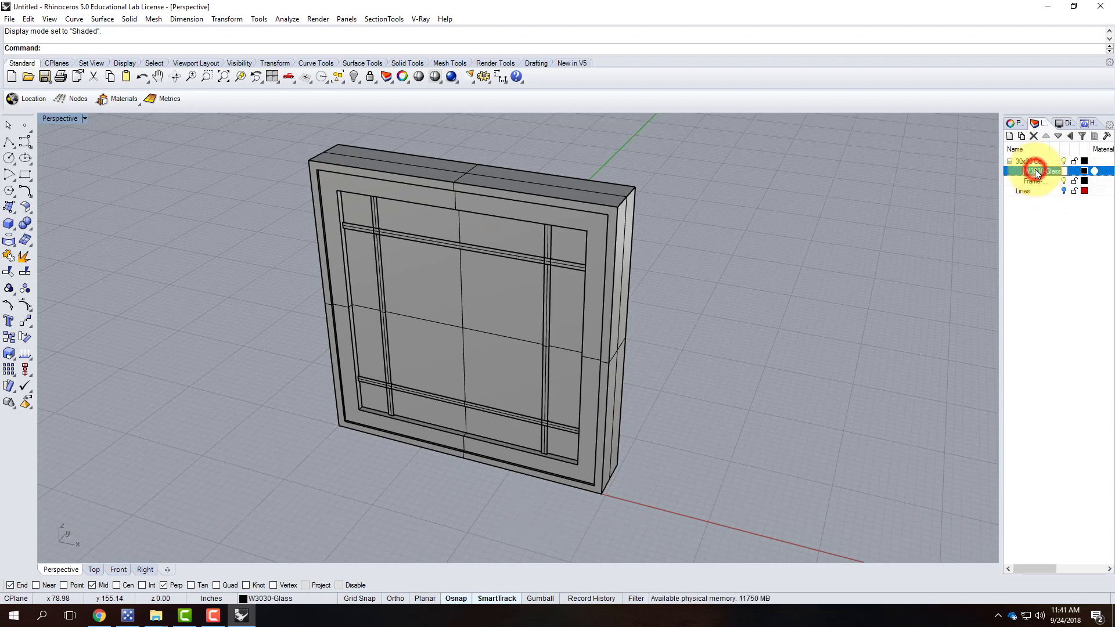
pyautogui.write('glass')
pyautogui.press('BackSpace')
pyautogui.press('BackSpace')
pyautogui.press('BackSpace')
pyautogui.press('BackSpace')
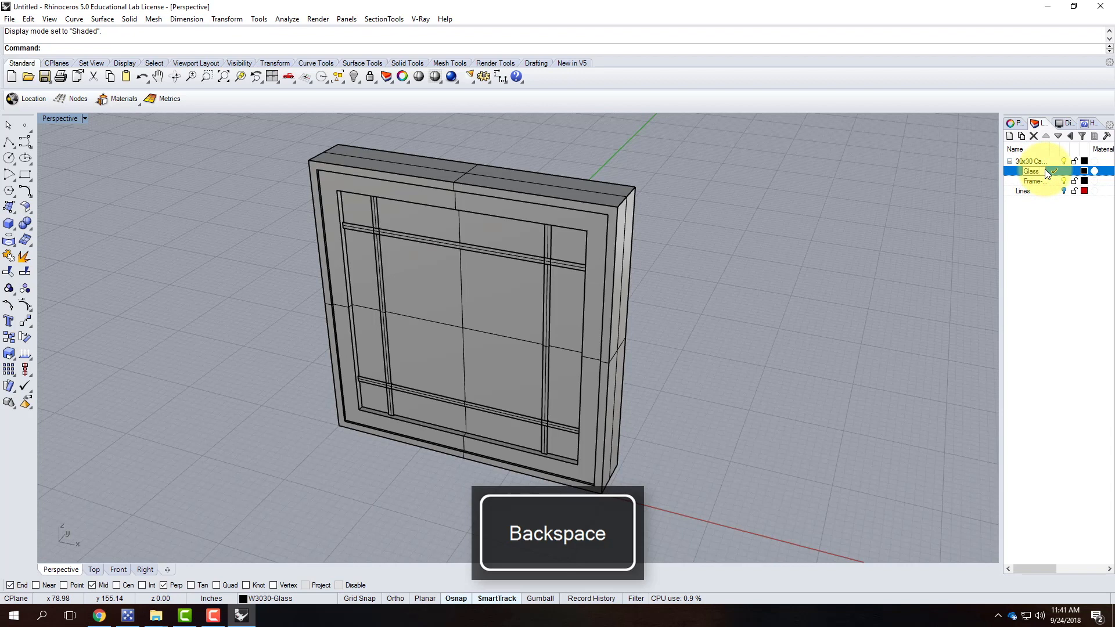
pyautogui.write('lass-W3030')
pyautogui.press('Return')
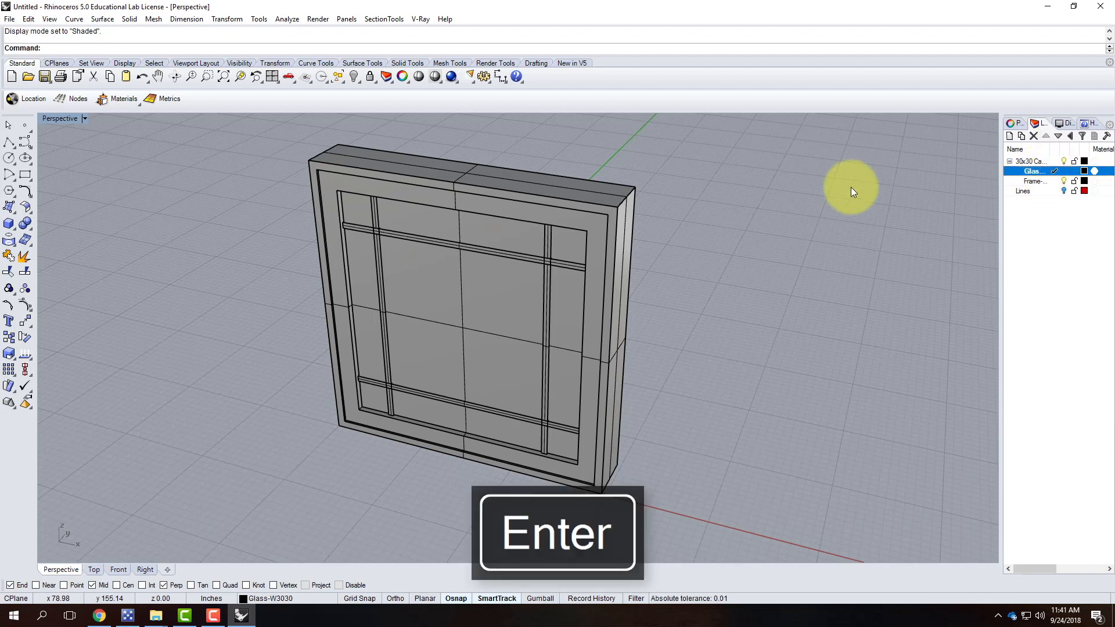
# Assign the two glass pane surfaces to the Glass-W3030 layer and clear the selection.
pyautogui.click(499, 313)
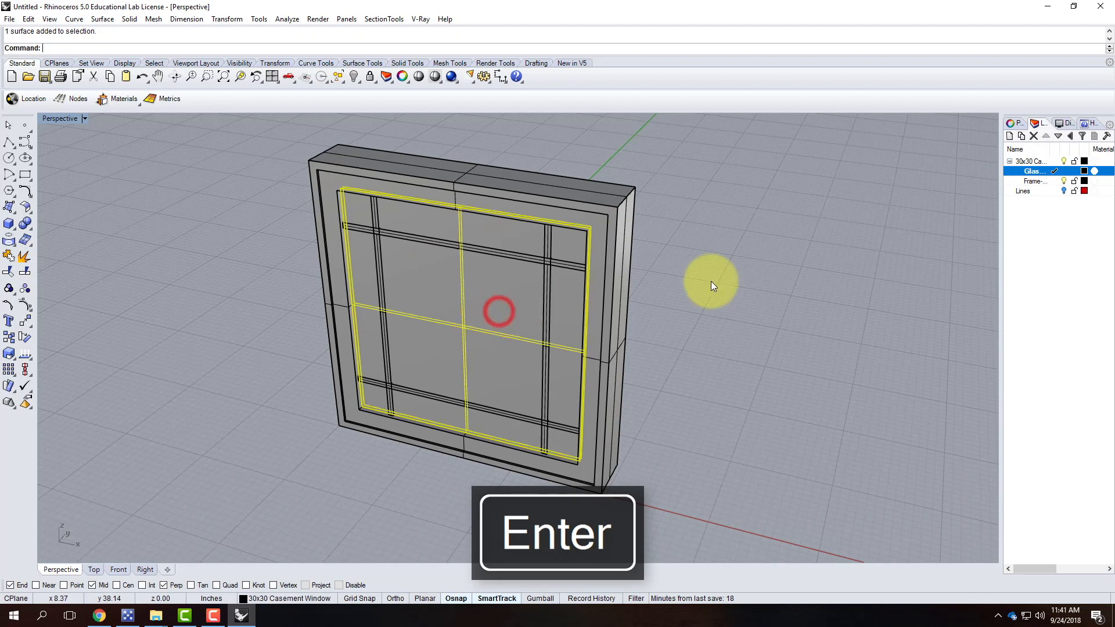
pyautogui.rightClick(1025, 171)
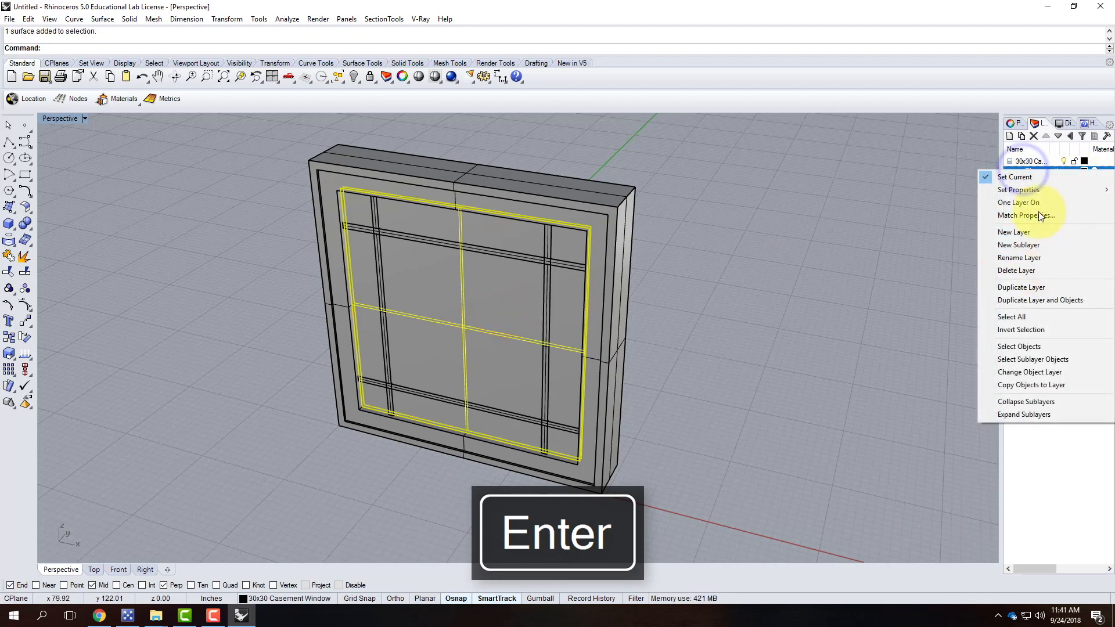
pyautogui.click(1039, 372)
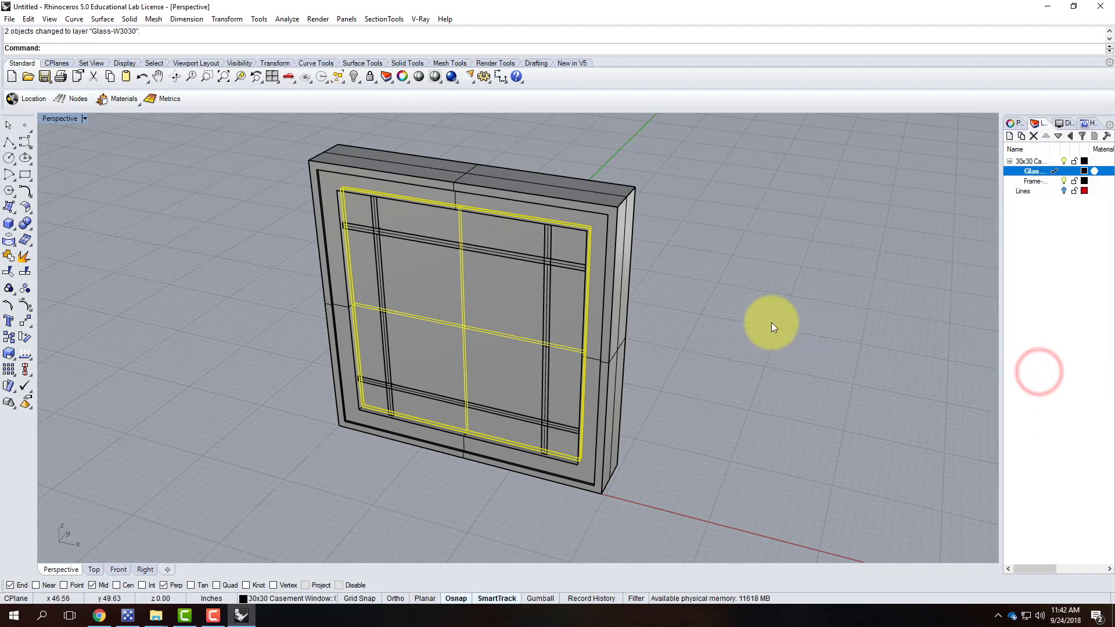
pyautogui.click(913, 204)
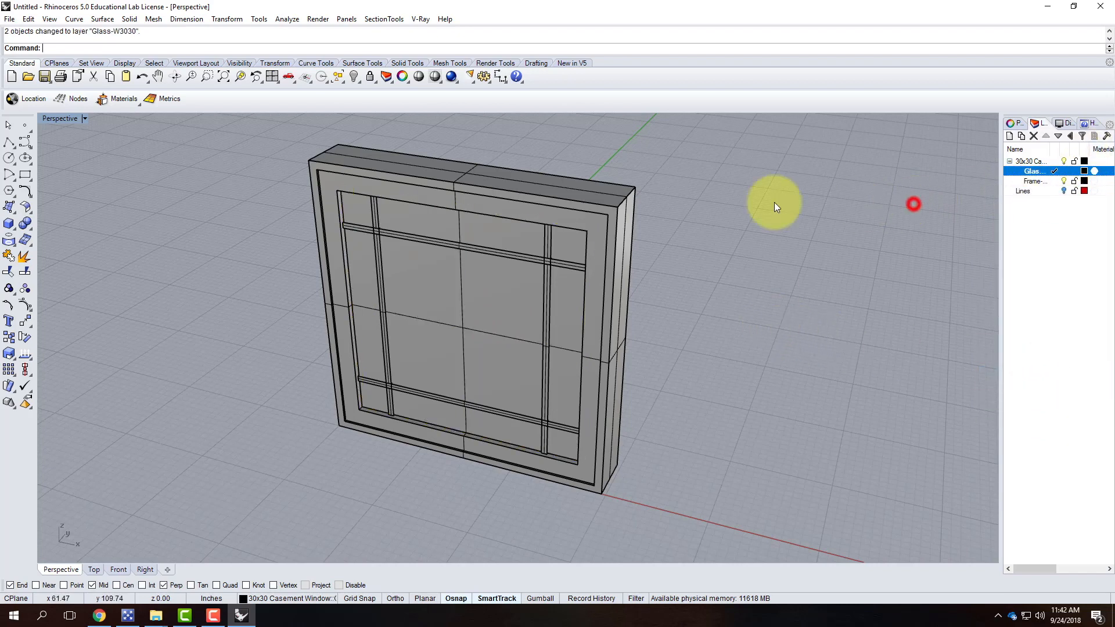
# Assign the inner window frame and the grille to the Frame-W3030 layer.
pyautogui.click(585, 249)
pyautogui.keyDown('shift'); pyautogui.click(548, 275); pyautogui.keyUp('shift')
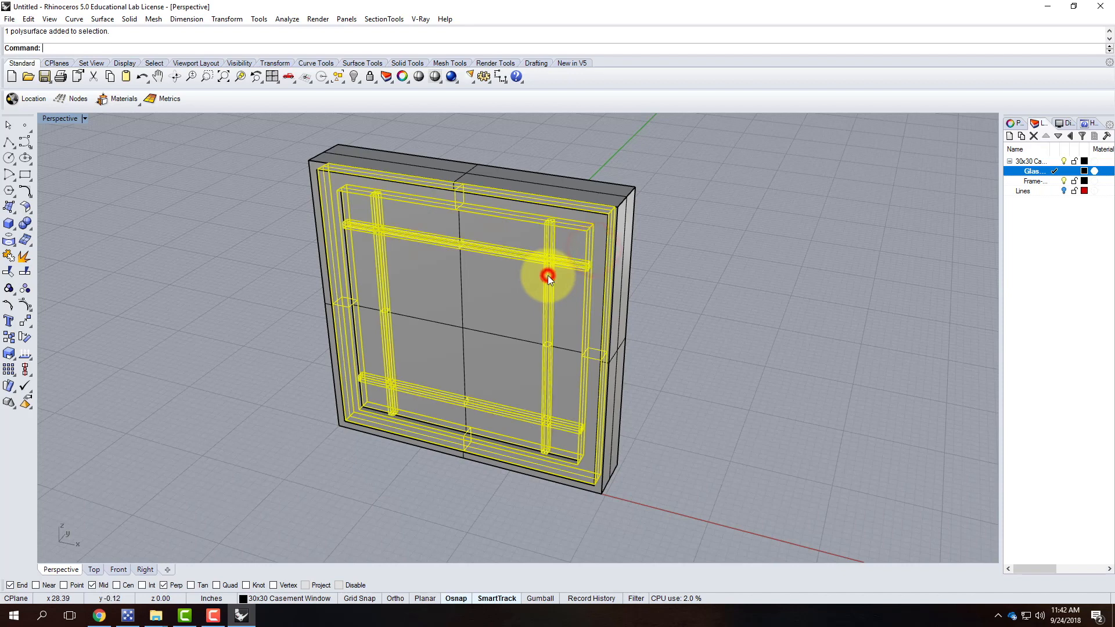
pyautogui.rightClick(1035, 180)
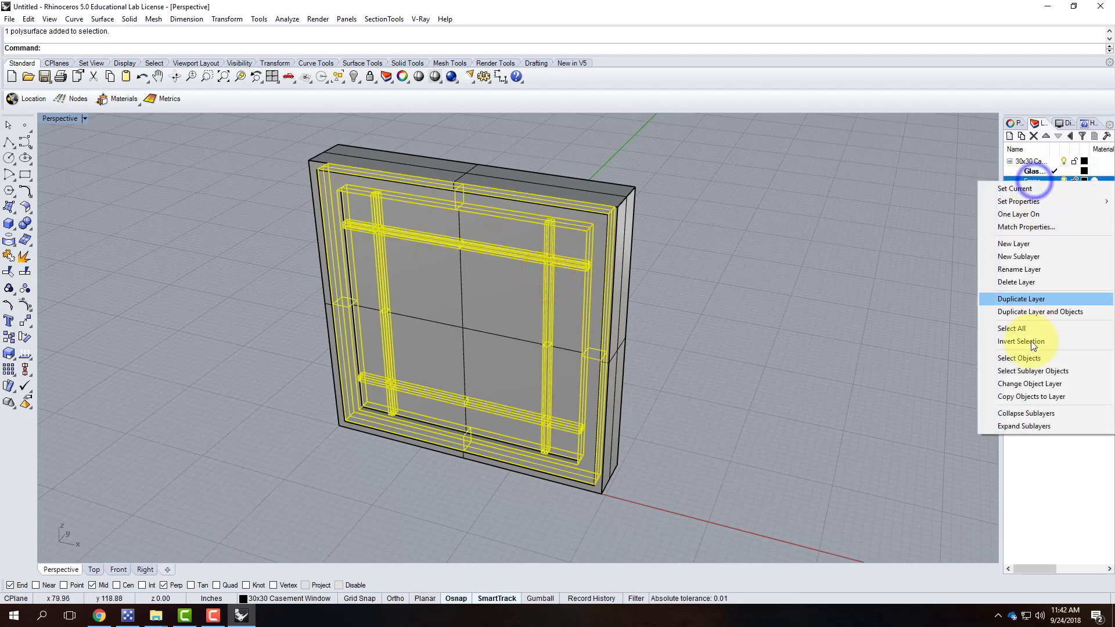
pyautogui.click(1044, 385)
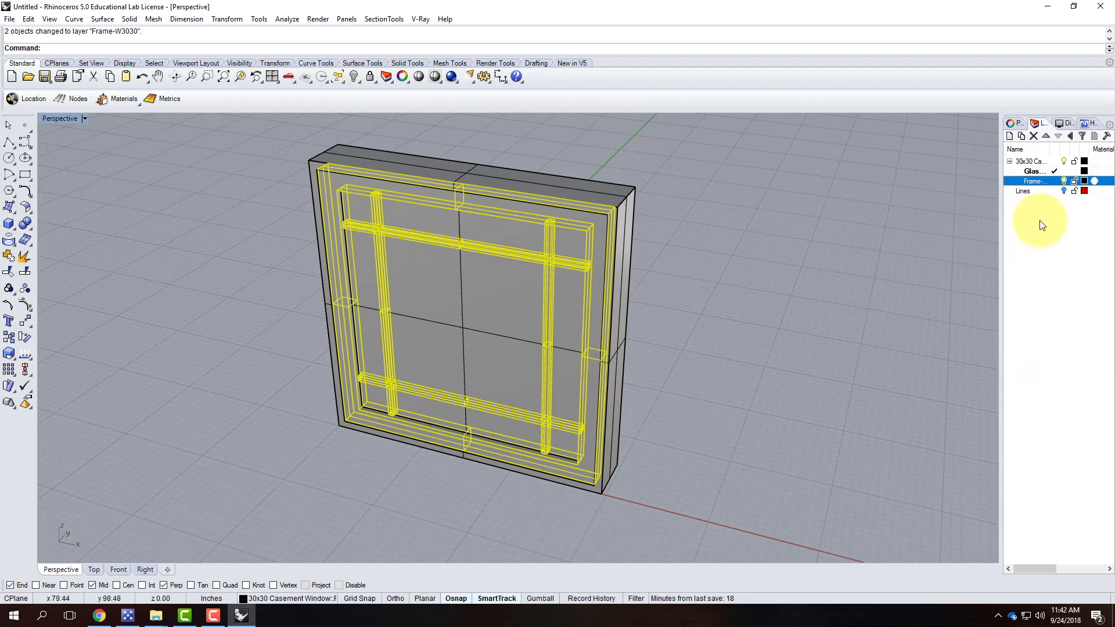
# Add a third sublayer named Jamb-W3030 under the 30x30 Casement Window layer.
pyautogui.click(1029, 161)
pyautogui.click(1022, 137)
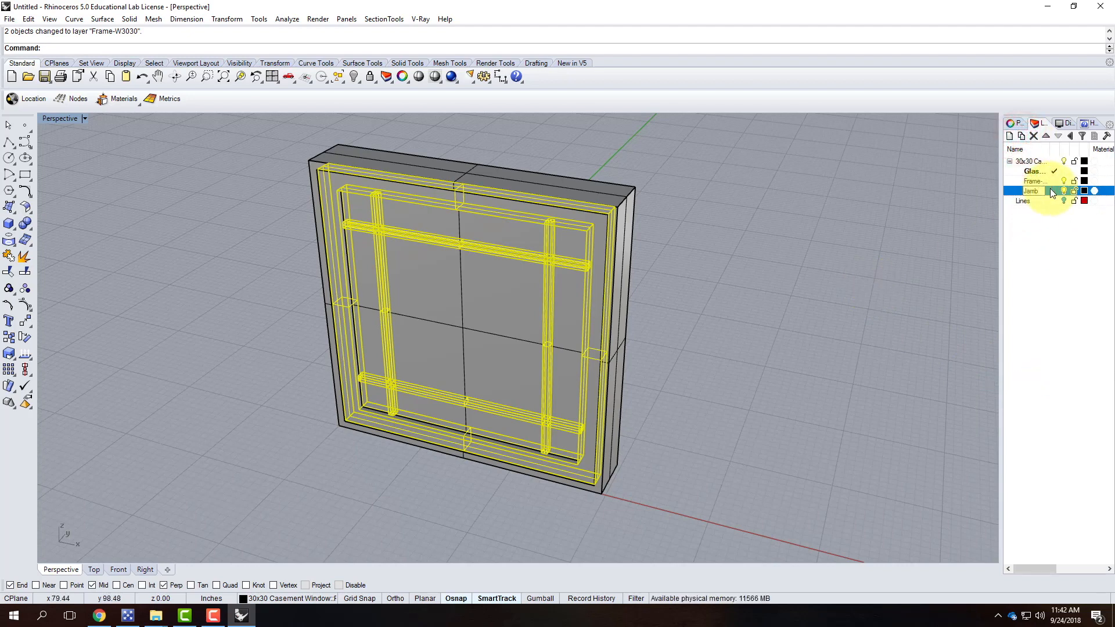
pyautogui.write('Jamb -')
pyautogui.press('BackSpace')
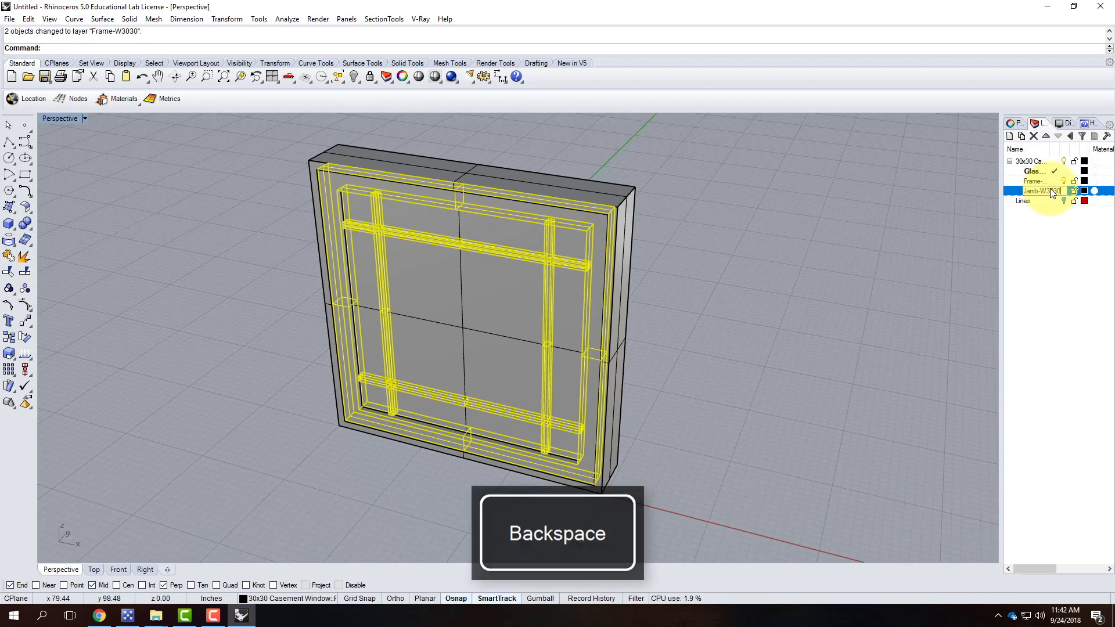
pyautogui.press('Return')
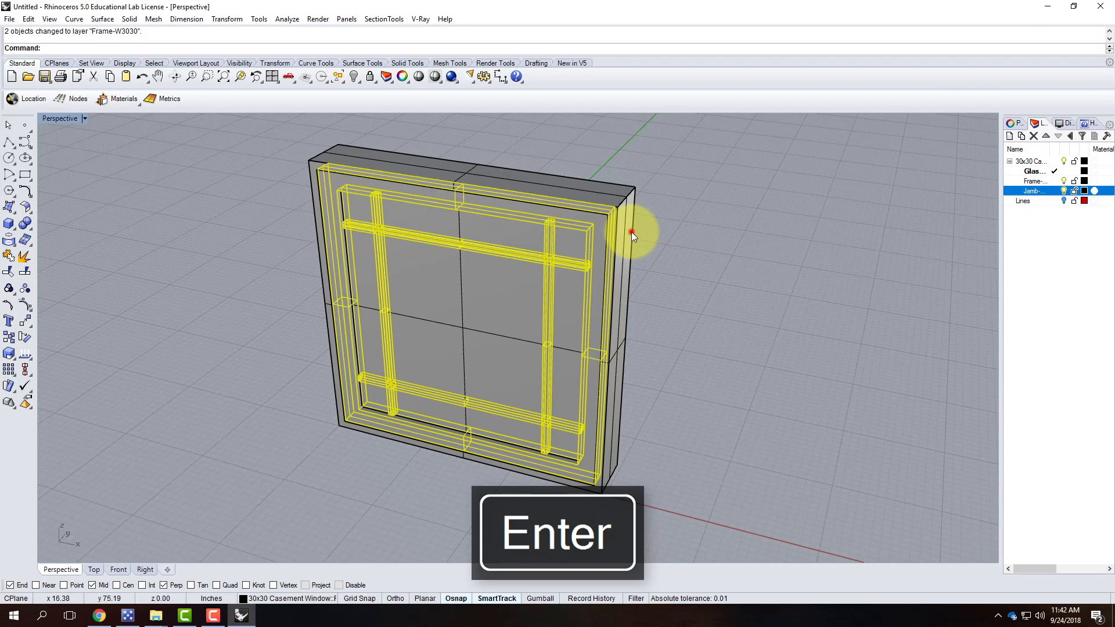
# Assign the outer jamb of the window to the Jamb-W3030 layer and clear the selection.
pyautogui.click(632, 232)
pyautogui.rightClick(1036, 195)
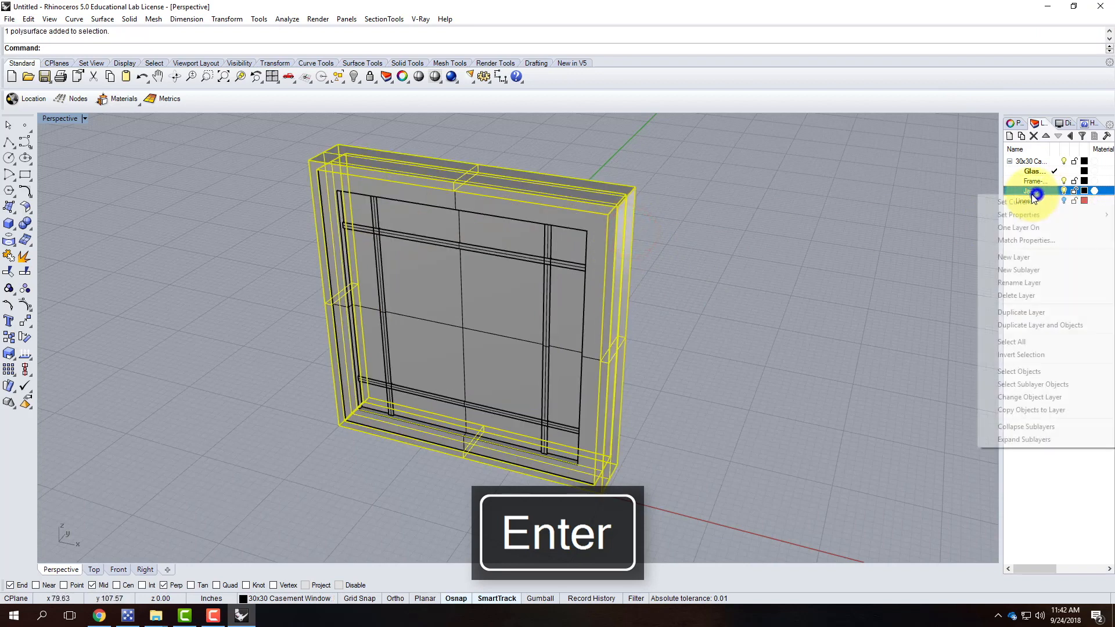
pyautogui.click(1045, 397)
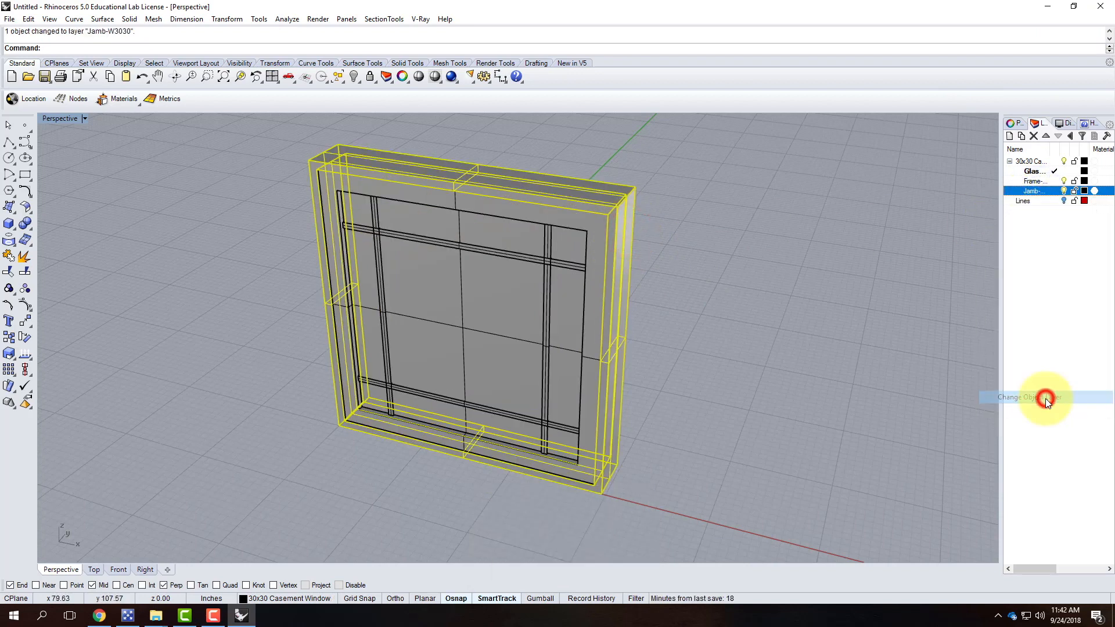
pyautogui.click(757, 288)
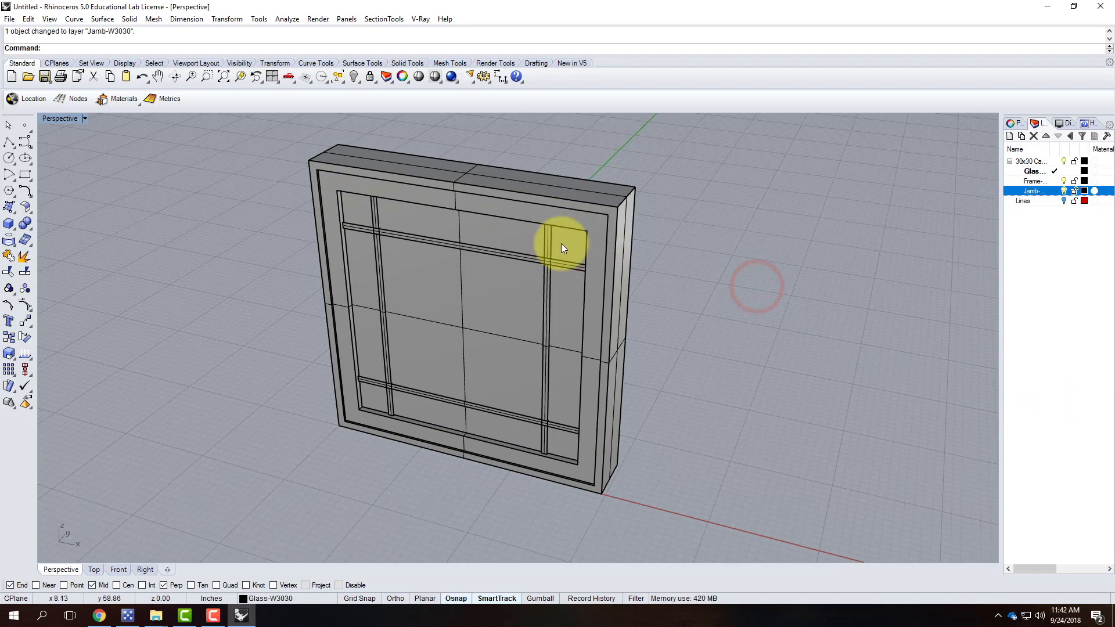
# Select the inner frame, the grille and both glass panes together, leaving out the outer jamb.
pyautogui.click(513, 214)
pyautogui.keyDown('shift'); pyautogui.click(513, 253); pyautogui.keyUp('shift')
pyautogui.keyDown('shift'); pyautogui.click(514, 290); pyautogui.keyUp('shift')
pyautogui.keyDown('shift'); pyautogui.click(486, 316); pyautogui.keyUp('shift')
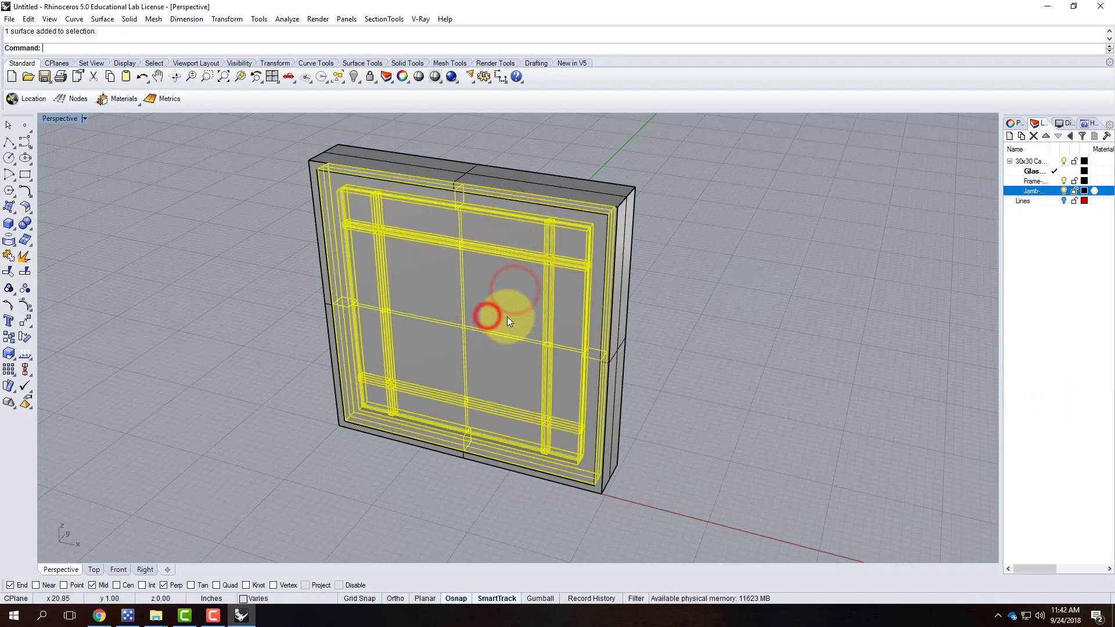
pyautogui.write('ro')
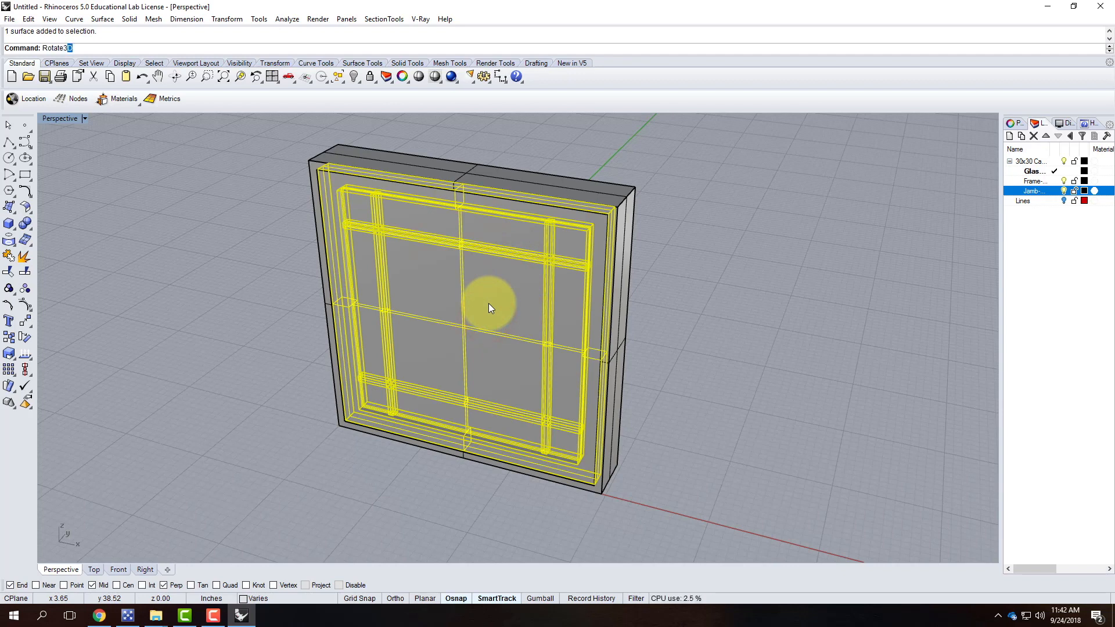
pyautogui.write('tate3')
pyautogui.press('Return')
pyautogui.scroll(5, 302, 169)
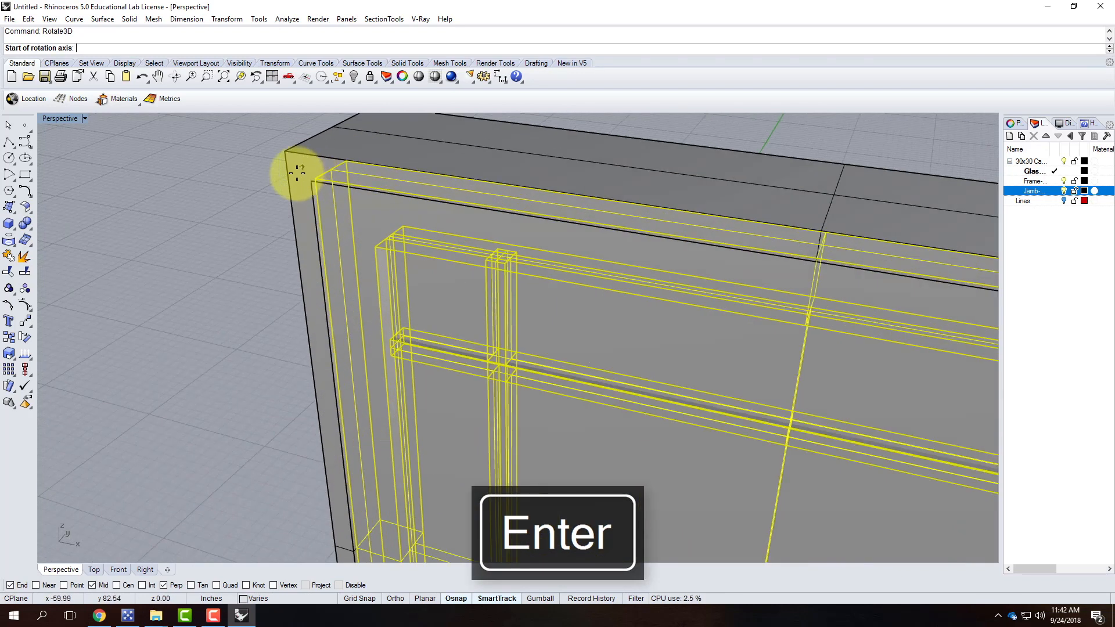
pyautogui.click(312, 177)
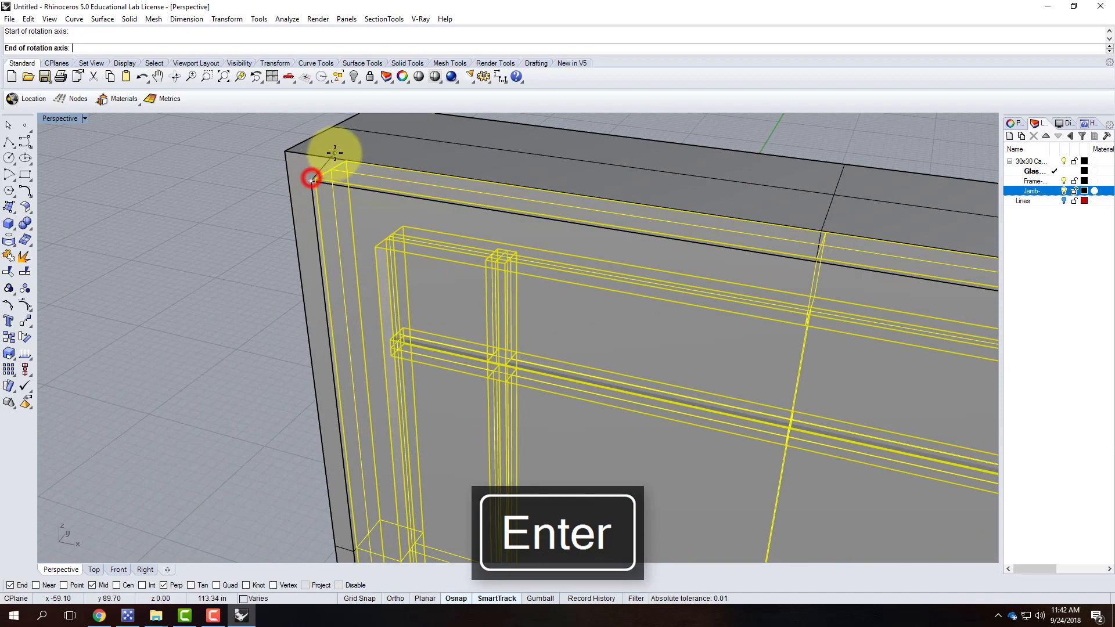
pyautogui.scroll(-5, 325, 163)
pyautogui.scroll(5, 313, 168)
pyautogui.press('Escape')
# Rotate the selected frame, grille and glass by -30 degrees with Rotate3D, using the frame's left vertical edge as the hinge axis.
pyautogui.rightClick(358, 123)
pyautogui.click(358, 123)
pyautogui.scroll(-5, 393, 443)
pyautogui.scroll(5, 403, 324)
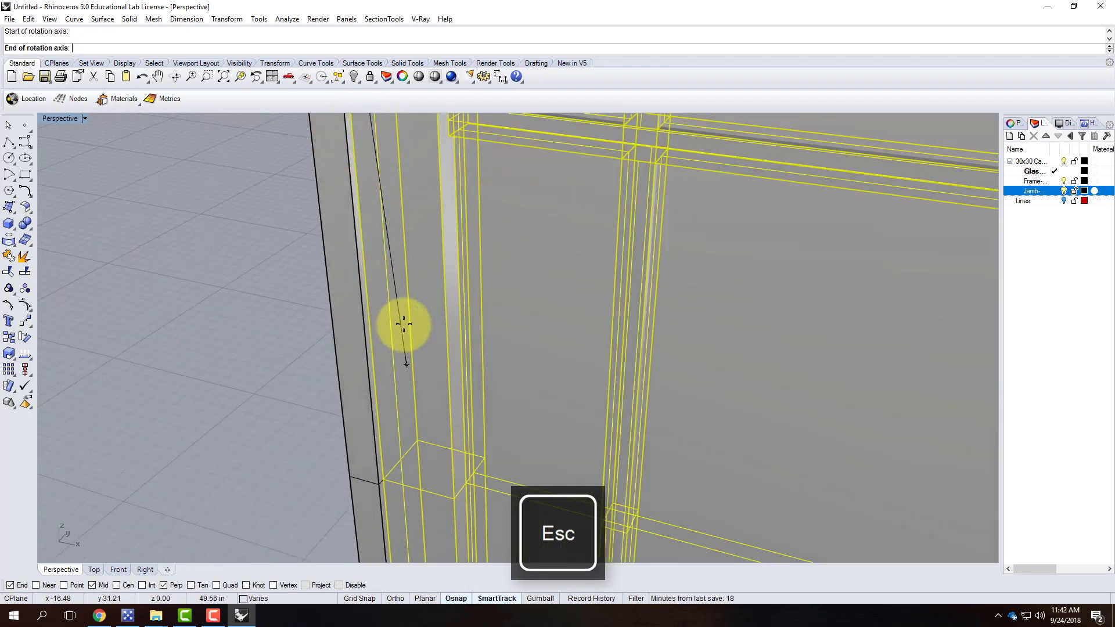
pyautogui.scroll(-5, 403, 324)
pyautogui.scroll(5, 398, 447)
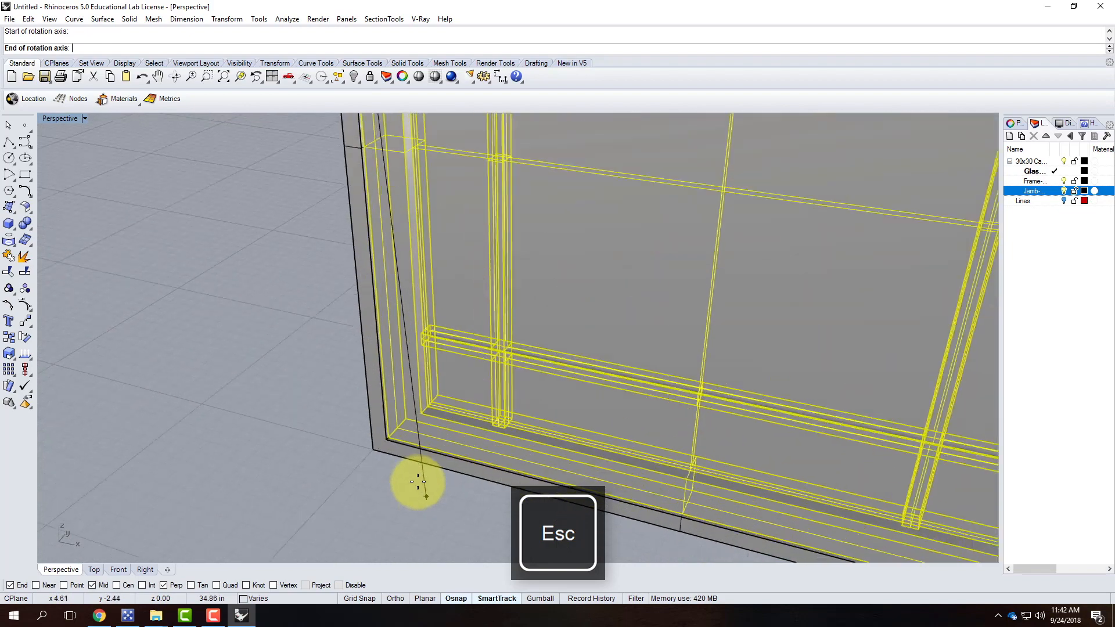
pyautogui.click(395, 436)
pyautogui.scroll(-5, 343, 511)
pyautogui.scroll(5, 637, 302)
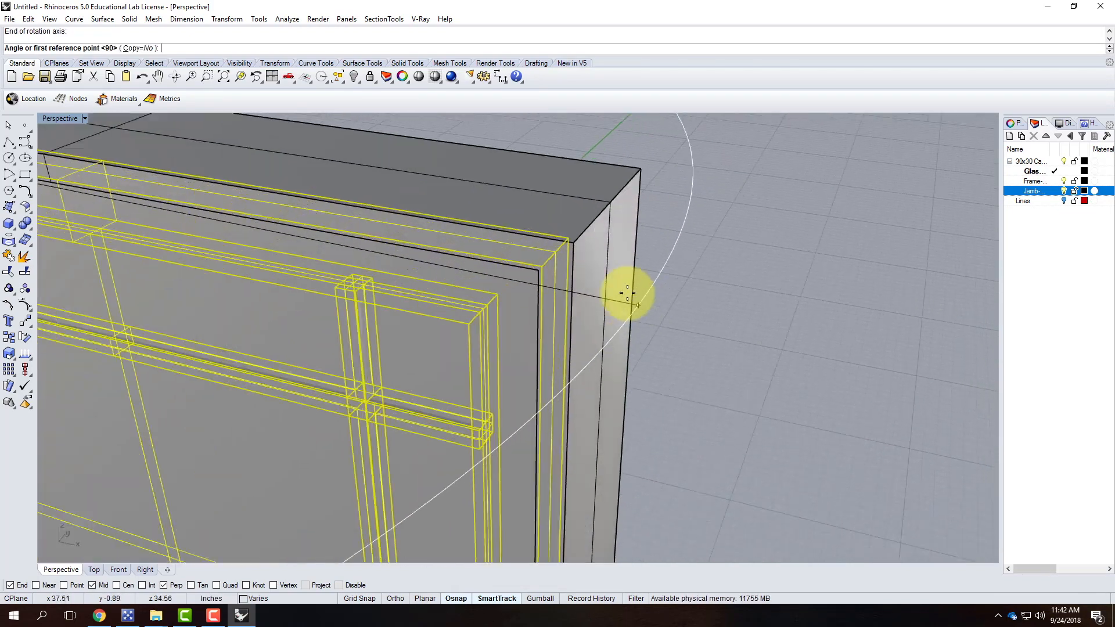
pyautogui.click(539, 260)
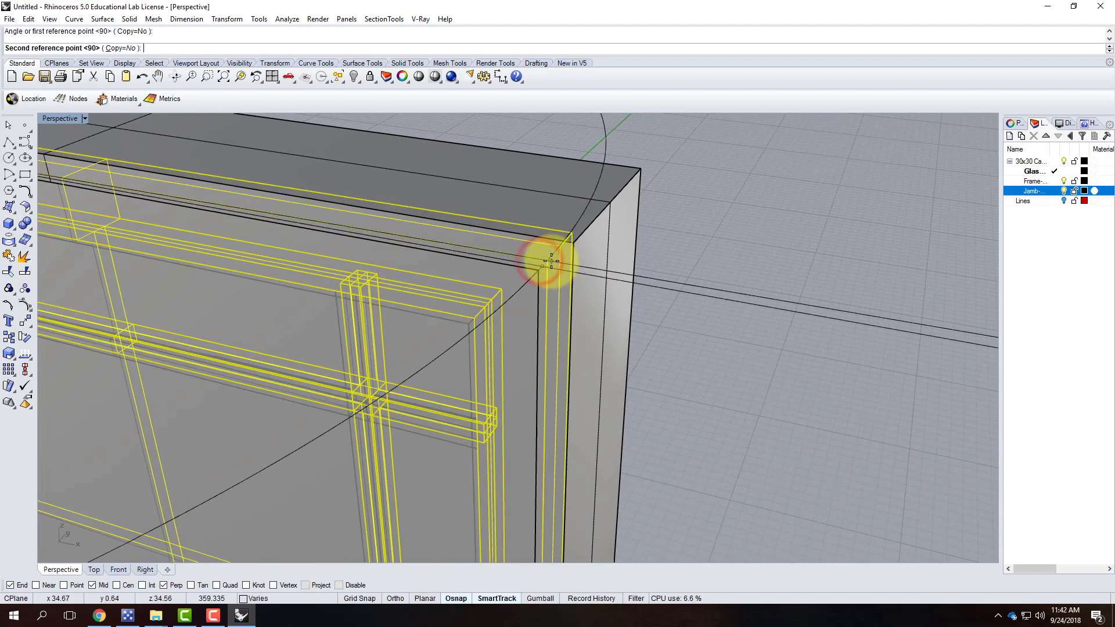
pyautogui.write('-30')
pyautogui.press('Return')
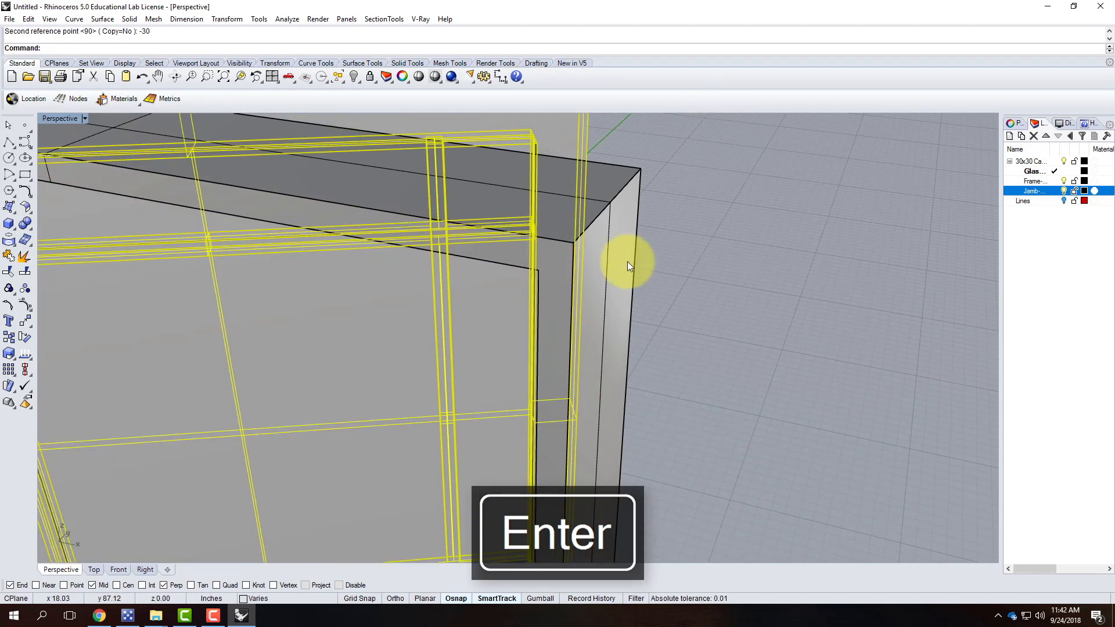
# Undo the -30 degree rotation of the selected frame, grille and glass.
pyautogui.scroll(-5, 620, 266)
pyautogui.hotkey('ctrl', 'z')
pyautogui.rightClick(337, 213)
pyautogui.scroll(5, 325, 213)
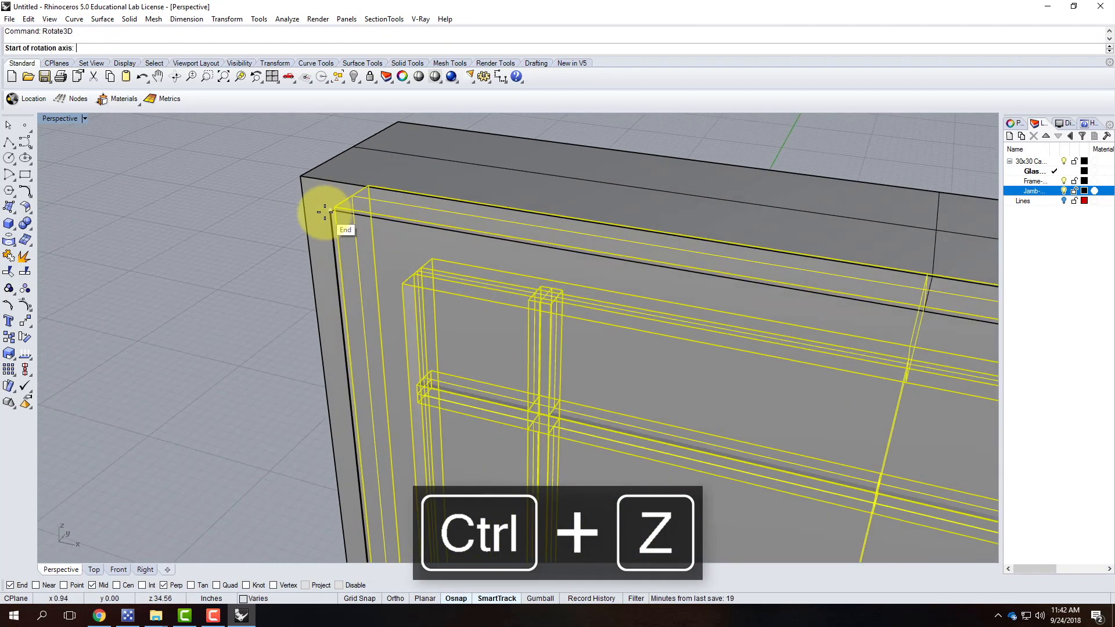
pyautogui.click(331, 203)
pyautogui.press('Escape')
# Rotate the selected frame, grille and glass by 30 degrees with Rotate3D about the frame's front left vertical edge, then clear the selection.
pyautogui.rightClick(331, 203)
pyautogui.click(332, 205)
pyautogui.scroll(-8, 332, 205)
pyautogui.scroll(8, 360, 489)
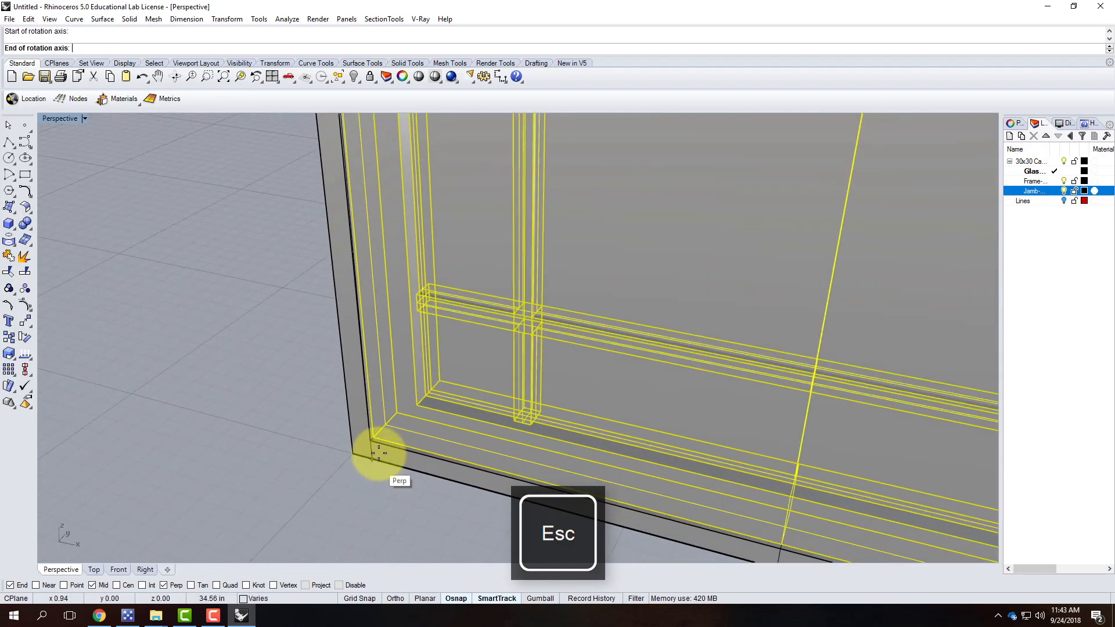
pyautogui.click(377, 455)
pyautogui.scroll(-8, 699, 289)
pyautogui.scroll(8, 686, 227)
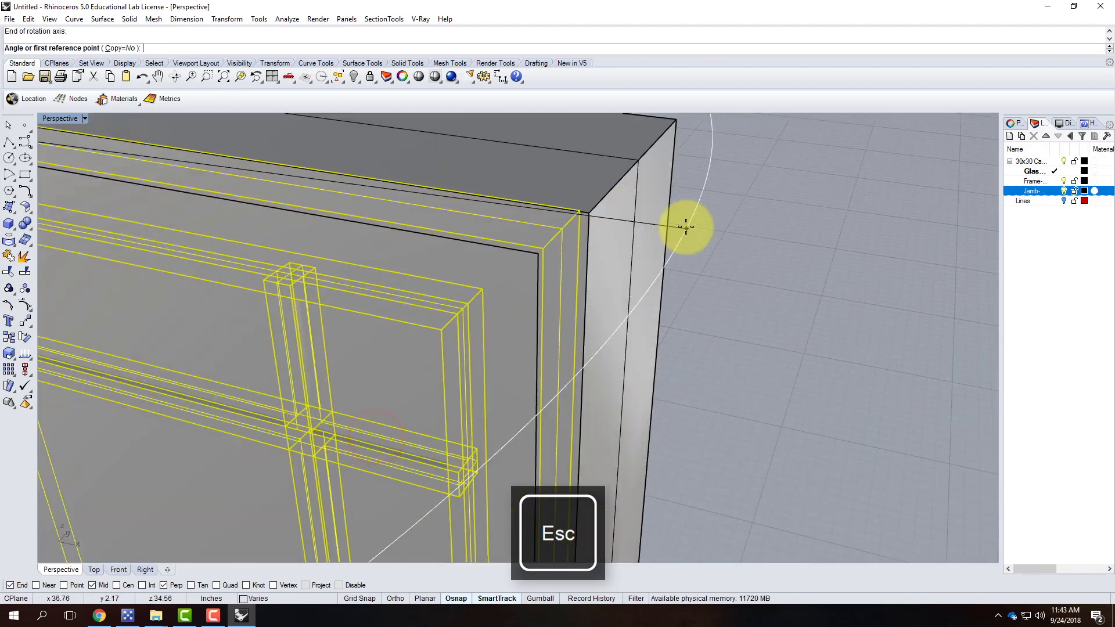
pyautogui.click(542, 244)
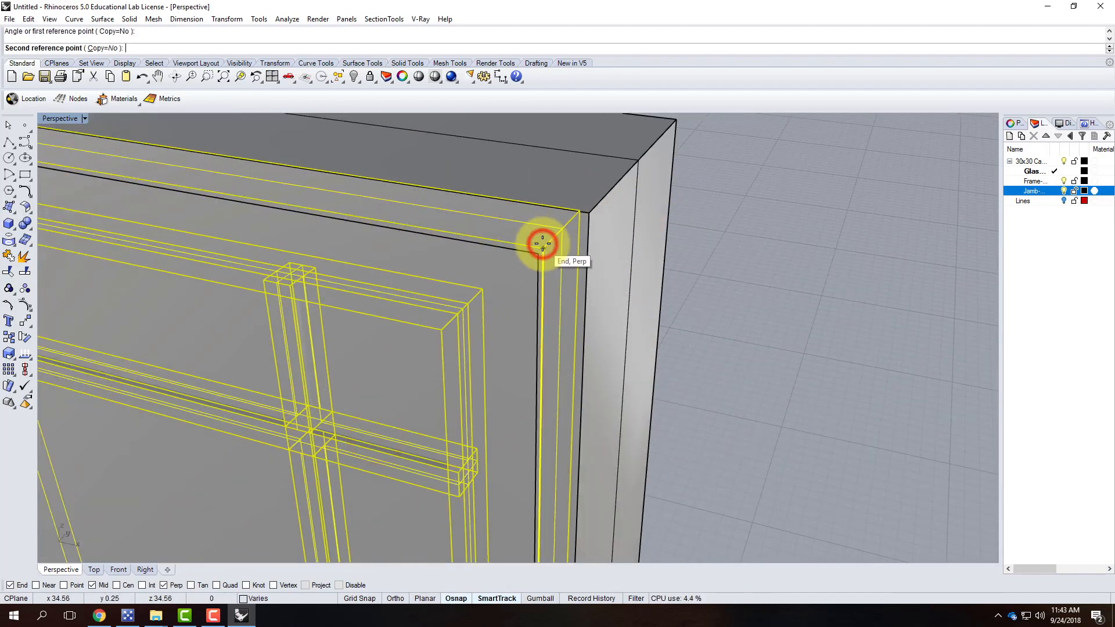
pyautogui.write('30')
pyautogui.press('Return')
pyautogui.scroll(-6, 755, 242)
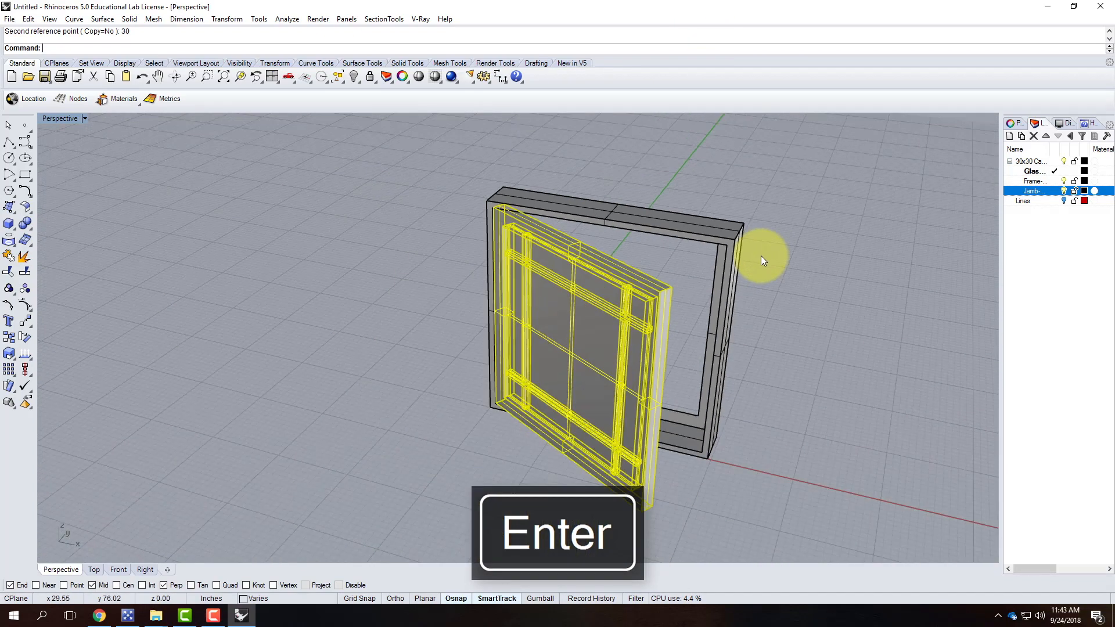
pyautogui.click(817, 258)
# Delete the leftover flat frame-shaped surface on the back face of the jamb.
pyautogui.moveTo(809, 298); pyautogui.dragTo(571, 263, button='right')
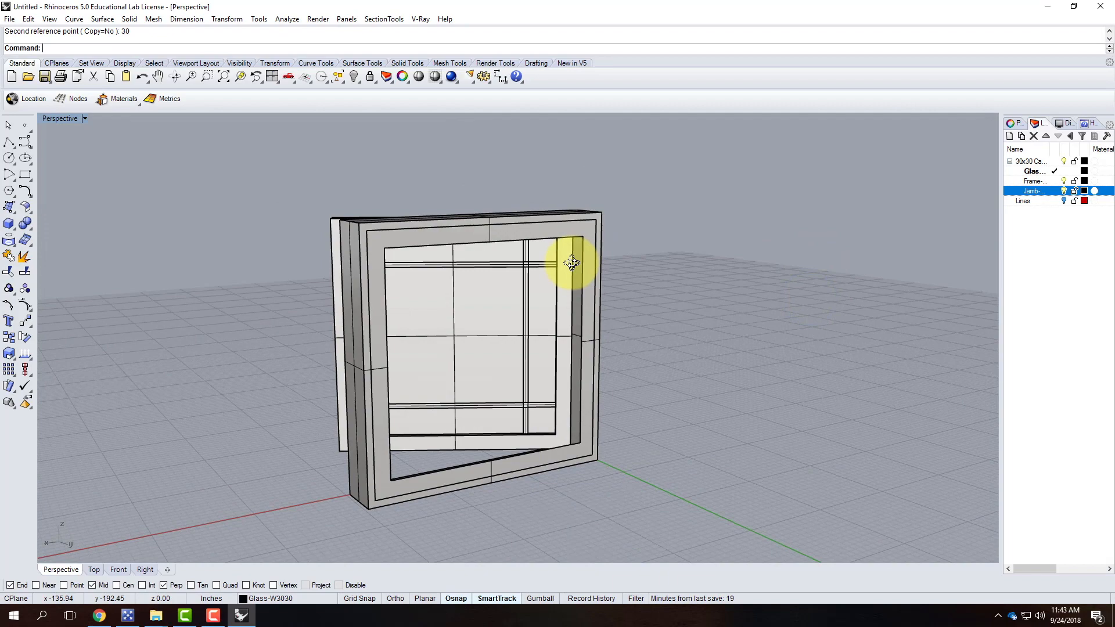
pyautogui.moveTo(400, 381); pyautogui.dragTo(566, 545, button='right')
pyautogui.click(548, 469)
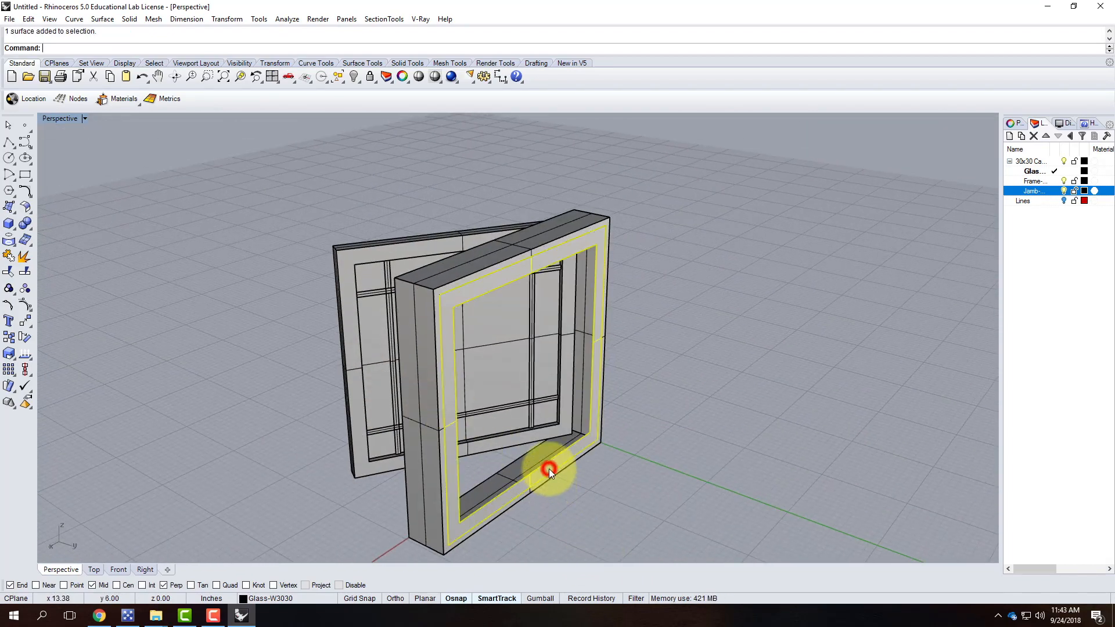
pyautogui.press('Delete')
# Examine the opened window from several sides, checking how the swung sash sits against the jamb.
pyautogui.moveTo(474, 438); pyautogui.dragTo(814, 463, button='right')
pyautogui.scroll(5, 801, 308)
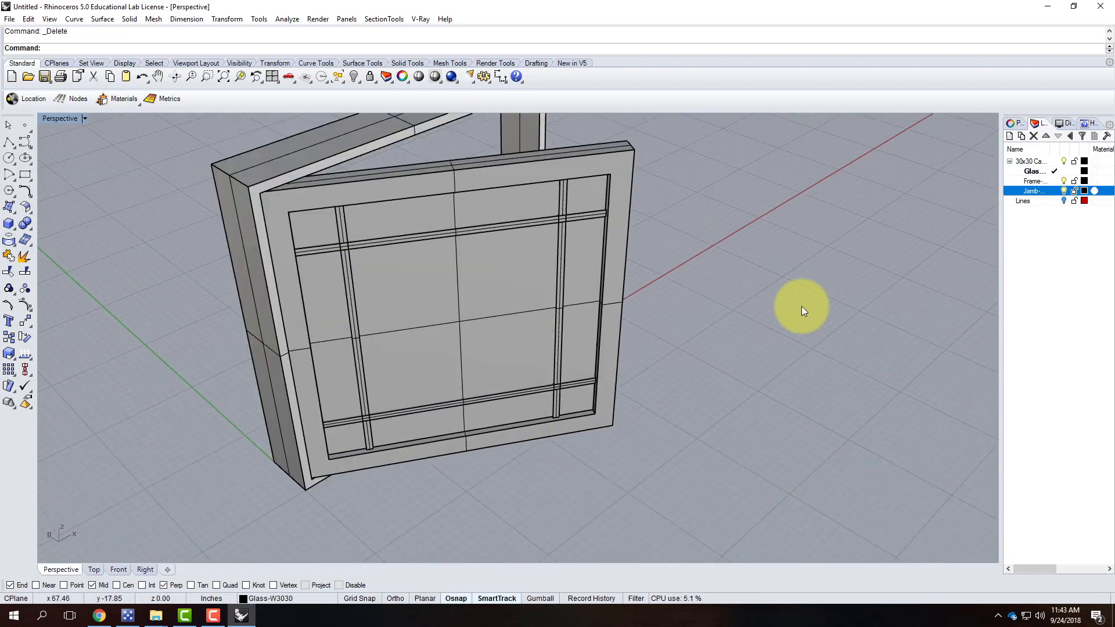
pyautogui.moveTo(743, 312); pyautogui.dragTo(622, 271, button='right')
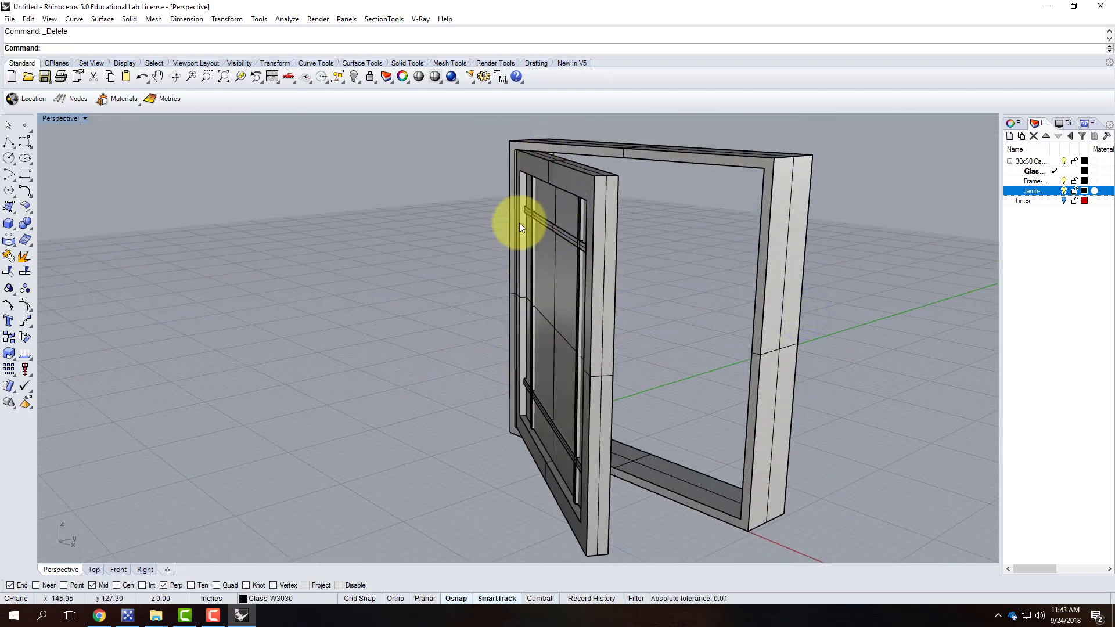
pyautogui.scroll(-4, 466, 385)
pyautogui.moveTo(471, 387); pyautogui.dragTo(649, 408, button='right')
pyautogui.scroll(3, 471, 282)
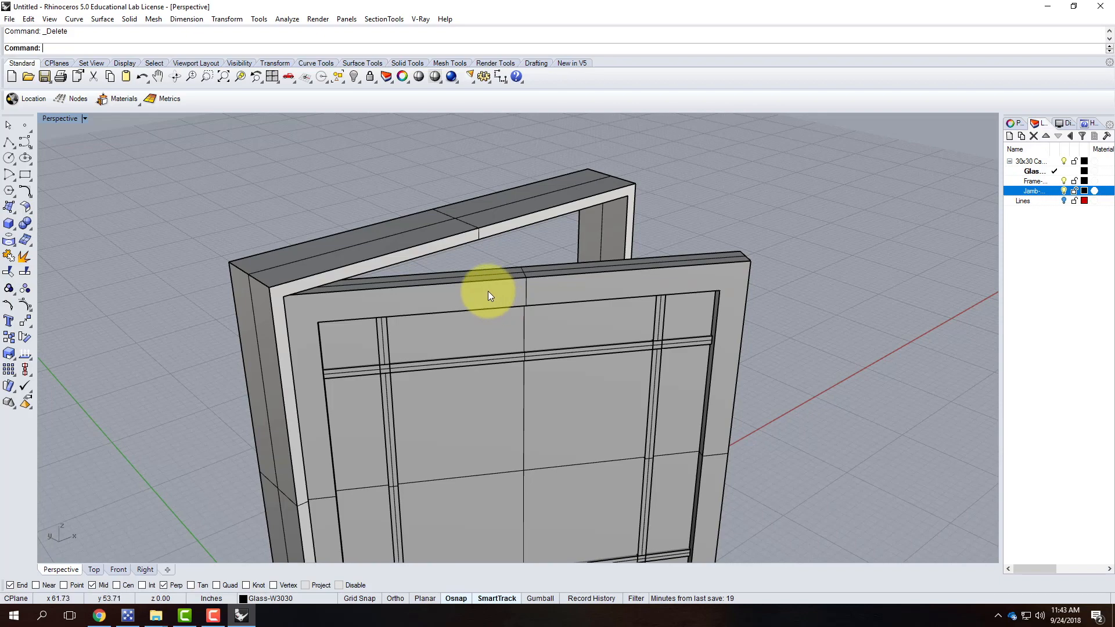
pyautogui.scroll(-4, 490, 291)
pyautogui.moveTo(651, 351); pyautogui.dragTo(696, 255, button='right')
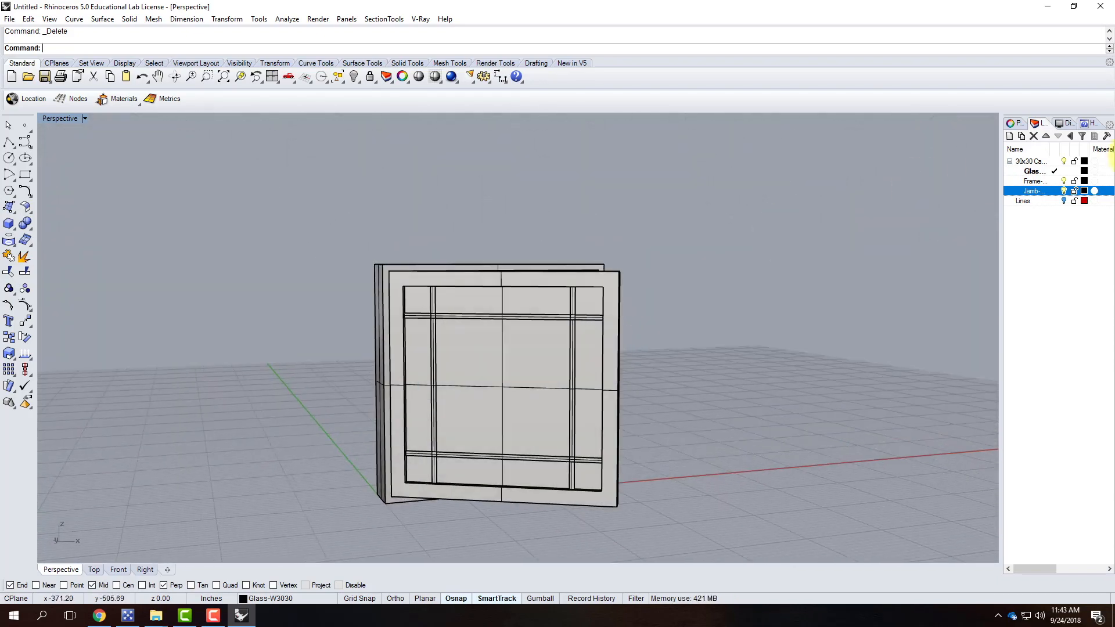
# Add a fourth sublayer for the exterior trim under the 30x30 Casement Window layer, its name starting with ExTrim-W.
pyautogui.click(1029, 162)
pyautogui.click(1021, 135)
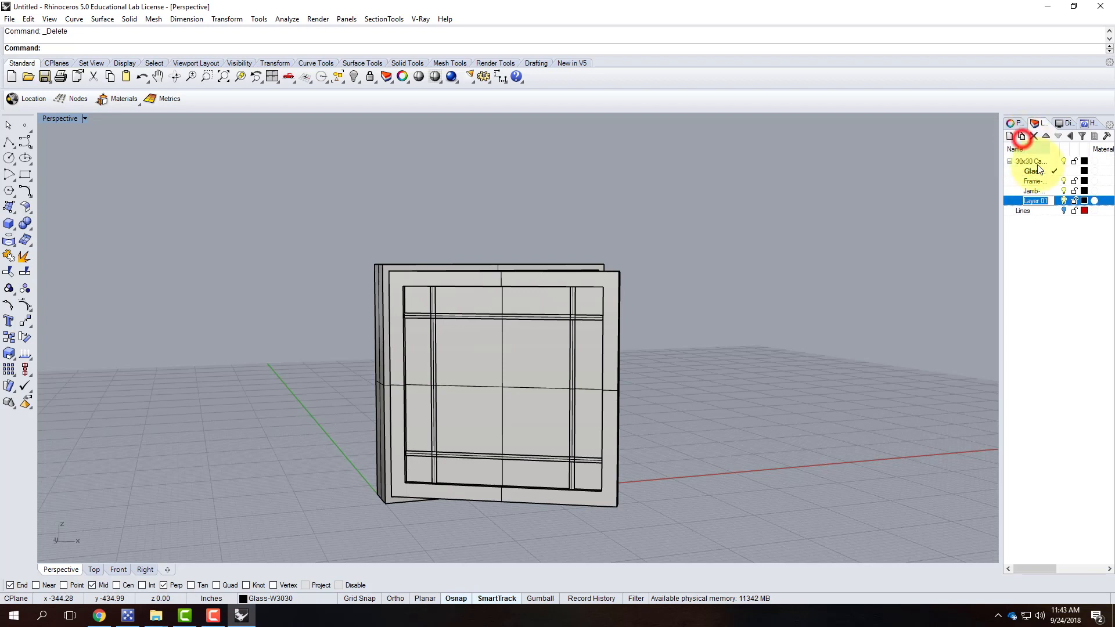
pyautogui.write('Trim')
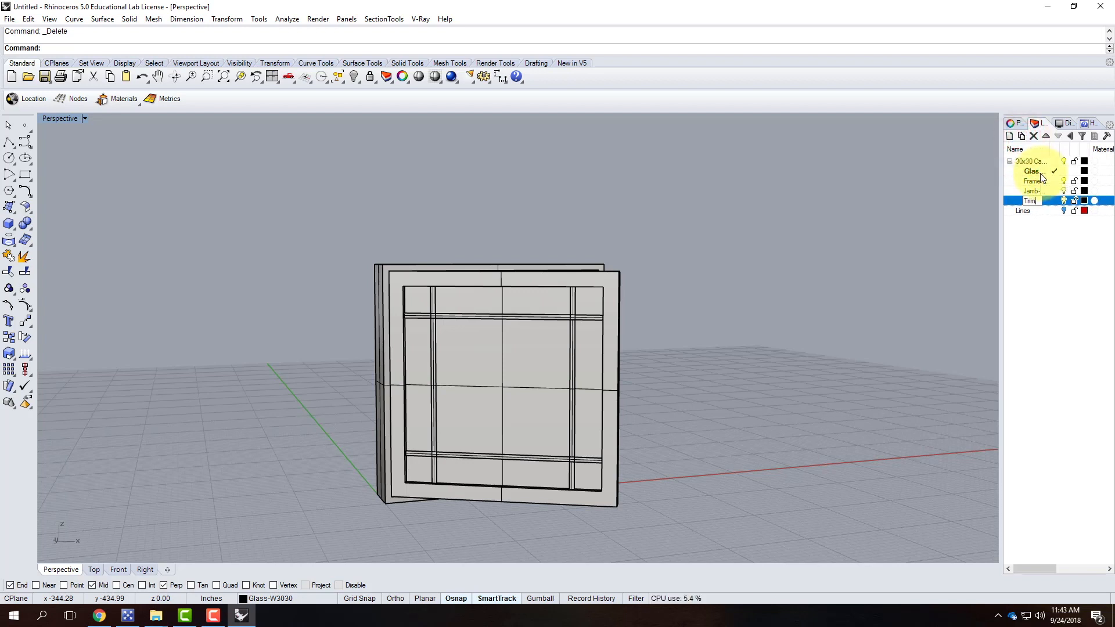
pyautogui.press('BackSpace')
pyautogui.write('E')
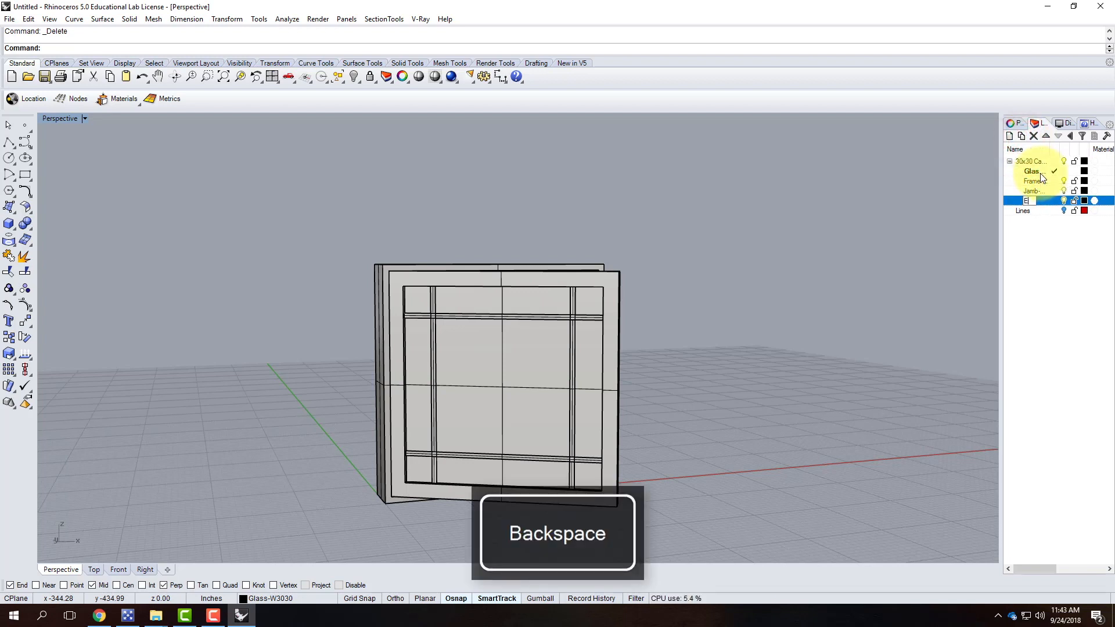
pyautogui.write('xTrim')
pyautogui.press('BackSpace')
pyautogui.press('BackSpace')
pyautogui.press('BackSpace')
pyautogui.press('BackSpace')
pyautogui.press('BackSpace')
pyautogui.press('BackSpace')
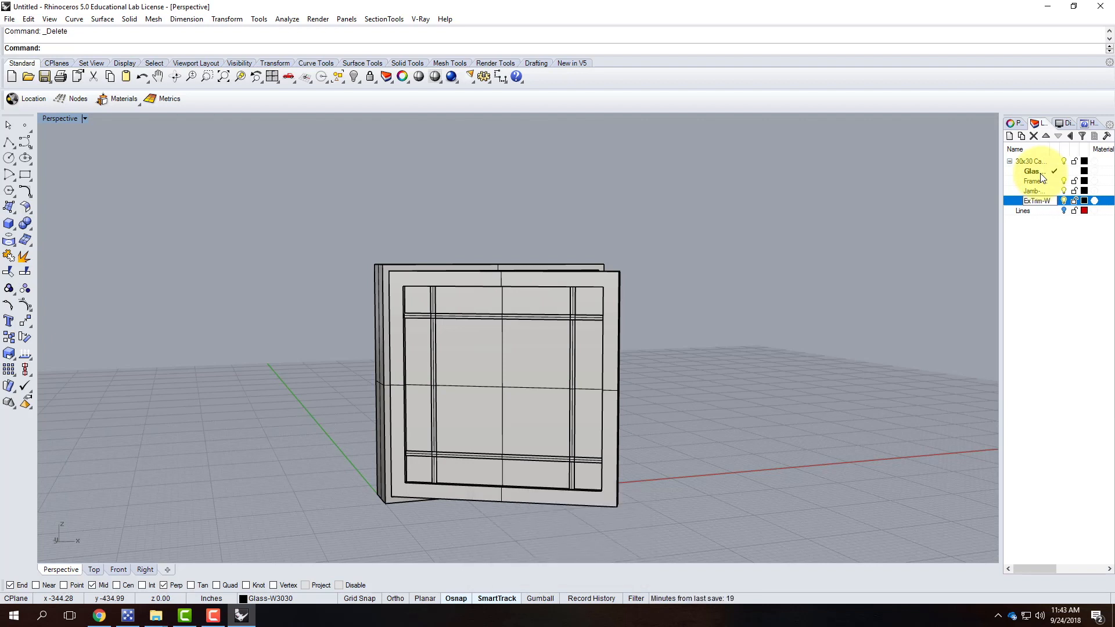
pyautogui.press('Return')
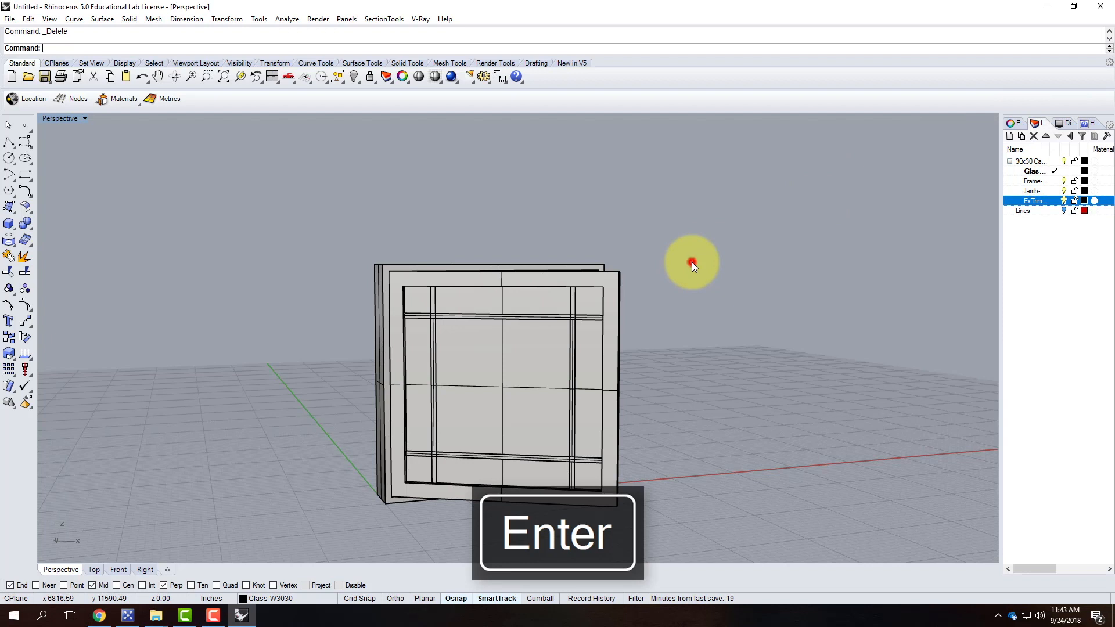
# Draw a head trim box starting at the jamb's inner upper left front corner, 36 inches long and 1.5 inches deep toward the front.
pyautogui.click(8, 226)
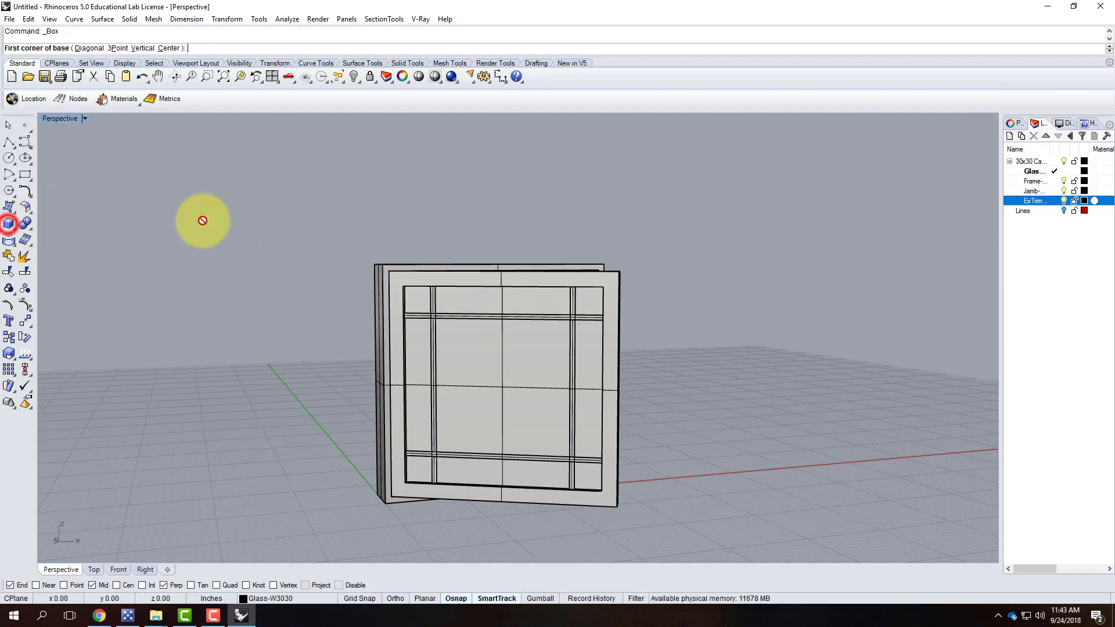
pyautogui.scroll(5, 407, 278)
pyautogui.moveTo(397, 287); pyautogui.dragTo(425, 254, button='right')
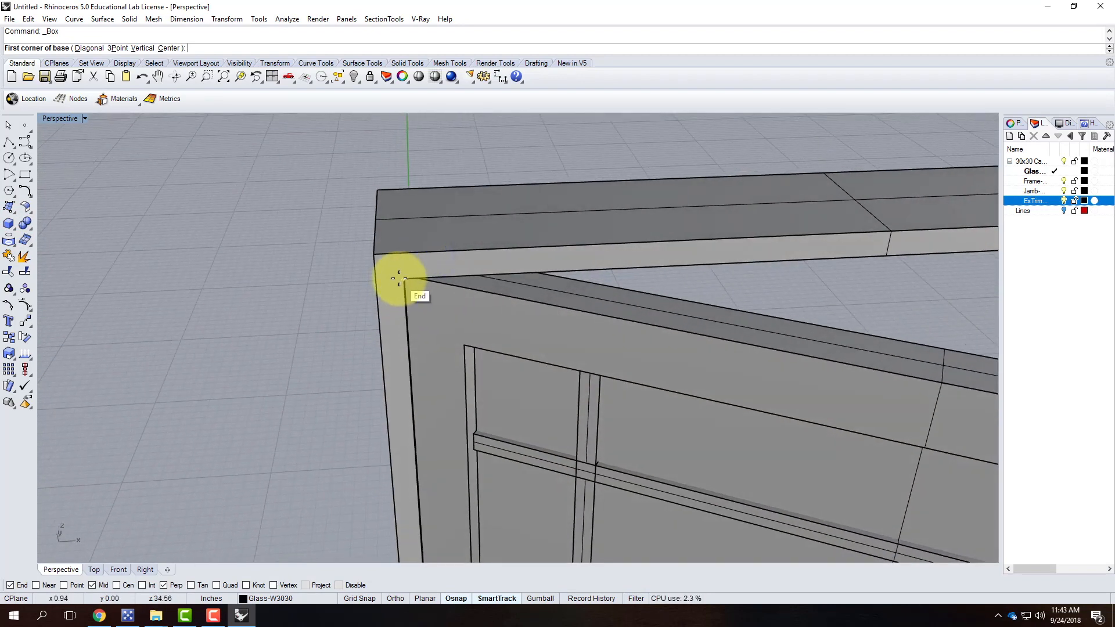
pyautogui.click(399, 278)
pyautogui.scroll(-8, 336, 298)
pyautogui.scroll(6, 688, 270)
pyautogui.moveTo(676, 272)
pyautogui.mouseDown(button='right')
pyautogui.moveTo(653, 271)
pyautogui.moveTo(667, 267)
pyautogui.moveTo(656, 281)
pyautogui.mouseUp(button='right')
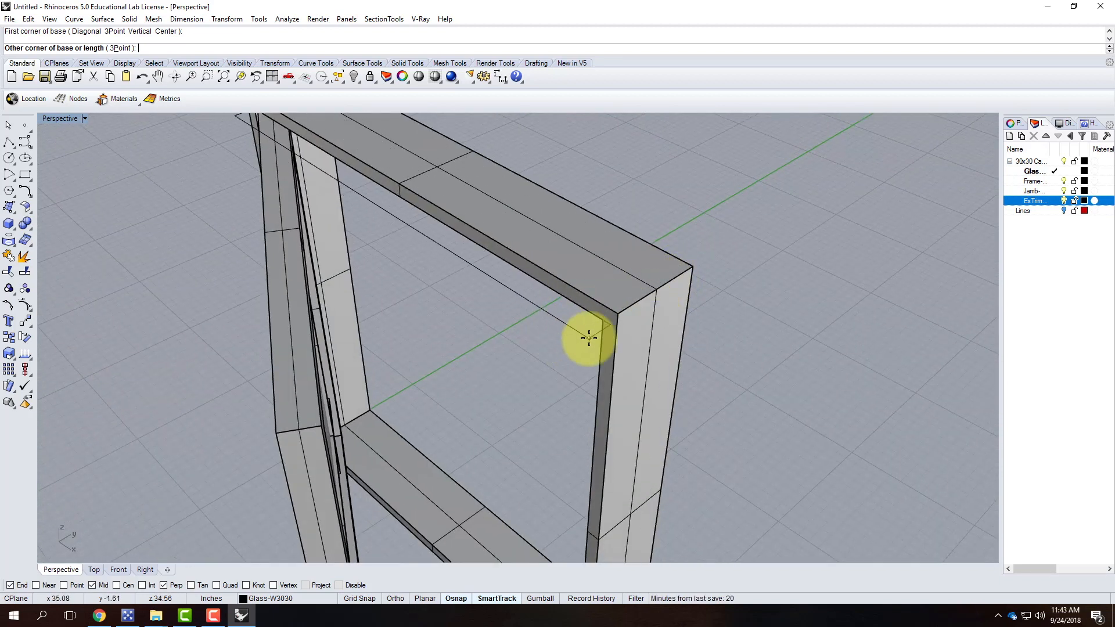
pyautogui.moveTo(511, 329); pyautogui.dragTo(599, 352, button='right')
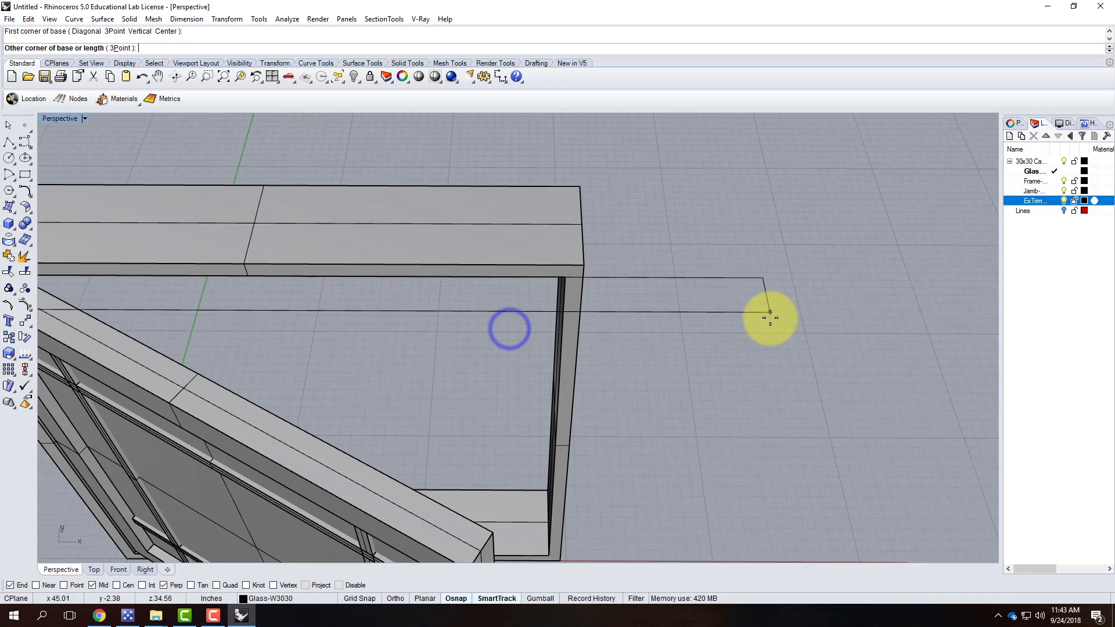
pyautogui.scroll(-8, 765, 318)
pyautogui.scroll(5, 666, 324)
pyautogui.write('@36,-')
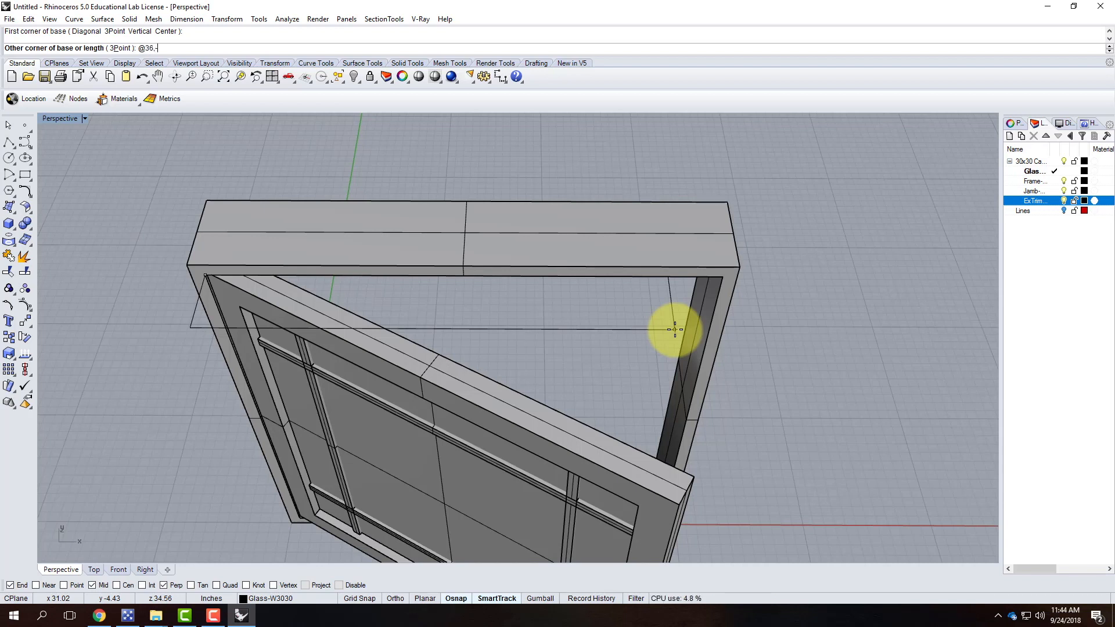
pyautogui.write('1.5"')
pyautogui.press('Return')
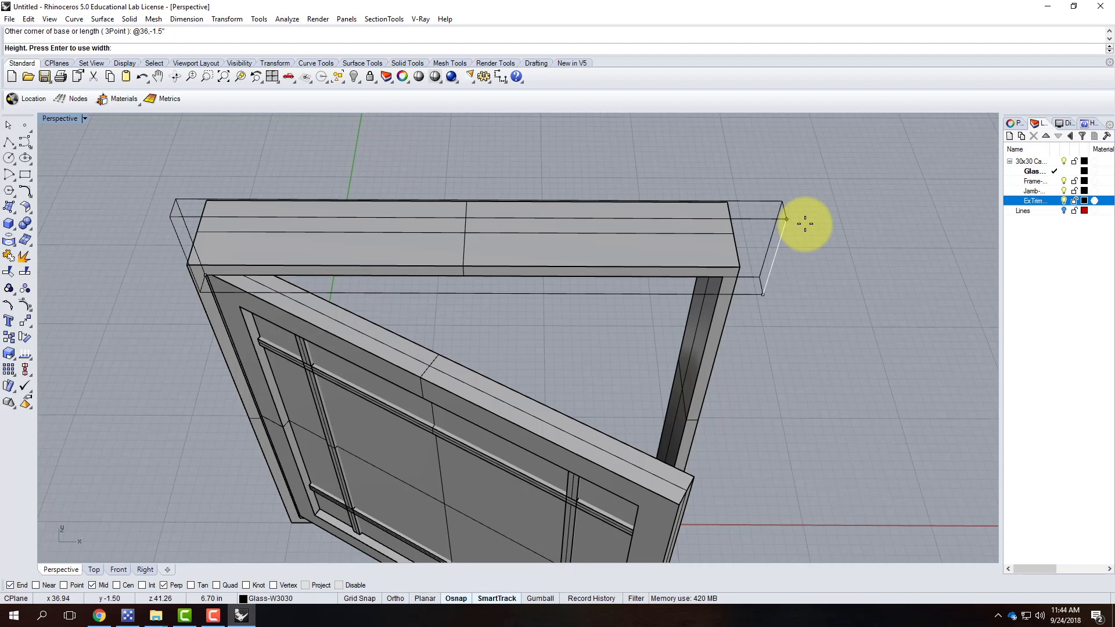
pyautogui.press('Return')
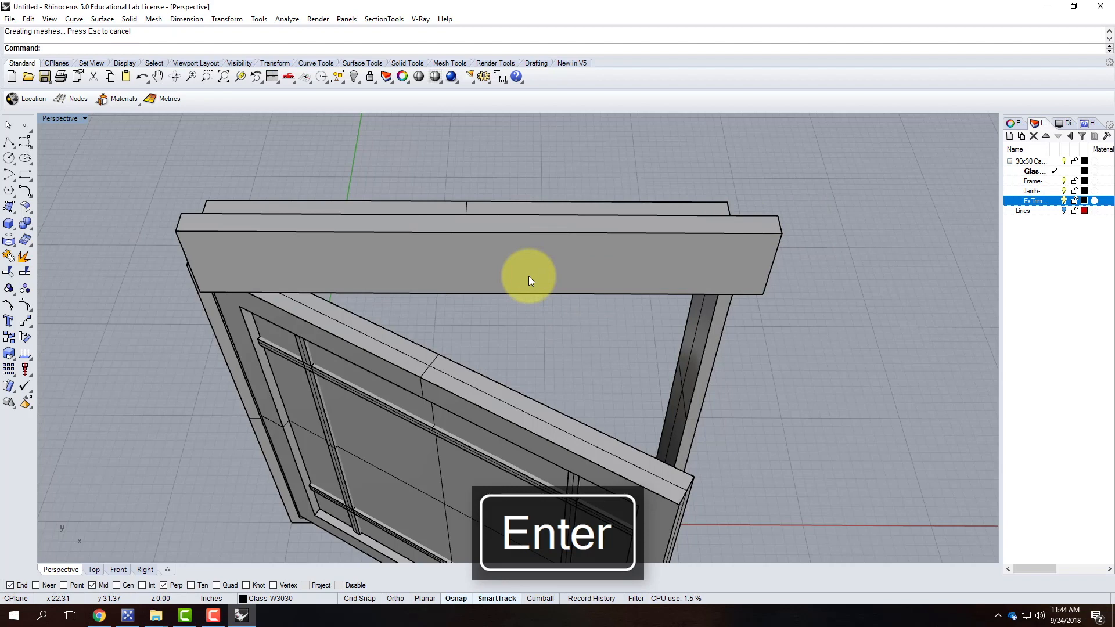
# Move the head trim box vertically up by 0.25 inches from its lower left back corner.
pyautogui.scroll(3, 449, 246)
pyautogui.scroll(-5, 449, 251)
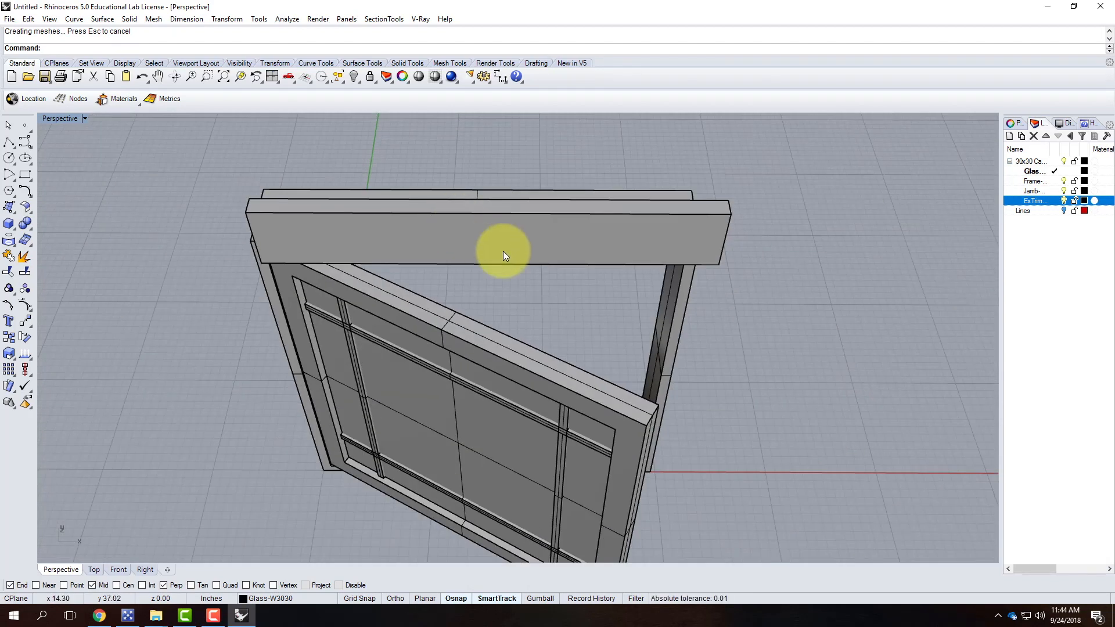
pyautogui.click(504, 247)
pyautogui.moveTo(659, 266); pyautogui.dragTo(653, 174, button='right')
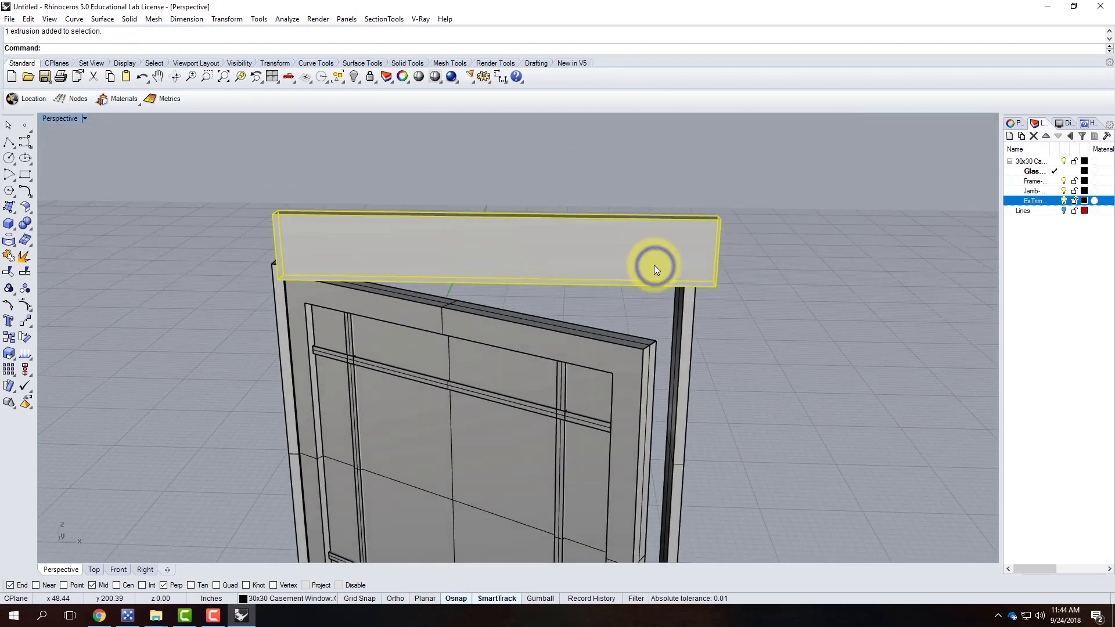
pyautogui.scroll(6, 585, 252)
pyautogui.moveTo(495, 278); pyautogui.dragTo(634, 250, button='right')
pyautogui.scroll(-6, 634, 244)
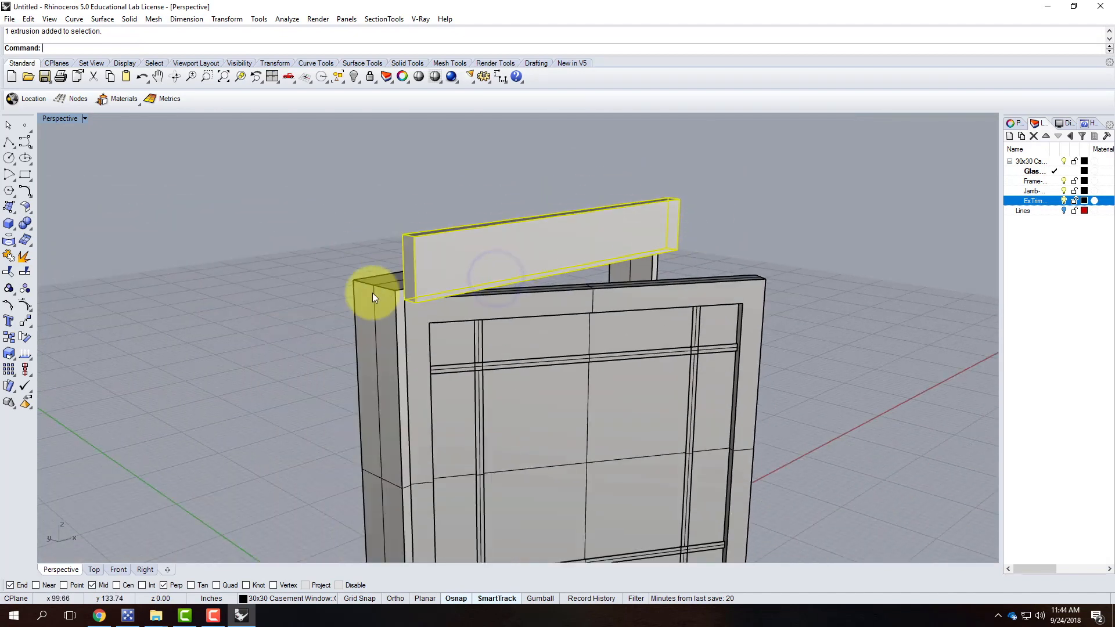
pyautogui.scroll(7, 373, 293)
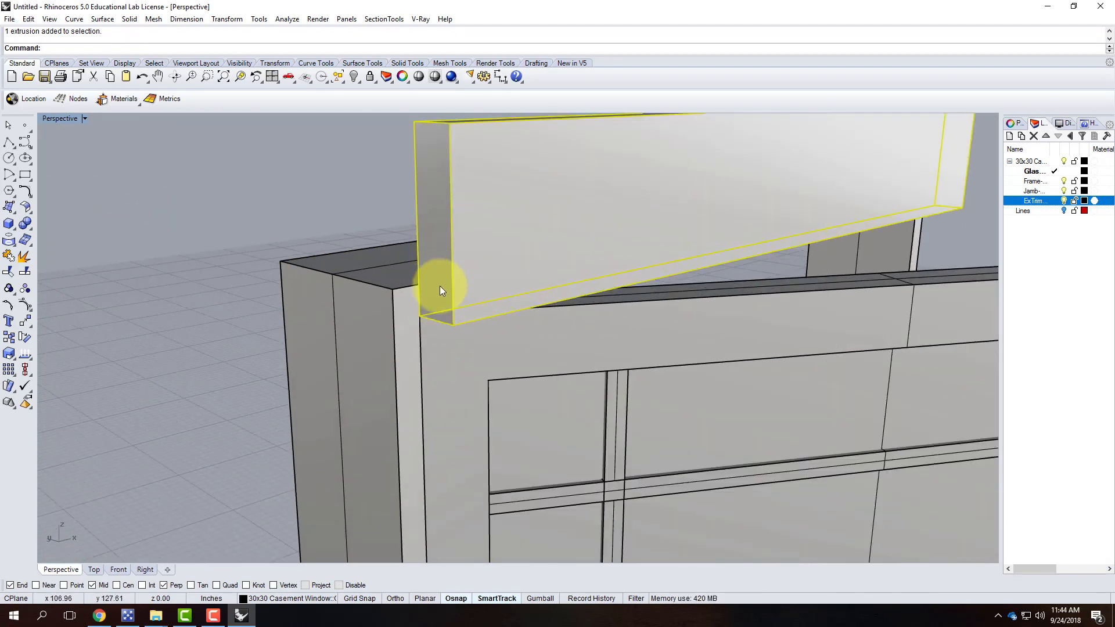
pyautogui.write('Move')
pyautogui.press('Return')
pyautogui.write('v')
pyautogui.press('Return')
pyautogui.click(419, 314)
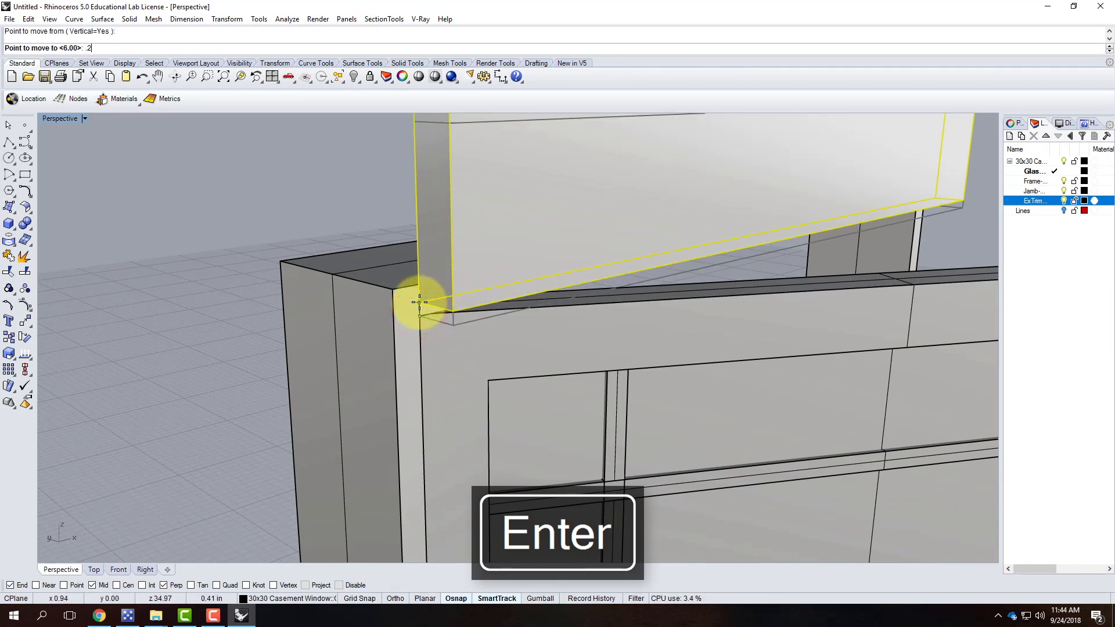
pyautogui.press('Return')
pyautogui.click(343, 215)
# Examine the head trim's position against the jamb and the opened sash from several angles.
pyautogui.scroll(5, 636, 319)
pyautogui.moveTo(576, 304); pyautogui.dragTo(494, 336, button='right')
pyautogui.scroll(-5, 600, 373)
pyautogui.moveTo(577, 374); pyautogui.dragTo(670, 378, button='right')
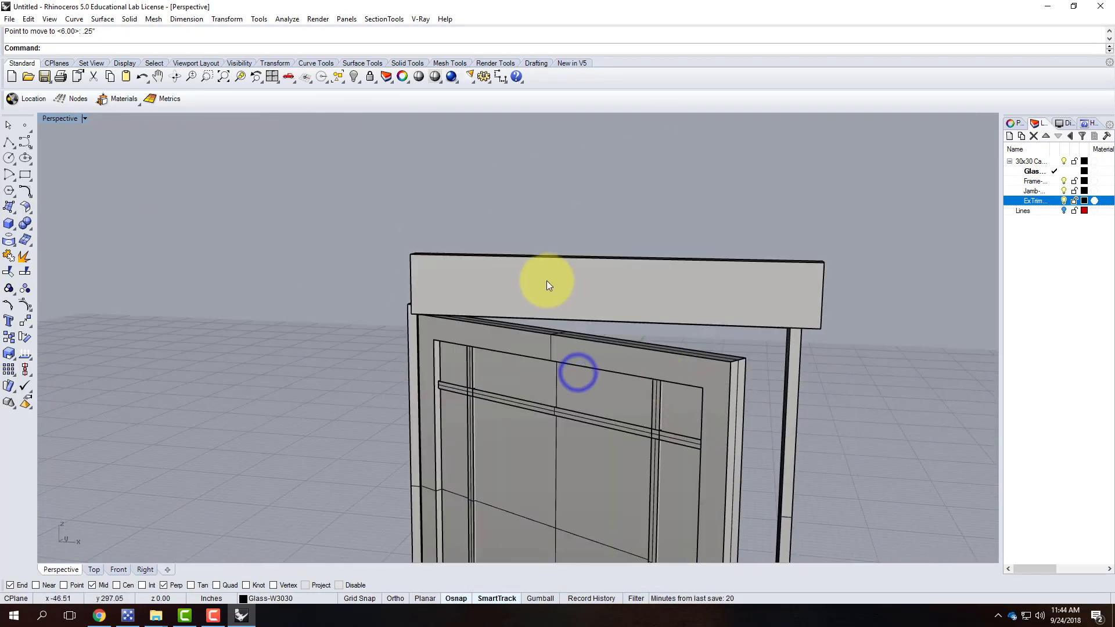
pyautogui.moveTo(521, 291); pyautogui.dragTo(580, 294, button='right')
pyautogui.scroll(-5, 517, 259)
pyautogui.scroll(12, 521, 284)
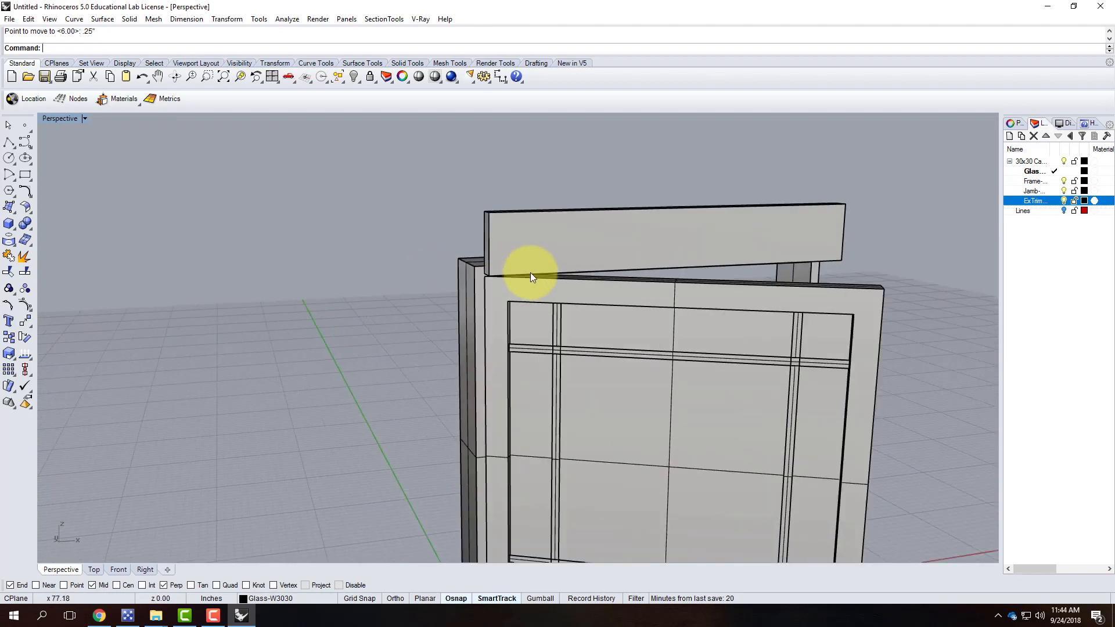
pyautogui.rightClick(533, 277)
pyautogui.press('Escape')
# Move the head trim box 0.25 inches to the left from its lower left back corner, with Ortho switched on.
pyautogui.click(555, 257)
pyautogui.moveTo(625, 297); pyautogui.dragTo(602, 278, button='right')
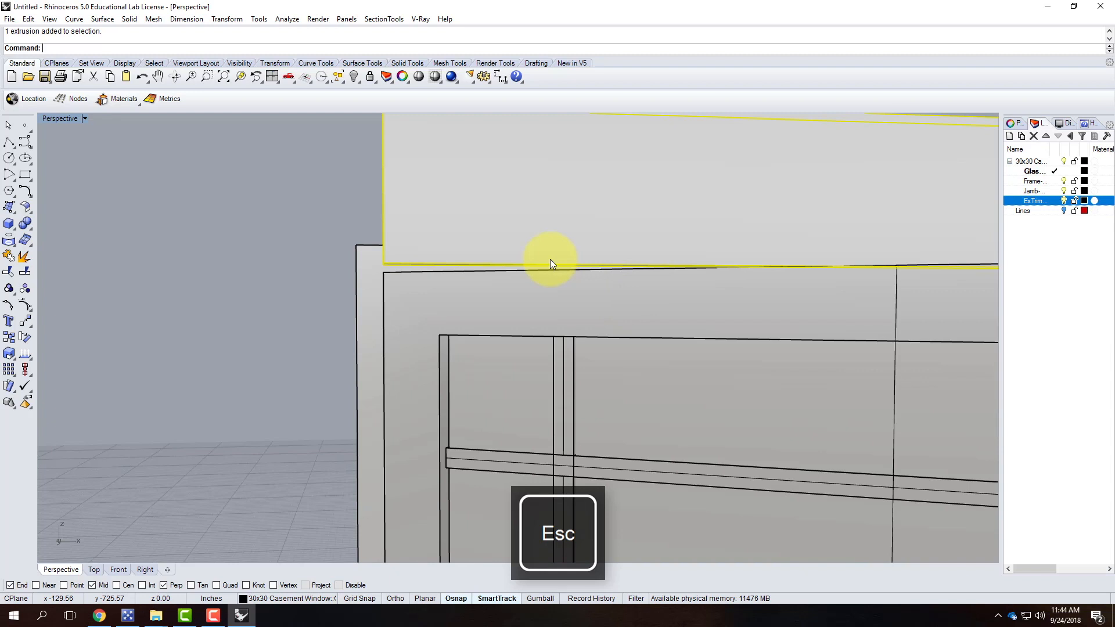
pyautogui.press('Return')
pyautogui.moveTo(466, 212); pyautogui.dragTo(368, 341, button='right')
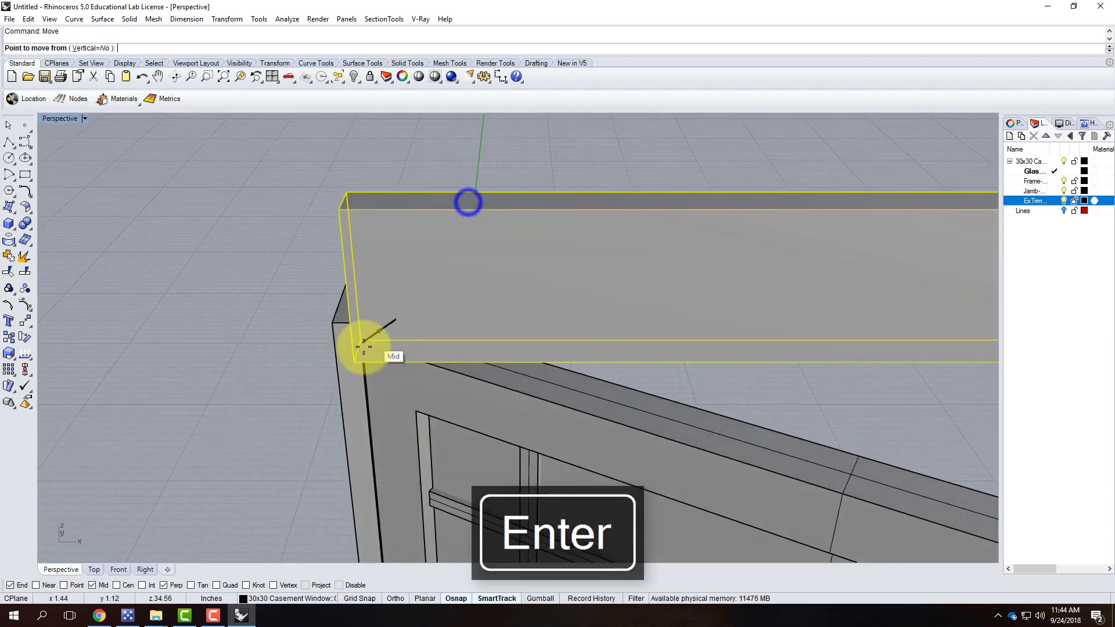
pyautogui.click(361, 342)
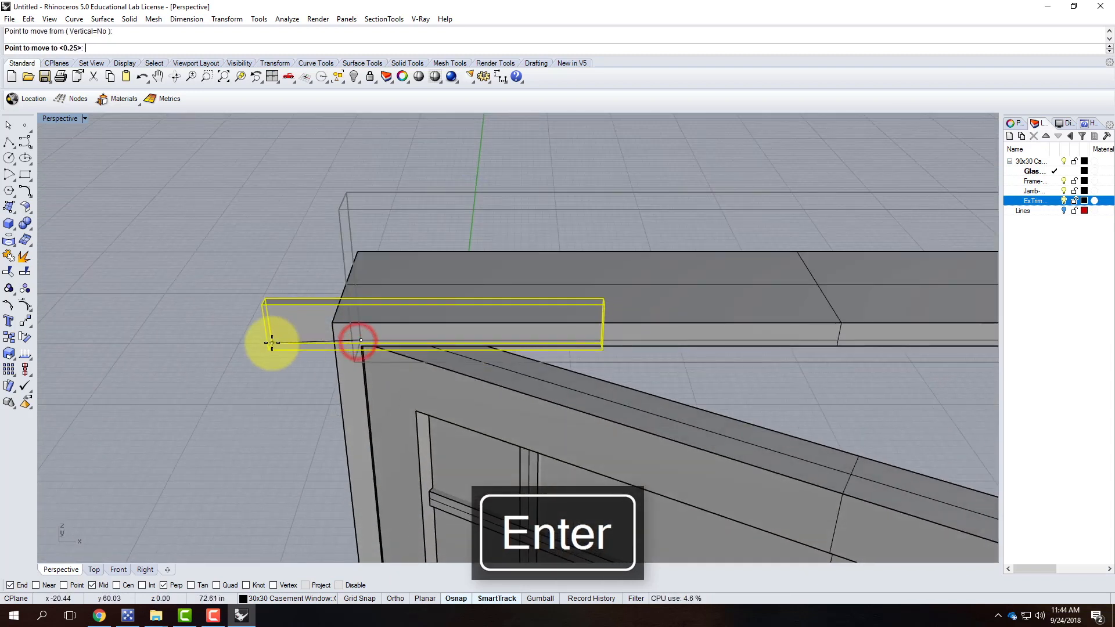
pyautogui.click(396, 598)
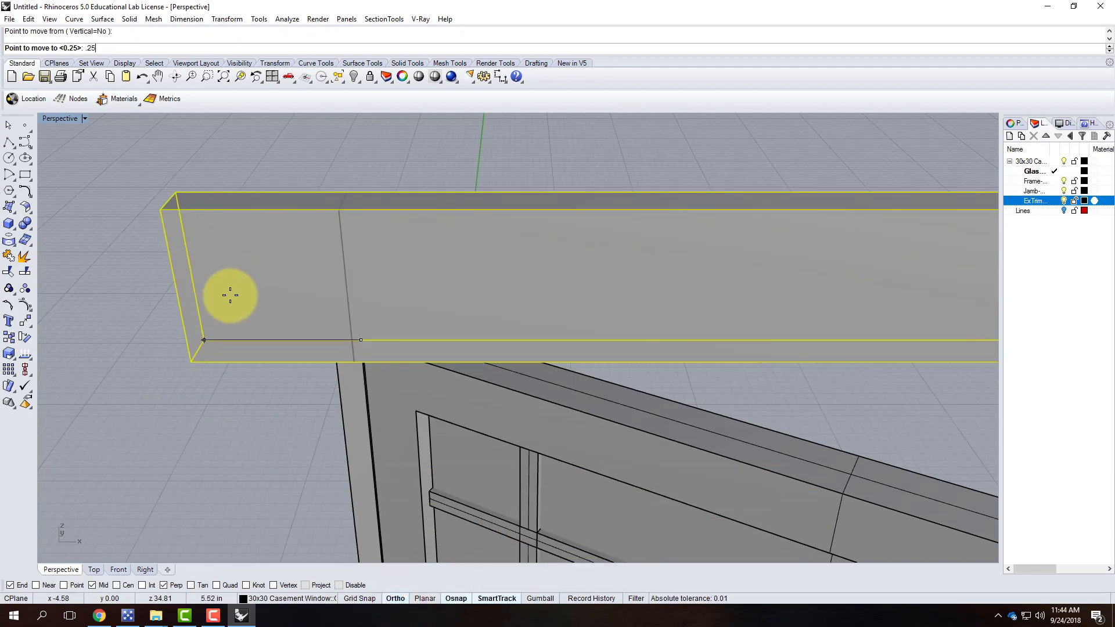
pyautogui.write('.25')
pyautogui.press('Return')
pyautogui.click(231, 288)
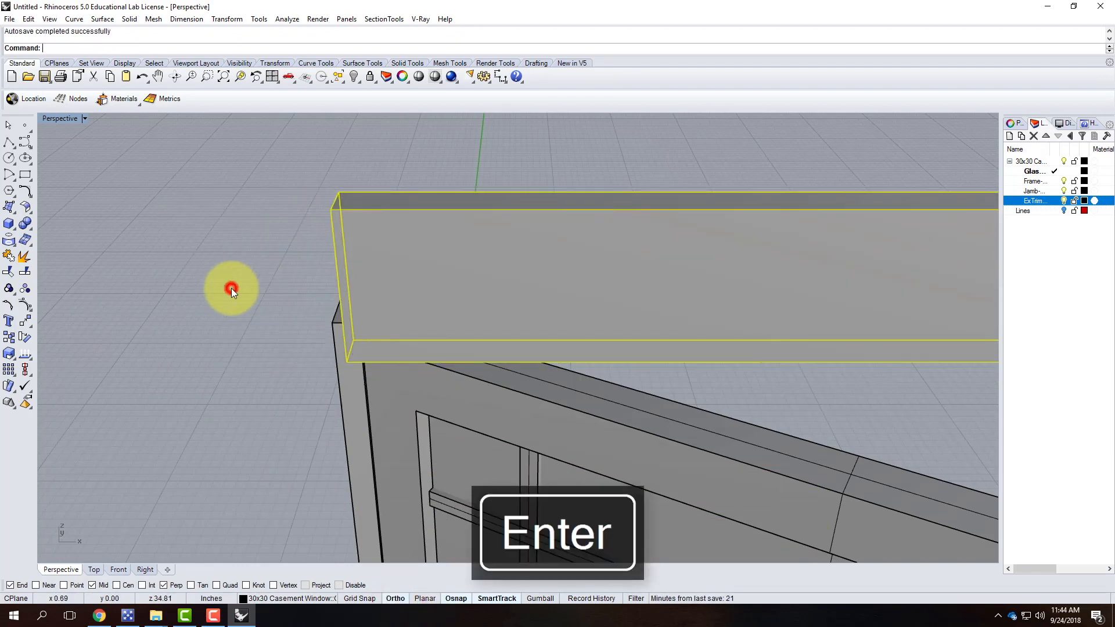
# Make an in-place copy of the head trim box.
pyautogui.scroll(-5, 448, 182)
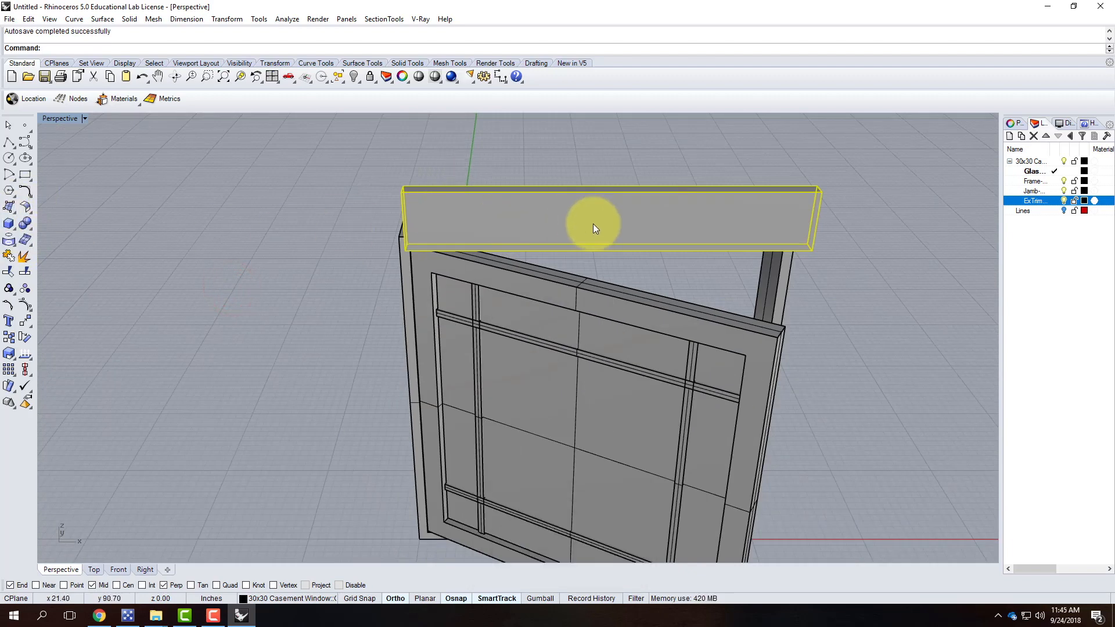
pyautogui.press('Escape')
pyautogui.click(651, 204)
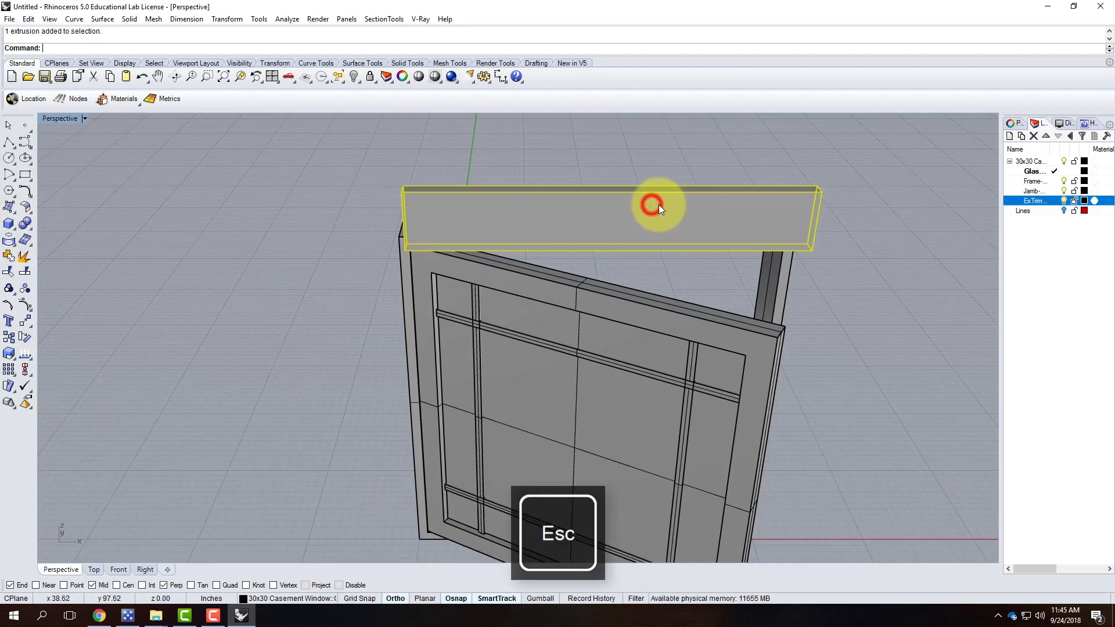
pyautogui.click(33, 20)
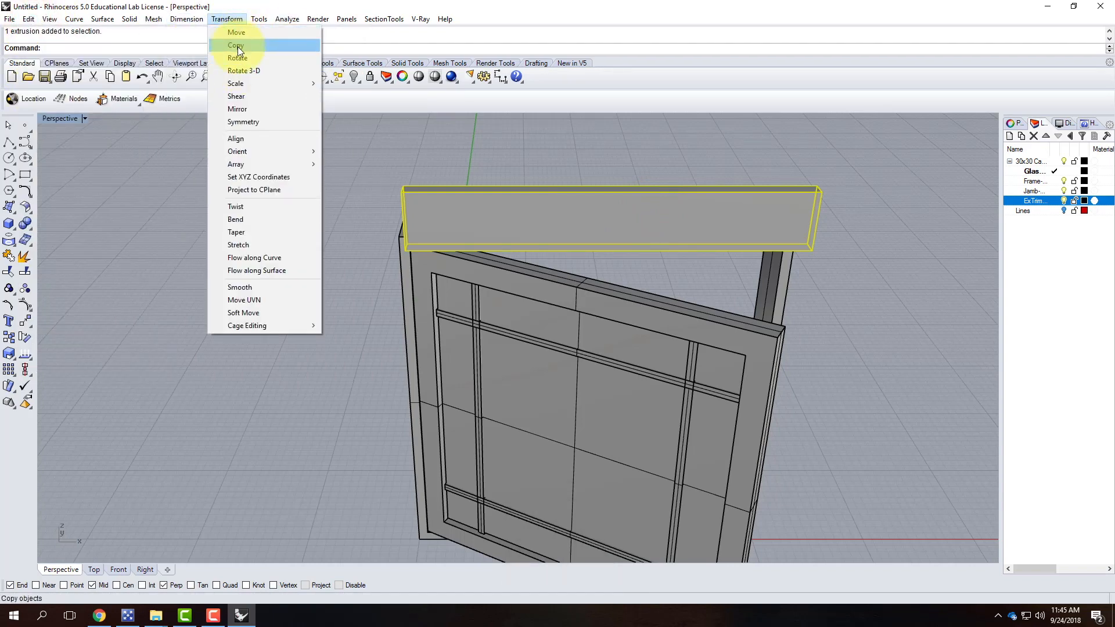
pyautogui.click(238, 45)
pyautogui.click(122, 48)
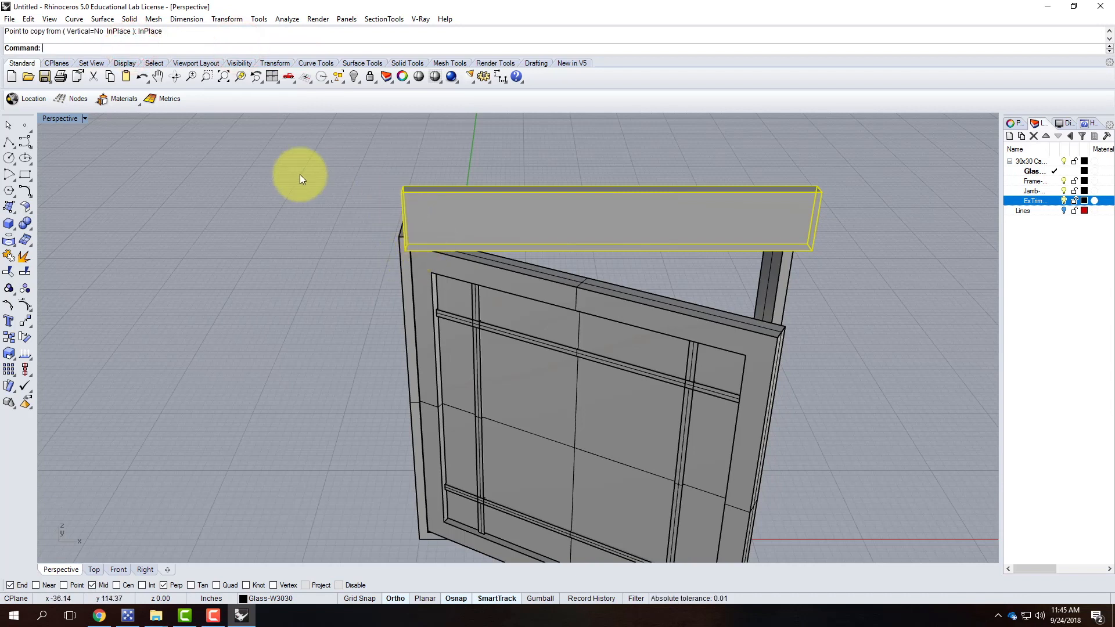
# Rotate the selected trim in 3D about the head trim's lower left corner until it hangs vertically down the jamb's left side.
pyautogui.write('Rotate3D')
pyautogui.press('Return')
pyautogui.click(402, 243)
pyautogui.click(400, 241)
pyautogui.click(393, 184)
pyautogui.click(552, 274)
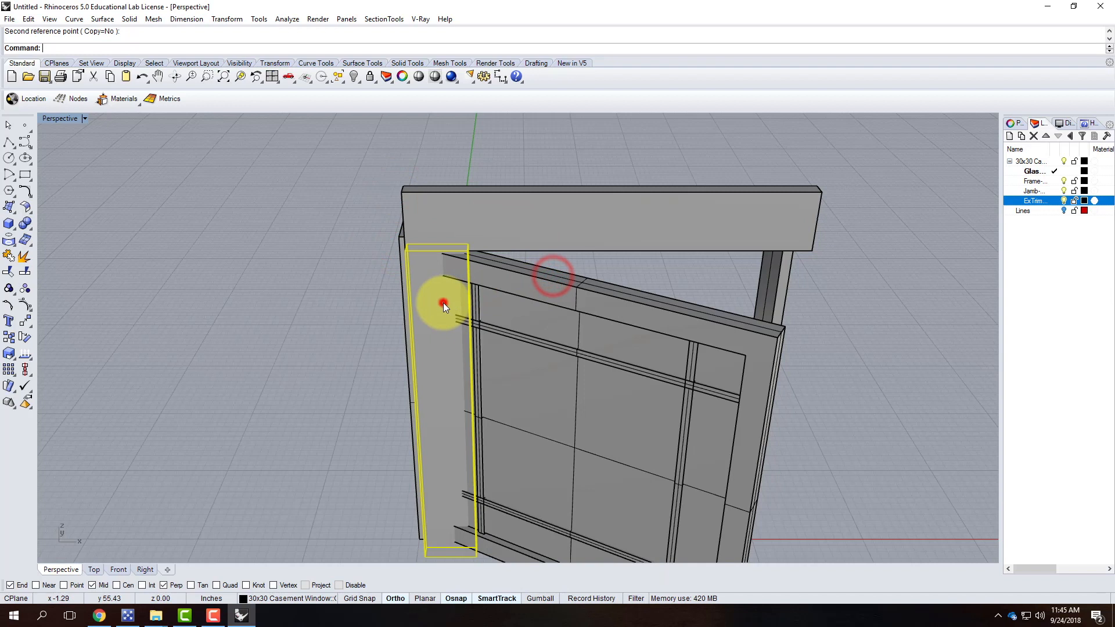
# Move the vertical trim from its upper right back corner to the head trim's lower left back corner.
pyautogui.write('Move')
pyautogui.press('Return')
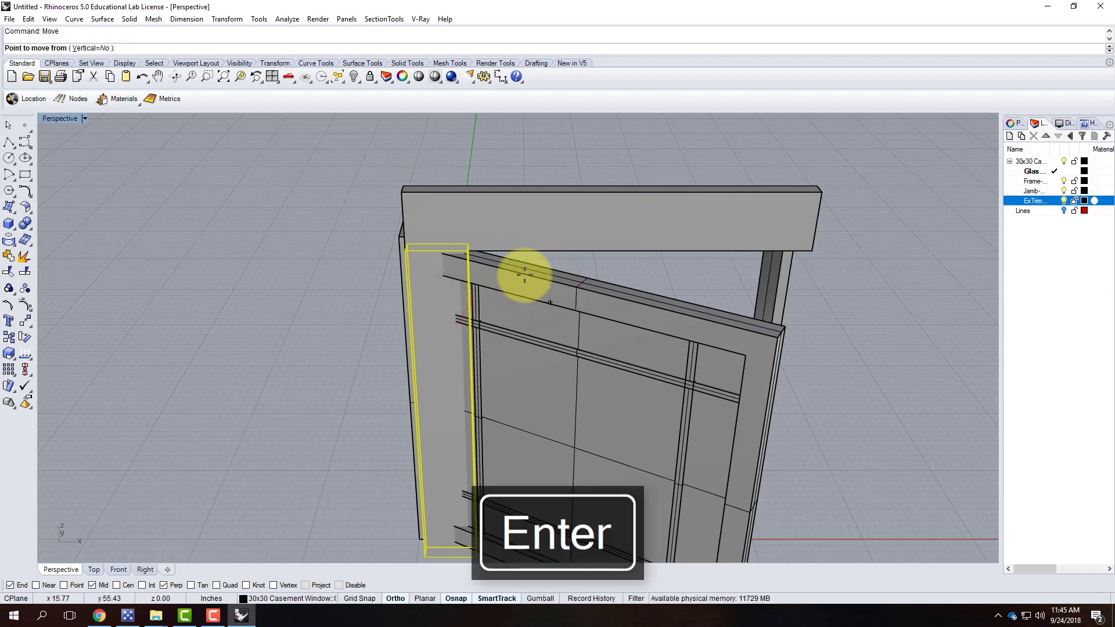
pyautogui.click(463, 242)
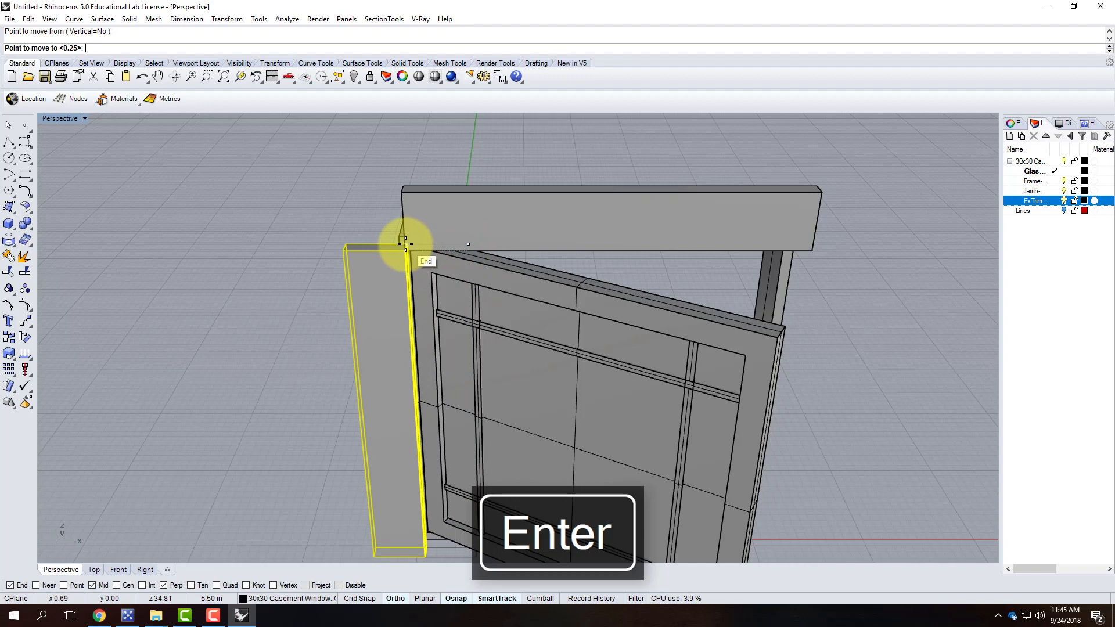
pyautogui.scroll(5, 515, 242)
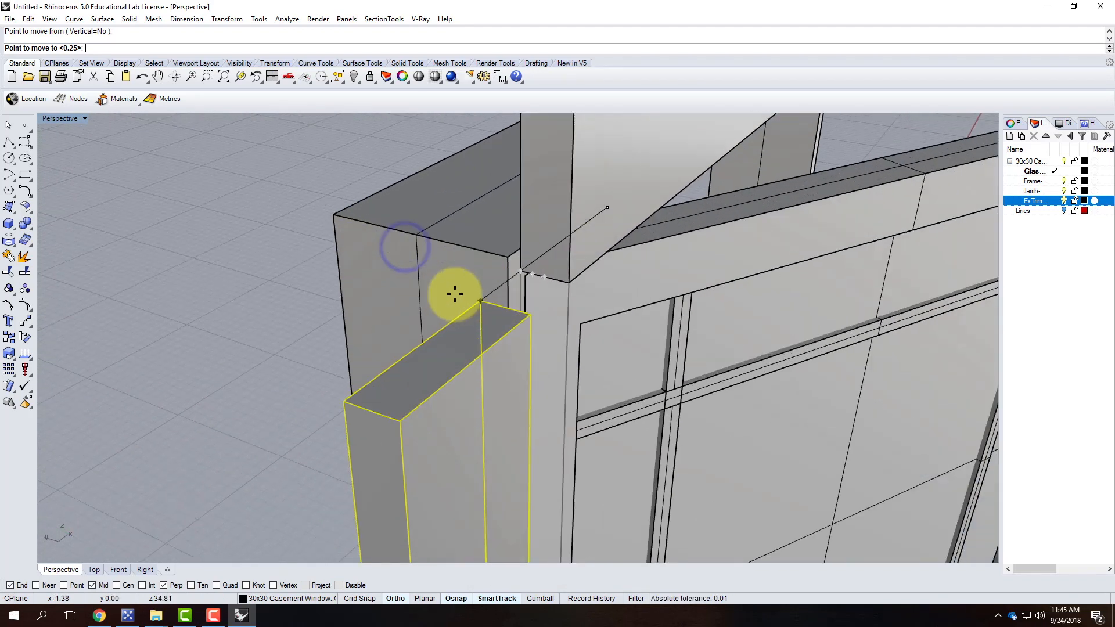
pyautogui.click(519, 268)
pyautogui.scroll(-10, 331, 256)
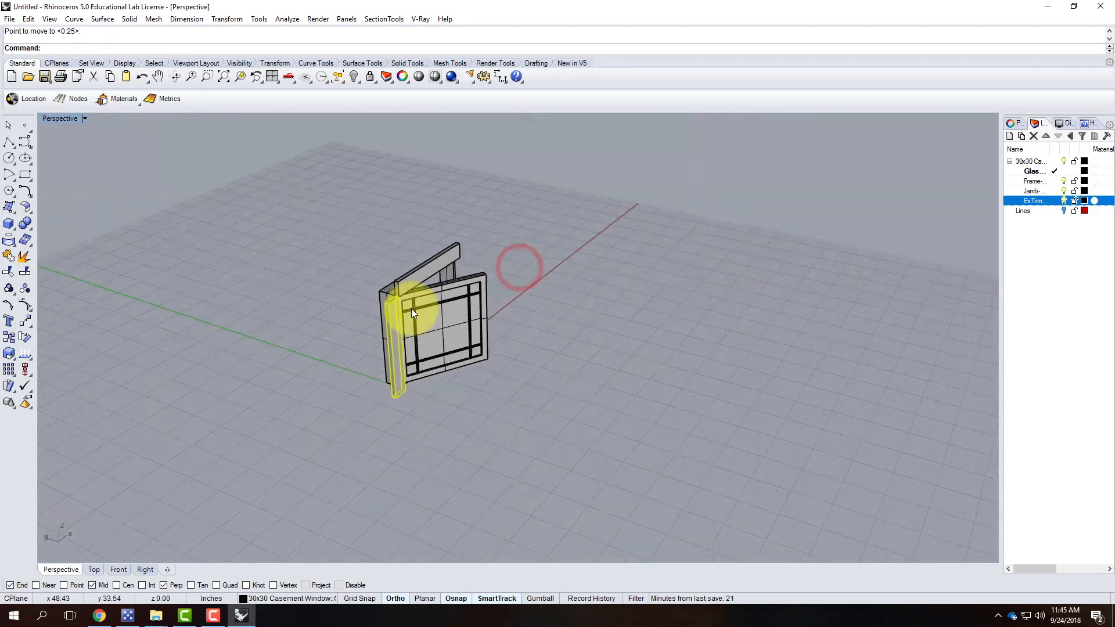
pyautogui.press('Escape')
# Mirror the left side trim to the right side of the window about the midpoint of the jamb's bottom piece, keeping the original.
pyautogui.scroll(4, 469, 321)
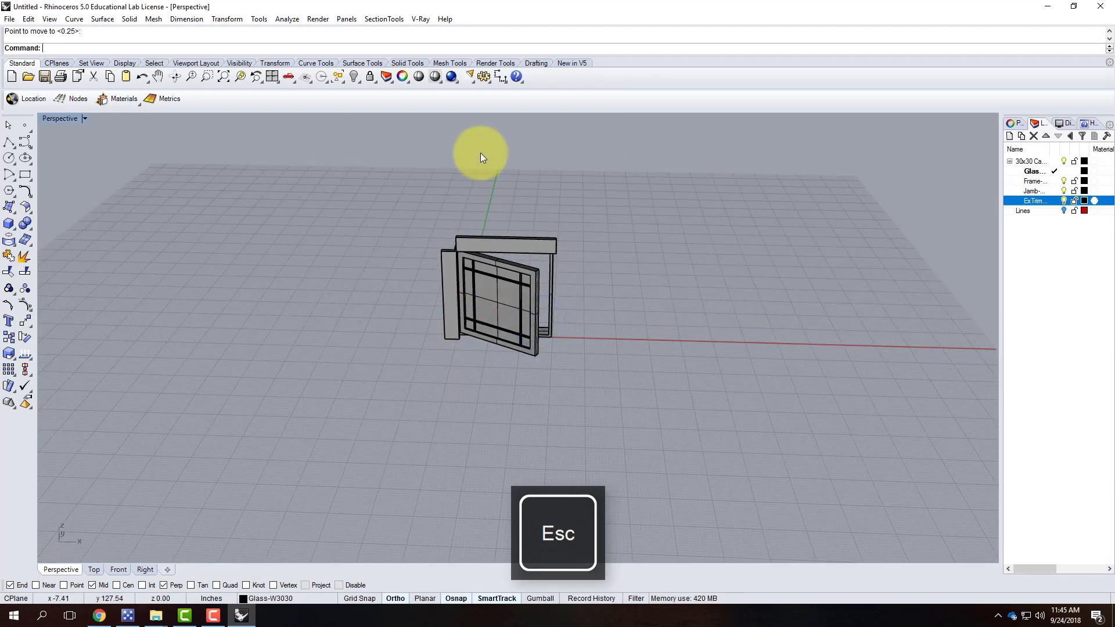
pyautogui.scroll(3, 454, 277)
pyautogui.click(439, 246)
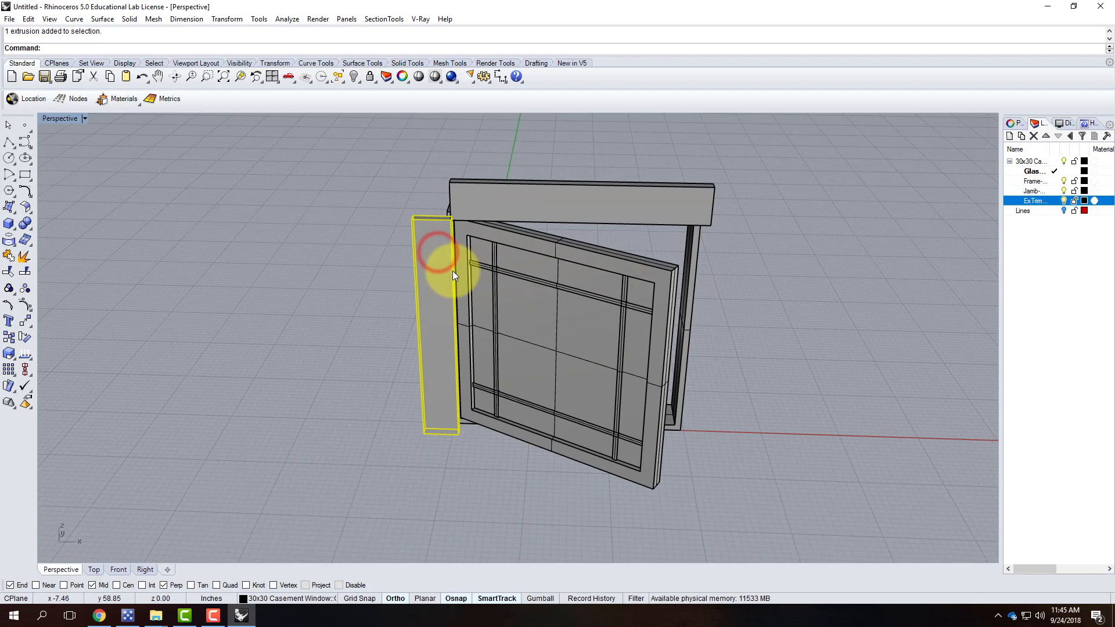
pyautogui.write('Mirror')
pyautogui.press('Return')
pyautogui.moveTo(633, 290); pyautogui.dragTo(500, 352, button='right')
pyautogui.click(575, 435)
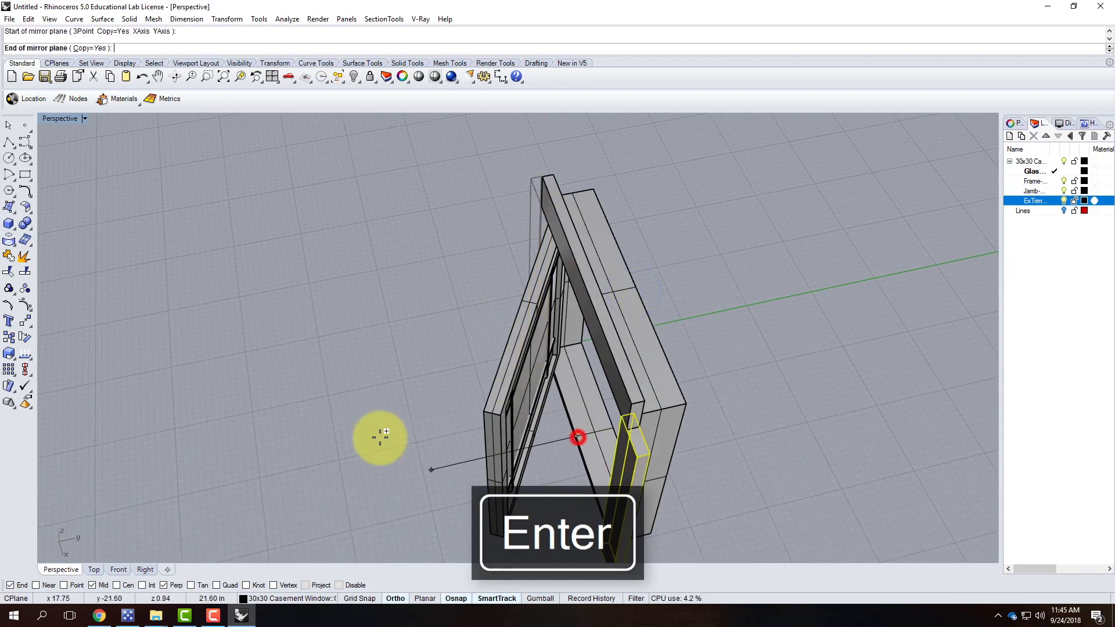
pyautogui.click(331, 439)
pyautogui.moveTo(269, 401); pyautogui.dragTo(459, 379, button='right')
pyautogui.press('Escape')
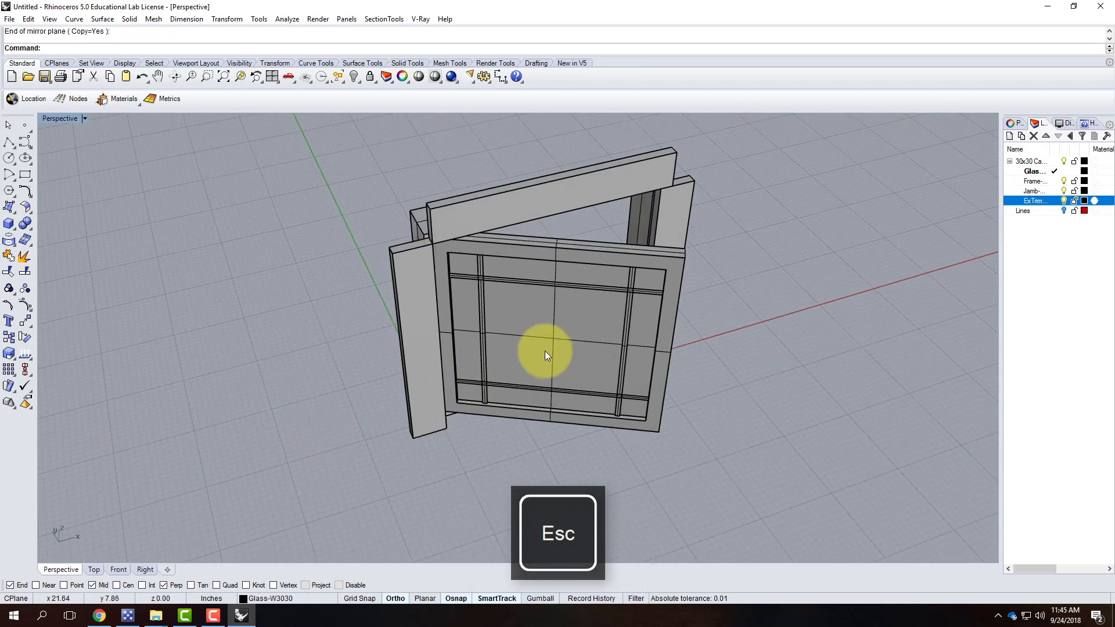
# Stretch the head trim with Scale 1-D from its lower left corner to the right side trim's upper outer corner.
pyautogui.click(555, 184)
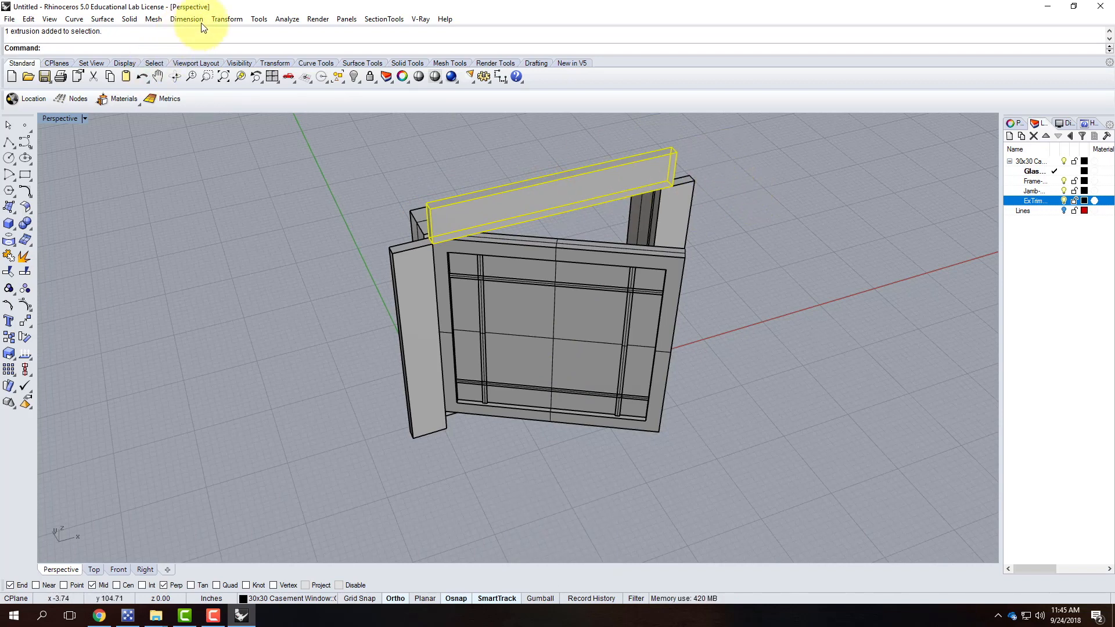
pyautogui.click(232, 22)
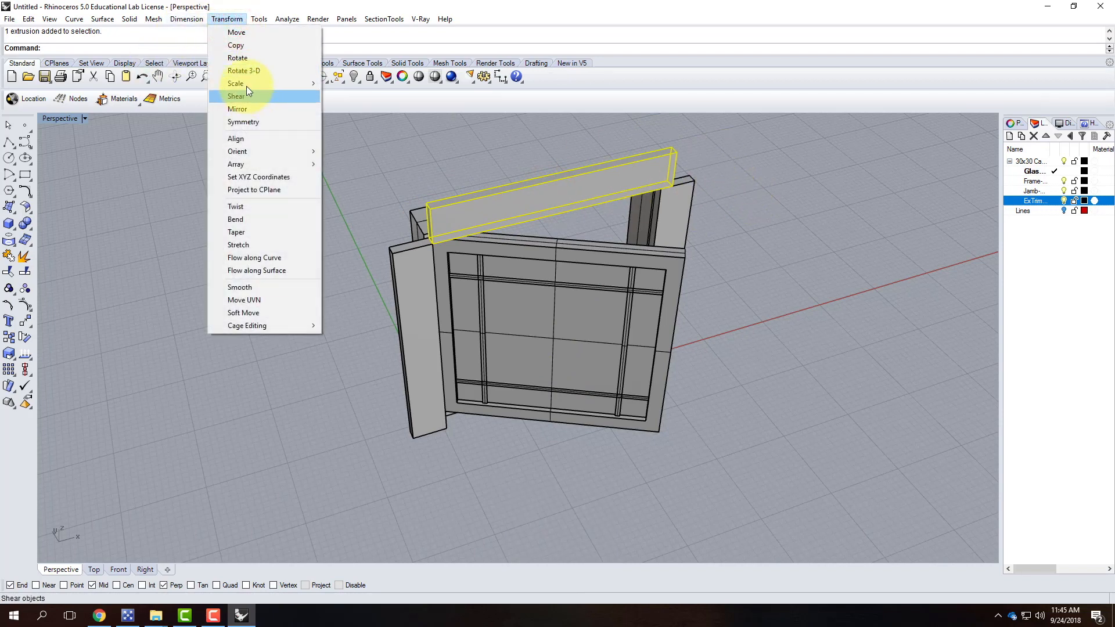
pyautogui.moveTo(247, 86)
pyautogui.click(377, 108)
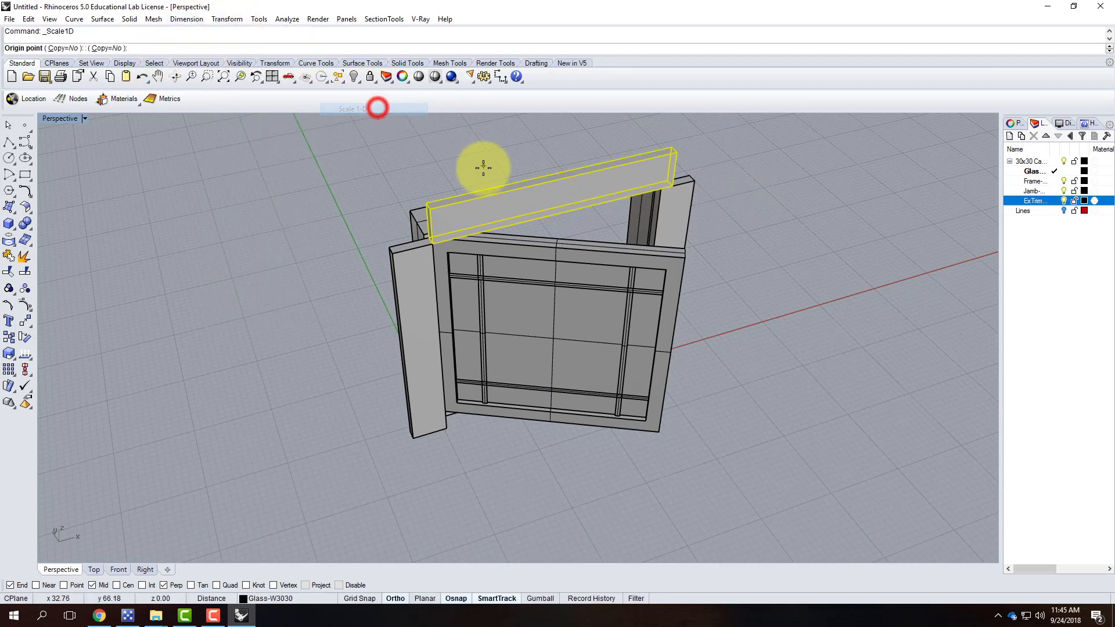
pyautogui.click(427, 207)
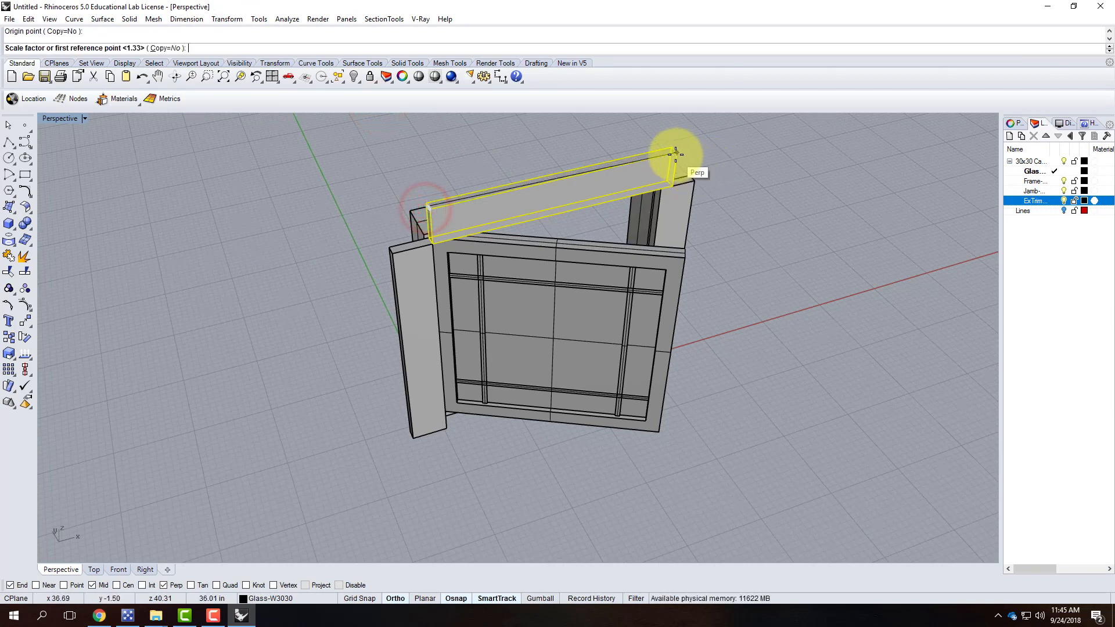
pyautogui.press('Escape')
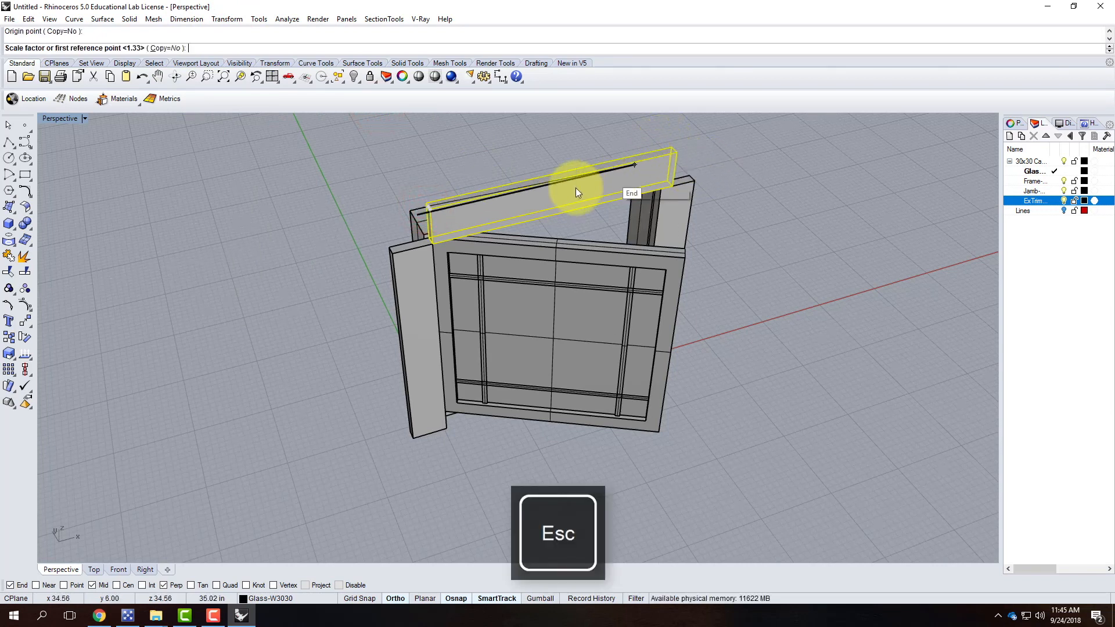
pyautogui.rightClick(437, 240)
pyautogui.click(433, 244)
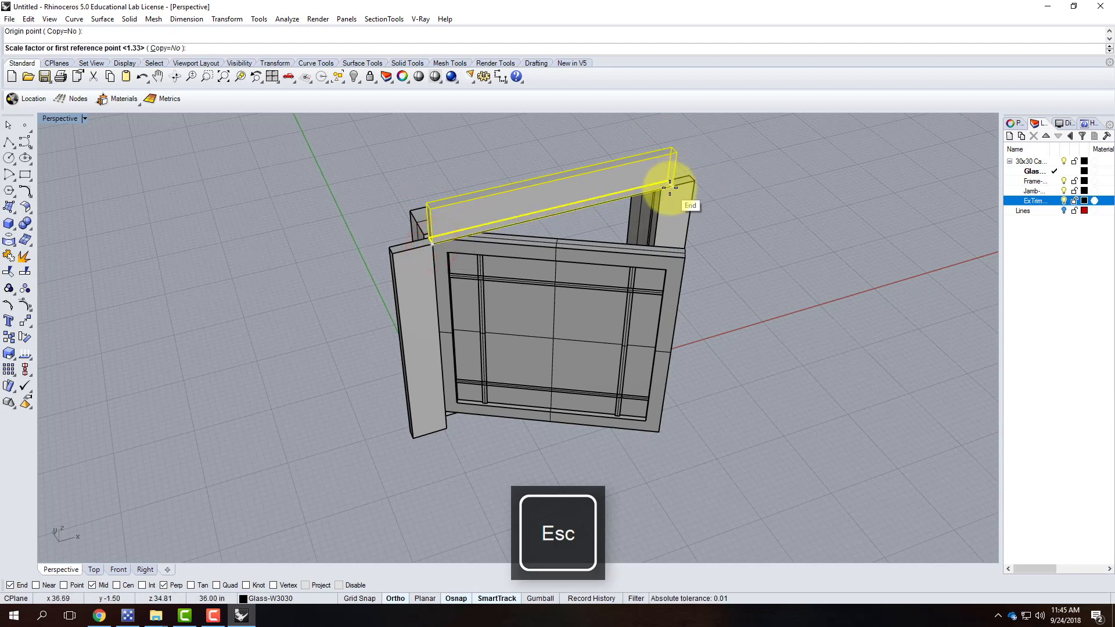
pyautogui.click(669, 186)
pyautogui.click(695, 183)
# Stretch the head trim with Scale 1-D from its lower right corner to the left side trim's upper outer corner.
pyautogui.rightClick(695, 183)
pyautogui.click(690, 179)
pyautogui.press('Escape')
pyautogui.rightClick(693, 183)
pyautogui.click(696, 184)
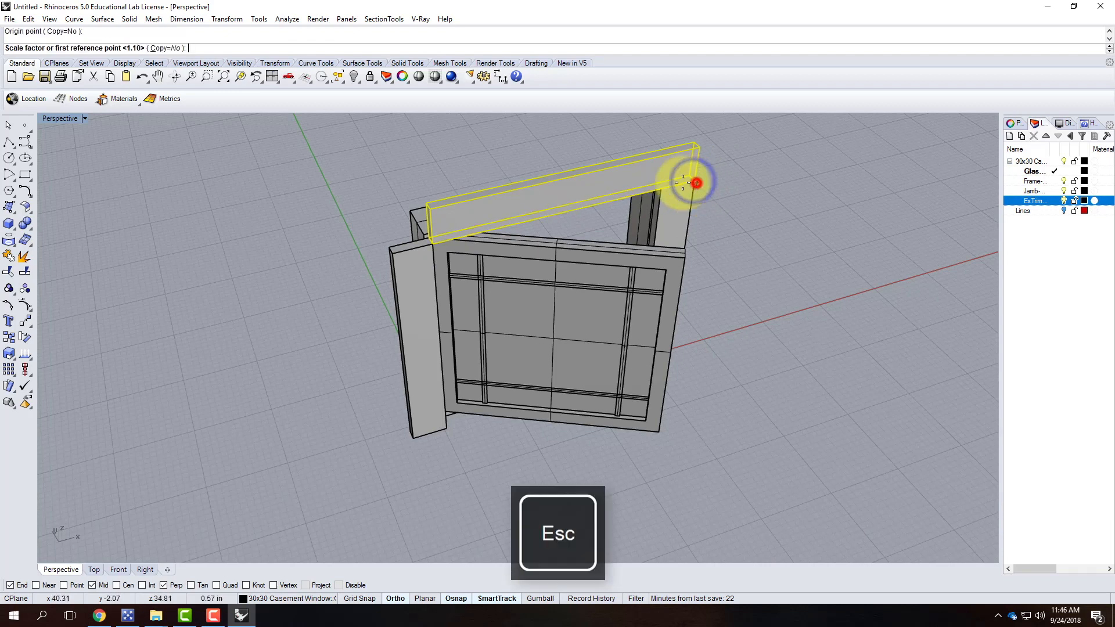
pyautogui.click(427, 245)
pyautogui.click(393, 251)
pyautogui.scroll(-2, 723, 204)
pyautogui.click(722, 204)
# Shorten both side trims together with Scale1D from their top ends so their lower ends meet the jamb's inner lower corner.
pyautogui.moveTo(786, 244); pyautogui.dragTo(736, 174, button='right')
pyautogui.moveTo(528, 399); pyautogui.dragTo(671, 305, button='right')
pyautogui.click(671, 305)
pyautogui.keyDown('shift'); pyautogui.click(413, 343); pyautogui.keyUp('shift')
pyautogui.moveTo(705, 311); pyautogui.dragTo(604, 361, button='right')
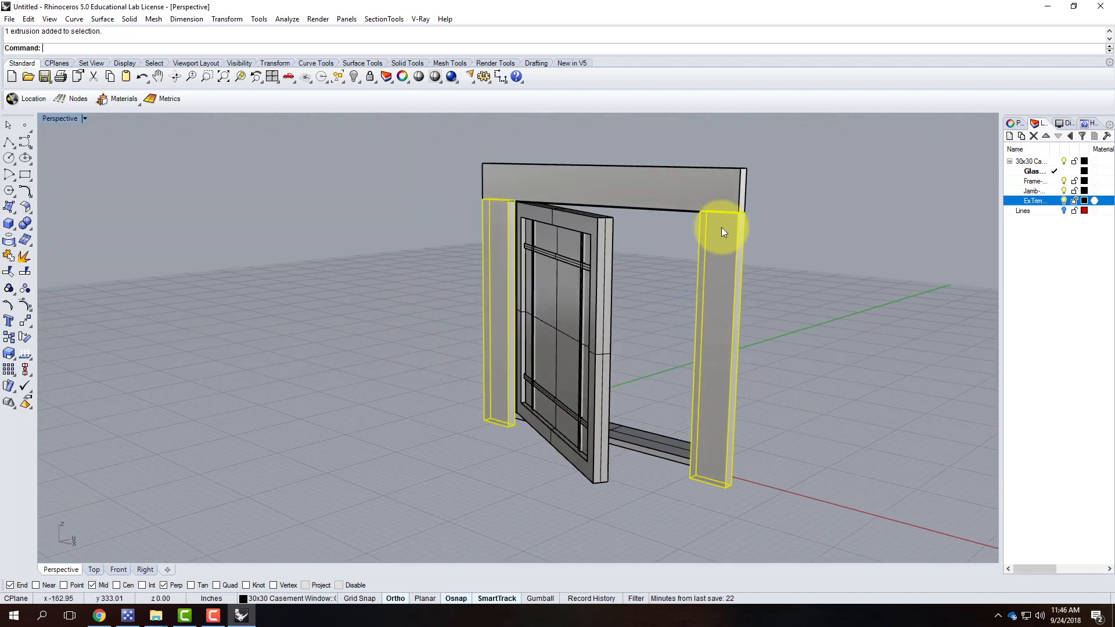
pyautogui.write('Scale')
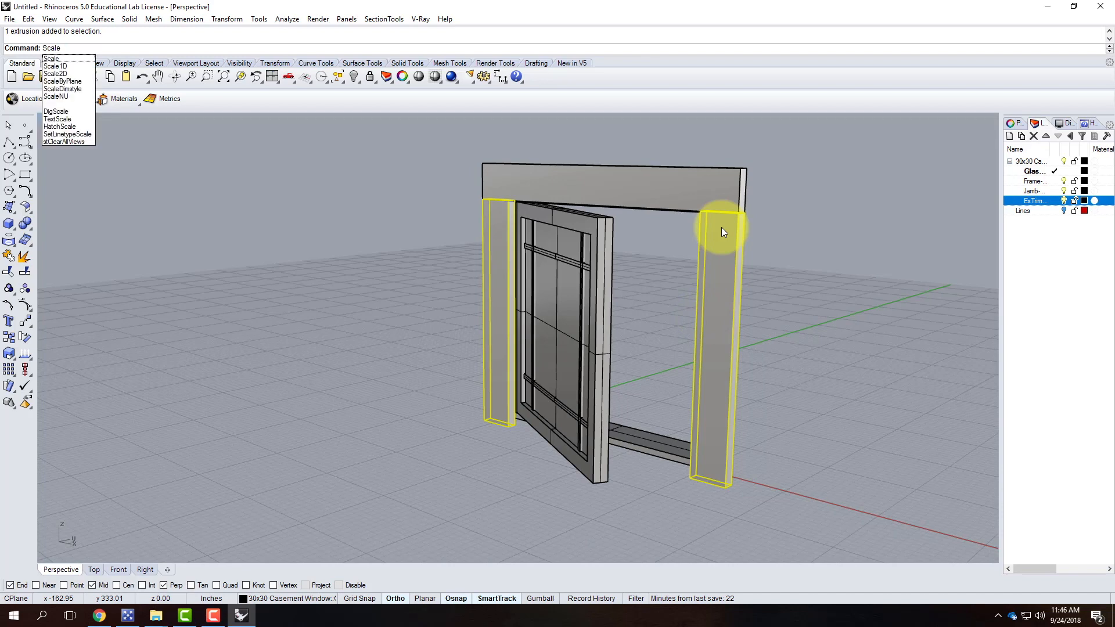
pyautogui.press('Down')
pyautogui.press('Return')
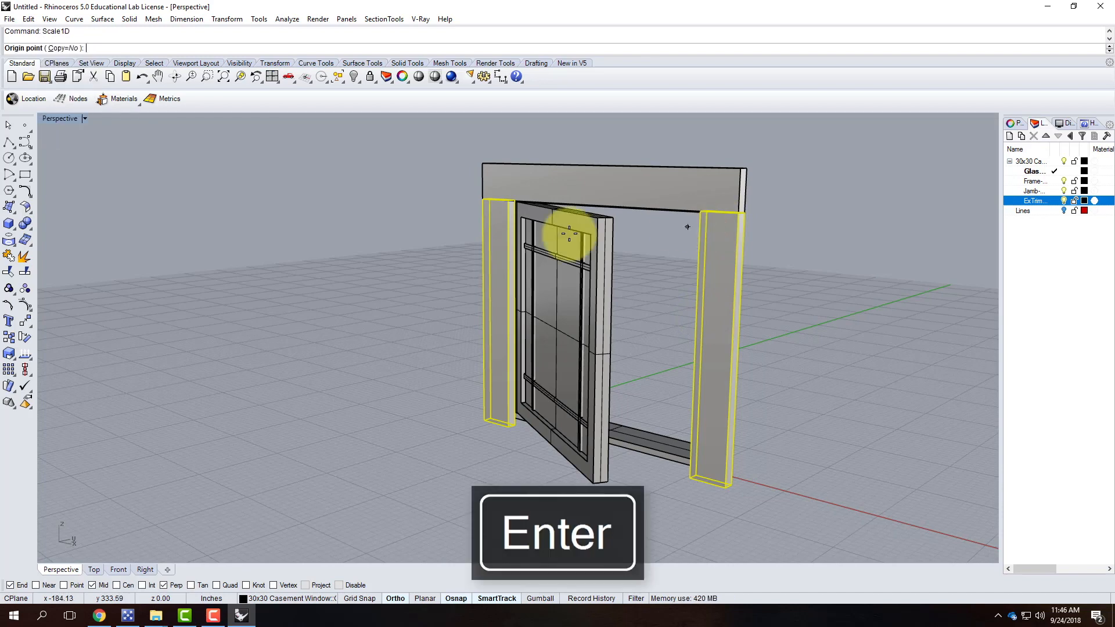
pyautogui.scroll(3, 514, 200)
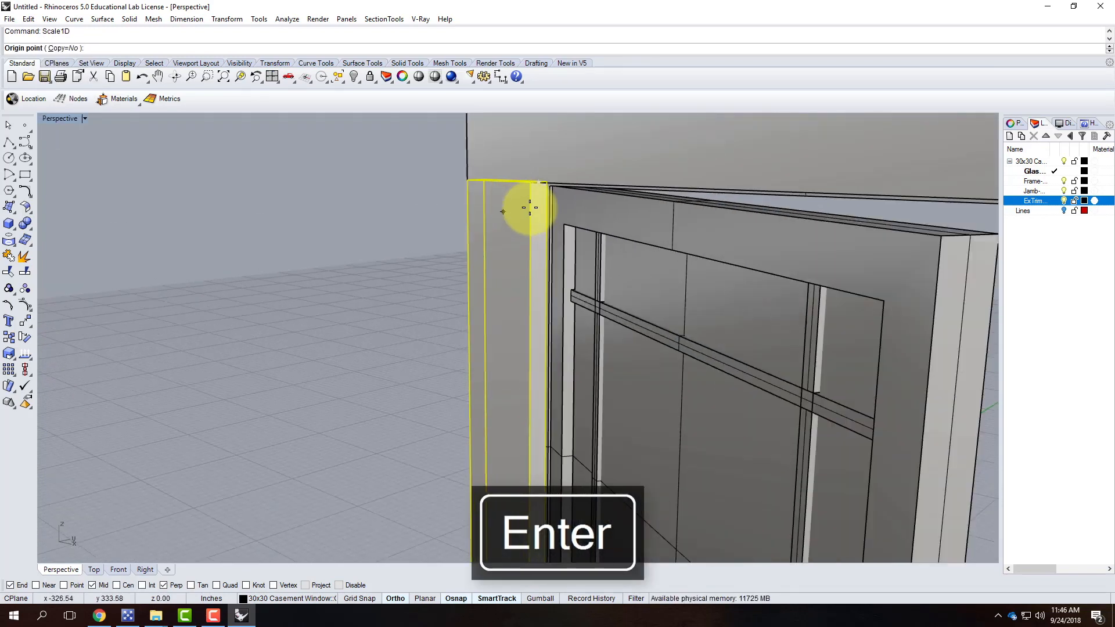
pyautogui.click(551, 175)
pyautogui.scroll(-4, 551, 175)
pyautogui.scroll(5, 517, 460)
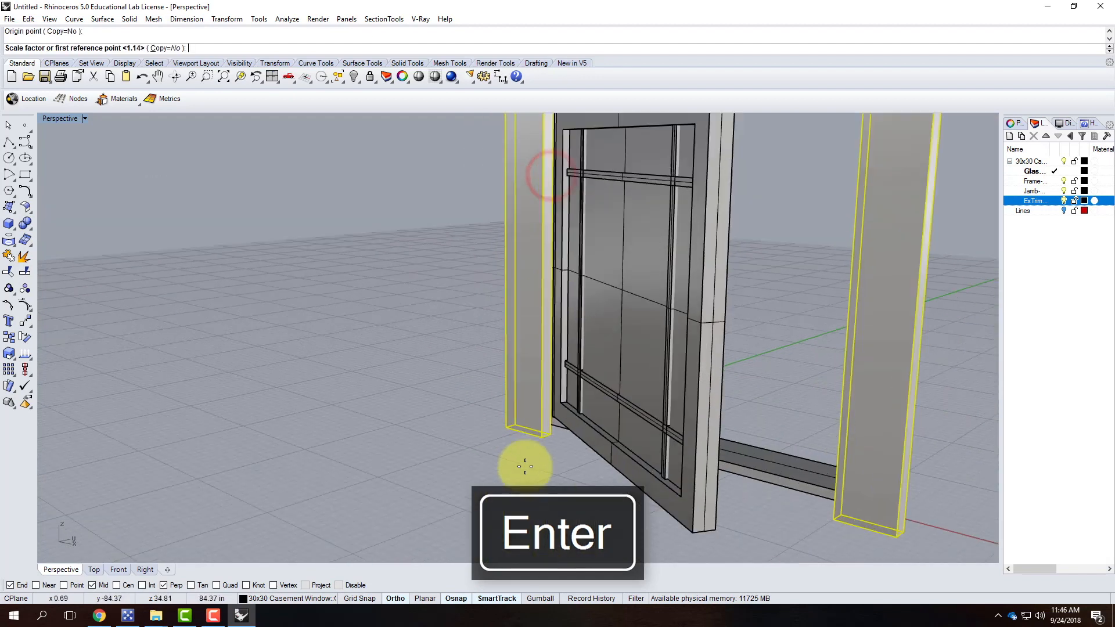
pyautogui.click(573, 398)
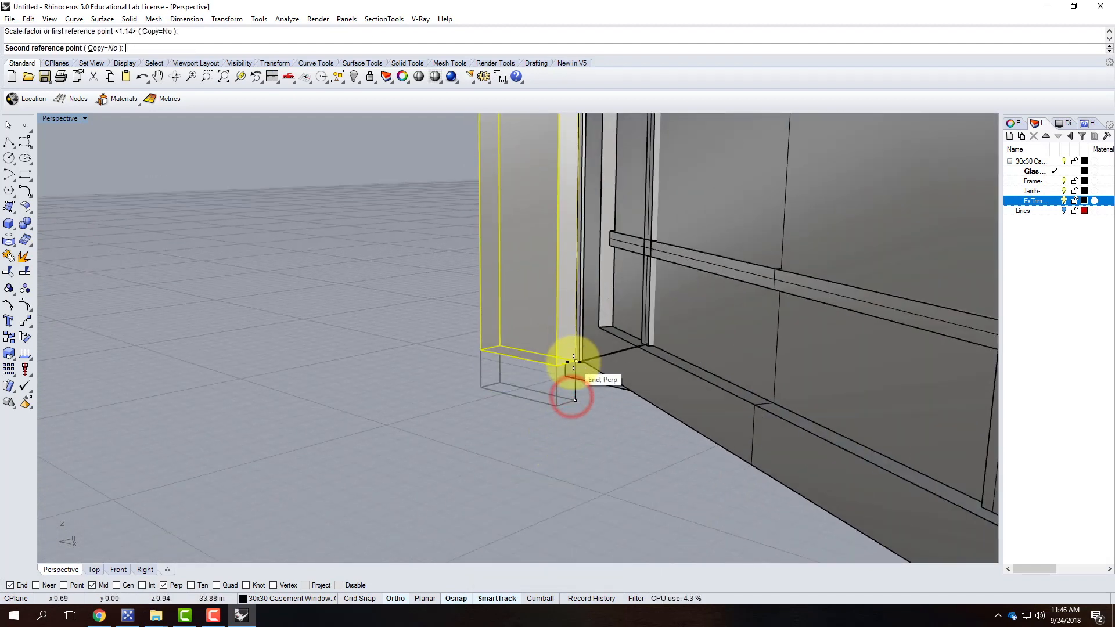
pyautogui.click(573, 363)
pyautogui.scroll(-7, 477, 402)
pyautogui.press('Escape')
# Draw a sill trim box from the left side trim's lower outer back corner to the right one's lower outer front corner, with height -1.5.
pyautogui.moveTo(746, 425); pyautogui.dragTo(828, 375, button='right')
pyautogui.scroll(-4, 546, 399)
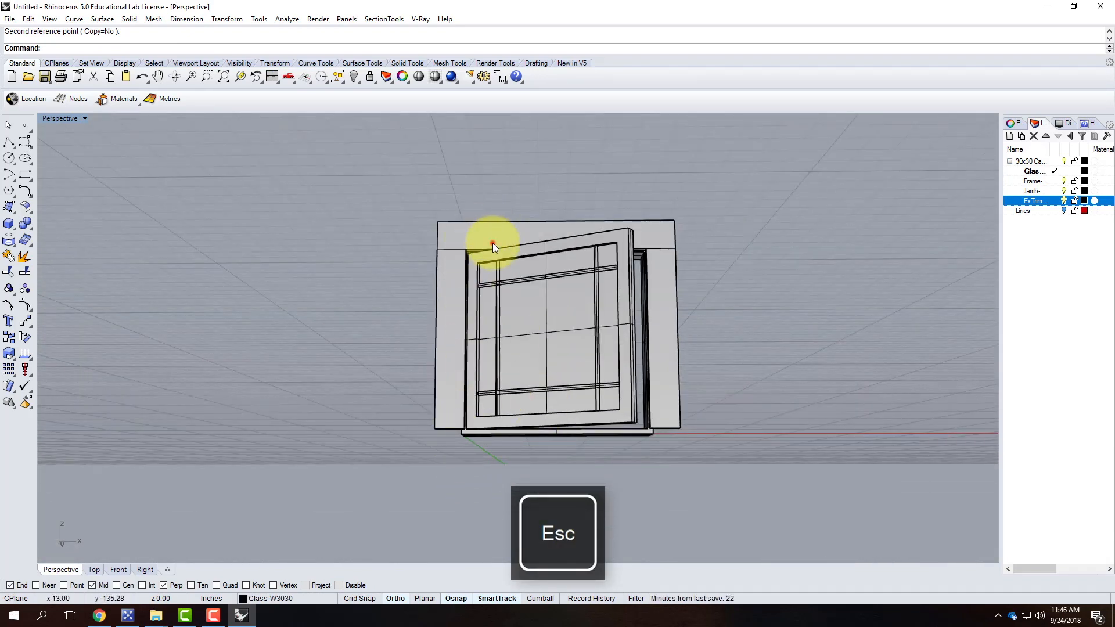
pyautogui.click(492, 244)
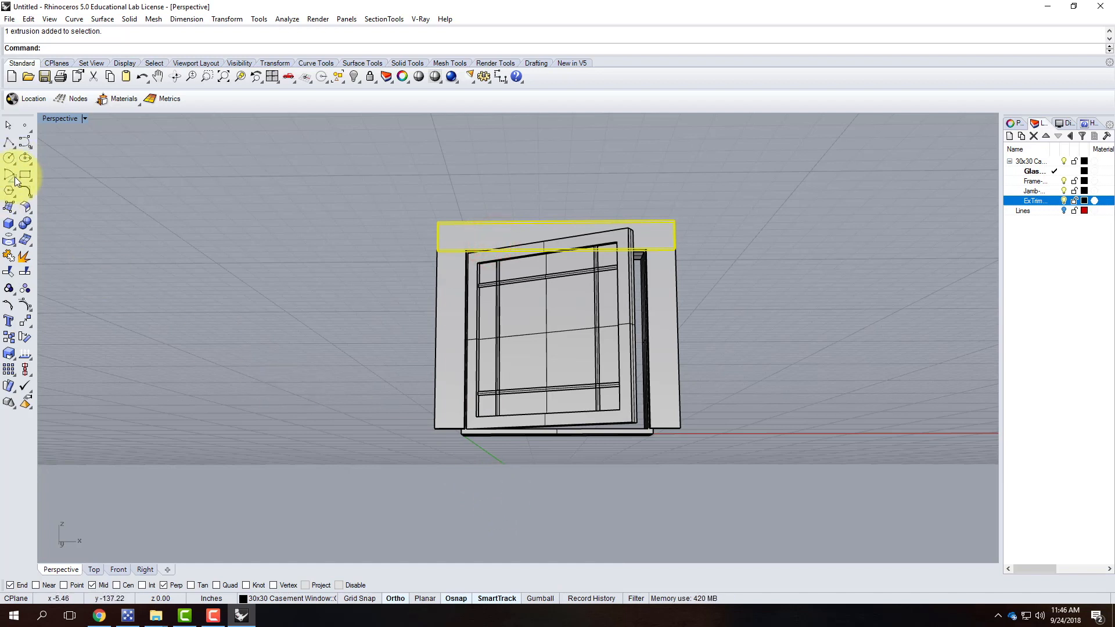
pyautogui.click(7, 226)
pyautogui.scroll(5, 448, 442)
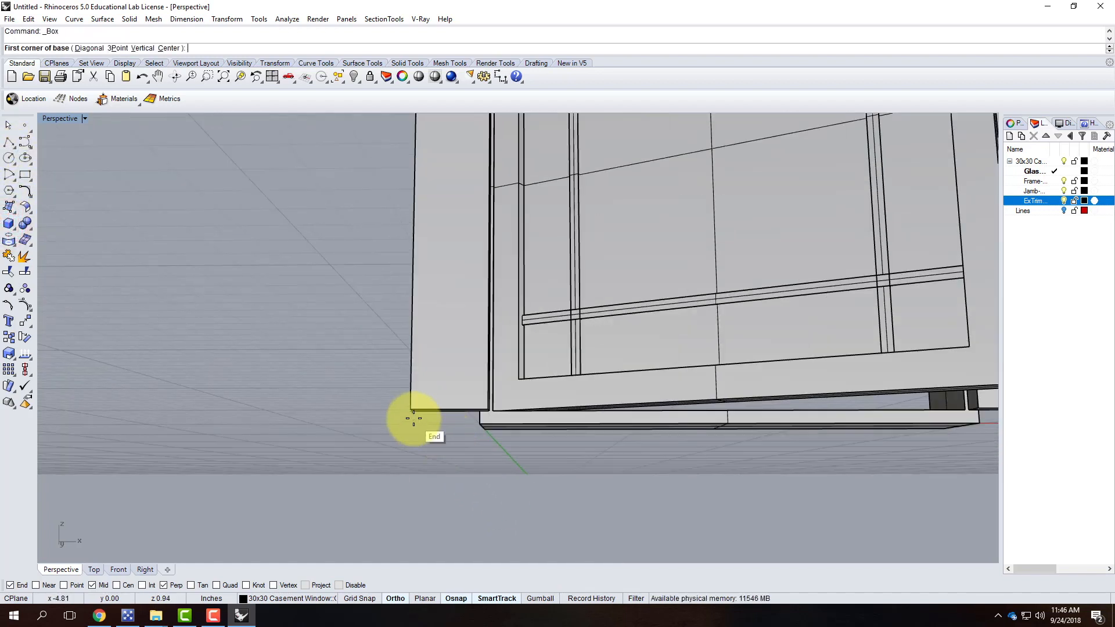
pyautogui.click(411, 412)
pyautogui.scroll(-4, 364, 412)
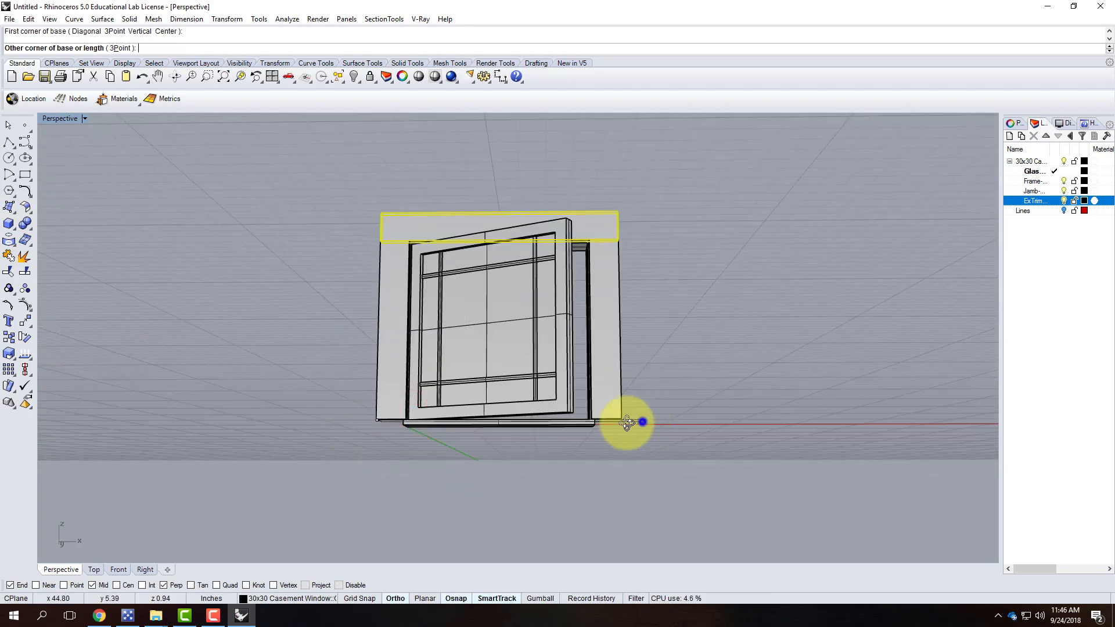
pyautogui.moveTo(640, 422); pyautogui.dragTo(498, 456, button='right')
pyautogui.scroll(5, 606, 438)
pyautogui.click(603, 440)
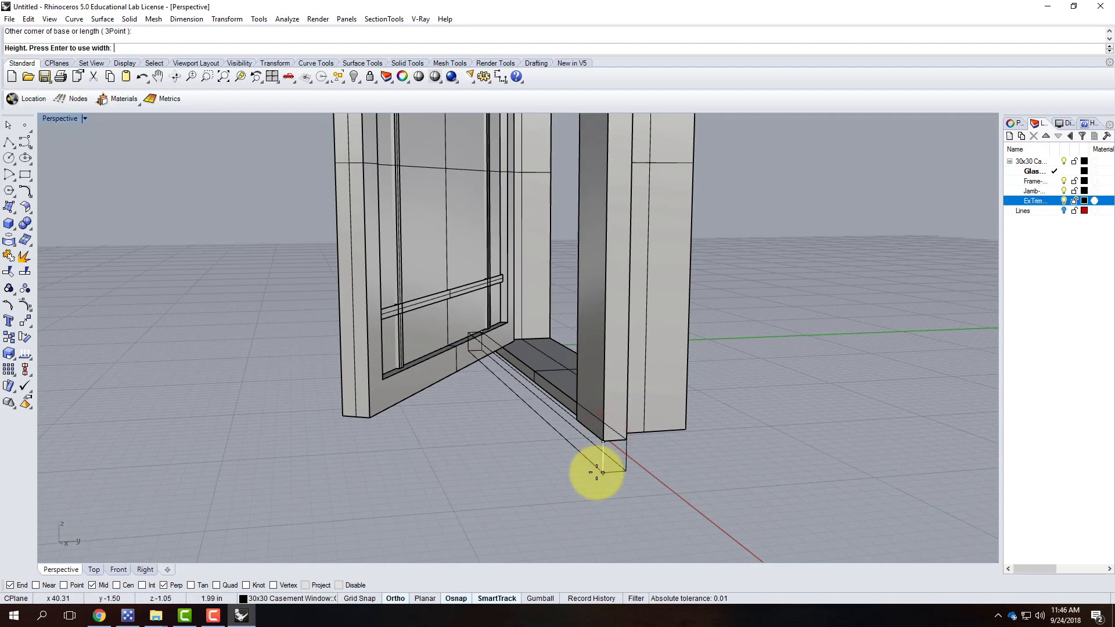
pyautogui.write('1.5"')
pyautogui.press('Return')
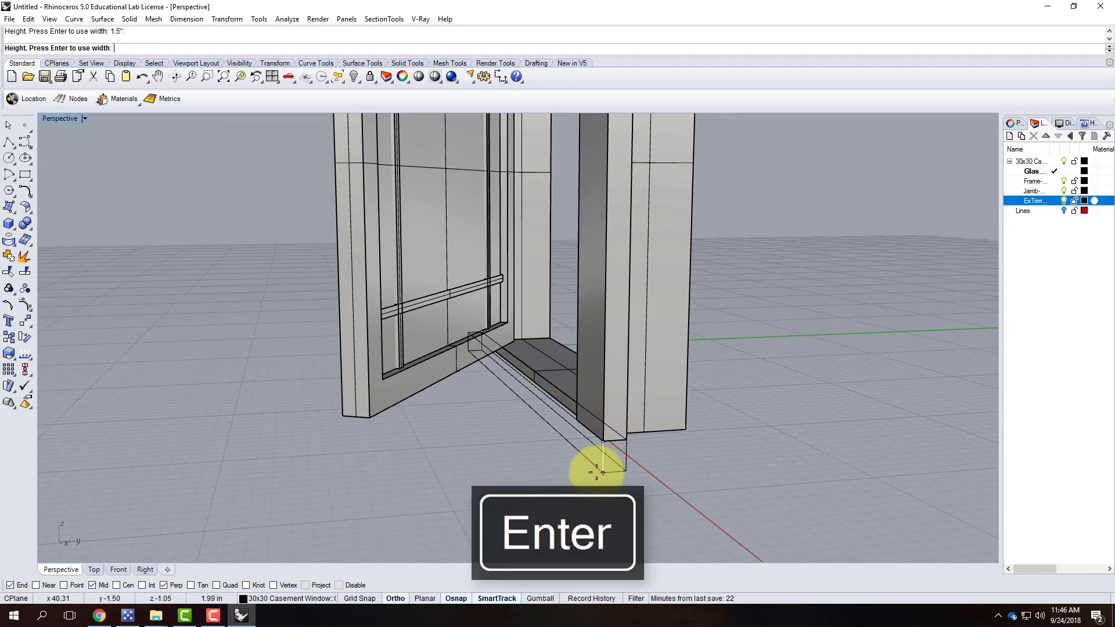
pyautogui.write('-1.5')
pyautogui.press('Return')
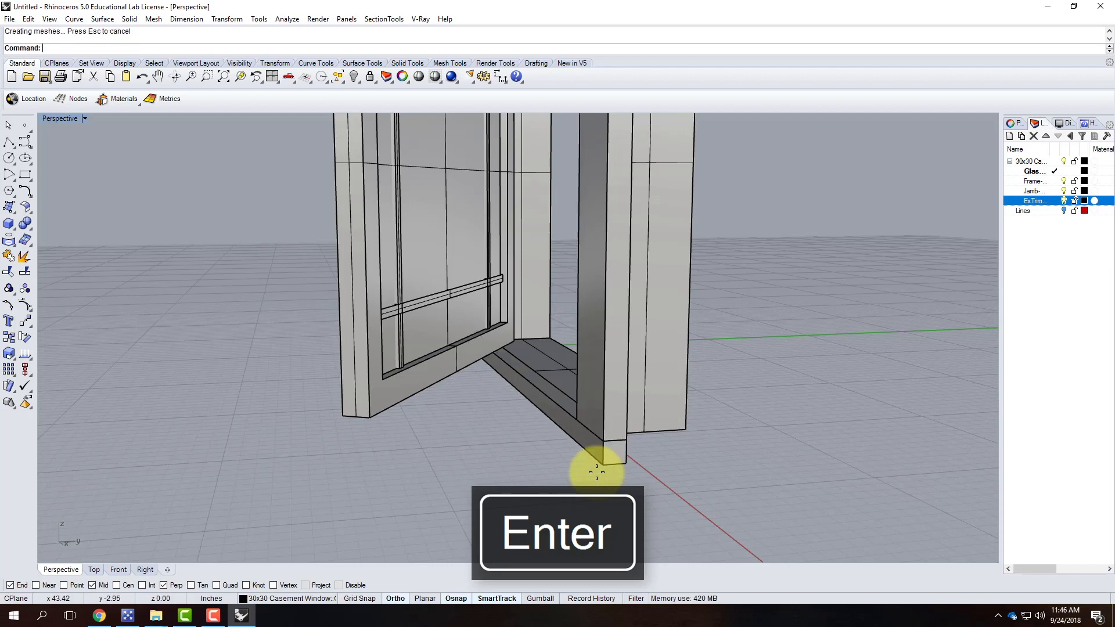
# Widen the sill trim outward to 3" with Scale1D from its upper back corner, using its upper front corner as the reference.
pyautogui.click(617, 452)
pyautogui.write('Scale')
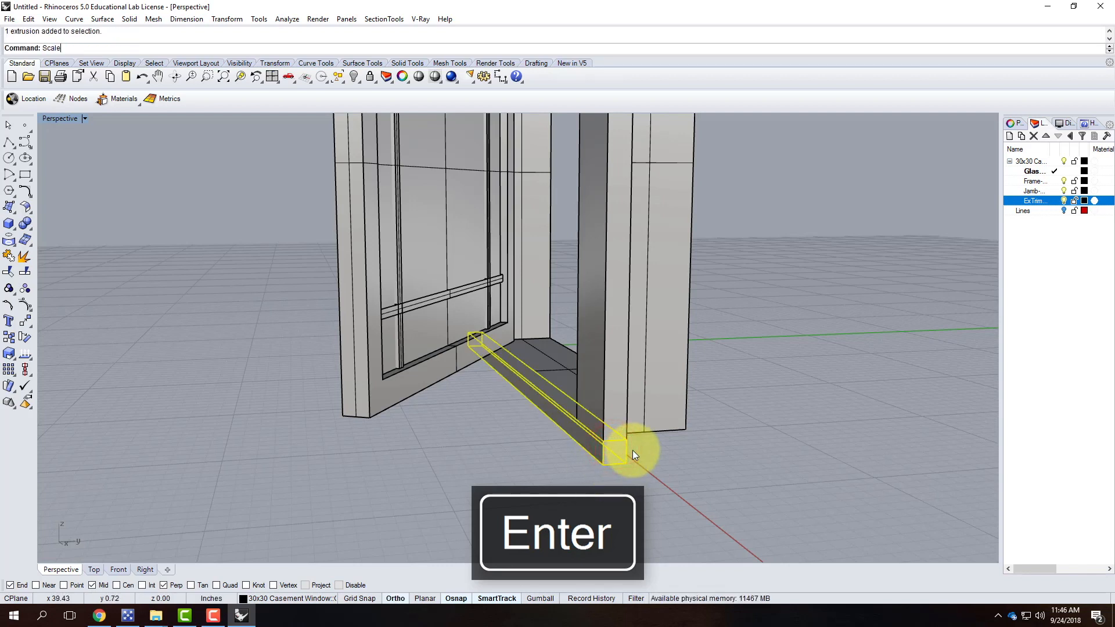
pyautogui.write('1D')
pyautogui.press('Return')
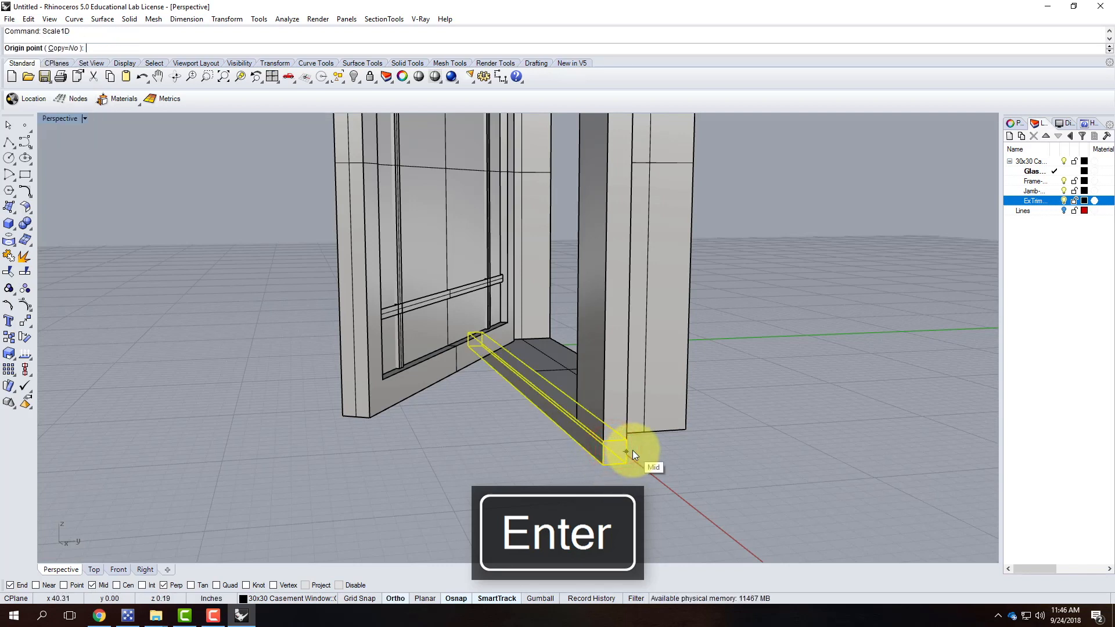
pyautogui.click(625, 439)
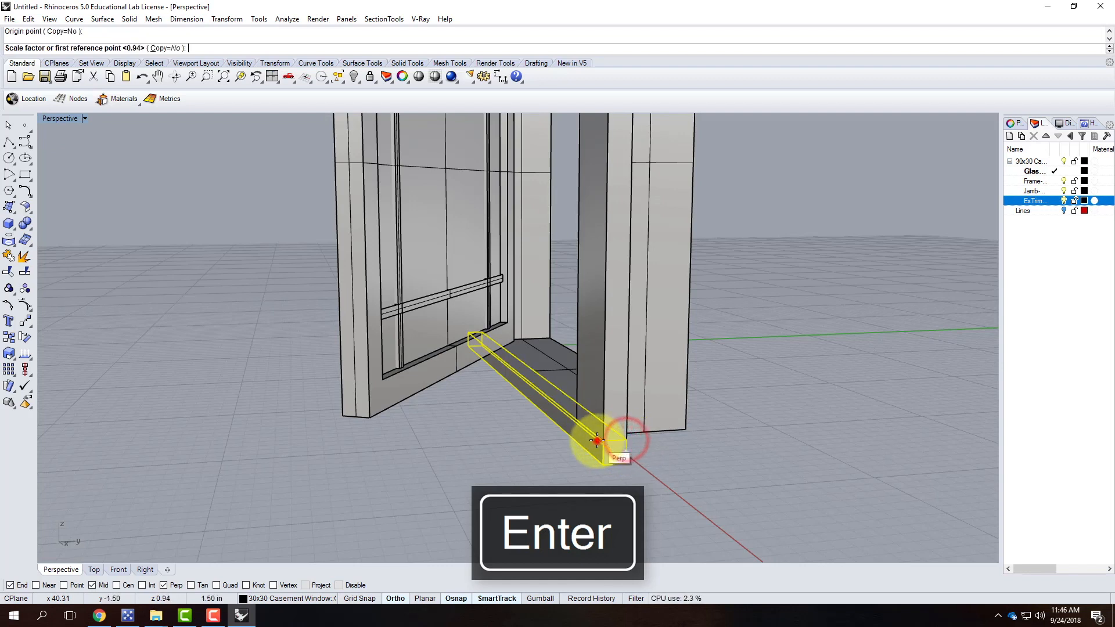
pyautogui.click(603, 441)
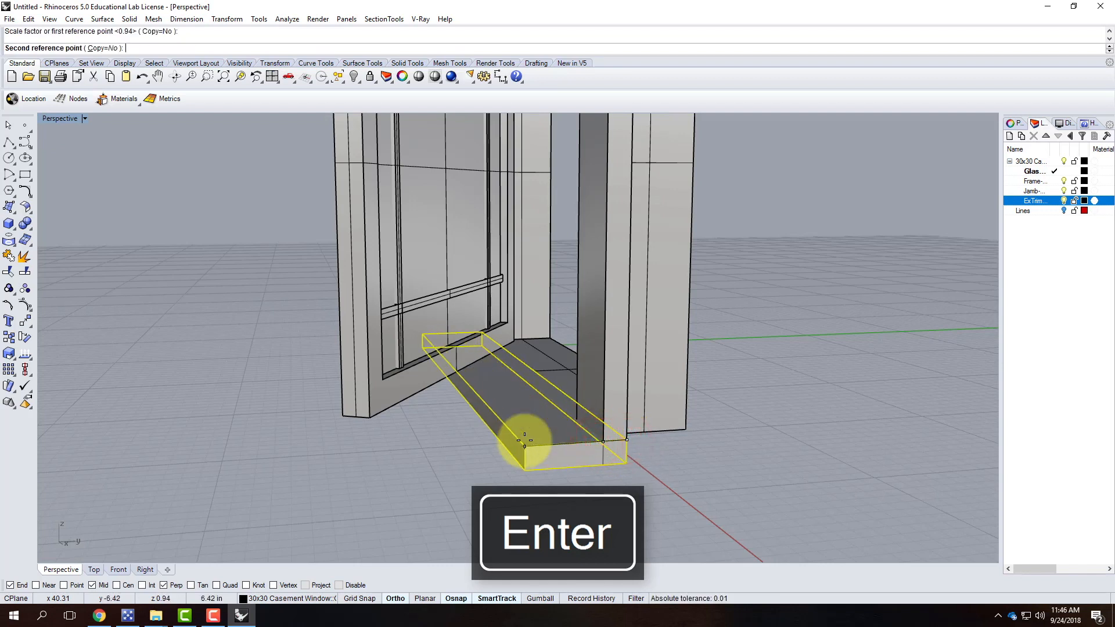
pyautogui.write('3')
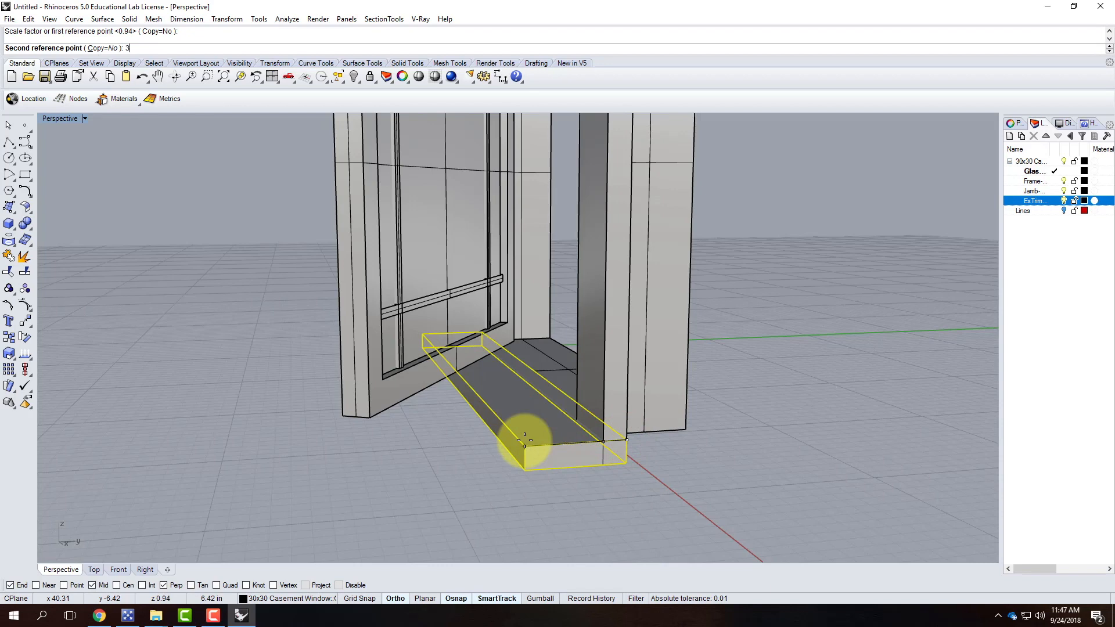
pyautogui.write('"')
pyautogui.press('Return')
pyautogui.click(703, 503)
# Copy the head trim vertically downward, from its upper right back corner to the sill's lower back corner, as an apron below the sill.
pyautogui.moveTo(559, 451); pyautogui.dragTo(662, 215, button='right')
pyautogui.click(652, 152)
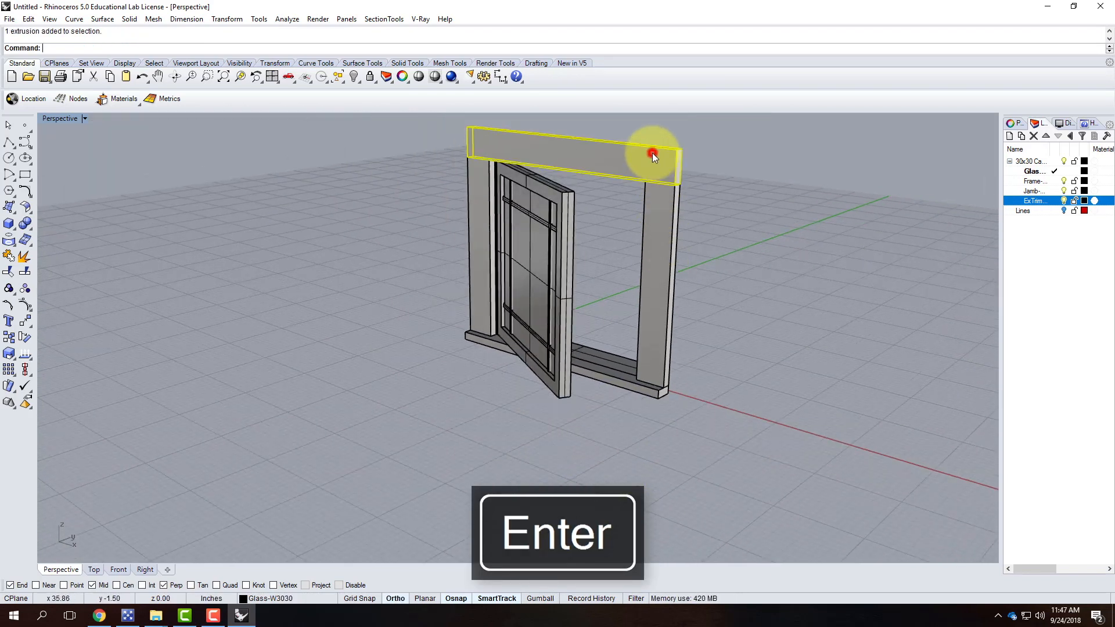
pyautogui.write('copy')
pyautogui.press('Return')
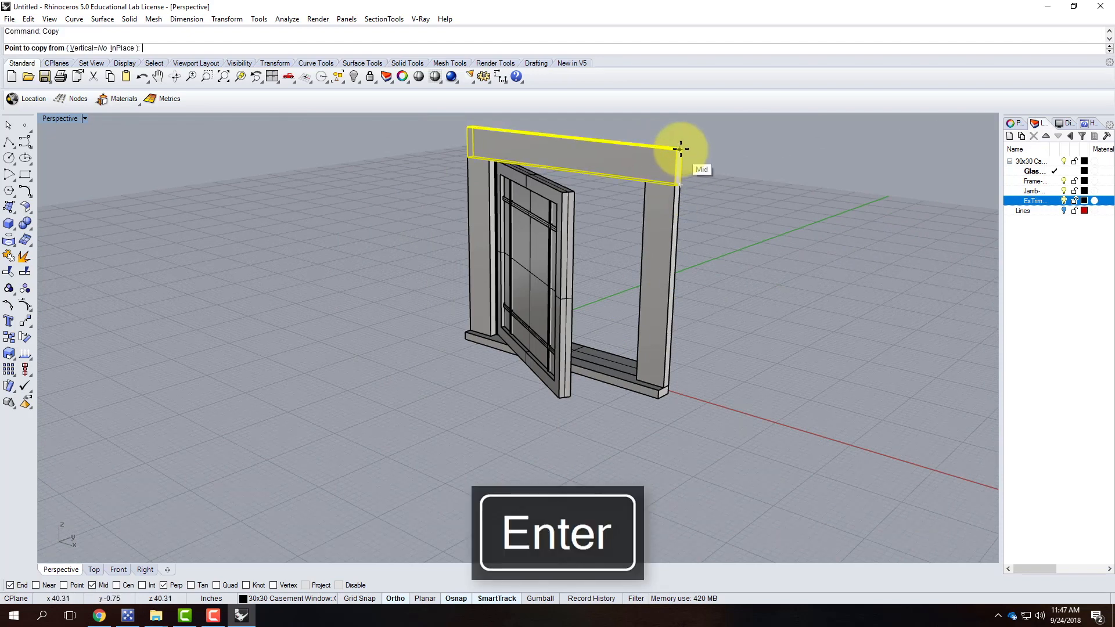
pyautogui.write('v')
pyautogui.press('Return')
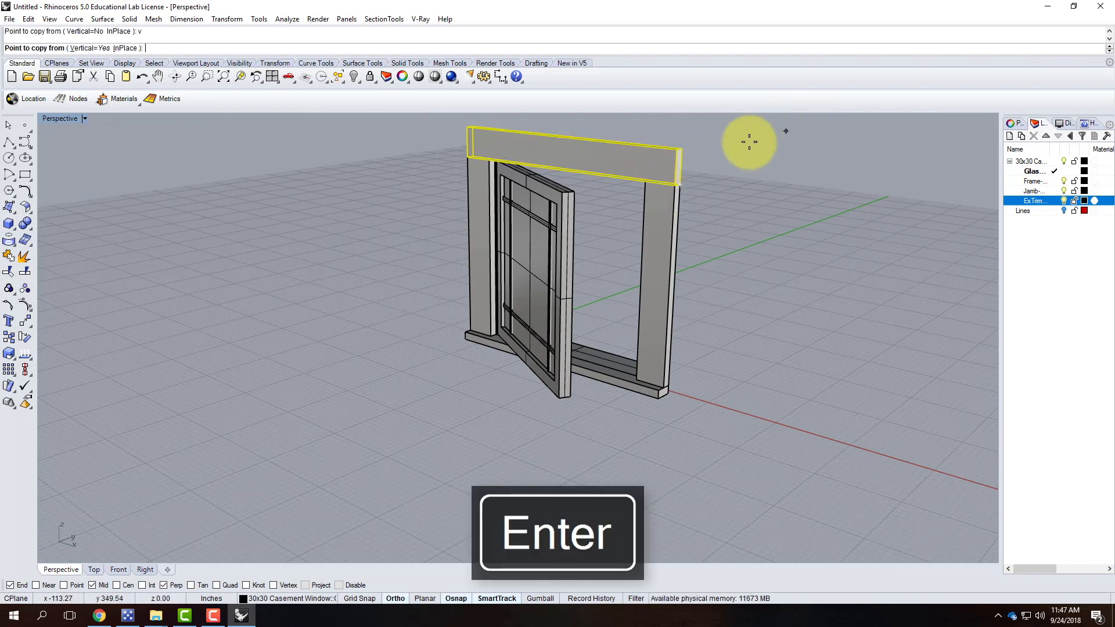
pyautogui.click(681, 148)
pyautogui.scroll(5, 646, 383)
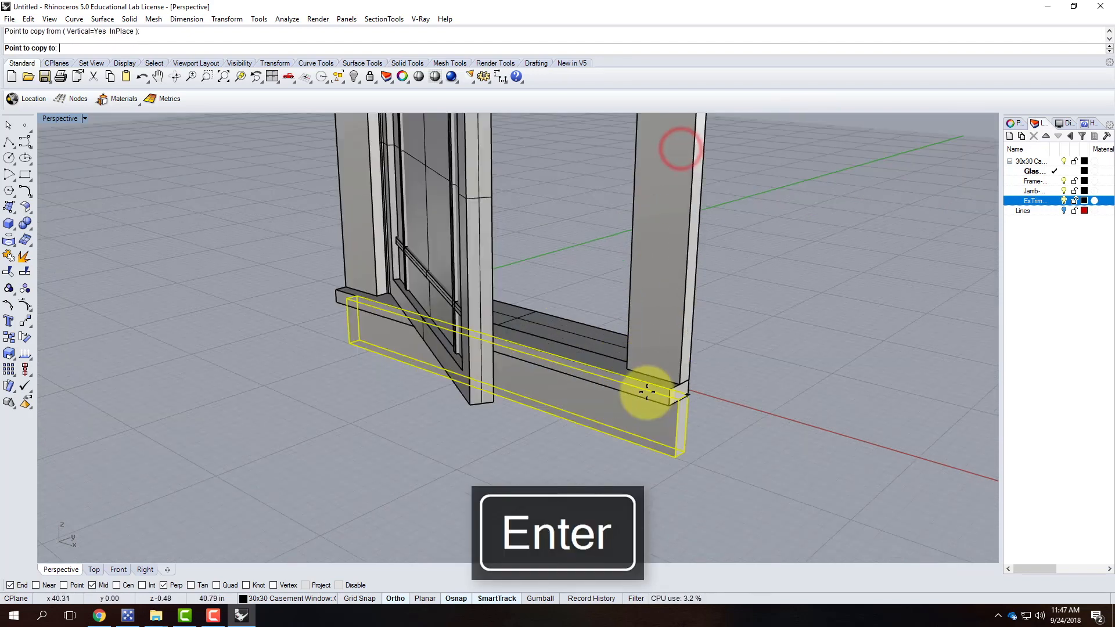
pyautogui.click(698, 400)
pyautogui.press('Escape')
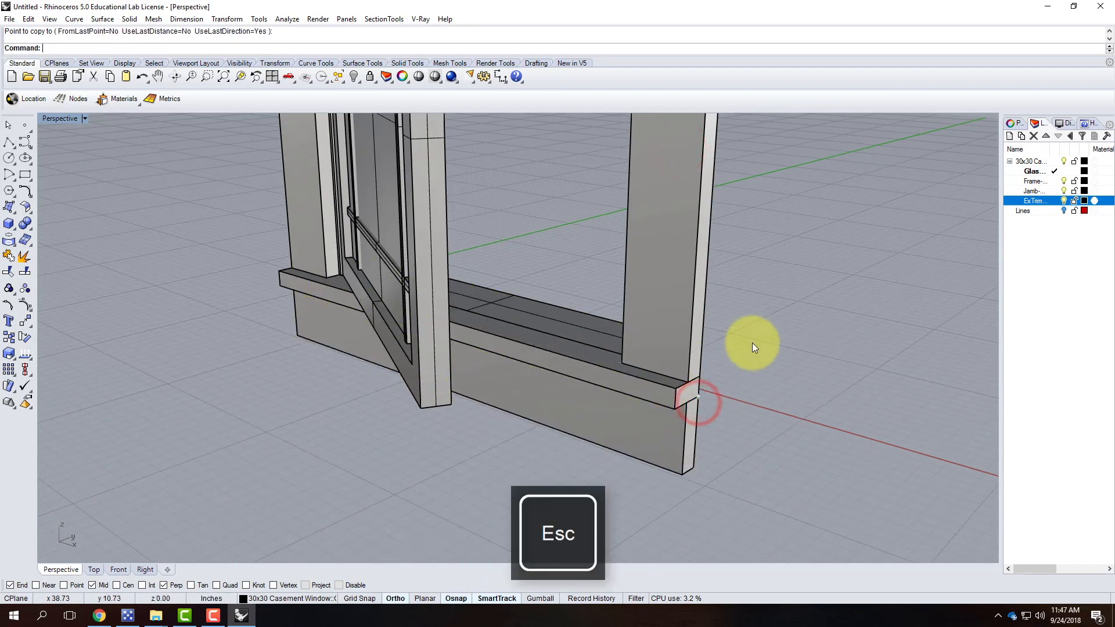
pyautogui.scroll(-5, 746, 343)
pyautogui.click(836, 330)
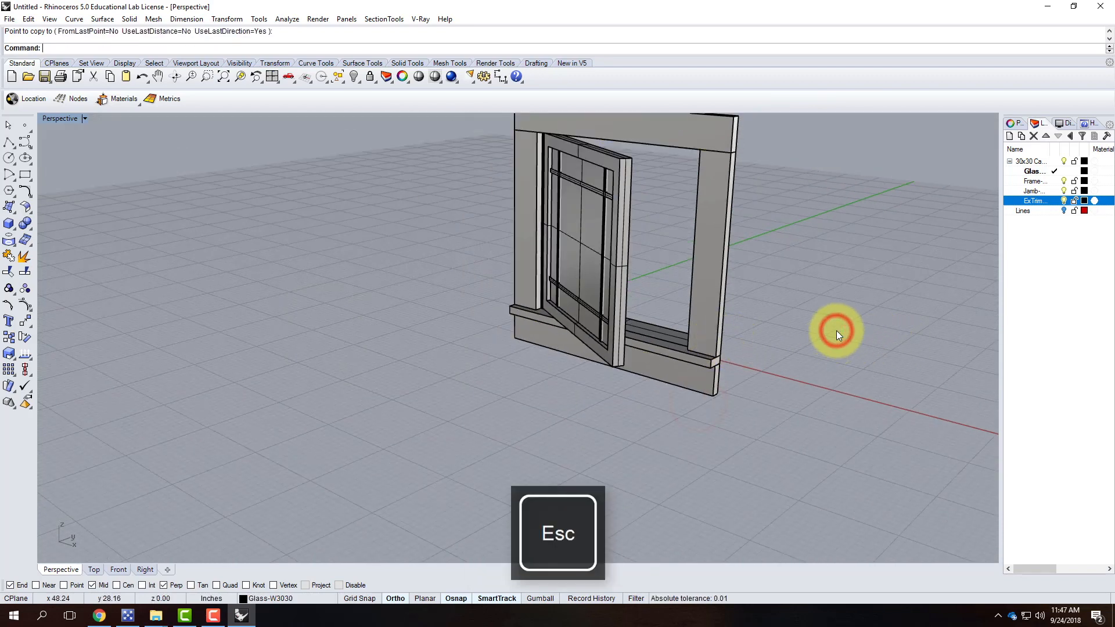
# Move the apron, sill, head and both side trim pieces to the ExTrim-W3030 layer, leaving the sash frame out.
pyautogui.moveTo(791, 358)
pyautogui.mouseDown(button='right')
pyautogui.moveTo(652, 348)
pyautogui.moveTo(760, 333)
pyautogui.moveTo(900, 341)
pyautogui.moveTo(915, 368)
pyautogui.moveTo(688, 365)
pyautogui.mouseUp(button='right')
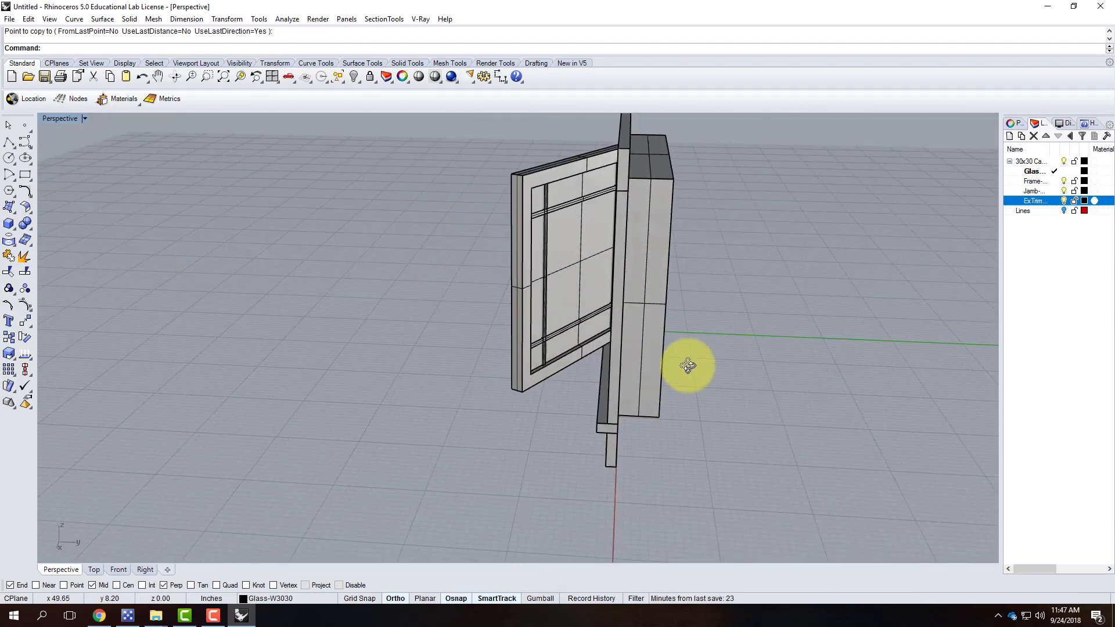
pyautogui.moveTo(778, 340)
pyautogui.mouseDown(button='right')
pyautogui.moveTo(655, 363)
pyautogui.moveTo(563, 346)
pyautogui.mouseUp(button='right')
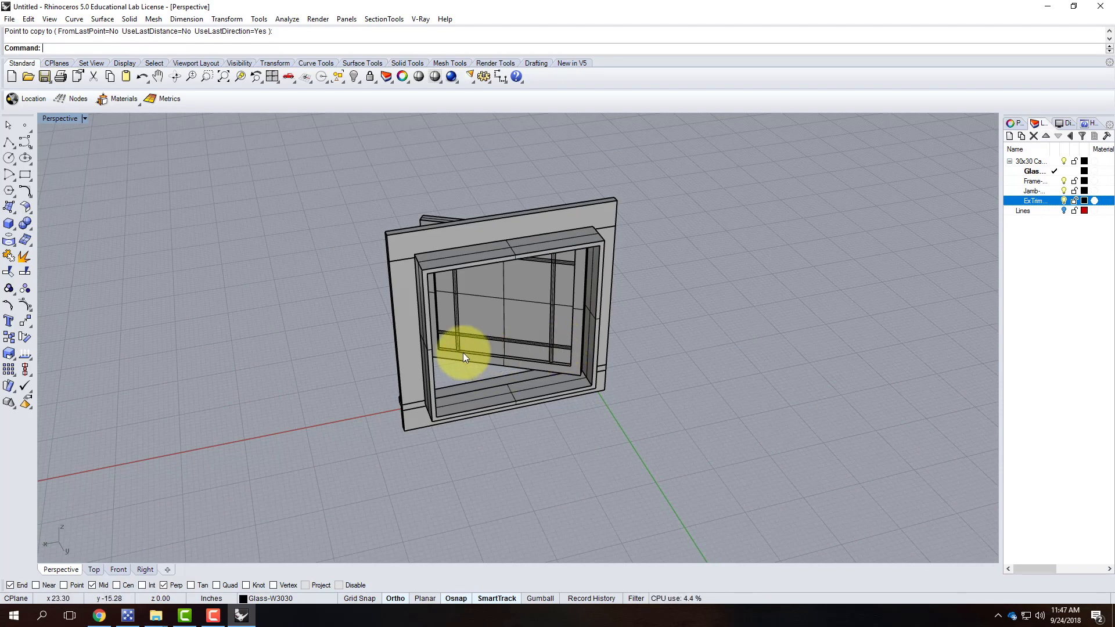
pyautogui.moveTo(390, 372)
pyautogui.mouseDown(button='right')
pyautogui.moveTo(642, 393)
pyautogui.moveTo(725, 313)
pyautogui.moveTo(742, 331)
pyautogui.mouseUp(button='right')
pyautogui.click(463, 381)
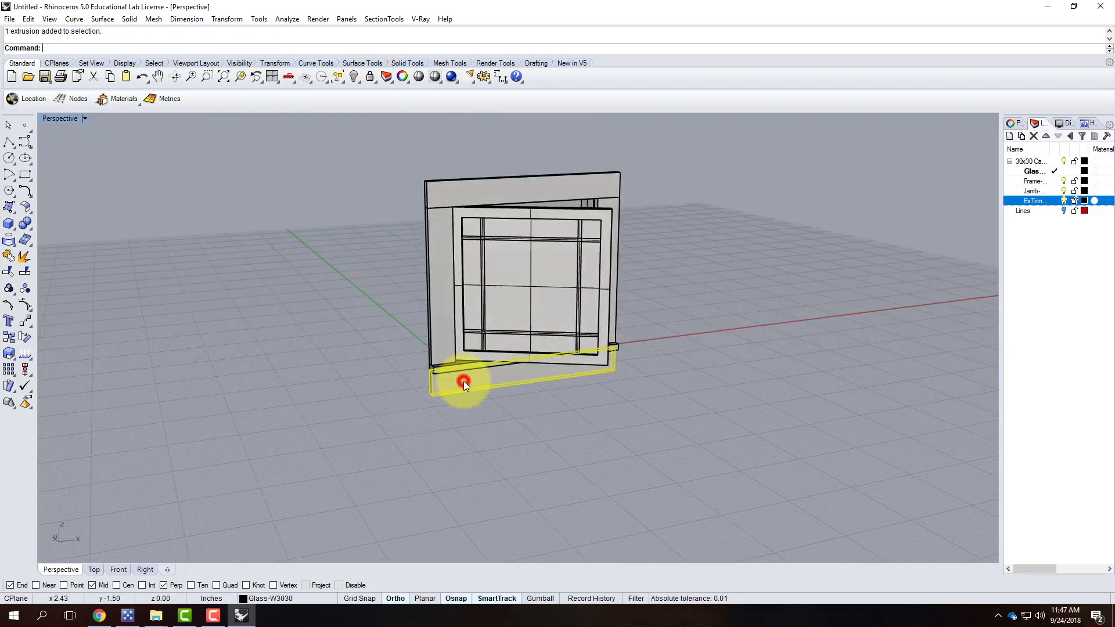
pyautogui.scroll(3, 453, 369)
pyautogui.keyDown('shift'); pyautogui.click(448, 360); pyautogui.keyUp('shift')
pyautogui.keyDown('shift'); pyautogui.click(437, 322); pyautogui.keyUp('shift')
pyautogui.scroll(-7, 437, 420)
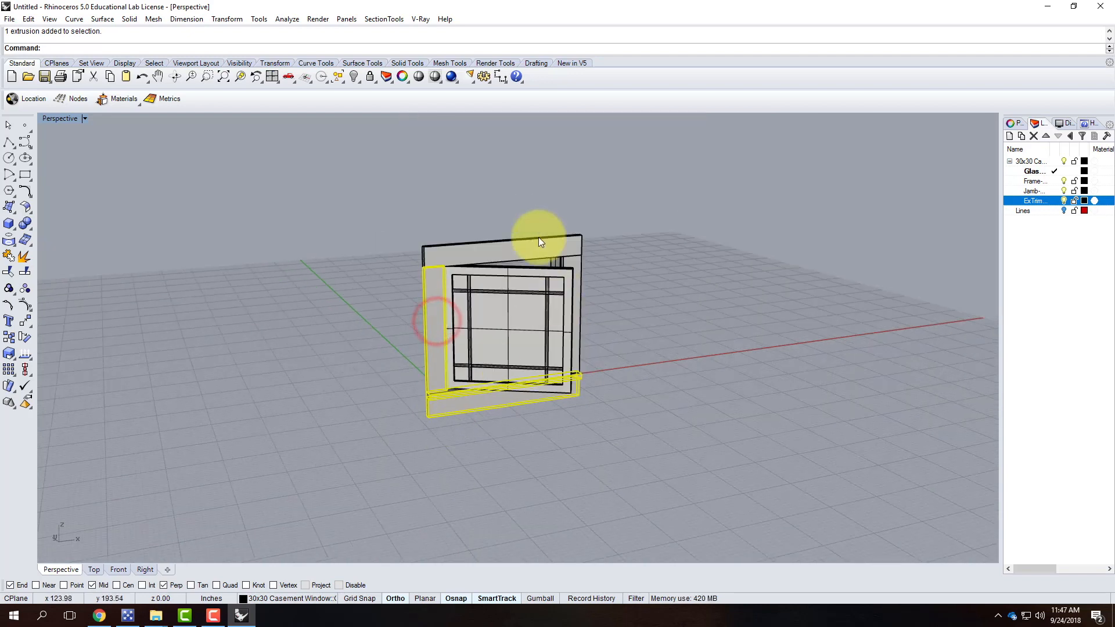
pyautogui.keyDown('shift'); pyautogui.click(532, 250); pyautogui.keyUp('shift')
pyautogui.keyDown('shift'); pyautogui.click(576, 269); pyautogui.keyUp('shift')
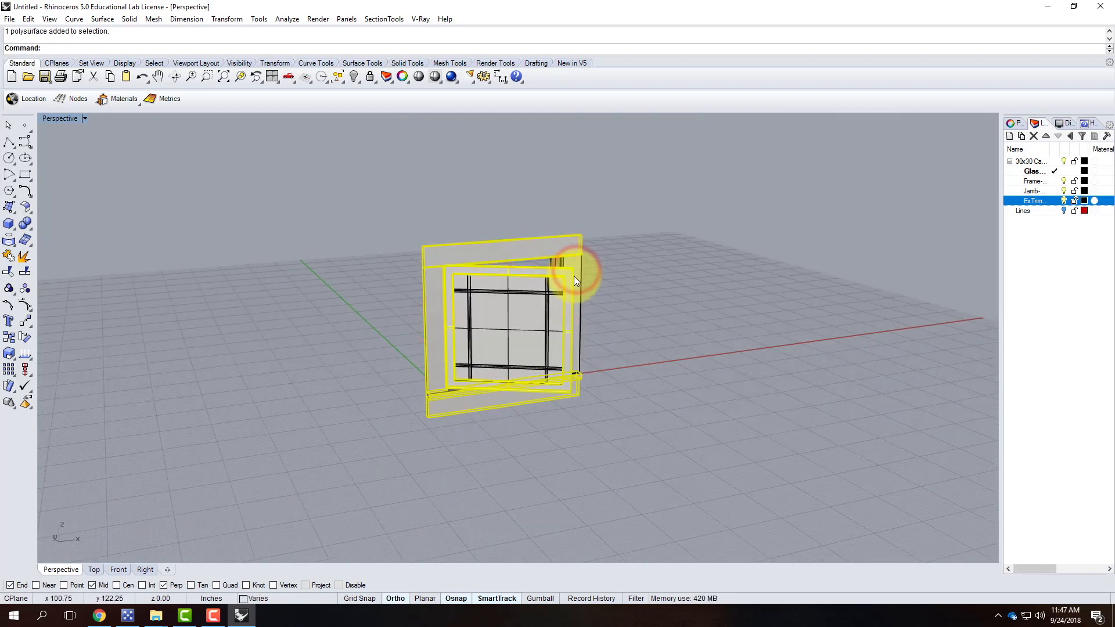
pyautogui.keyDown('shift'); pyautogui.click(575, 273); pyautogui.keyUp('shift')
pyautogui.keyDown('ctrl'); pyautogui.click(570, 278); pyautogui.keyUp('ctrl')
pyautogui.keyDown('shift'); pyautogui.click(581, 267); pyautogui.keyUp('shift')
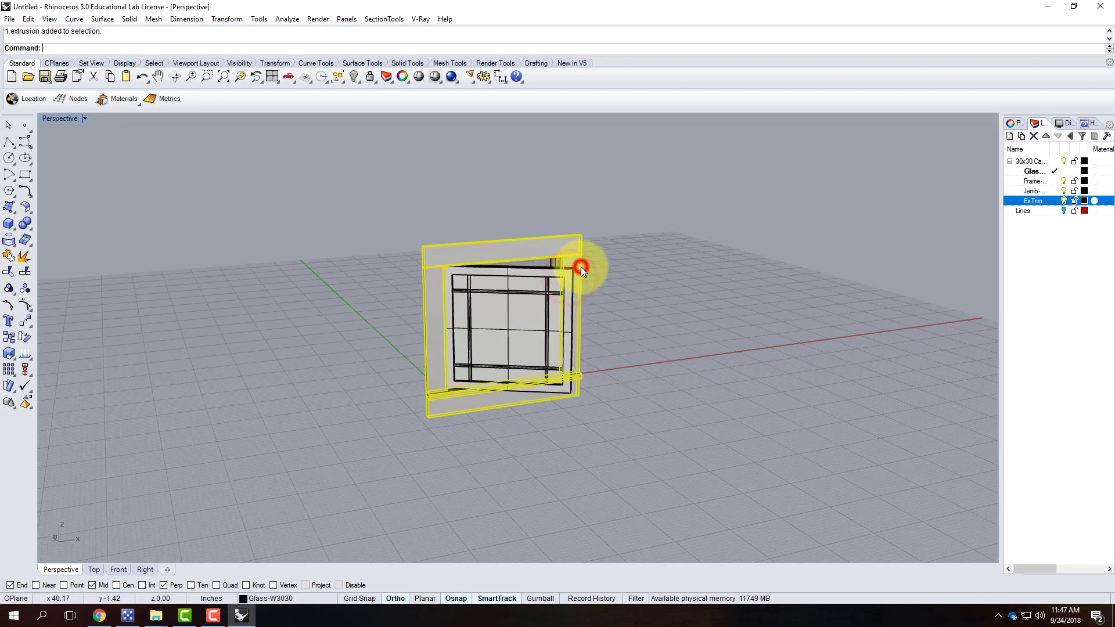
pyautogui.rightClick(1034, 200)
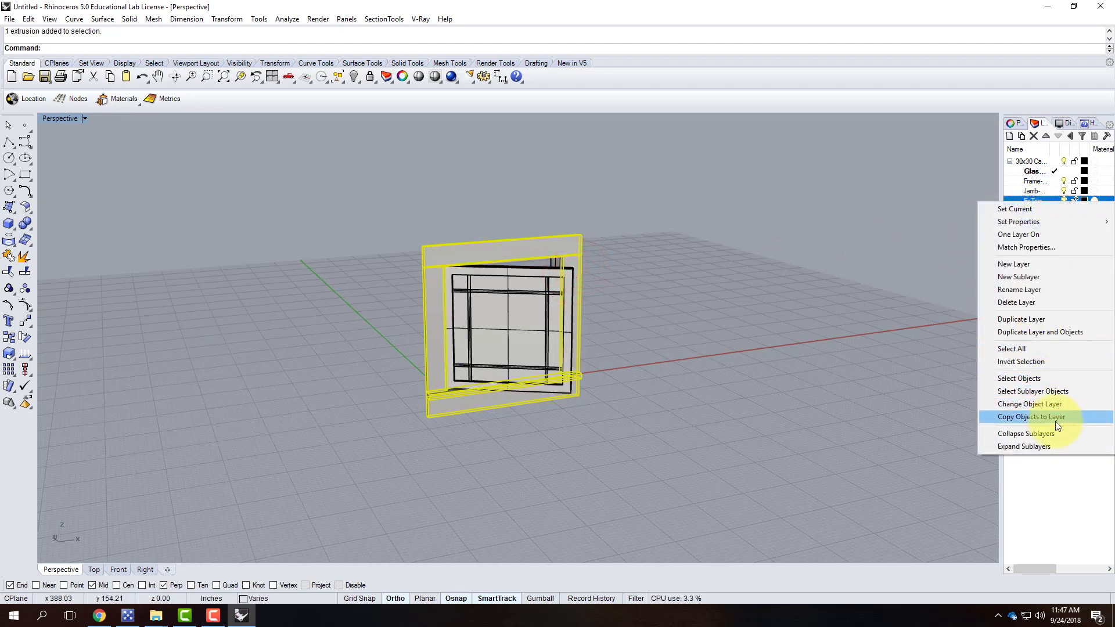
pyautogui.click(1039, 404)
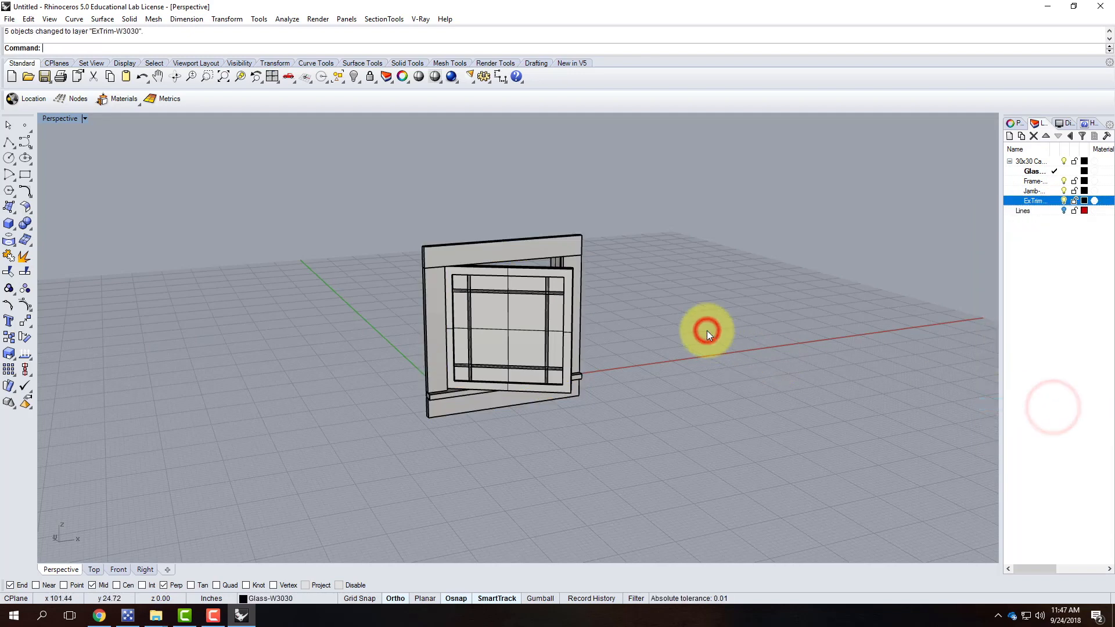
# Open the V-Ray material editor and place its window clear of the command area.
pyautogui.moveTo(706, 330); pyautogui.dragTo(702, 329, button='right')
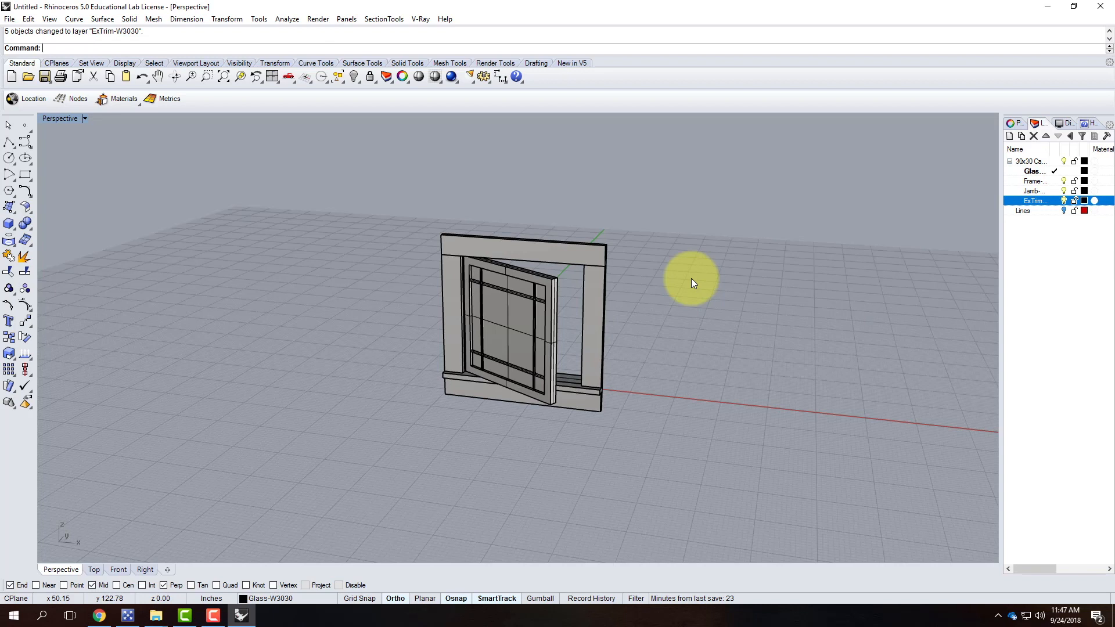
pyautogui.scroll(3, 653, 319)
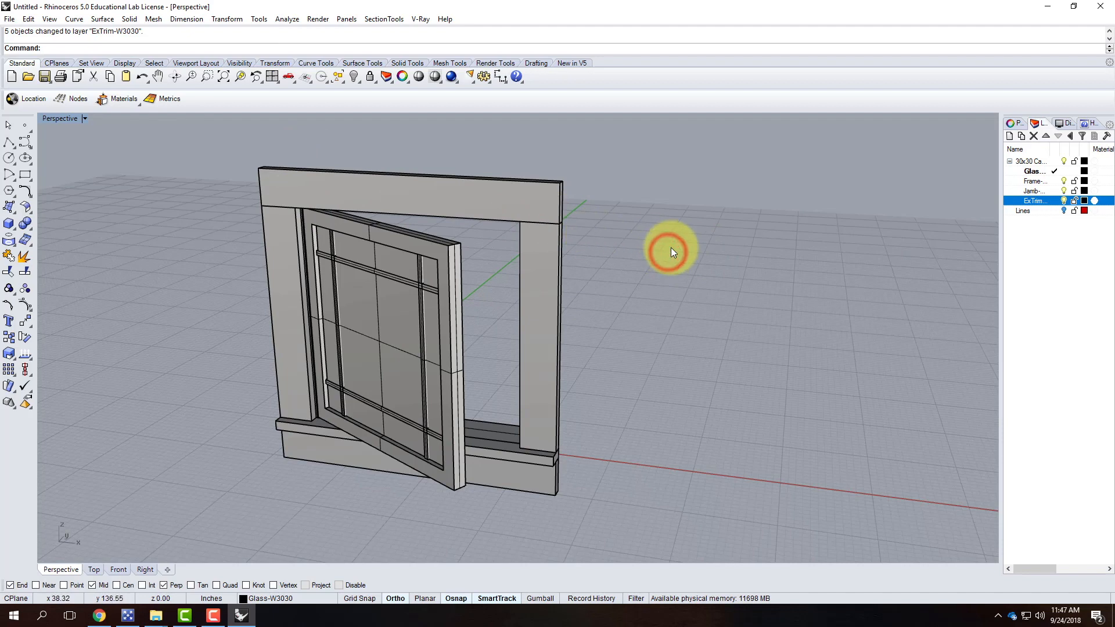
pyautogui.click(8, 19)
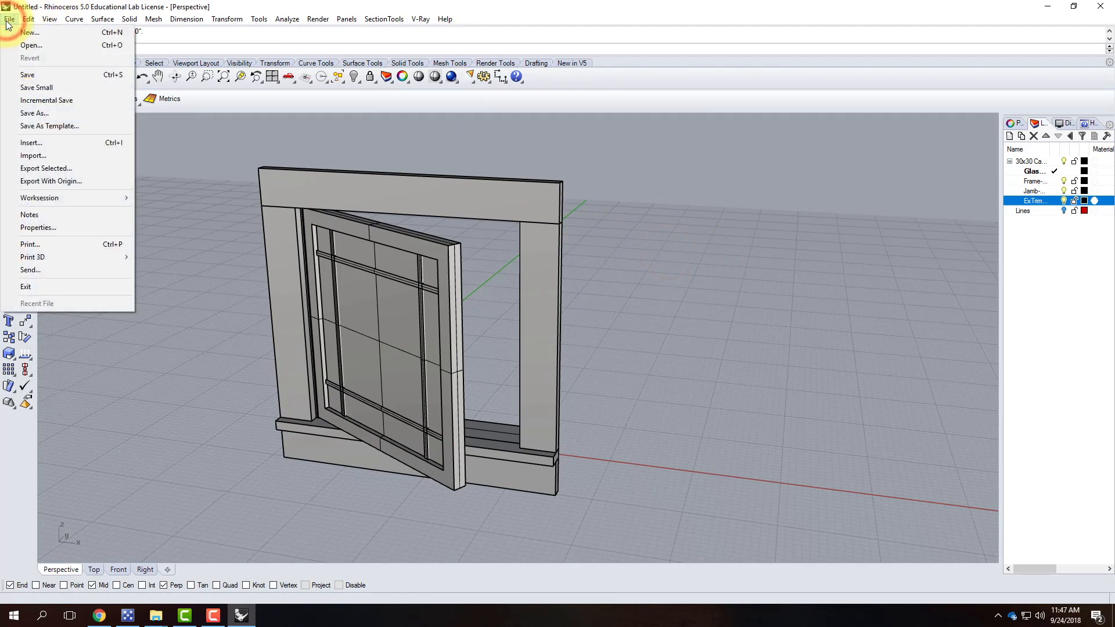
pyautogui.moveTo(423, 19)
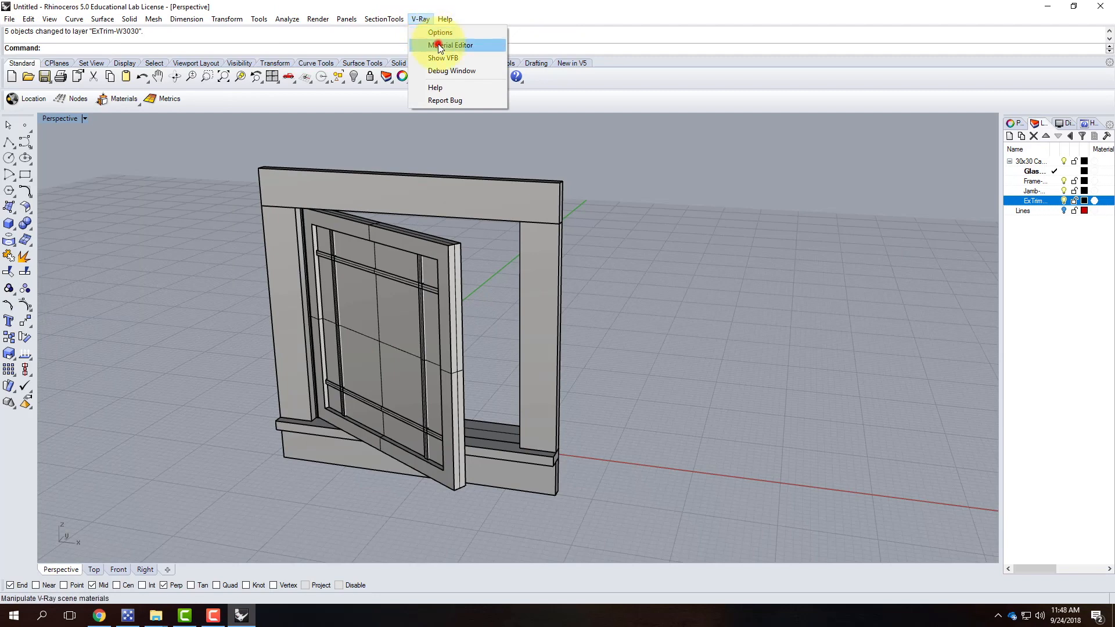
pyautogui.click(440, 45)
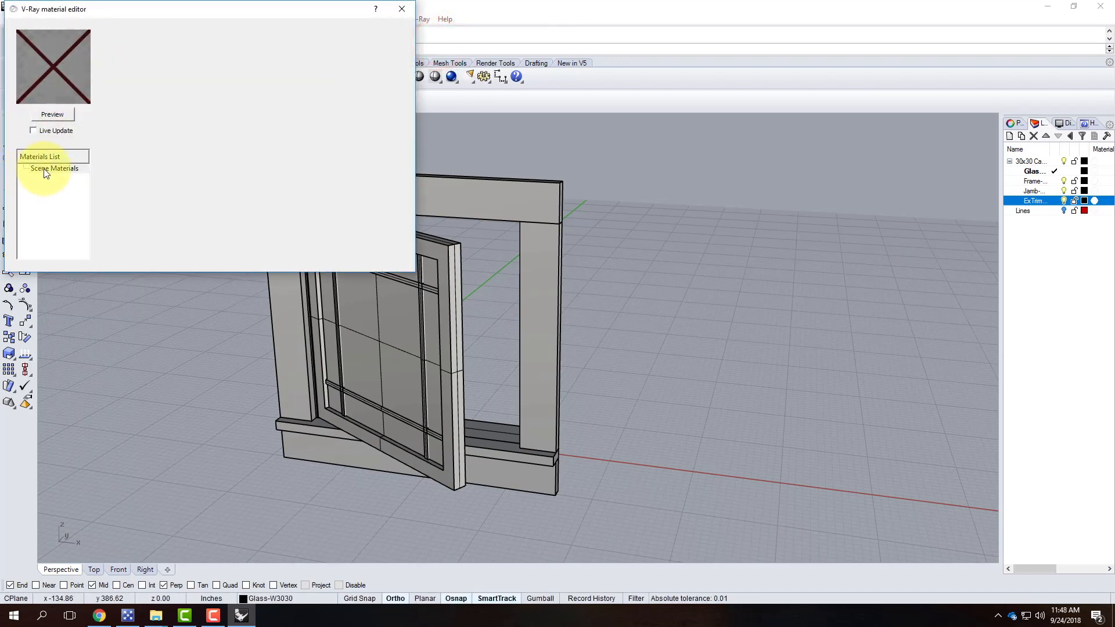
pyautogui.moveTo(100, 12); pyautogui.dragTo(210, 121)
# Load Plastic Black.vismat into the scene materials from the Plastic folder of Resources > V-Ray > V-Ray Materials.
pyautogui.rightClick(160, 281)
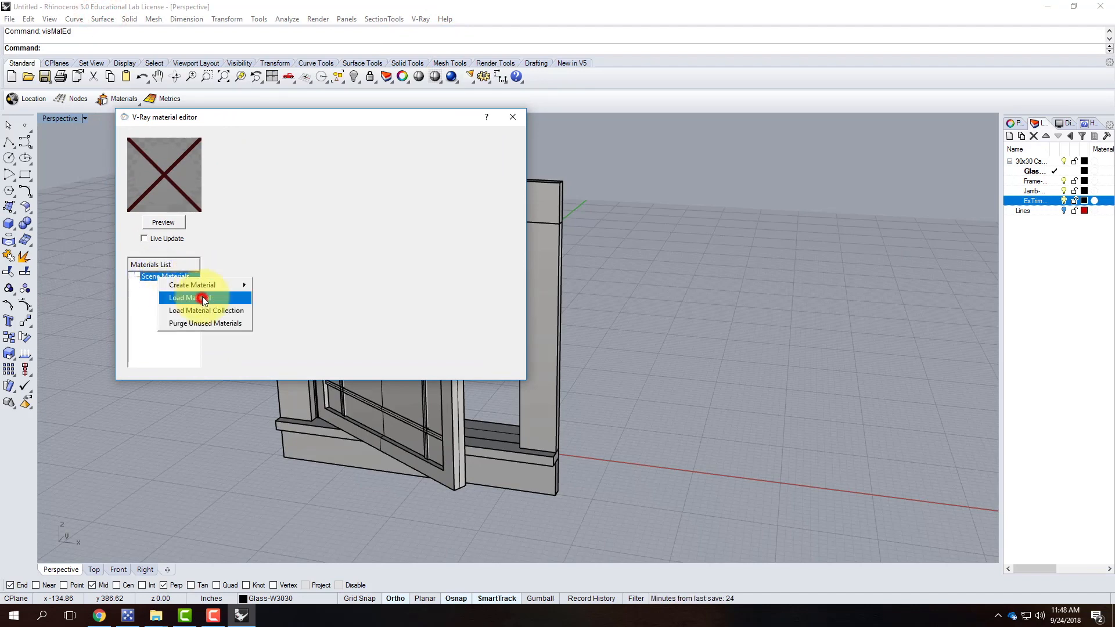
pyautogui.click(203, 299)
pyautogui.scroll(-3, 168, 322)
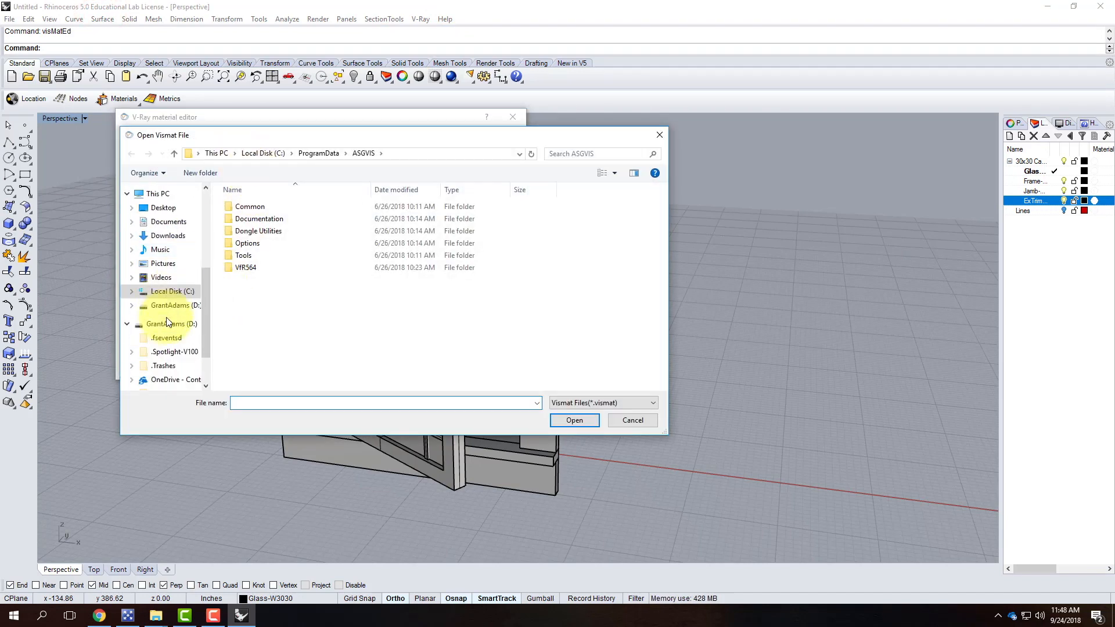
pyautogui.scroll(-2, 168, 322)
pyautogui.click(166, 318)
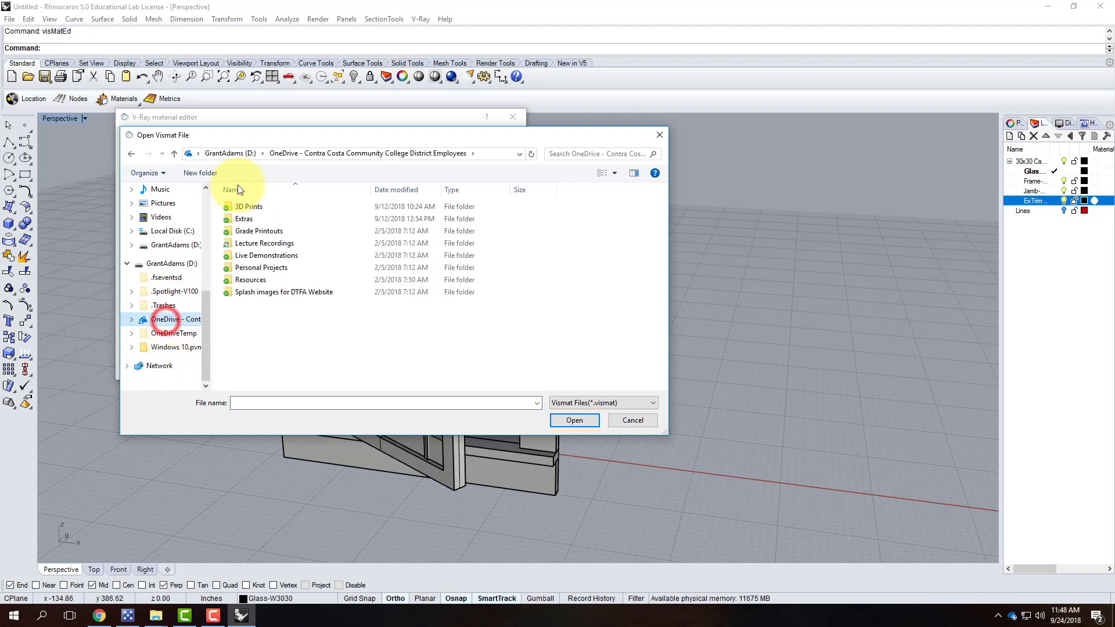
pyautogui.doubleClick(254, 280)
pyautogui.doubleClick(249, 353)
pyautogui.click(260, 233)
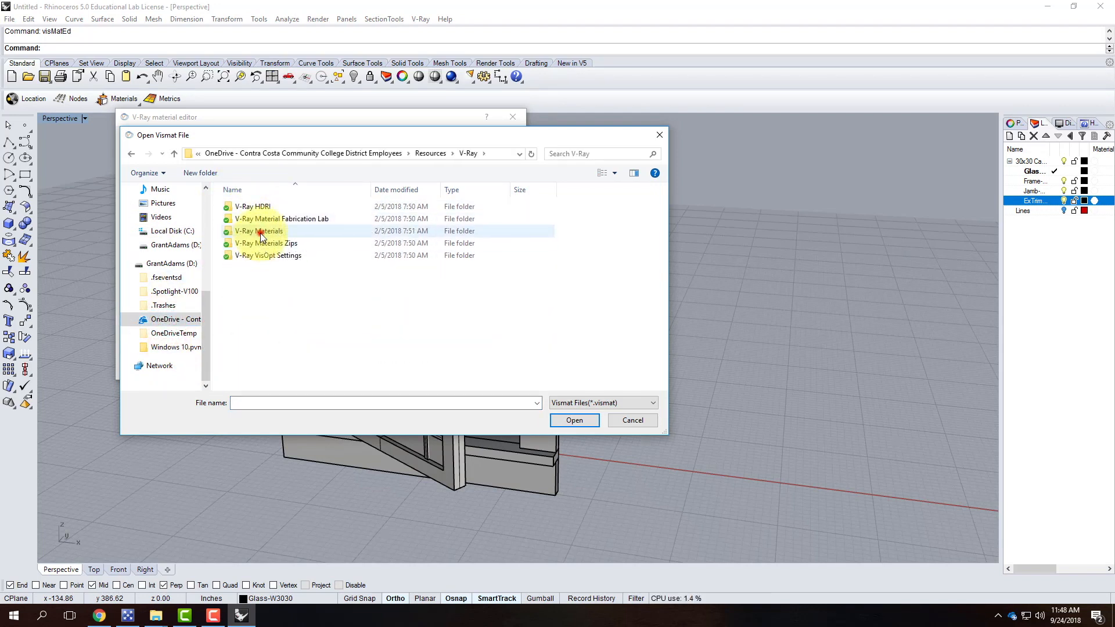
pyautogui.doubleClick(260, 232)
pyautogui.scroll(-3, 313, 310)
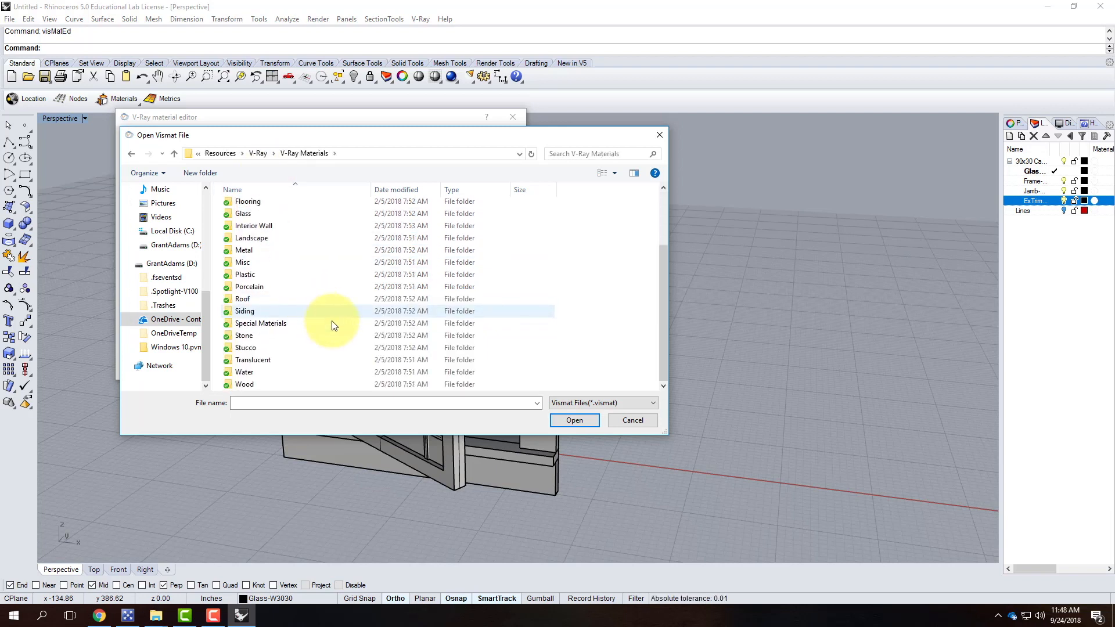
pyautogui.click(262, 277)
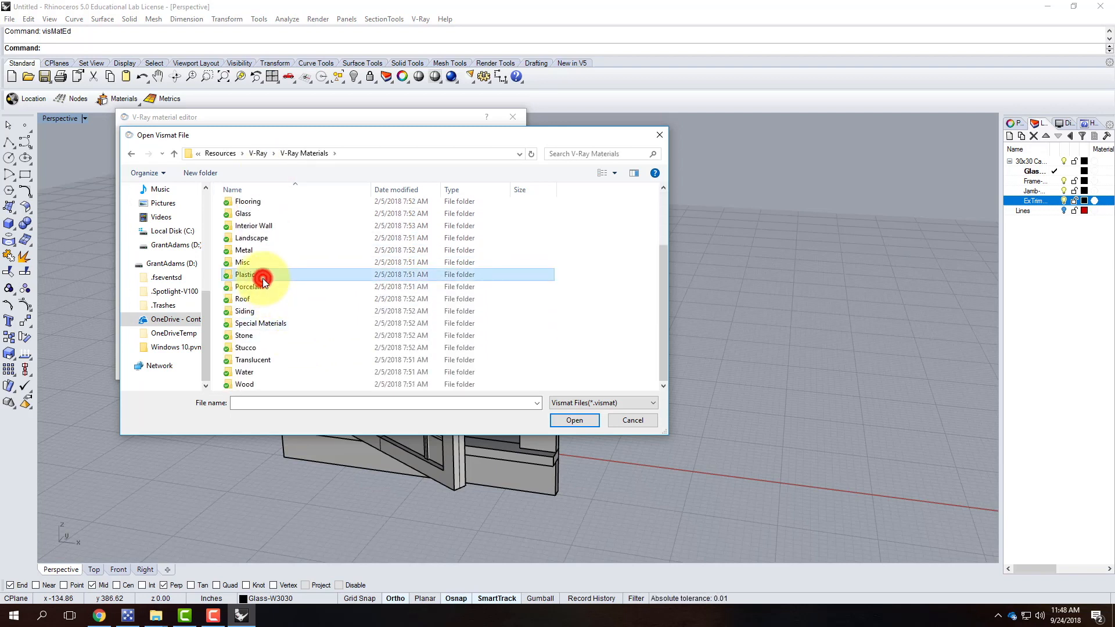
pyautogui.doubleClick(262, 281)
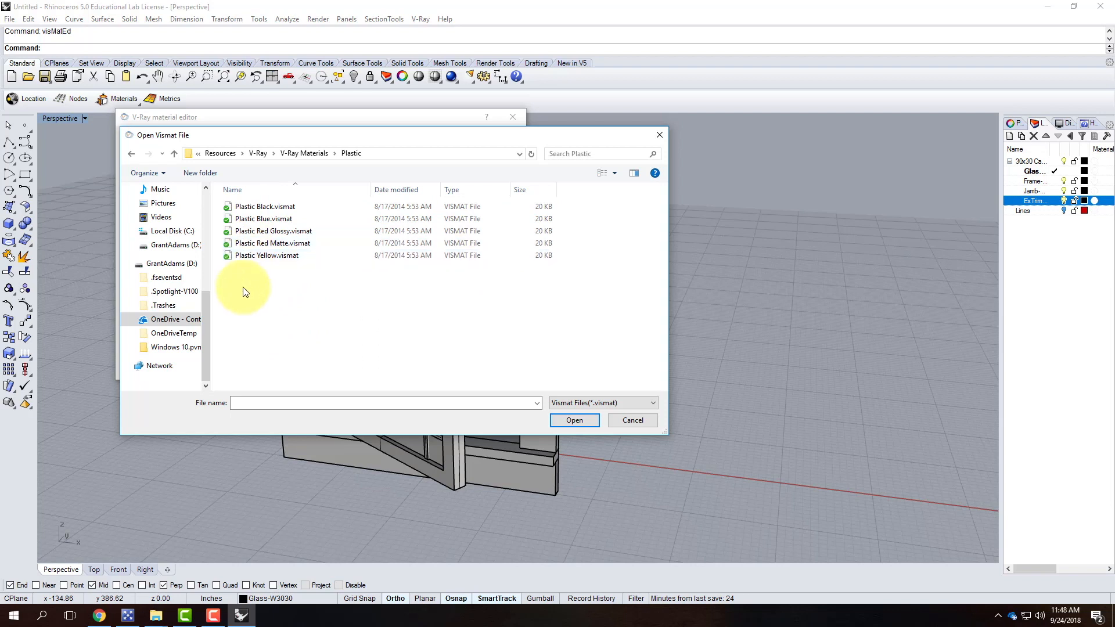
pyautogui.doubleClick(246, 208)
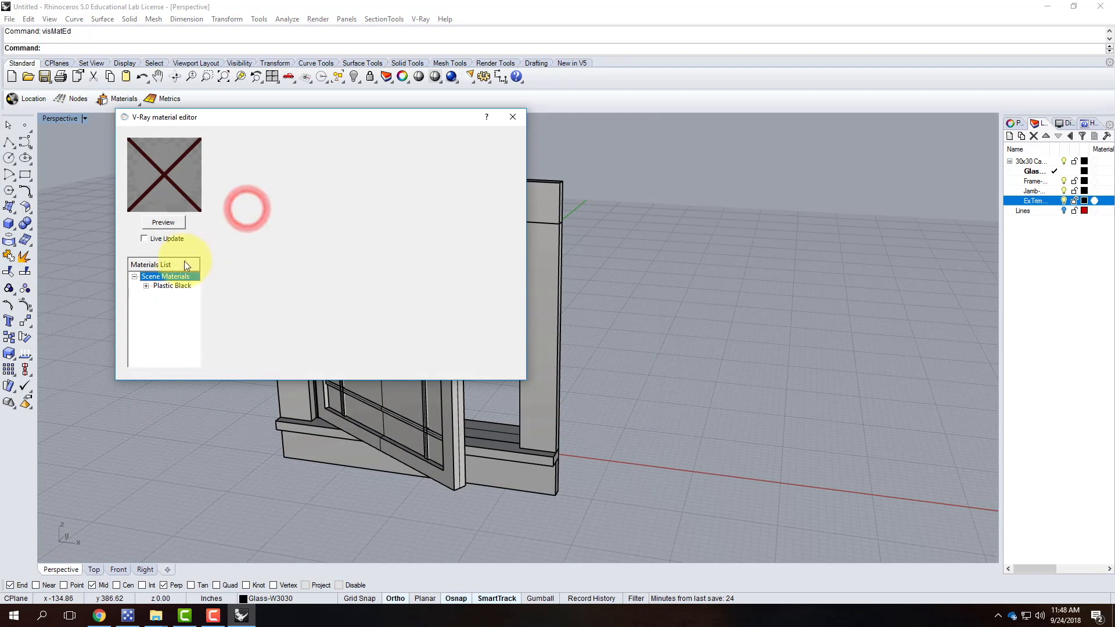
# Change the diffuse color of the Plastic Black material to white and refresh its preview.
pyautogui.click(174, 288)
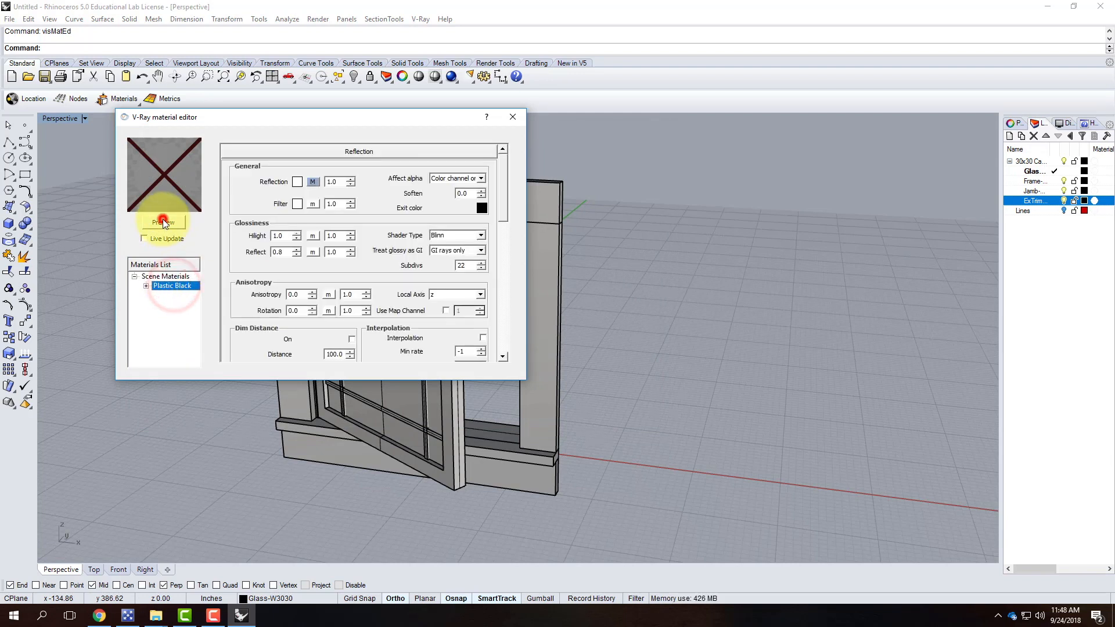
pyautogui.click(166, 222)
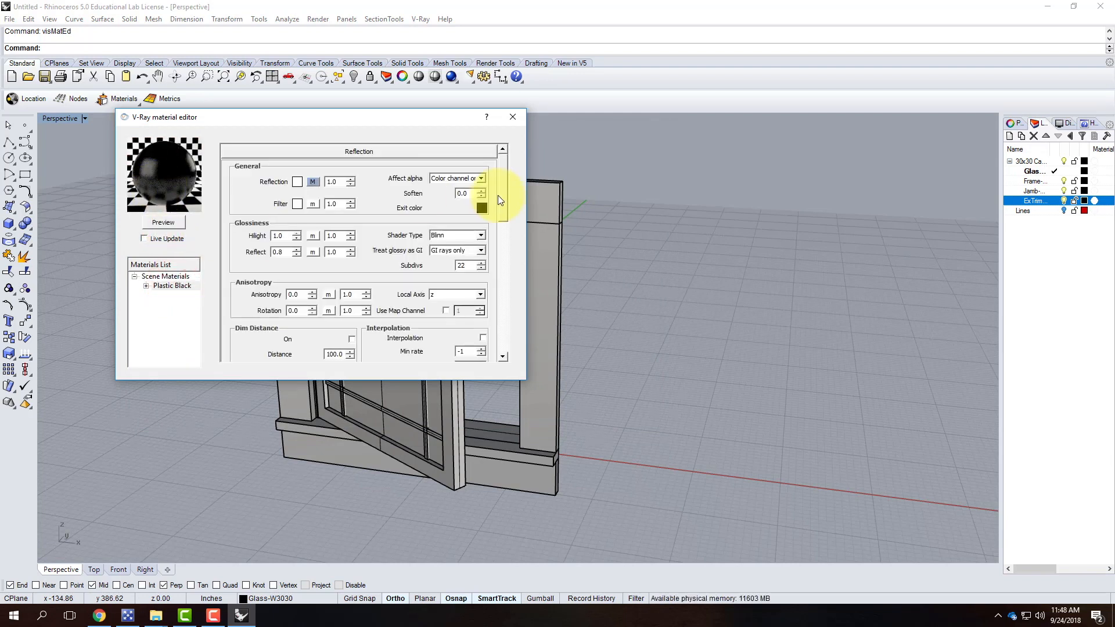
pyautogui.moveTo(503, 190); pyautogui.dragTo(473, 249)
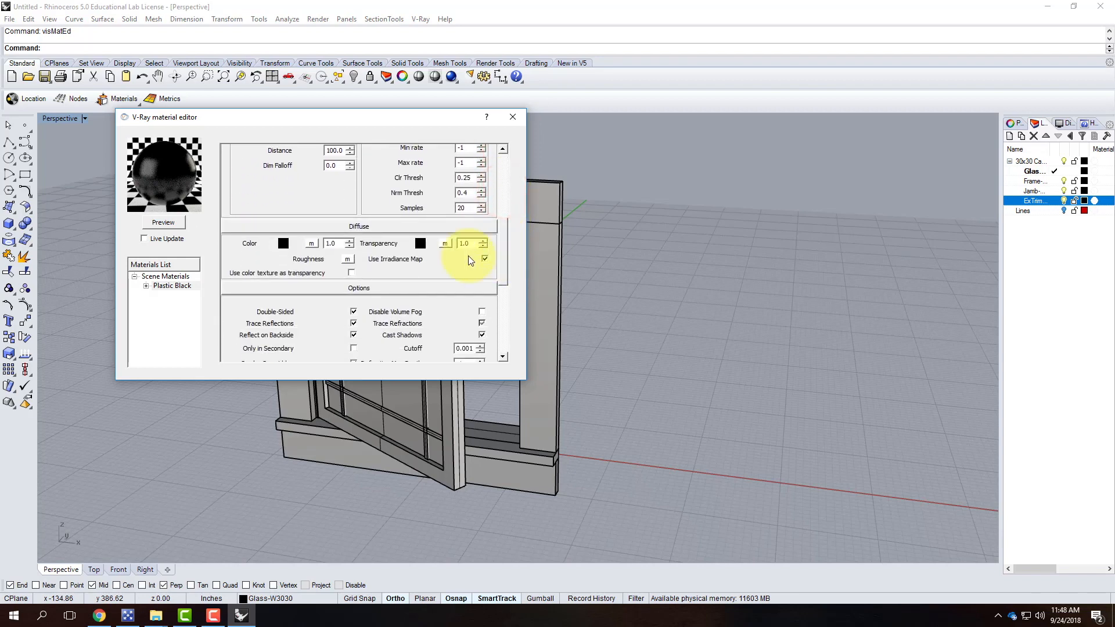
pyautogui.click(285, 242)
pyautogui.click(231, 152)
pyautogui.click(371, 355)
pyautogui.click(162, 224)
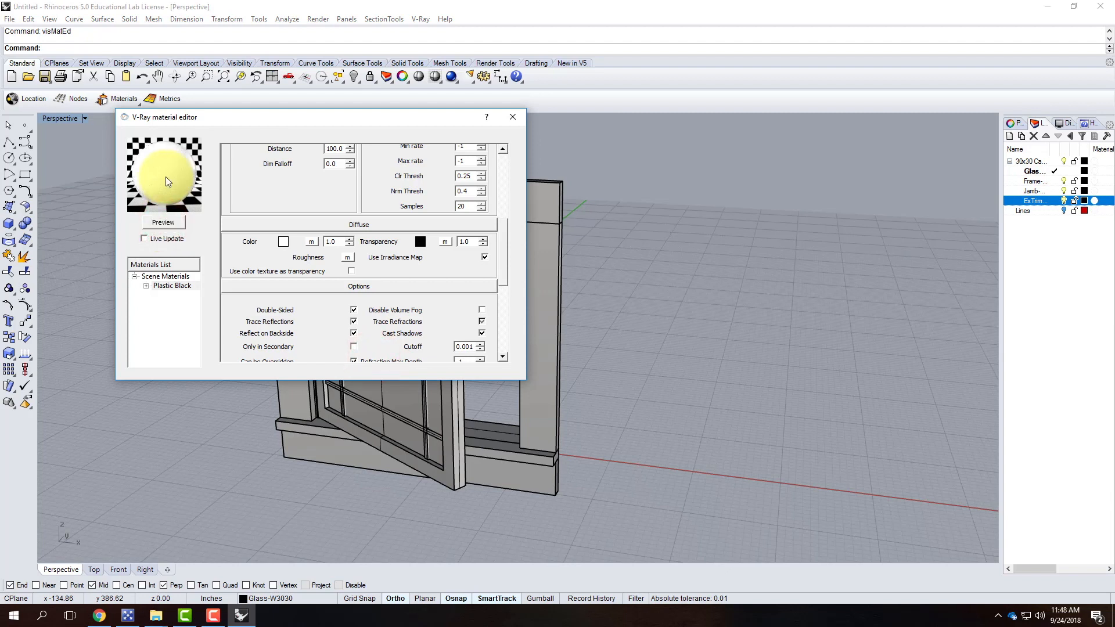
# Rename the Plastic Black material to Plastic White.
pyautogui.doubleClick(162, 284)
pyautogui.click(281, 249)
pyautogui.moveTo(281, 249); pyautogui.dragTo(340, 249)
pyautogui.click(340, 249)
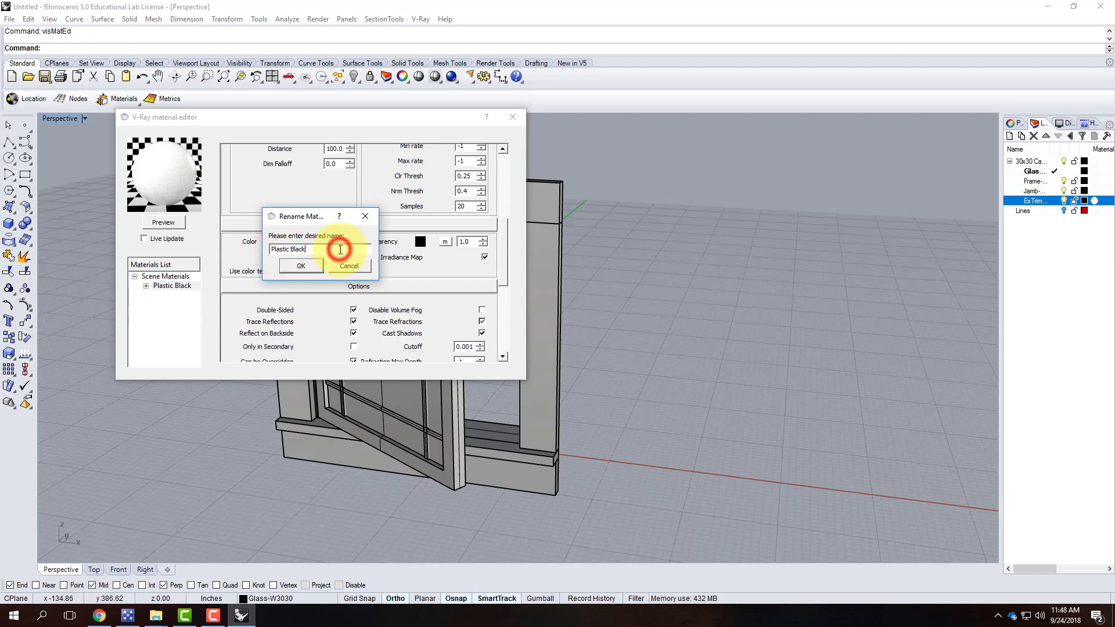
pyautogui.press('BackSpace')
pyautogui.write('White')
pyautogui.press('Return')
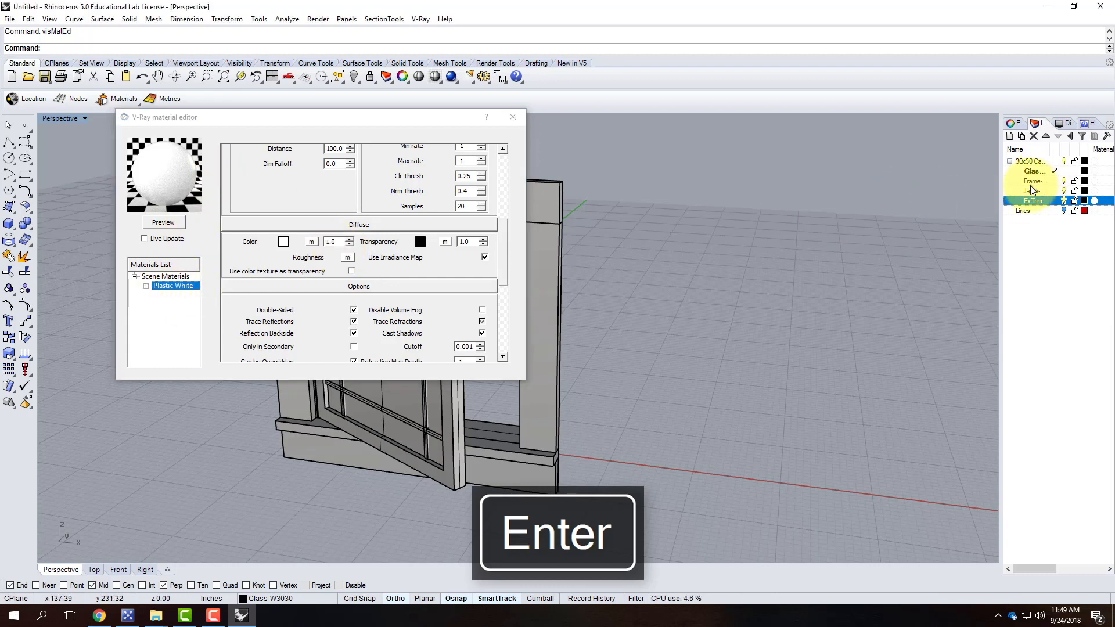
# Apply the Plastic White material to the Frame-W3030 layer.
pyautogui.rightClick(175, 285)
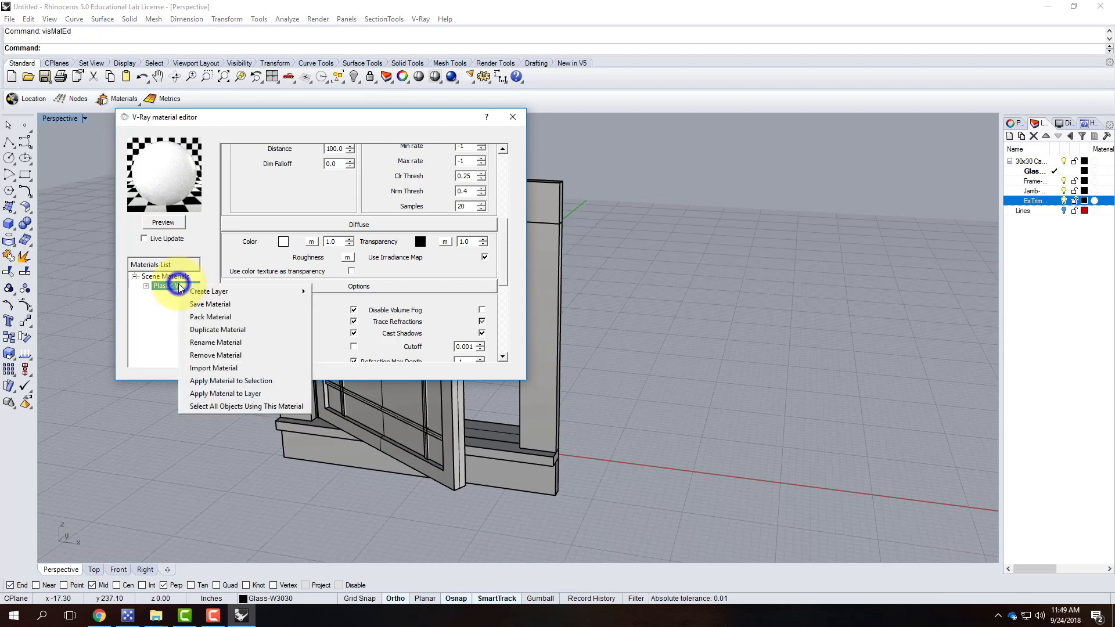
pyautogui.click(239, 395)
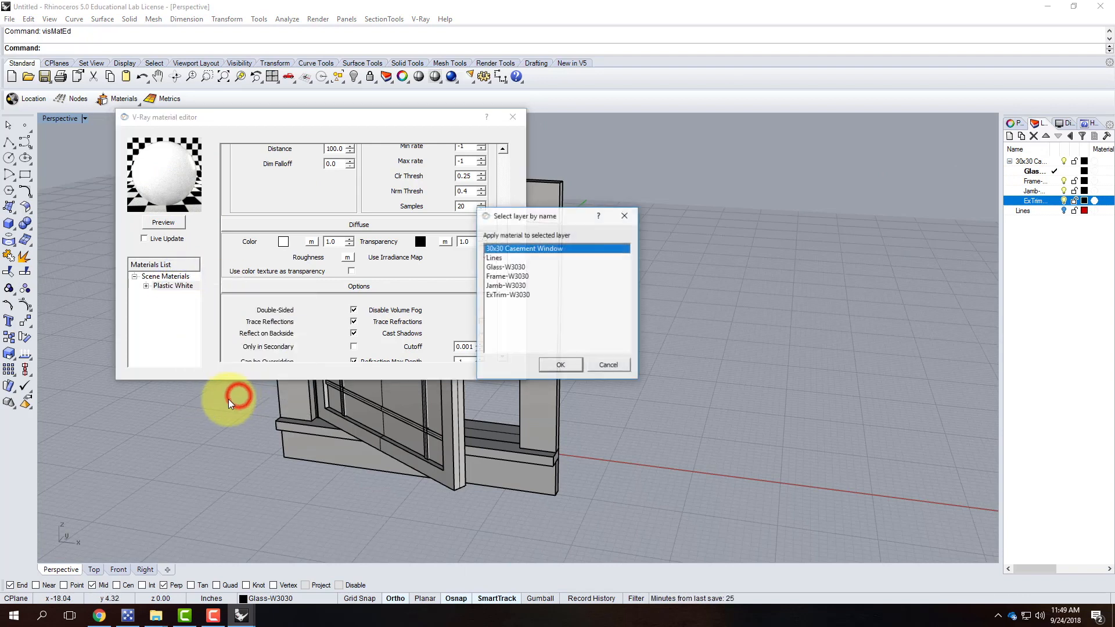
pyautogui.click(503, 277)
pyautogui.click(571, 366)
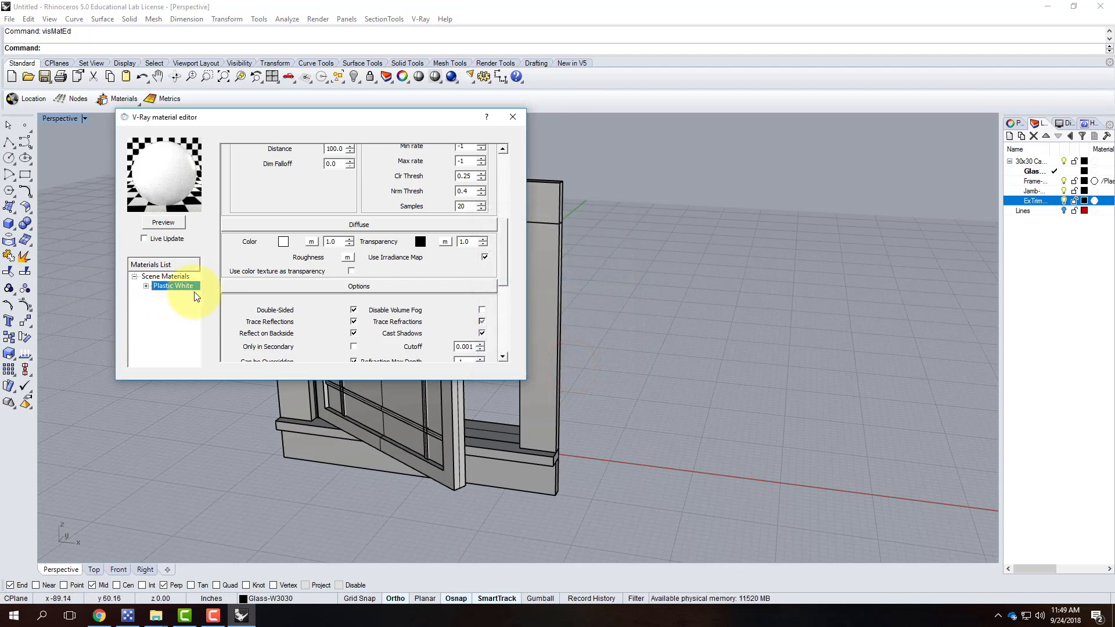
# Close the material editor and set the Perspective viewport to Rendered display mode.
pyautogui.click(512, 116)
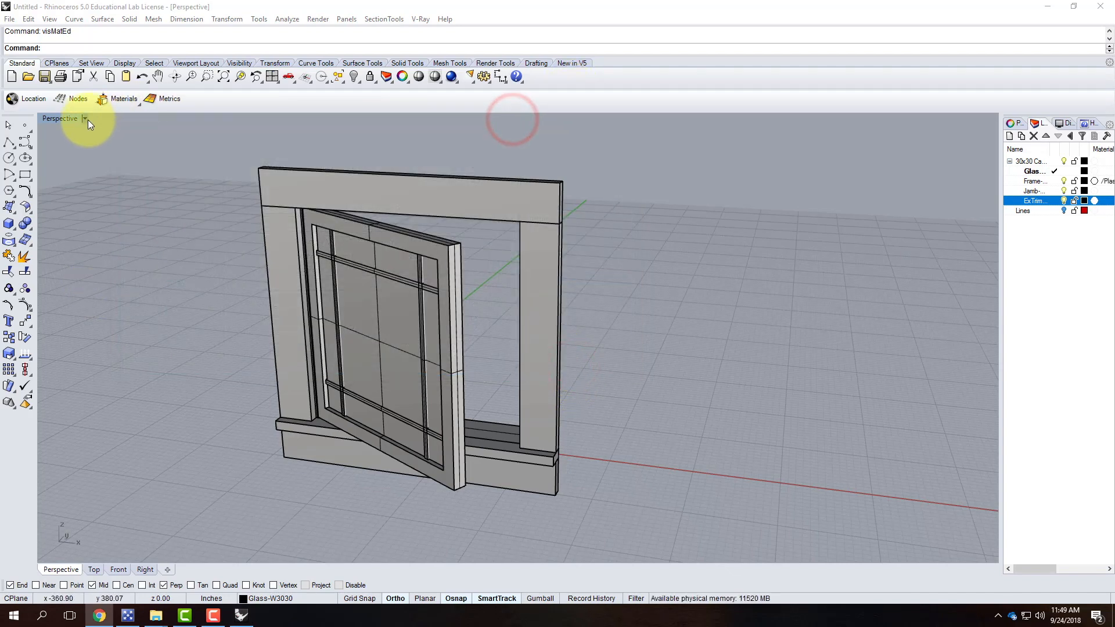
pyautogui.click(85, 119)
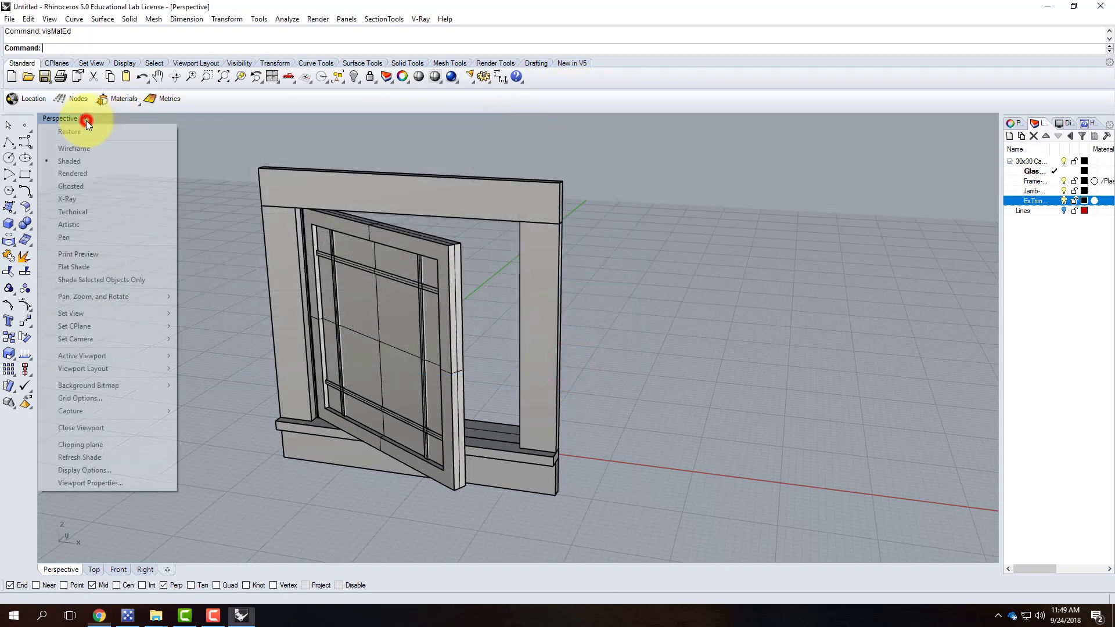
pyautogui.click(85, 174)
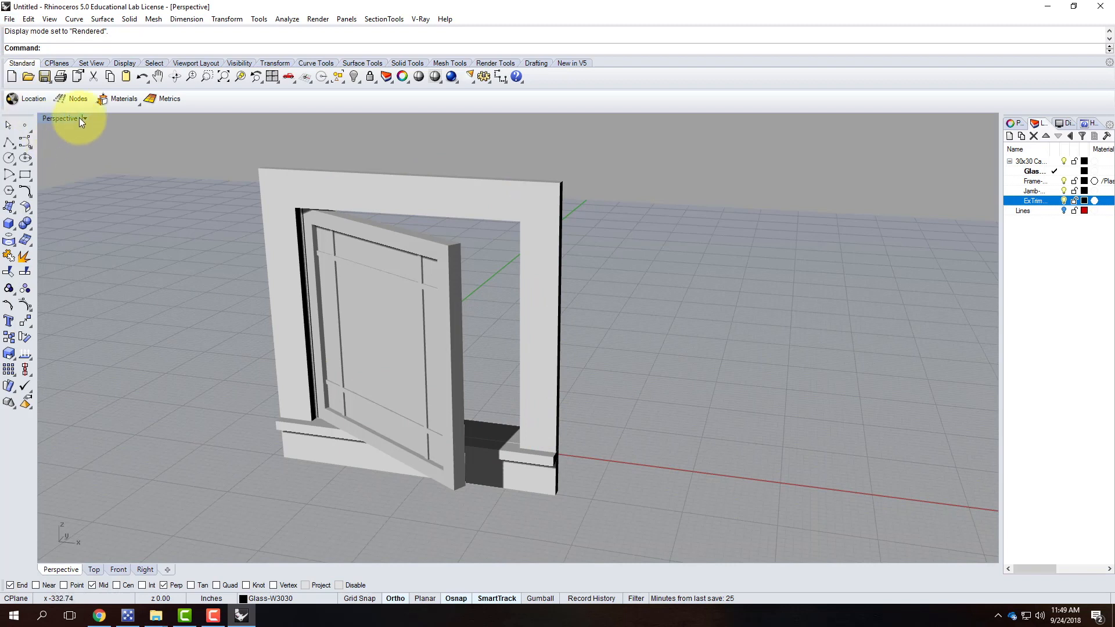
# Reopen the V-Ray material editor and load the Wood - Fir - VG material from the Wood folder of V-Ray Materials.
pyautogui.click(419, 20)
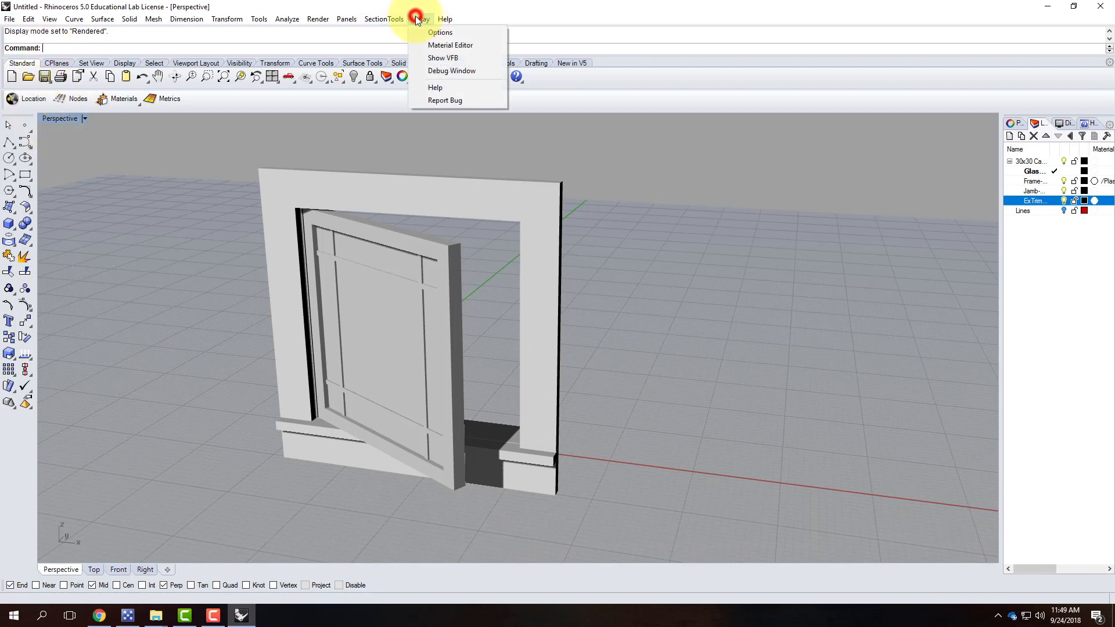
pyautogui.click(438, 46)
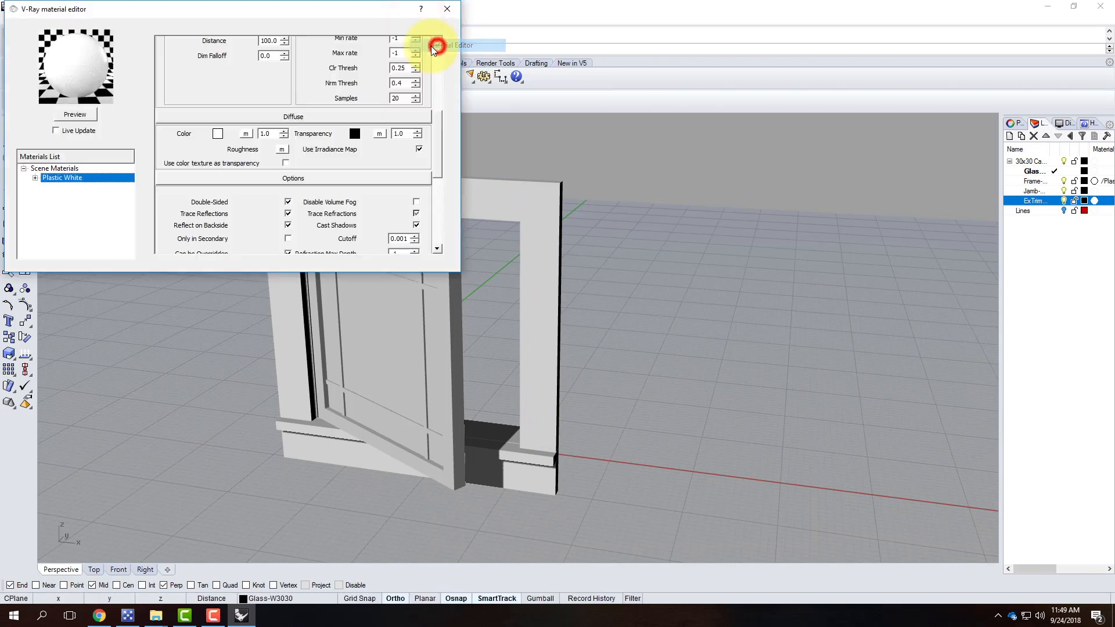
pyautogui.rightClick(52, 168)
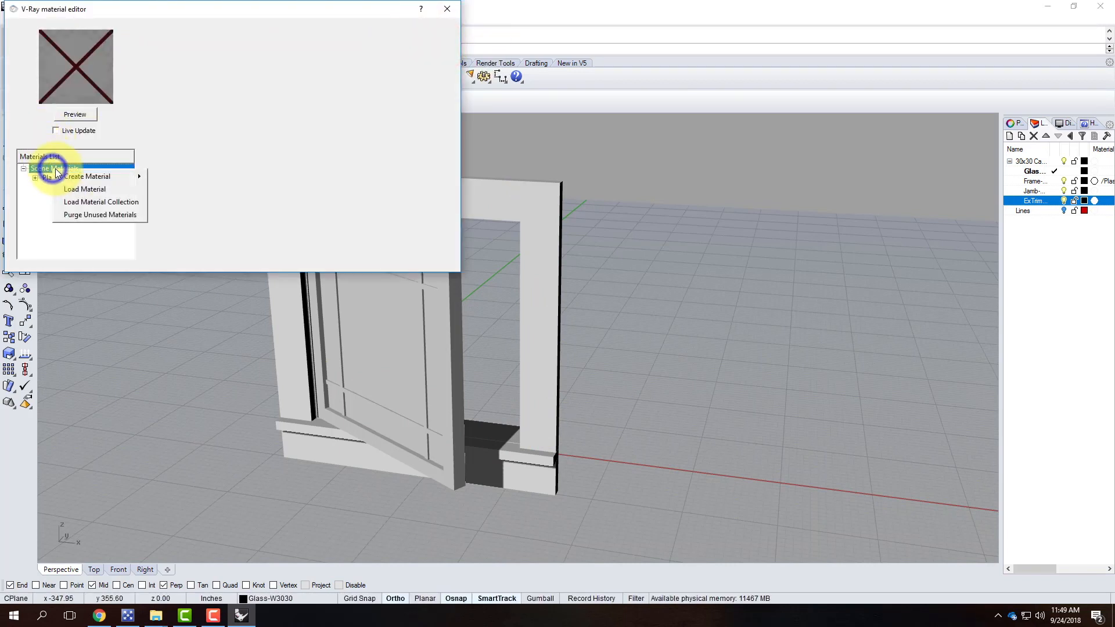
pyautogui.click(105, 189)
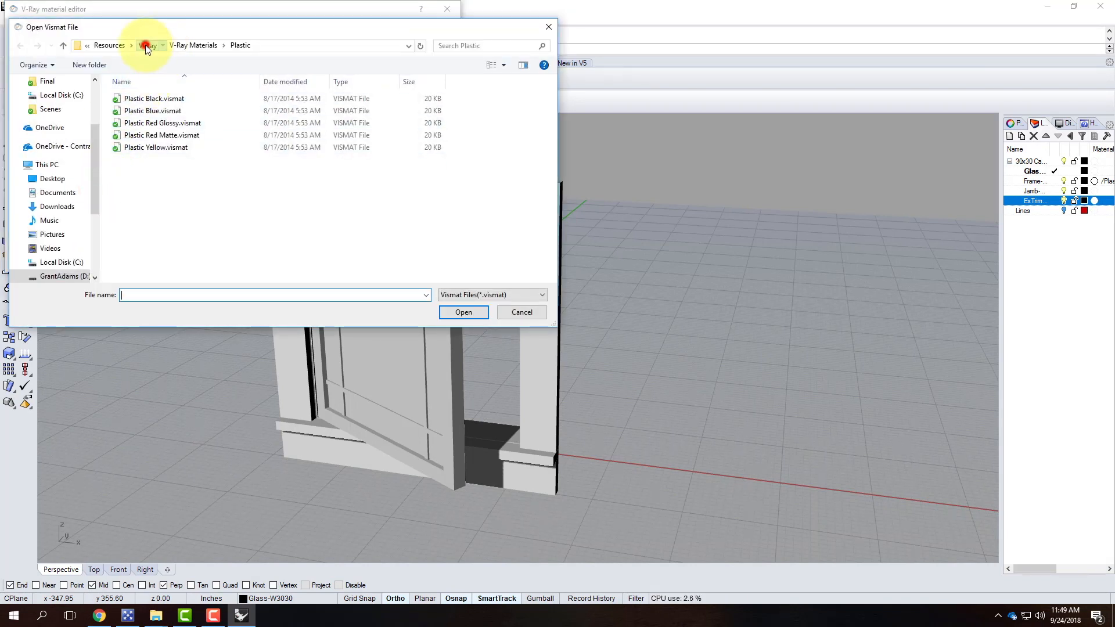
pyautogui.click(148, 45)
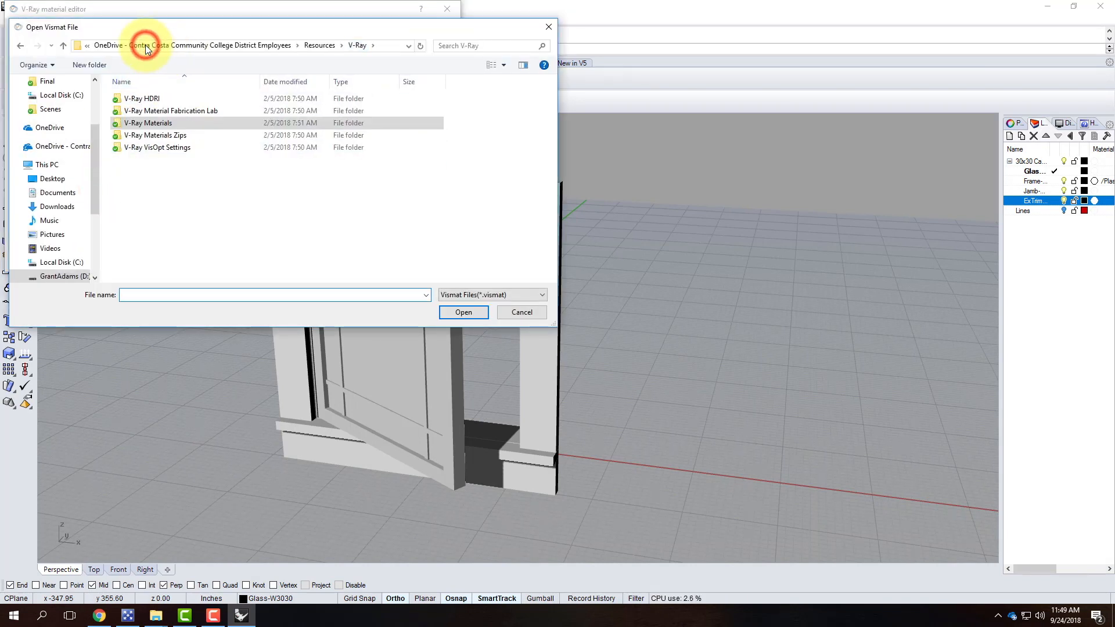
pyautogui.doubleClick(152, 123)
pyautogui.scroll(-2, 161, 232)
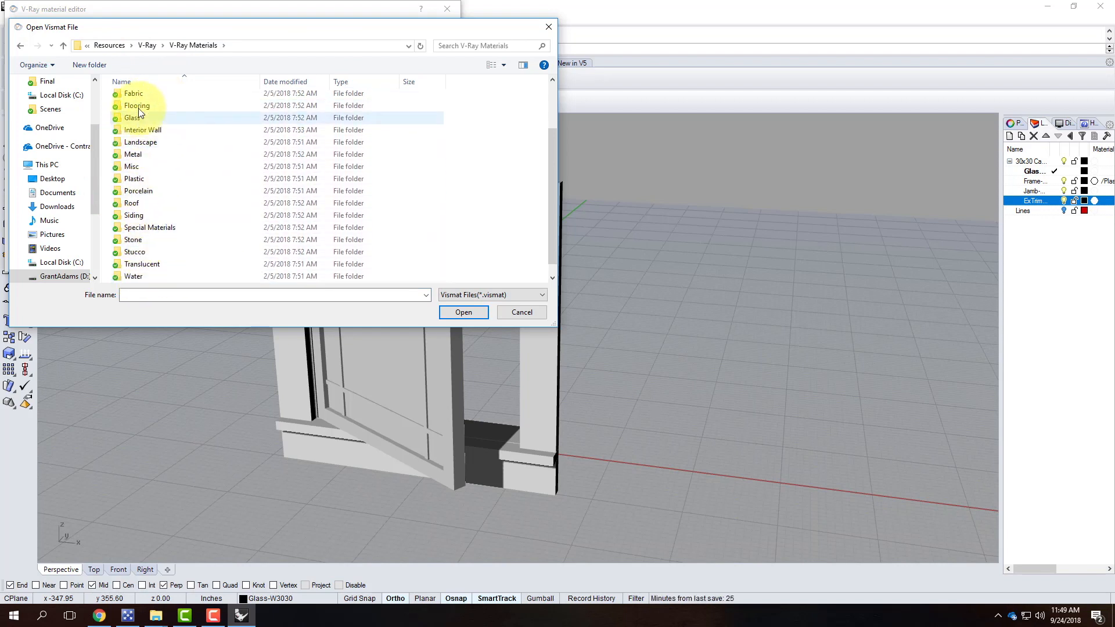
pyautogui.scroll(-1, 140, 252)
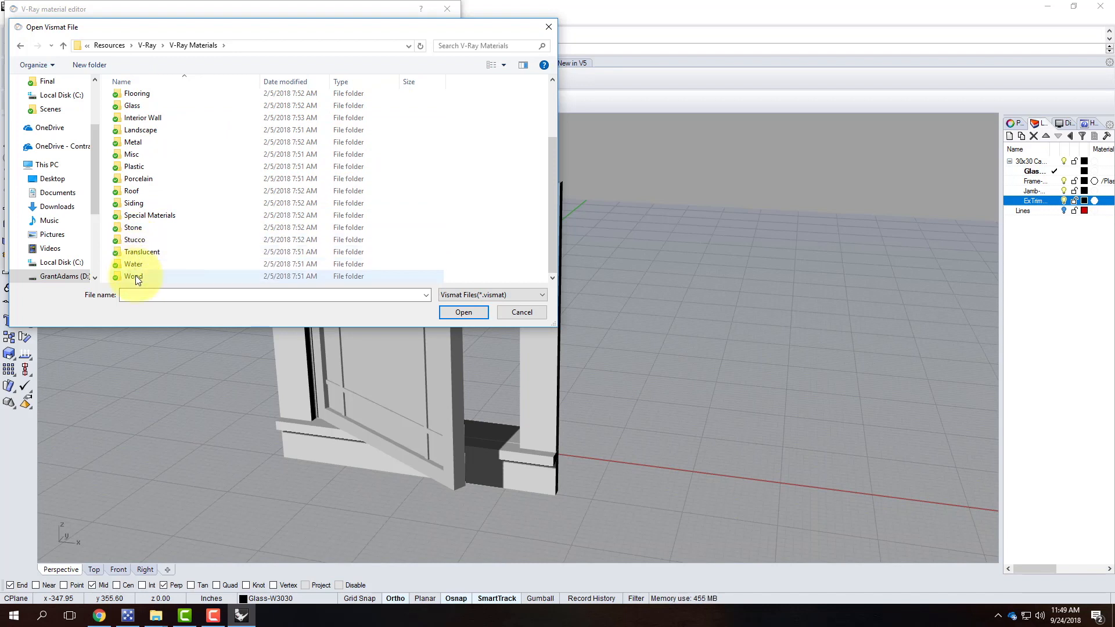
pyautogui.doubleClick(134, 276)
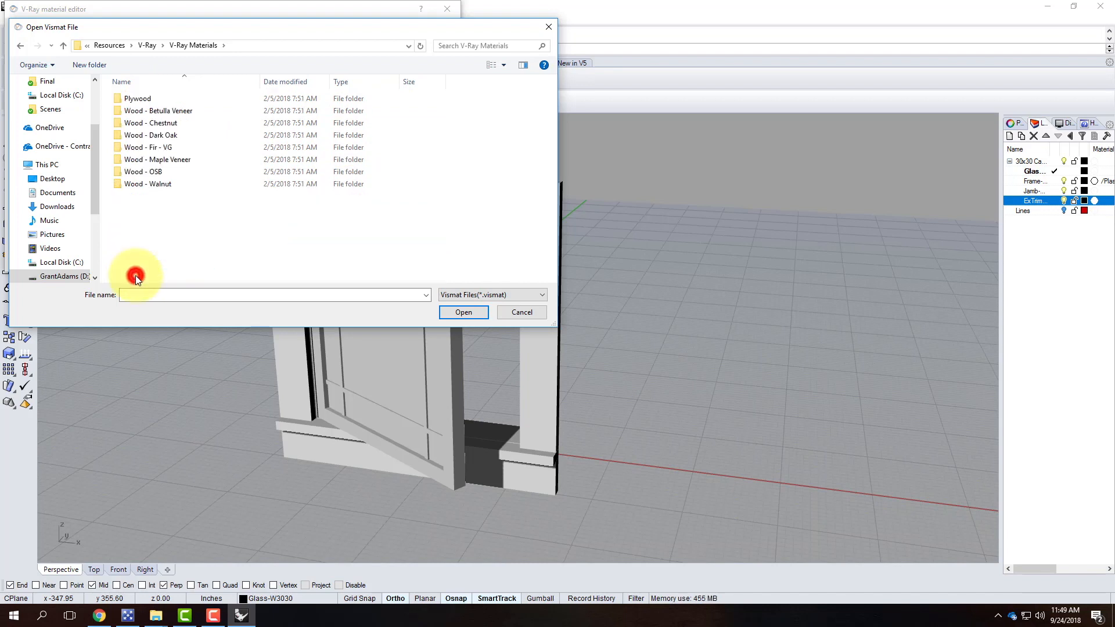
pyautogui.click(158, 147)
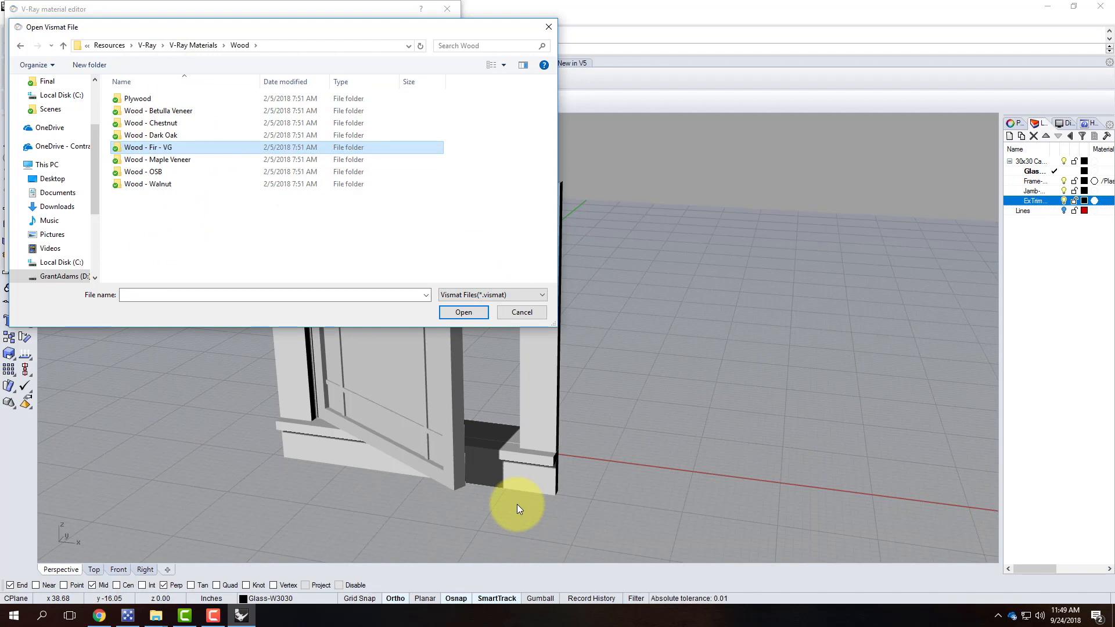
pyautogui.doubleClick(156, 147)
pyautogui.click(155, 97)
pyautogui.click(155, 98)
# Apply the Wood - Fir - VG material to the ExTrim-W3030 layer and close the material editor.
pyautogui.click(59, 187)
pyautogui.rightClick(60, 188)
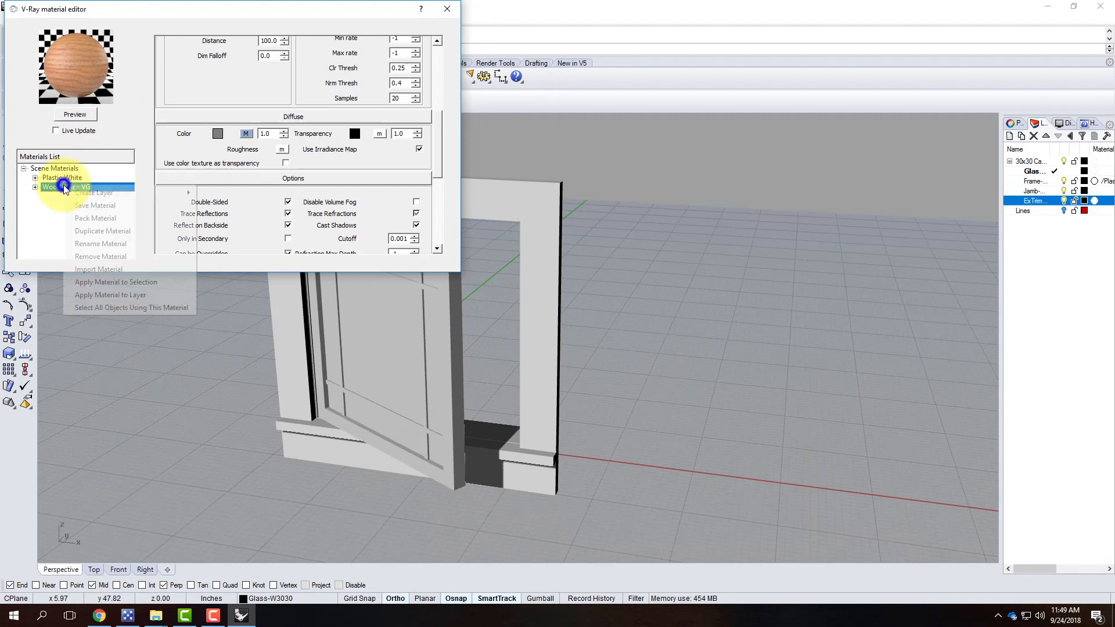
pyautogui.click(111, 297)
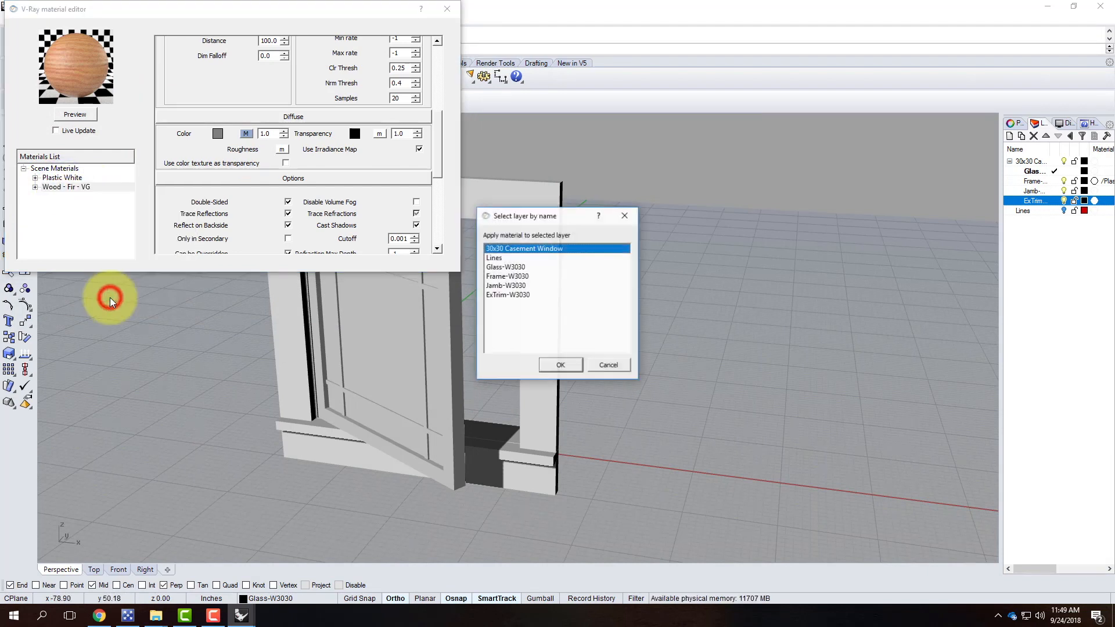
pyautogui.click(503, 295)
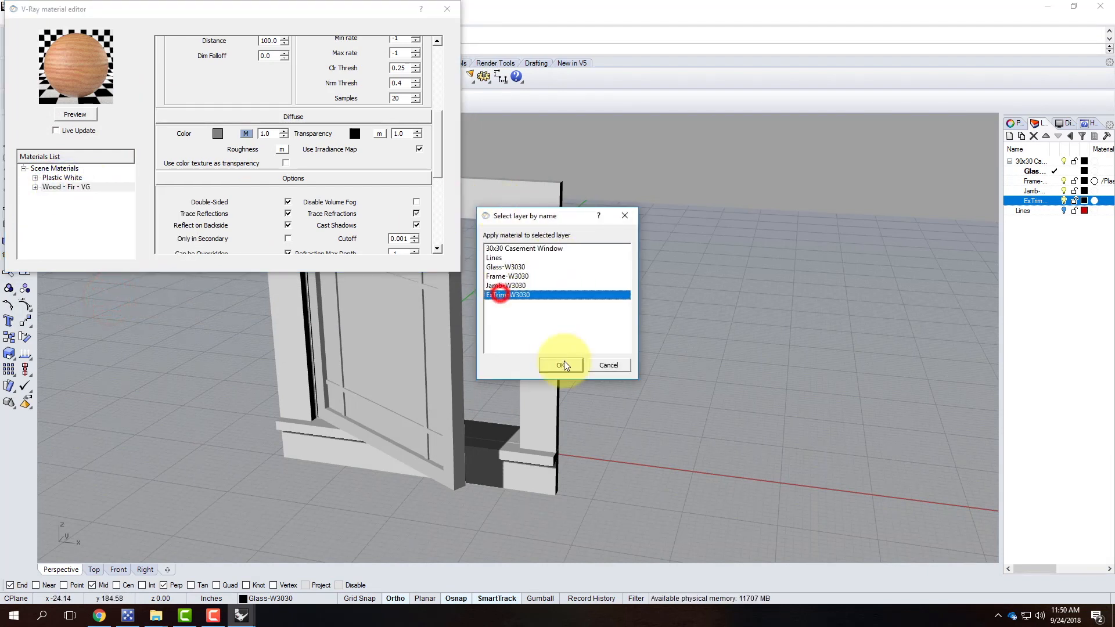
pyautogui.click(560, 365)
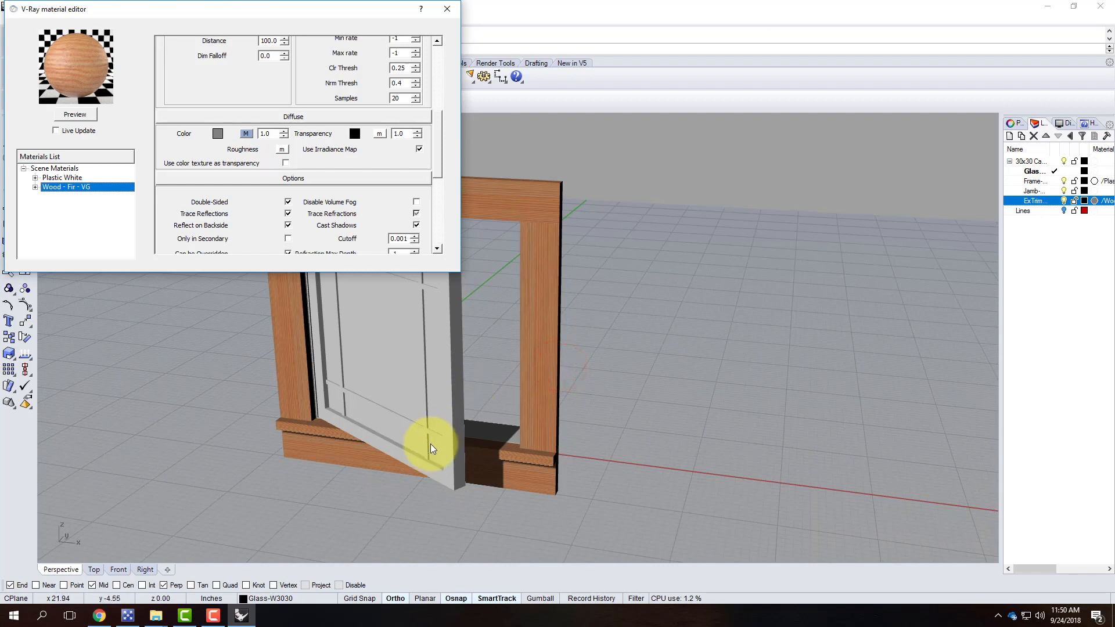
pyautogui.click(450, 12)
# Apply a capped box texture mapping, sized by bounding box, to the right side trim piece.
pyautogui.scroll(5, 551, 473)
pyautogui.moveTo(592, 443); pyautogui.dragTo(518, 481, button='right')
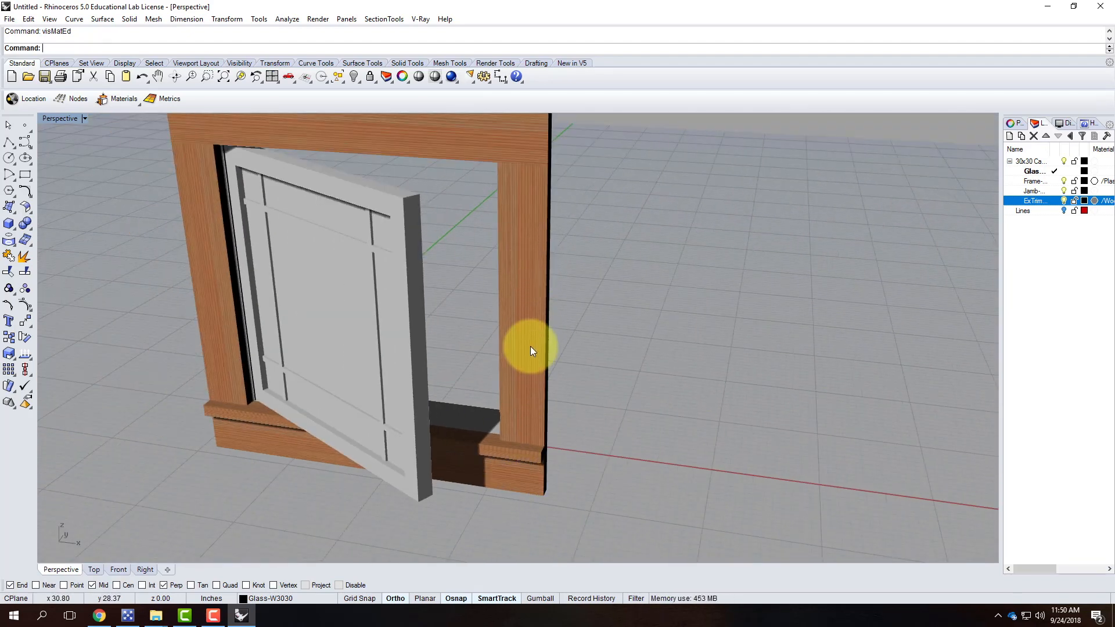
pyautogui.scroll(-3, 454, 461)
pyautogui.scroll(6, 492, 319)
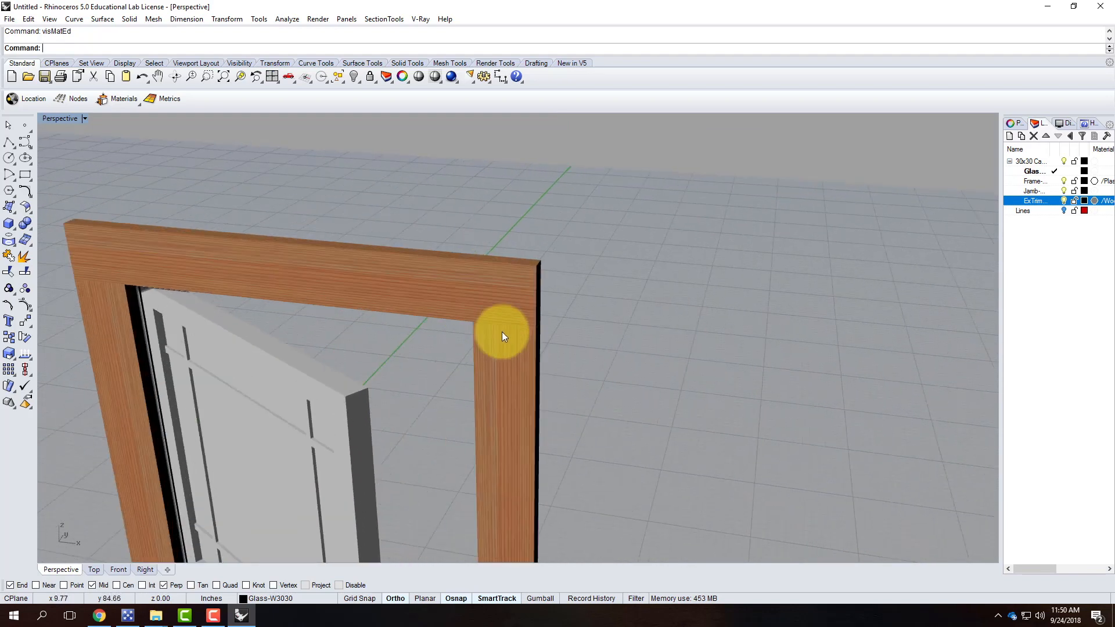
pyautogui.click(499, 368)
pyautogui.moveTo(621, 348); pyautogui.dragTo(457, 383, button='right')
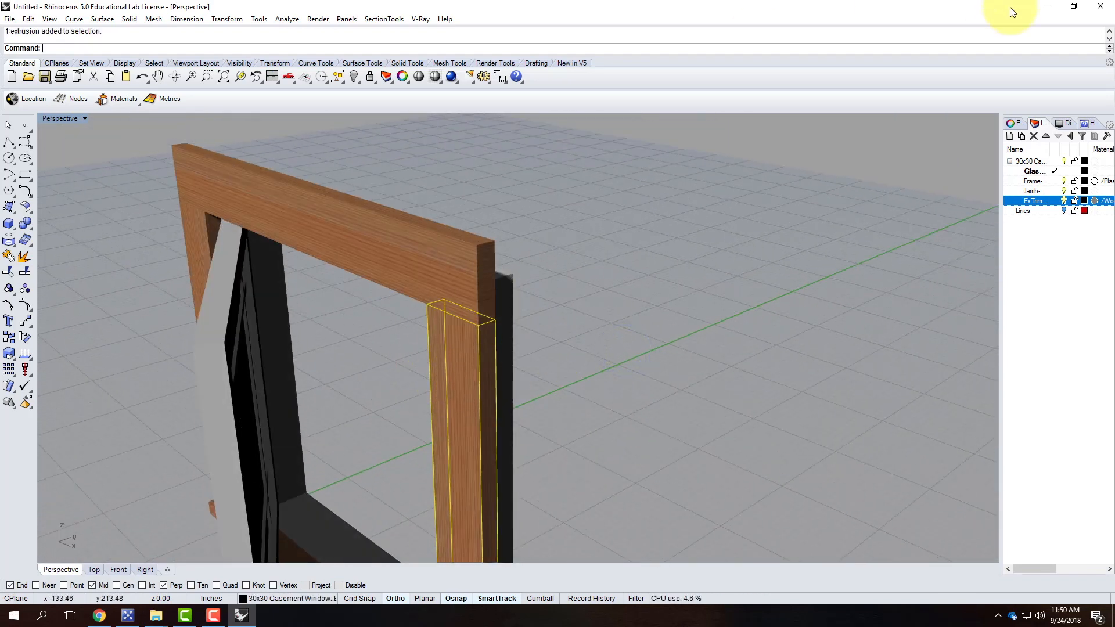
pyautogui.click(1016, 124)
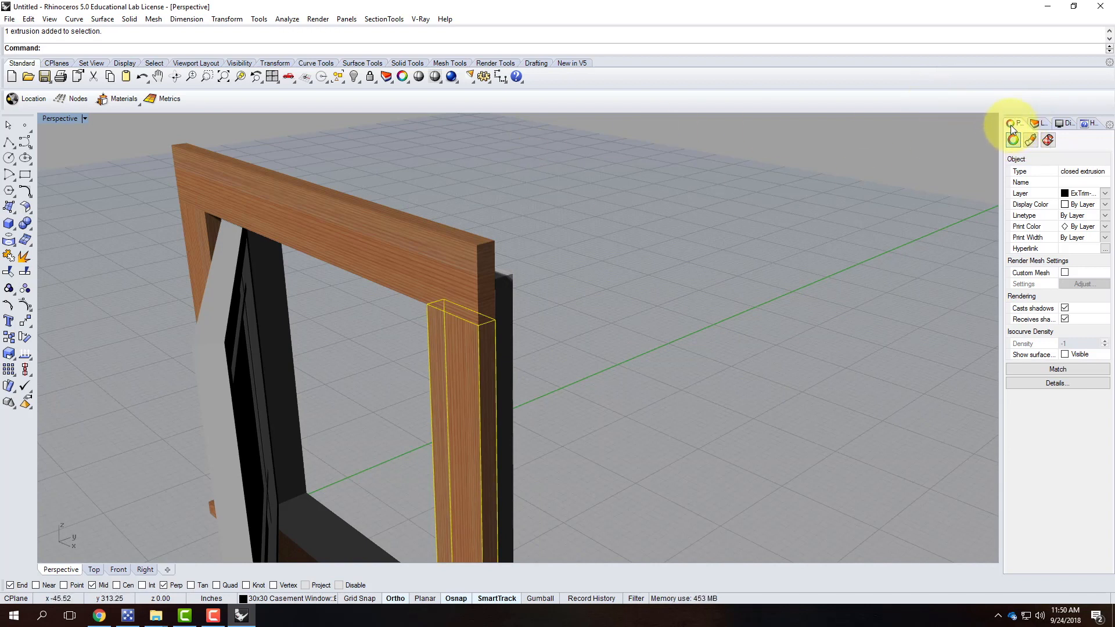
pyautogui.click(1047, 140)
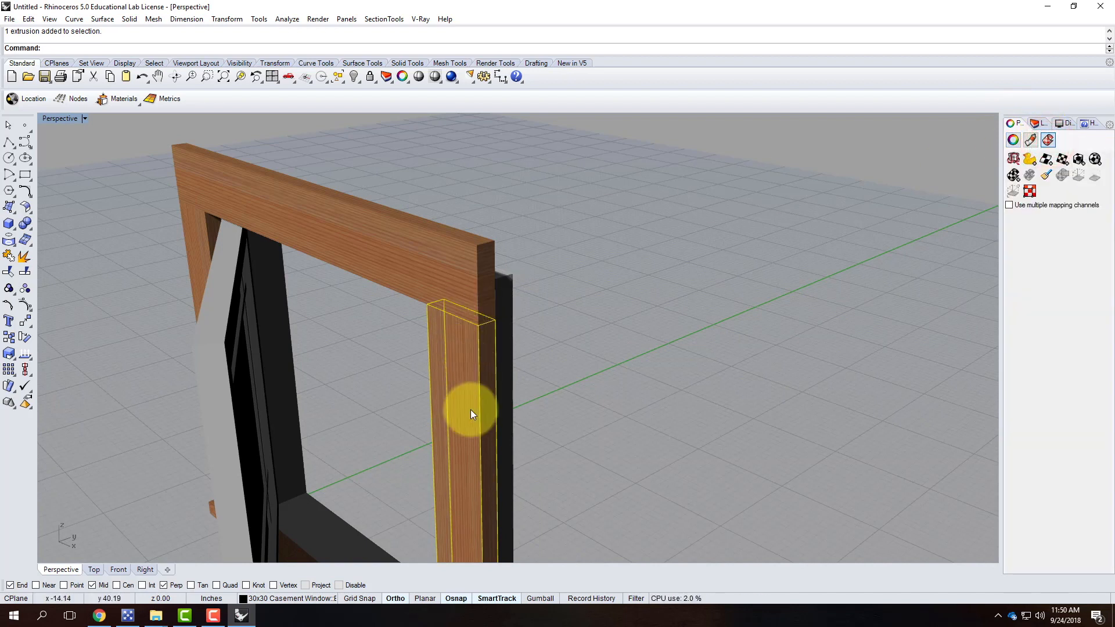
pyautogui.click(1077, 159)
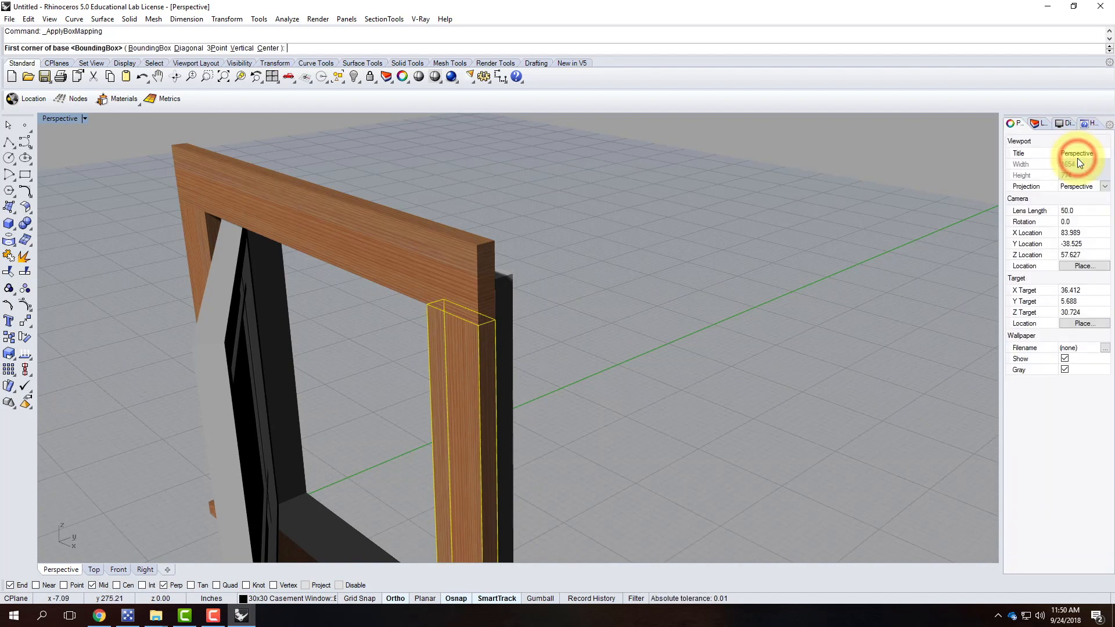
pyautogui.click(152, 48)
pyautogui.click(144, 47)
pyautogui.click(68, 48)
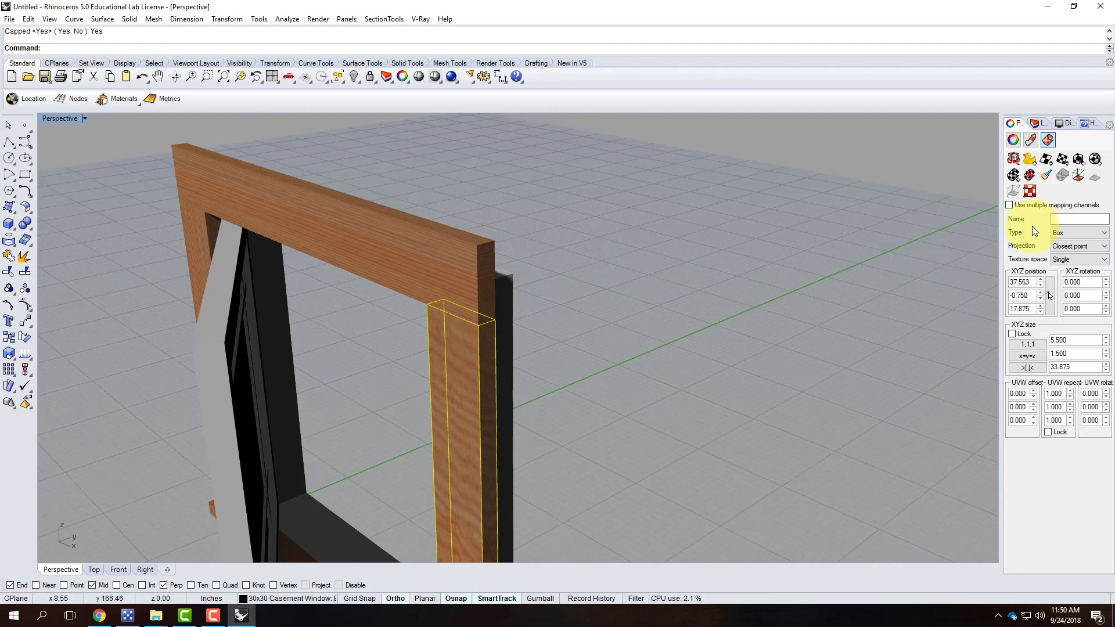
# Make the X, Y and Z sizes of the right side trim's box mapping equal.
pyautogui.click(1024, 358)
pyautogui.moveTo(583, 360); pyautogui.dragTo(592, 337, button='right')
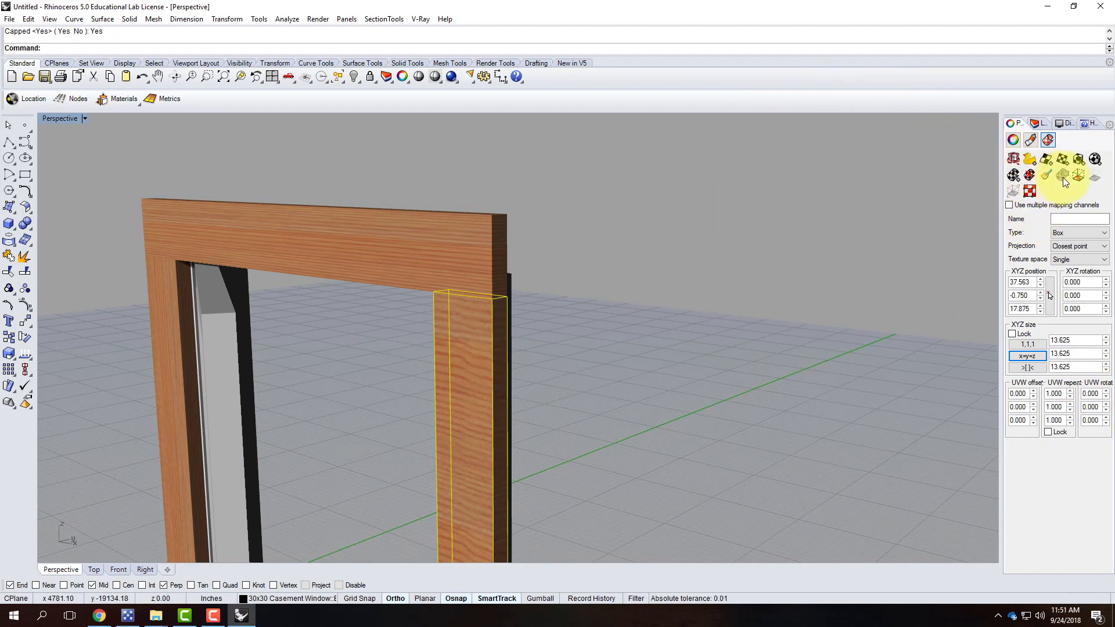
# Show the mapping widget of the right side trim on channel 1 and turn on the Gumball.
pyautogui.click(1078, 176)
pyautogui.scroll(-5, 525, 159)
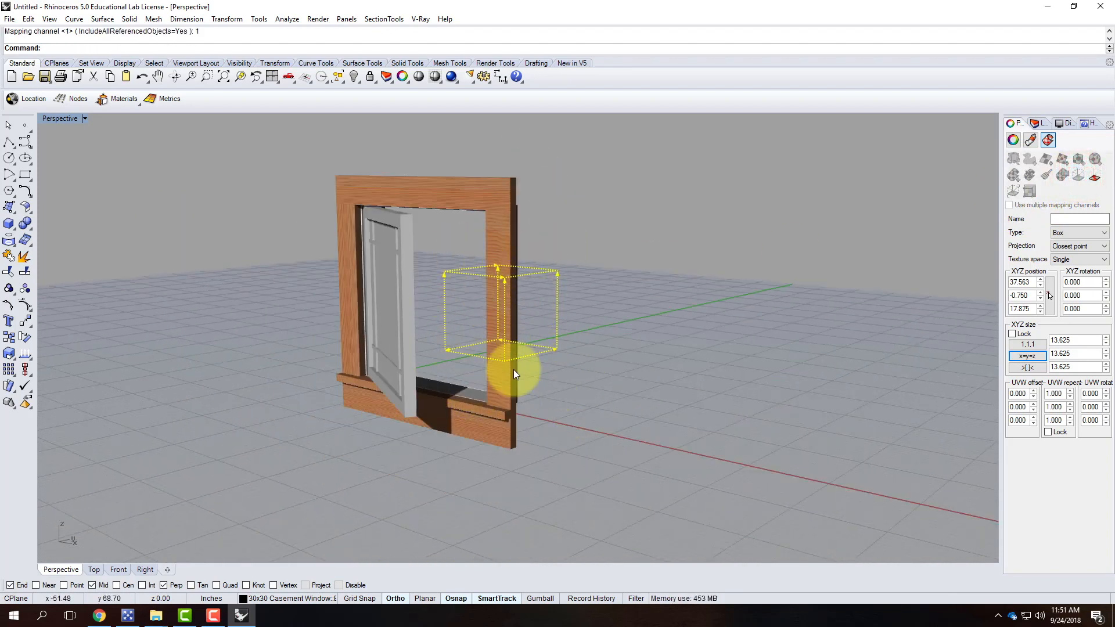
pyautogui.click(540, 598)
pyautogui.moveTo(511, 413)
pyautogui.mouseDown(button='right')
pyautogui.moveTo(505, 424)
pyautogui.moveTo(517, 428)
pyautogui.moveTo(504, 417)
pyautogui.mouseUp(button='right')
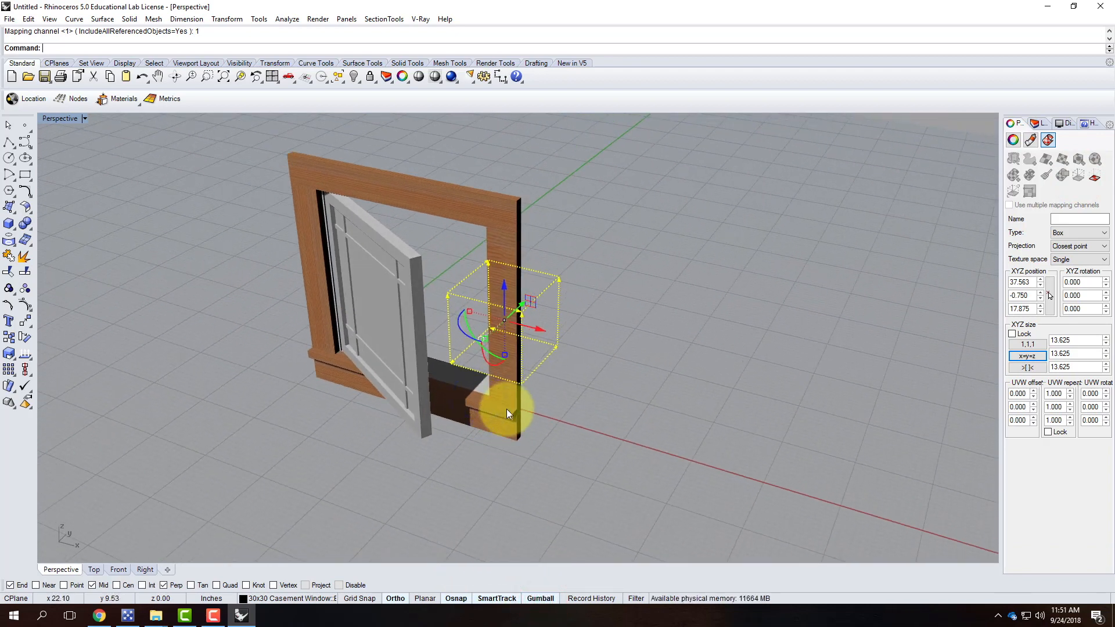
# Rotate the right side trim's box mapping to -90 degrees about Y and hide its mapping widget.
pyautogui.scroll(3, 485, 356)
pyautogui.moveTo(510, 322); pyautogui.dragTo(453, 264)
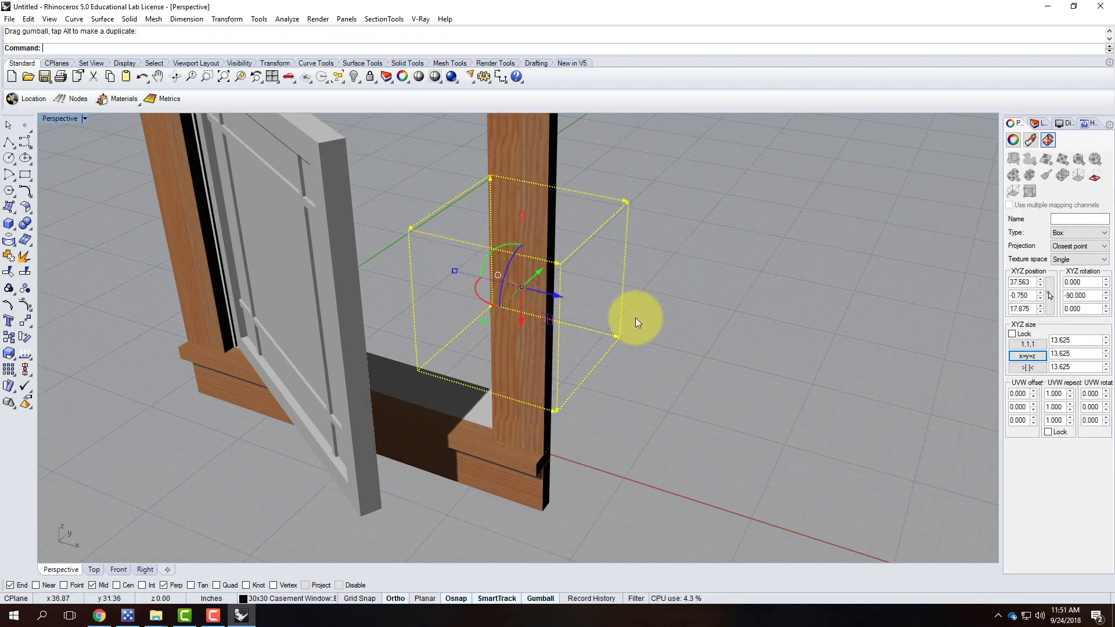
pyautogui.moveTo(756, 405); pyautogui.dragTo(787, 424, button='right')
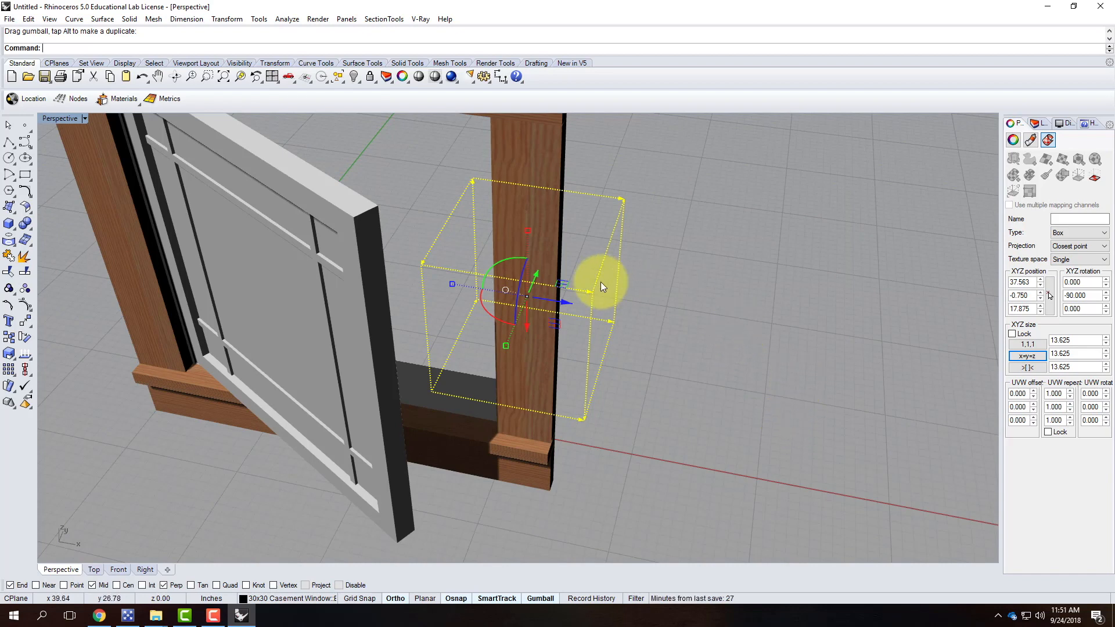
pyautogui.click(1092, 176)
# Lock the UVW repeat values of the right side trim's texture mapping together and set the repeat to 2.
pyautogui.moveTo(717, 302); pyautogui.dragTo(519, 293, button='right')
pyautogui.click(519, 293)
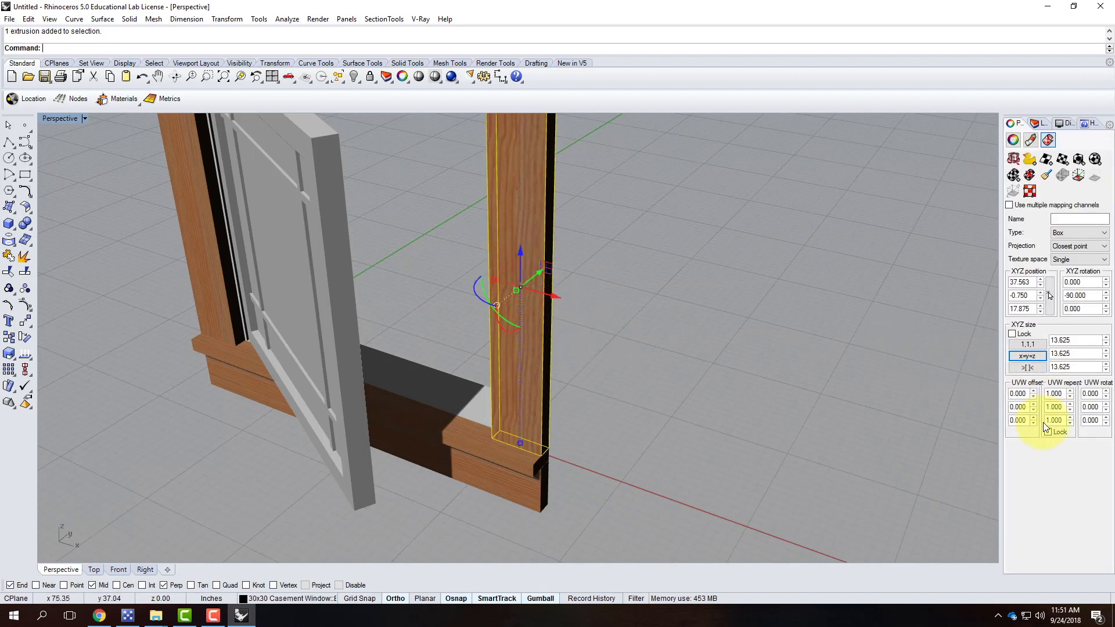
pyautogui.click(1047, 431)
pyautogui.doubleClick(1053, 394)
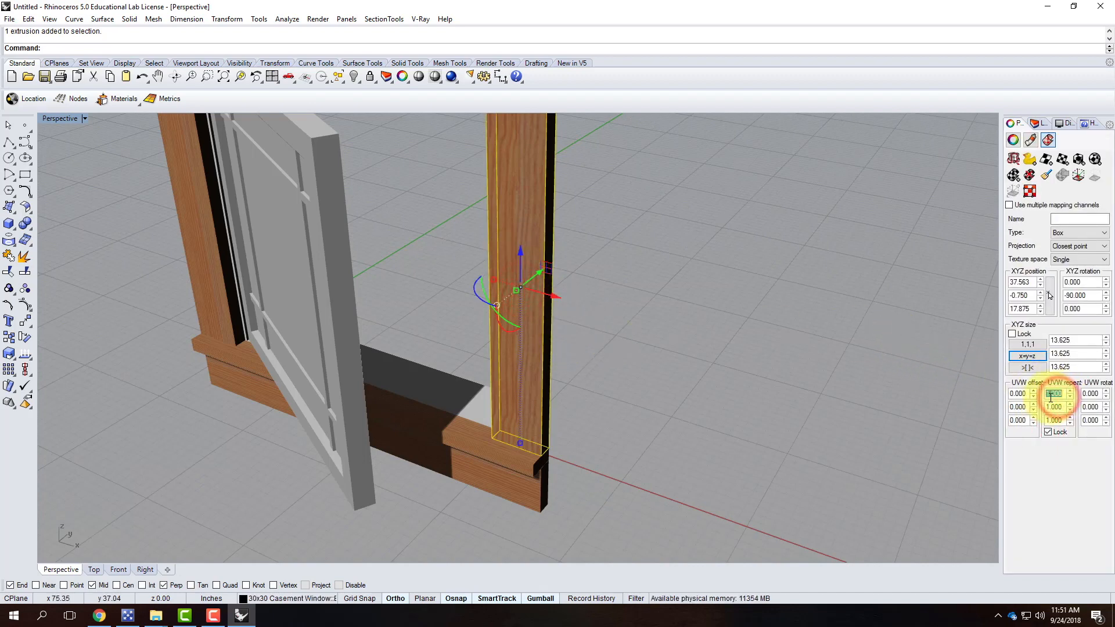
pyautogui.write('2')
pyautogui.press('Tab')
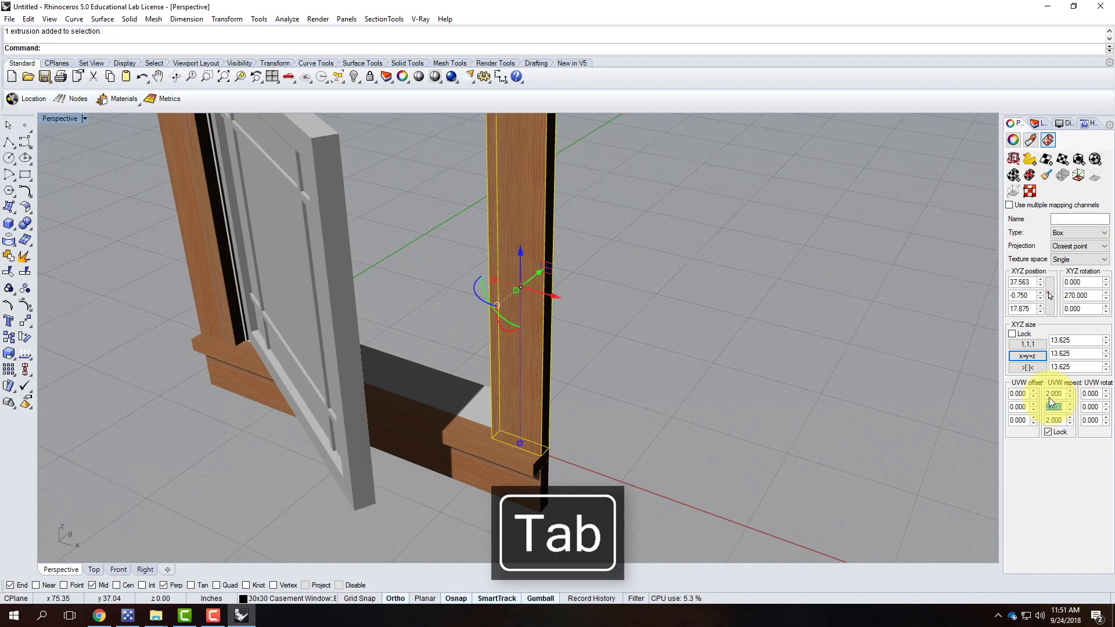
pyautogui.click(858, 363)
# Match the left side trim's texture mapping to that of the right side trim.
pyautogui.moveTo(865, 357); pyautogui.dragTo(617, 303, button='right')
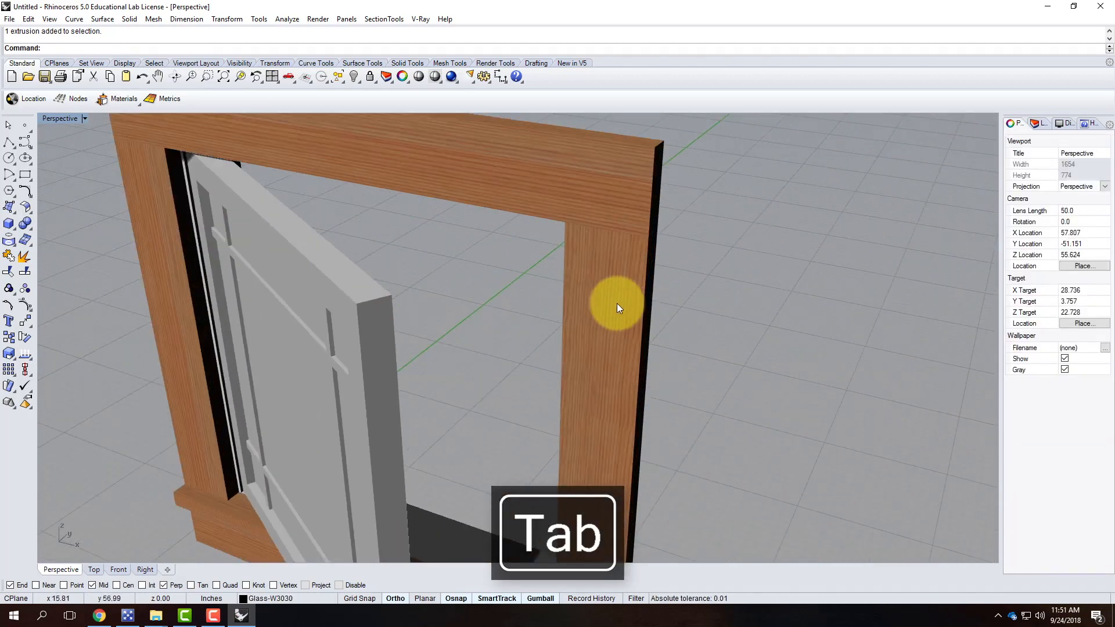
pyautogui.click(616, 303)
pyautogui.moveTo(741, 308)
pyautogui.mouseDown(button='right')
pyautogui.moveTo(562, 293)
pyautogui.moveTo(677, 319)
pyautogui.moveTo(760, 308)
pyautogui.mouseUp(button='right')
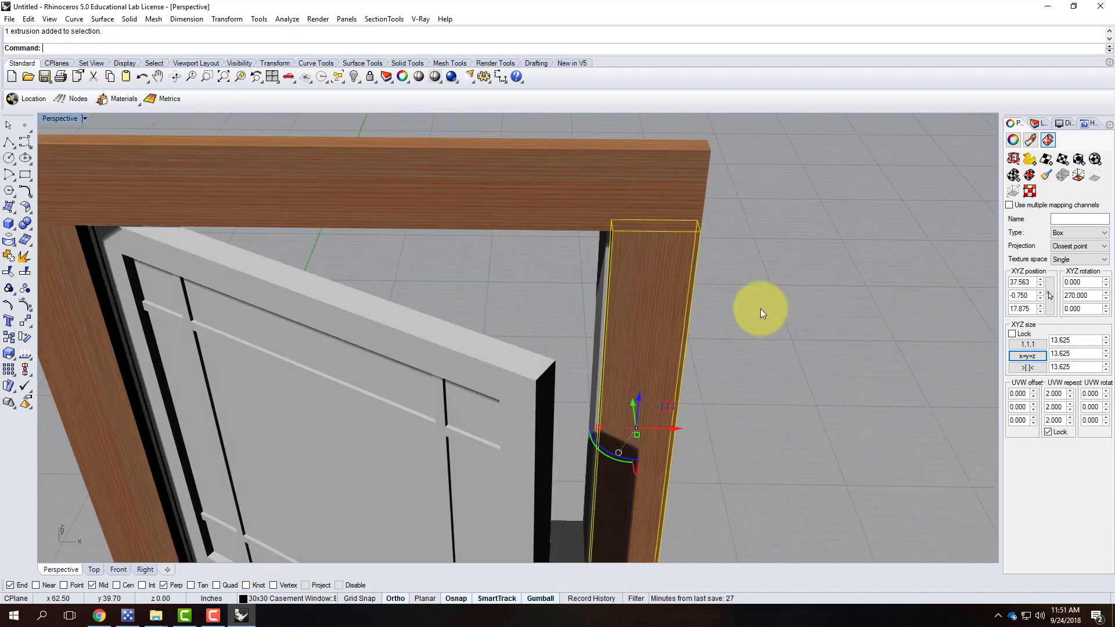
pyautogui.scroll(-5, 813, 313)
pyautogui.click(851, 302)
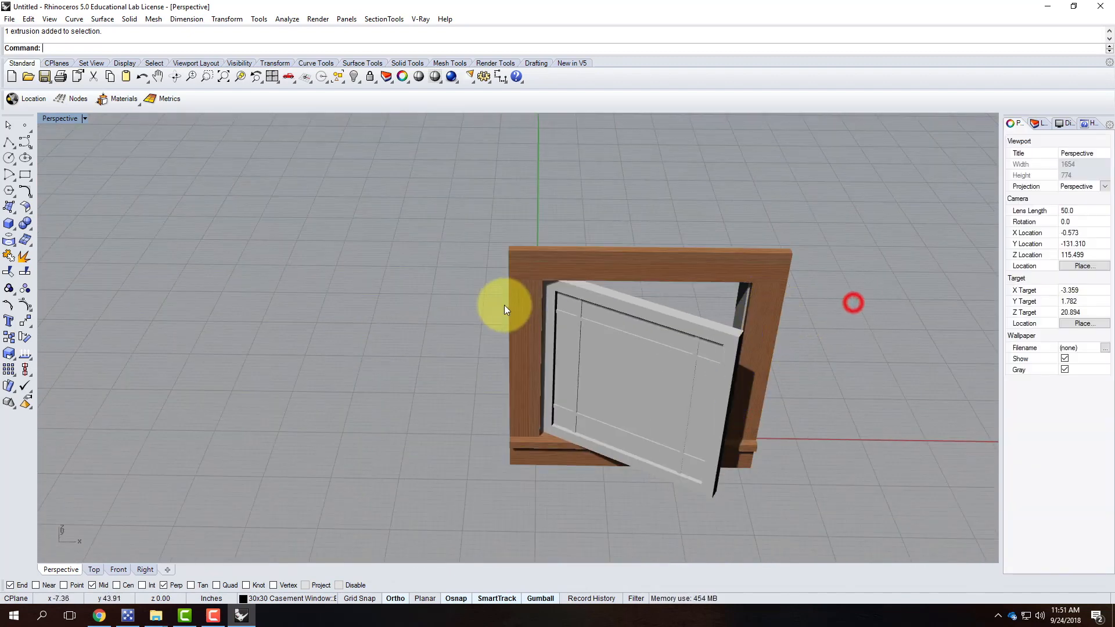
pyautogui.click(519, 305)
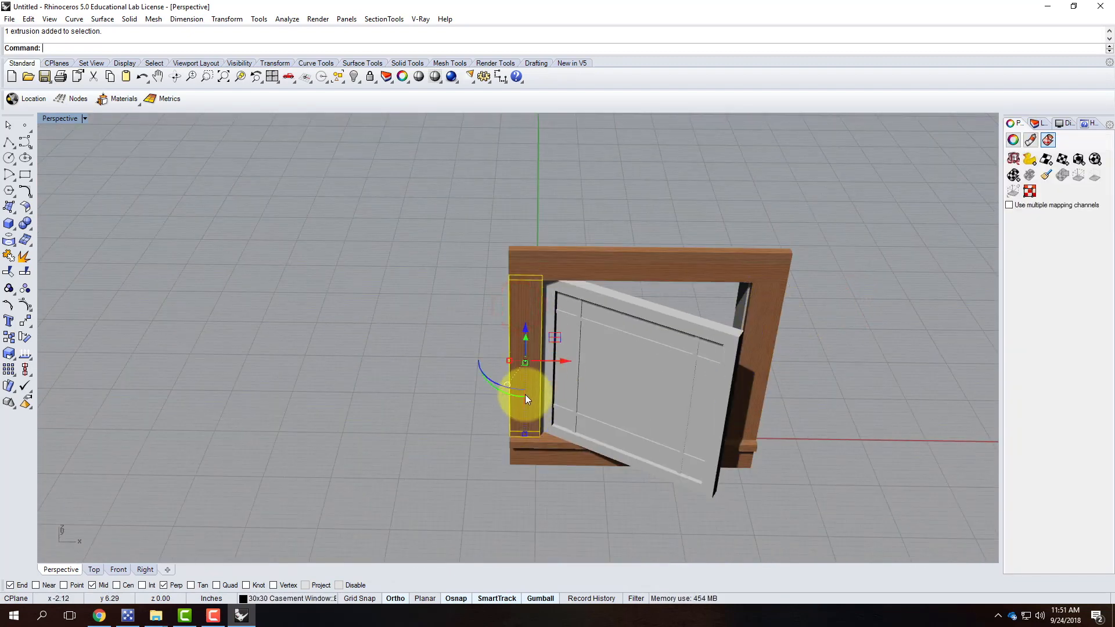
pyautogui.click(448, 341)
pyautogui.click(518, 334)
pyautogui.click(1043, 176)
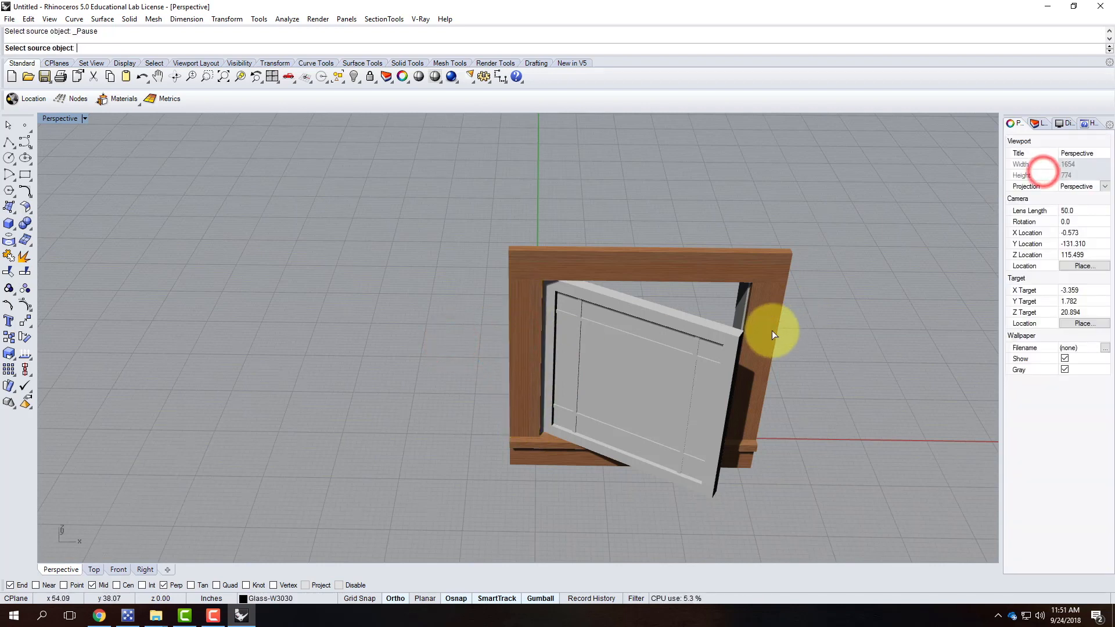
pyautogui.click(751, 334)
pyautogui.click(837, 338)
# Match the top trim's texture mapping to that of the right side trim.
pyautogui.moveTo(876, 360); pyautogui.dragTo(793, 311, button='right')
pyautogui.click(503, 319)
pyautogui.click(710, 341)
pyautogui.click(816, 287)
pyautogui.click(692, 243)
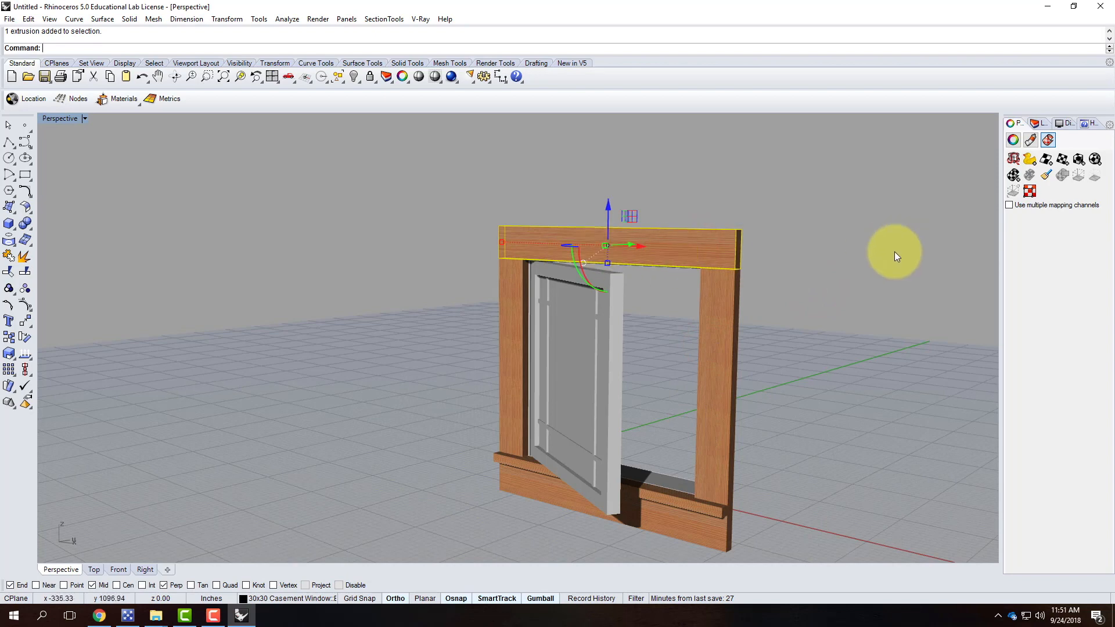
pyautogui.click(1044, 175)
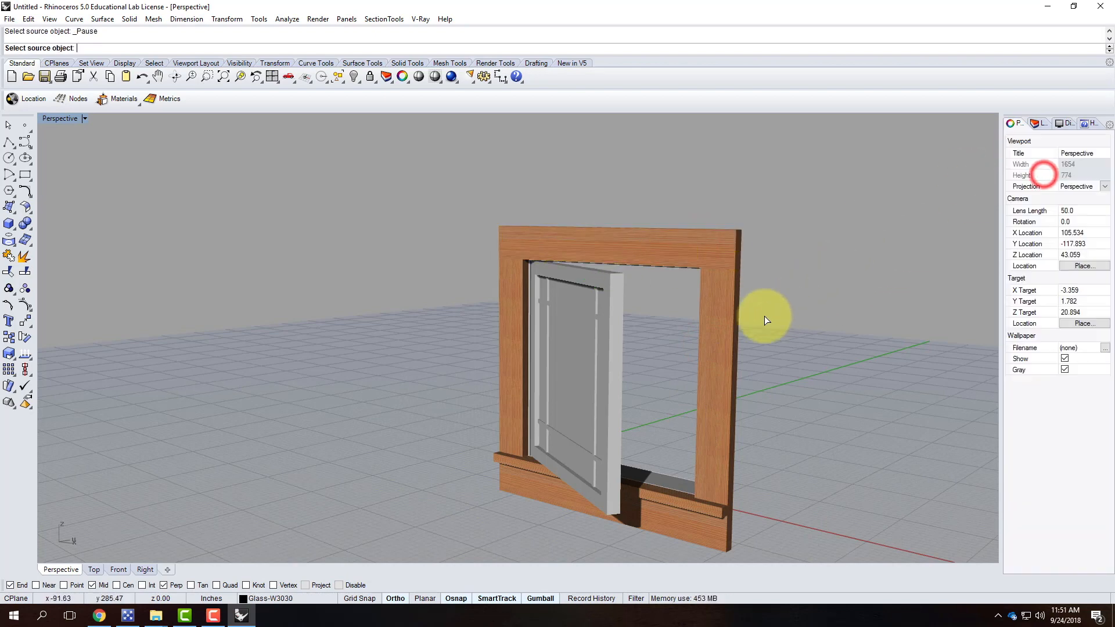
pyautogui.click(709, 322)
pyautogui.scroll(2, 612, 224)
pyautogui.scroll(3, 612, 224)
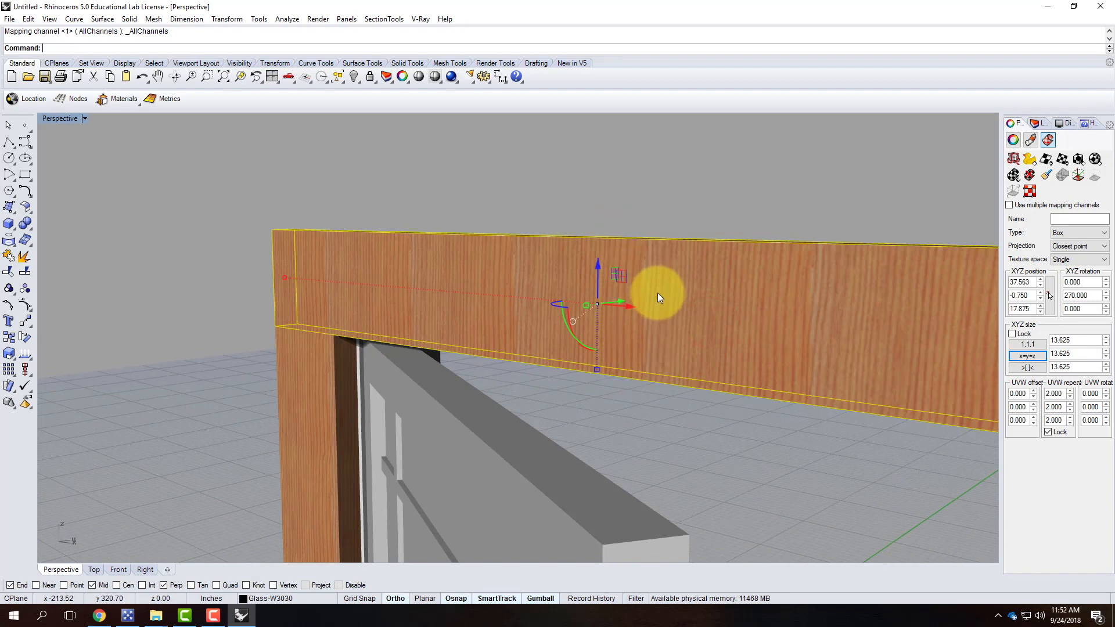
# Show the top trim's mapping widget and rotate it to 90, 0, 180 degrees so the wood grain runs horizontally.
pyautogui.click(1077, 174)
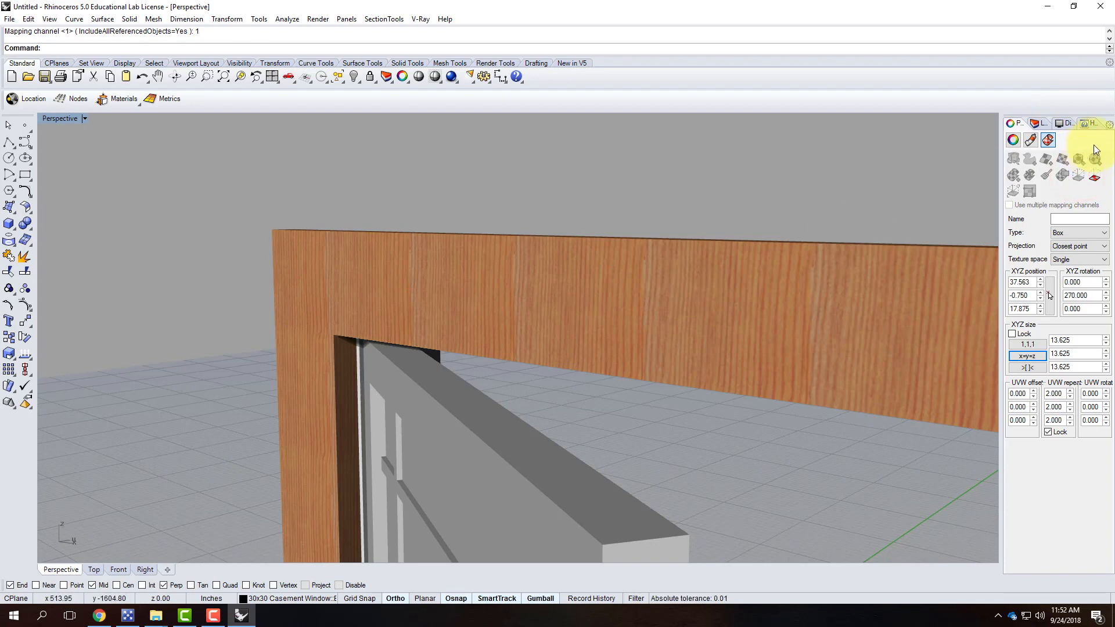
pyautogui.scroll(-5, 465, 265)
pyautogui.scroll(-2, 634, 368)
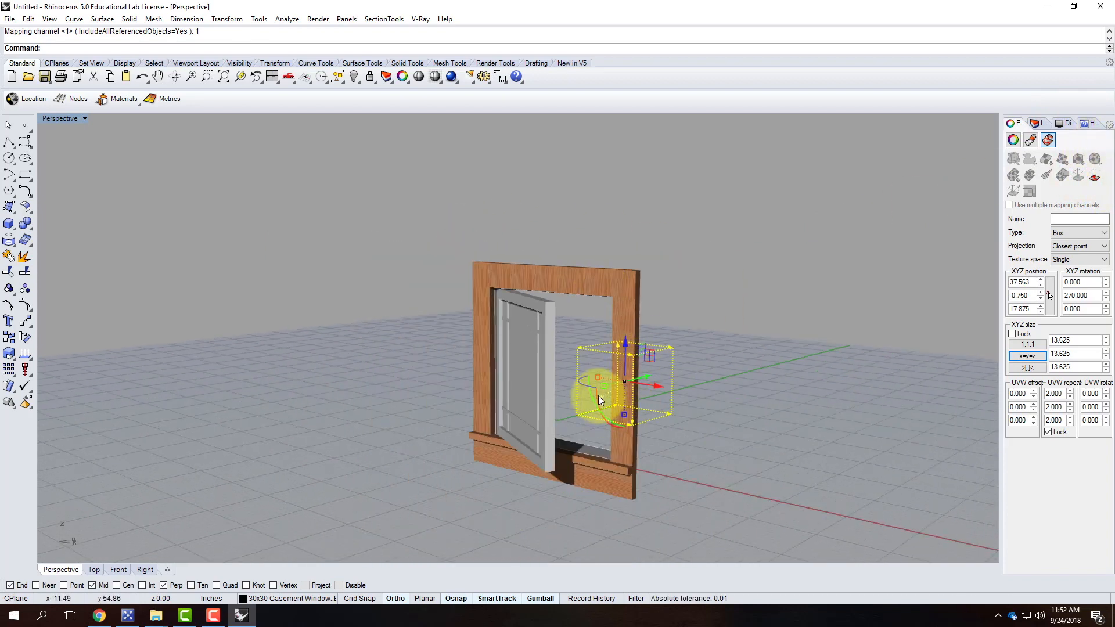
pyautogui.scroll(5, 598, 395)
pyautogui.moveTo(647, 395); pyautogui.dragTo(604, 324)
pyautogui.moveTo(799, 198); pyautogui.dragTo(777, 239, button='right')
pyautogui.moveTo(644, 372); pyautogui.dragTo(605, 418)
pyautogui.moveTo(803, 259); pyautogui.dragTo(762, 213, button='right')
pyautogui.scroll(4, 761, 209)
pyautogui.moveTo(704, 257); pyautogui.dragTo(622, 213, button='right')
pyautogui.scroll(-4, 607, 209)
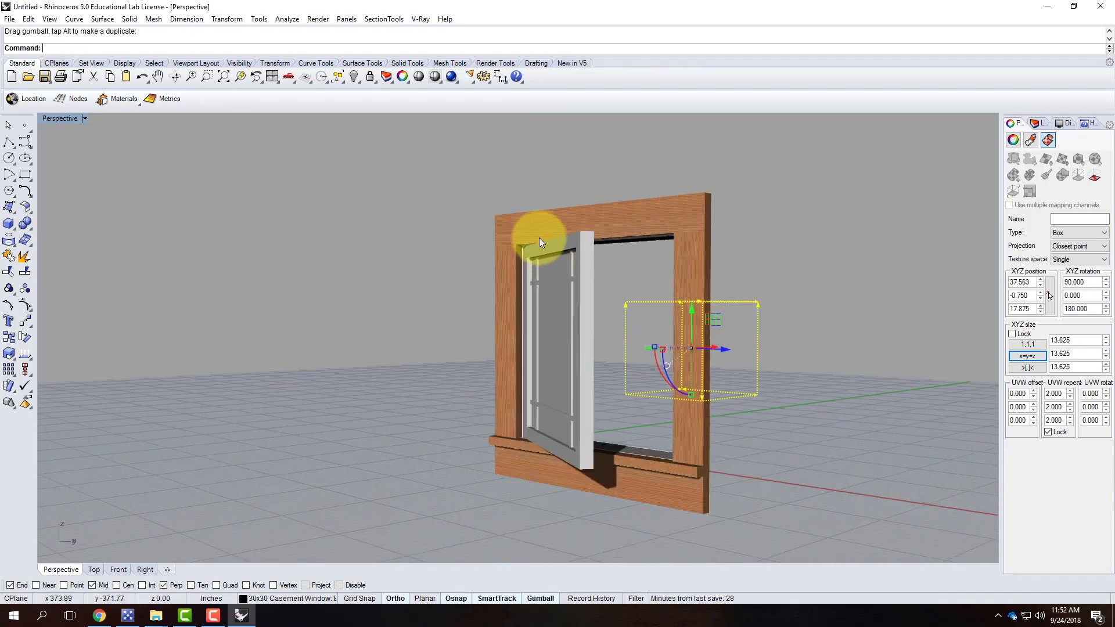
pyautogui.moveTo(737, 234); pyautogui.dragTo(744, 273, button='right')
pyautogui.click(843, 320)
# Match the sill's texture mapping to that of the top trim.
pyautogui.click(640, 481)
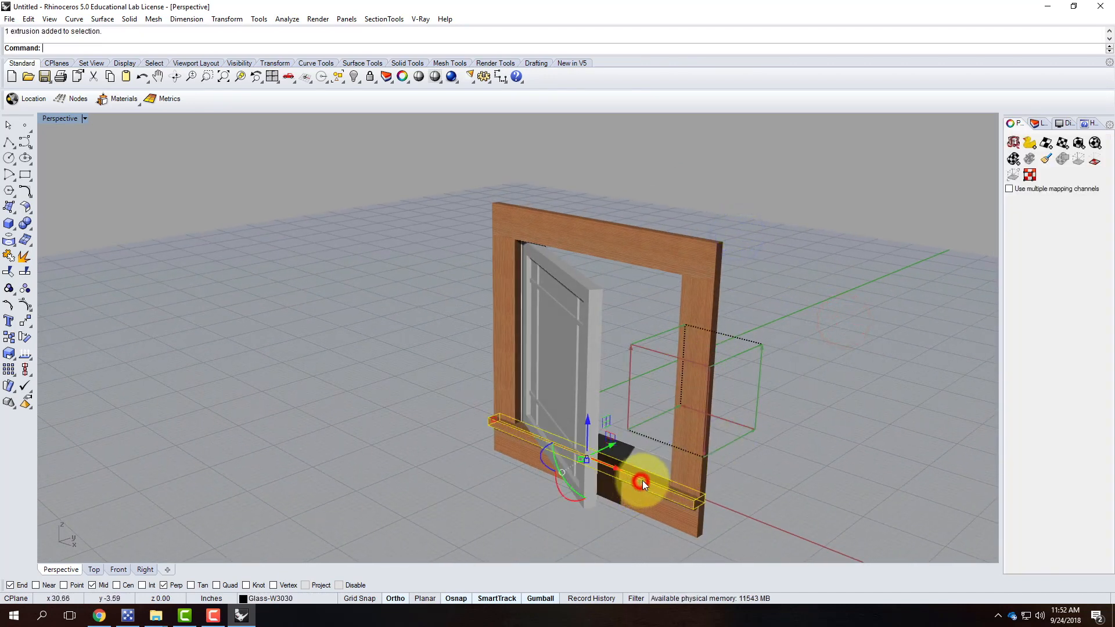
pyautogui.click(642, 488)
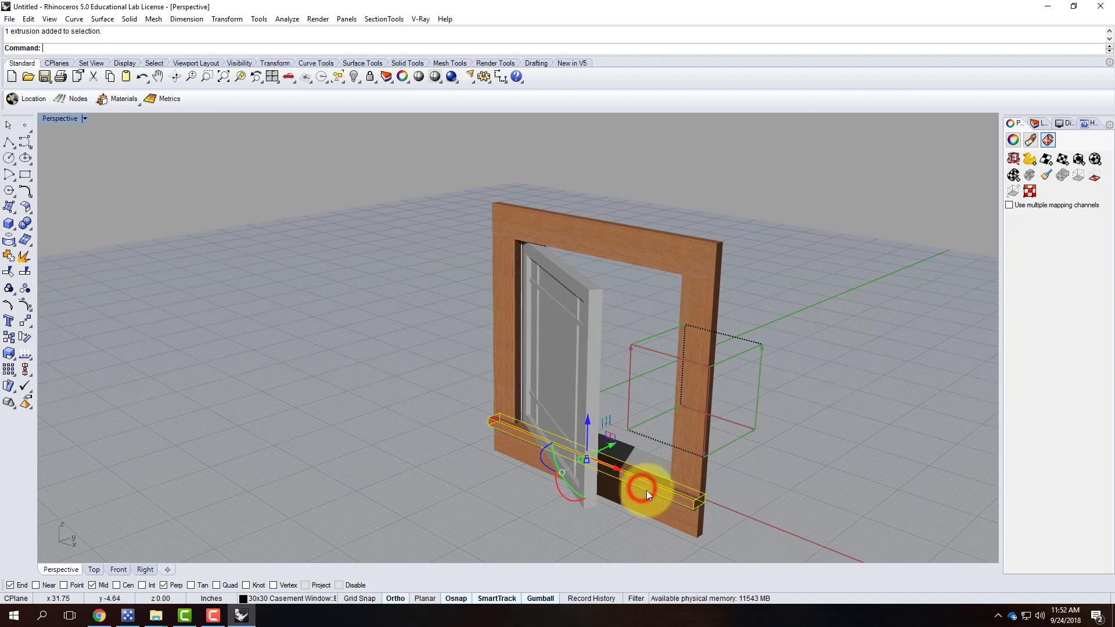
pyautogui.click(1042, 166)
pyautogui.rightClick(628, 253)
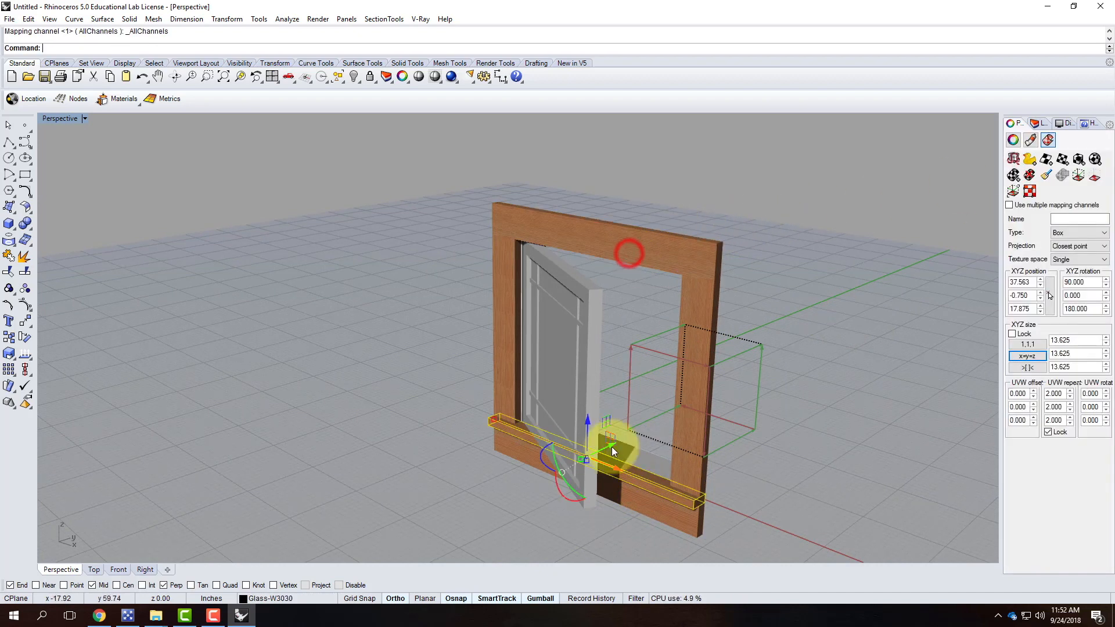
# Match the texture mapping of the bottom trim board below the sill to that of the top trim.
pyautogui.click(629, 508)
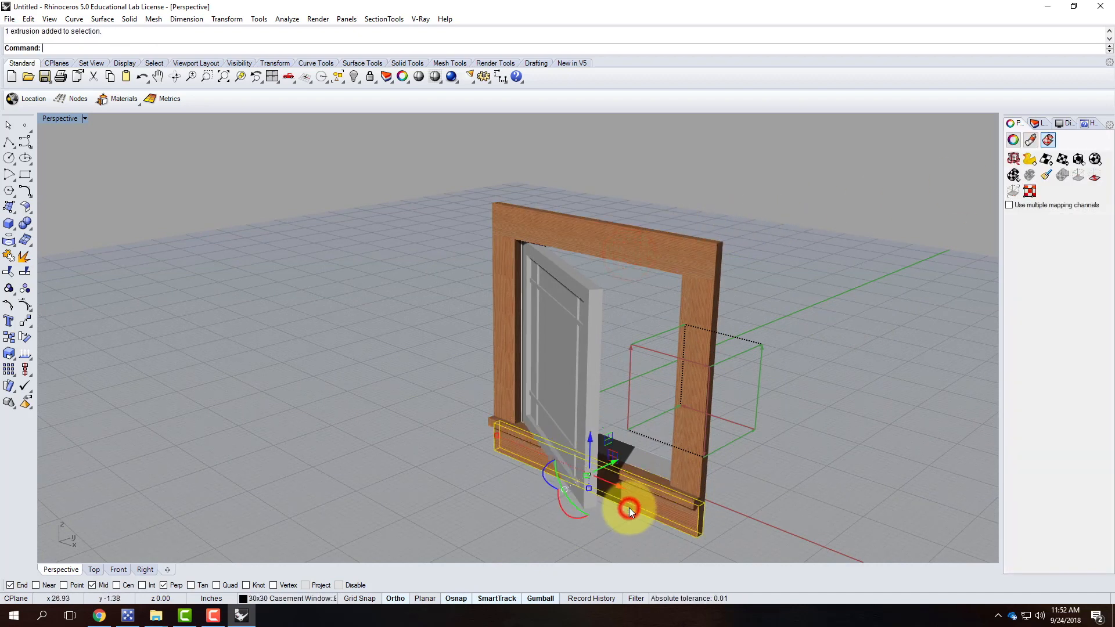
pyautogui.click(1045, 177)
pyautogui.click(626, 242)
pyautogui.rightClick(843, 328)
# Apply the Plastic White V-Ray material to the Jamb-W3030 layer.
pyautogui.moveTo(836, 351); pyautogui.dragTo(827, 278, button='right')
pyautogui.scroll(6, 624, 444)
pyautogui.moveTo(625, 414); pyautogui.dragTo(706, 492, button='right')
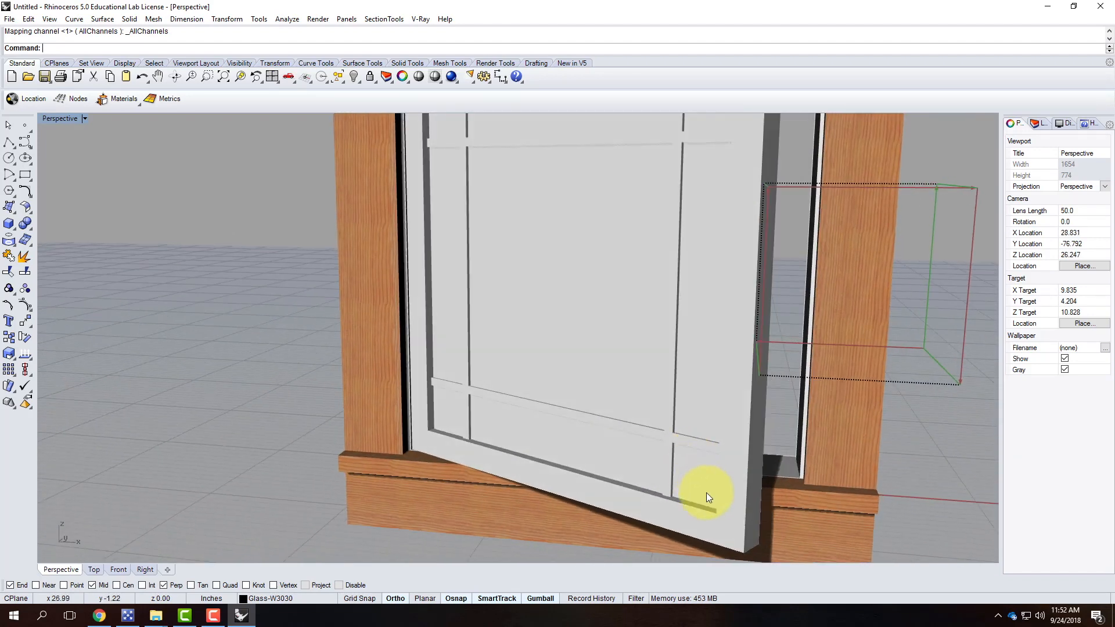
pyautogui.click(684, 522)
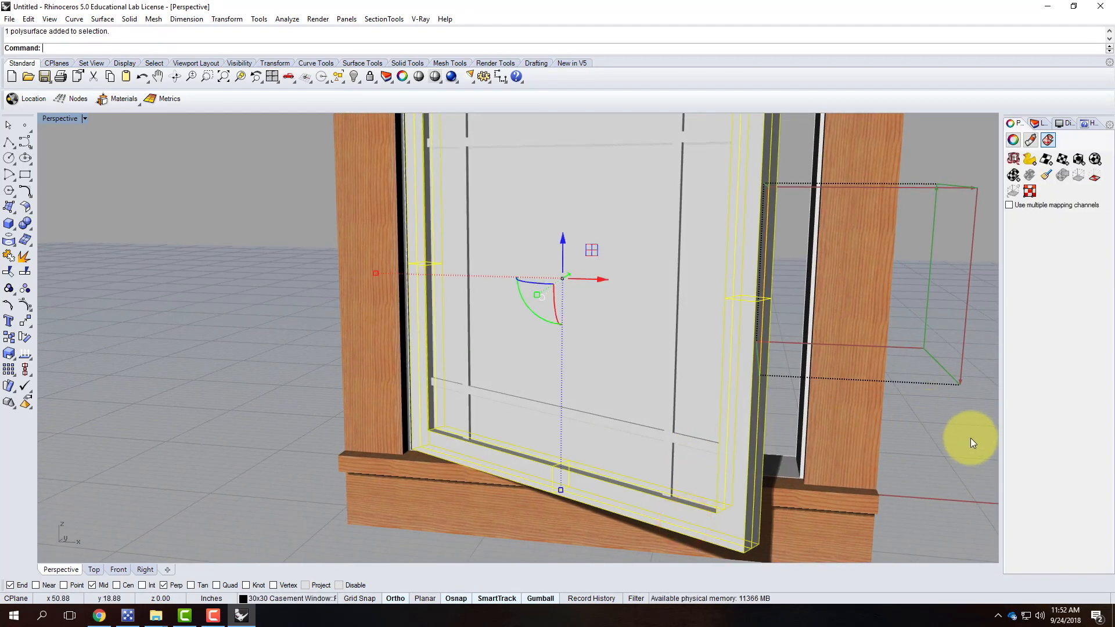
pyautogui.click(945, 441)
pyautogui.click(794, 467)
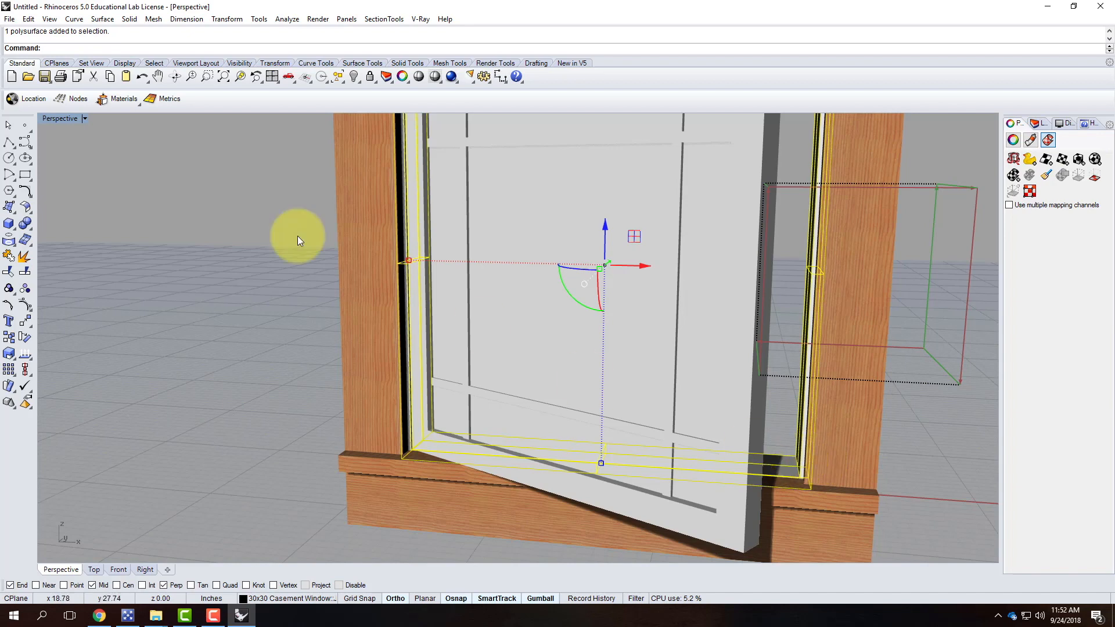
pyautogui.click(415, 19)
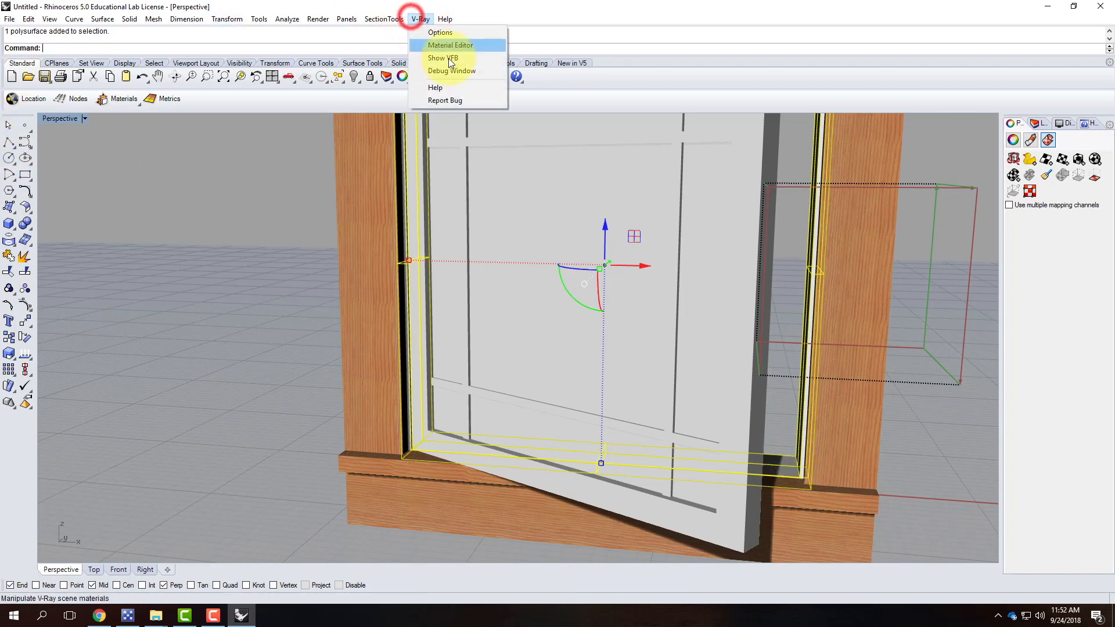
pyautogui.click(447, 43)
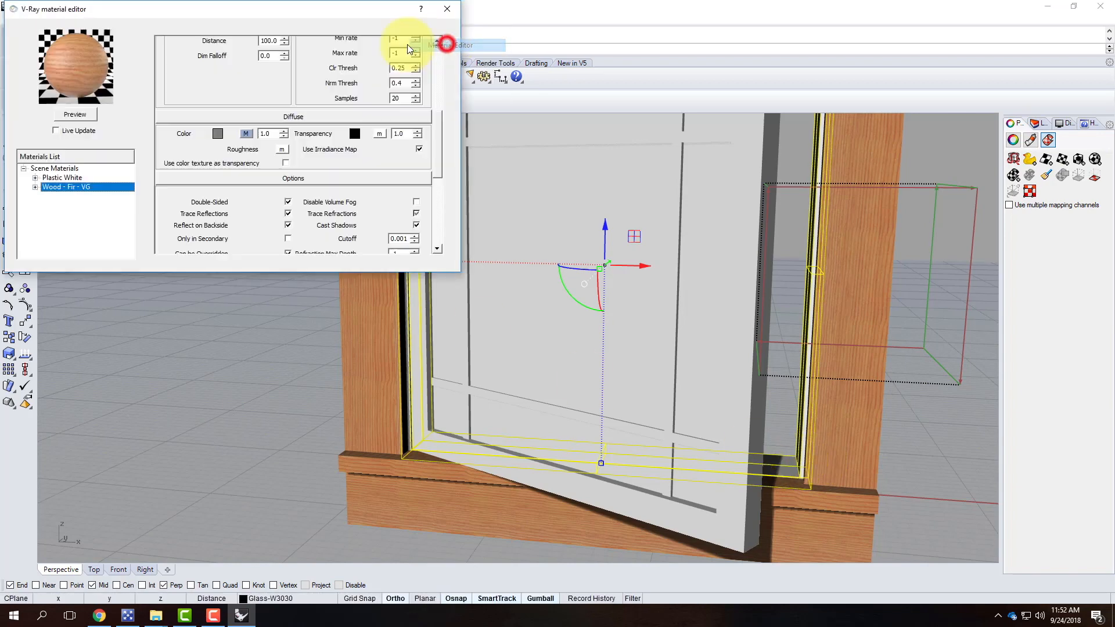
pyautogui.click(60, 179)
pyautogui.rightClick(61, 179)
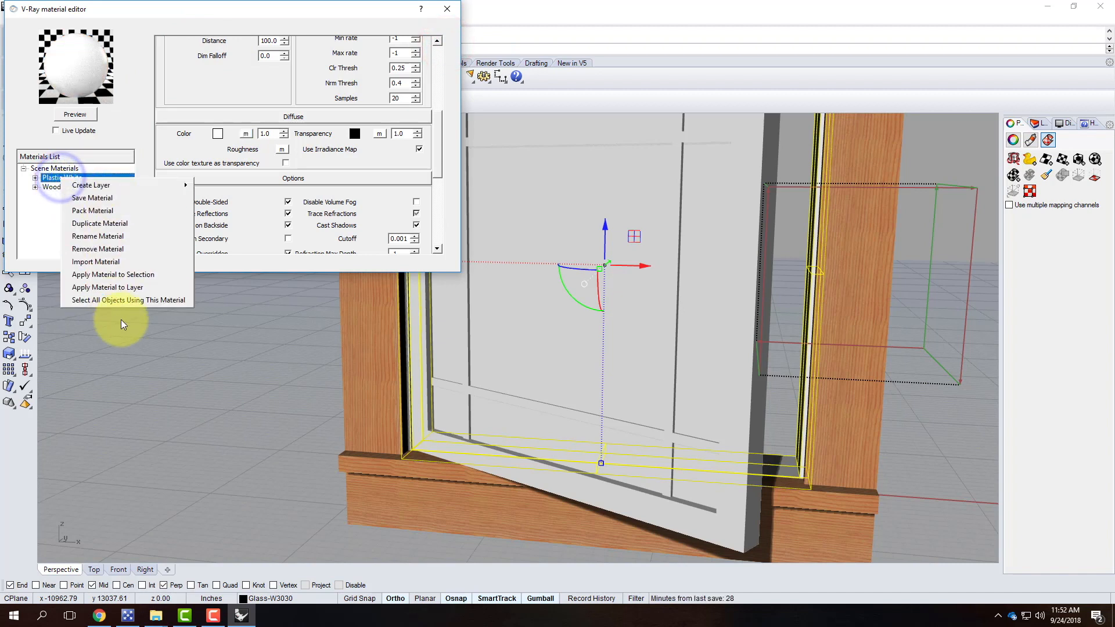
pyautogui.click(122, 287)
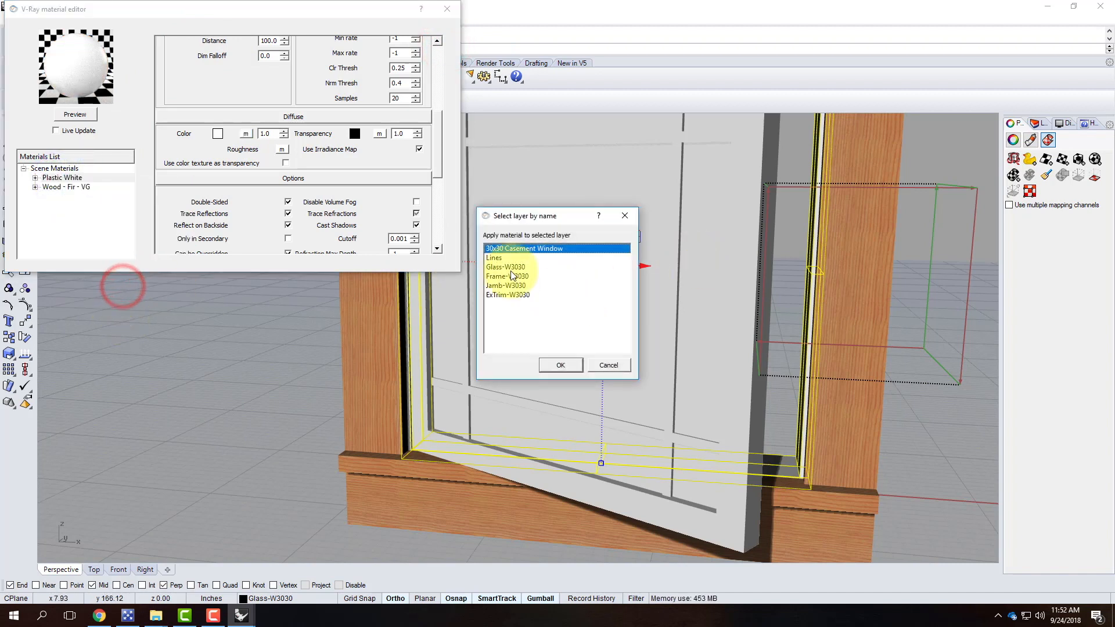
pyautogui.click(501, 285)
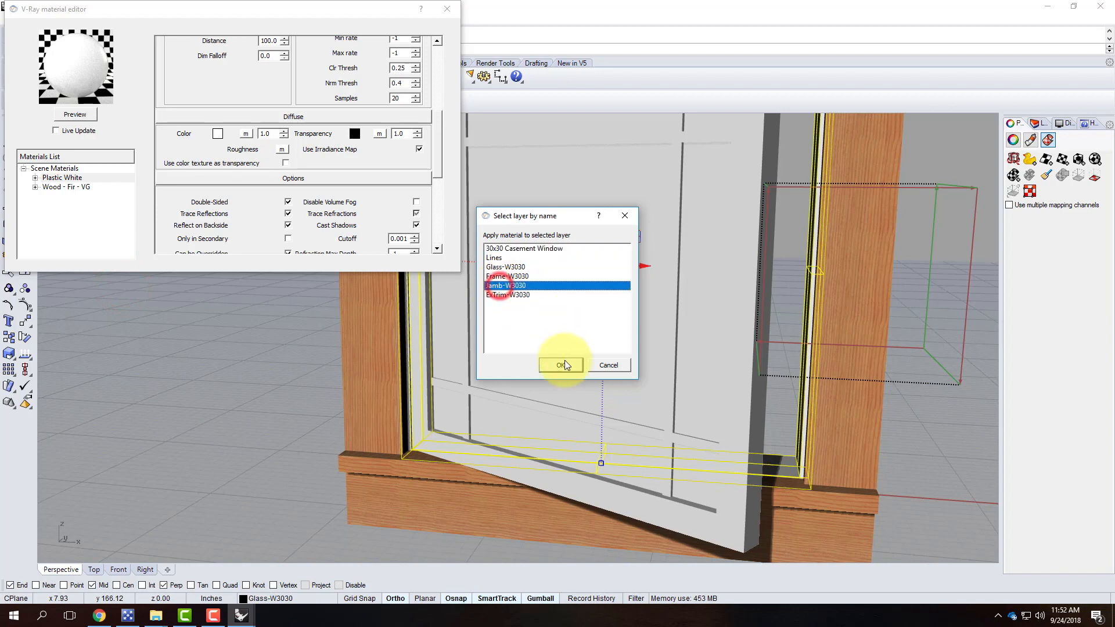
pyautogui.click(561, 365)
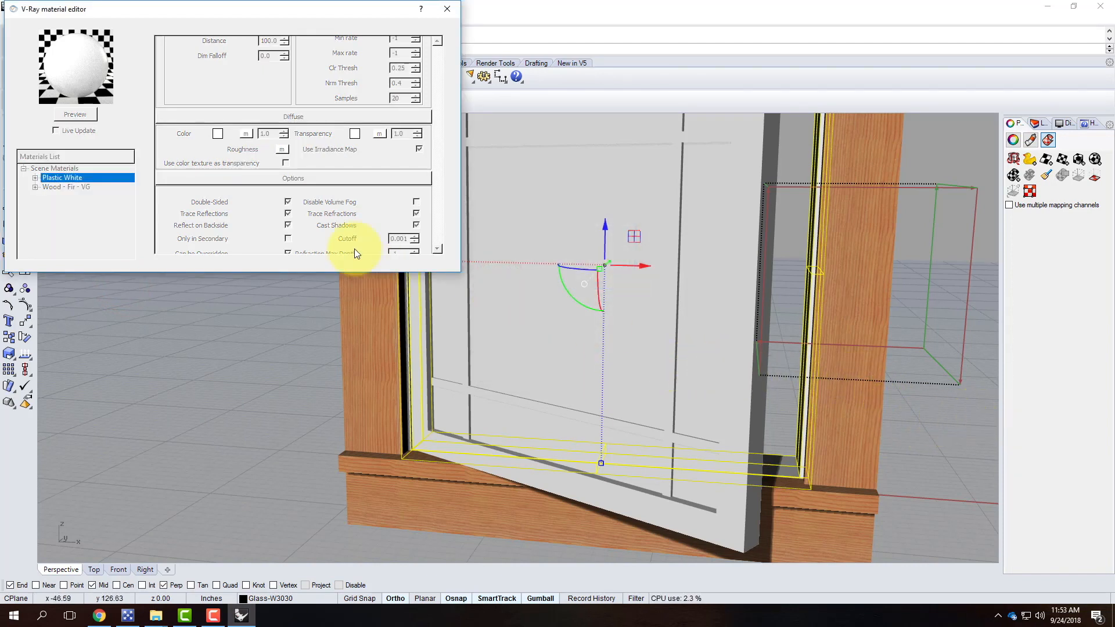
# Load the Basic Glass material from the Glass folder of V-Ray Materials into the scene materials.
pyautogui.click(55, 169)
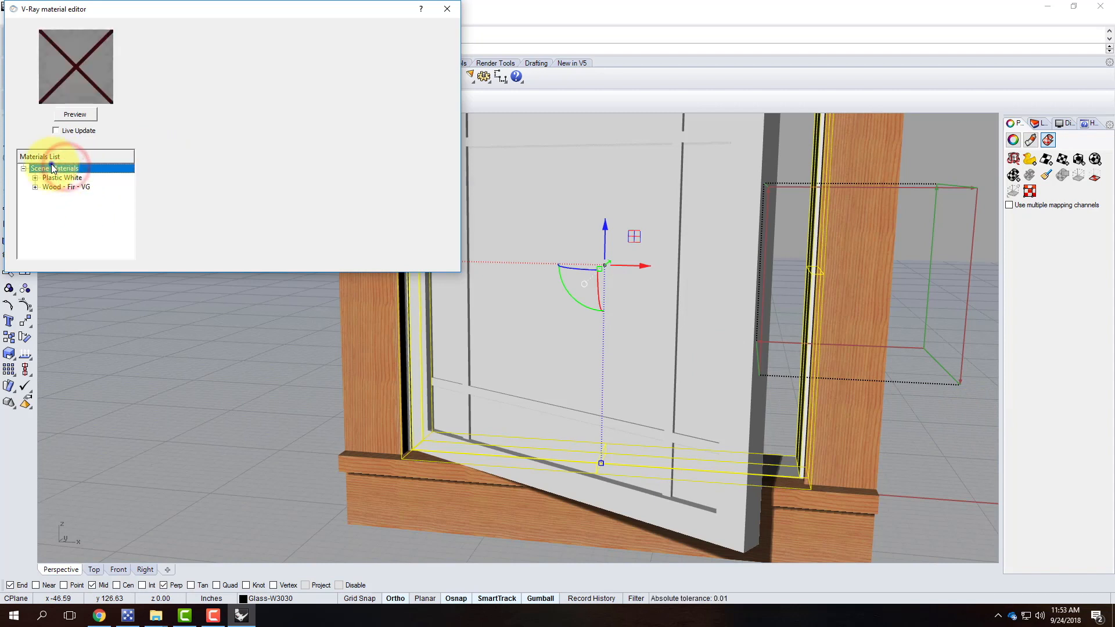
pyautogui.rightClick(56, 168)
pyautogui.moveTo(80, 173)
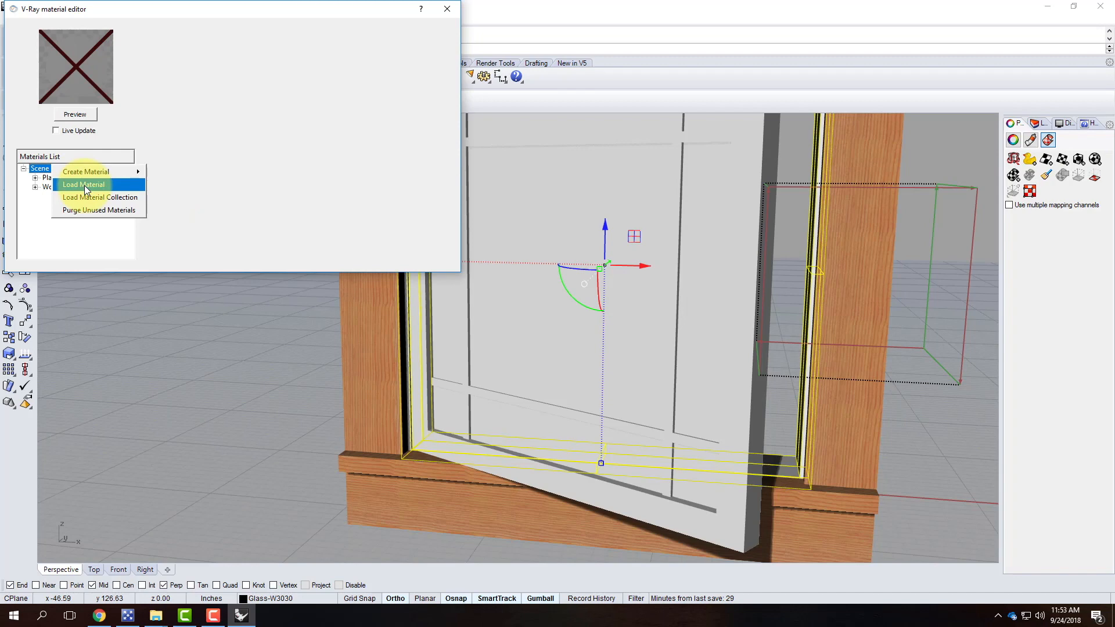
pyautogui.click(86, 186)
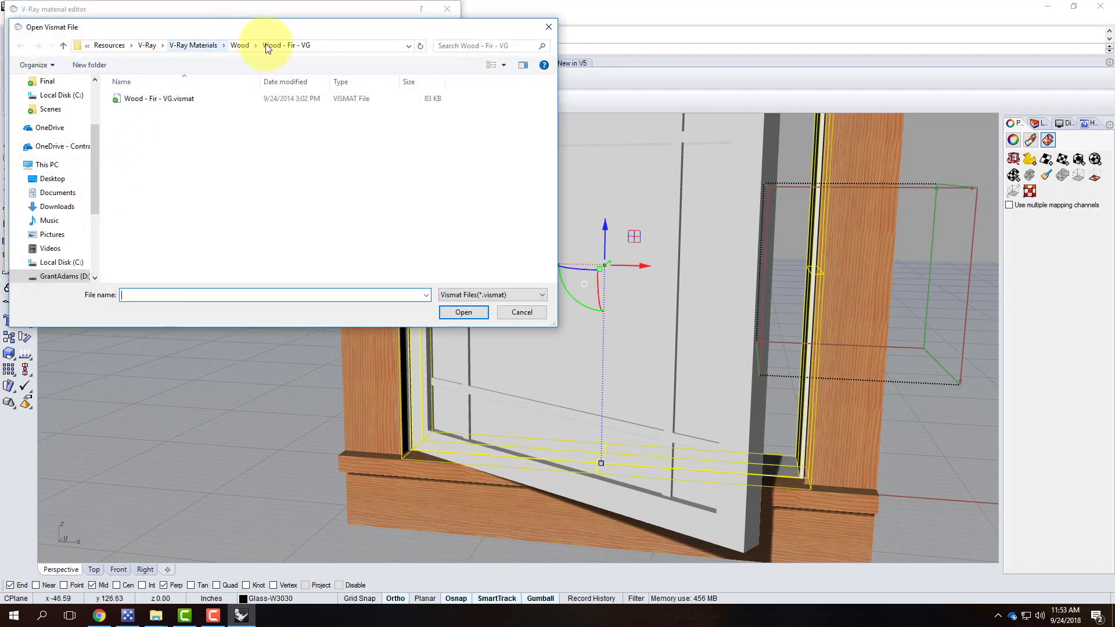
pyautogui.click(197, 44)
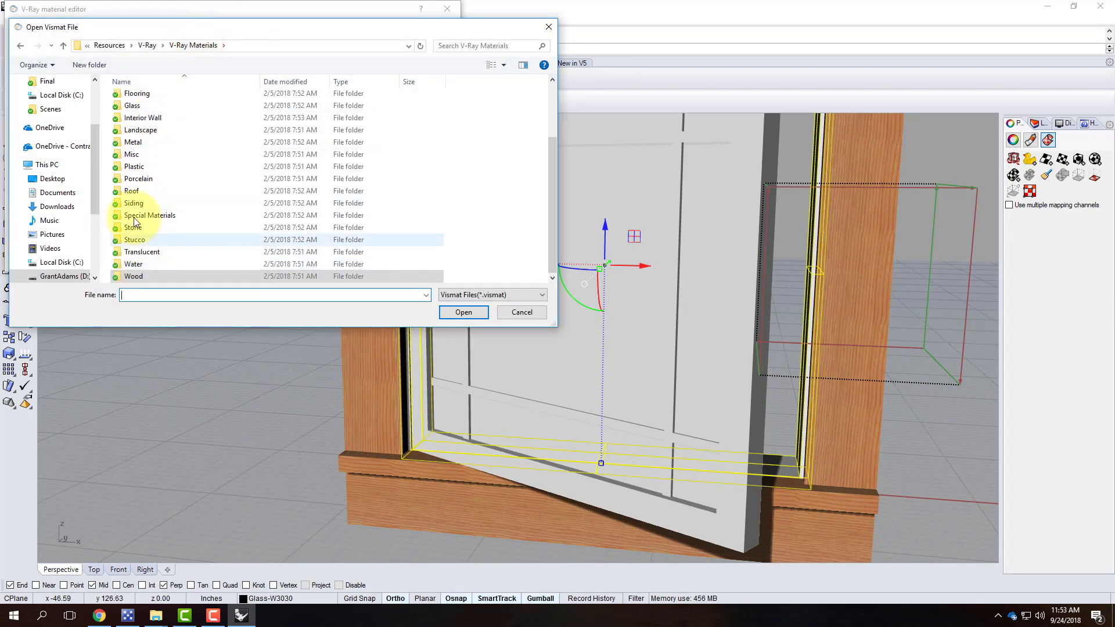
pyautogui.doubleClick(131, 106)
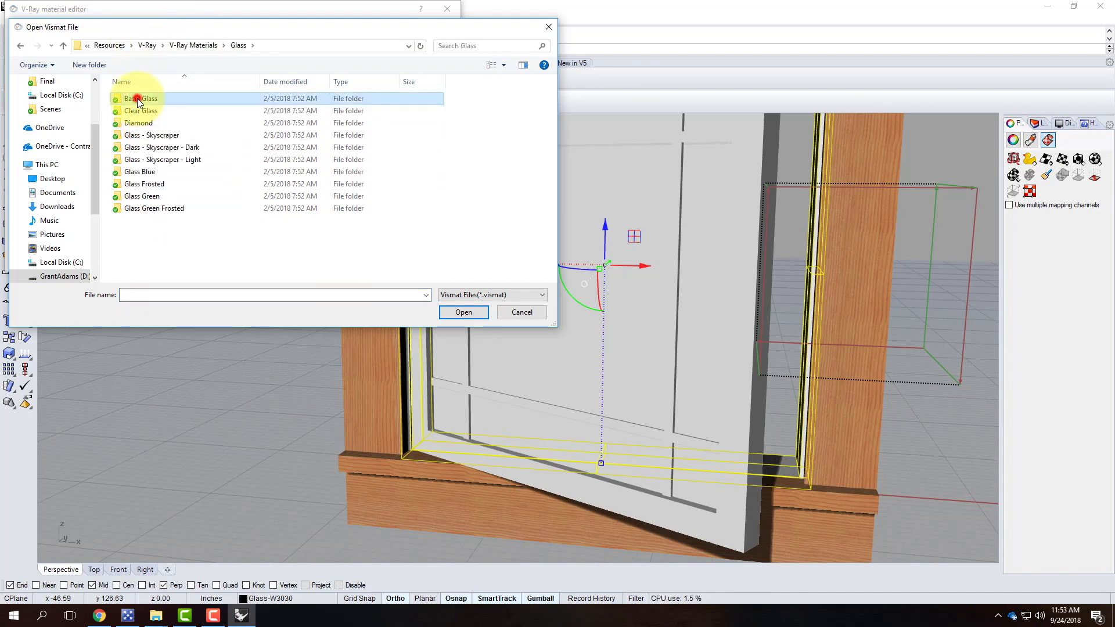
pyautogui.doubleClick(139, 100)
pyautogui.doubleClick(149, 100)
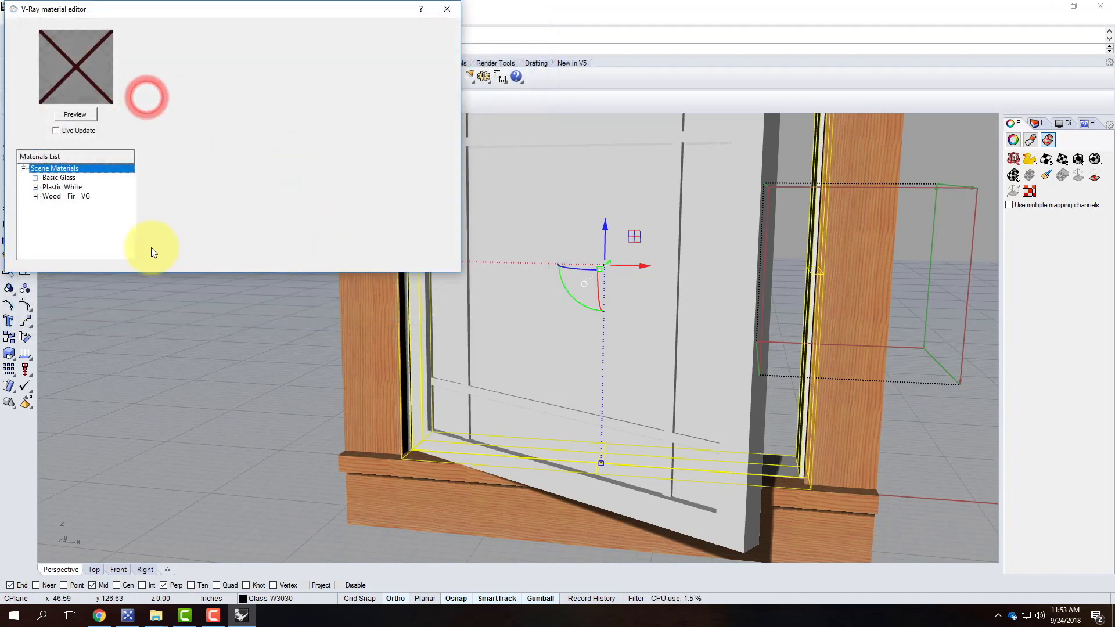
# Apply the Basic Glass V-Ray material to the Glass-W3030 layer and close the material editor.
pyautogui.click(69, 180)
pyautogui.rightClick(67, 177)
pyautogui.click(68, 177)
pyautogui.rightClick(67, 177)
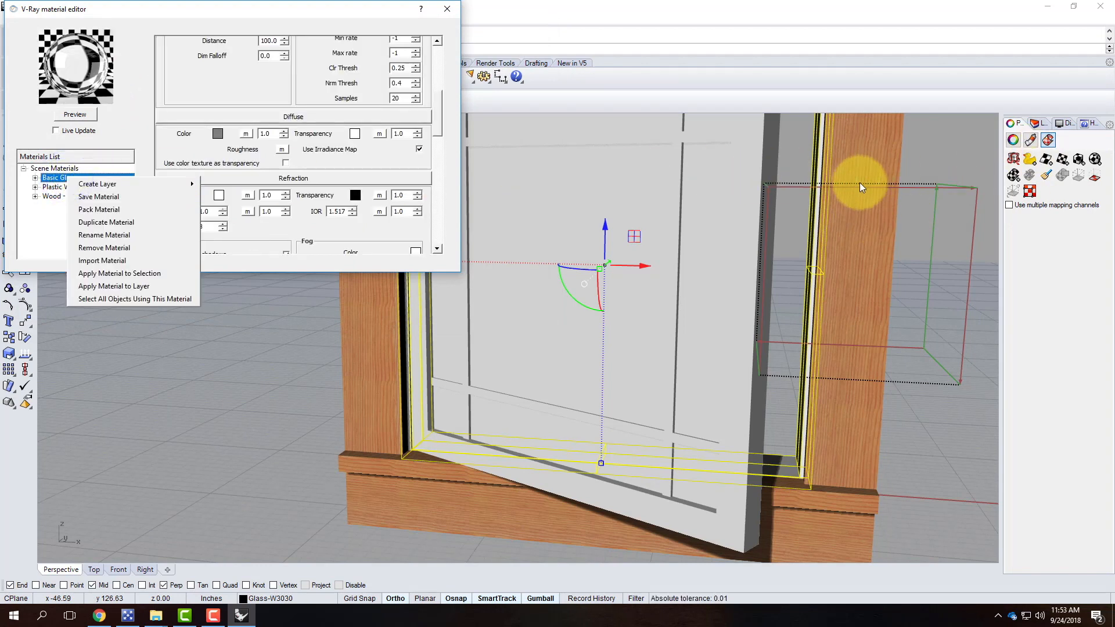
pyautogui.click(112, 290)
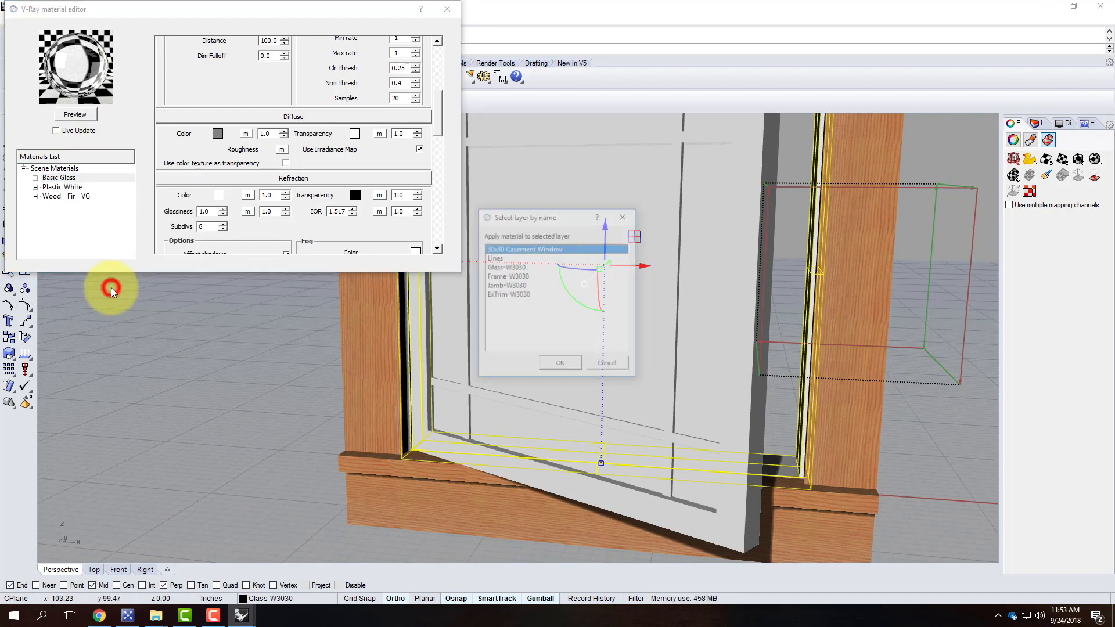
pyautogui.click(490, 266)
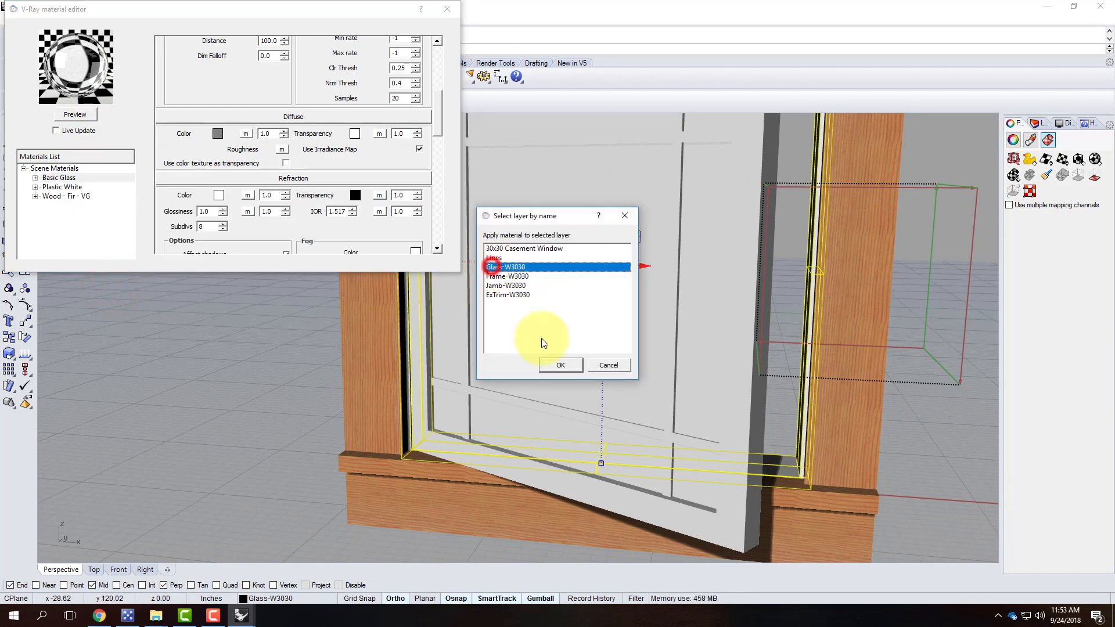
pyautogui.click(559, 364)
pyautogui.click(450, 10)
# Hide the box texture mapping widget that is still displayed around the exterior side trim.
pyautogui.click(277, 315)
pyautogui.scroll(-8, 456, 275)
pyautogui.moveTo(619, 329); pyautogui.dragTo(595, 320, button='right')
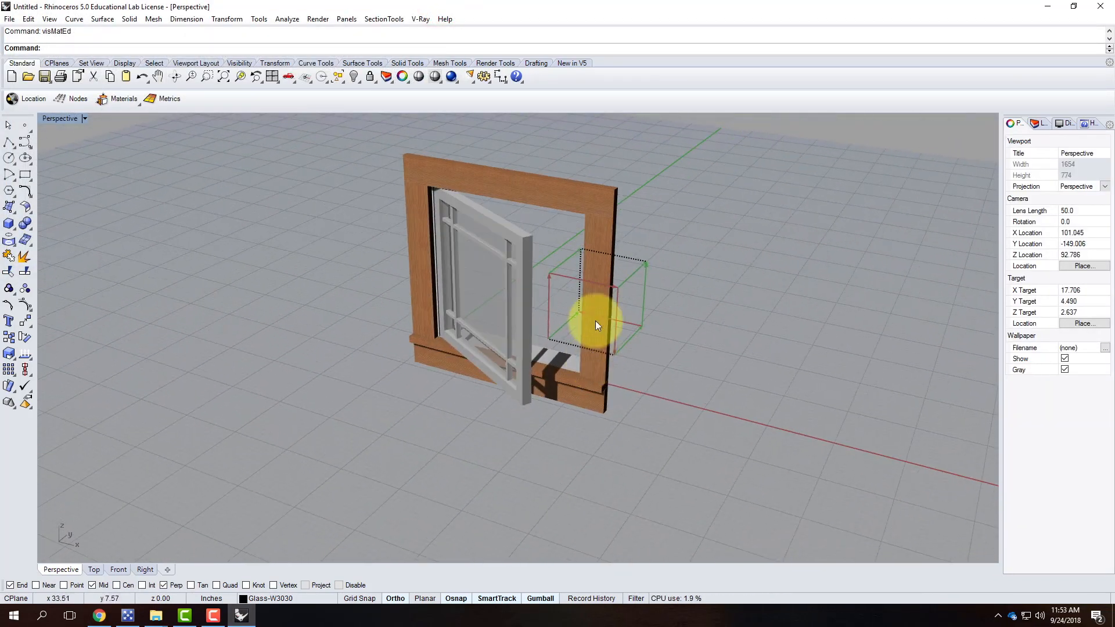
pyautogui.click(564, 182)
pyautogui.click(1076, 177)
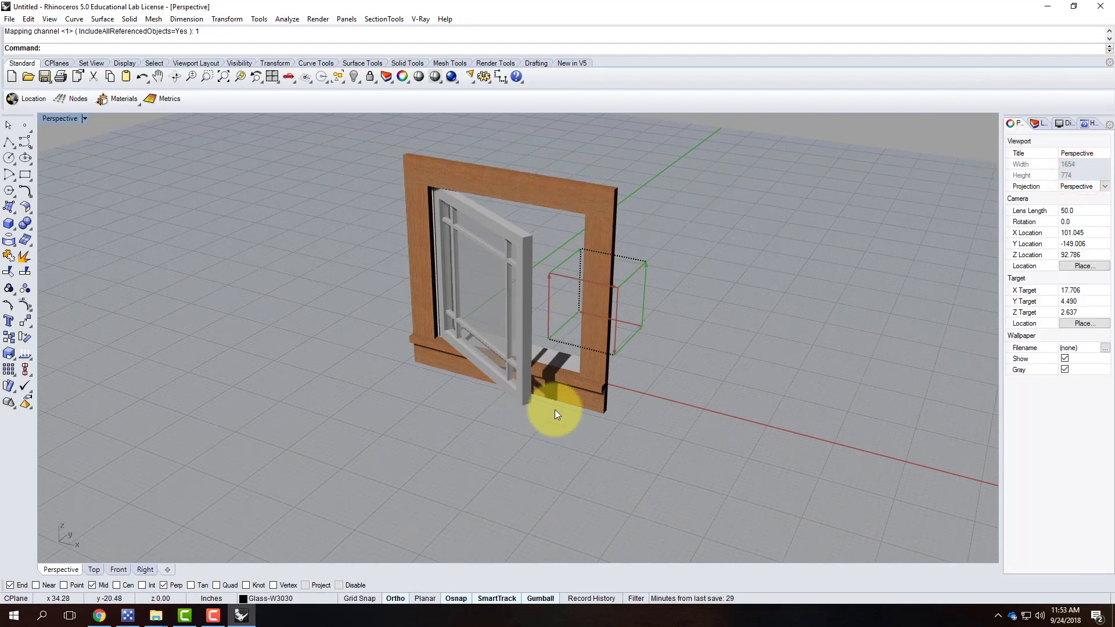
pyautogui.click(564, 374)
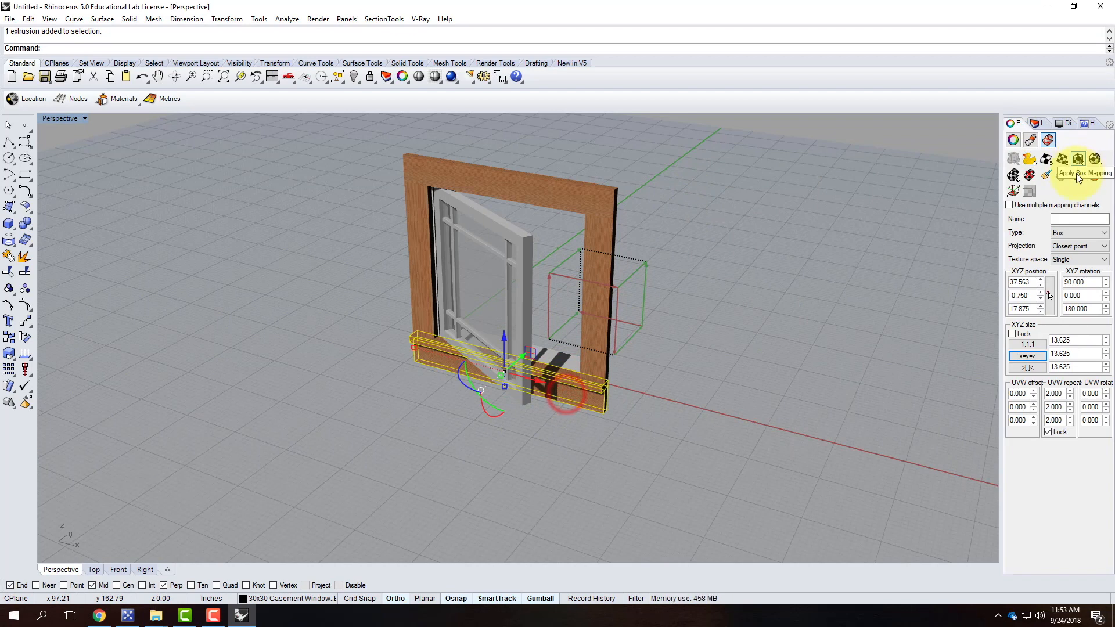
pyautogui.click(1095, 176)
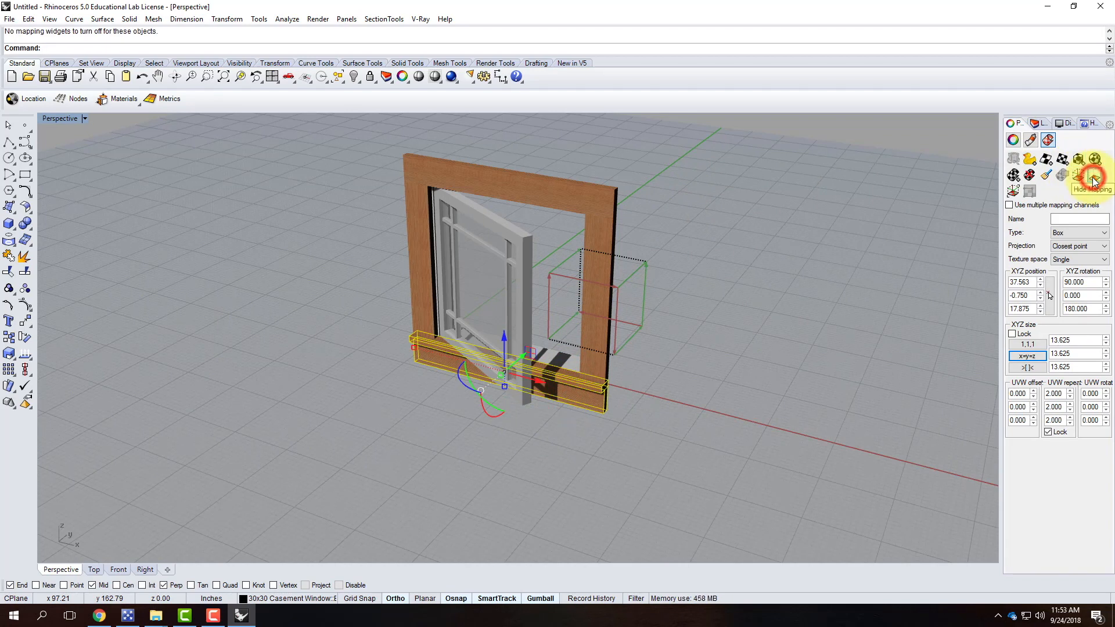
pyautogui.click(848, 297)
pyautogui.click(601, 232)
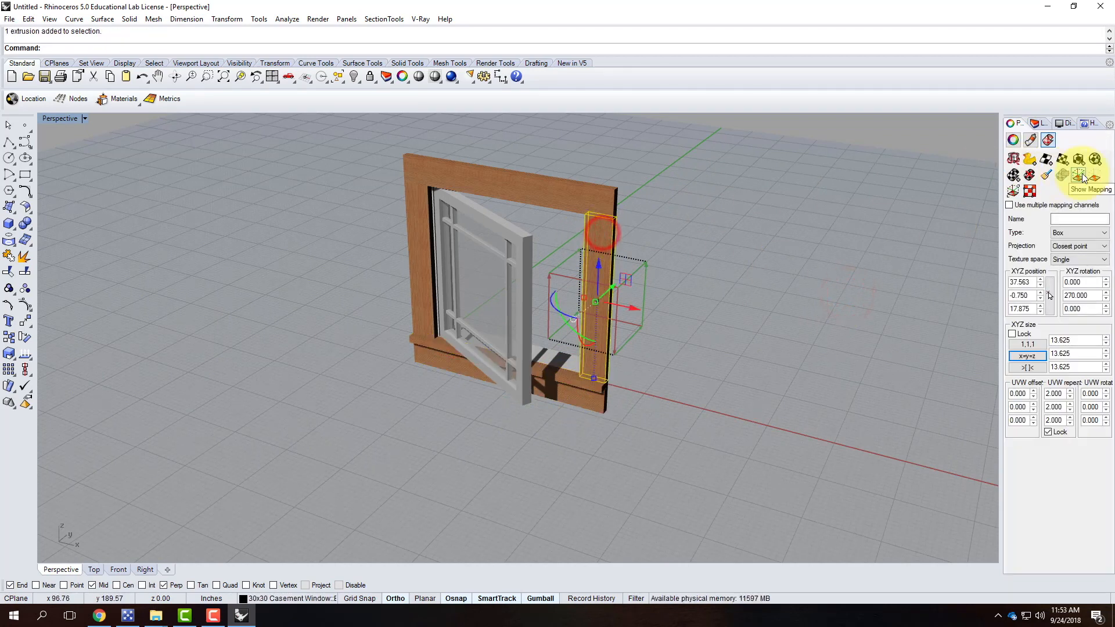
pyautogui.click(419, 227)
pyautogui.click(1095, 178)
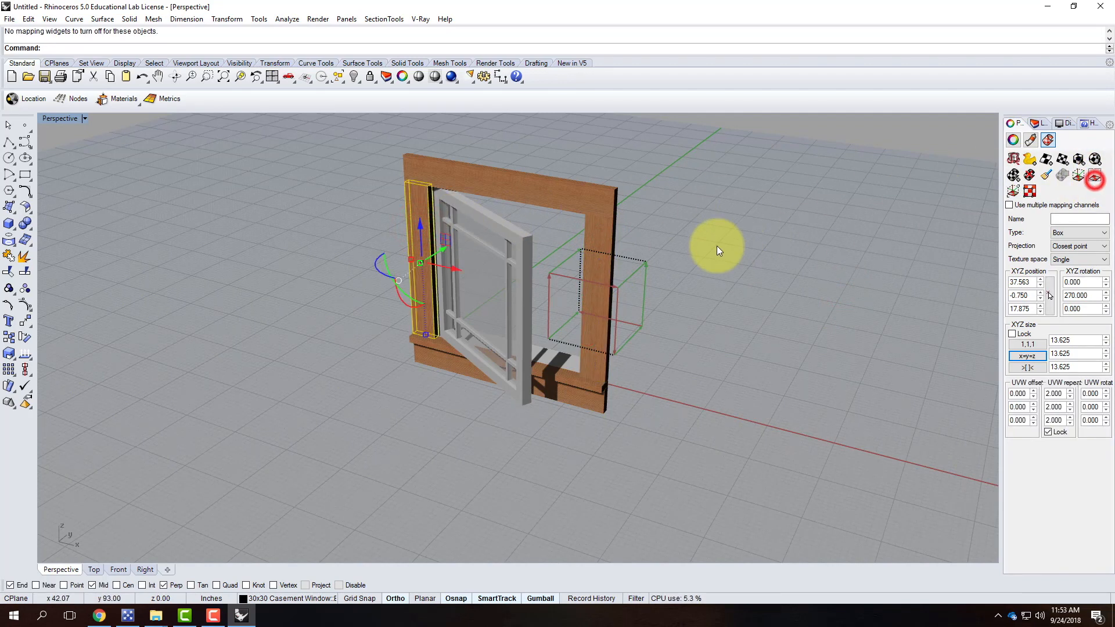
pyautogui.click(638, 265)
pyautogui.click(1097, 178)
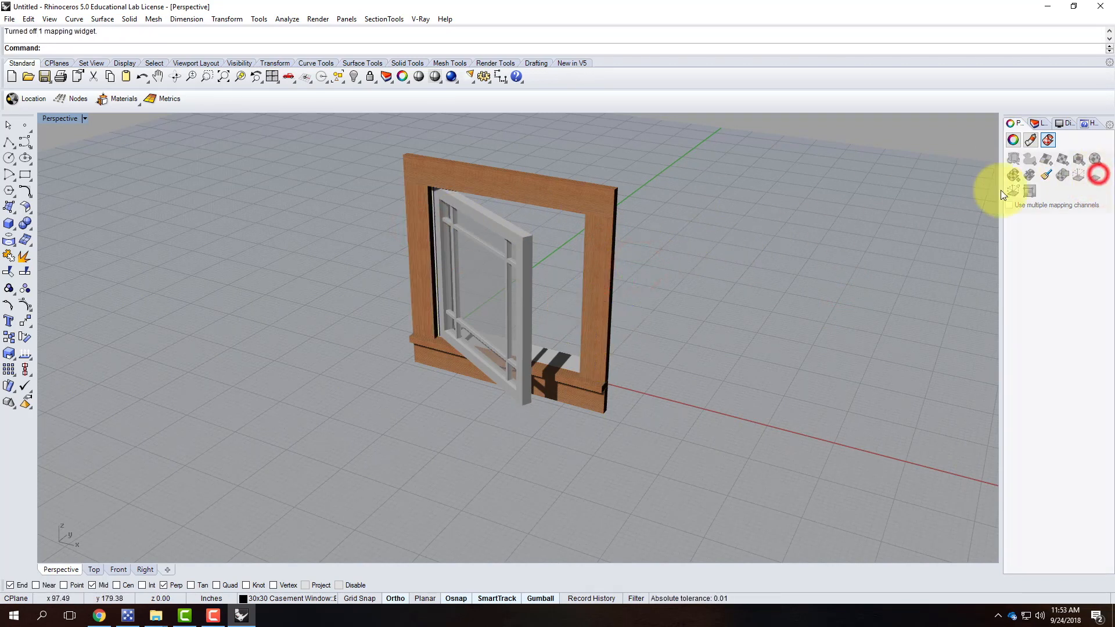
# Delete the Lines layer together with the objects on it.
pyautogui.click(802, 273)
pyautogui.scroll(5, 714, 249)
pyautogui.scroll(-5, 668, 261)
pyautogui.moveTo(660, 286); pyautogui.dragTo(729, 256, button='right')
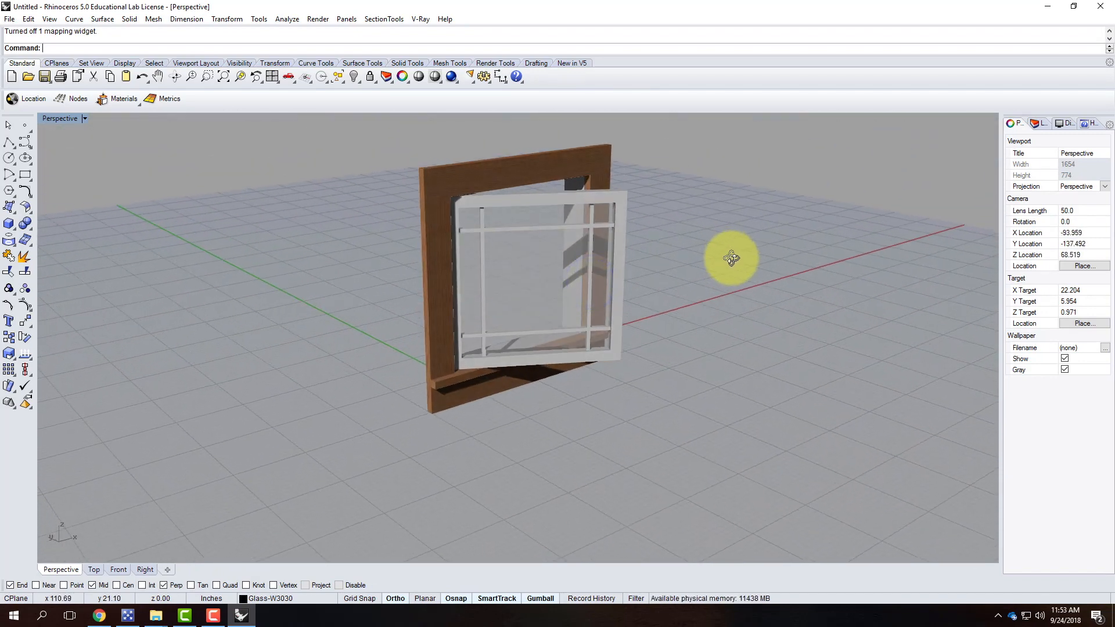
pyautogui.click(1038, 124)
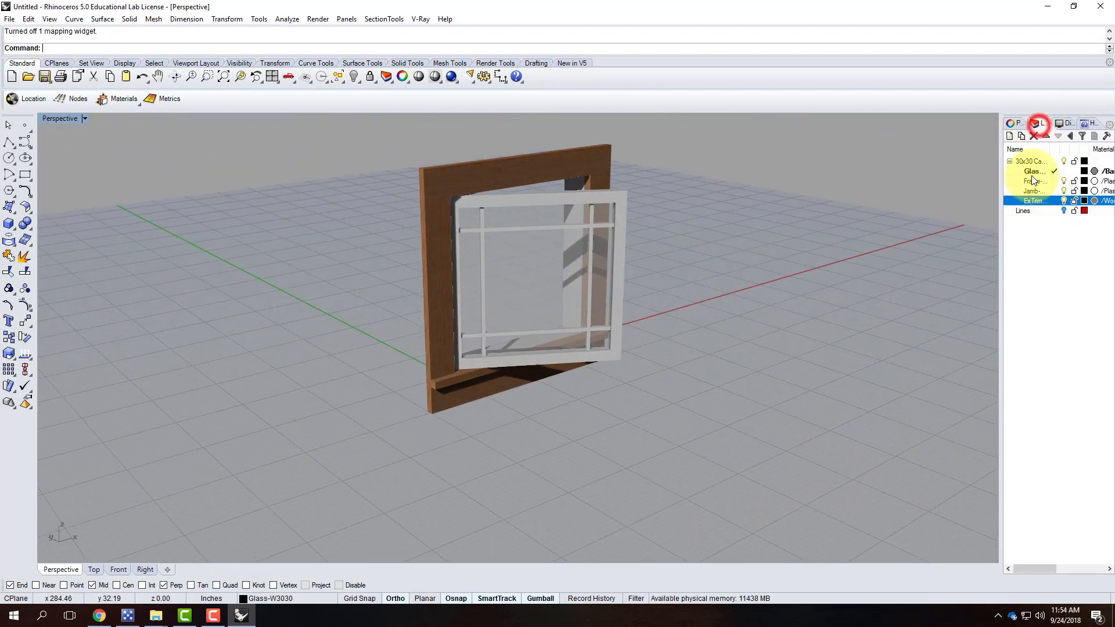
pyautogui.click(1021, 211)
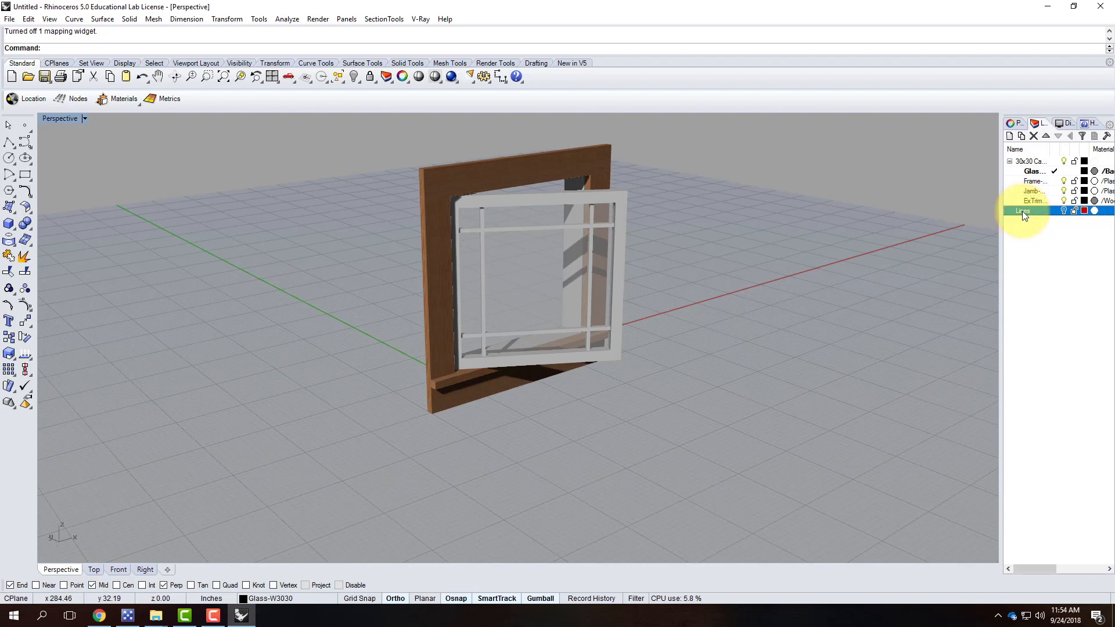
pyautogui.click(1033, 136)
pyautogui.click(538, 335)
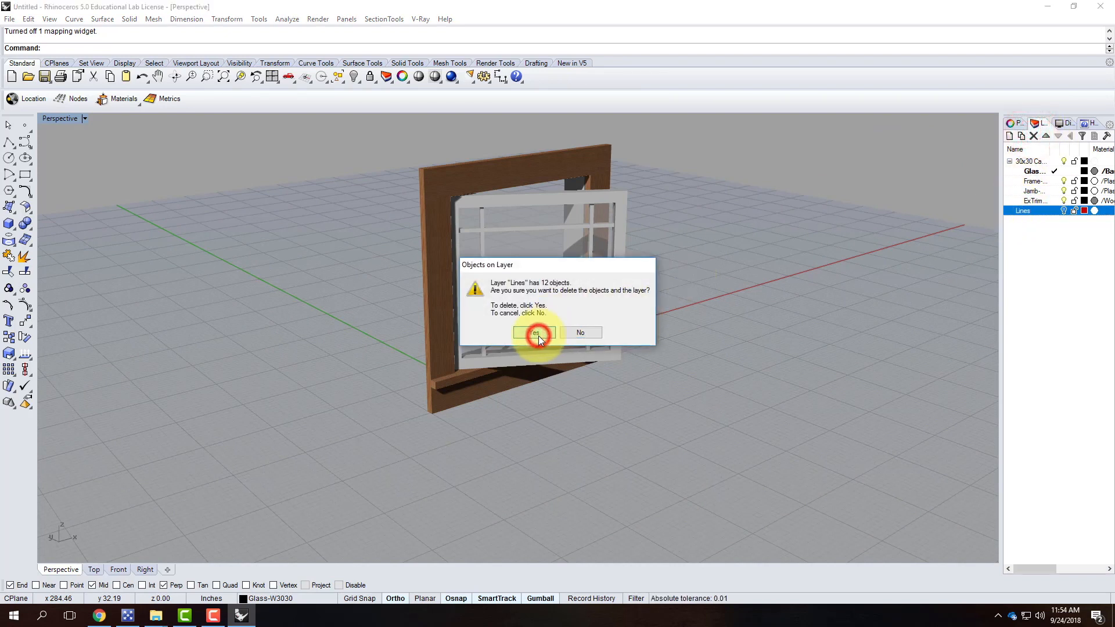
# Start saving the model and browse to the Windows folder under Resources, Rhino, Rhino Blocks on the OneDrive.
pyautogui.moveTo(758, 276); pyautogui.dragTo(676, 261, button='right')
pyautogui.click(8, 19)
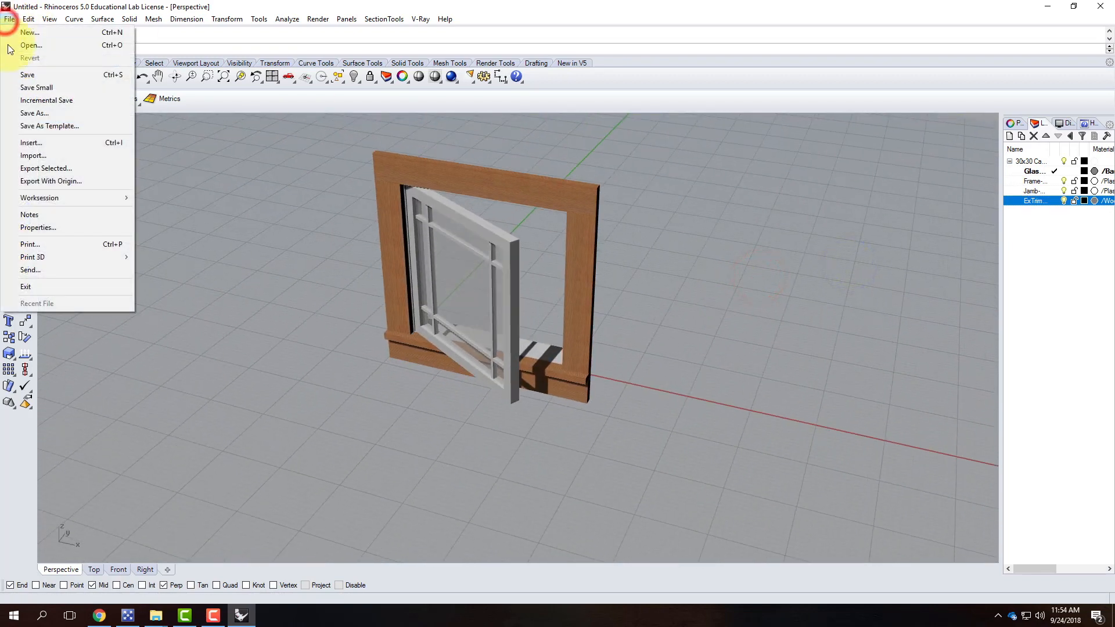
pyautogui.click(14, 78)
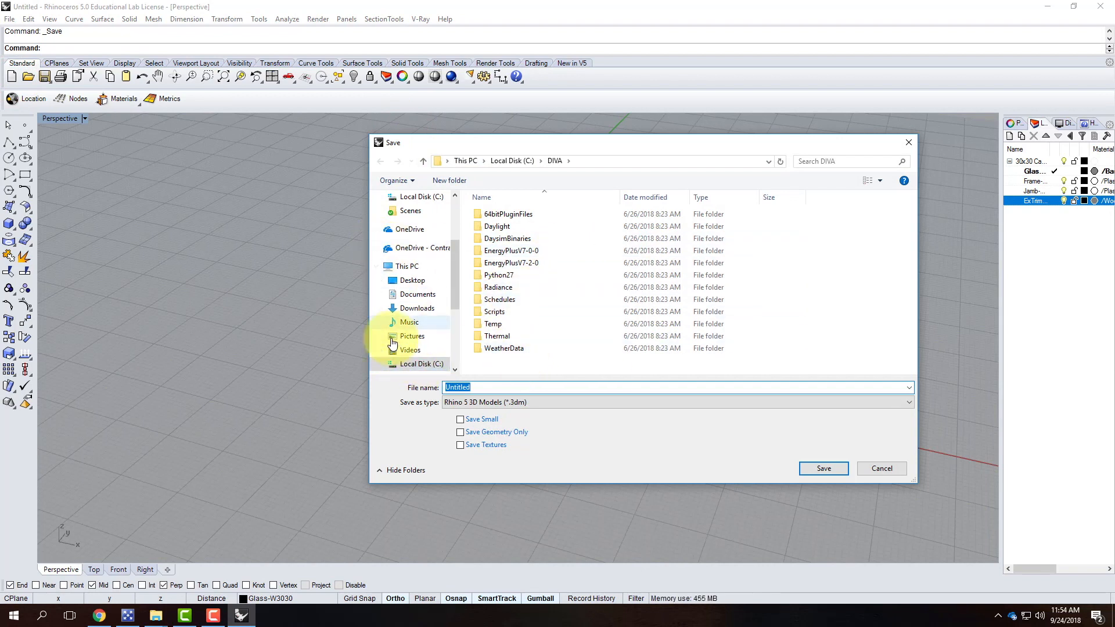
pyautogui.scroll(-3, 413, 331)
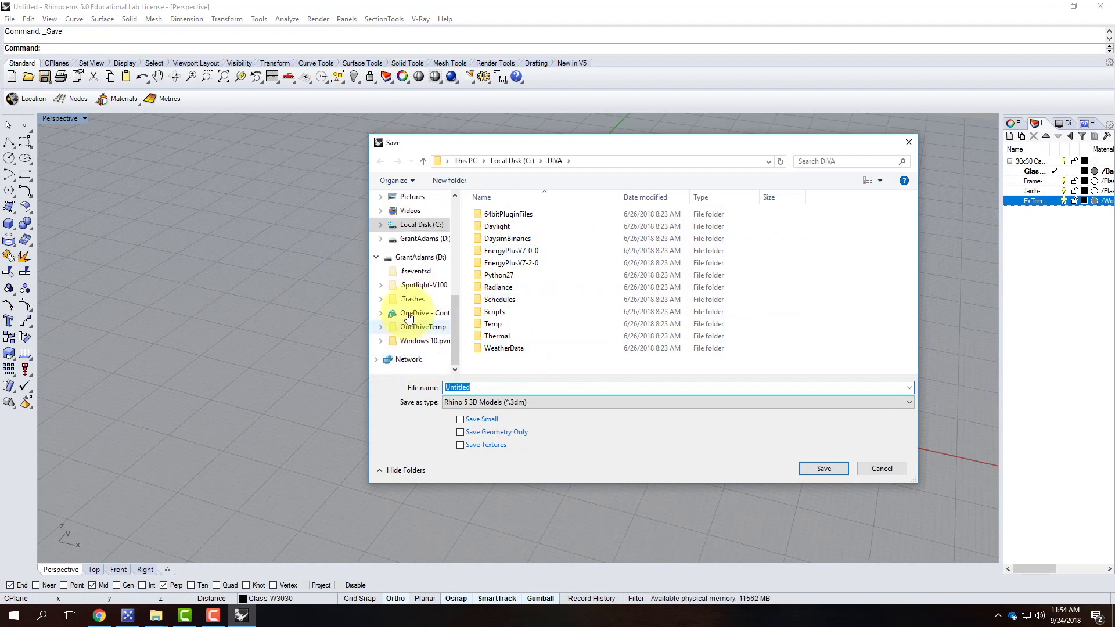
pyautogui.click(410, 312)
pyautogui.doubleClick(504, 288)
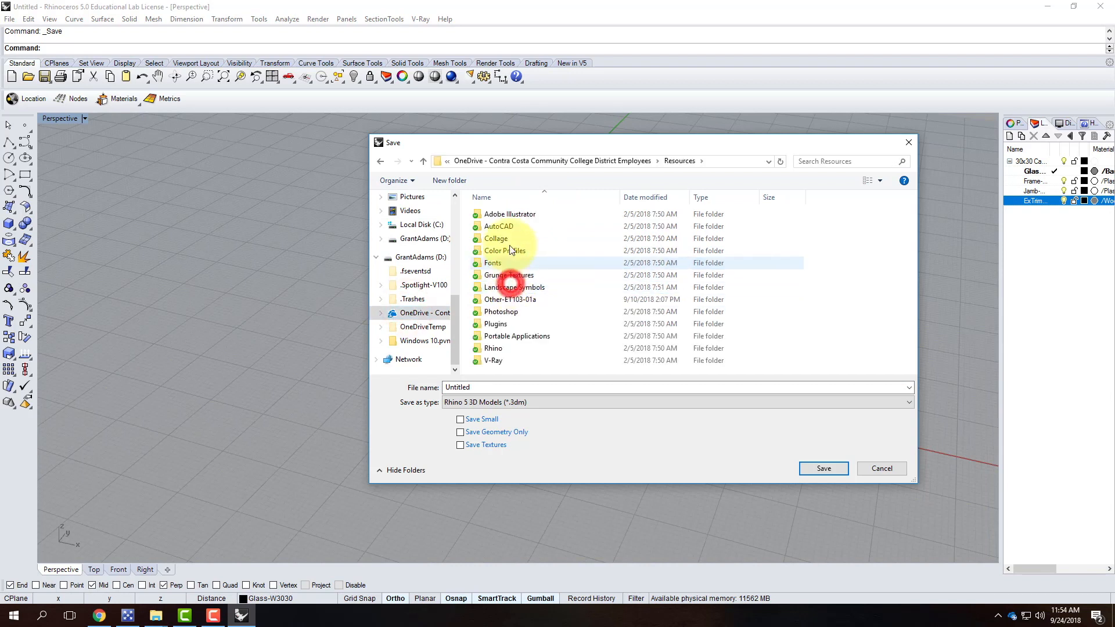
pyautogui.doubleClick(495, 348)
pyautogui.doubleClick(513, 215)
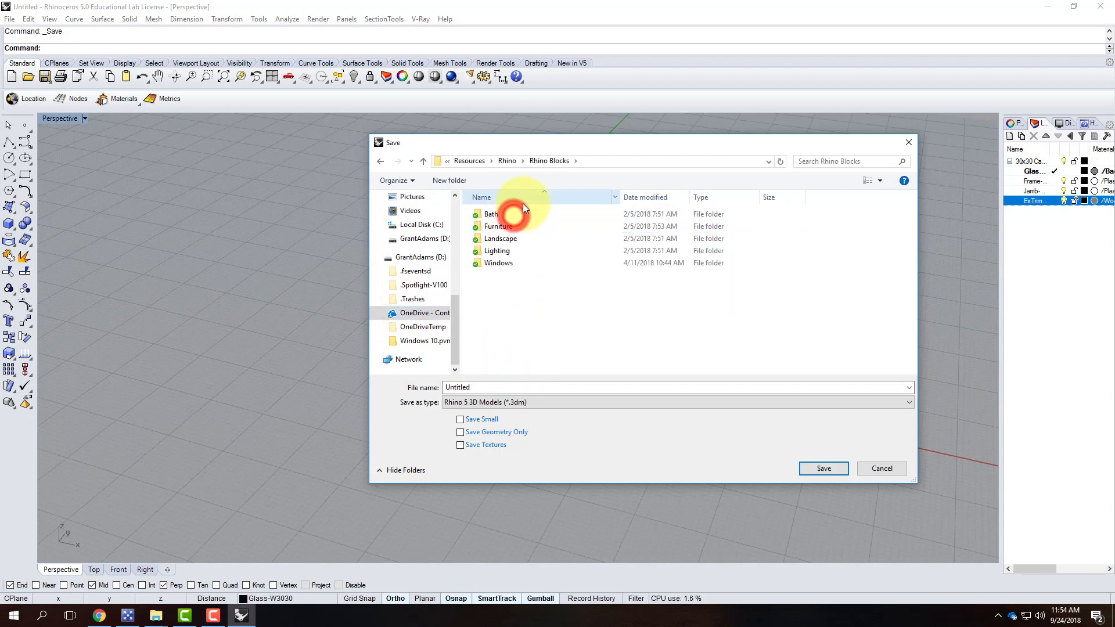
pyautogui.doubleClick(505, 264)
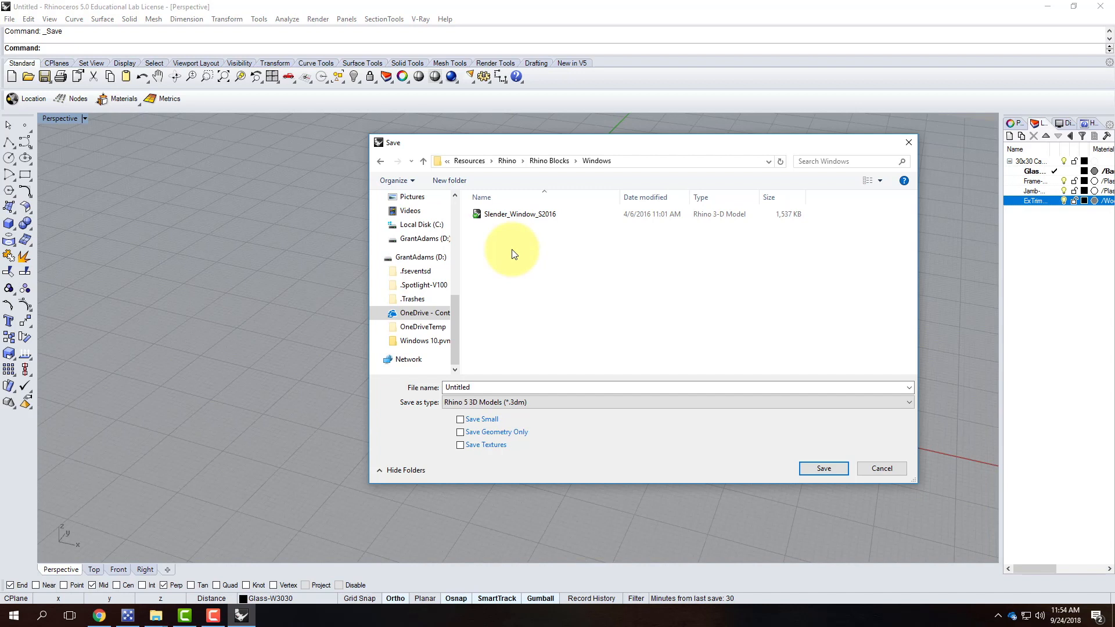
# Save the model as Andersen-W3030-Casement in the Rhino 5 3D Models format.
pyautogui.doubleClick(467, 387)
pyautogui.write('Andersen-W3030-Casement')
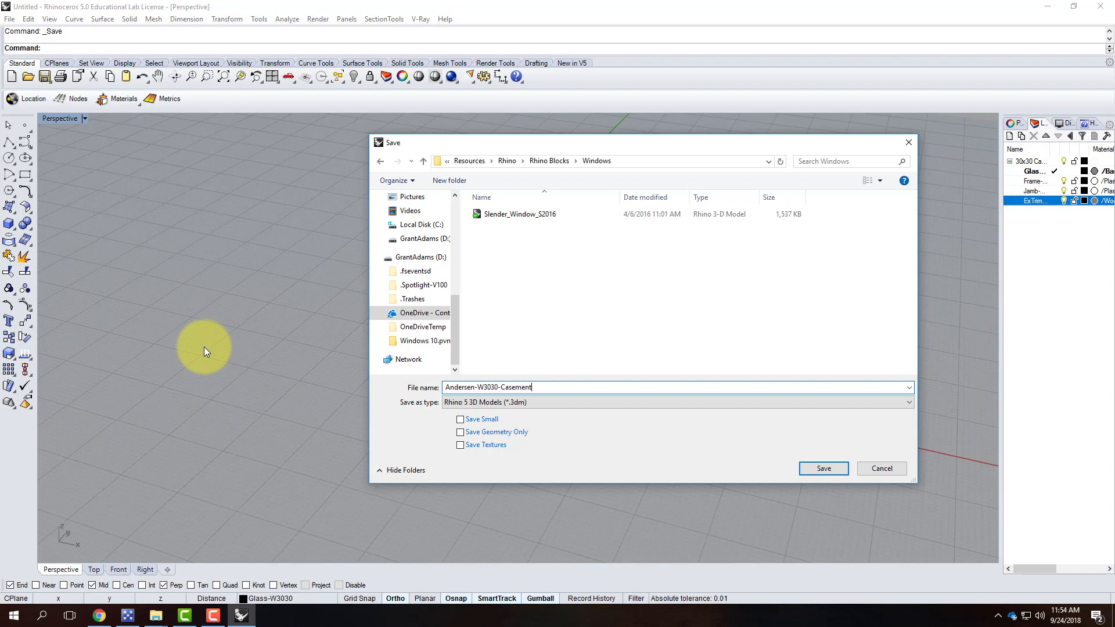
pyautogui.click(824, 468)
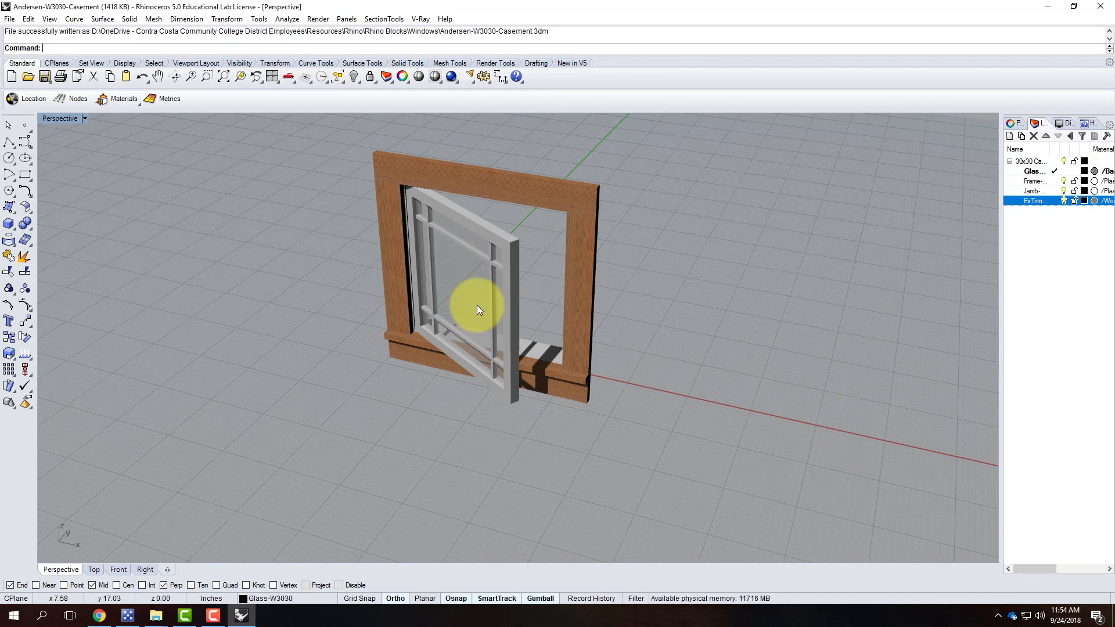
# Switch to Chrome and open Exercise 208 from the Fall 2018 exercises of Digital Tools For Architects (Archi 136).
pyautogui.click(100, 615)
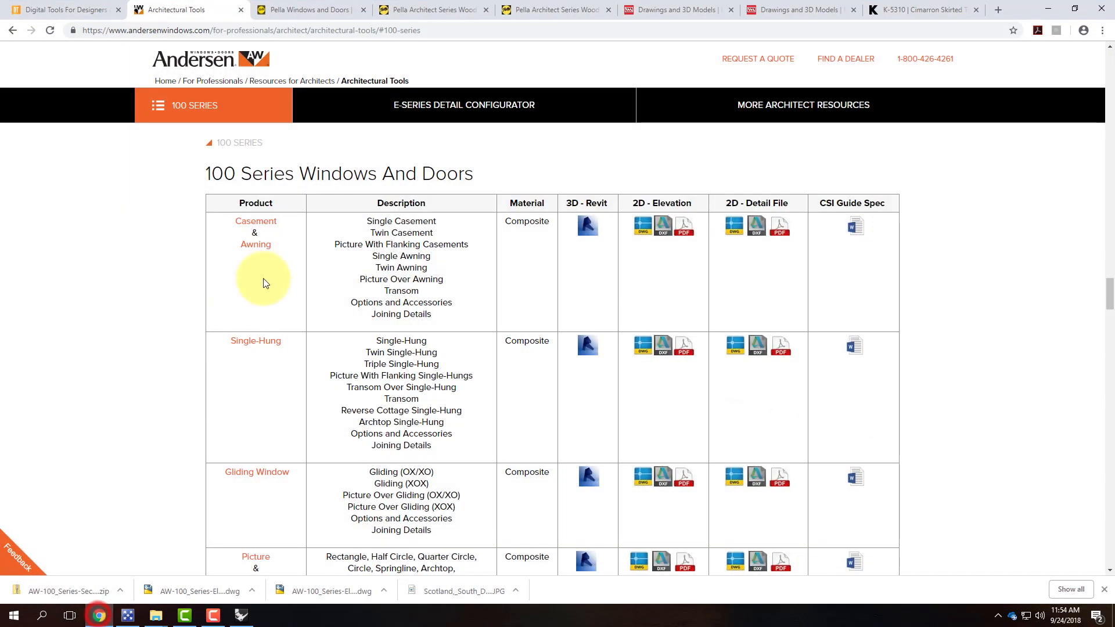
pyautogui.click(17, 9)
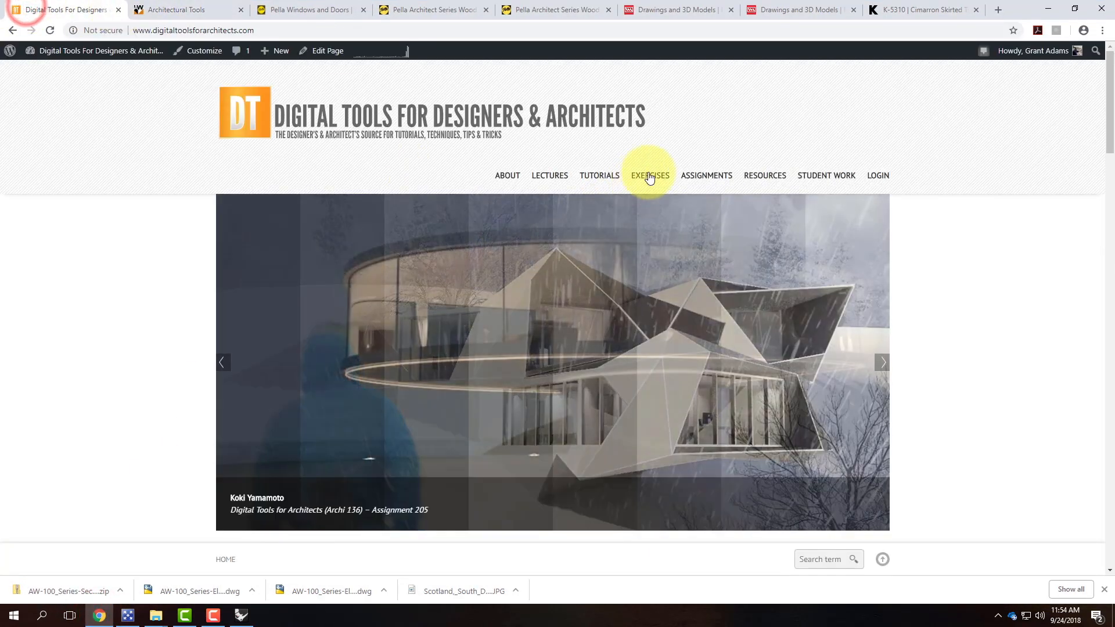
pyautogui.moveTo(650, 175)
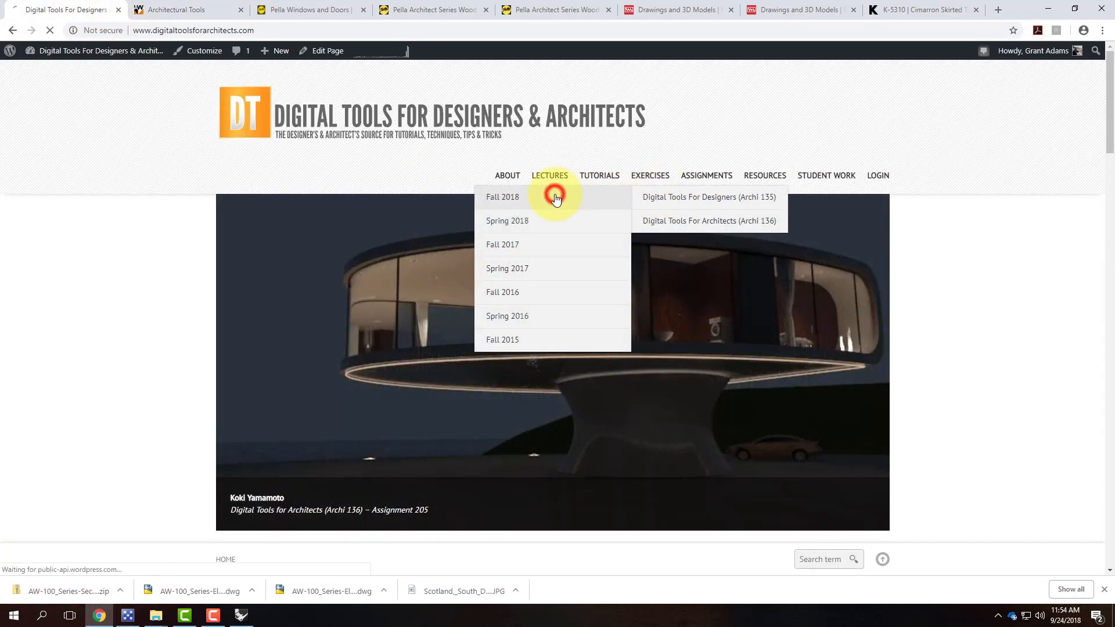
pyautogui.click(556, 197)
pyautogui.moveTo(650, 180)
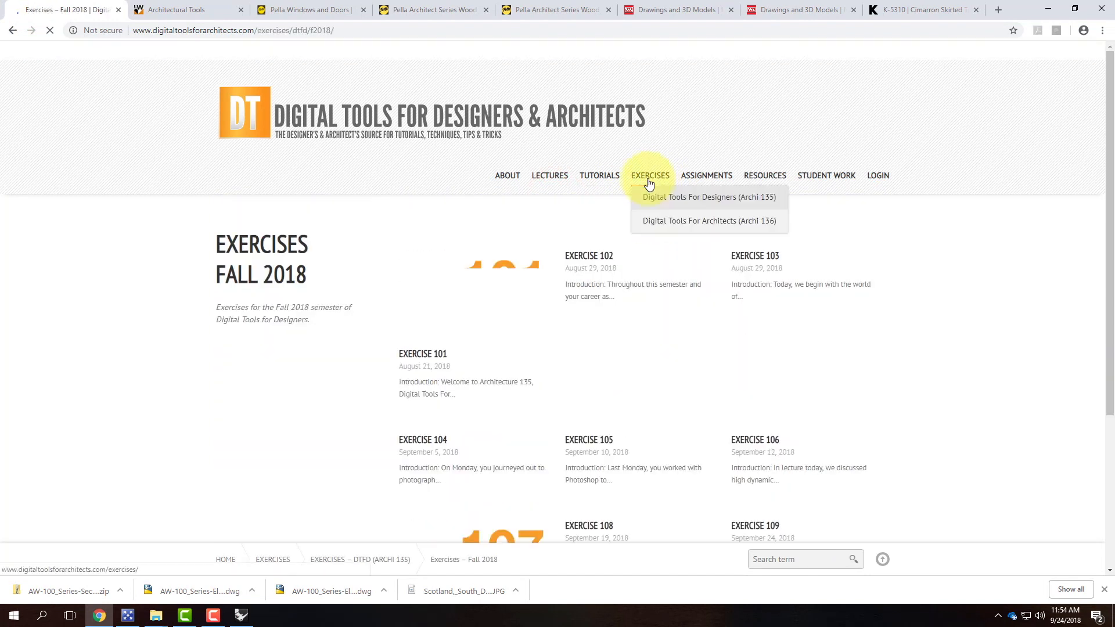
pyautogui.moveTo(633, 222)
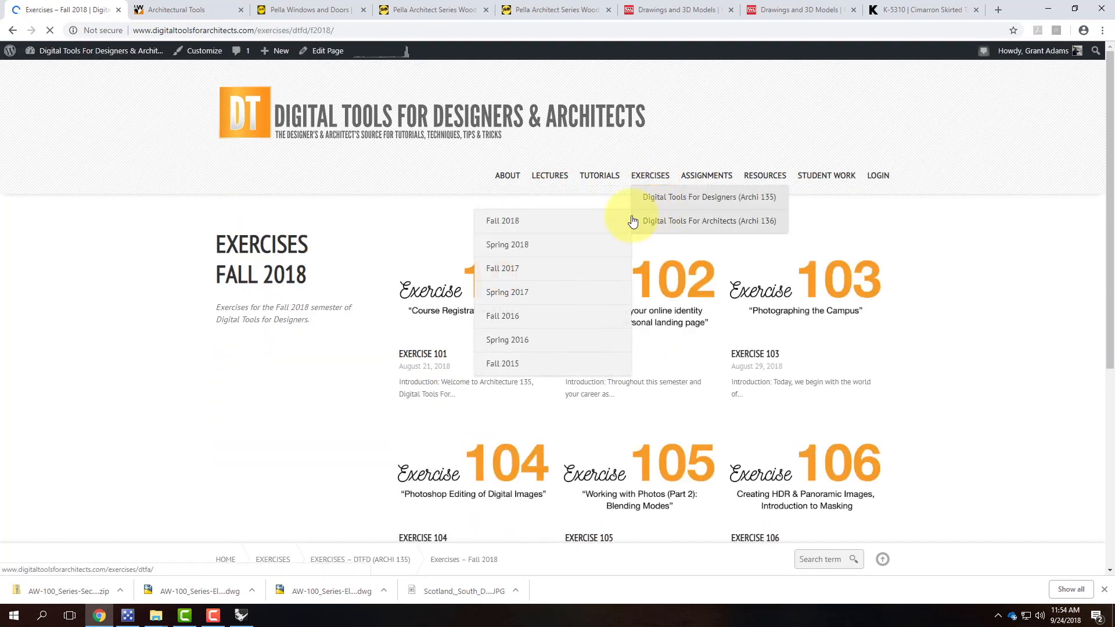
pyautogui.click(584, 221)
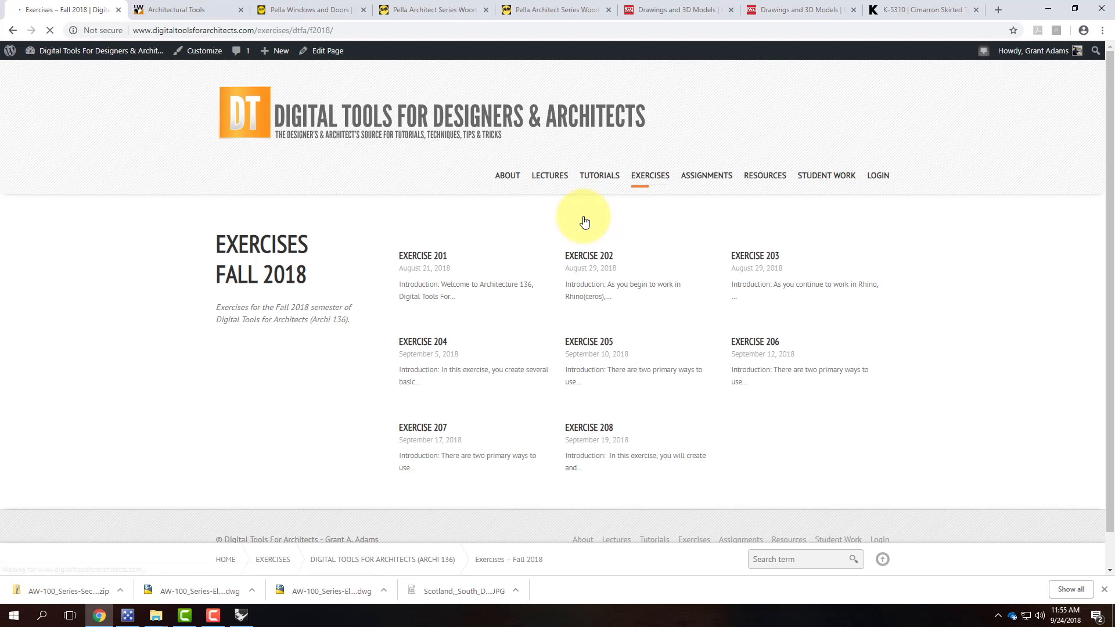
pyautogui.scroll(-6, 798, 257)
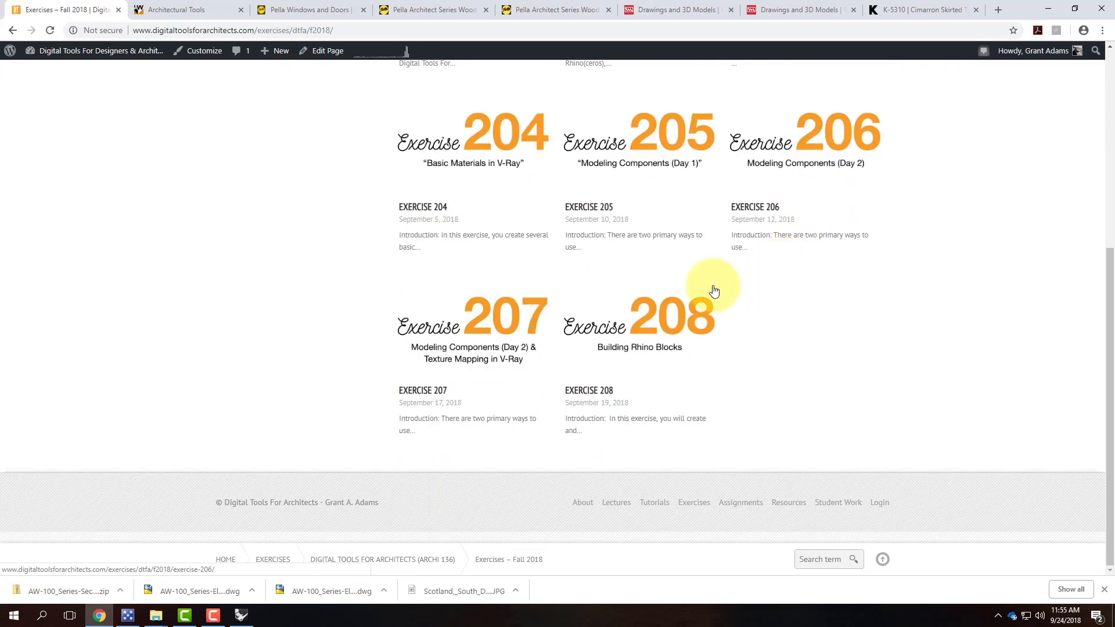
pyautogui.click(703, 315)
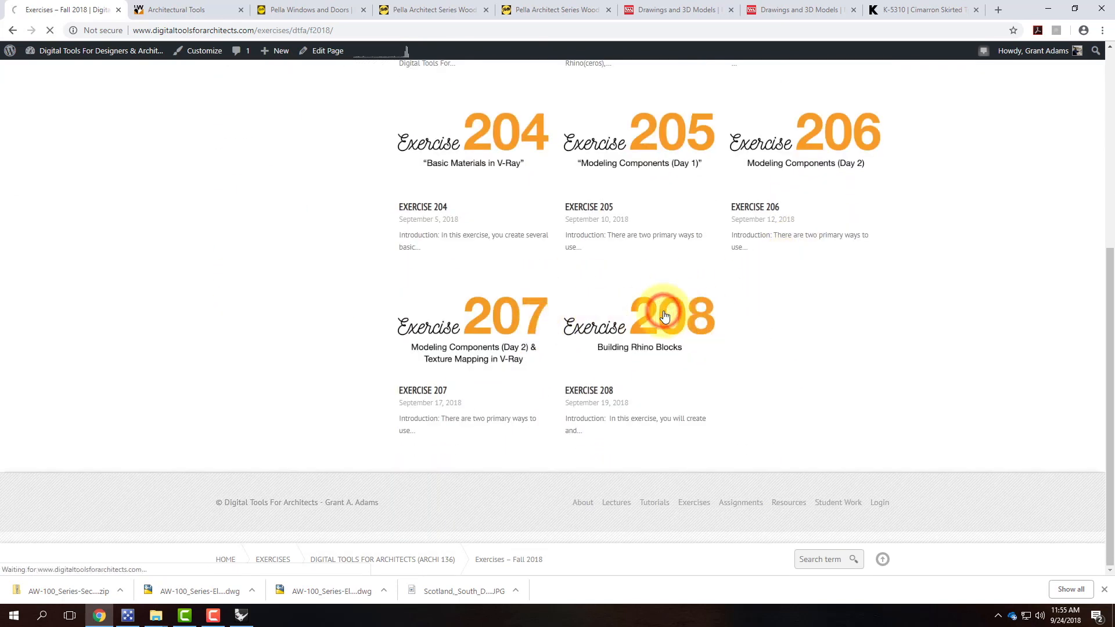
# Download Ex208_BaseFileForTestRendering from the exercise page, open it in Rhinoceros 5 (64-bit) and maximize its window.
pyautogui.scroll(-15, 514, 304)
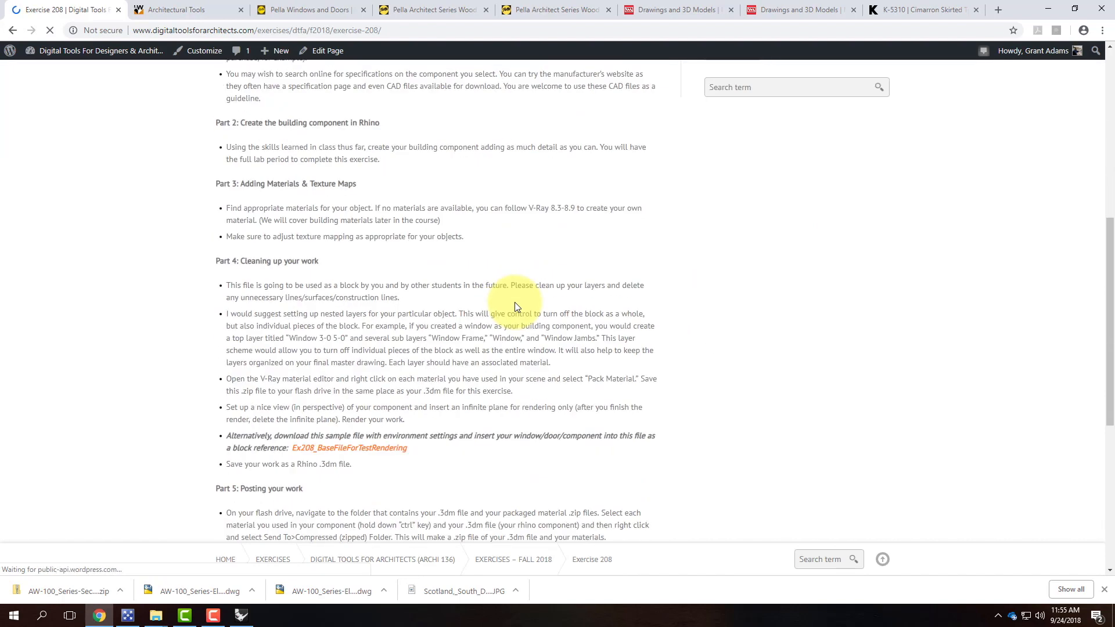
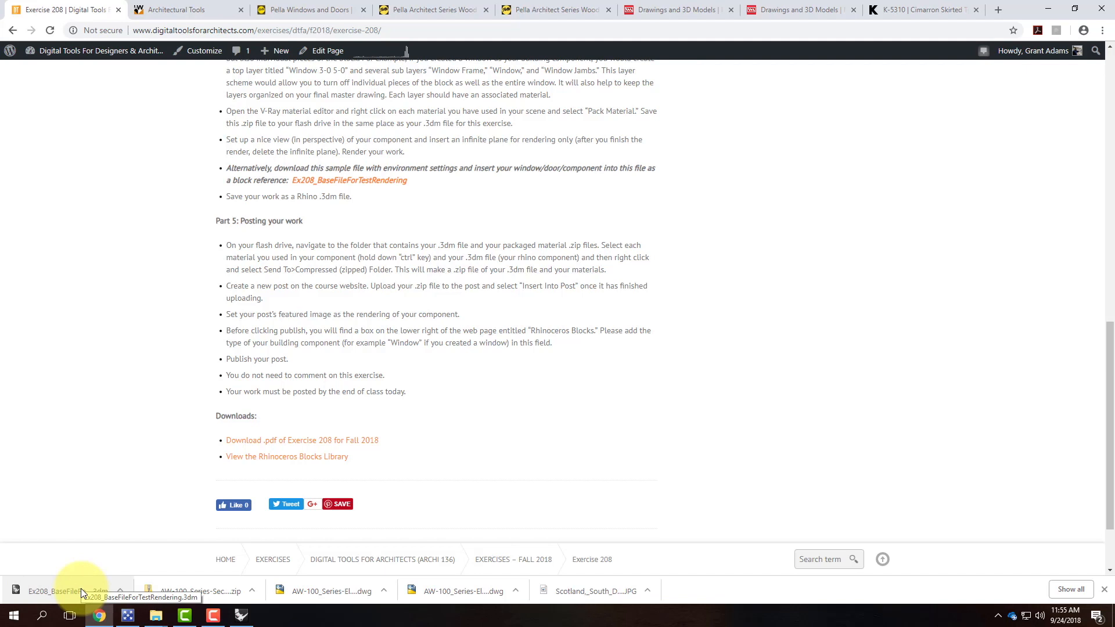
pyautogui.click(81, 587)
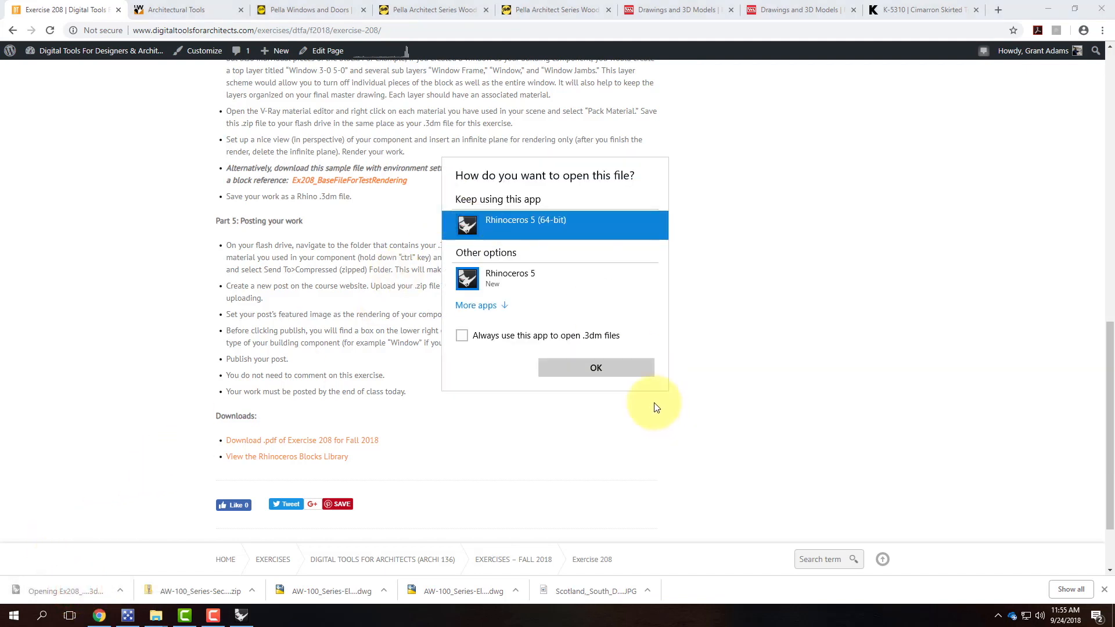
pyautogui.click(612, 367)
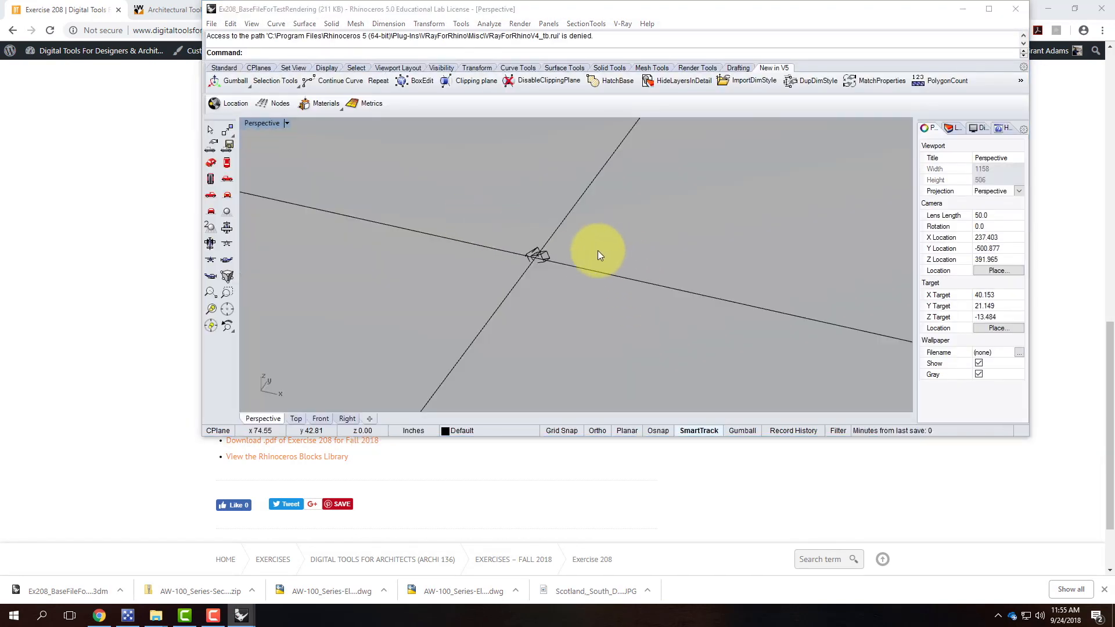
pyautogui.click(989, 8)
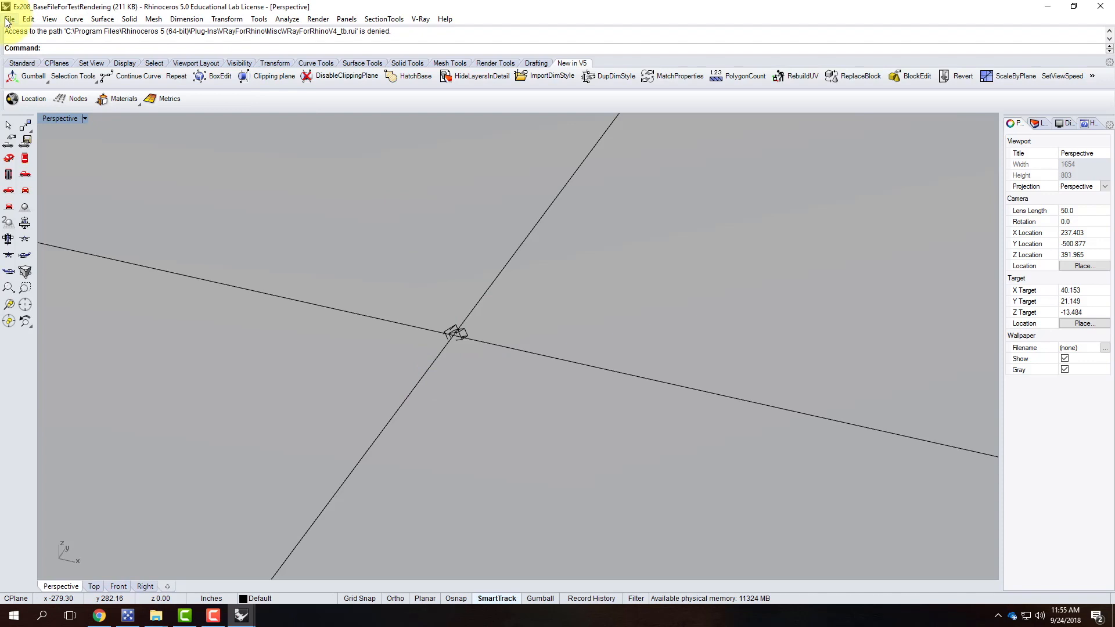
# Start inserting a block instance from a file and browse to the Contra Costa Community College District OneDrive folder.
pyautogui.click(26, 19)
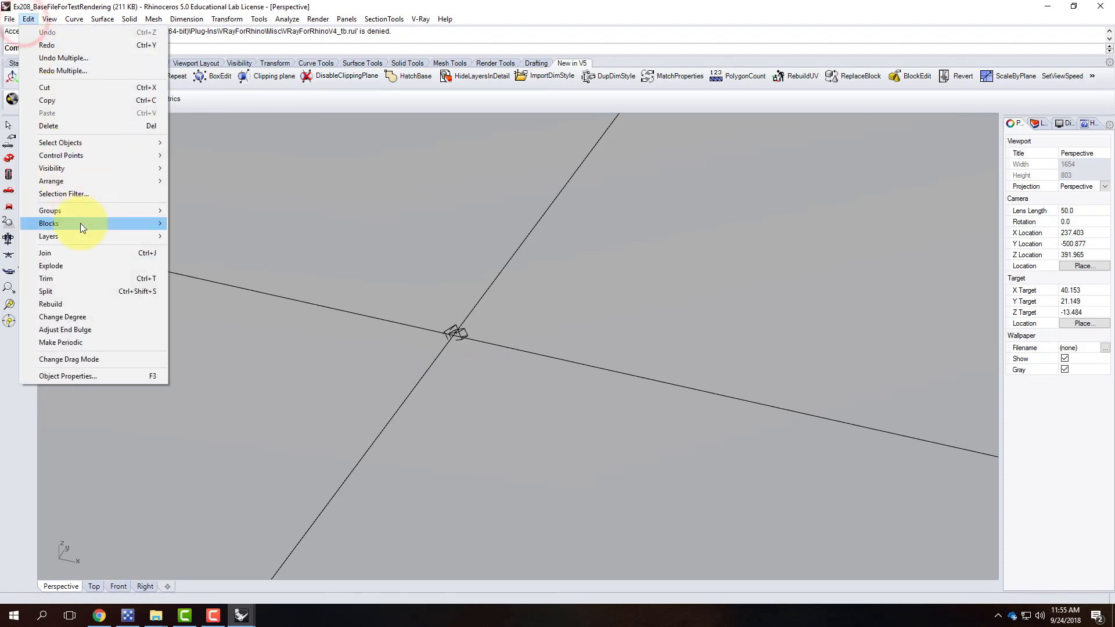
pyautogui.moveTo(80, 223)
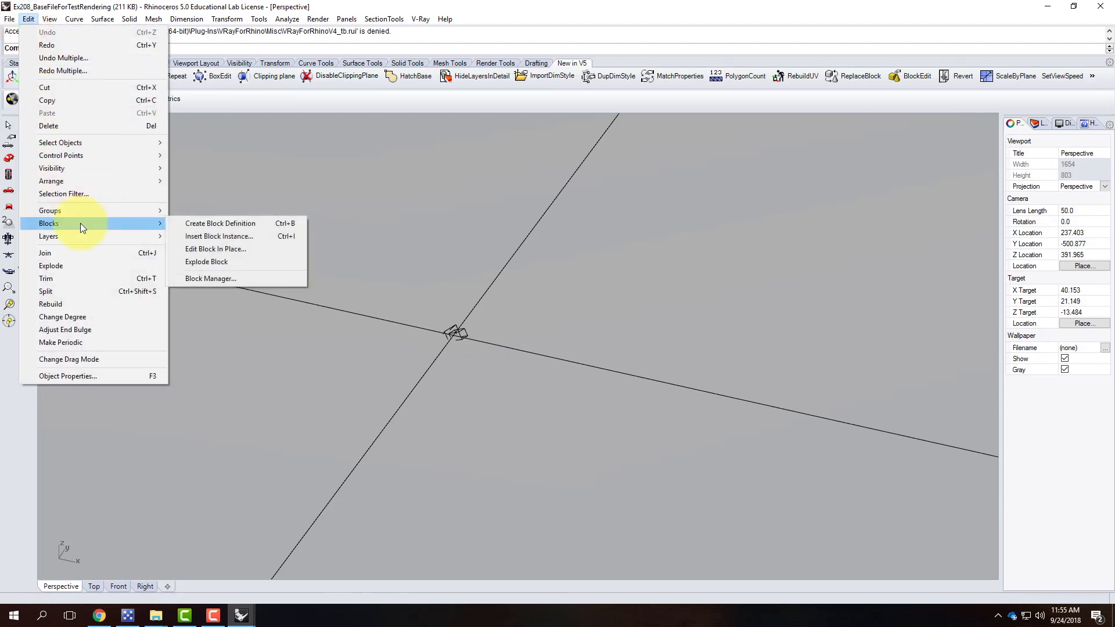
pyautogui.click(234, 236)
pyautogui.click(344, 138)
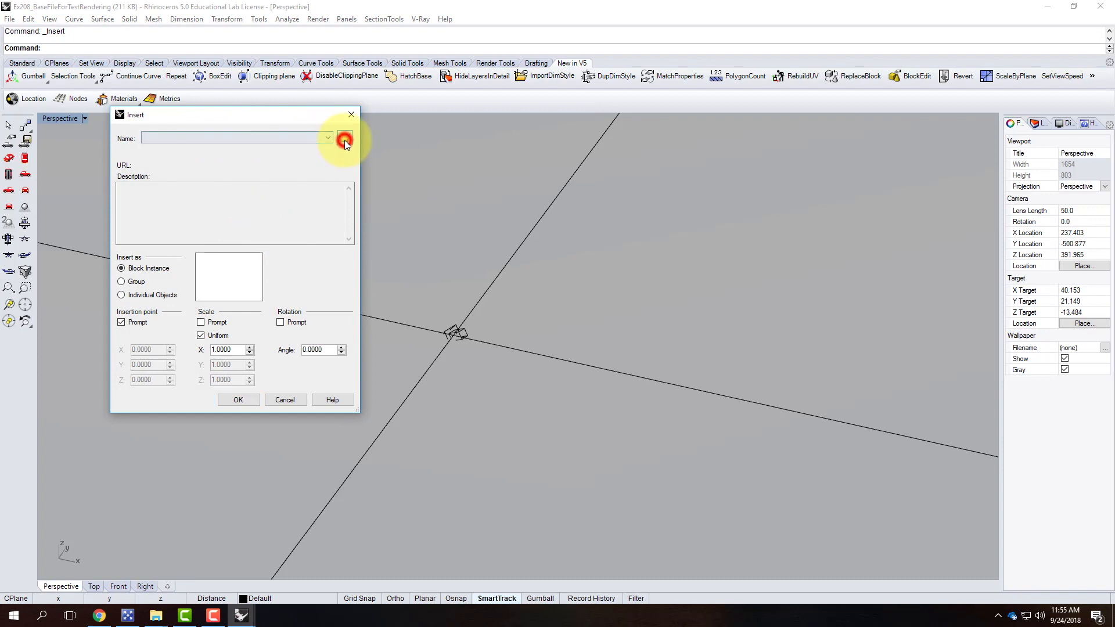
pyautogui.scroll(-1, 327, 259)
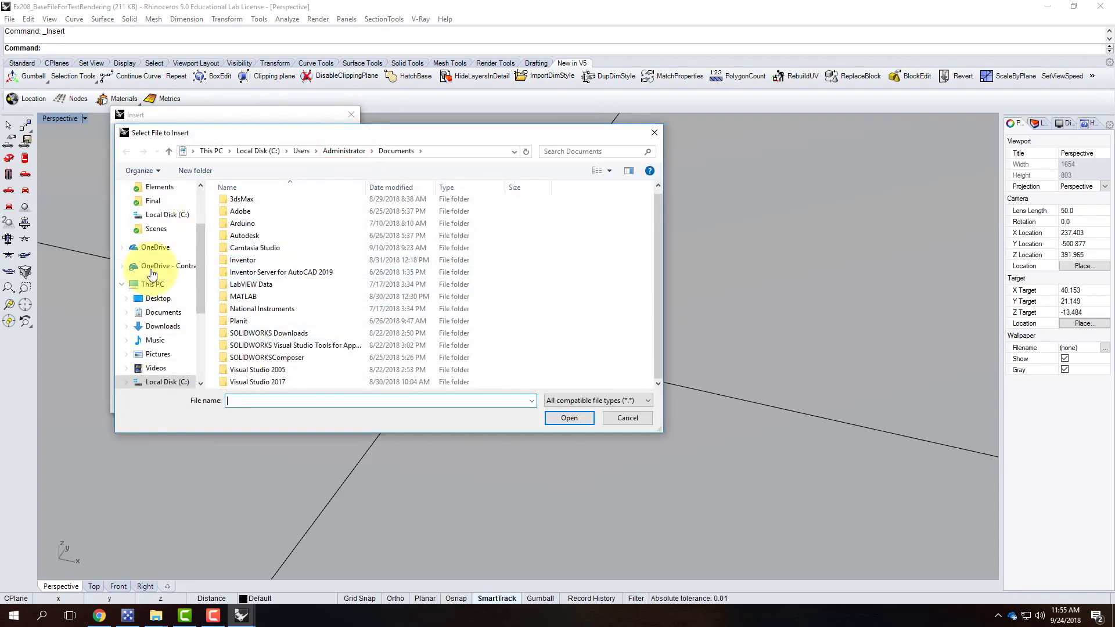
pyautogui.moveTo(203, 262); pyautogui.dragTo(207, 352)
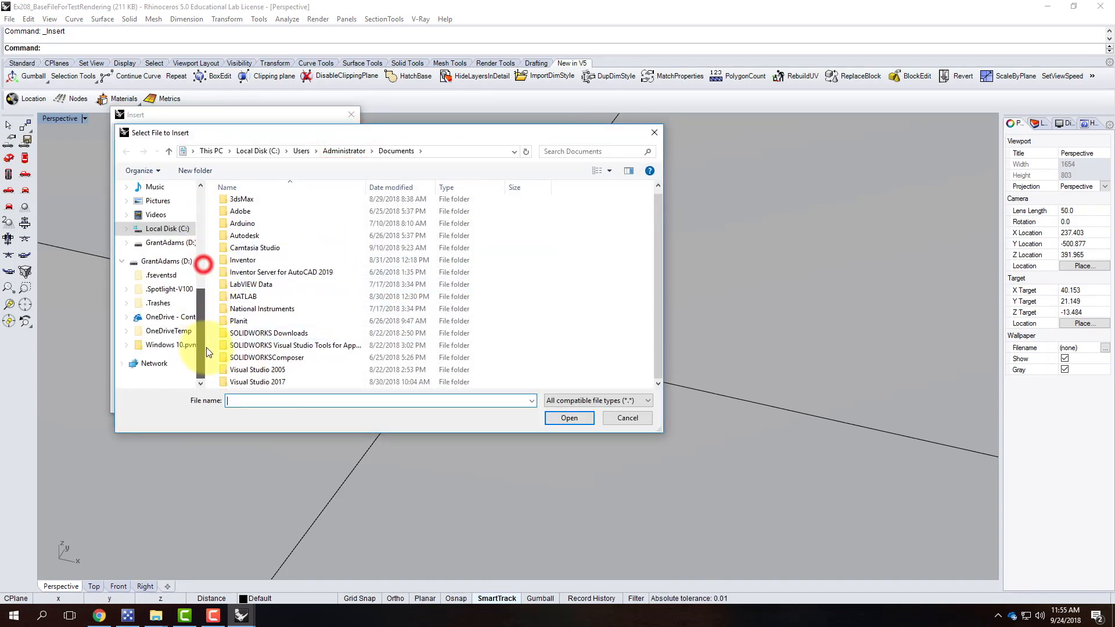
pyautogui.click(175, 317)
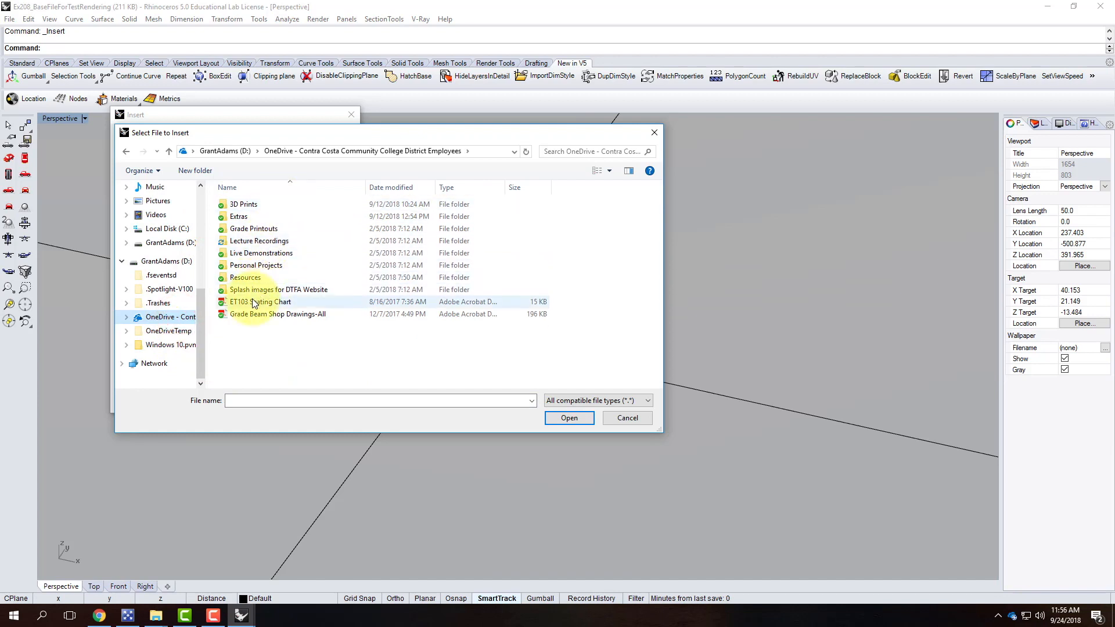
# Browse to the Rhino Blocks folder under Resources, Rhino for the block file to insert.
pyautogui.doubleClick(251, 277)
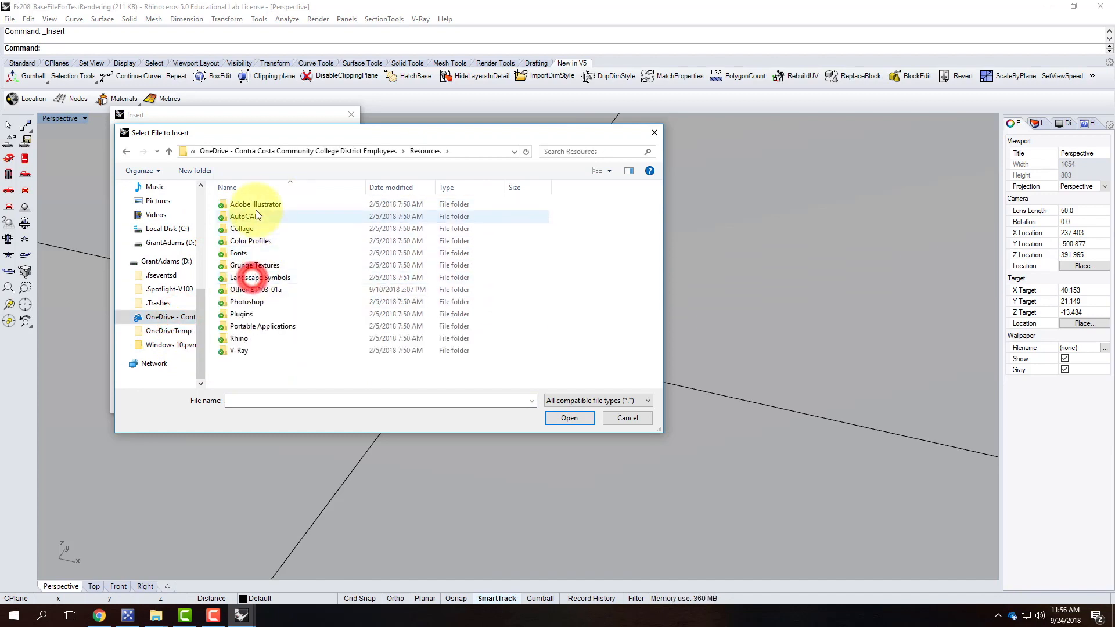
pyautogui.doubleClick(249, 351)
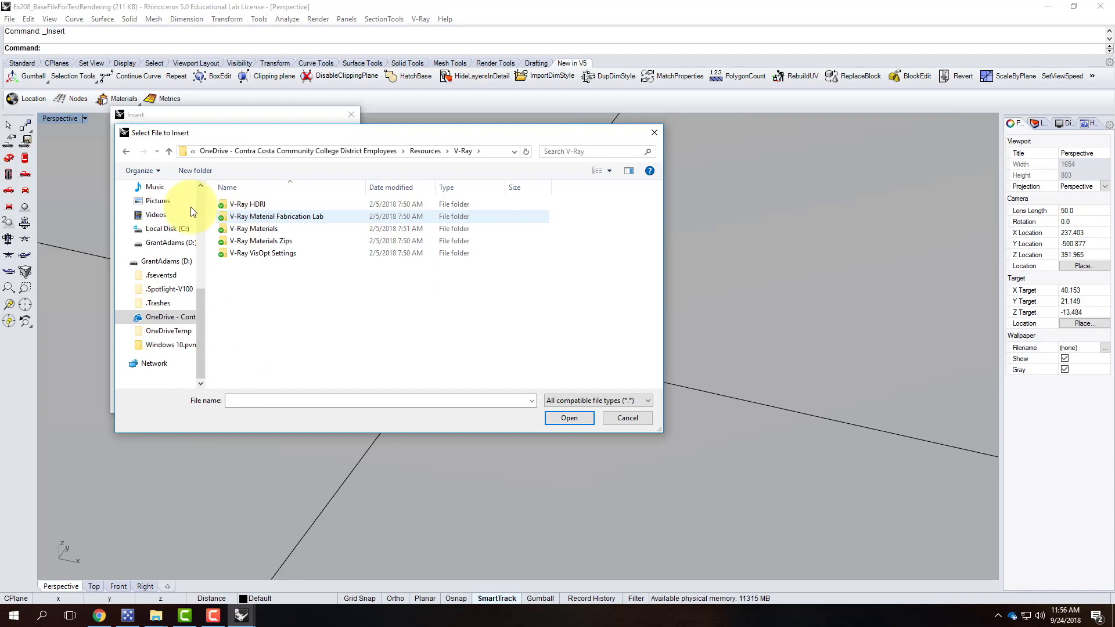
pyautogui.click(415, 152)
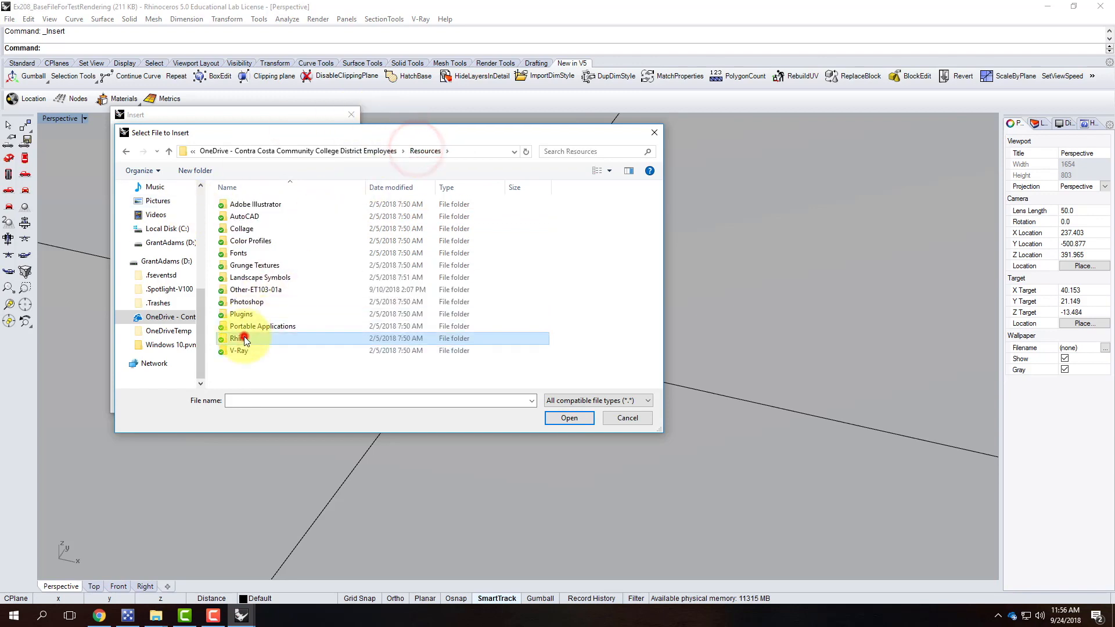
pyautogui.doubleClick(247, 335)
pyautogui.doubleClick(270, 206)
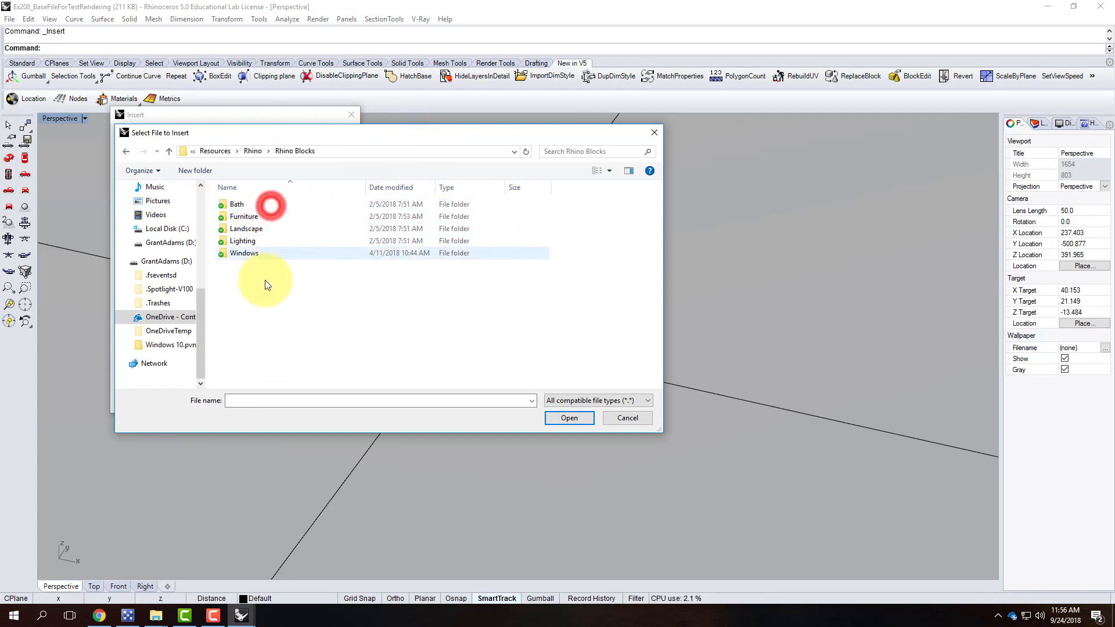
# Choose the Andersen-W3030-Casement model from the Windows blocks folder as the file to insert.
pyautogui.doubleClick(249, 249)
pyautogui.click(268, 204)
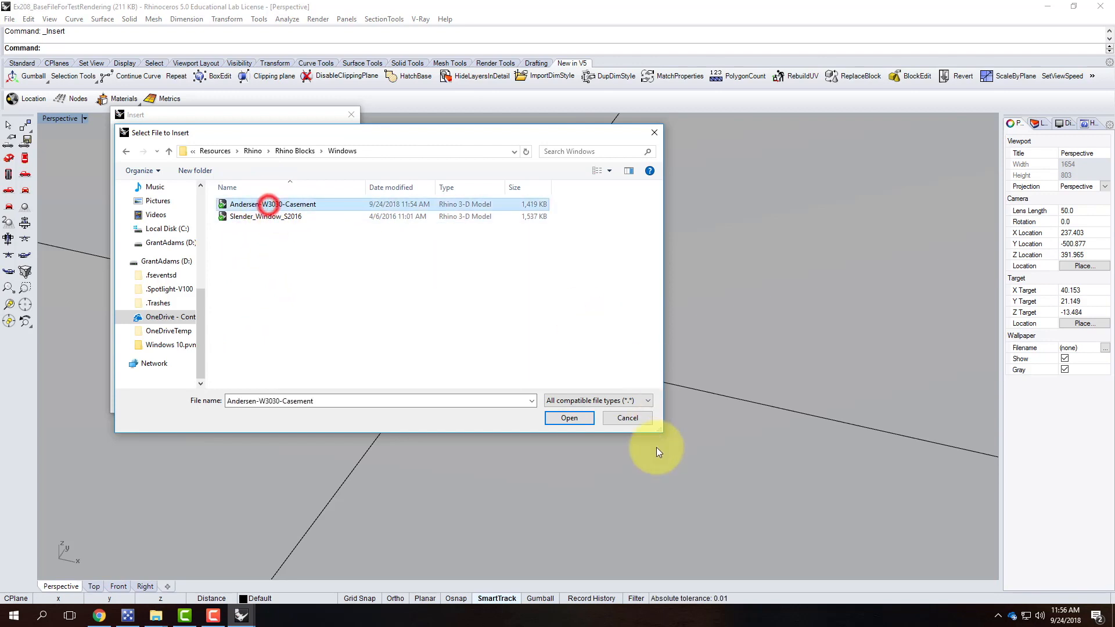
pyautogui.click(567, 417)
pyautogui.click(235, 400)
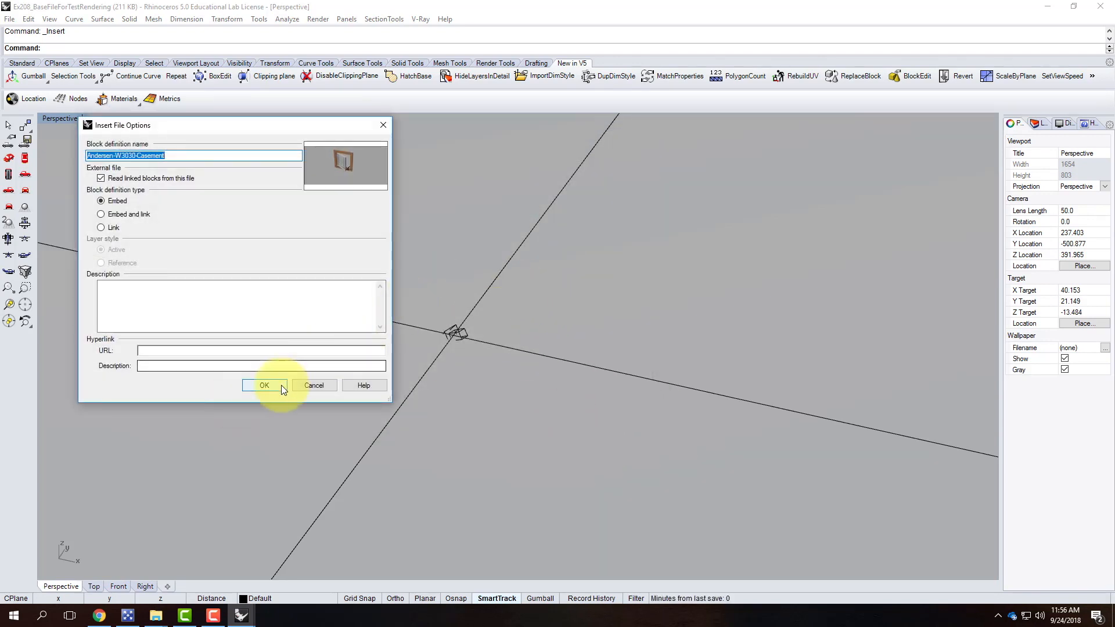
# Set the block definition type to Link and place the casement window near the origin, at about x -31, y 21.
pyautogui.click(274, 385)
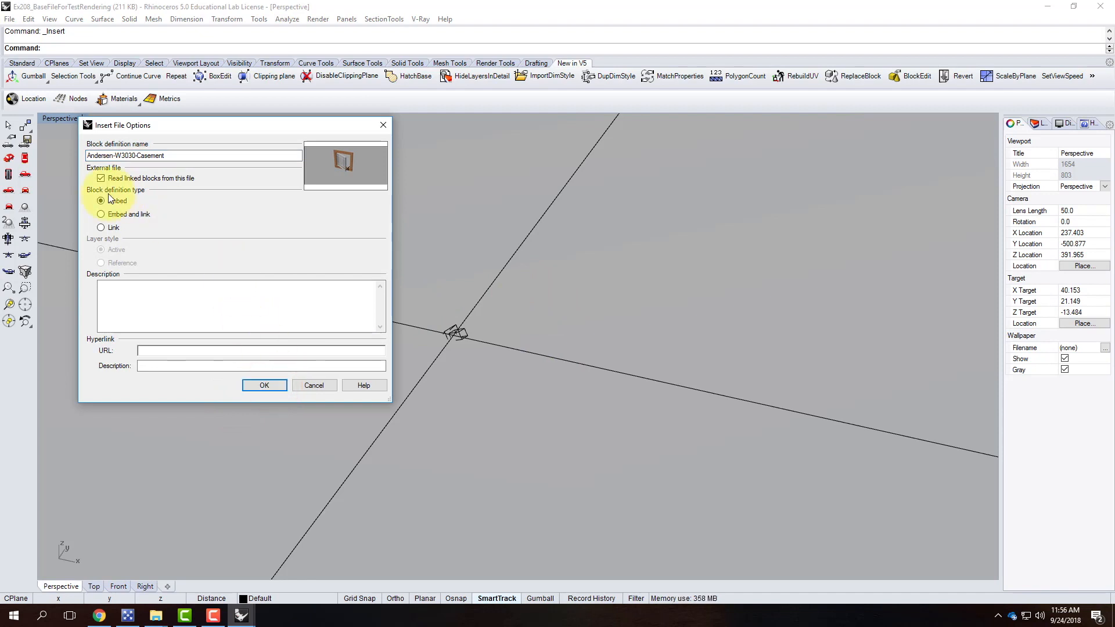
pyautogui.click(102, 227)
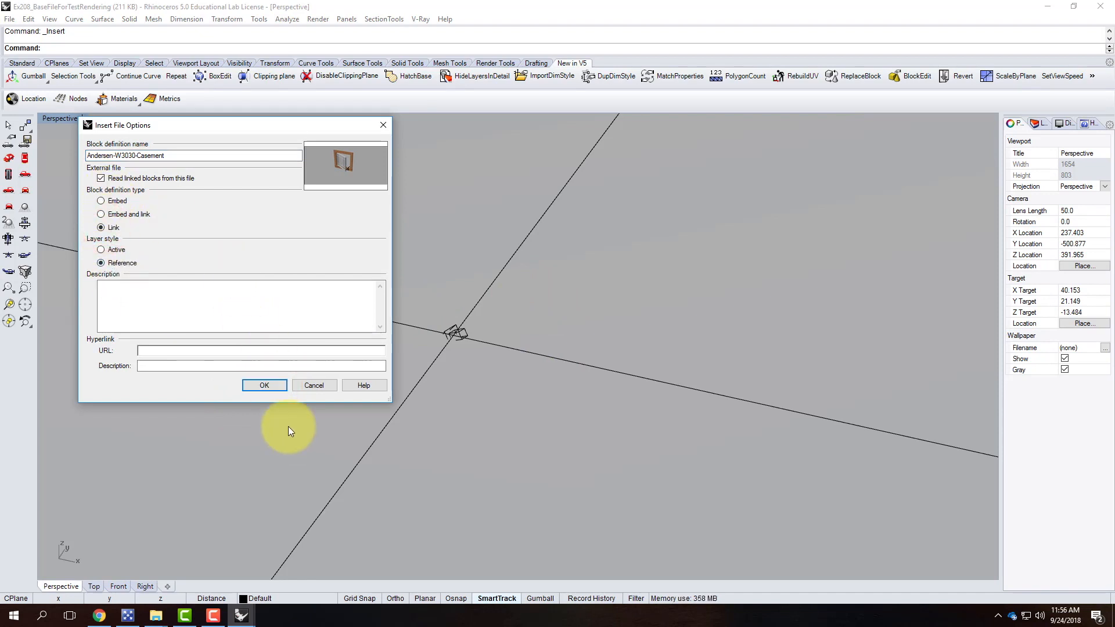
pyautogui.click(275, 386)
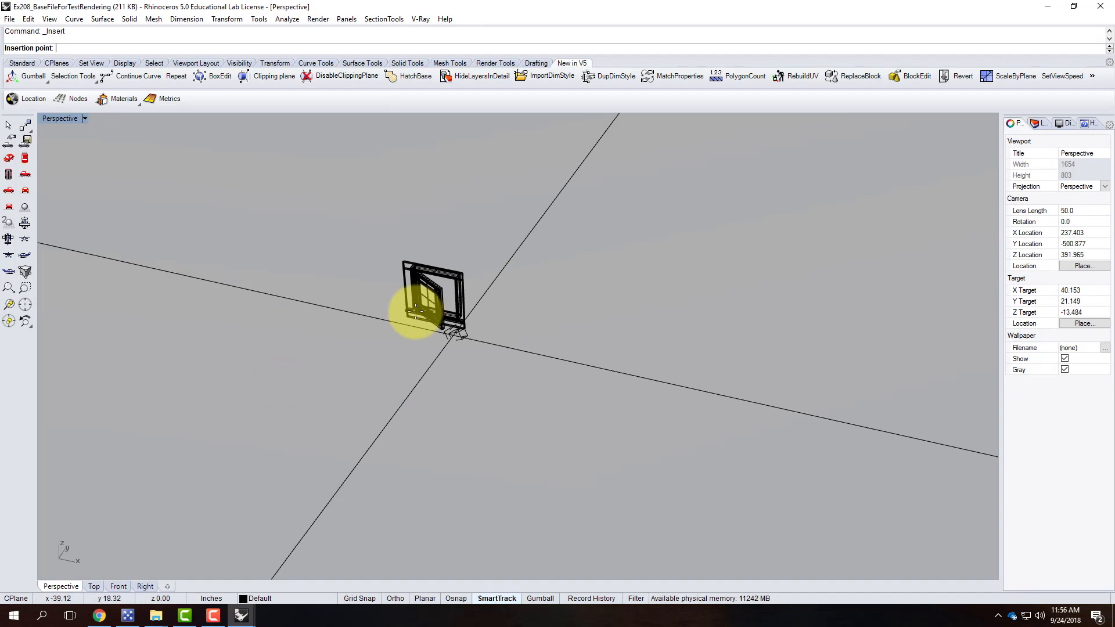
pyautogui.click(425, 312)
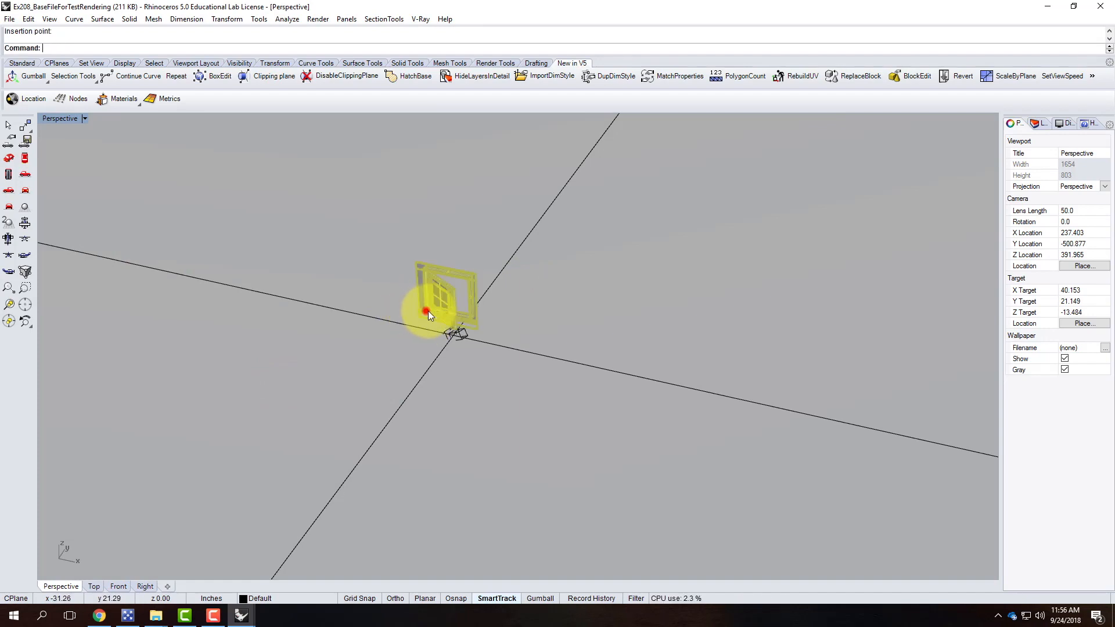
# Move the window block straight up with the Move command's Vertical option set to Yes.
pyautogui.scroll(8, 498, 318)
pyautogui.moveTo(493, 340); pyautogui.dragTo(469, 305, button='right')
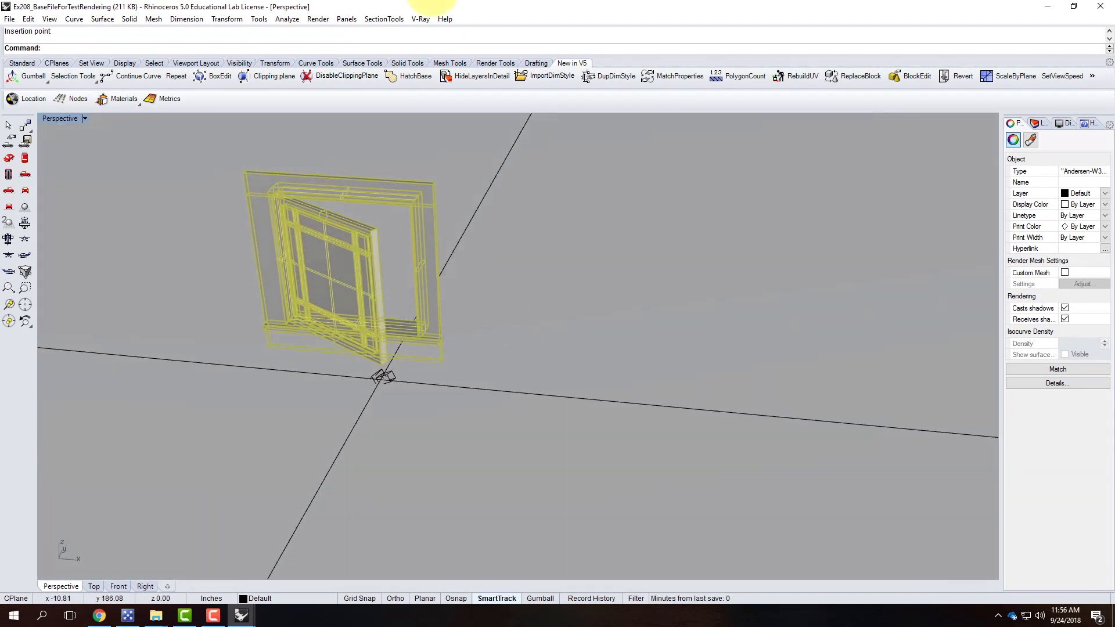
pyautogui.click(225, 18)
pyautogui.click(247, 33)
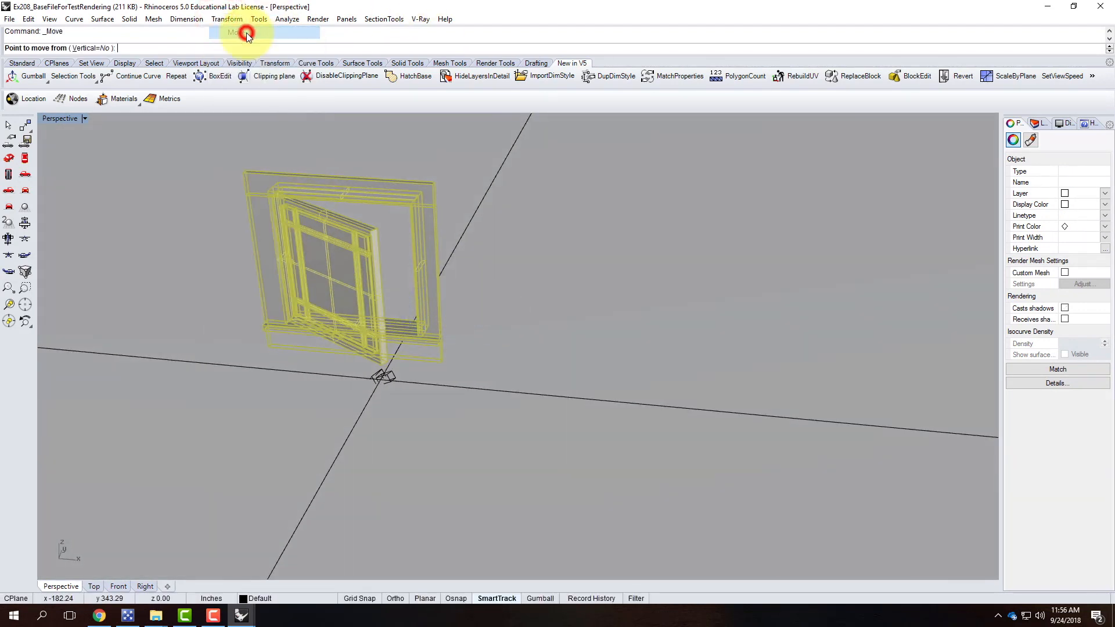
pyautogui.click(105, 48)
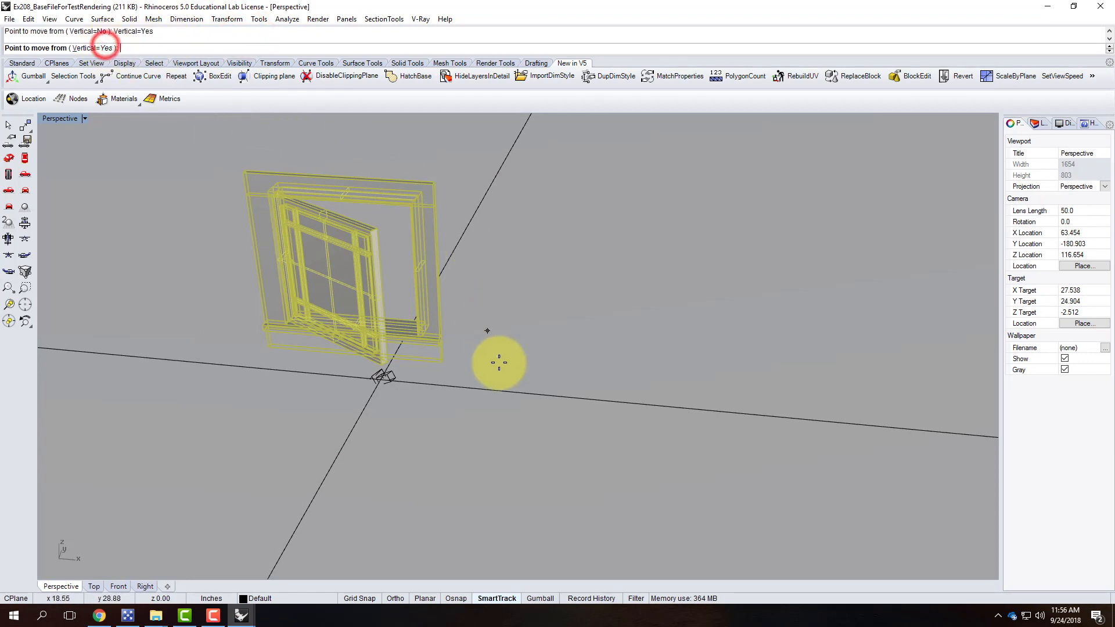
pyautogui.click(457, 363)
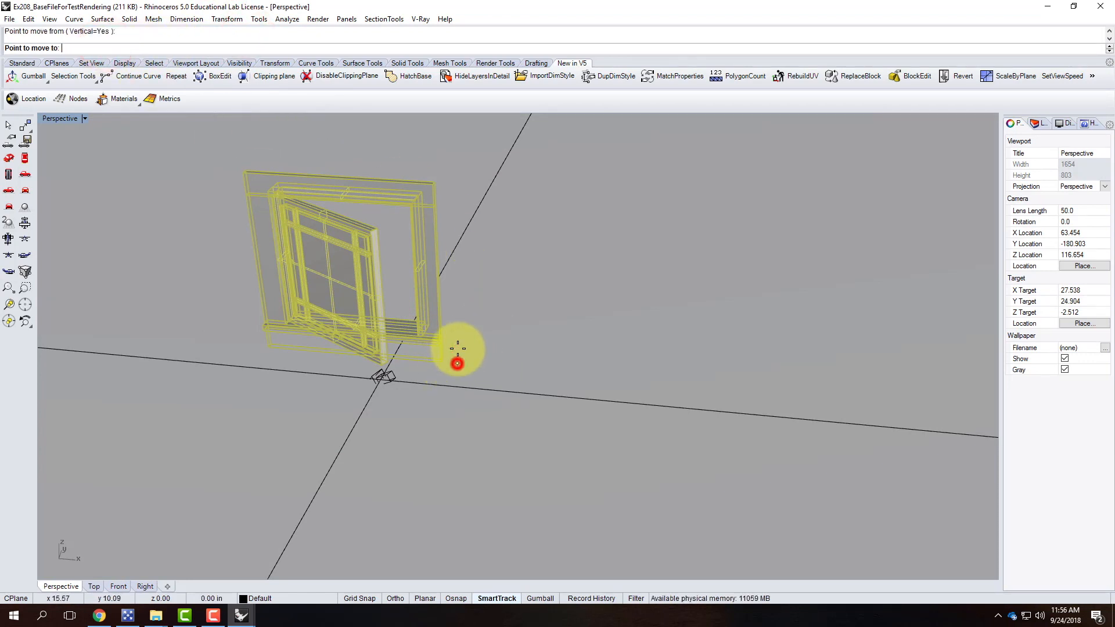
pyautogui.click(455, 315)
# Render the raised window block with V-Ray from an oblique view, and close the frame buffer.
pyautogui.moveTo(599, 357)
pyautogui.mouseDown(button='right')
pyautogui.moveTo(514, 290)
pyautogui.moveTo(465, 294)
pyautogui.moveTo(604, 331)
pyautogui.moveTo(660, 423)
pyautogui.moveTo(489, 348)
pyautogui.moveTo(566, 348)
pyautogui.moveTo(429, 371)
pyautogui.moveTo(518, 322)
pyautogui.moveTo(577, 351)
pyautogui.moveTo(538, 376)
pyautogui.mouseUp(button='right')
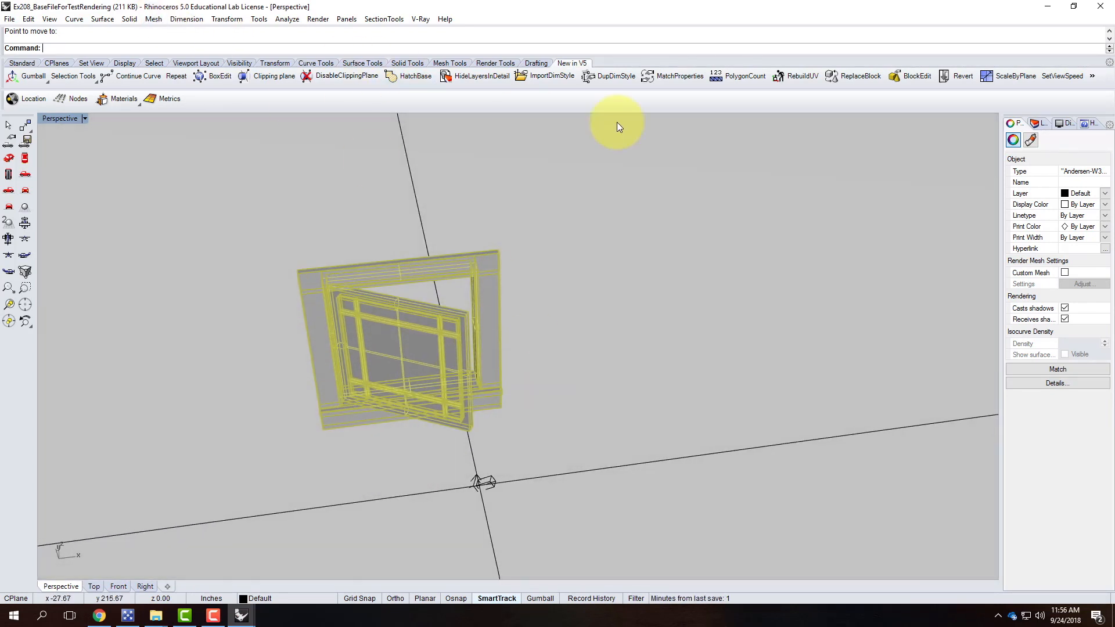
pyautogui.click(26, 64)
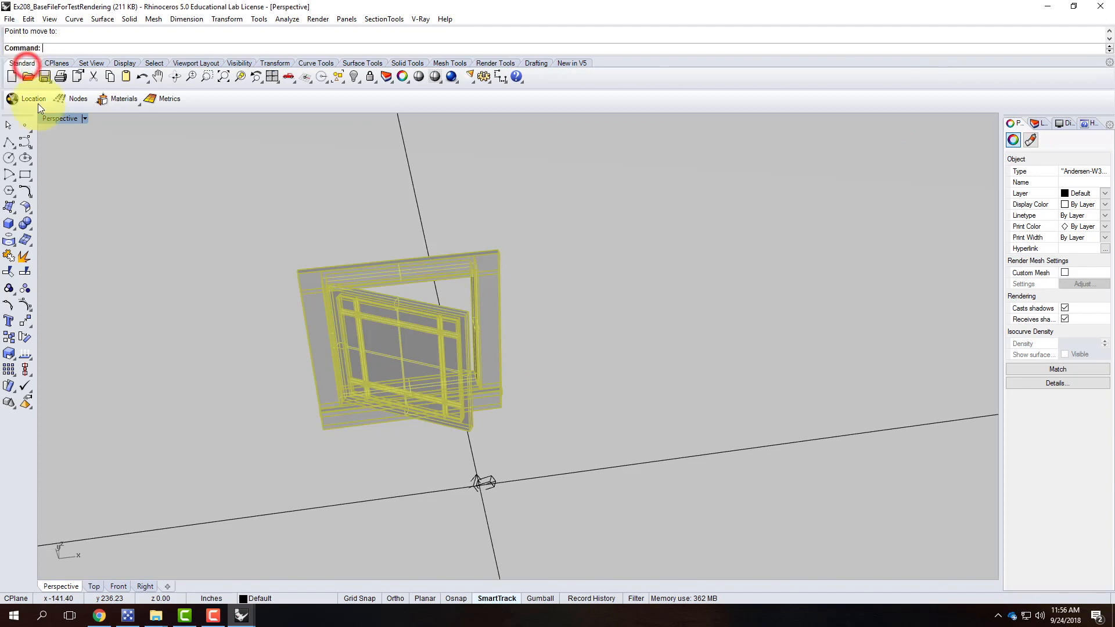
pyautogui.click(445, 77)
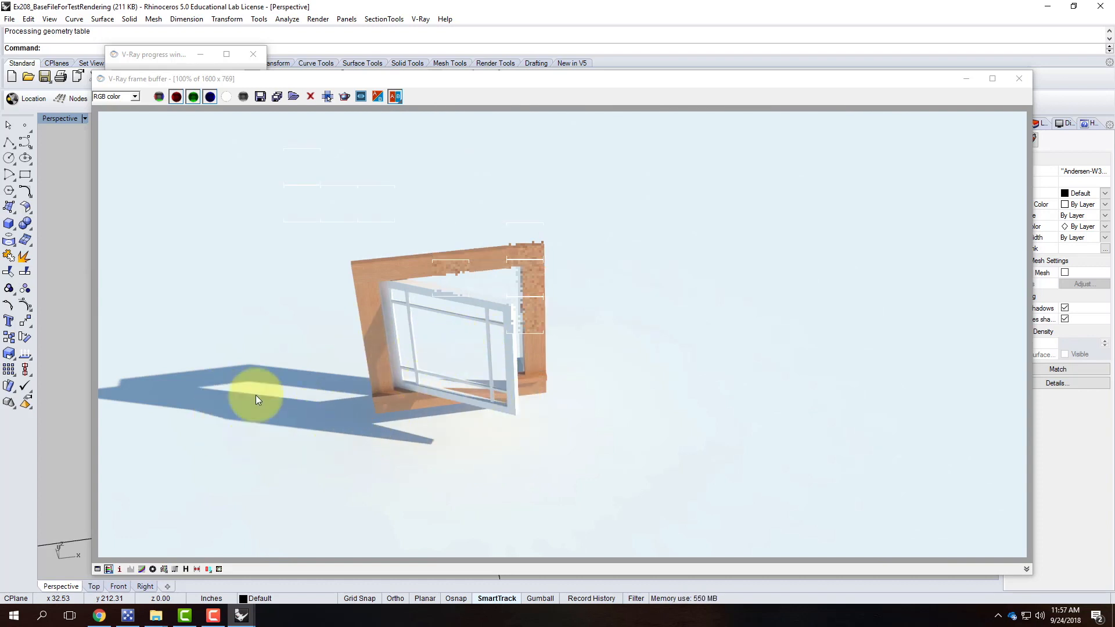
pyautogui.click(1019, 78)
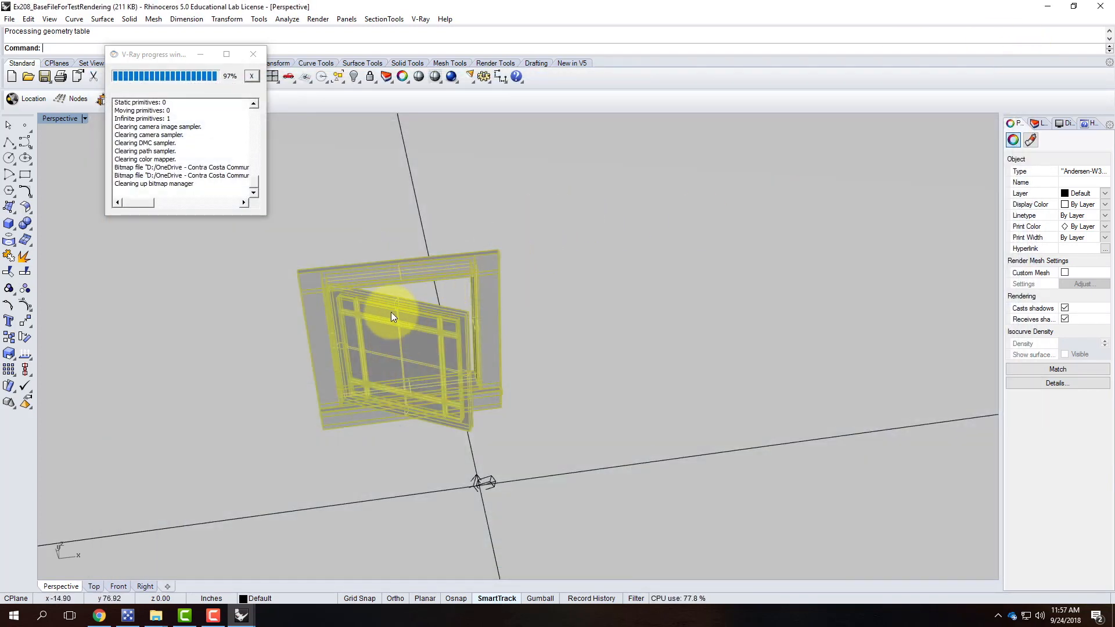
# Rotate the window block 90 degrees about the upper corner of its frame, using the End object snap.
pyautogui.write('Rotate')
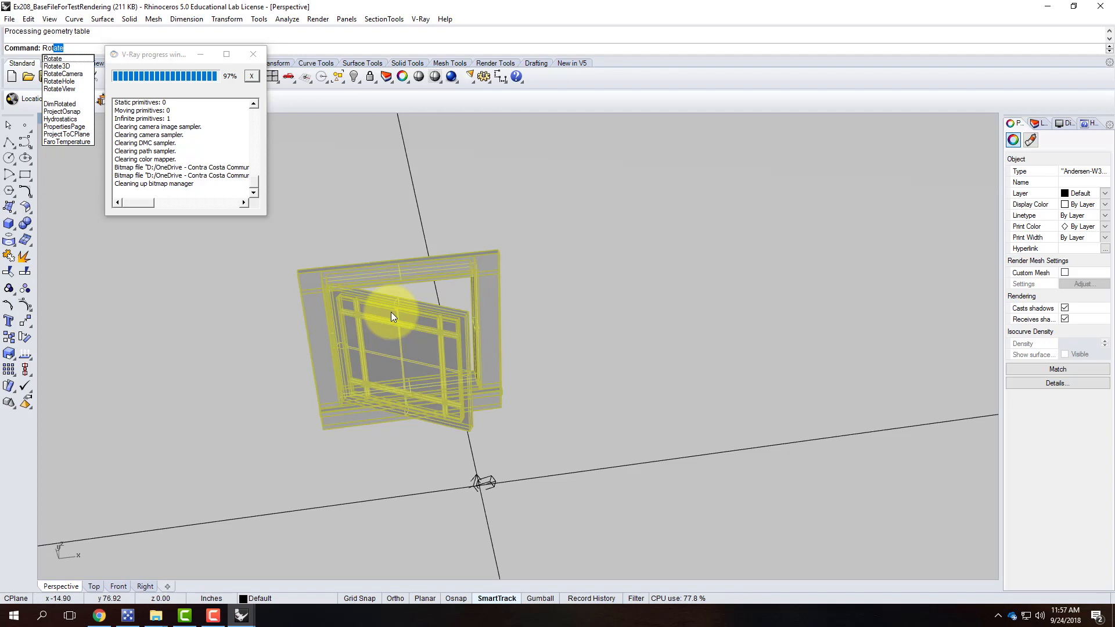
pyautogui.press('Return')
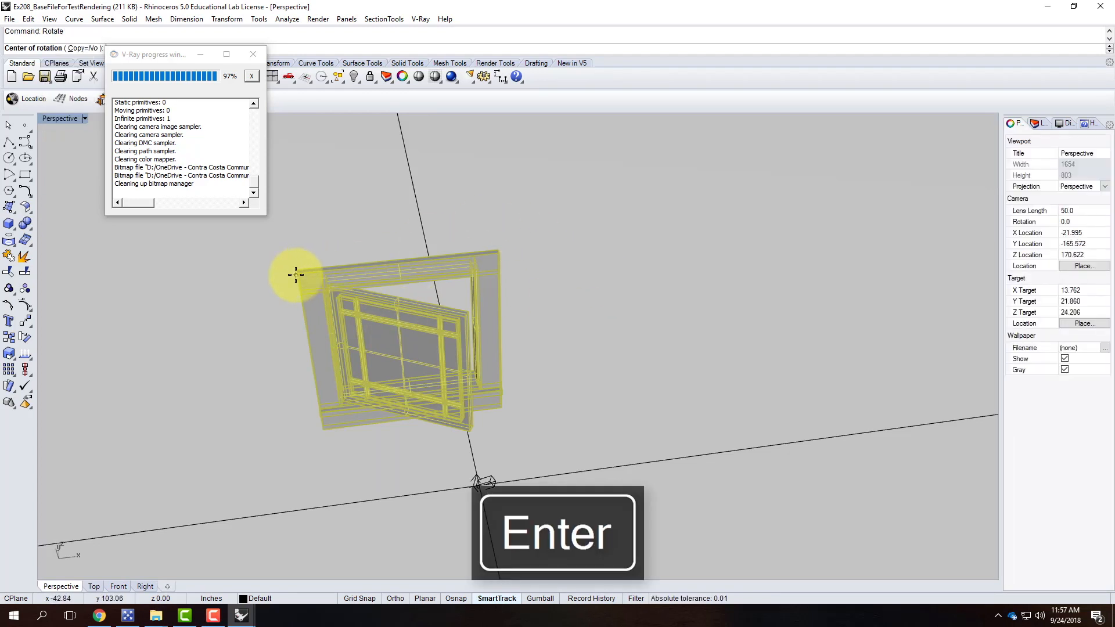
pyautogui.click(446, 598)
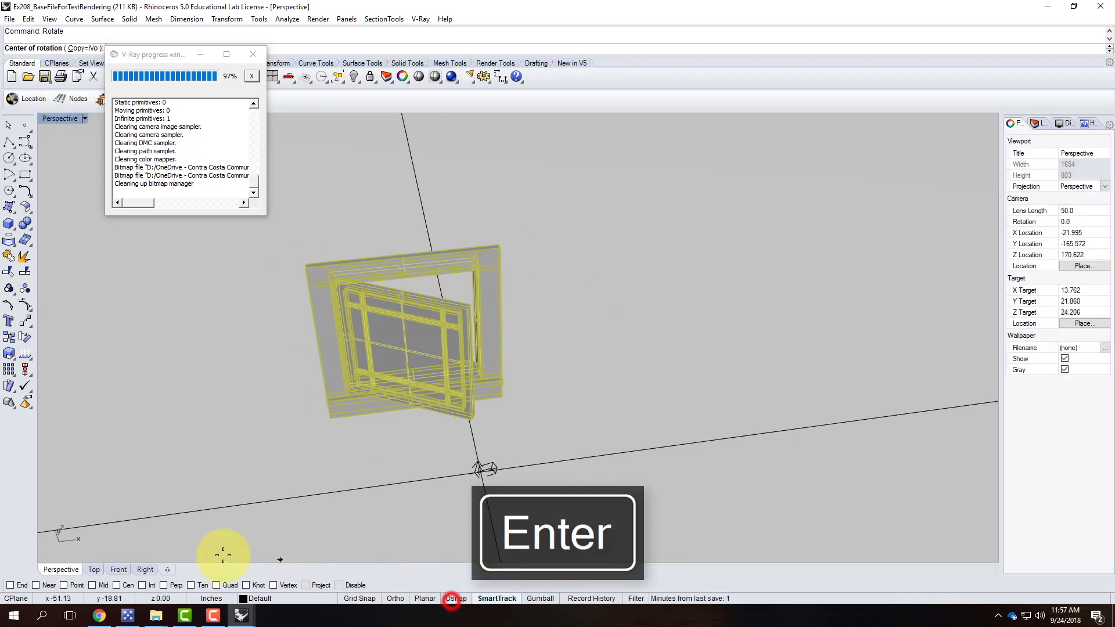
pyautogui.click(11, 585)
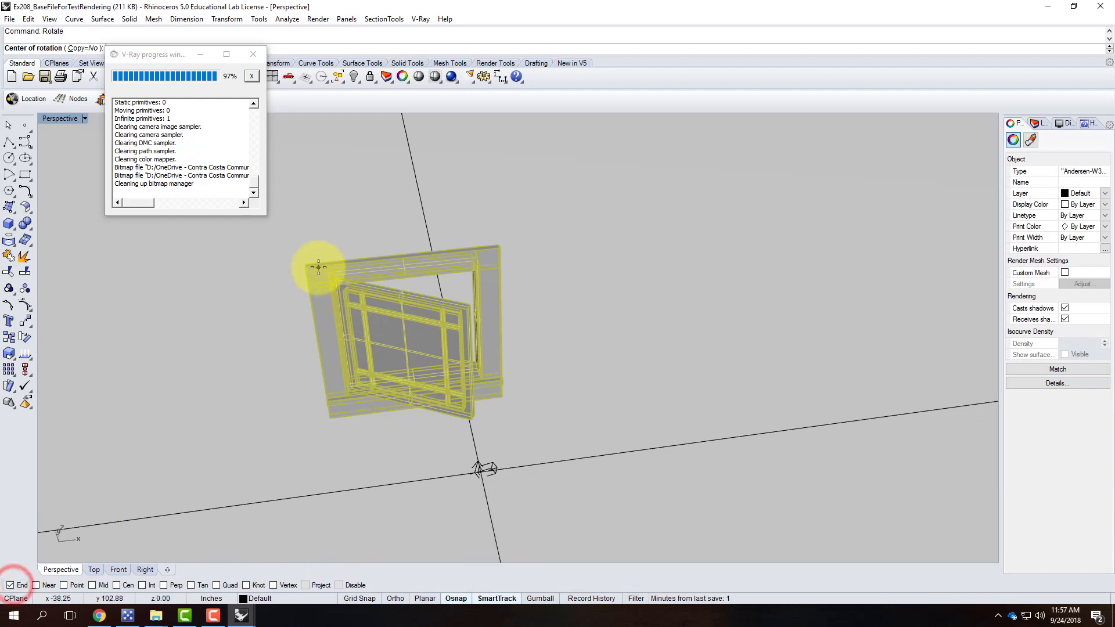
pyautogui.click(308, 271)
pyautogui.write('90')
pyautogui.press('Return')
# Render the rotated window from a low frontal view, and again from a raised angle.
pyautogui.moveTo(592, 368); pyautogui.dragTo(423, 364, button='right')
pyautogui.scroll(9, 423, 361)
pyautogui.moveTo(515, 351); pyautogui.dragTo(441, 491, button='right')
pyautogui.scroll(3, 441, 490)
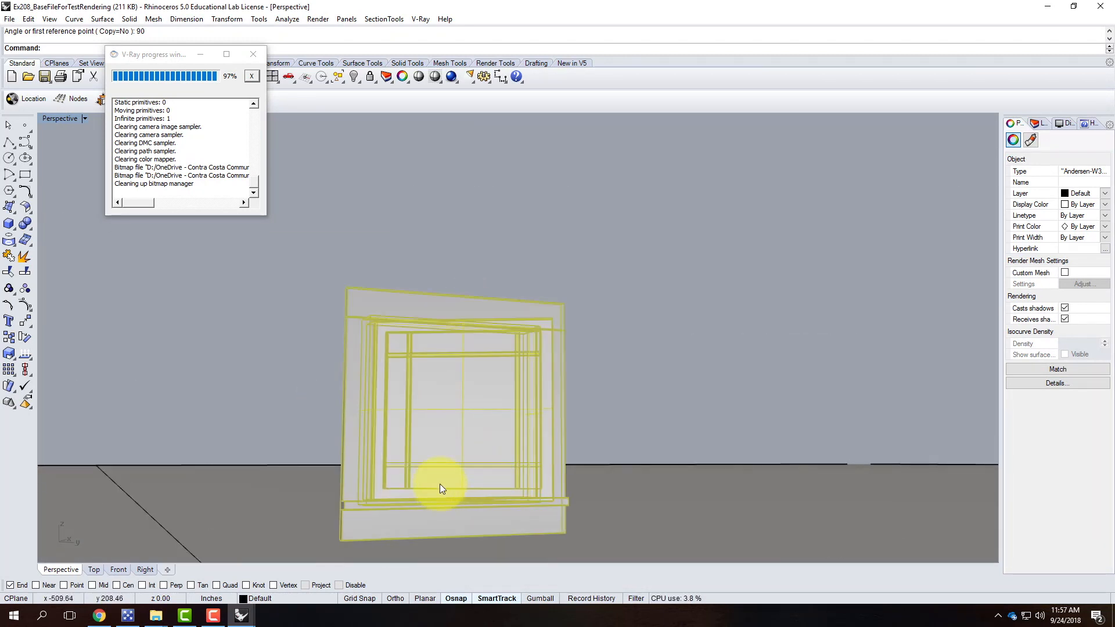
pyautogui.click(449, 77)
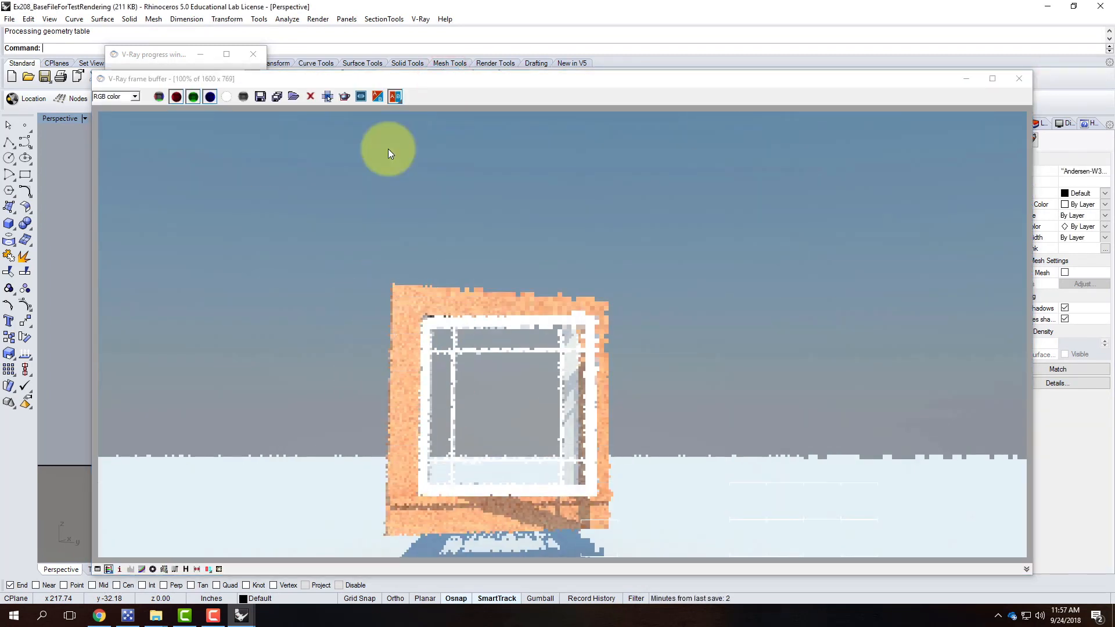
pyautogui.click(1020, 78)
pyautogui.moveTo(515, 315); pyautogui.dragTo(448, 241, button='right')
pyautogui.click(451, 76)
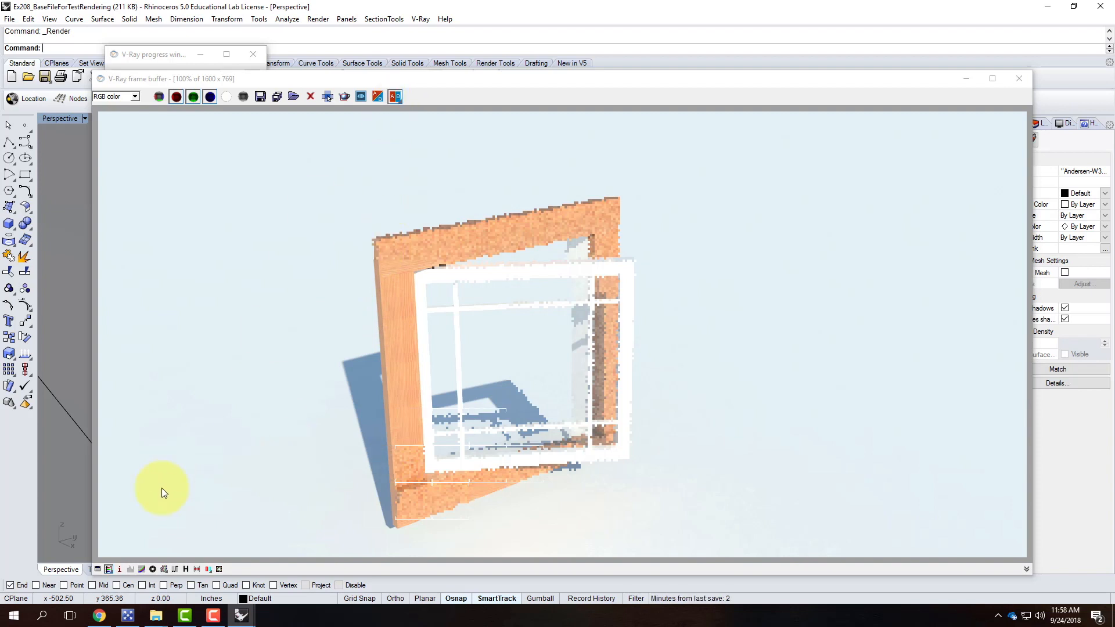
# Switch to Chrome and browse the Fenestration (By Popularity) page of the course website's Rhino Blocks Library.
pyautogui.click(96, 617)
pyautogui.scroll(10, 628, 238)
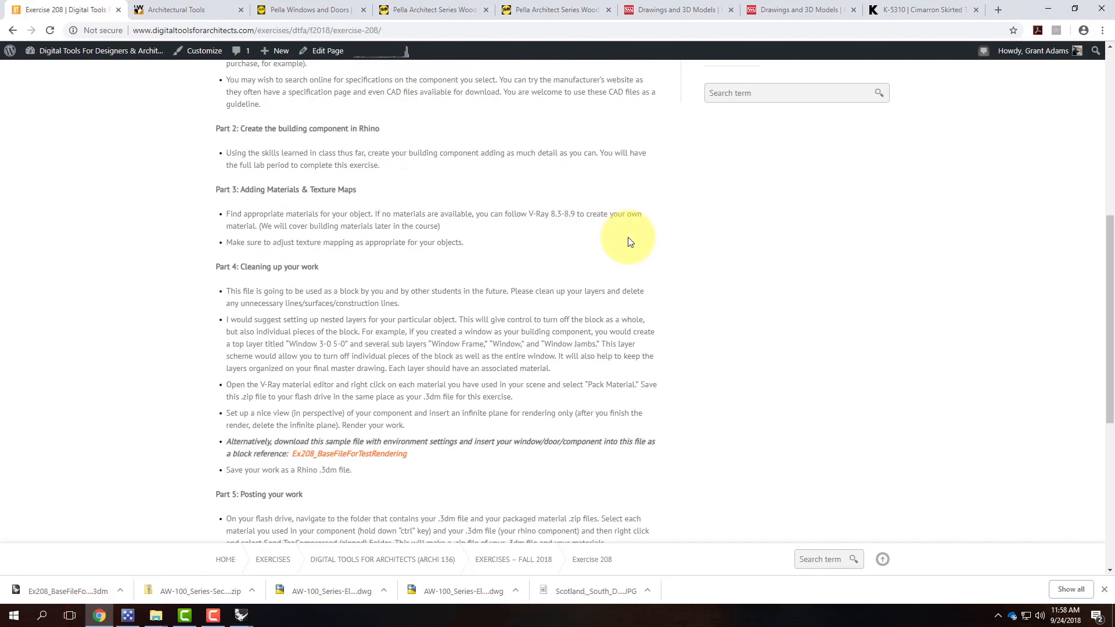
pyautogui.moveTo(778, 156)
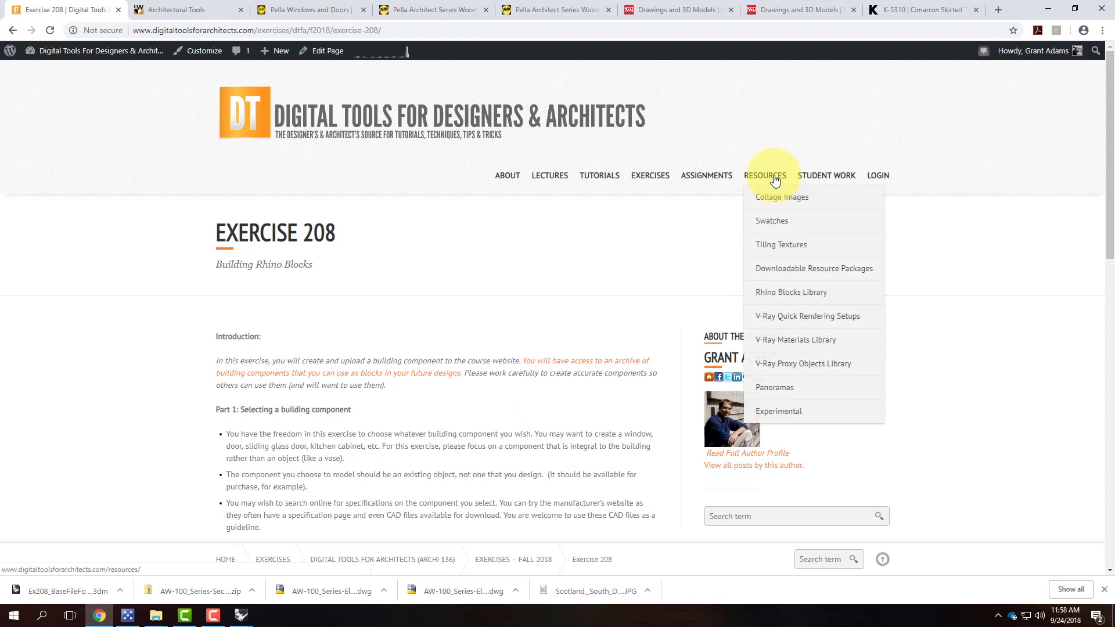
pyautogui.moveTo(782, 301)
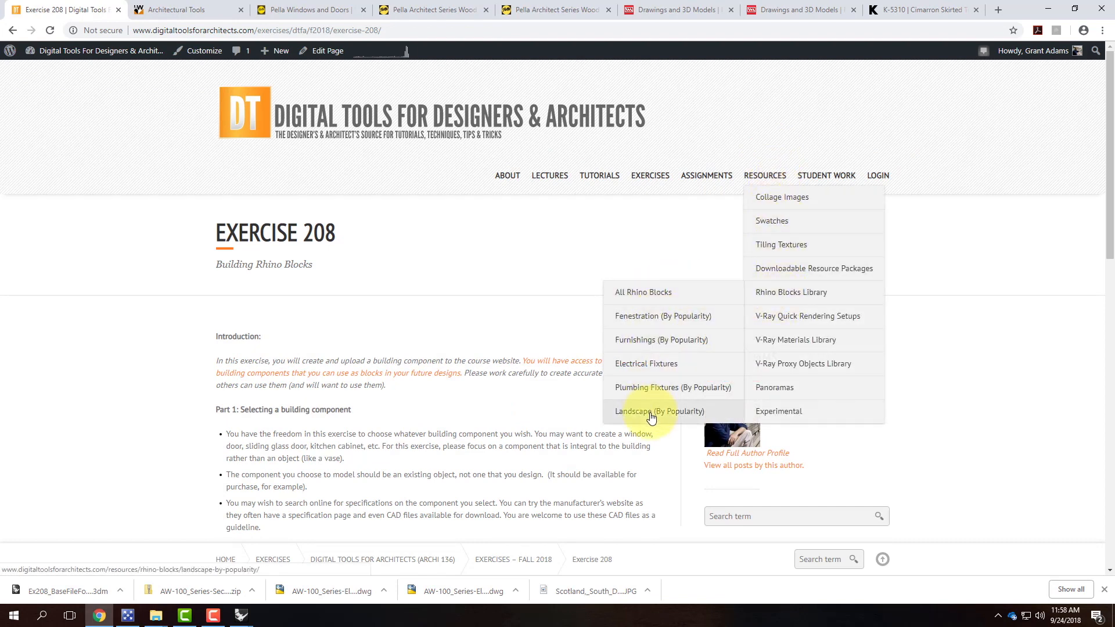
pyautogui.click(641, 321)
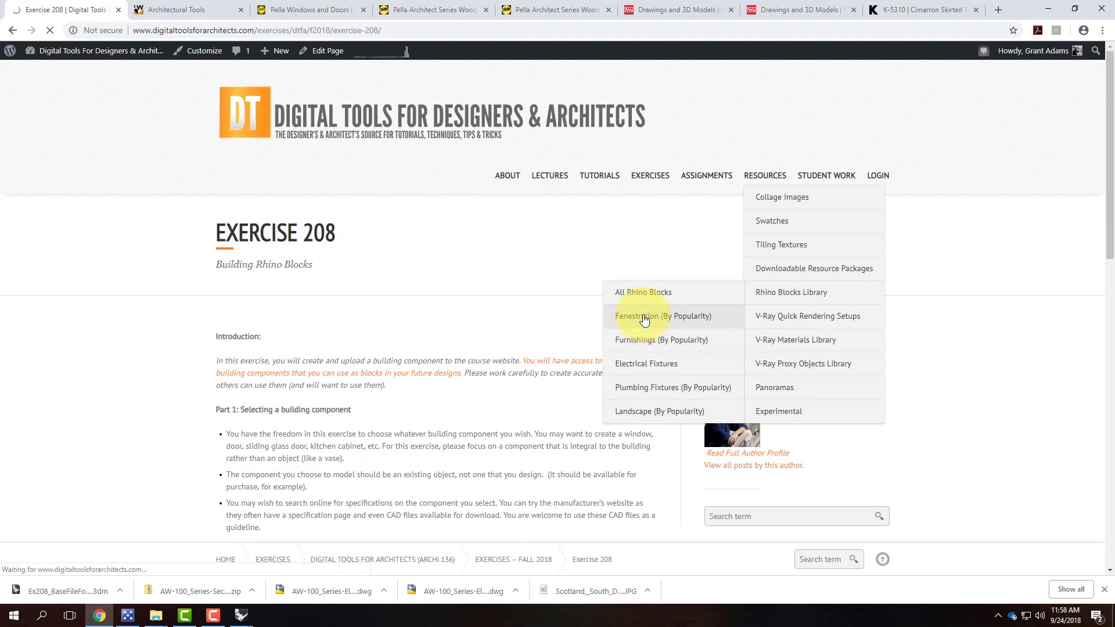
pyautogui.scroll(-3, 630, 282)
pyautogui.scroll(-8, 632, 281)
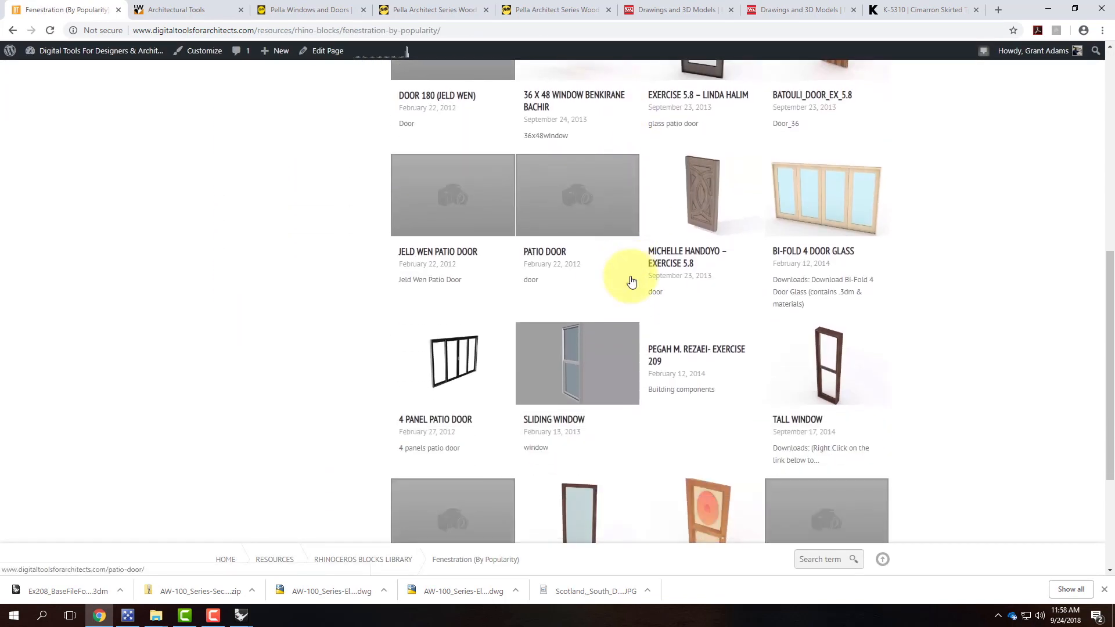
pyautogui.scroll(10, 630, 279)
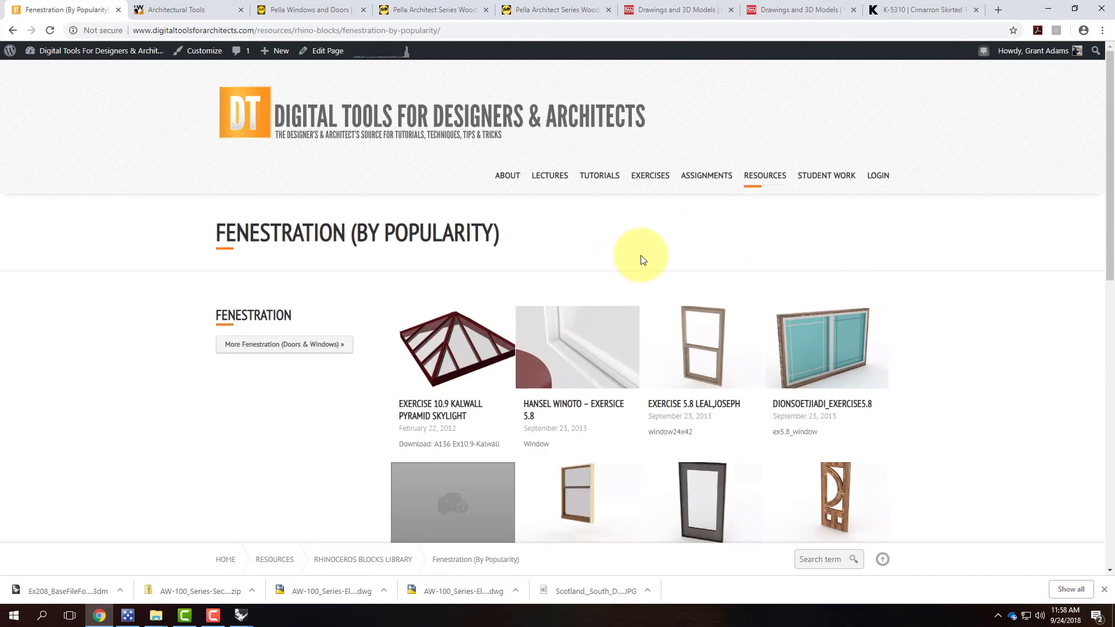
# Open the Landscape (By Popularity) page of the Rhino Blocks Library and look through its blocks.
pyautogui.moveTo(765, 177)
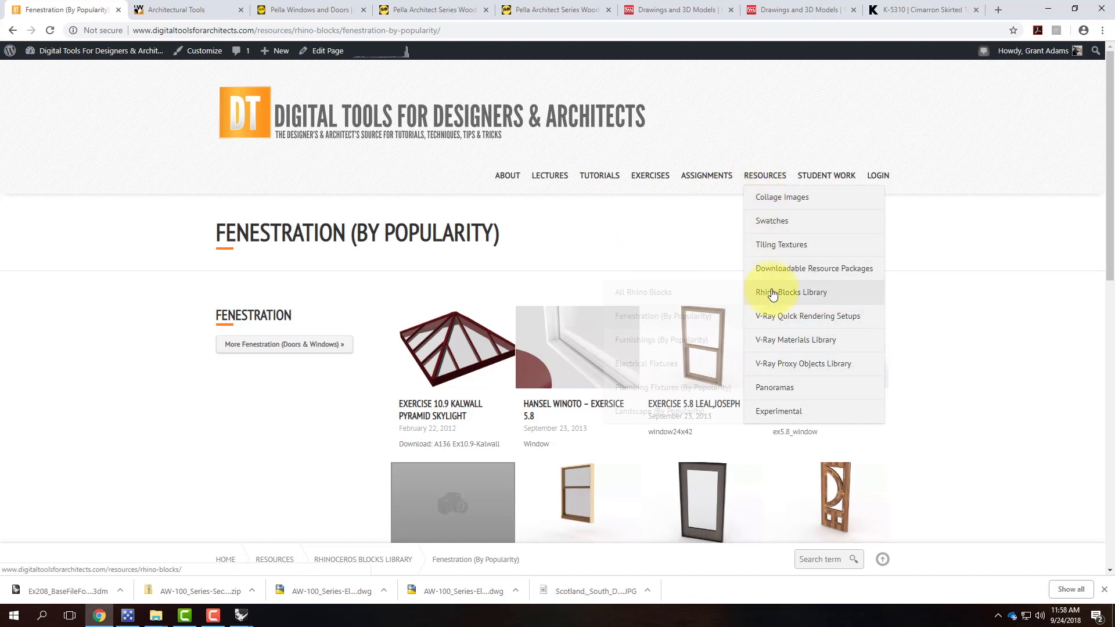
pyautogui.moveTo(771, 295)
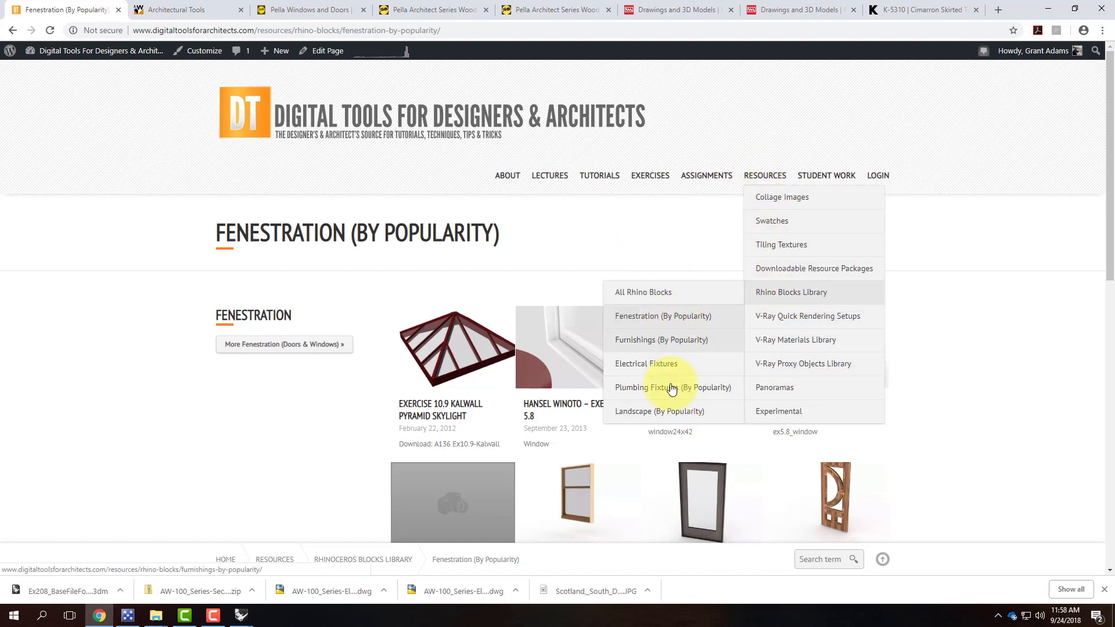
pyautogui.click(664, 411)
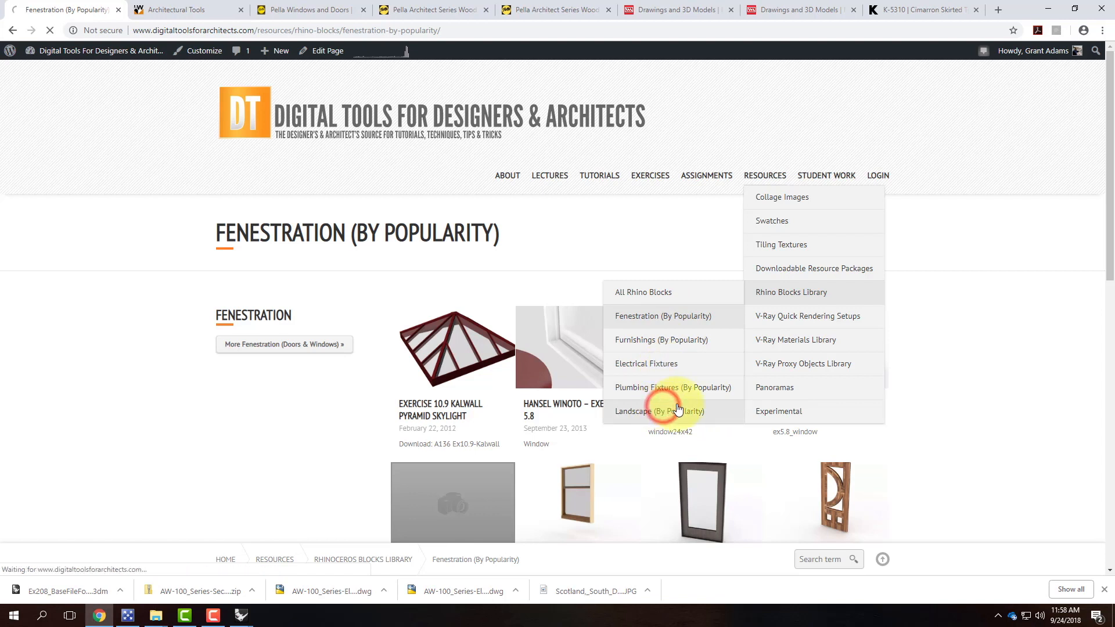
pyautogui.scroll(-2, 673, 400)
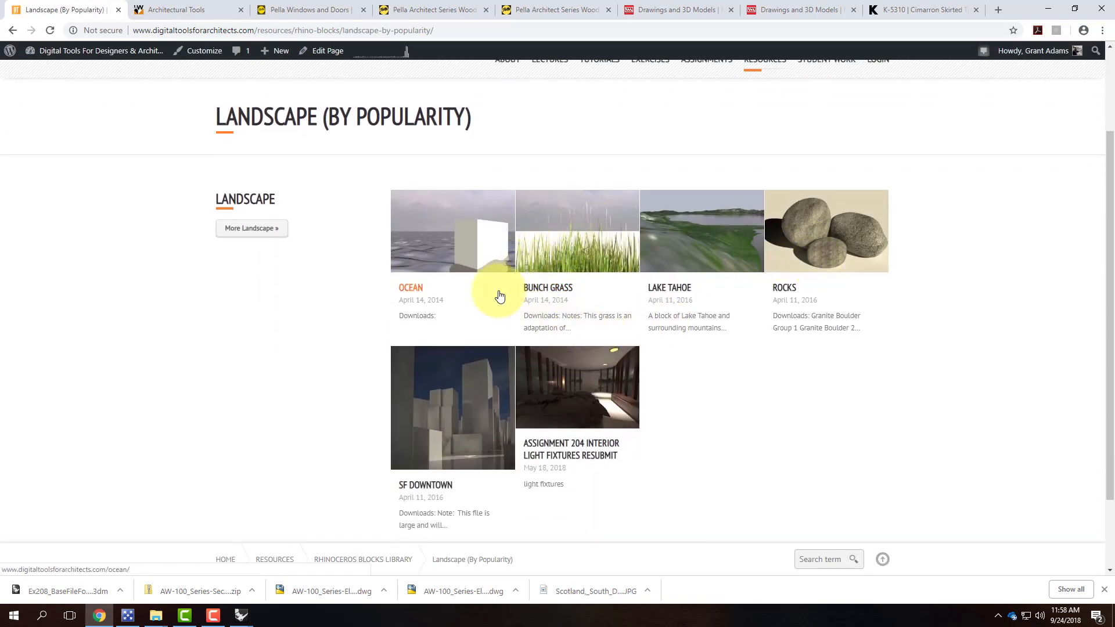
pyautogui.scroll(2, 556, 299)
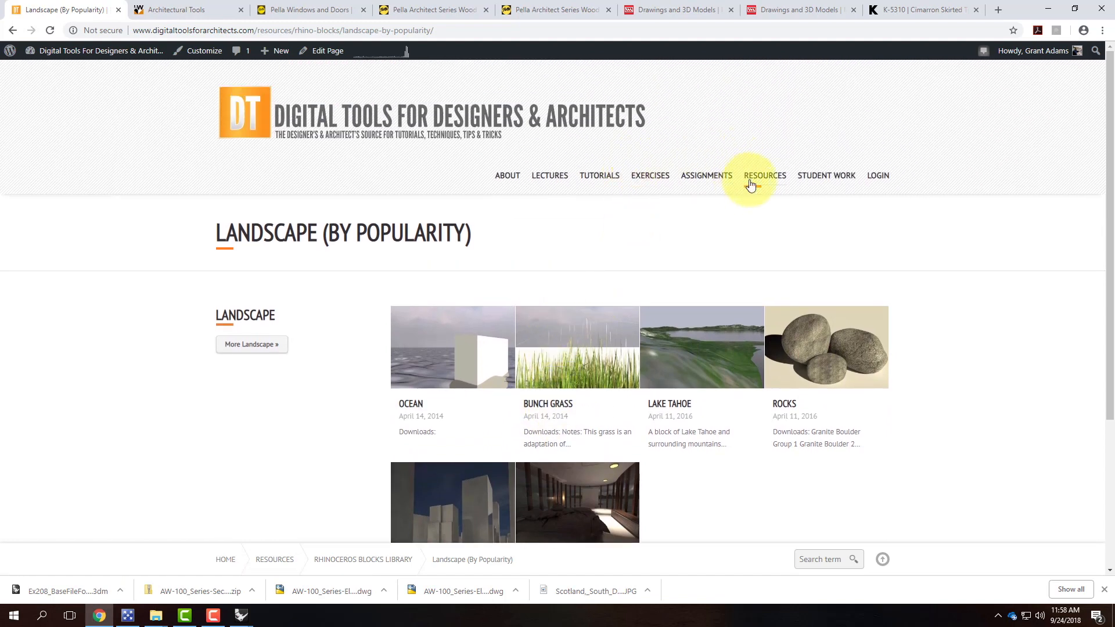
# Open the All Rhino Blocks page and view the window24x42 post in the fenestration section.
pyautogui.moveTo(780, 292)
pyautogui.click(647, 298)
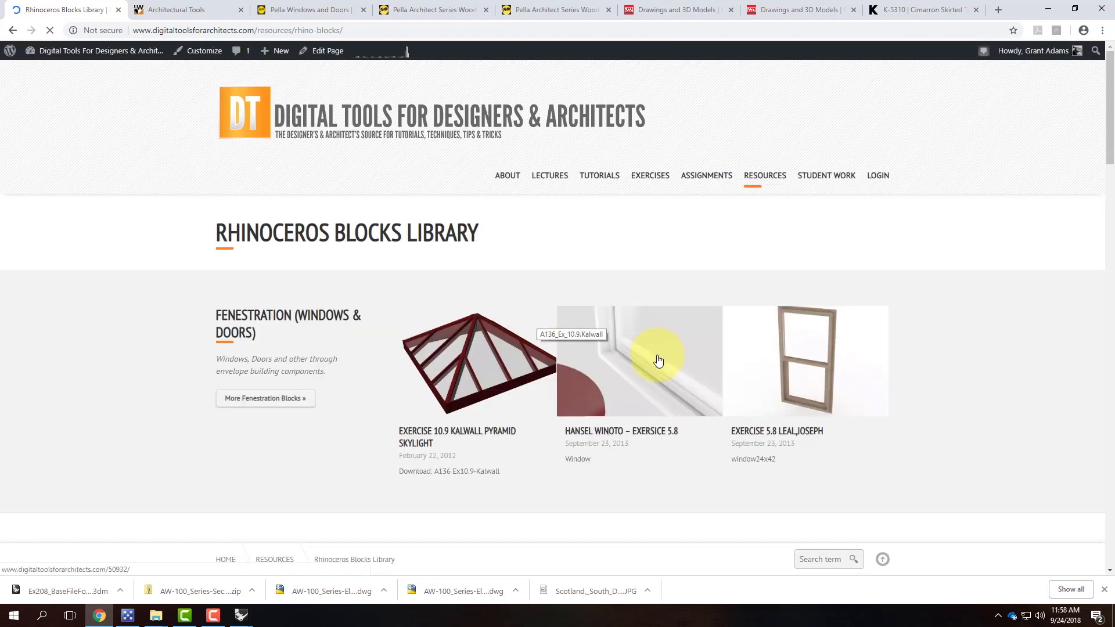
pyautogui.scroll(-1, 660, 356)
pyautogui.click(782, 373)
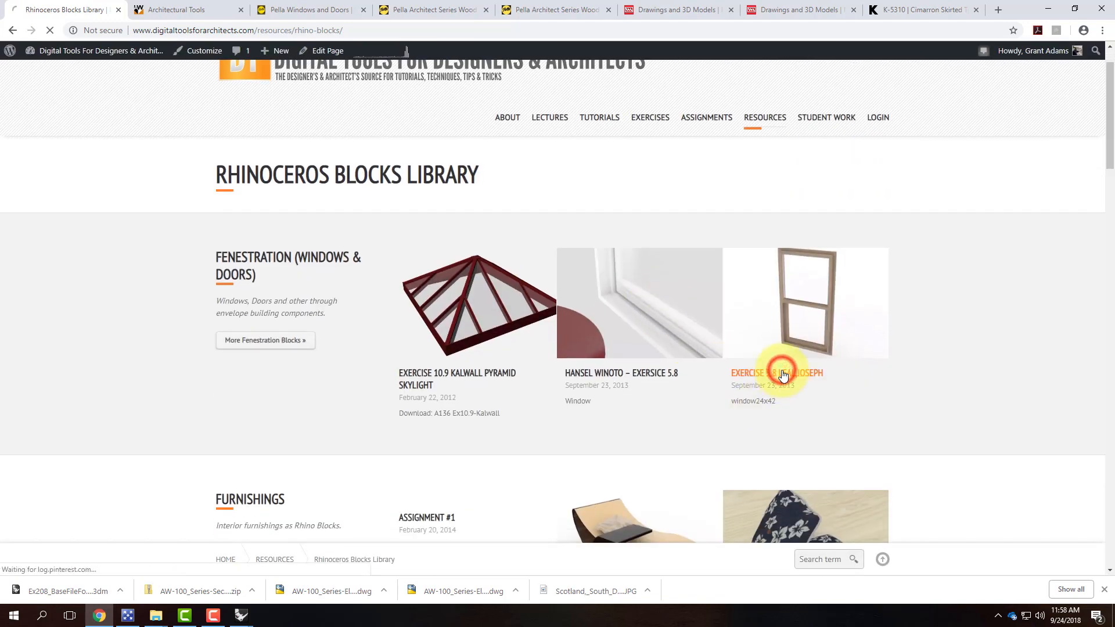
pyautogui.scroll(-3, 405, 366)
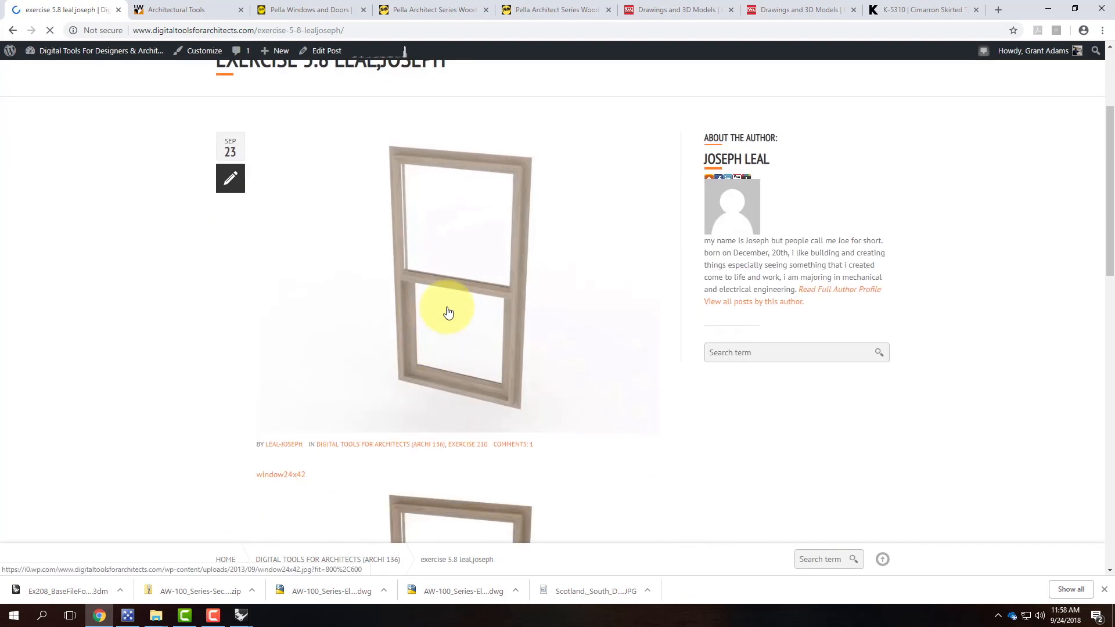
# Look through the window24x42 post and the Furnishings and Building Components sections of the Rhinoceros Blocks Library page.
pyautogui.scroll(-3, 456, 306)
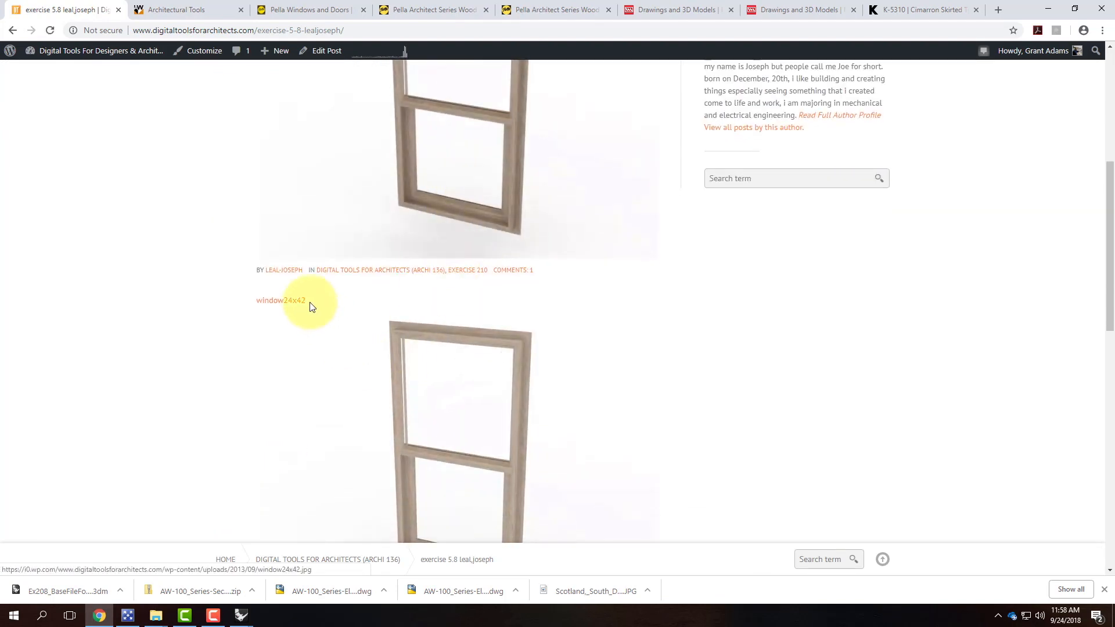
pyautogui.scroll(-4, 323, 308)
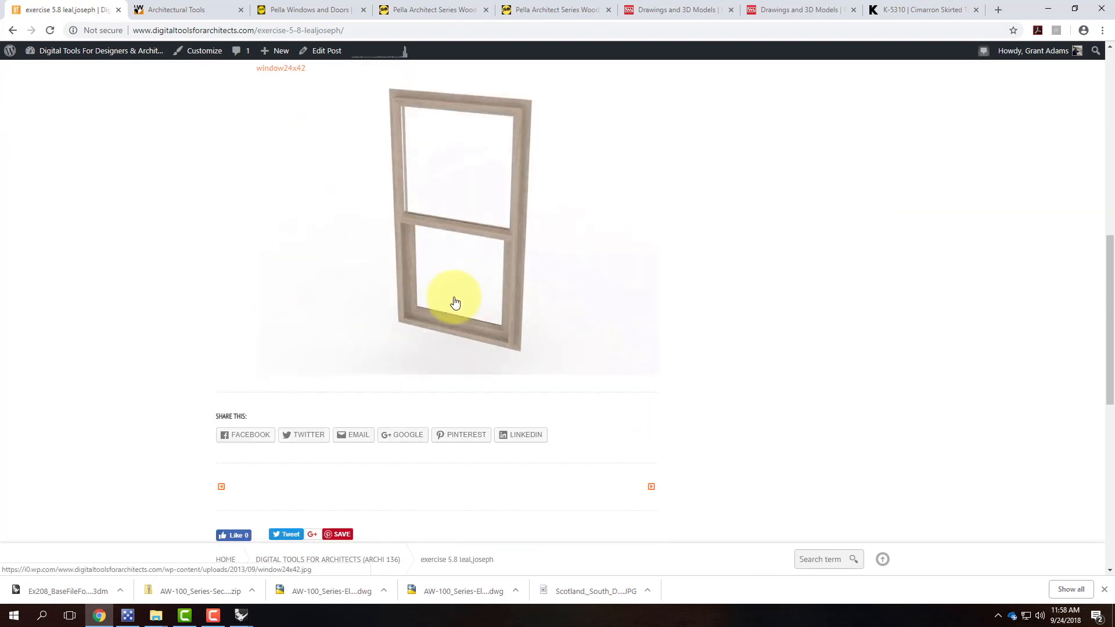
pyautogui.click(12, 30)
pyautogui.scroll(-3, 409, 325)
pyautogui.scroll(-2, 409, 307)
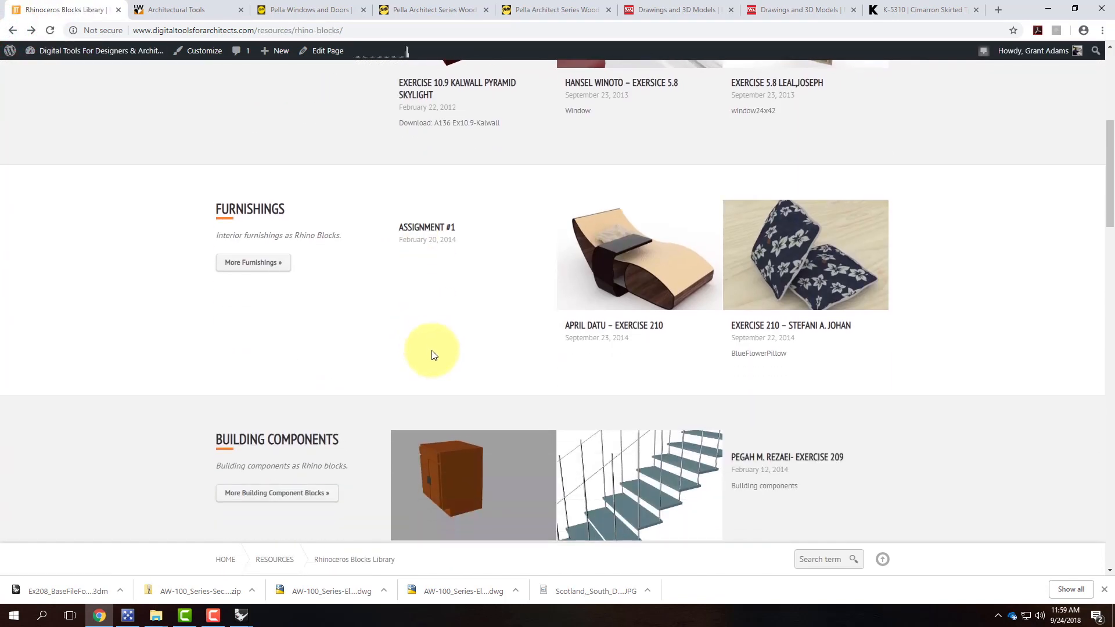
pyautogui.scroll(5, 432, 355)
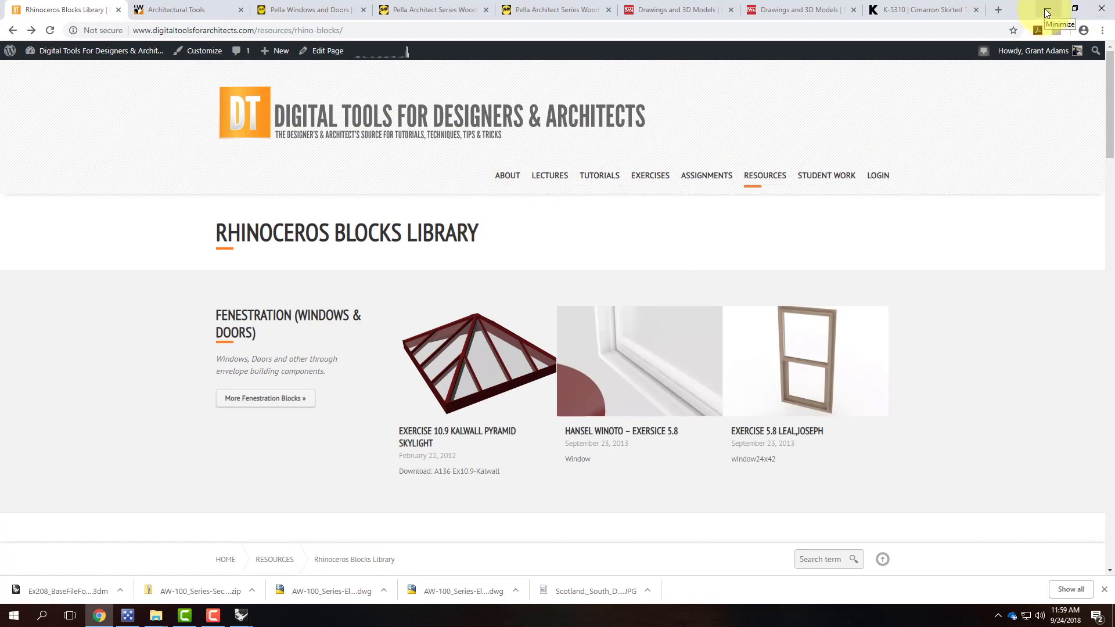
# Switch to Rhino and start saving the V-Ray render, choosing the Ex208 - Bulding Rhino Blocks folder under Live Demonstrations, A136 Exercises.
pyautogui.click(1047, 10)
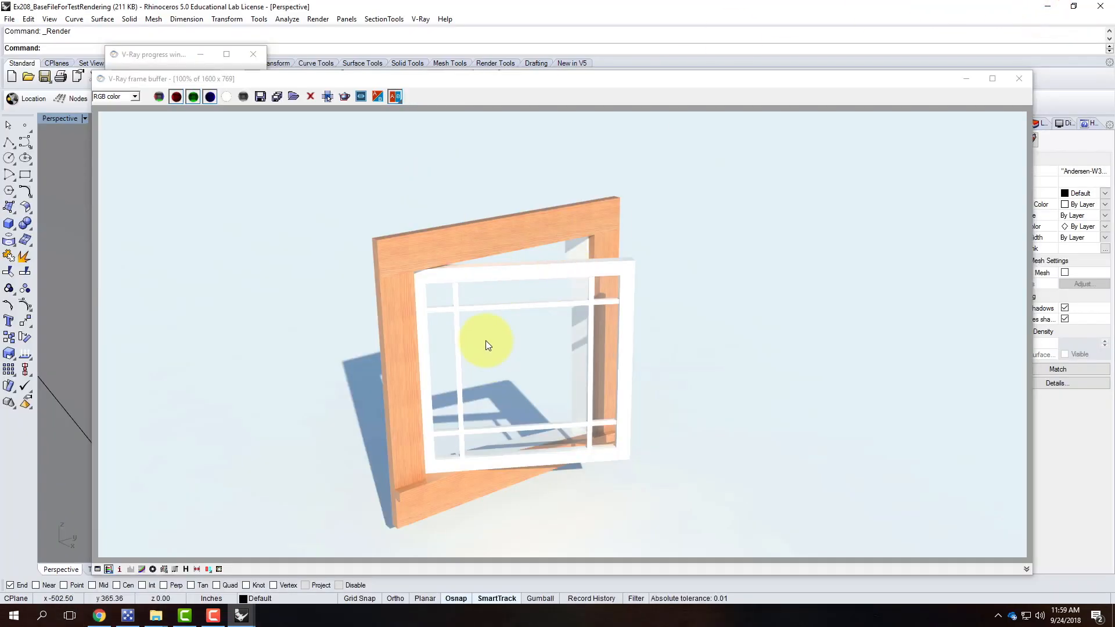
pyautogui.click(260, 98)
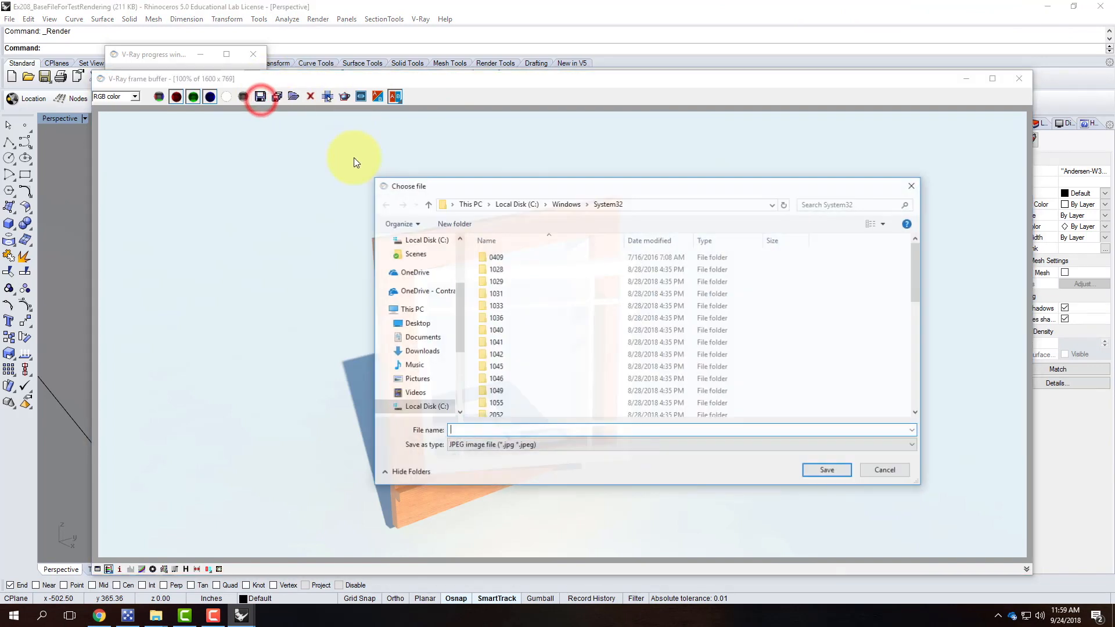
pyautogui.click(412, 291)
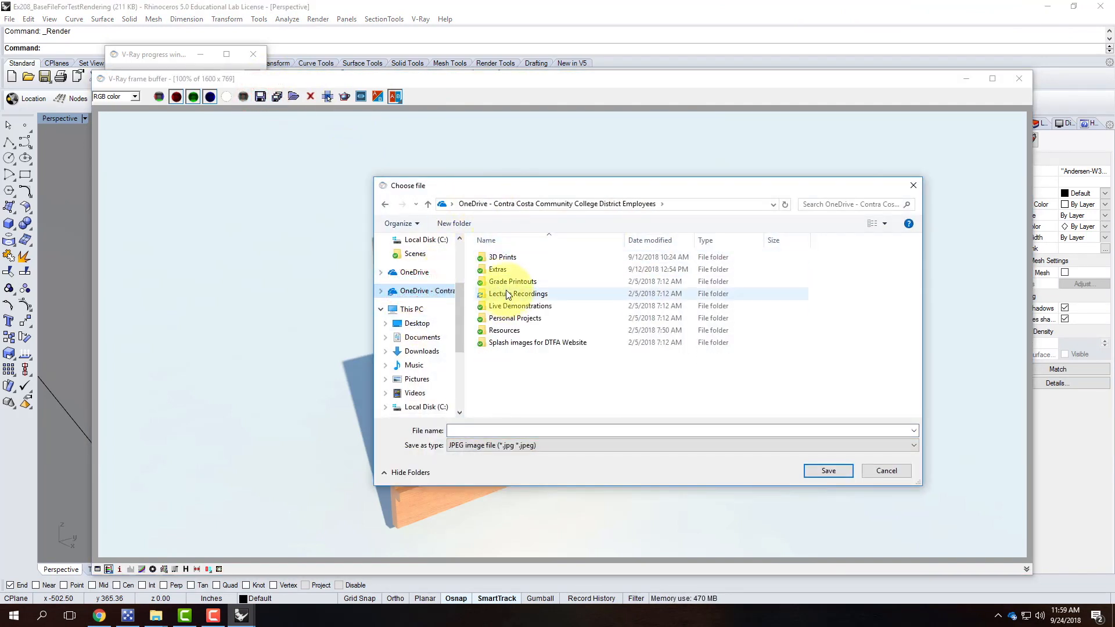
pyautogui.doubleClick(509, 306)
pyautogui.click(522, 282)
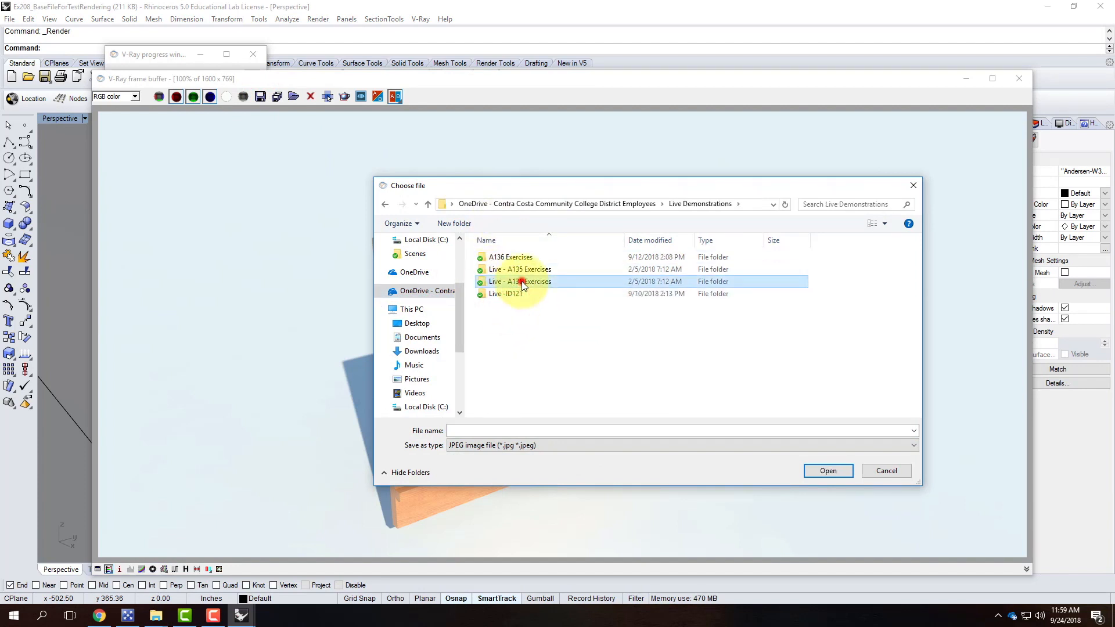
pyautogui.doubleClick(522, 282)
pyautogui.click(385, 204)
pyautogui.doubleClick(526, 257)
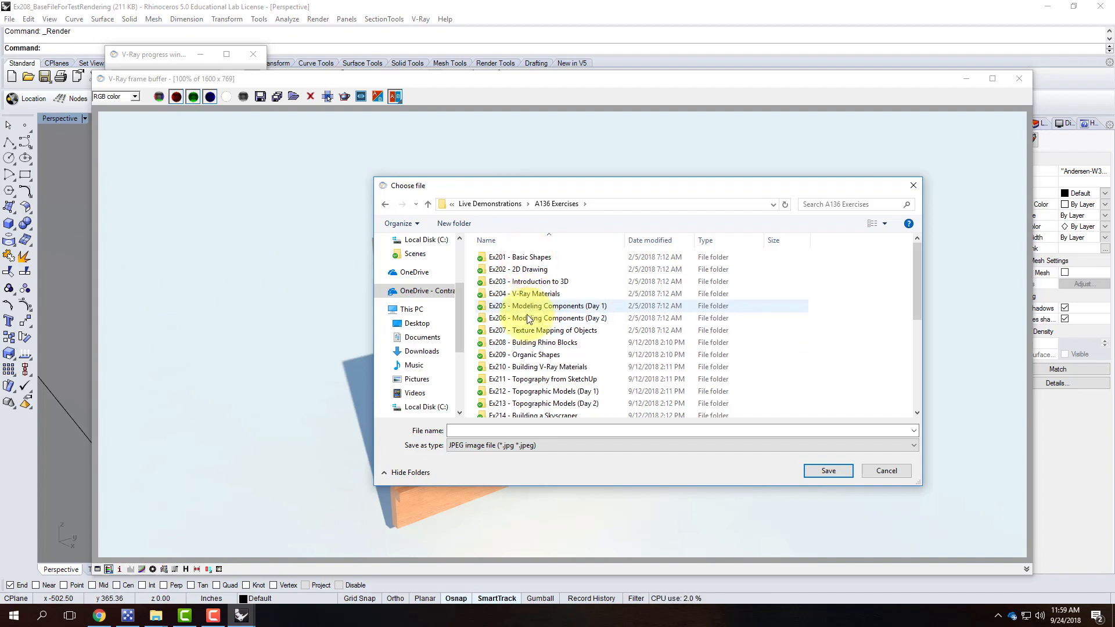
pyautogui.doubleClick(527, 343)
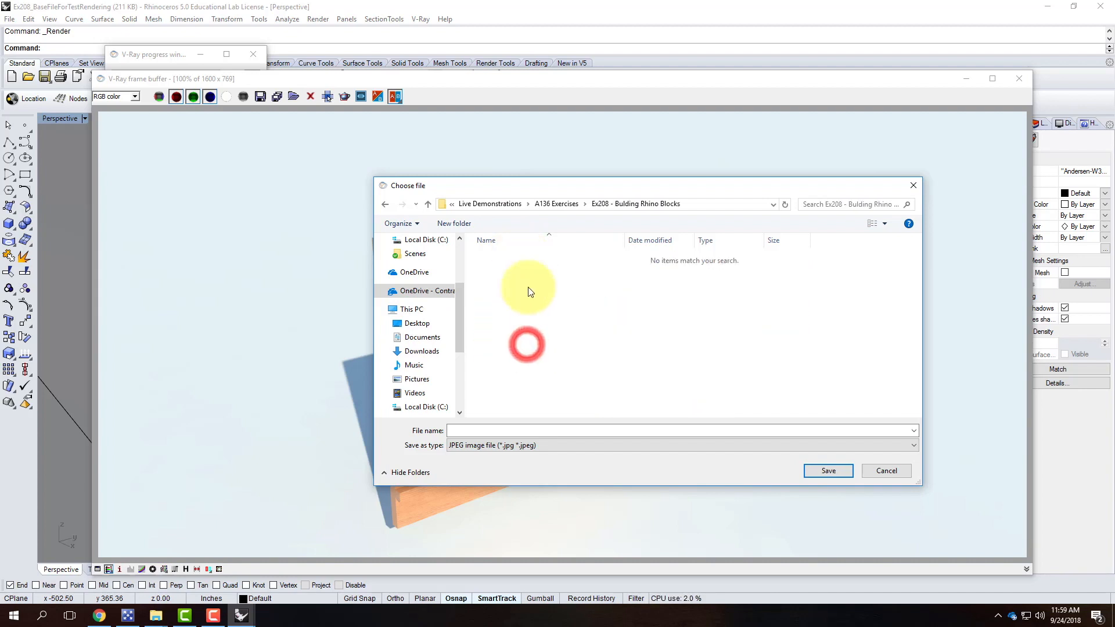
# Create a folder named Andersen-3030-Casement inside Ex208 - Bulding Rhino Blocks and open it.
pyautogui.click(453, 223)
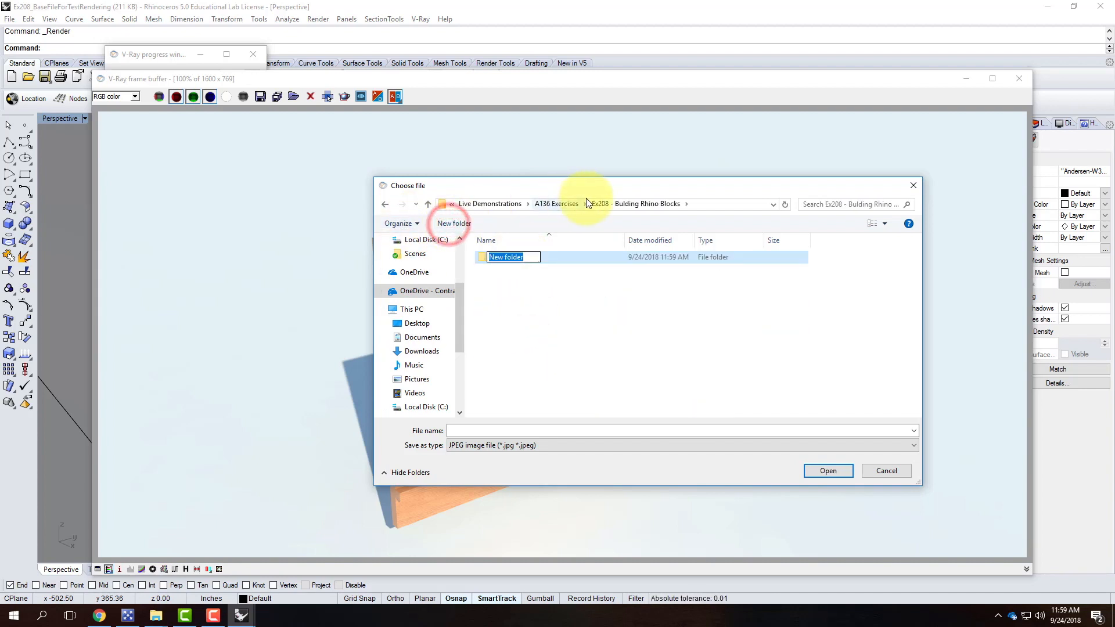
pyautogui.write('Andersen')
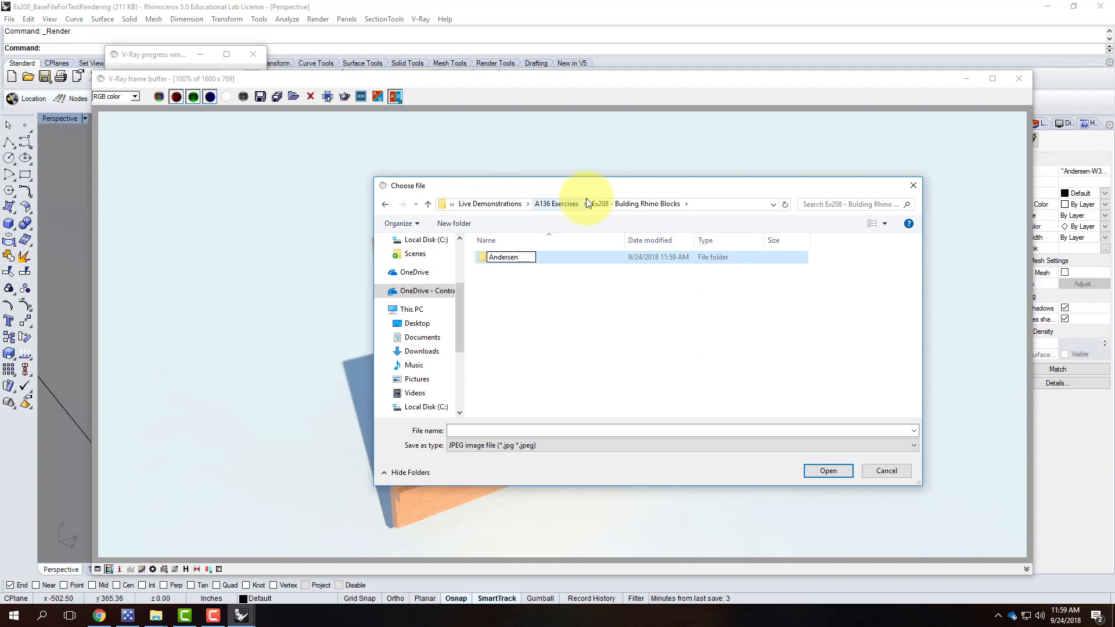
pyautogui.write('-3030-Casement')
pyautogui.click(479, 257)
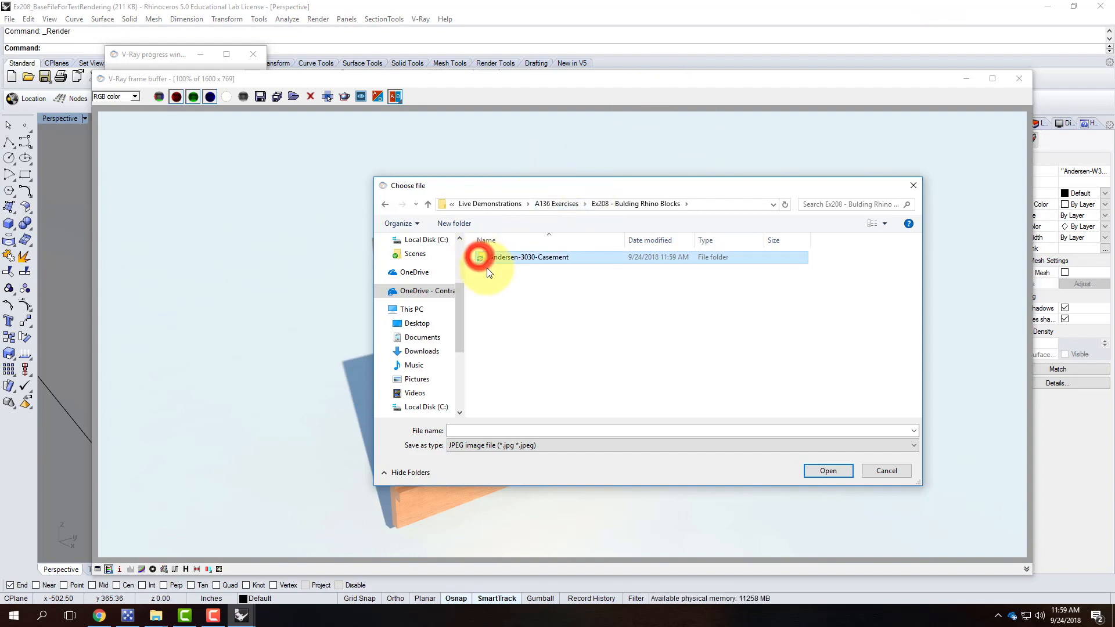
pyautogui.doubleClick(502, 256)
# Save the rendered window image as the JPEG file Andersen-3030-SampleRender.
pyautogui.click(456, 432)
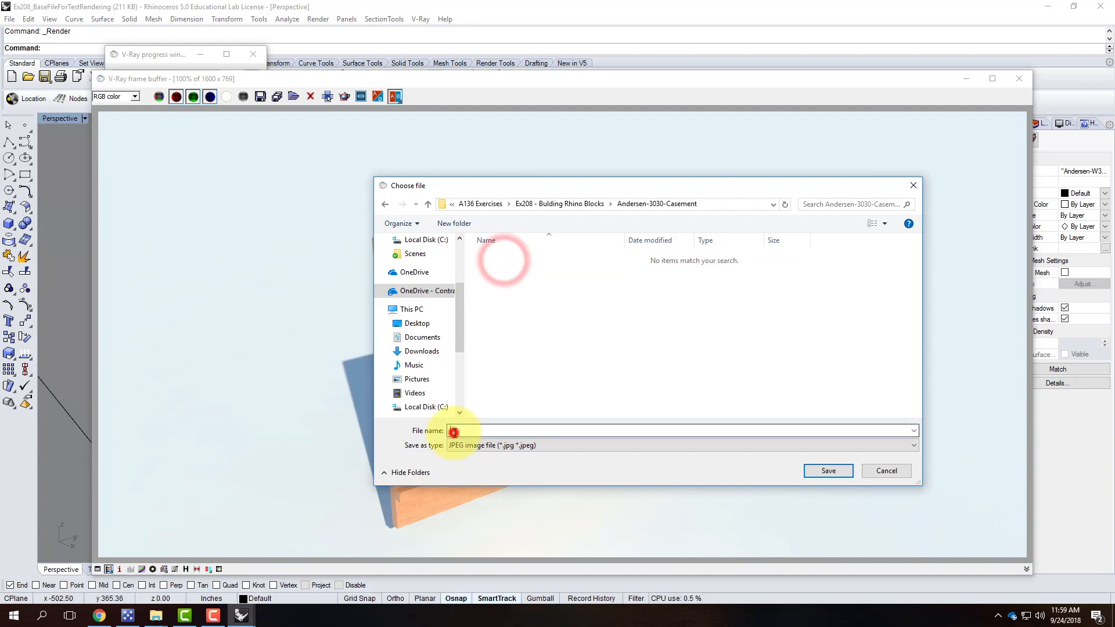
pyautogui.write('Andersent')
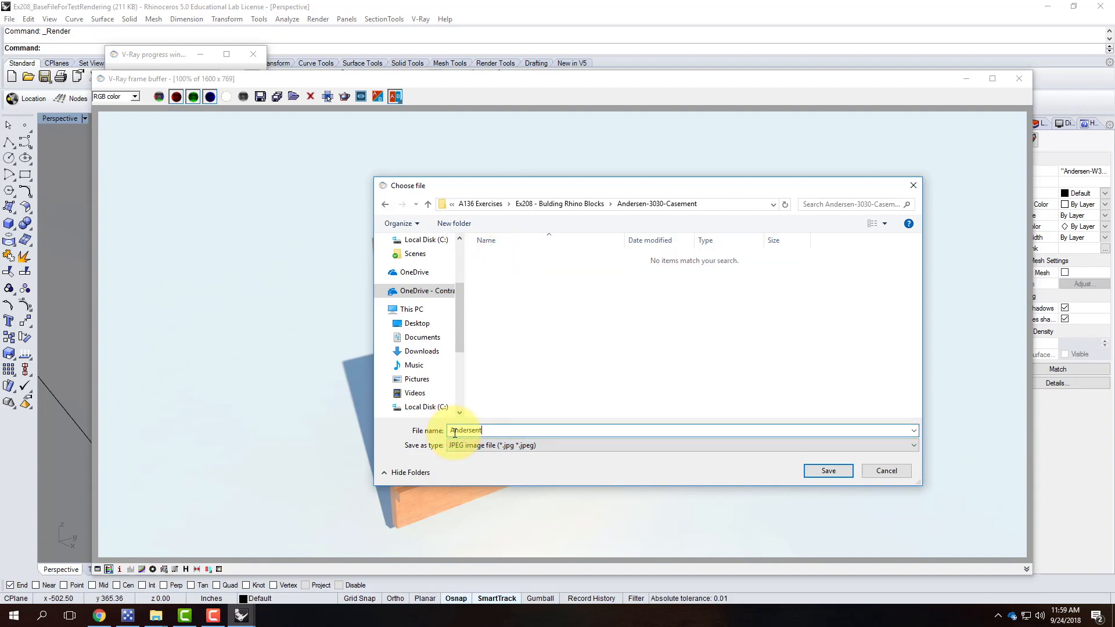
pyautogui.press('BackSpace')
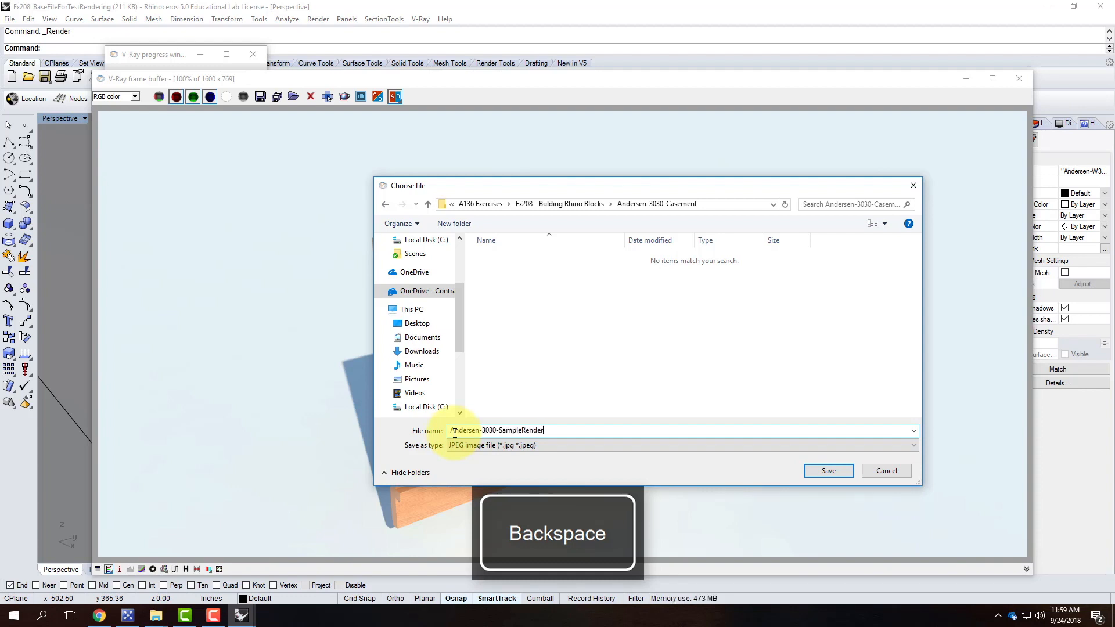
pyautogui.click(813, 474)
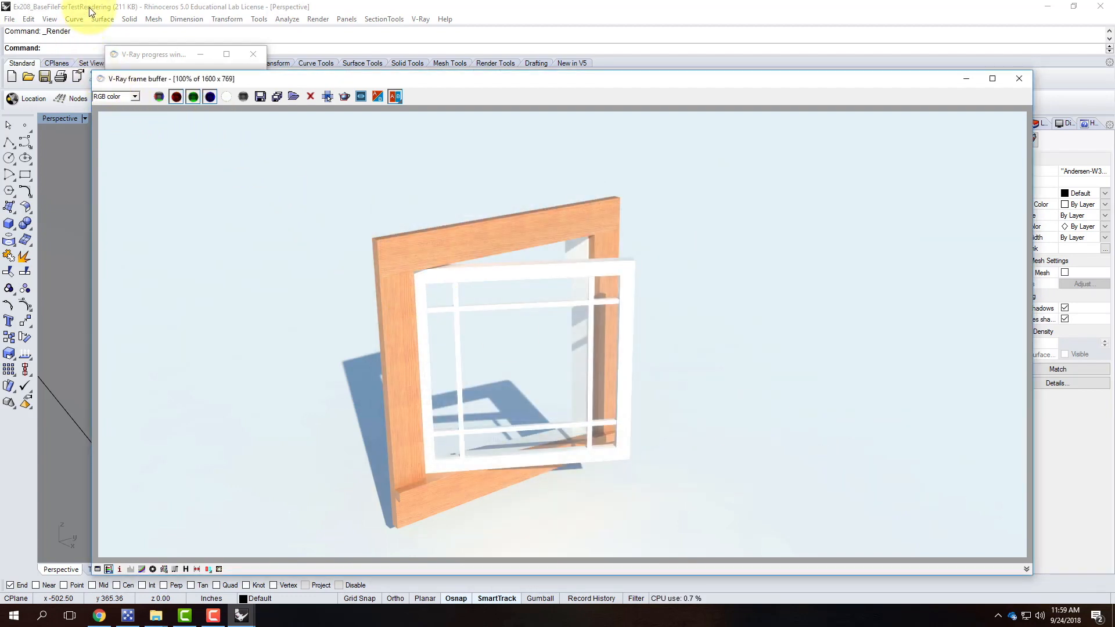
# Switch to the Andersen-W3030-Casement model and save a copy of it under the same name in the Ex208 Andersen-3030-Casement folder.
pyautogui.click(965, 78)
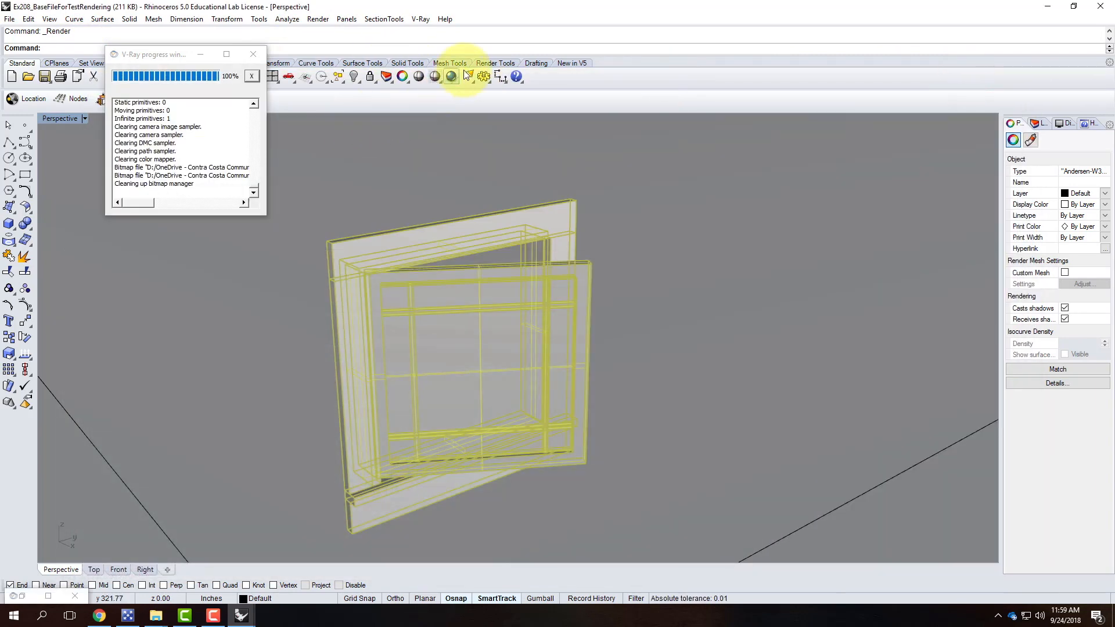
pyautogui.click(1057, 6)
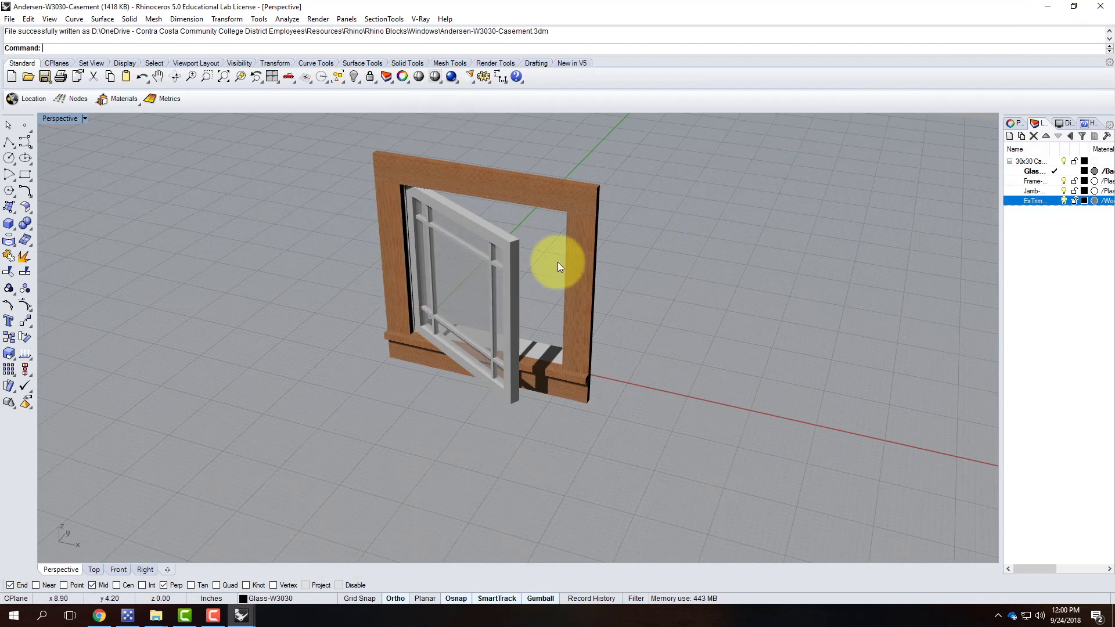
pyautogui.click(9, 19)
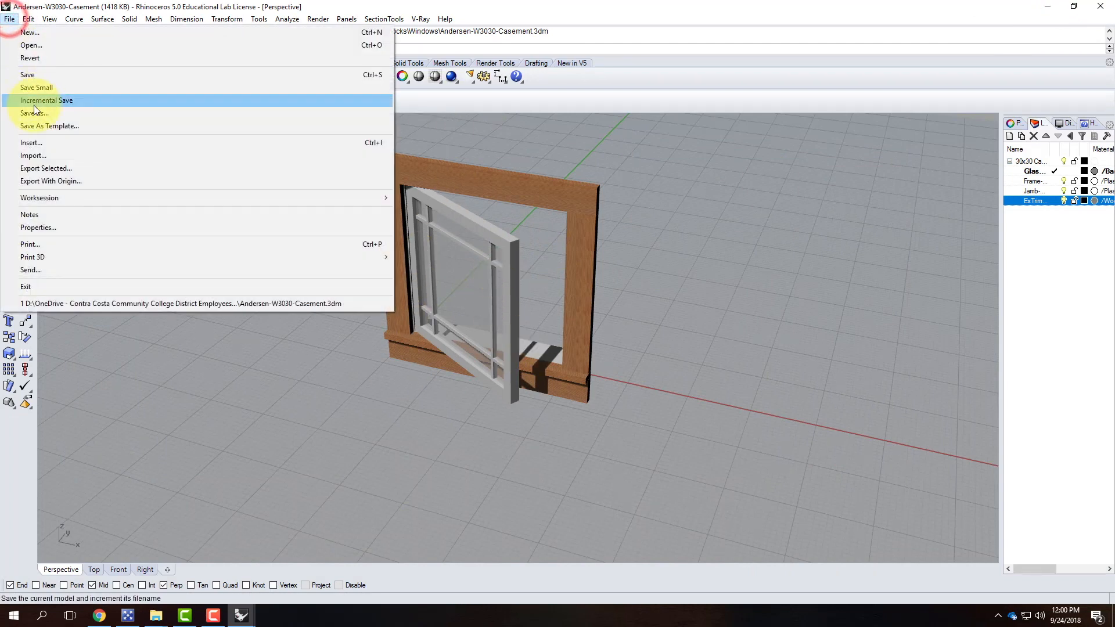
pyautogui.click(34, 114)
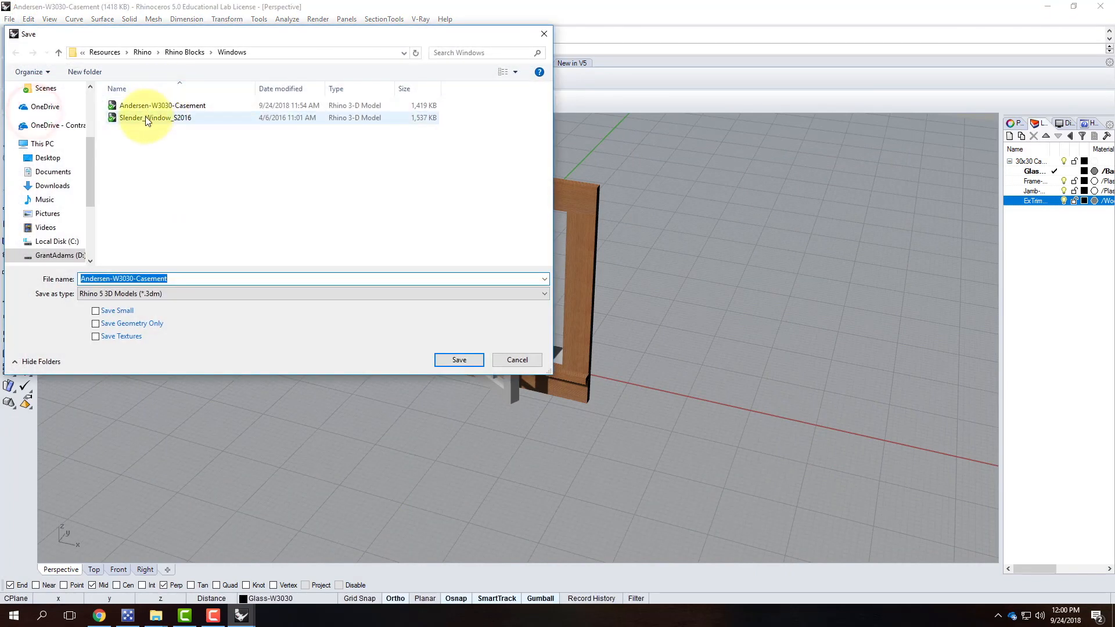
pyautogui.click(55, 125)
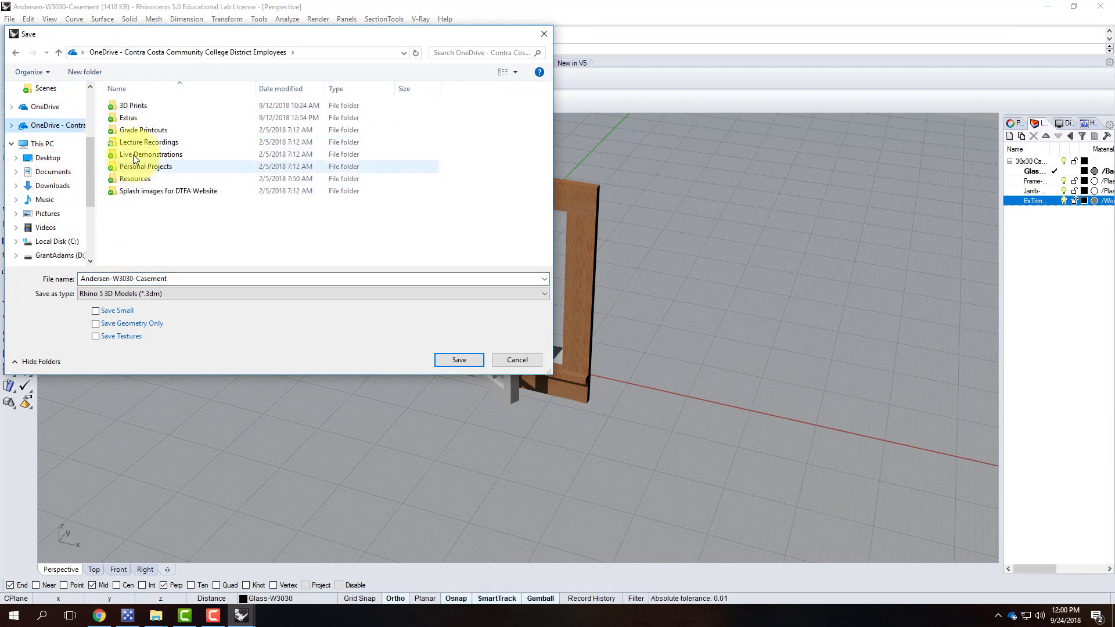
pyautogui.doubleClick(133, 155)
pyautogui.doubleClick(140, 105)
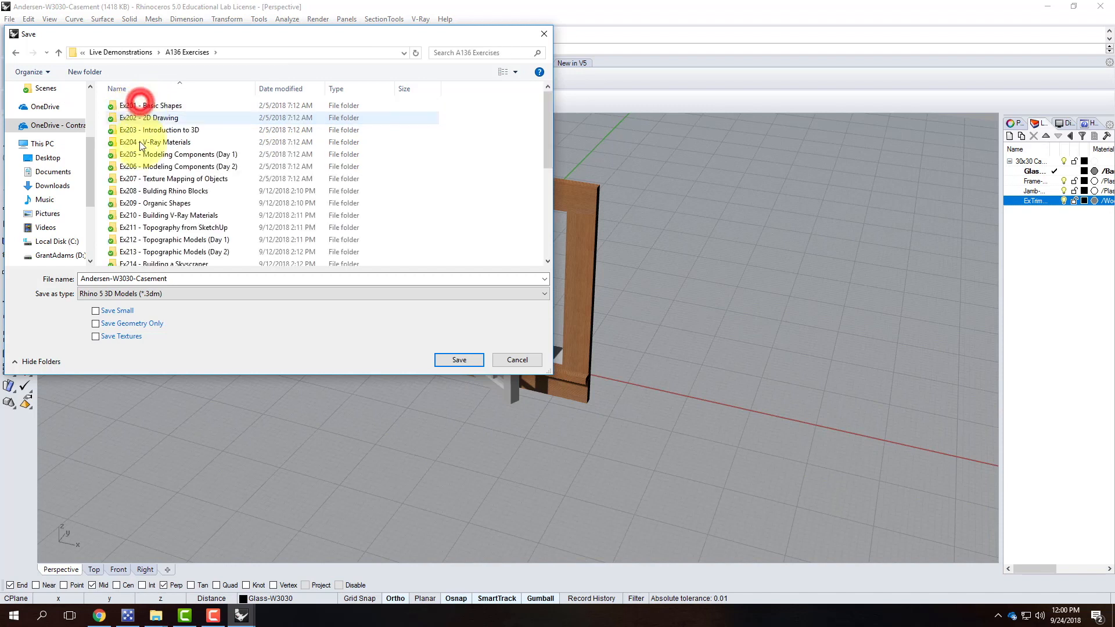
pyautogui.doubleClick(140, 191)
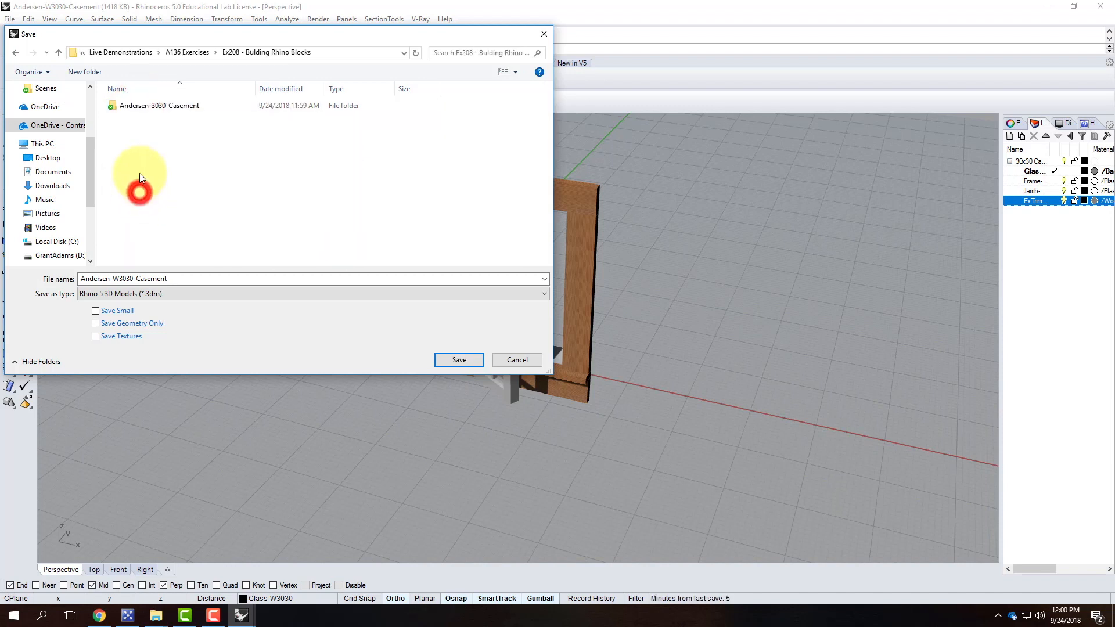
pyautogui.doubleClick(149, 110)
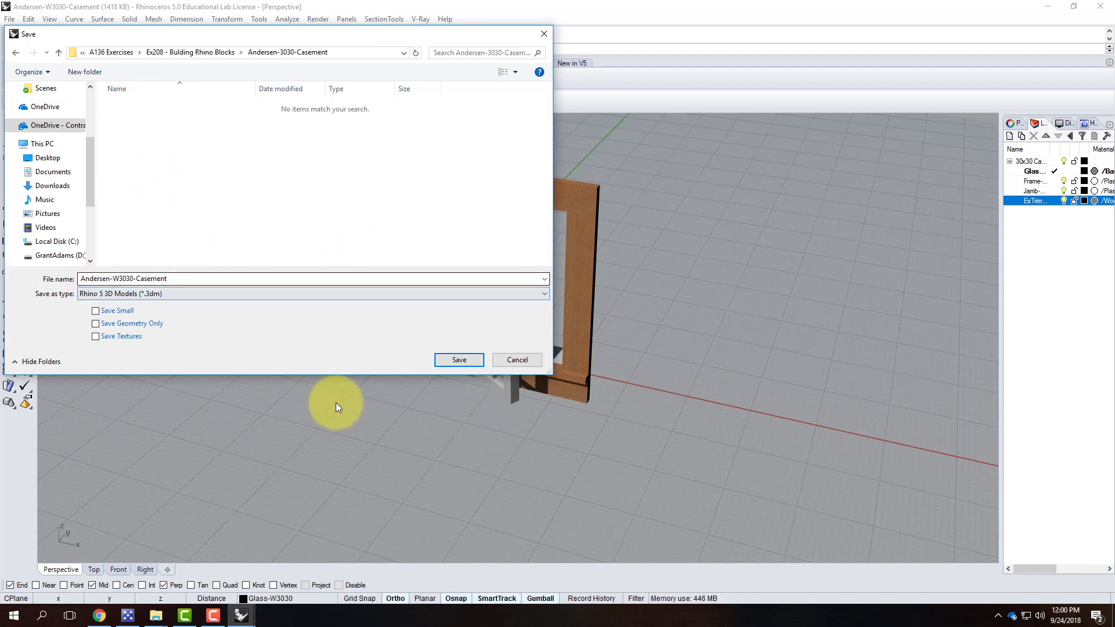
pyautogui.click(473, 361)
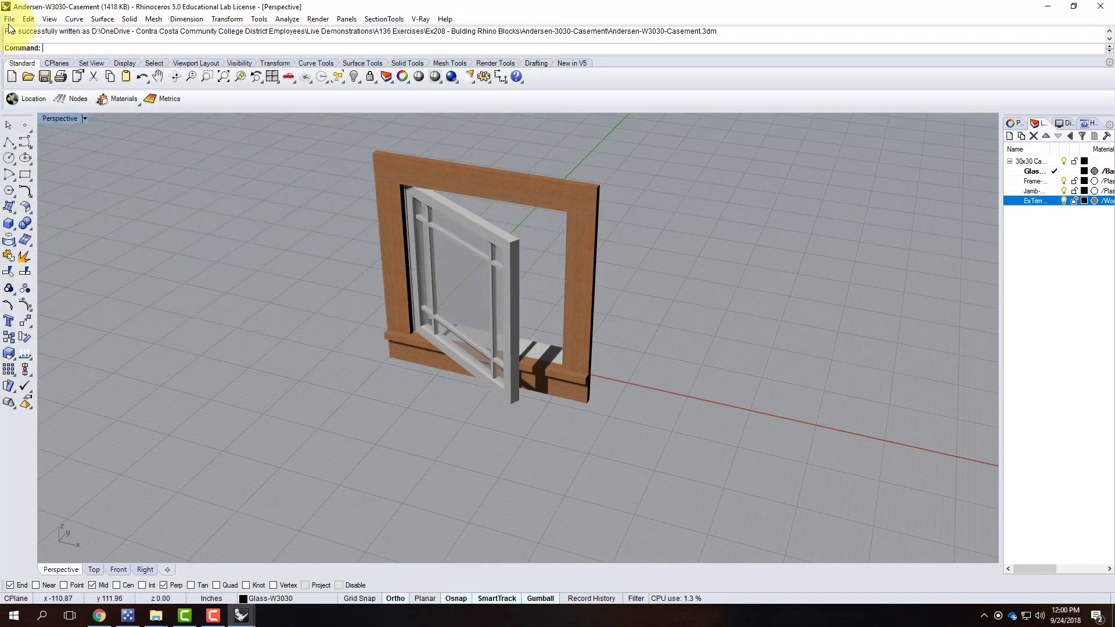
# Pack the V-Ray material Basic Glass as a zip archive into the Ex208 Andersen-3030-Casement folder, keeping its default name.
pyautogui.click(421, 20)
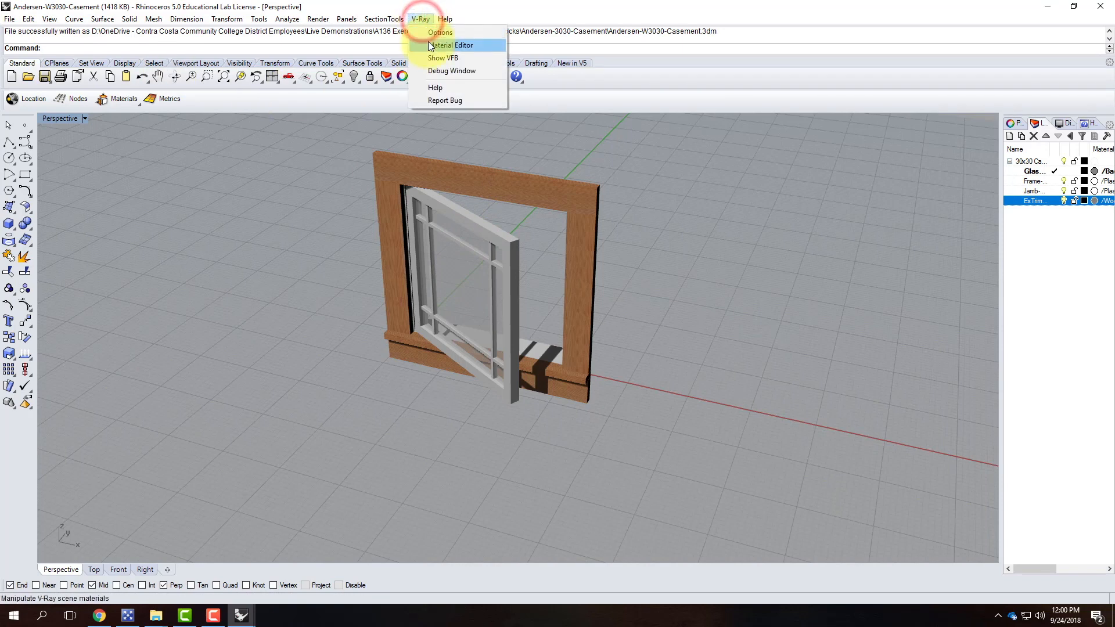
pyautogui.click(450, 46)
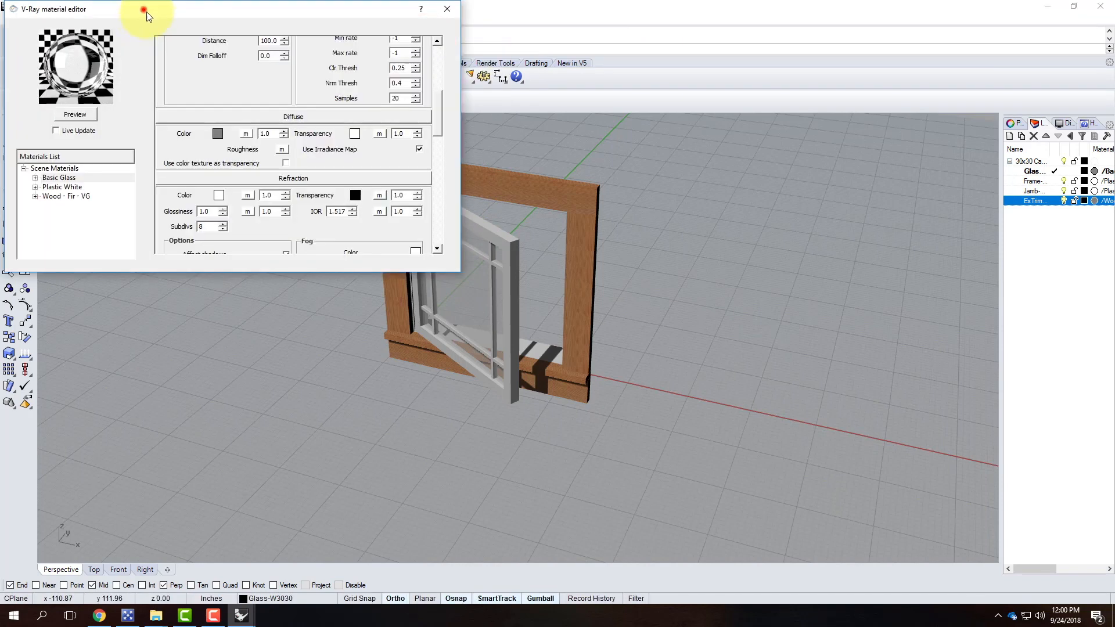
pyautogui.moveTo(147, 15); pyautogui.dragTo(273, 165)
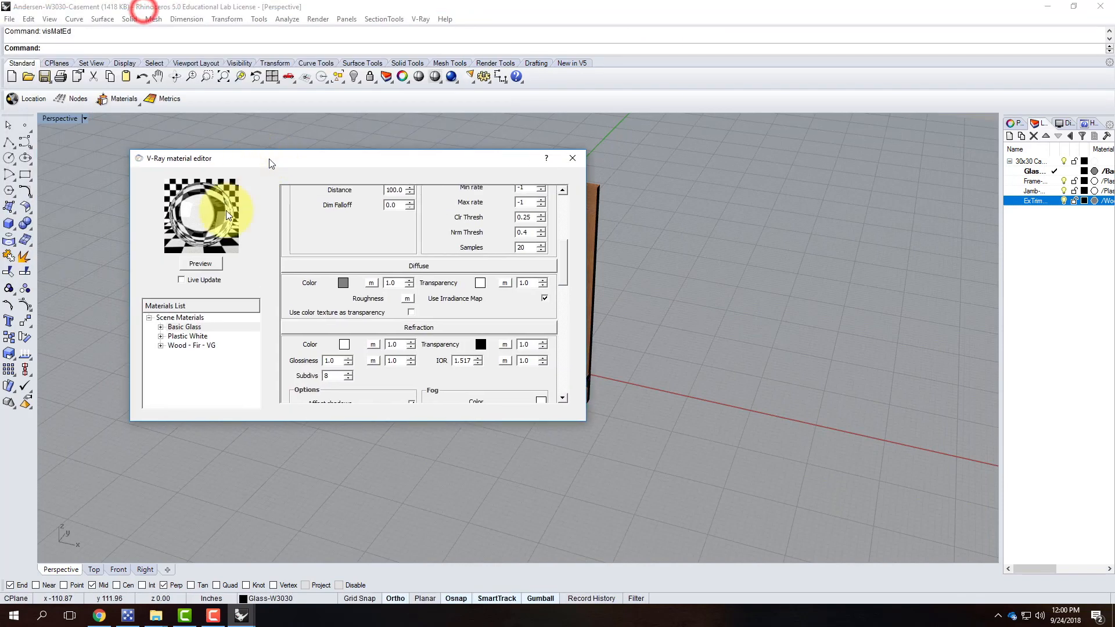
pyautogui.rightClick(182, 328)
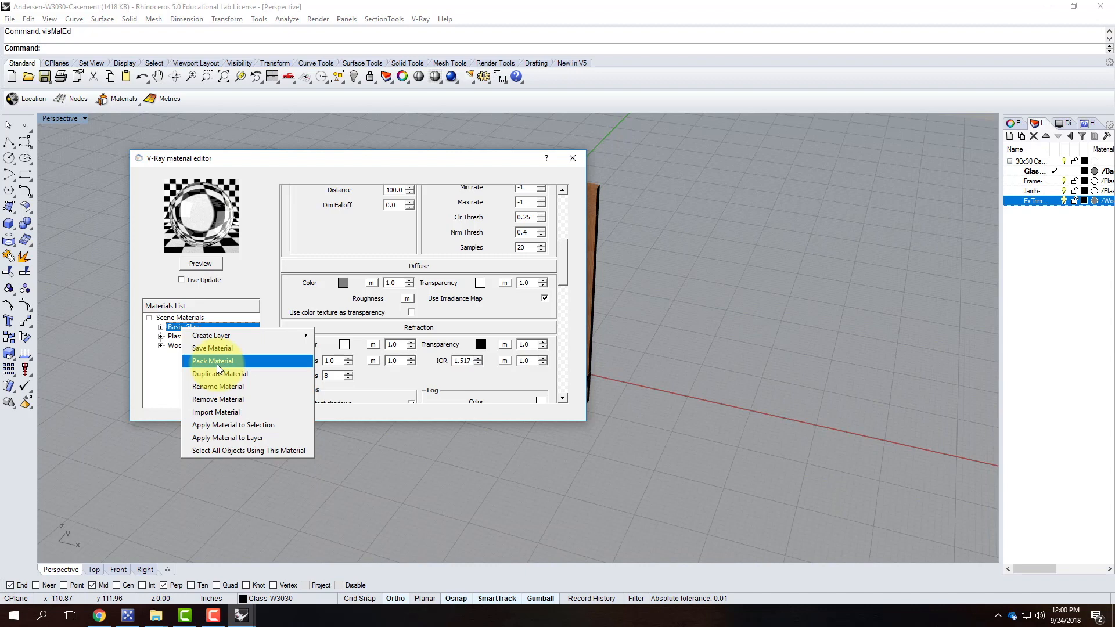
pyautogui.click(209, 361)
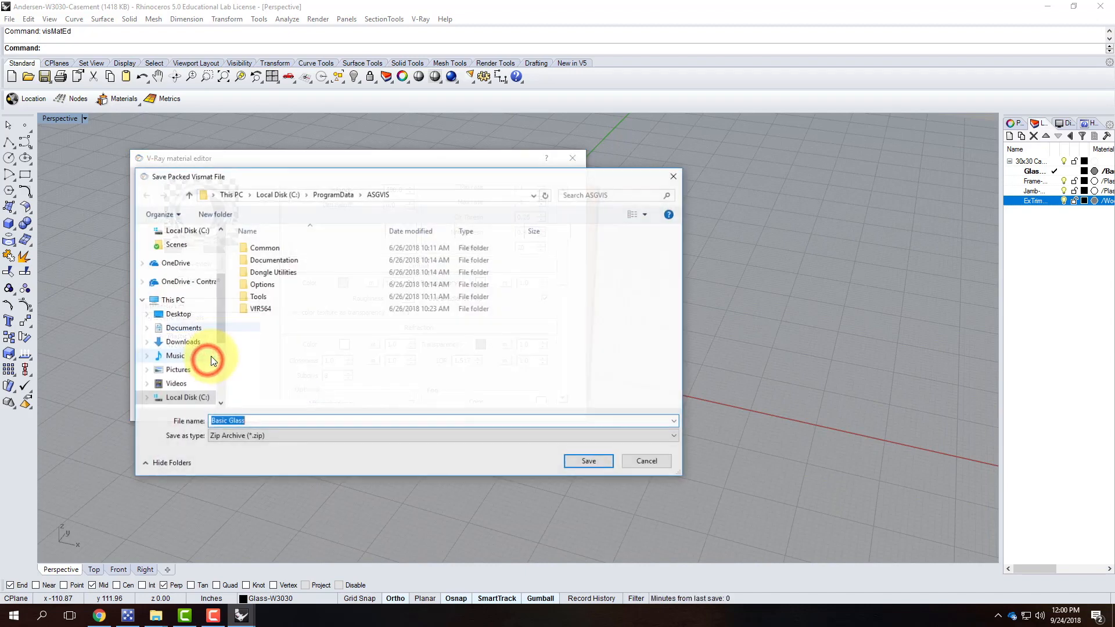
pyautogui.click(176, 284)
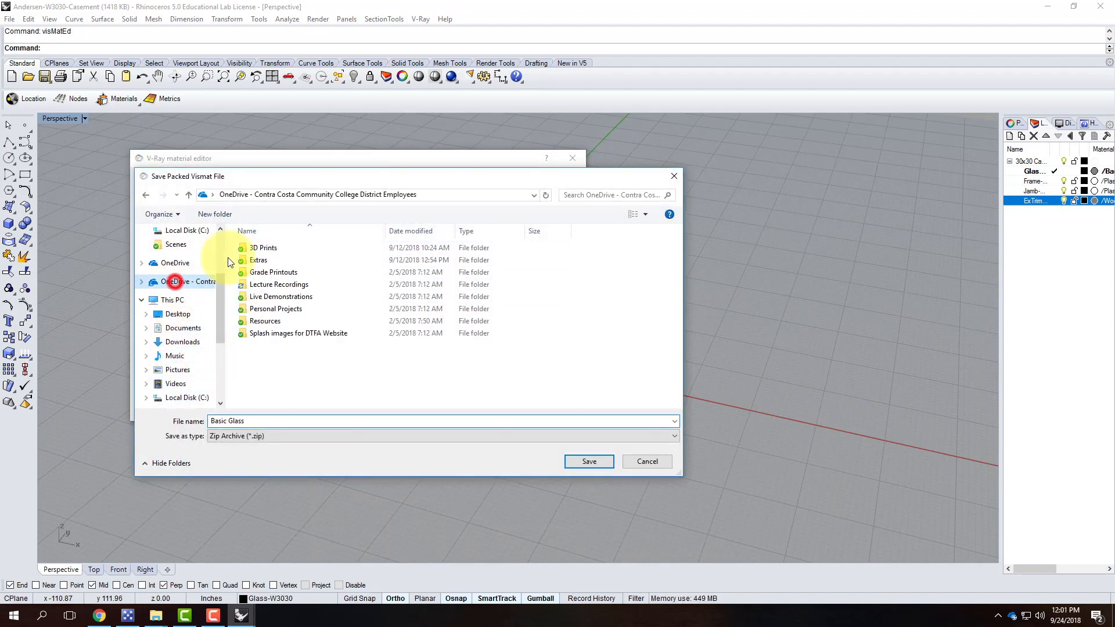
pyautogui.doubleClick(269, 295)
pyautogui.doubleClick(265, 248)
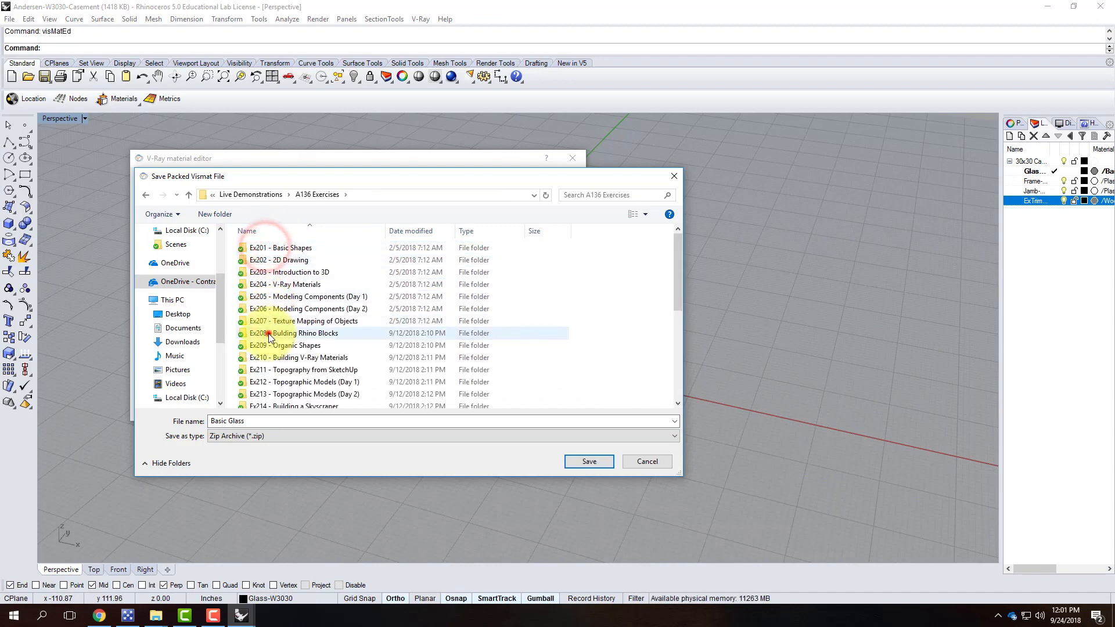
pyautogui.doubleClick(268, 332)
pyautogui.doubleClick(270, 249)
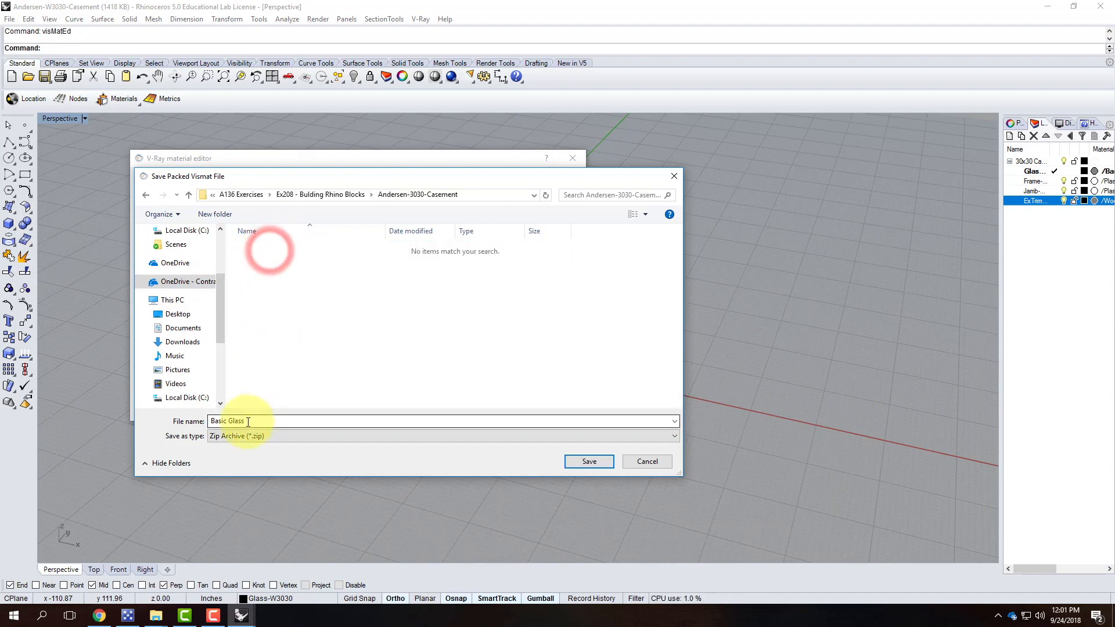
pyautogui.click(591, 465)
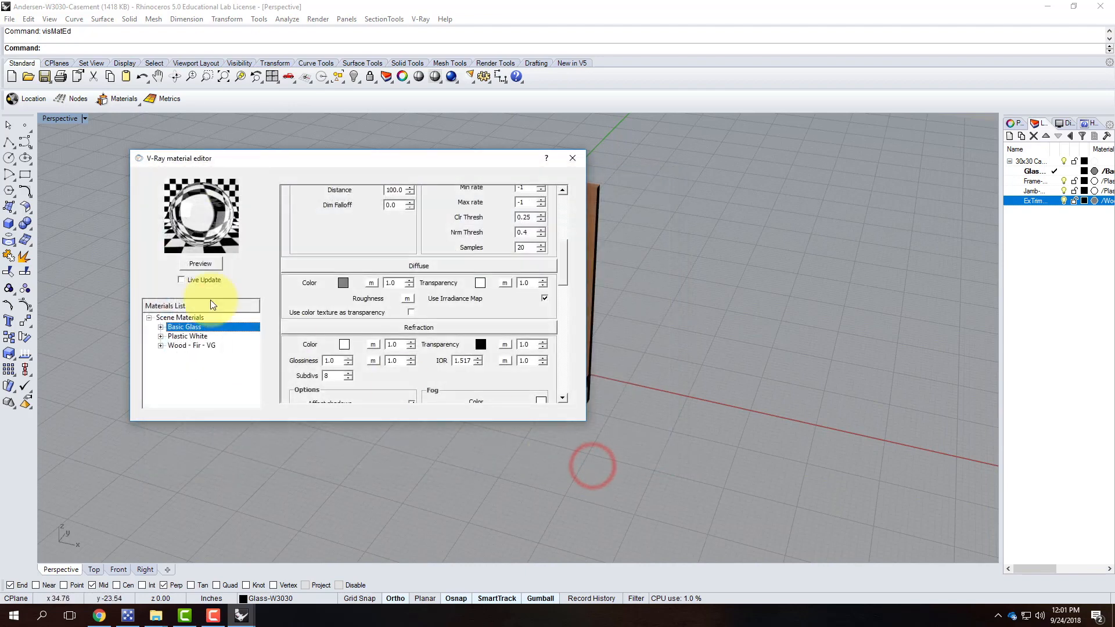
# Pack the V-Ray material Plastic White as a zip archive into the Ex208 Andersen-3030-Casement folder, keeping its default name.
pyautogui.click(189, 340)
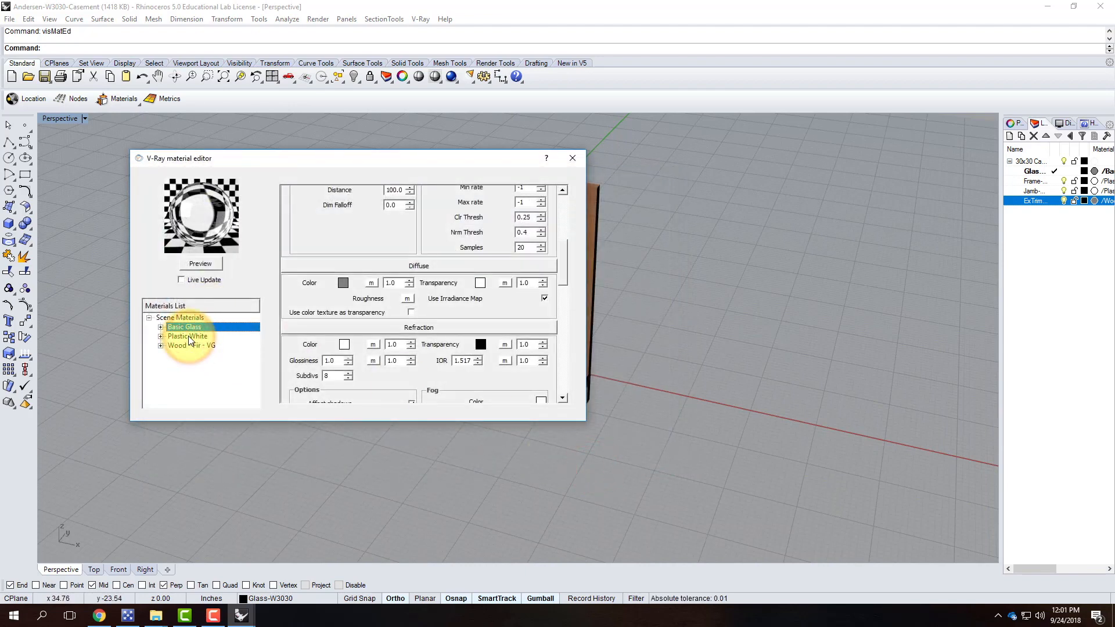
pyautogui.rightClick(188, 338)
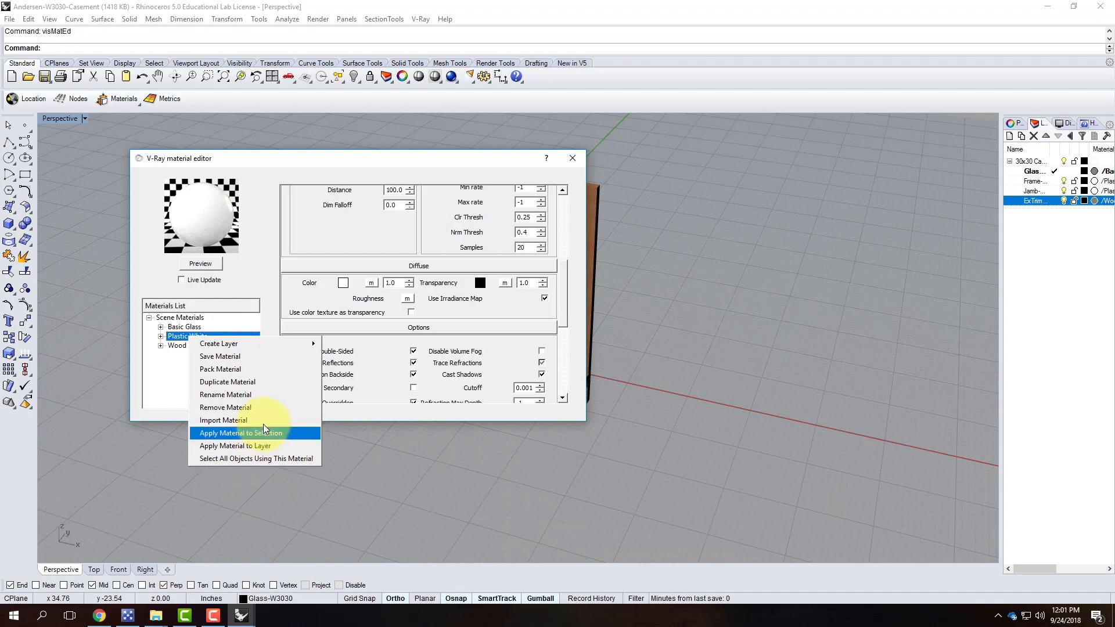
pyautogui.click(254, 372)
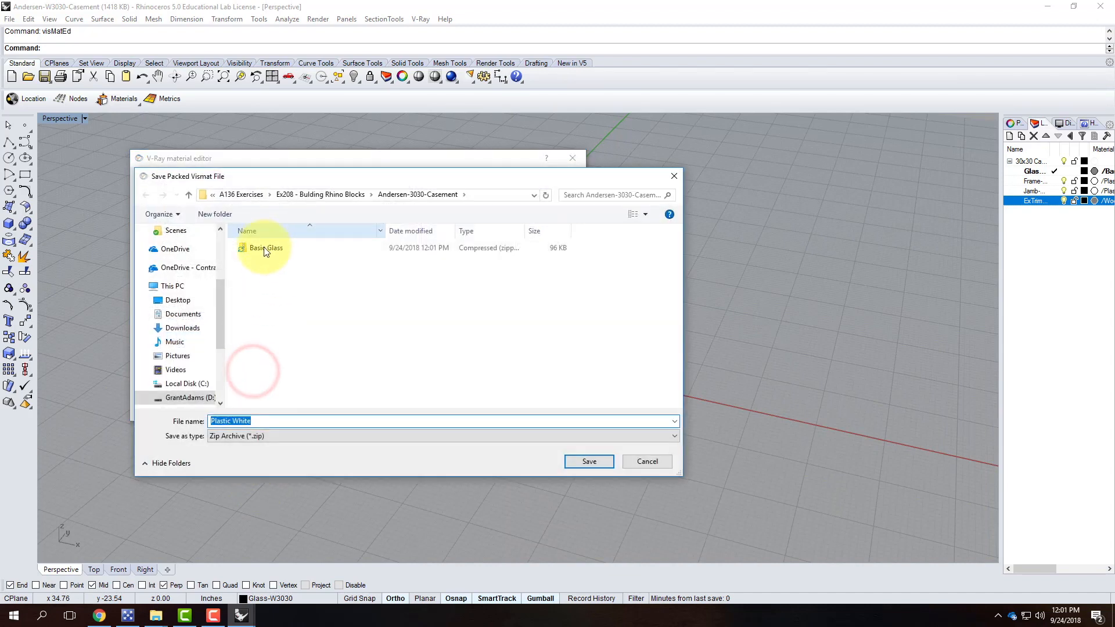
pyautogui.click(597, 463)
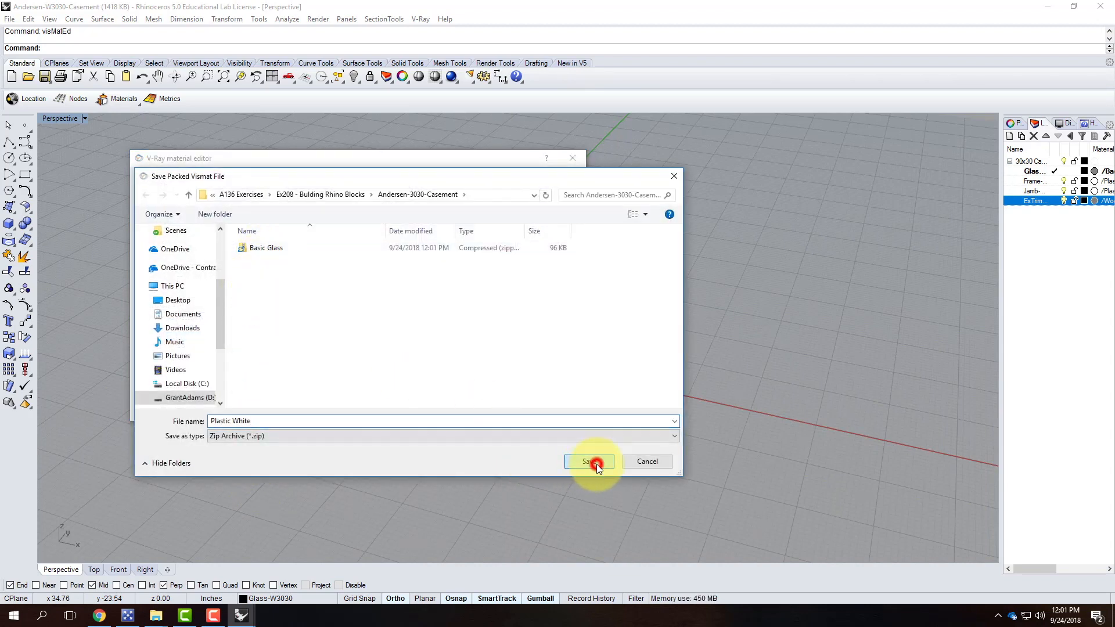
# Pack the V-Ray material Wood - Fir - VG as a zip archive into the same folder, keeping its default name.
pyautogui.click(194, 347)
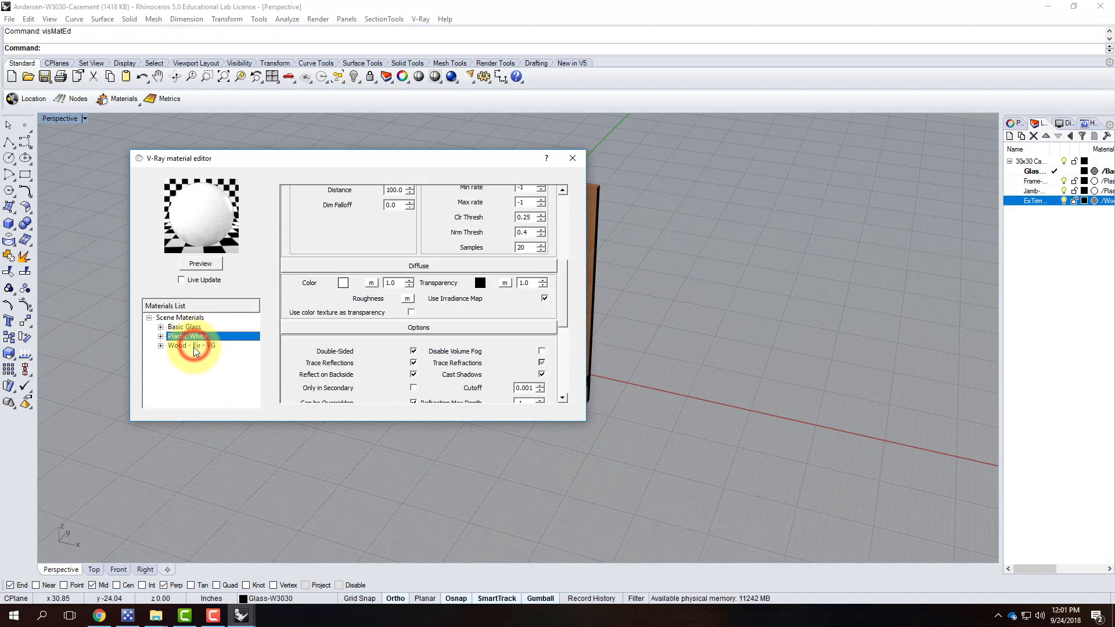
pyautogui.rightClick(194, 347)
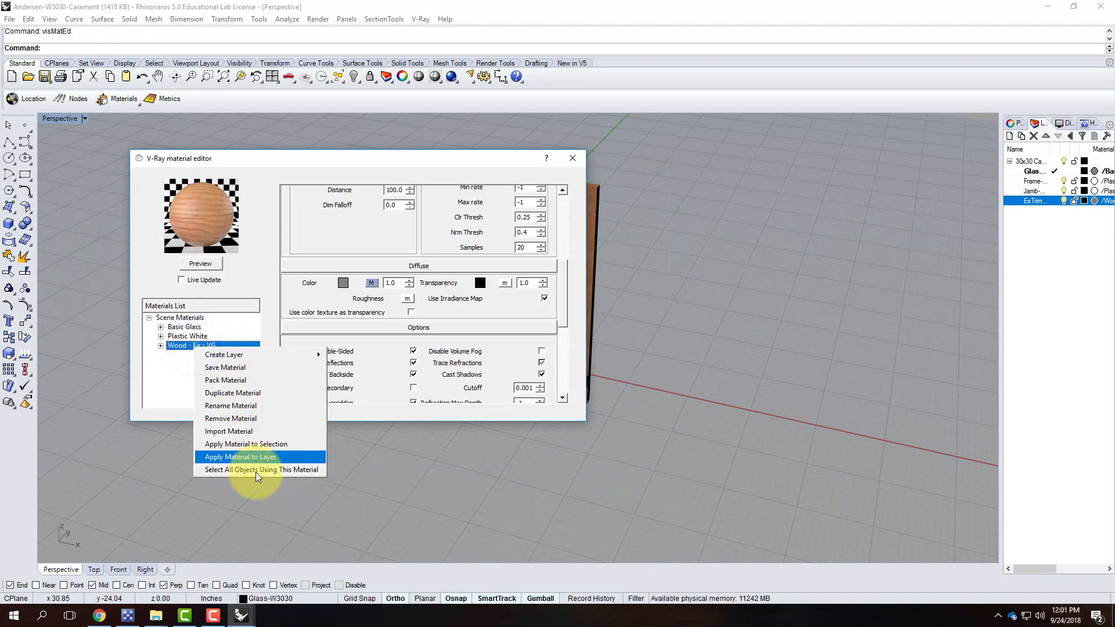
pyautogui.click(246, 383)
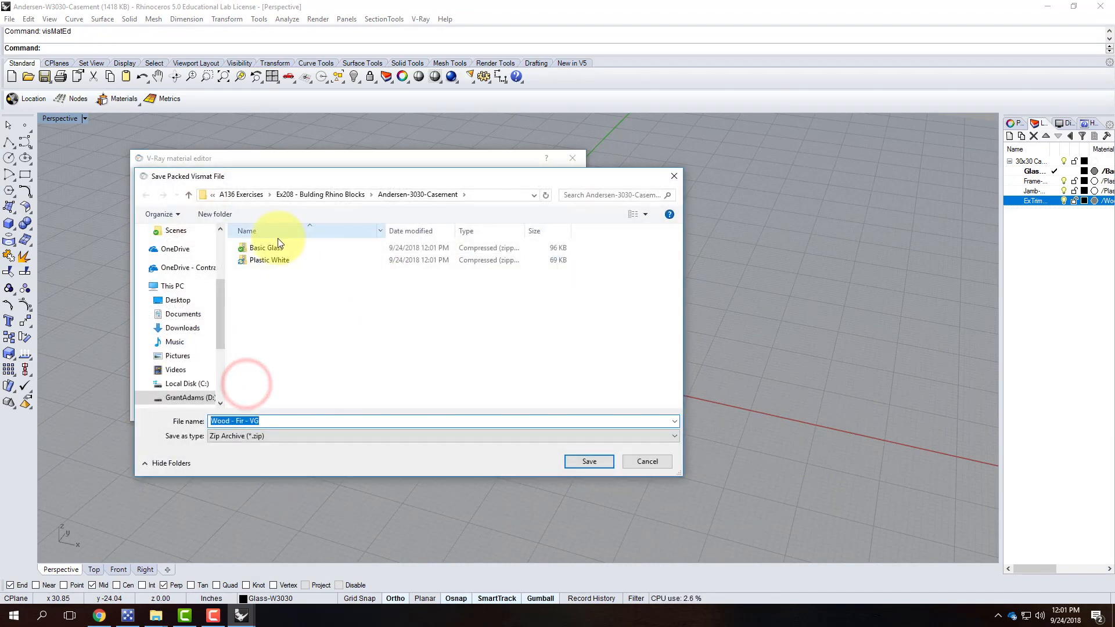
pyautogui.click(584, 463)
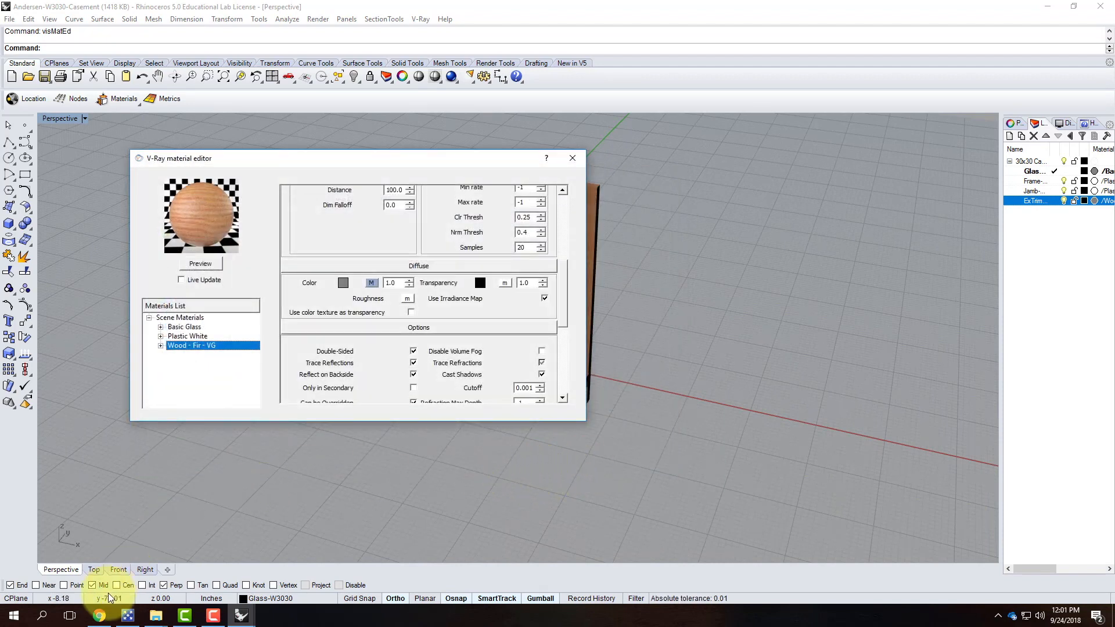
# Open Andersen-3030-Casement inside Ex208 - Bulding Rhino Blocks in a new File Explorer window and check its render, model and material files.
pyautogui.click(108, 619)
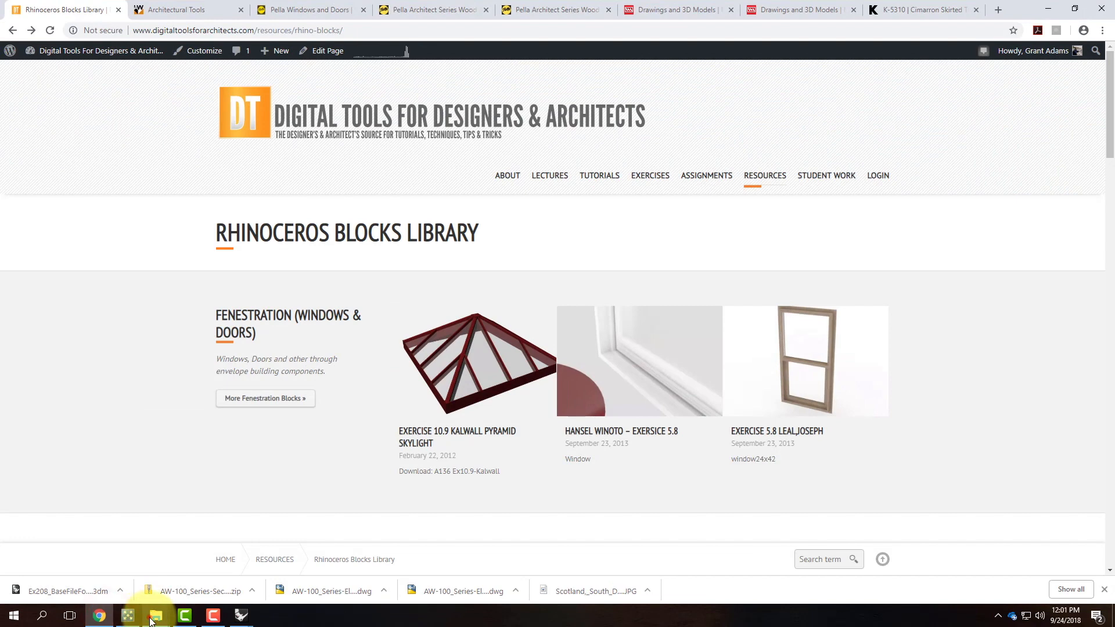
pyautogui.click(154, 614)
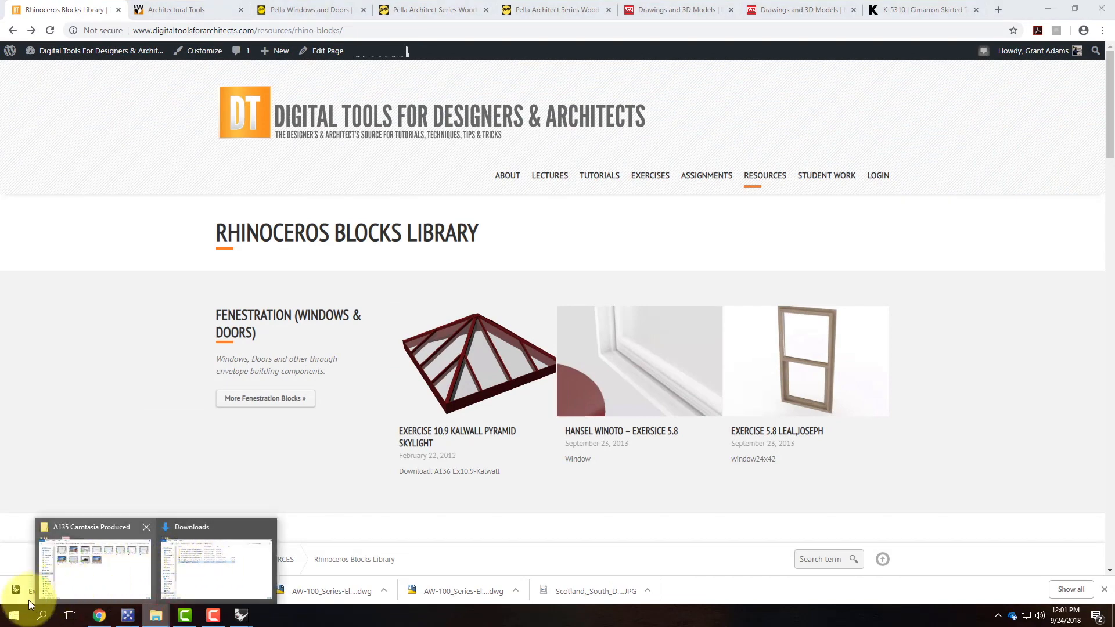
pyautogui.click(14, 615)
pyautogui.click(90, 271)
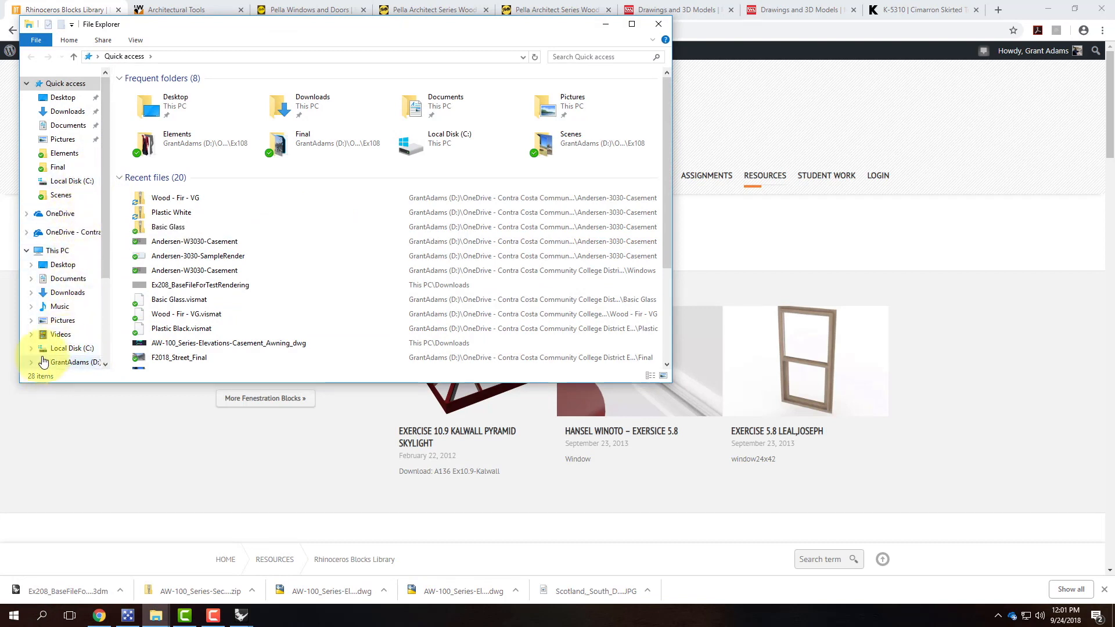
pyautogui.click(60, 232)
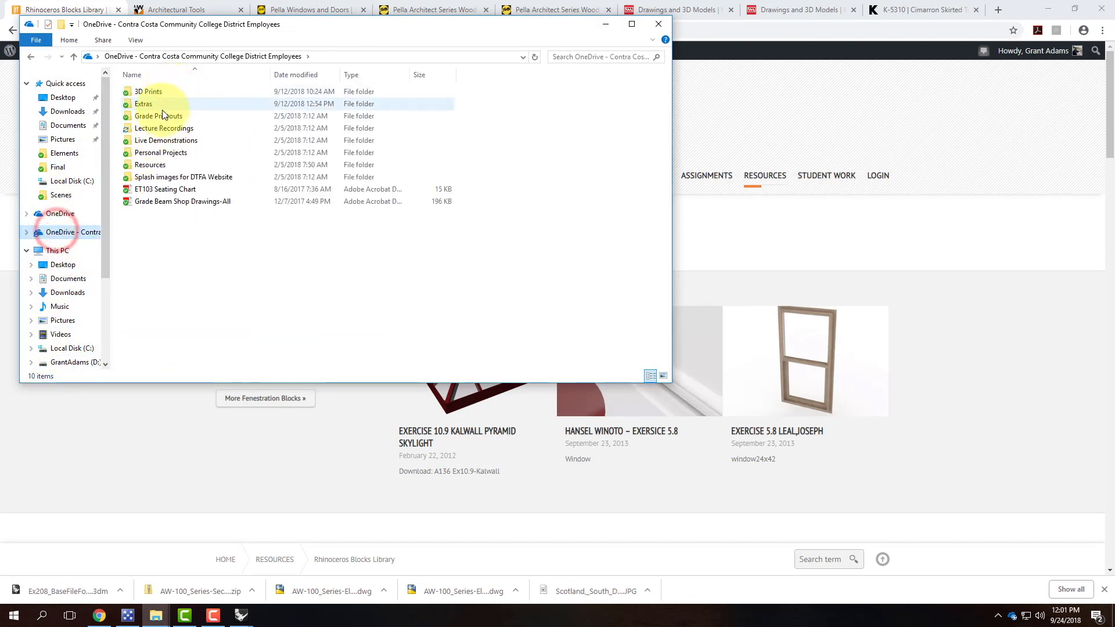
pyautogui.doubleClick(161, 141)
pyautogui.doubleClick(168, 95)
pyautogui.doubleClick(163, 180)
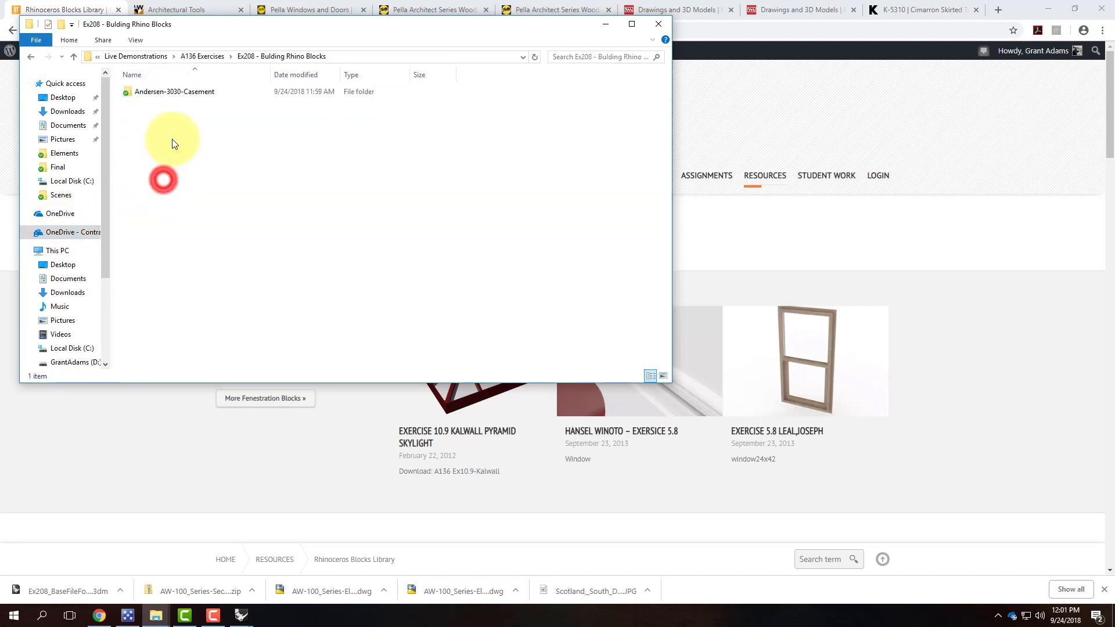
pyautogui.doubleClick(168, 92)
pyautogui.click(163, 107)
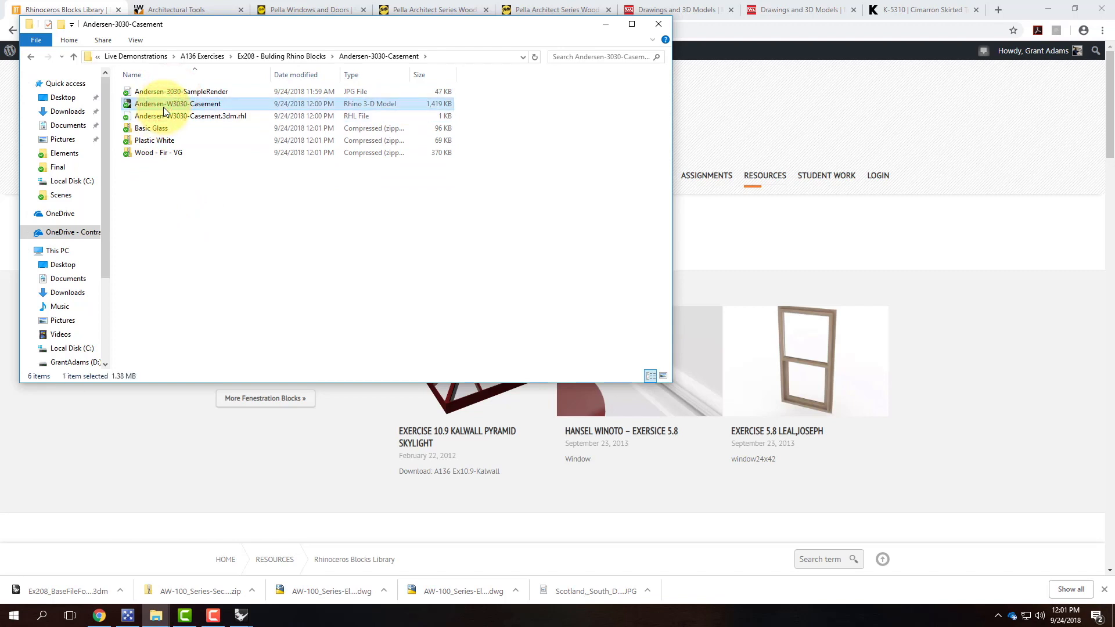
pyautogui.click(169, 92)
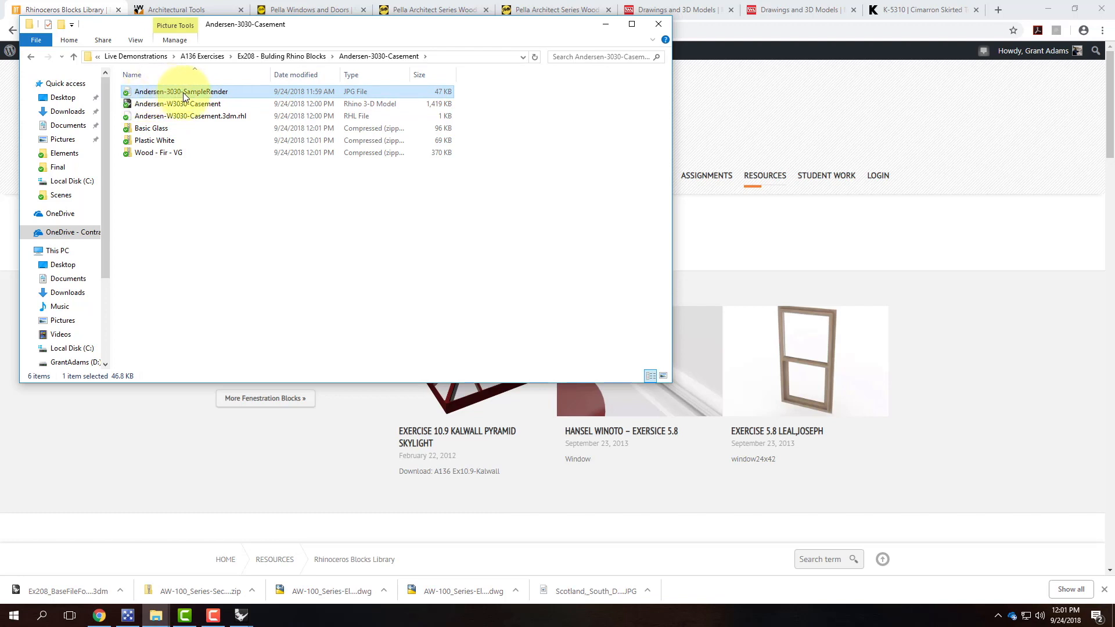
pyautogui.click(158, 141)
pyautogui.click(158, 152)
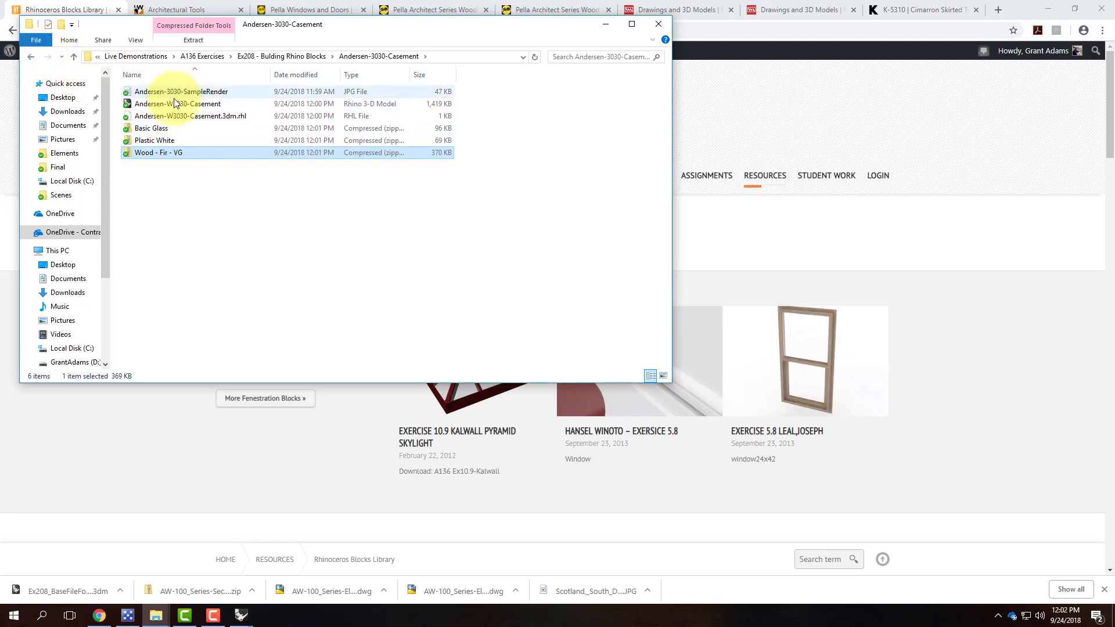
# Go back to Ex208 - Bulding Rhino Blocks and compress the Andersen-3030-Casement folder into a zip file, keeping its default name.
pyautogui.click(31, 57)
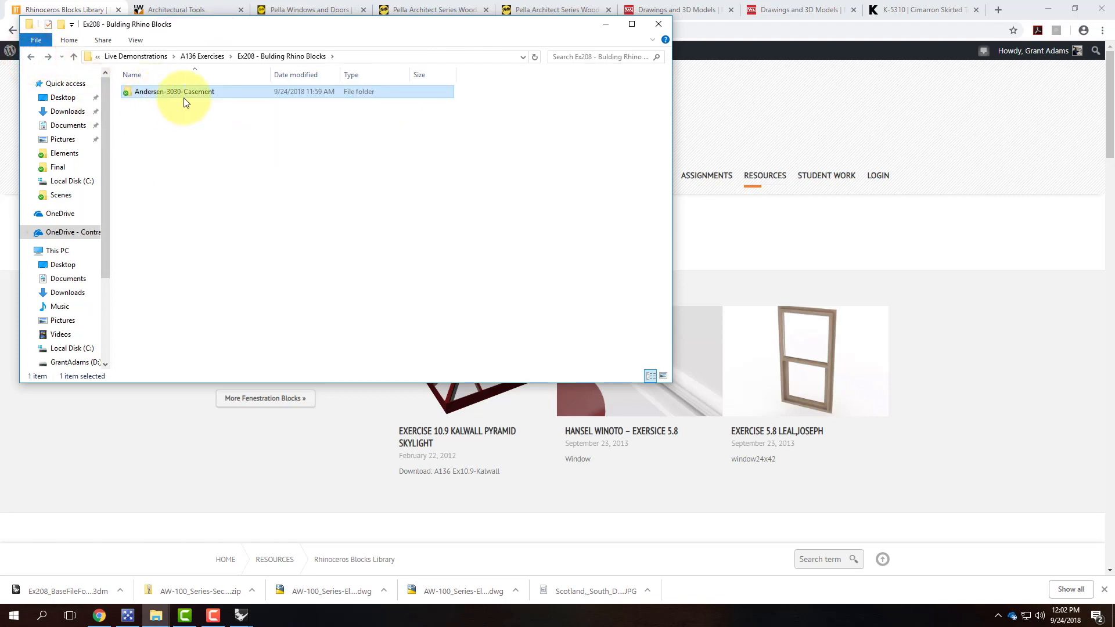
pyautogui.rightClick(156, 99)
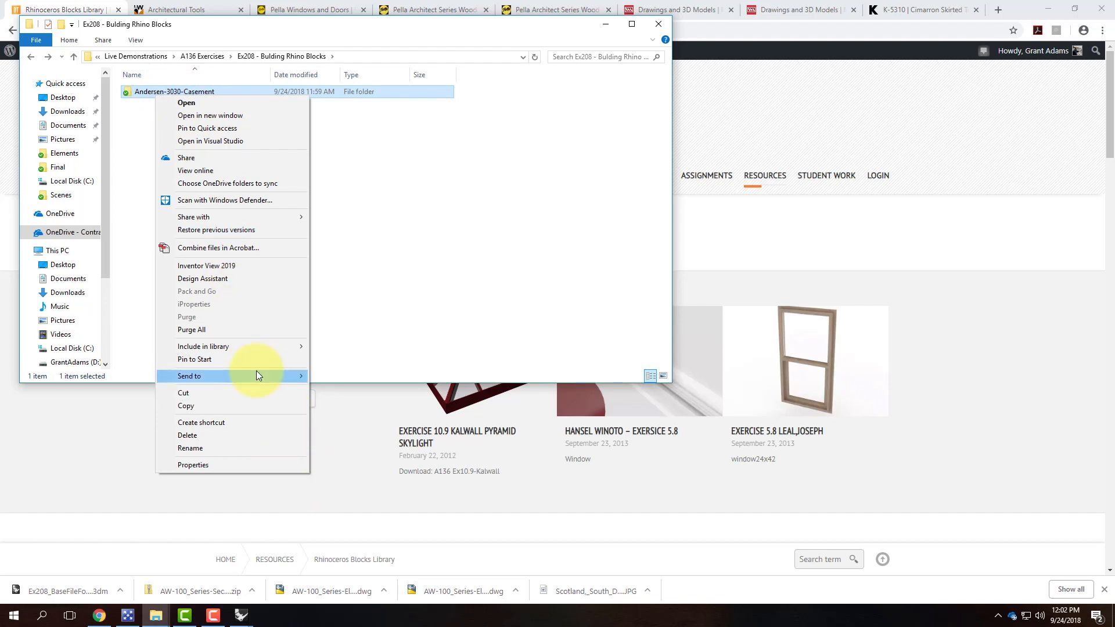
pyautogui.moveTo(262, 375)
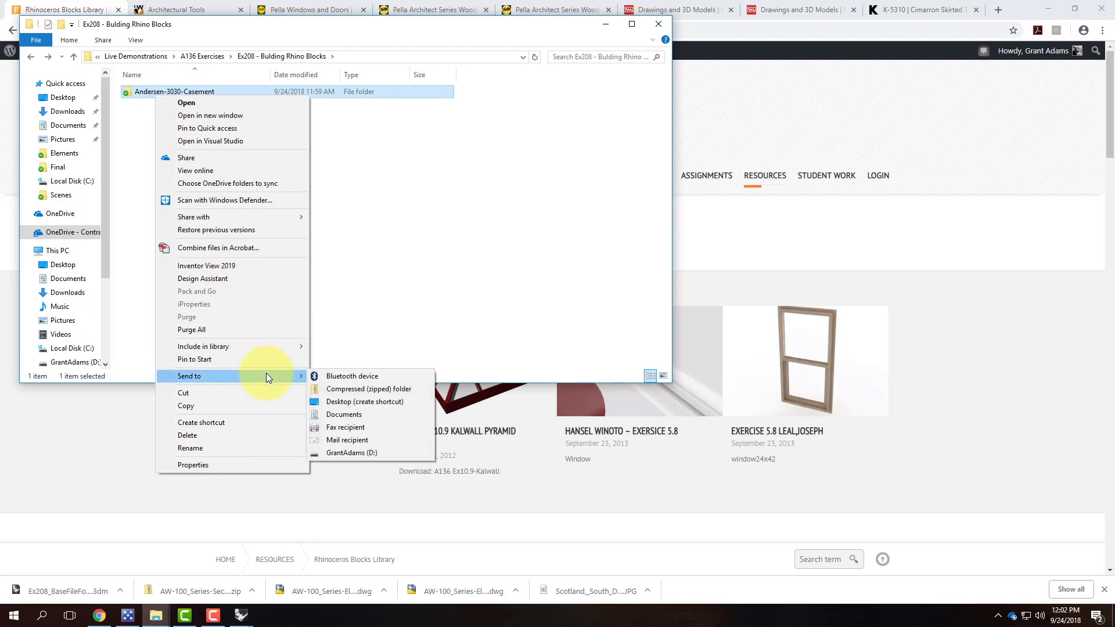
pyautogui.click(367, 389)
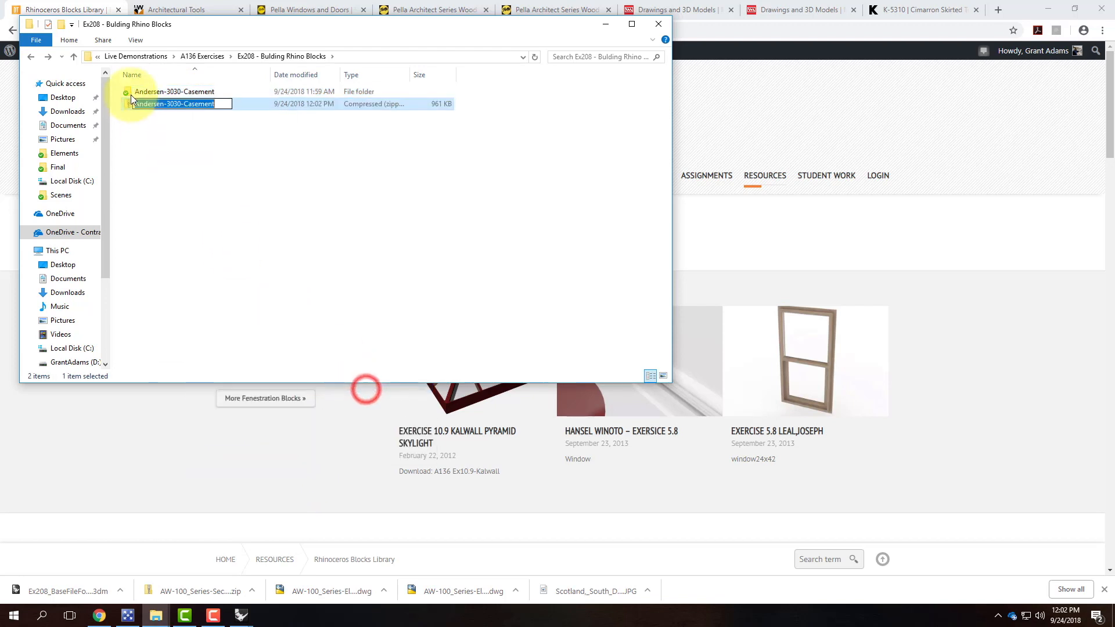
pyautogui.click(188, 133)
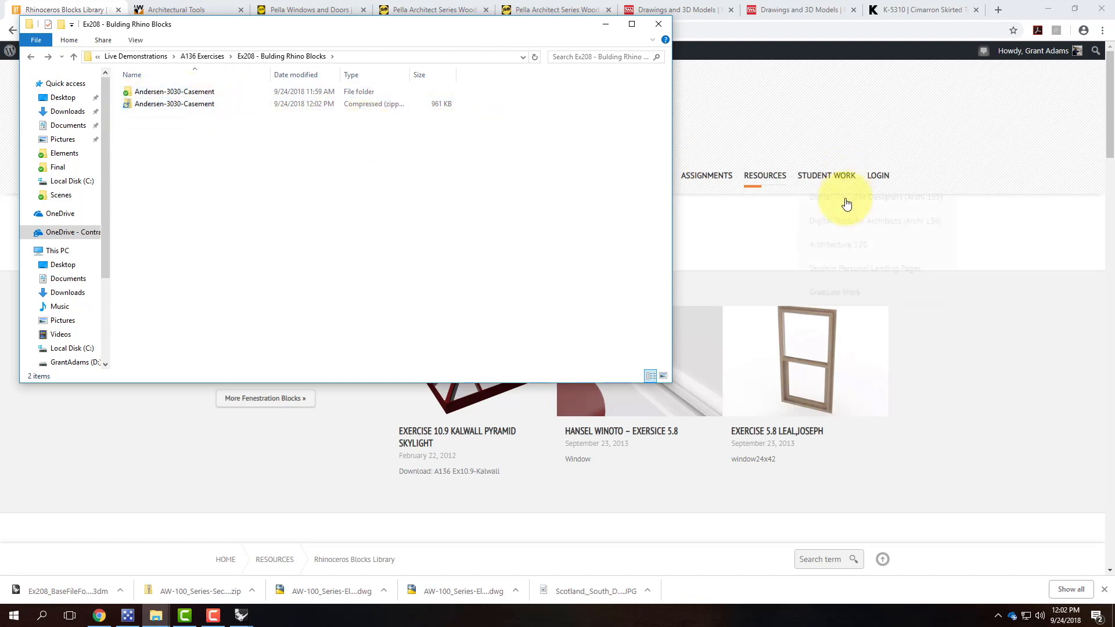
# Switch to the Digital Tools website in Chrome and create a new post titled "Andersen 30x30 Casement Window".
pyautogui.click(1028, 355)
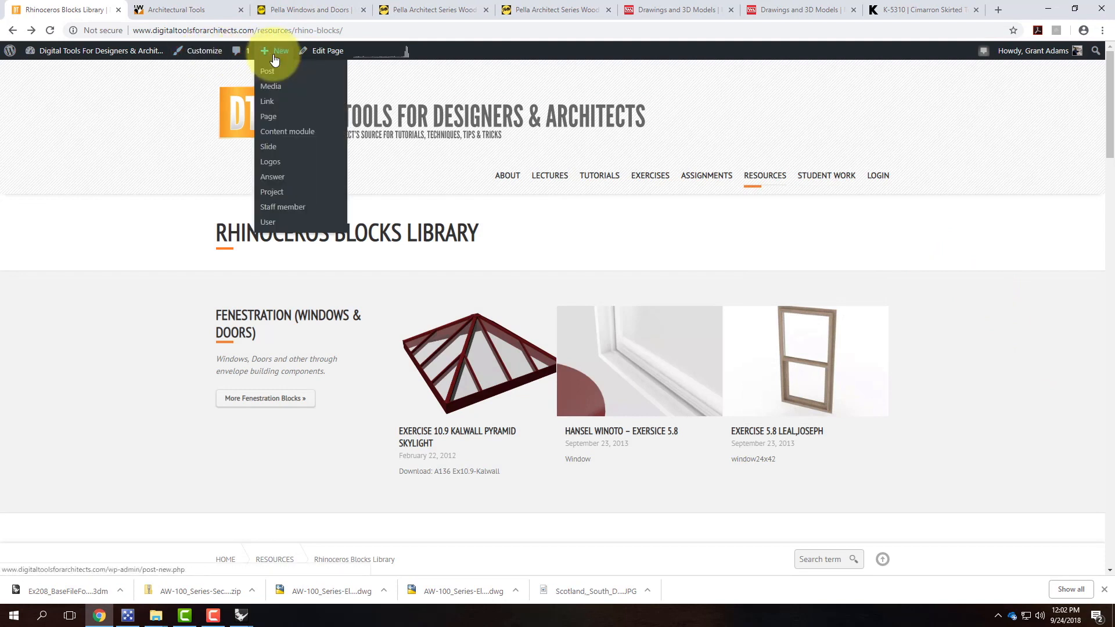
pyautogui.click(268, 73)
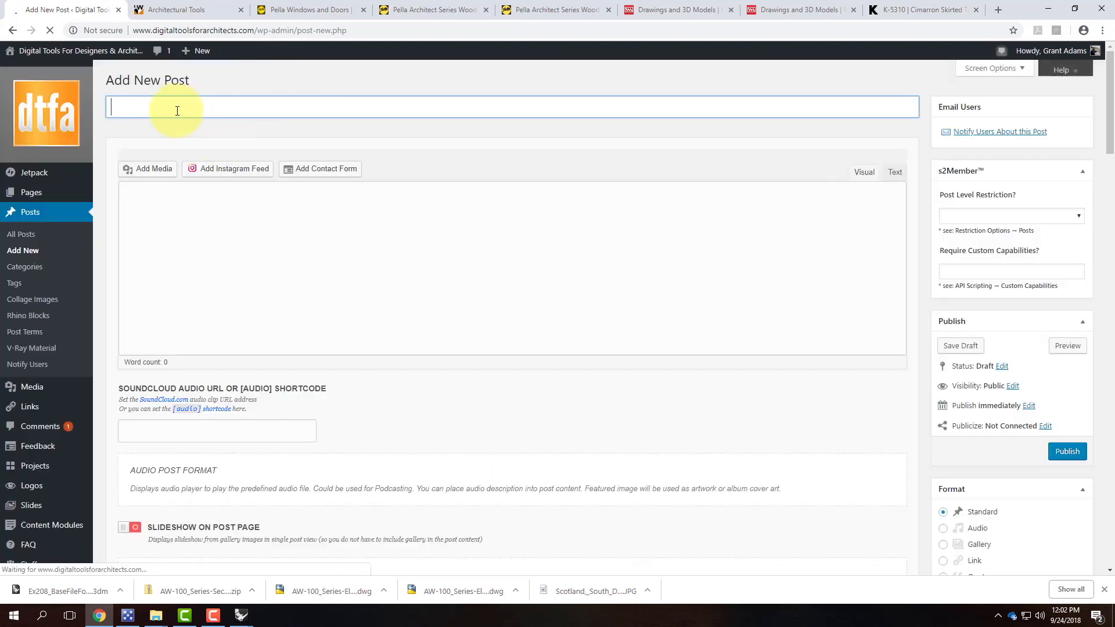
pyautogui.click(176, 109)
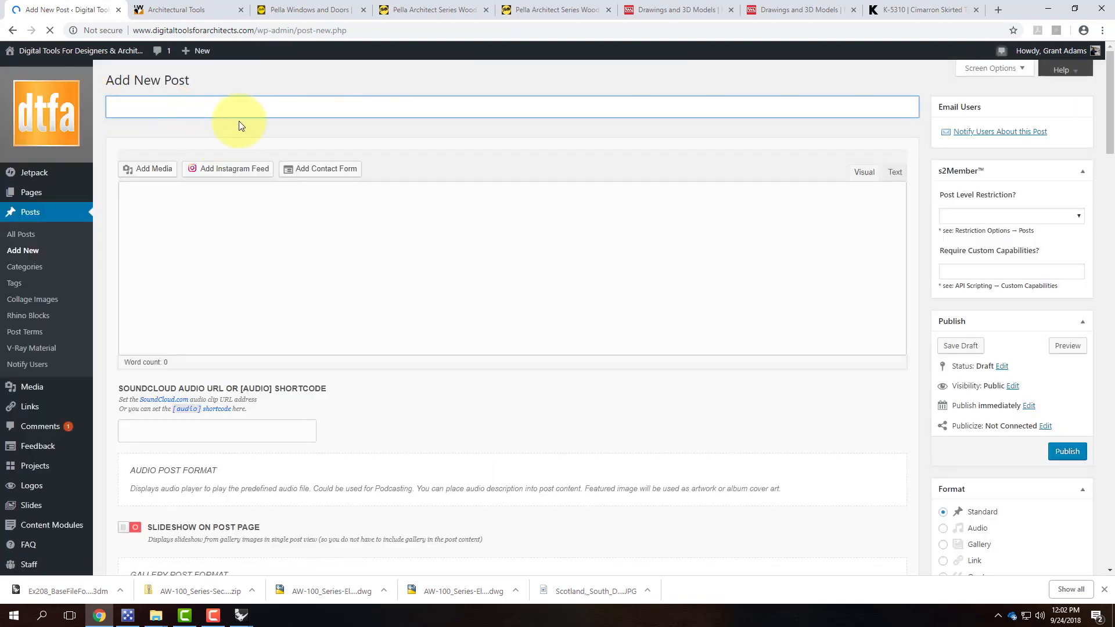
pyautogui.write('Andersent')
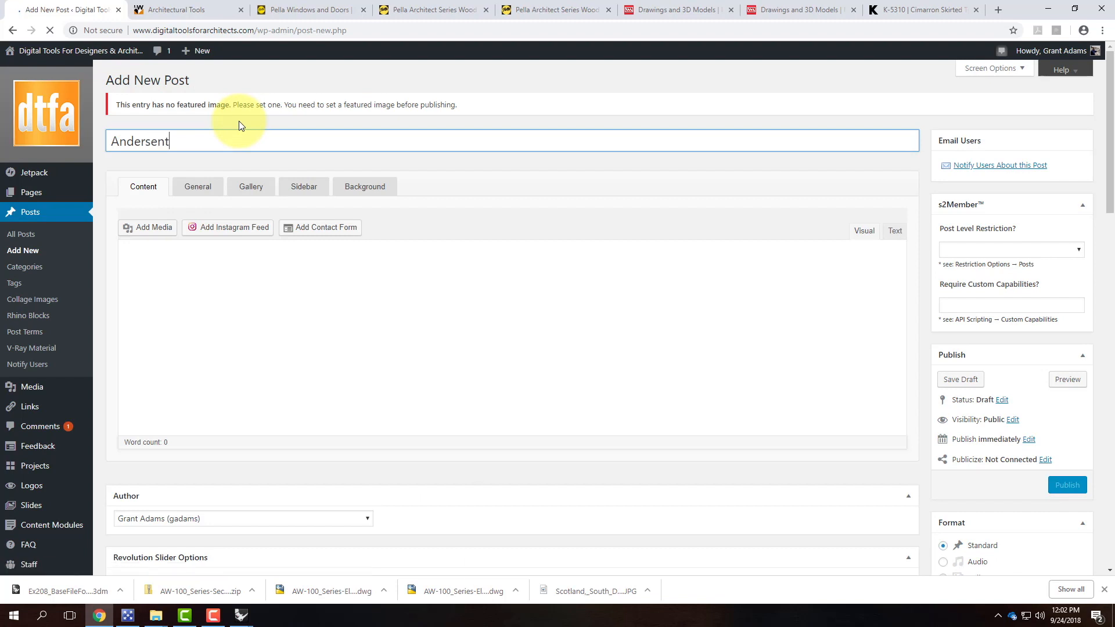
pyautogui.press('BackSpace')
pyautogui.write('30xc')
pyautogui.press('BackSpace')
pyautogui.write('30 ')
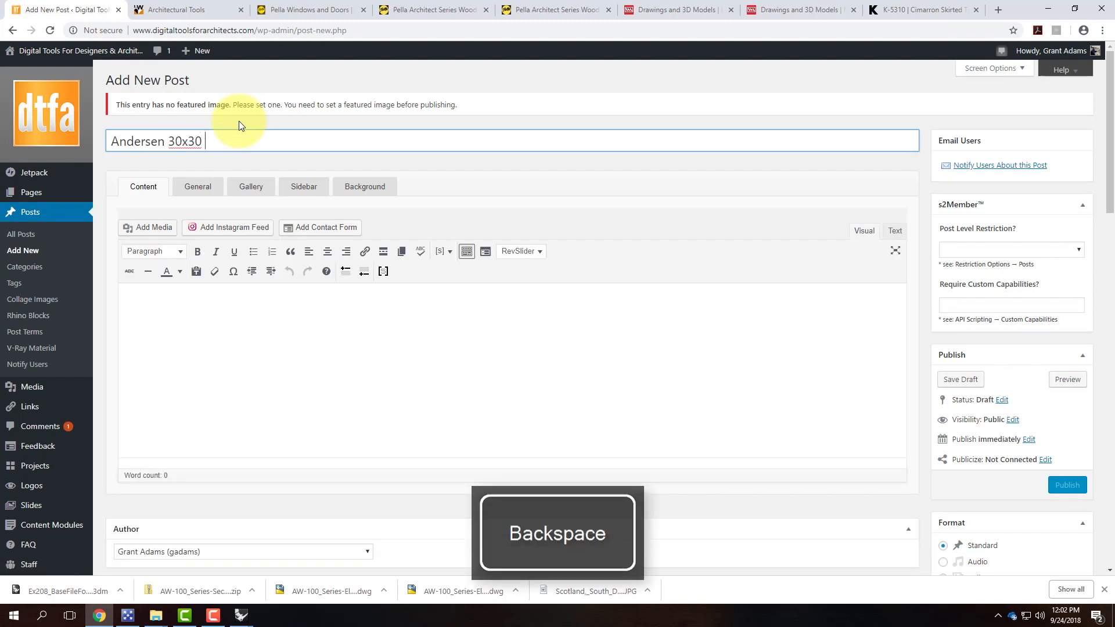
pyautogui.write('Window')
pyautogui.press('BackSpace')
pyautogui.write('Window')
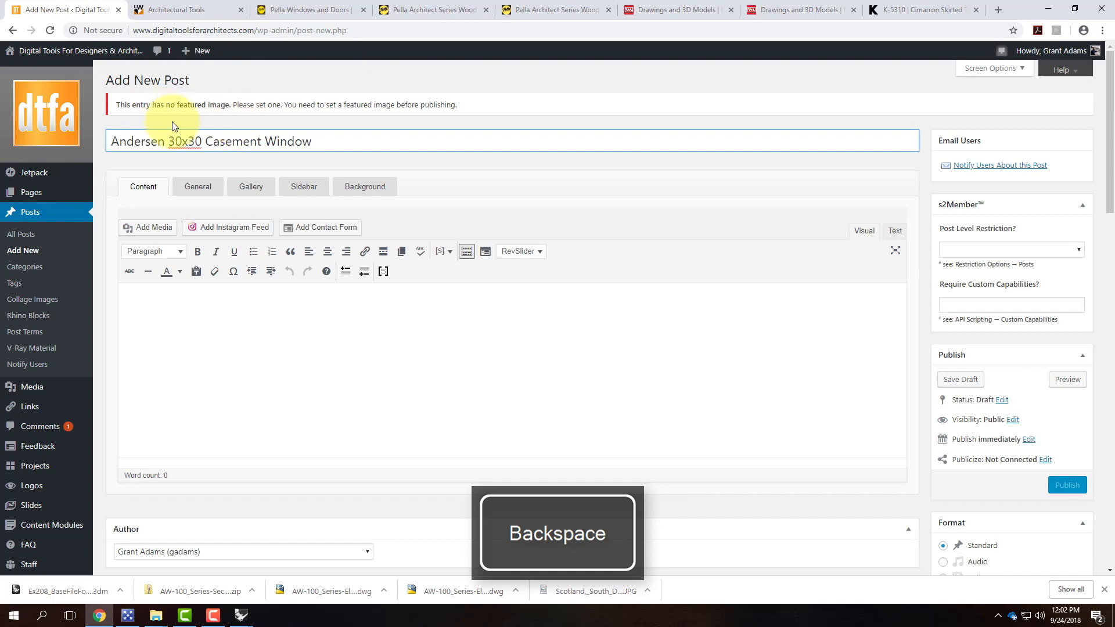
# Upload Andersen-3030-SampleRender.jpg from the Andersen-3030-Casement folder in Ex208 - Bulding Rhino Blocks and set it as the post's featured image.
pyautogui.scroll(-15, 924, 274)
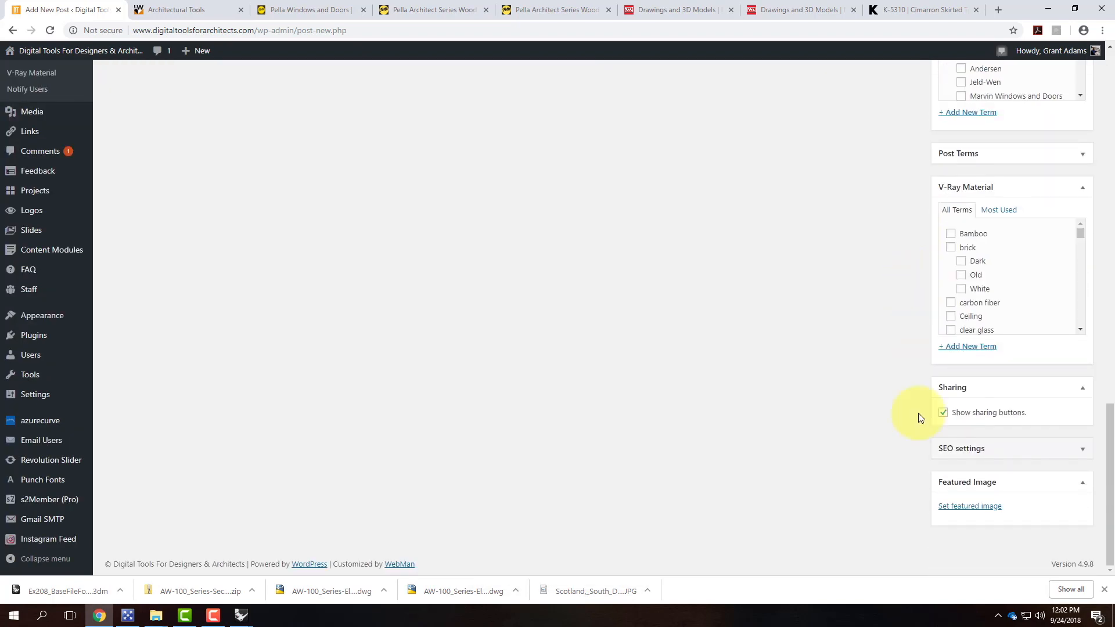
pyautogui.click(975, 506)
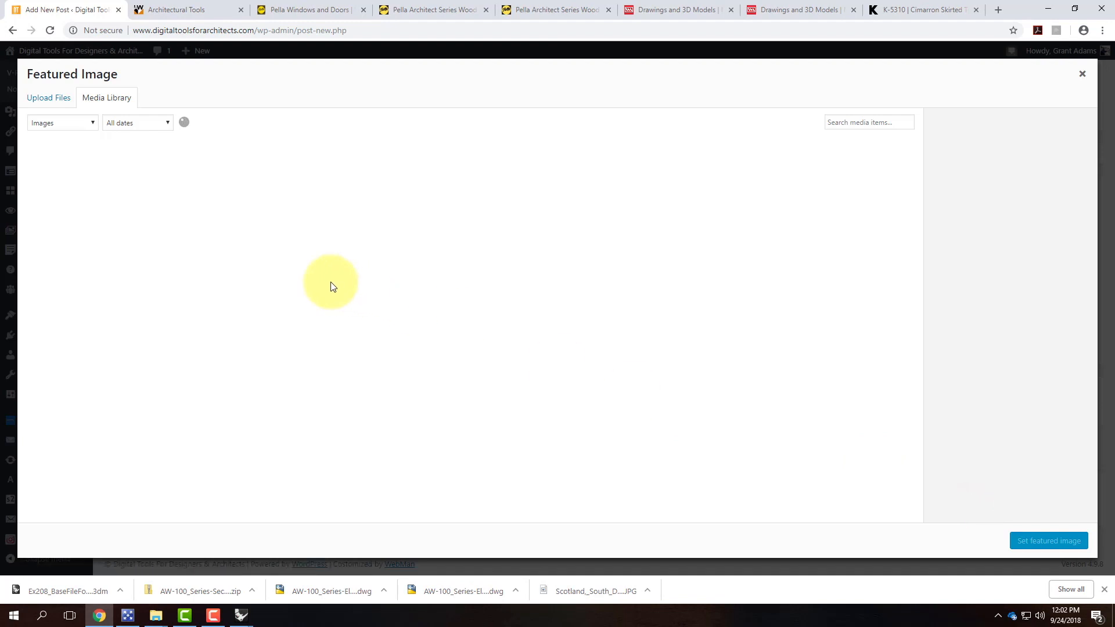
pyautogui.click(41, 101)
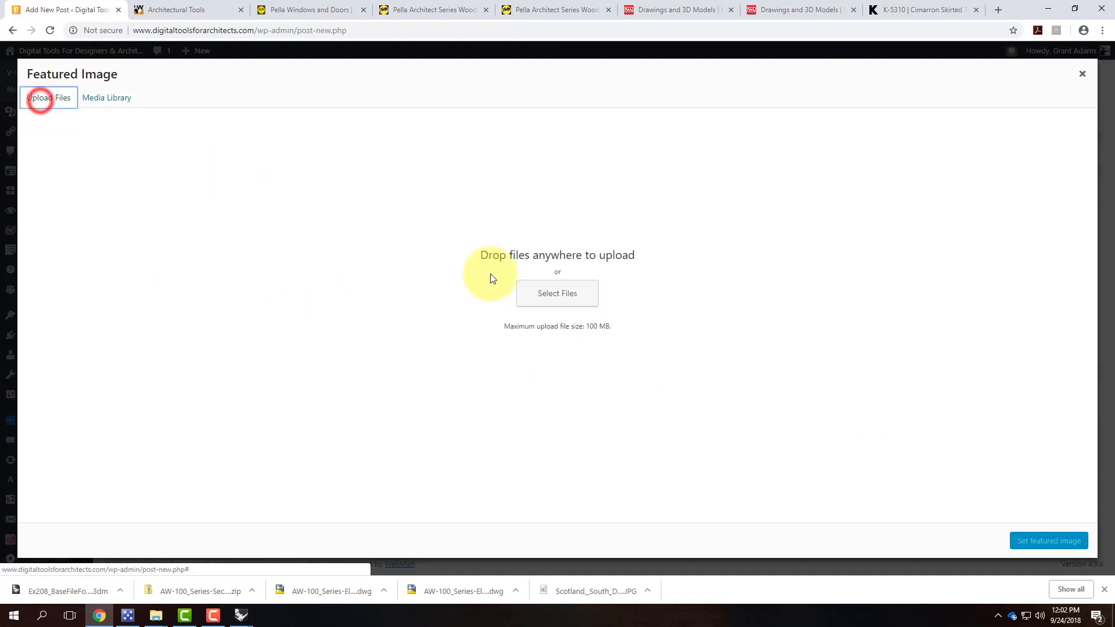
pyautogui.click(538, 304)
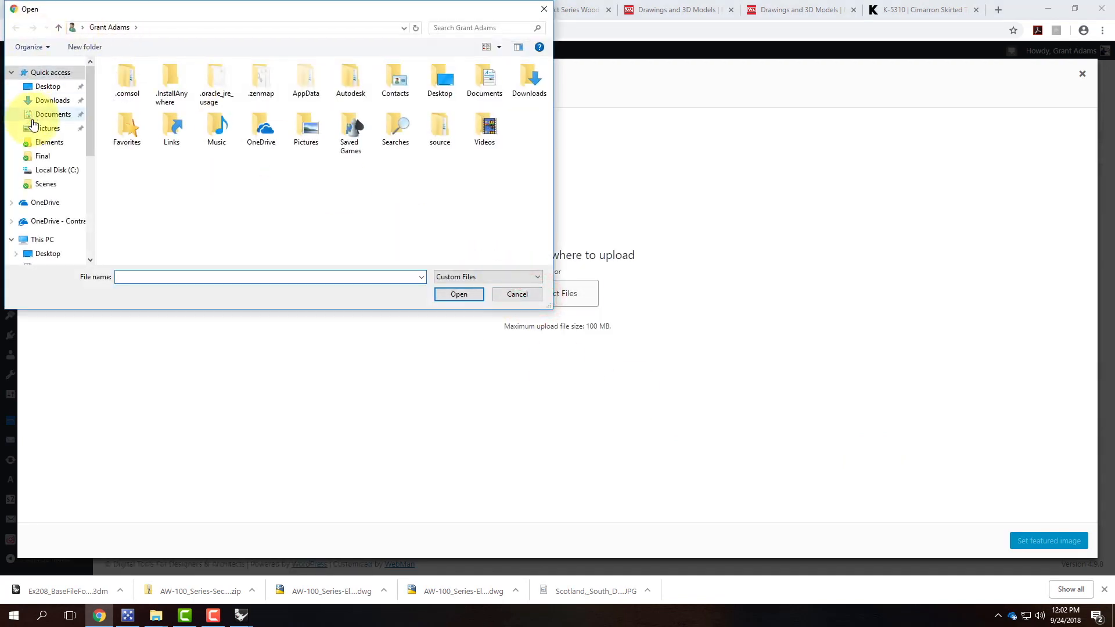
pyautogui.click(49, 221)
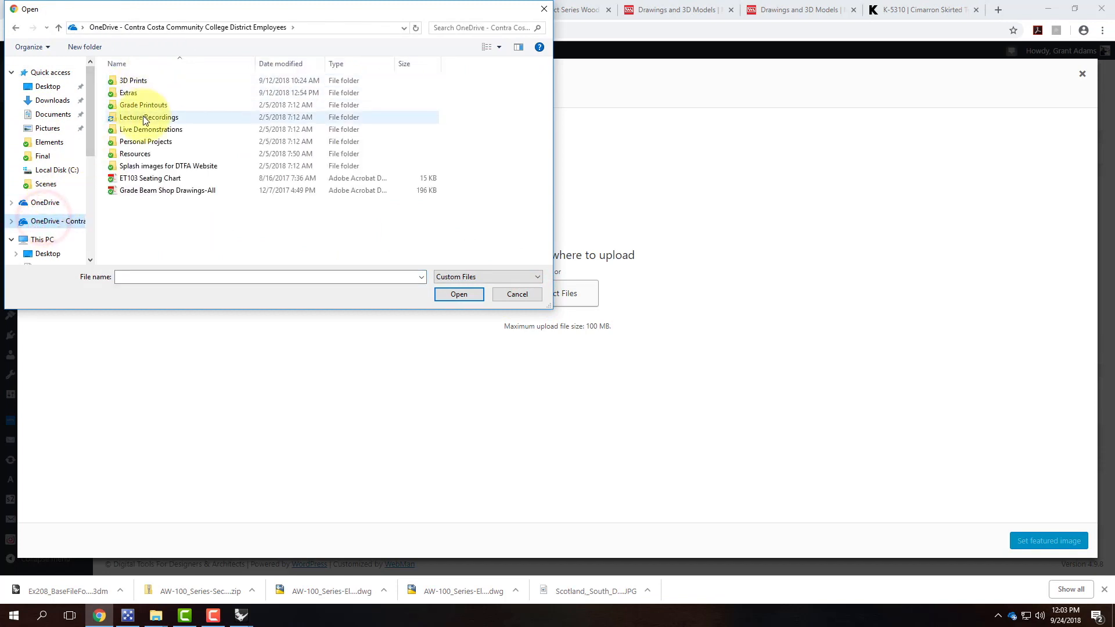
pyautogui.doubleClick(141, 130)
pyautogui.doubleClick(146, 81)
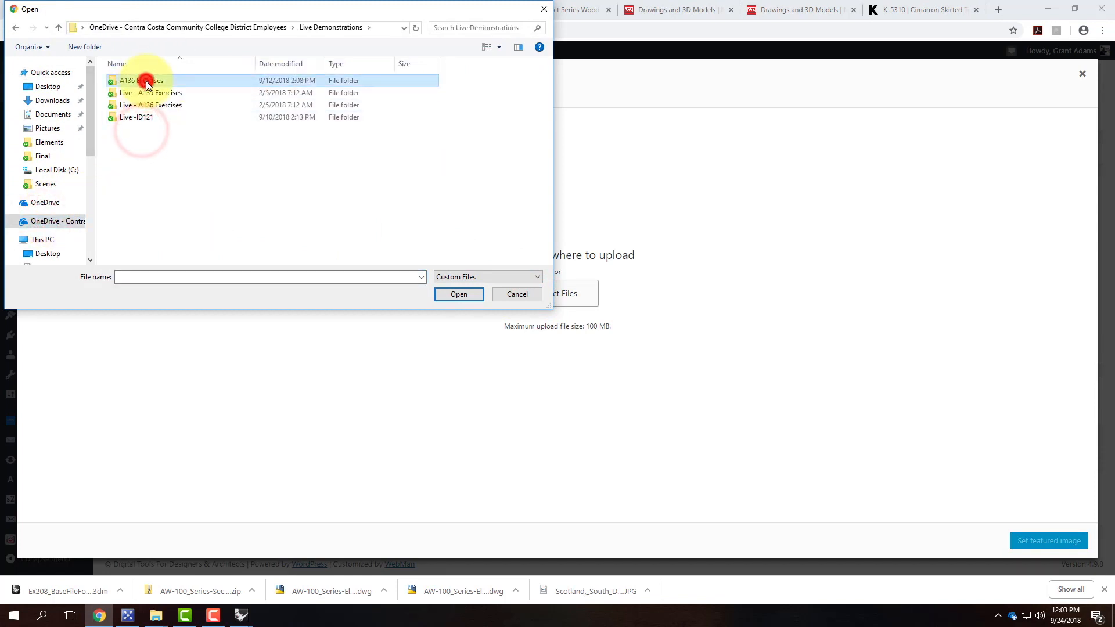
pyautogui.doubleClick(146, 165)
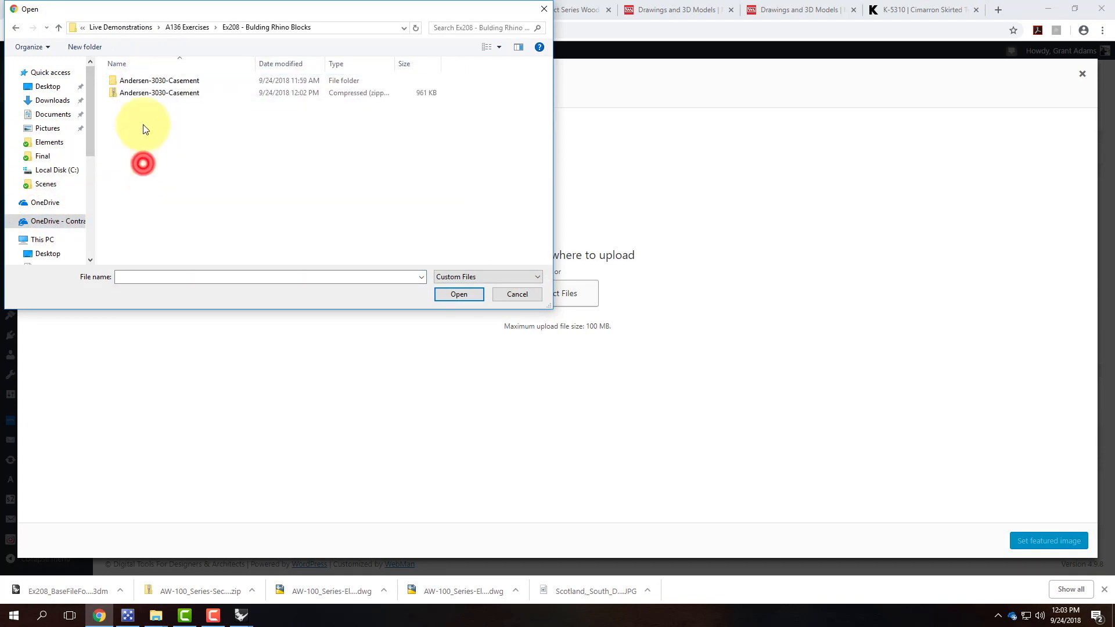
pyautogui.doubleClick(152, 81)
pyautogui.click(149, 81)
pyautogui.click(468, 293)
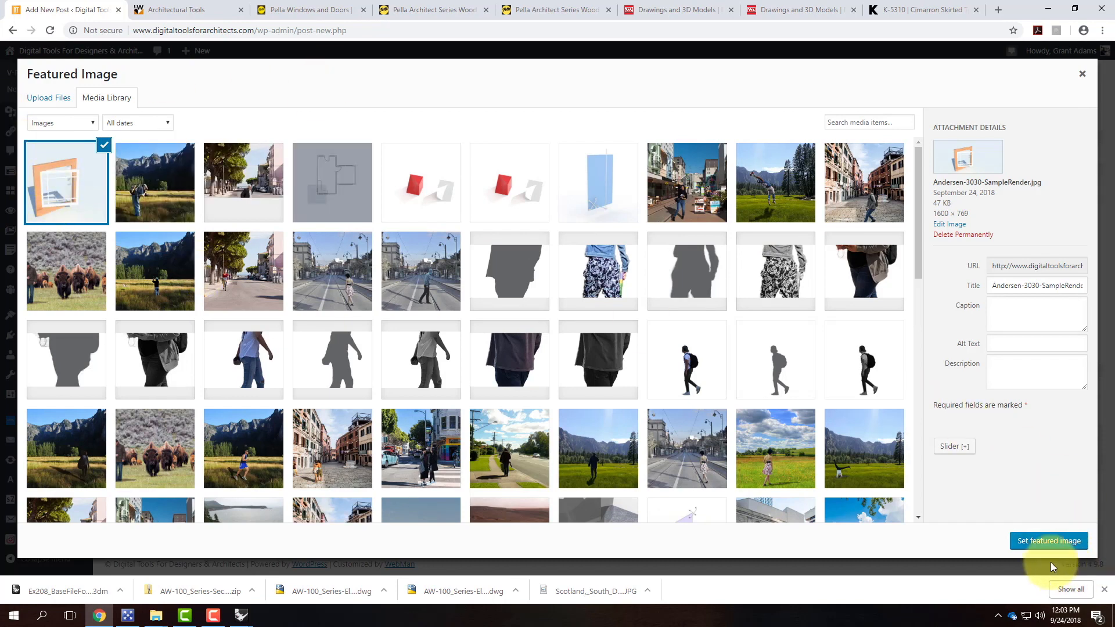
pyautogui.click(1047, 546)
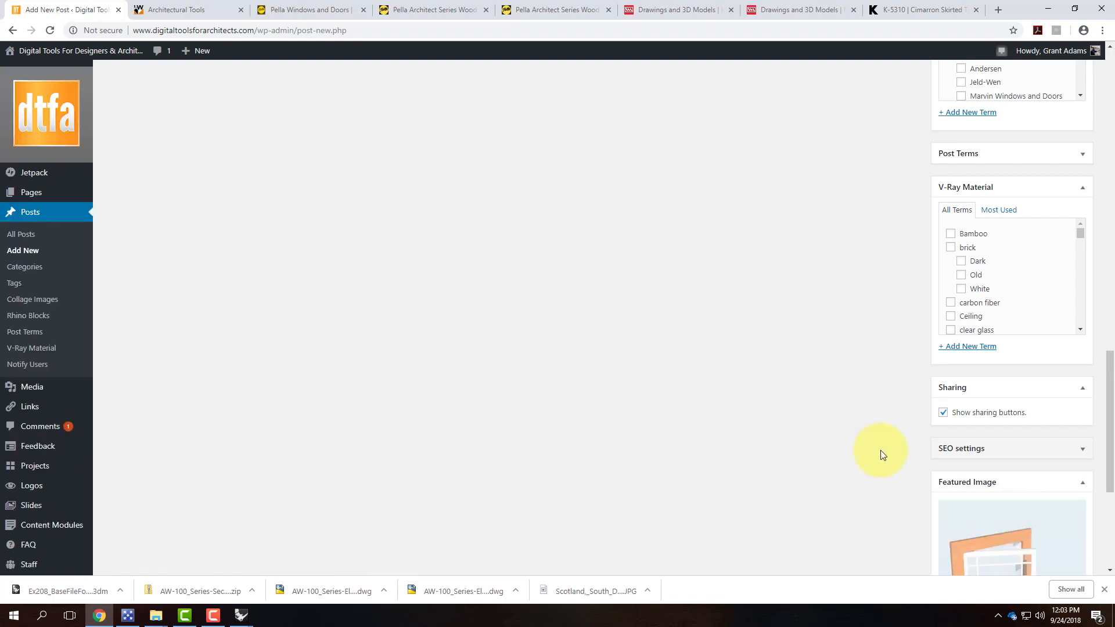
# Collapse the V-Ray Material terms and assign the Rhino Blocks terms Andersen, Window and Casement to the post.
pyautogui.scroll(3, 891, 455)
pyautogui.scroll(2, 892, 456)
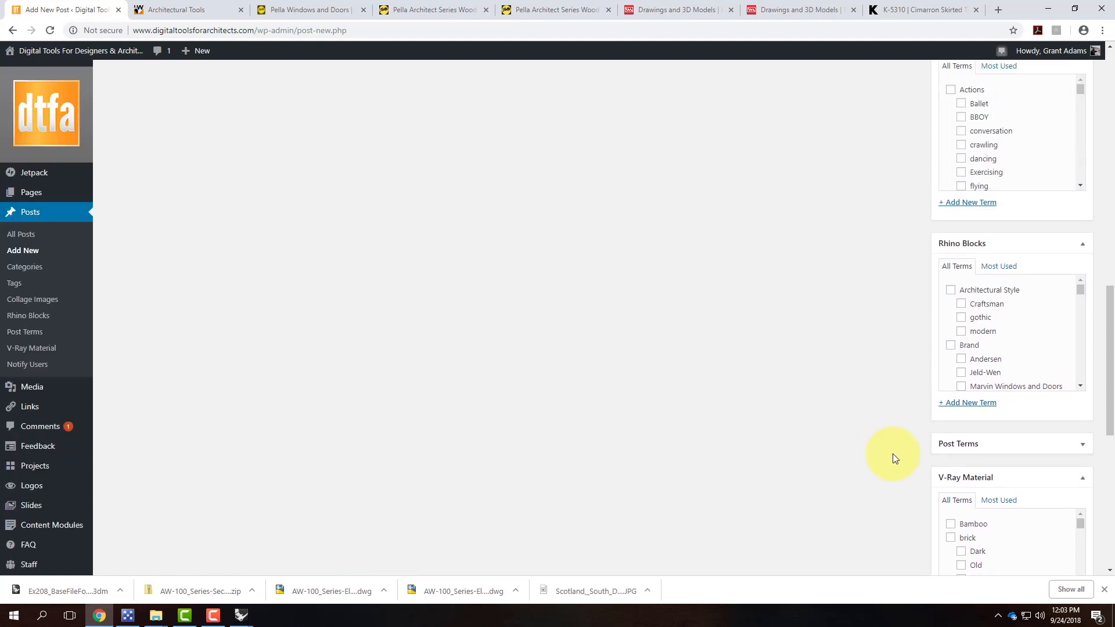
pyautogui.click(1083, 480)
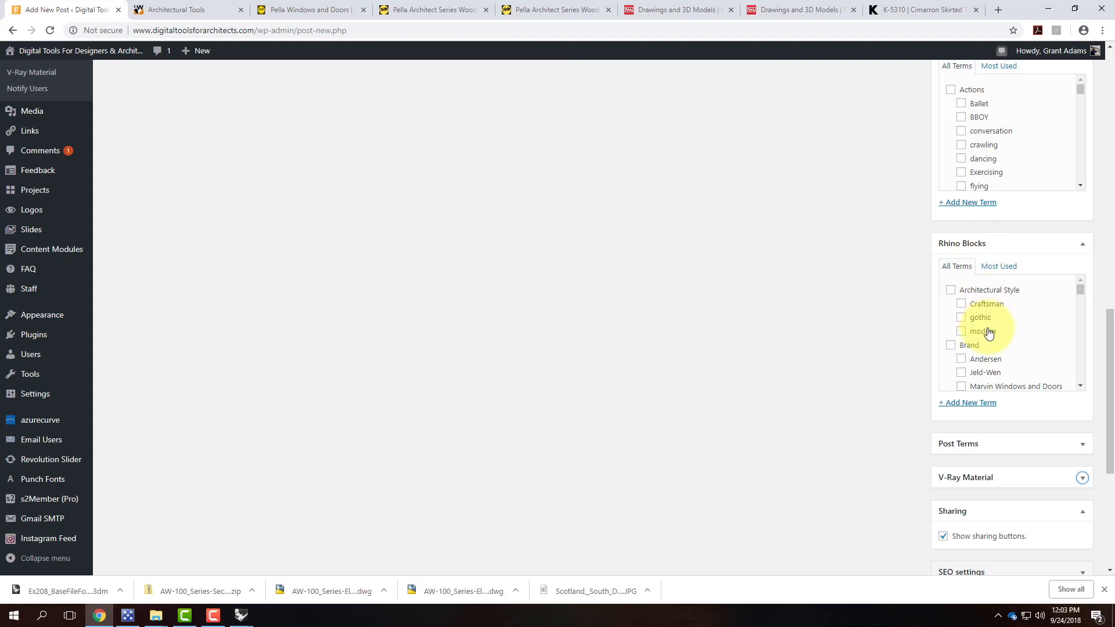
pyautogui.scroll(-1, 989, 332)
pyautogui.click(961, 301)
pyautogui.scroll(-2, 1006, 316)
pyautogui.scroll(-5, 1006, 325)
pyautogui.scroll(-1, 1004, 322)
pyautogui.scroll(1, 1005, 322)
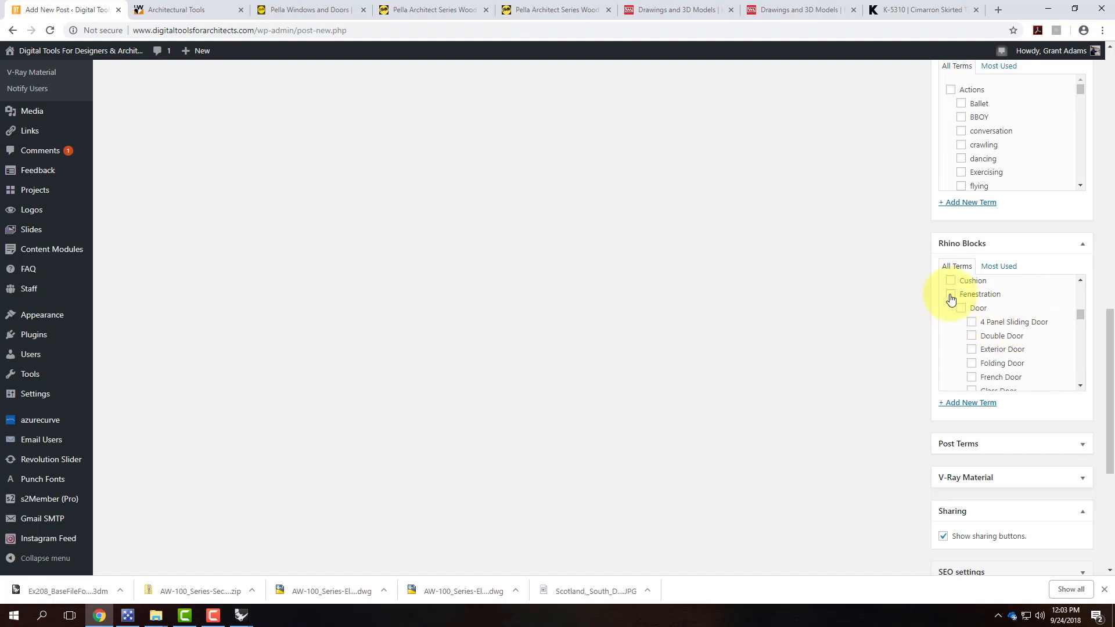
pyautogui.scroll(-3, 955, 301)
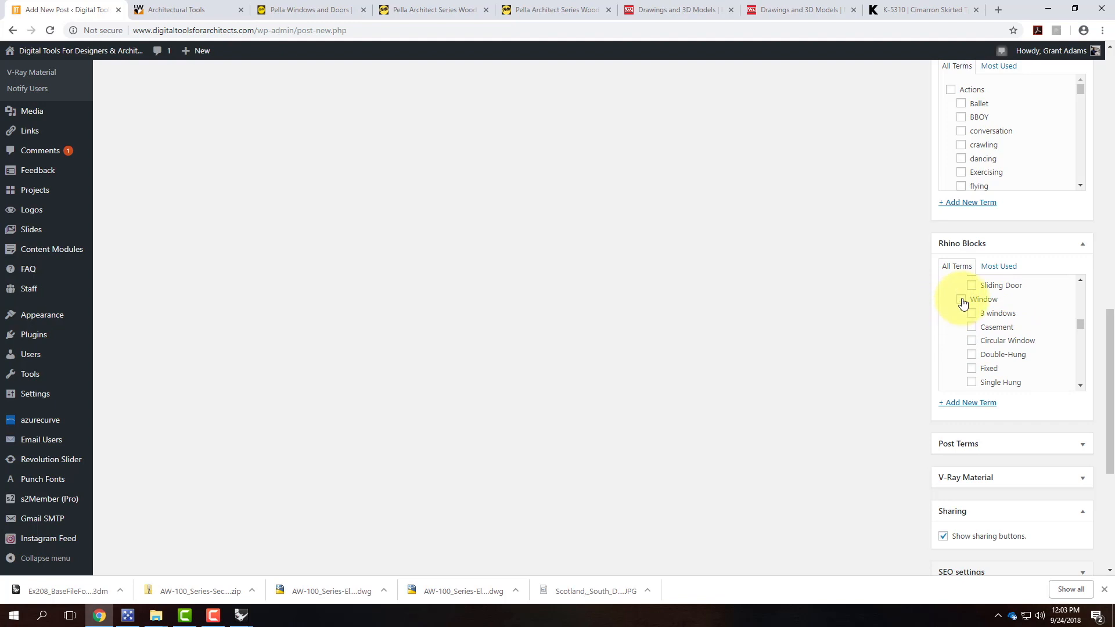
pyautogui.click(960, 299)
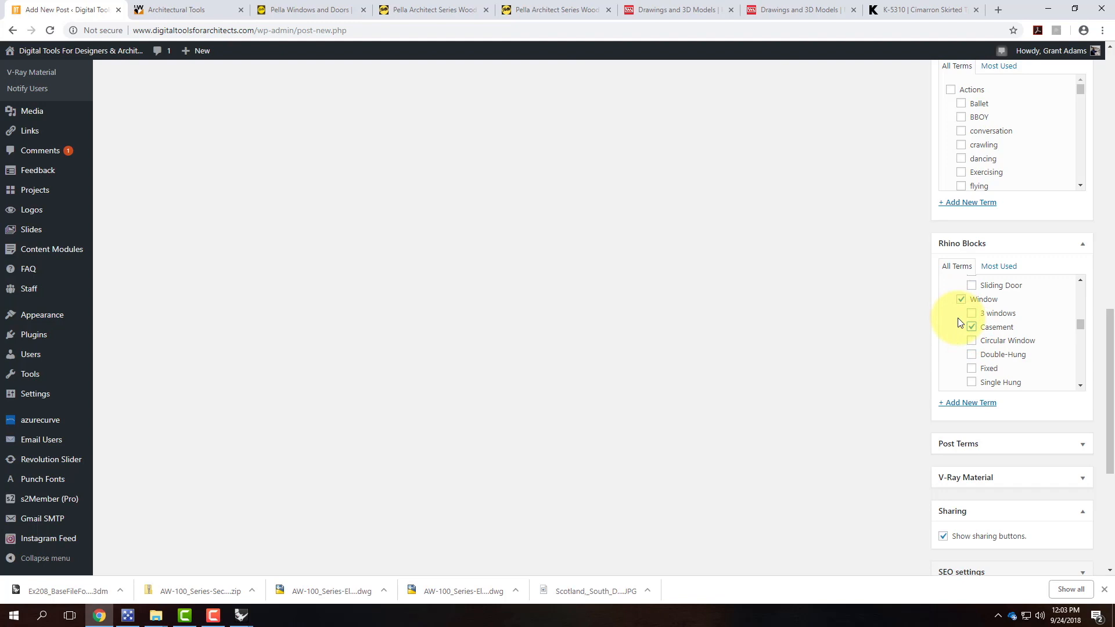
# Assign the post to the category Exercise 208.
pyautogui.scroll(9, 869, 336)
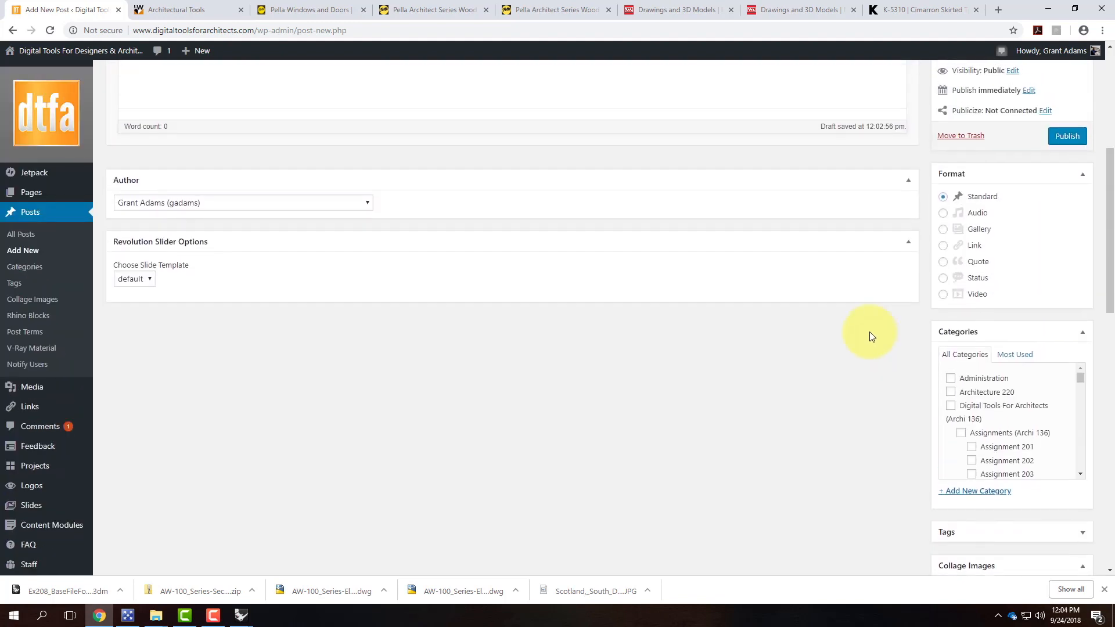
pyautogui.scroll(-5, 1005, 400)
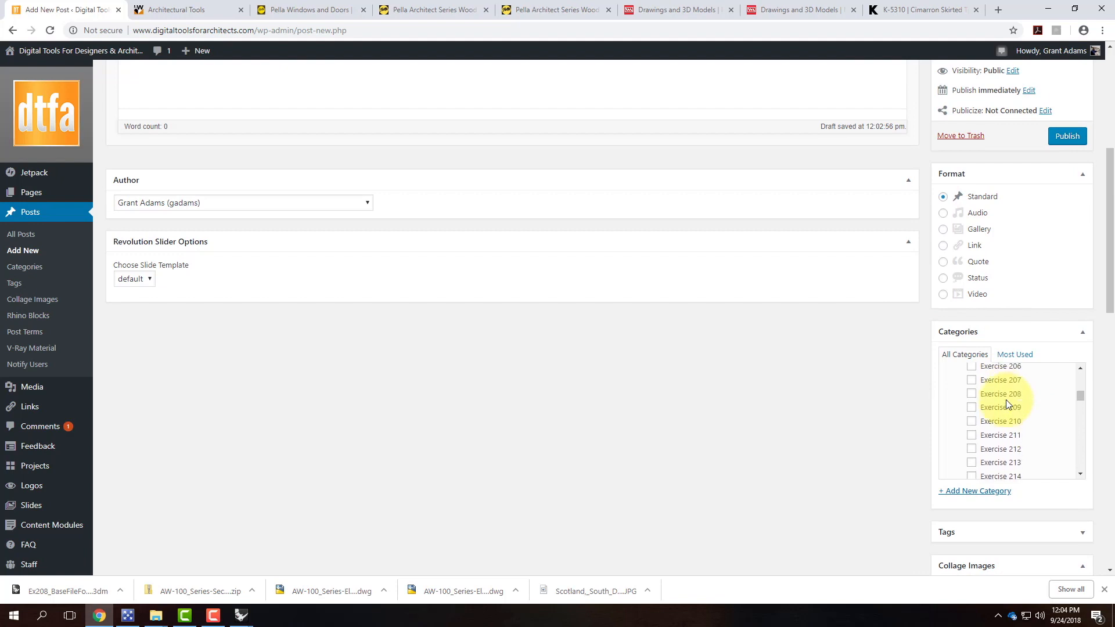
pyautogui.click(969, 394)
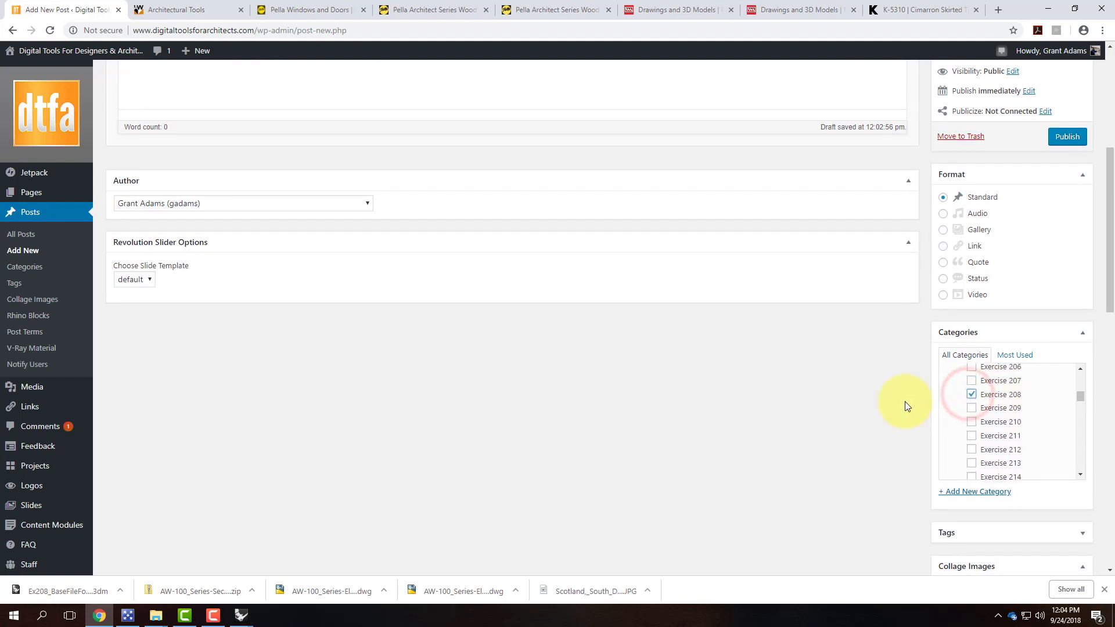
# Write "Download Andersen 30x30 Casement Window" in the post body with a bullet "Download .zip file here" below it.
pyautogui.scroll(2, 904, 401)
pyautogui.scroll(4, 916, 408)
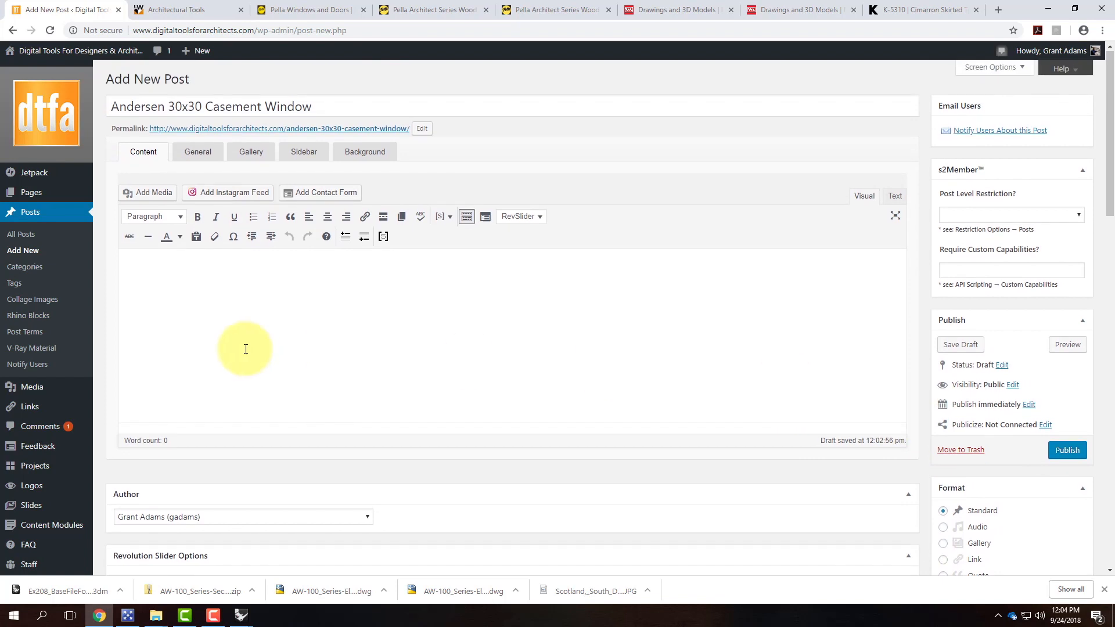
pyautogui.click(158, 334)
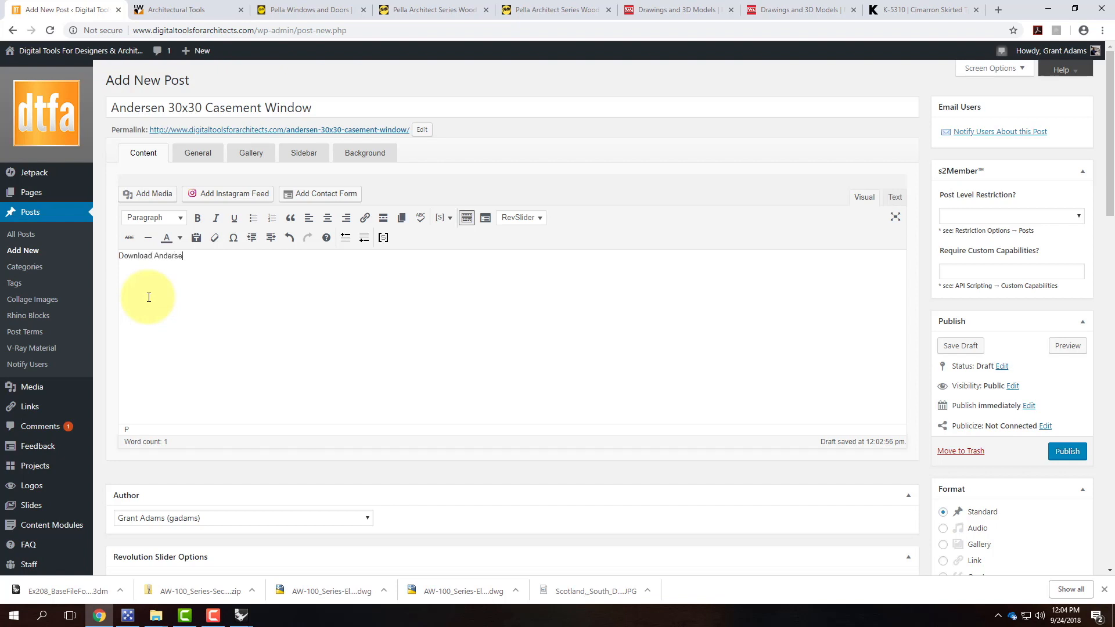
pyautogui.press('BackSpace')
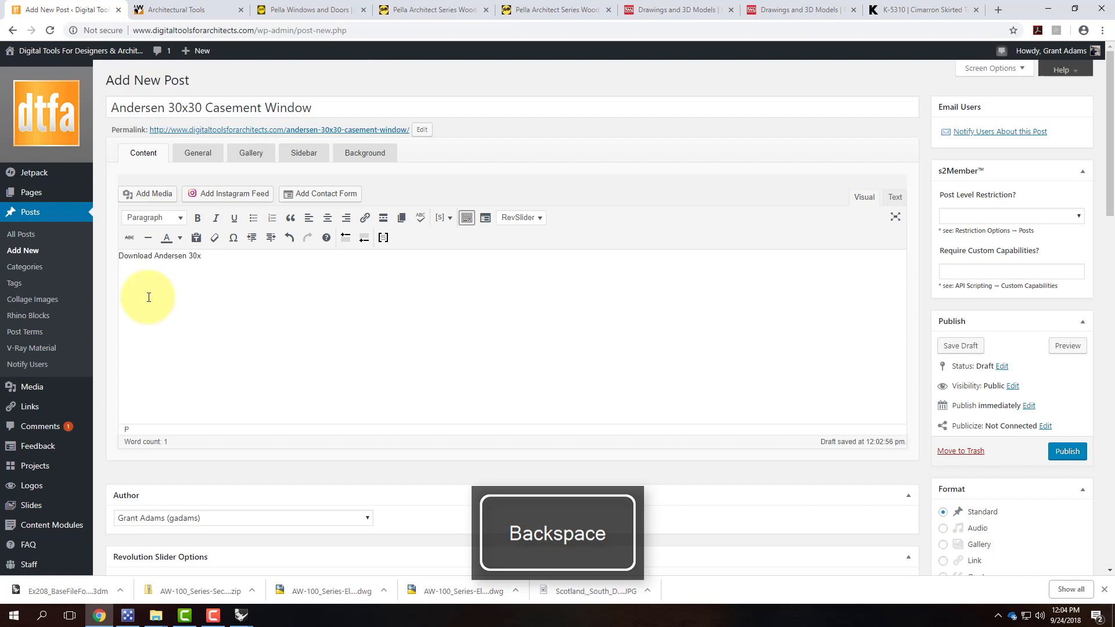
pyautogui.write('ment ')
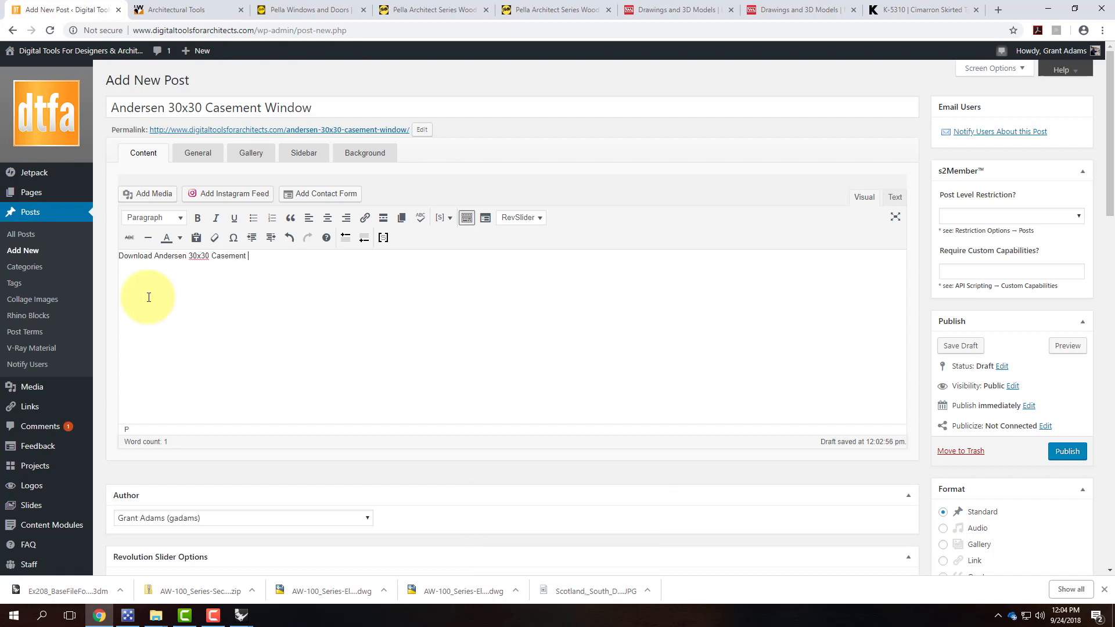
pyautogui.write('Windo')
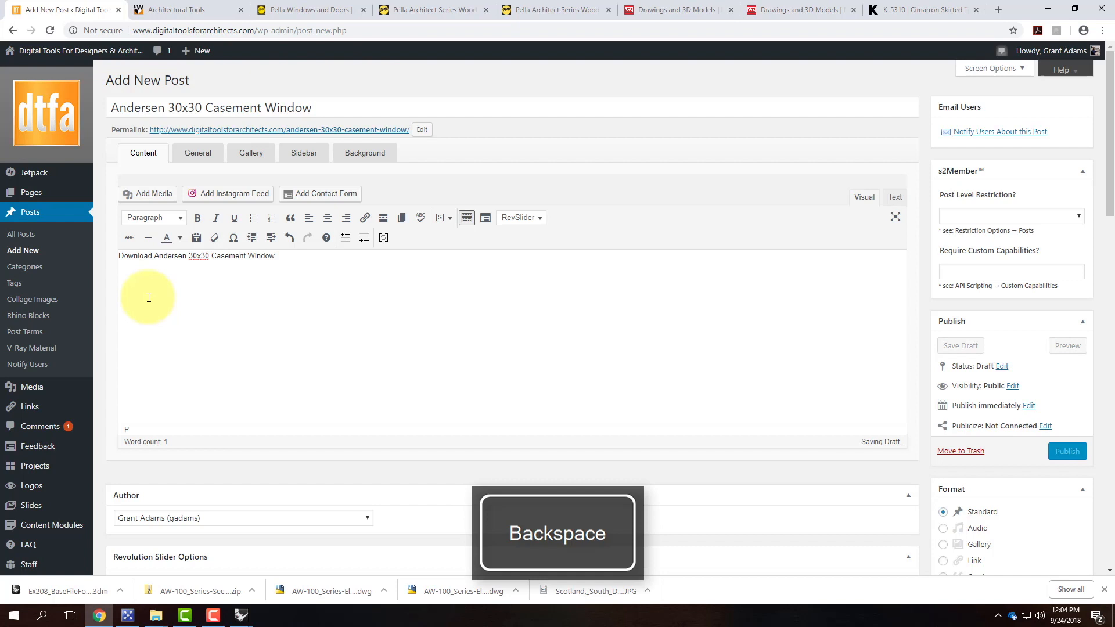
pyautogui.write('w')
pyautogui.press('Return')
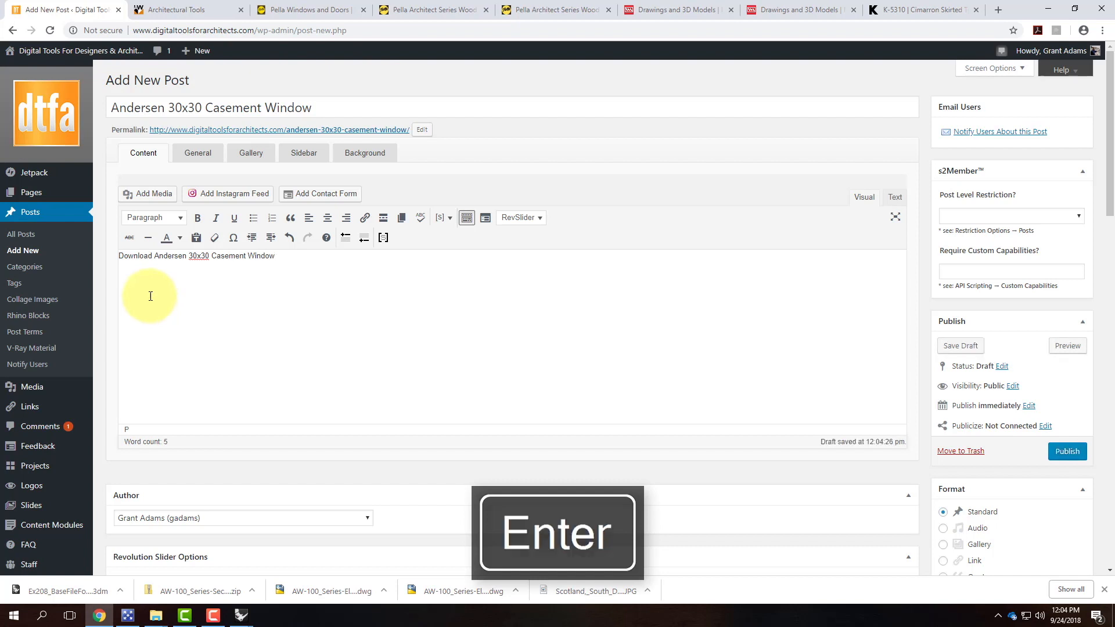
pyautogui.click(254, 220)
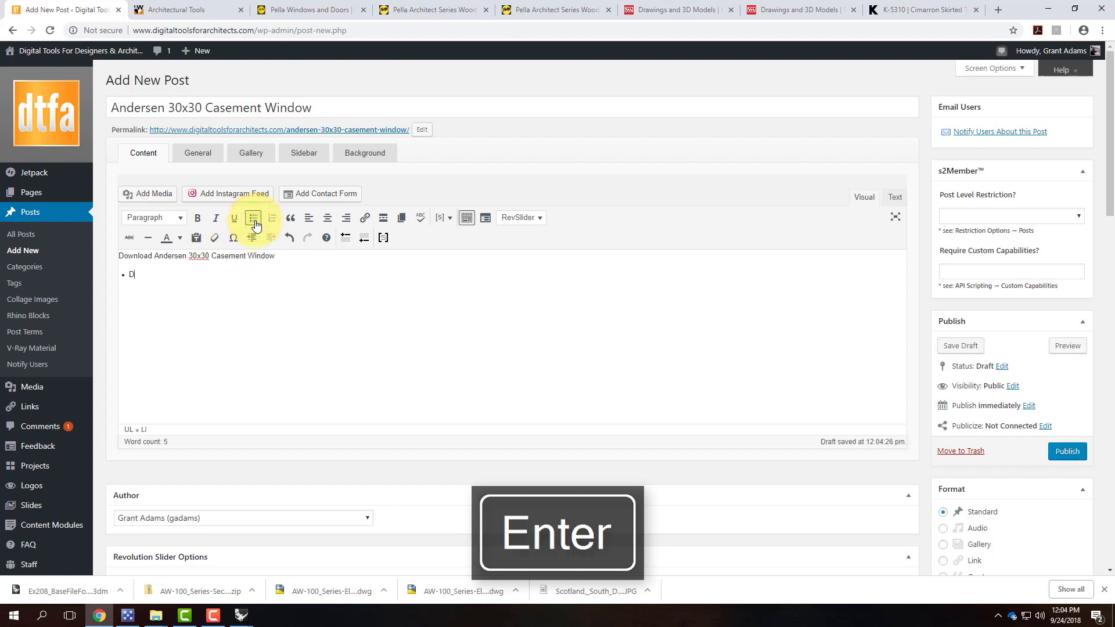
pyautogui.press('BackSpace')
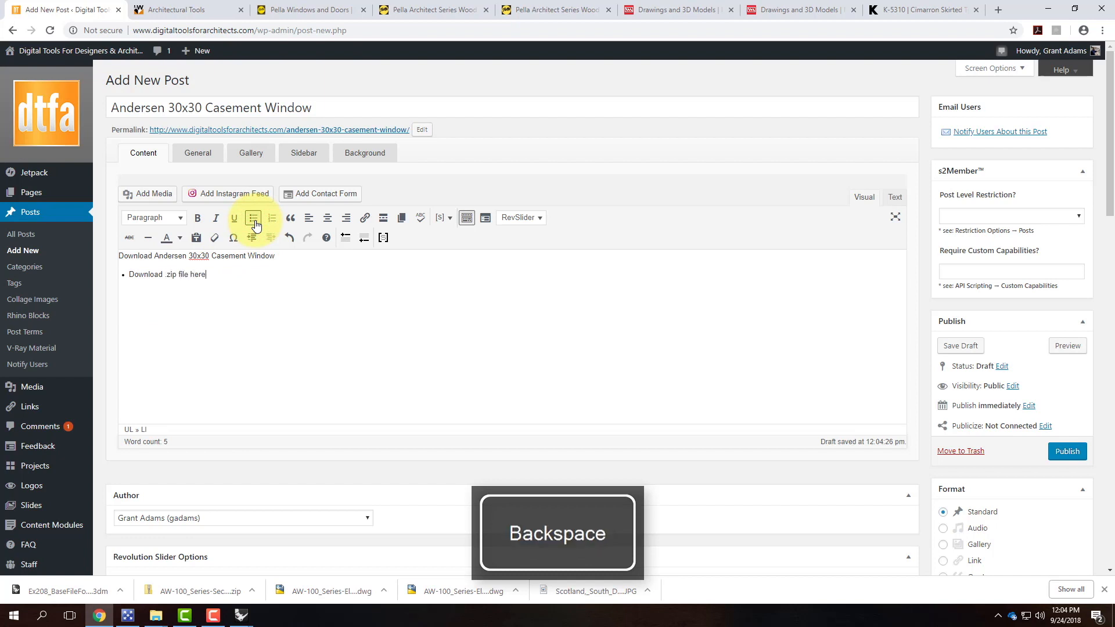
# Replace the bullet text with a media file link to the newly uploaded Andersen-3030-Casement.zip from the Ex208 - Bulding Rhino Blocks folder.
pyautogui.moveTo(209, 275); pyautogui.dragTo(125, 276)
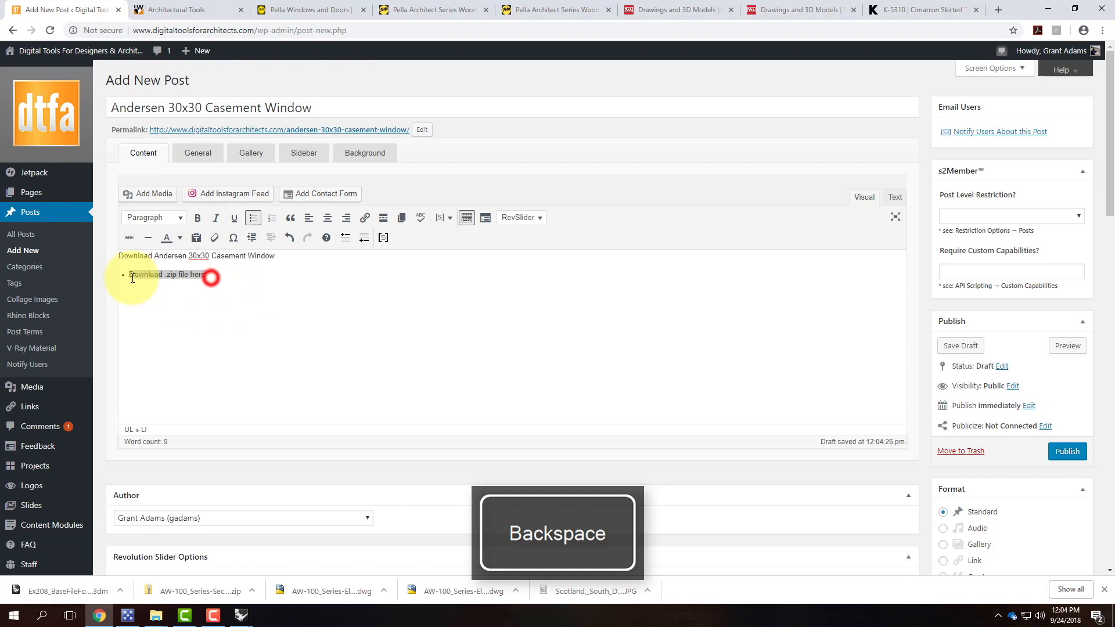
pyautogui.click(154, 198)
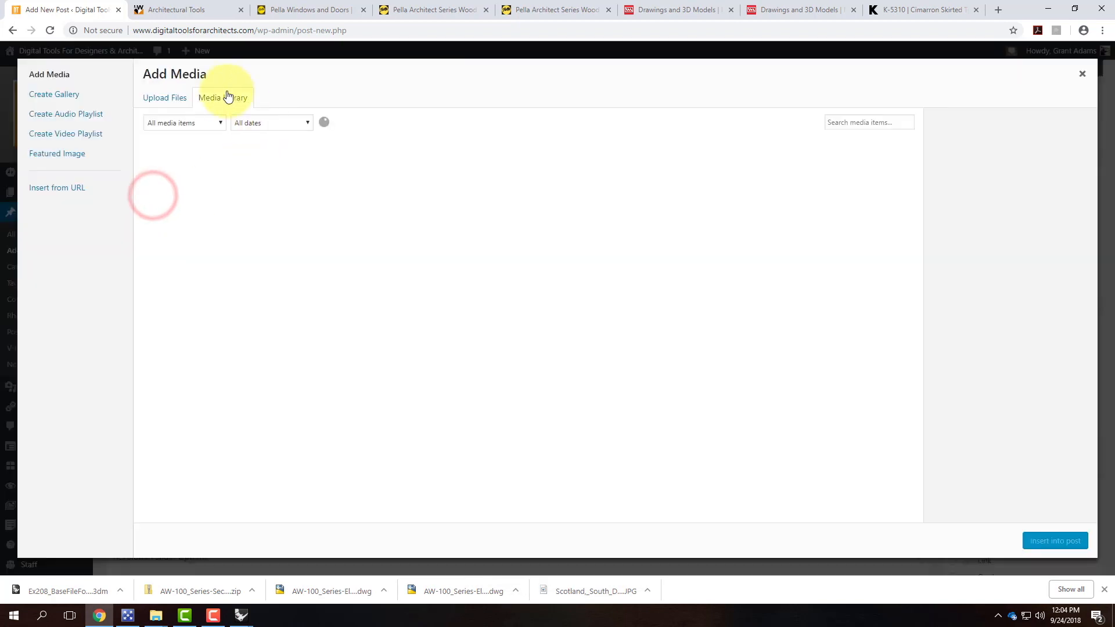
pyautogui.click(175, 97)
pyautogui.click(632, 297)
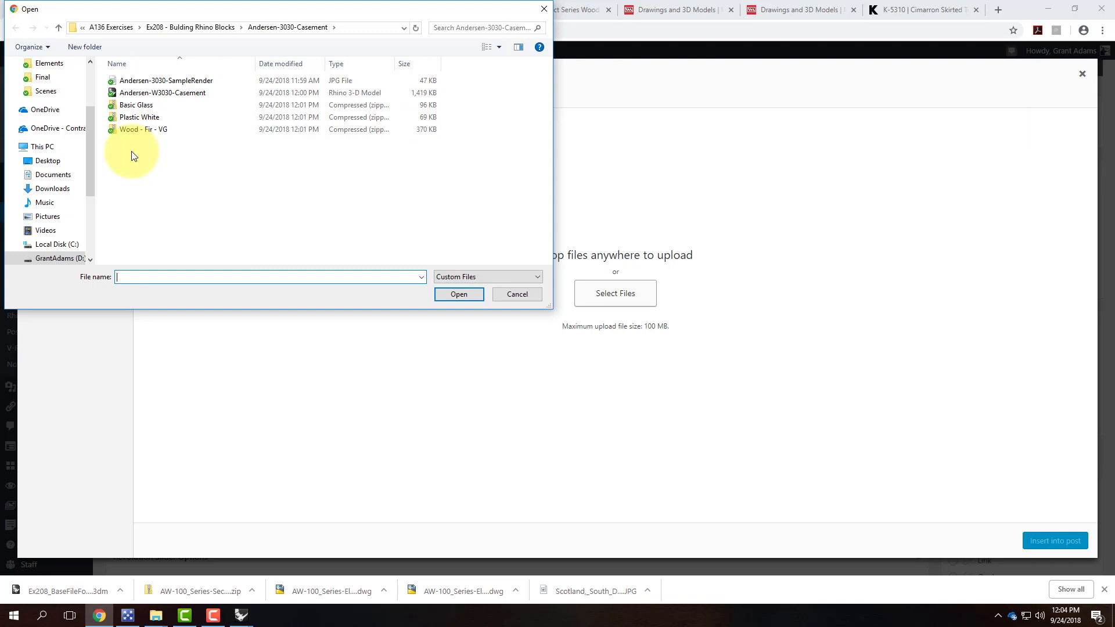
pyautogui.click(212, 27)
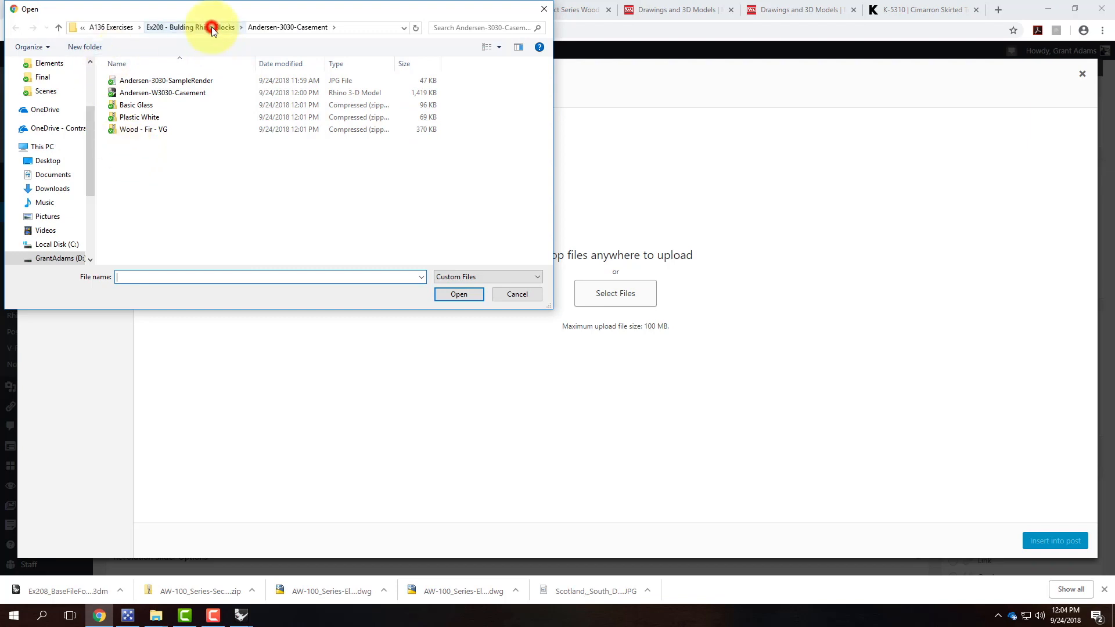
pyautogui.click(172, 93)
pyautogui.click(468, 297)
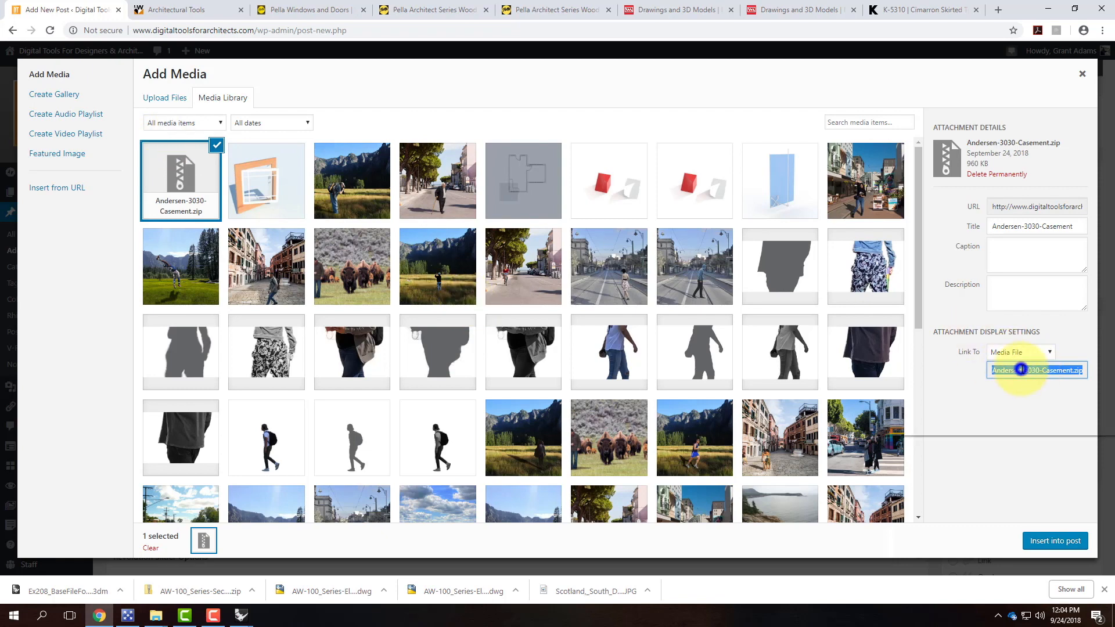
pyautogui.rightClick(1020, 369)
pyautogui.click(1006, 381)
pyautogui.click(1054, 541)
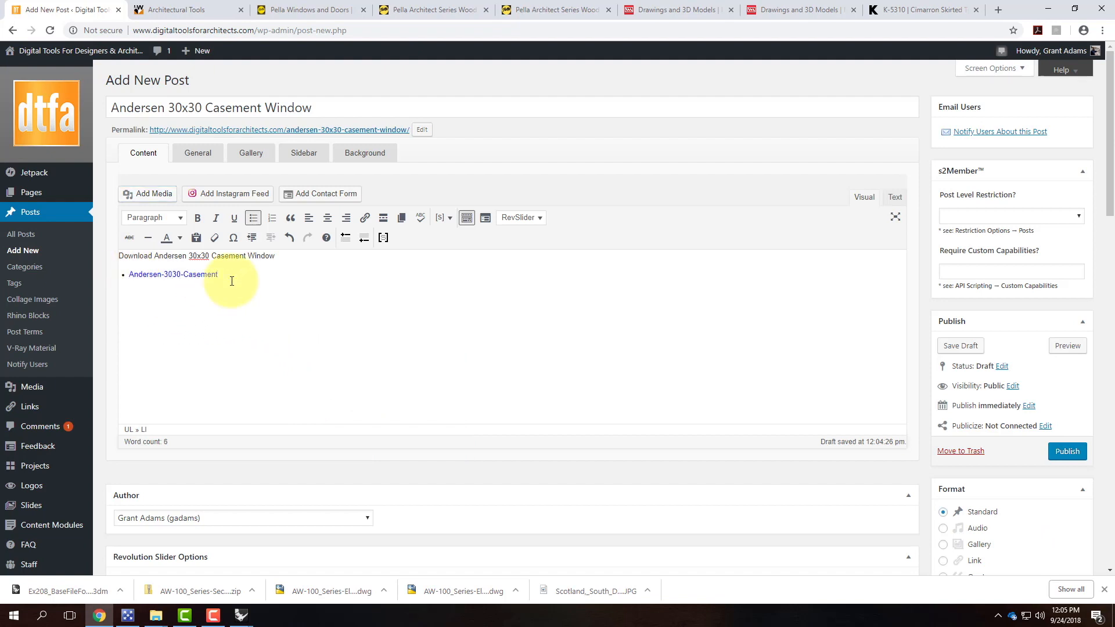
# Check the zip link in the bullet, publish the post and open the published page through its permalink.
pyautogui.click(212, 275)
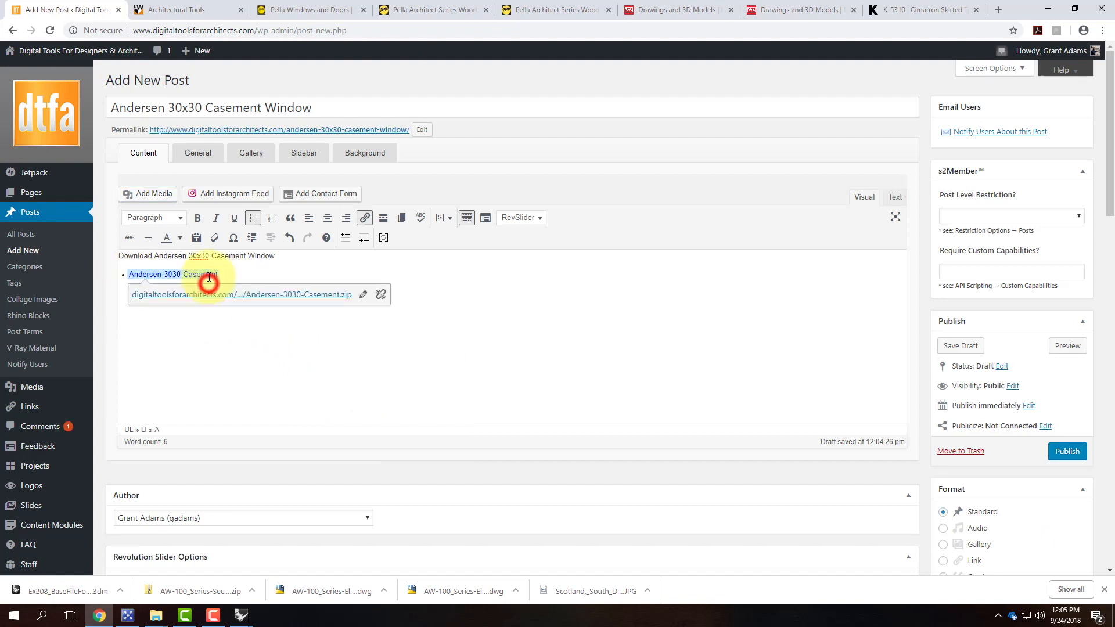
pyautogui.click(1075, 452)
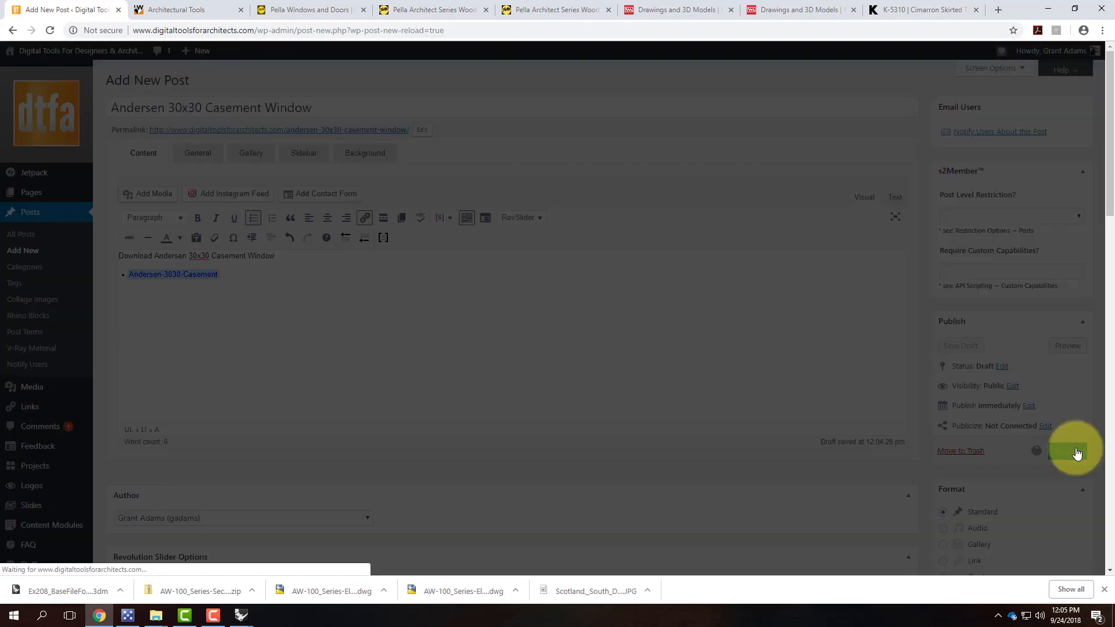
pyautogui.click(619, 315)
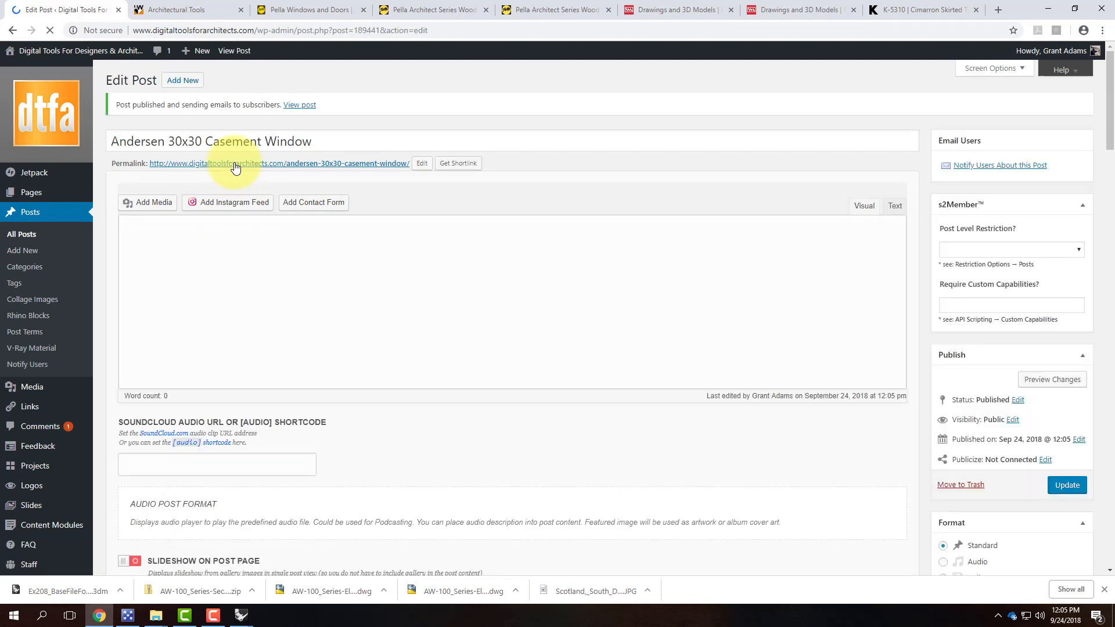
pyautogui.click(243, 166)
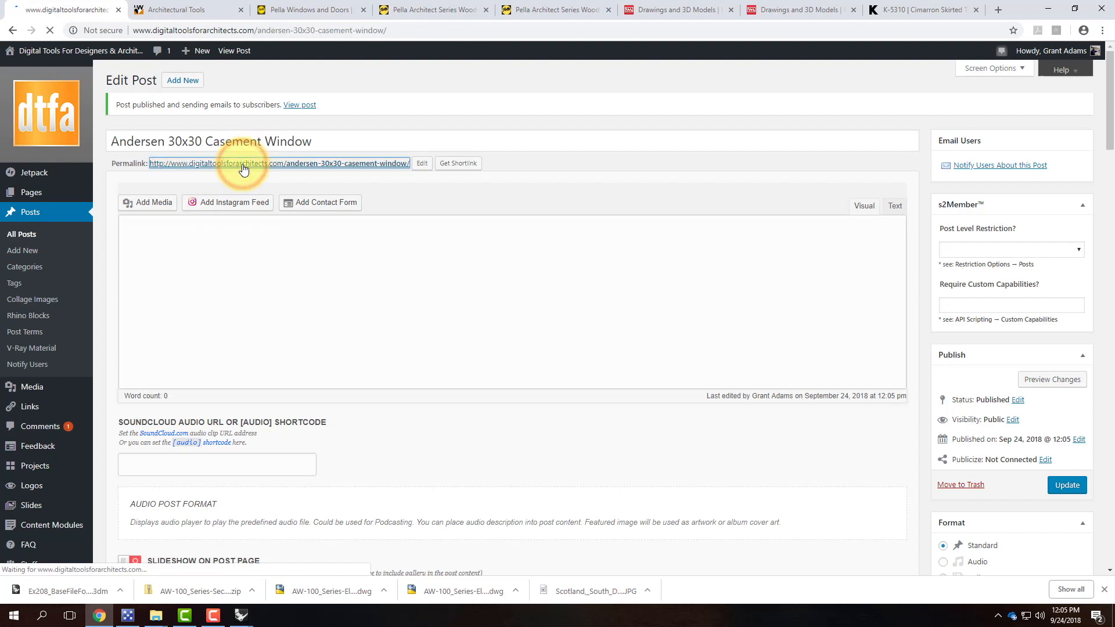
# Look over the published Andersen 30x30 Casement Window post, from its title and render to the download link.
pyautogui.scroll(-4, 818, 319)
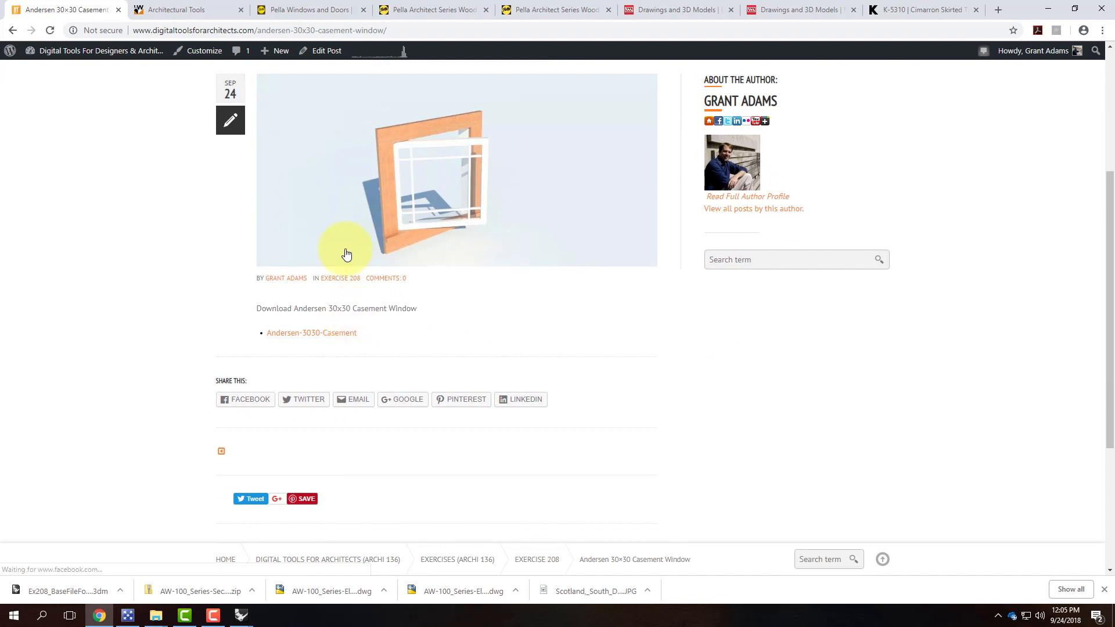
pyautogui.scroll(2, 520, 283)
pyautogui.scroll(1, 520, 283)
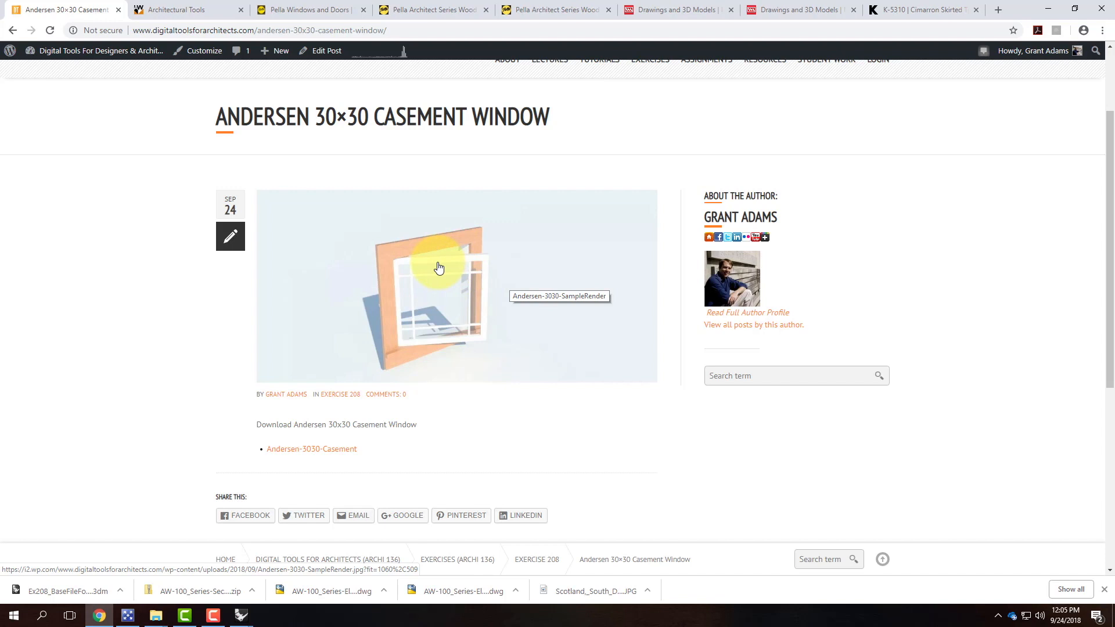
pyautogui.click(244, 617)
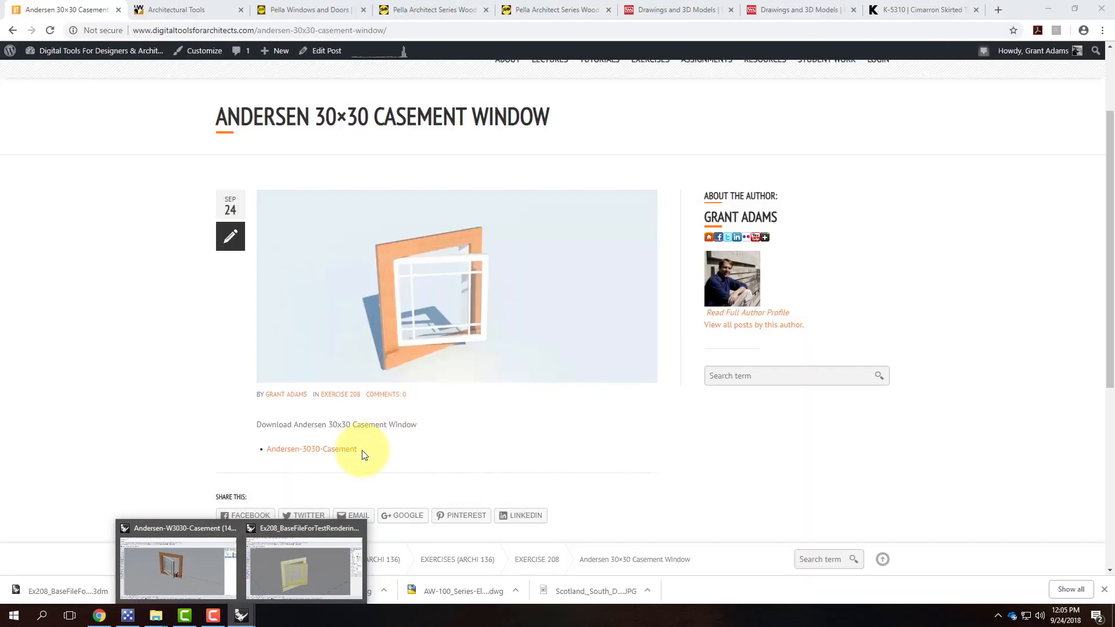
pyautogui.click(189, 567)
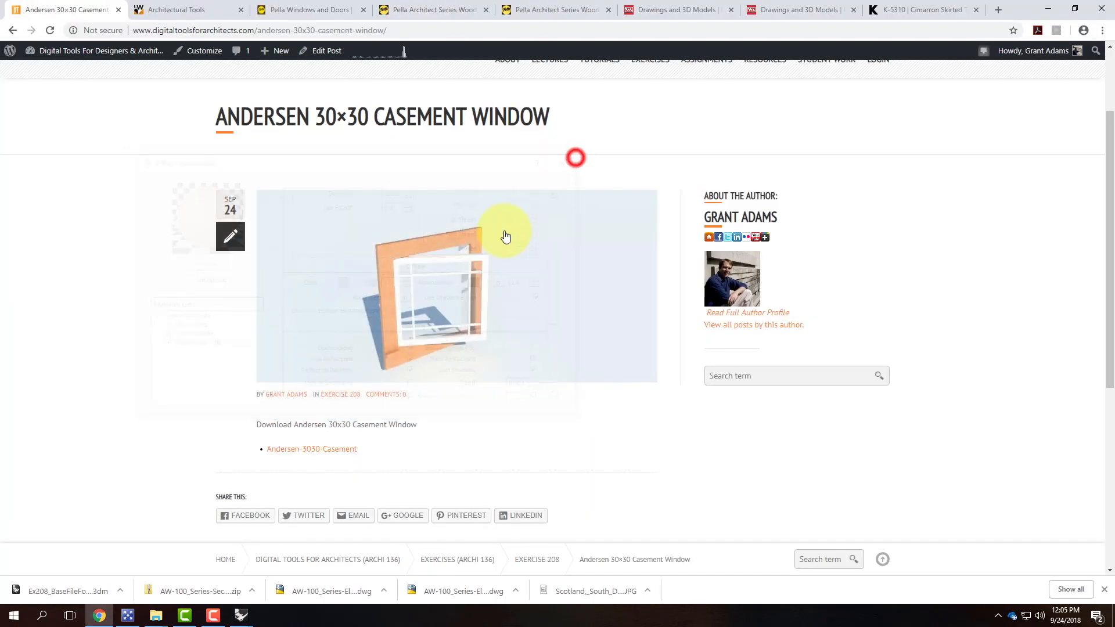
pyautogui.scroll(2, 431, 247)
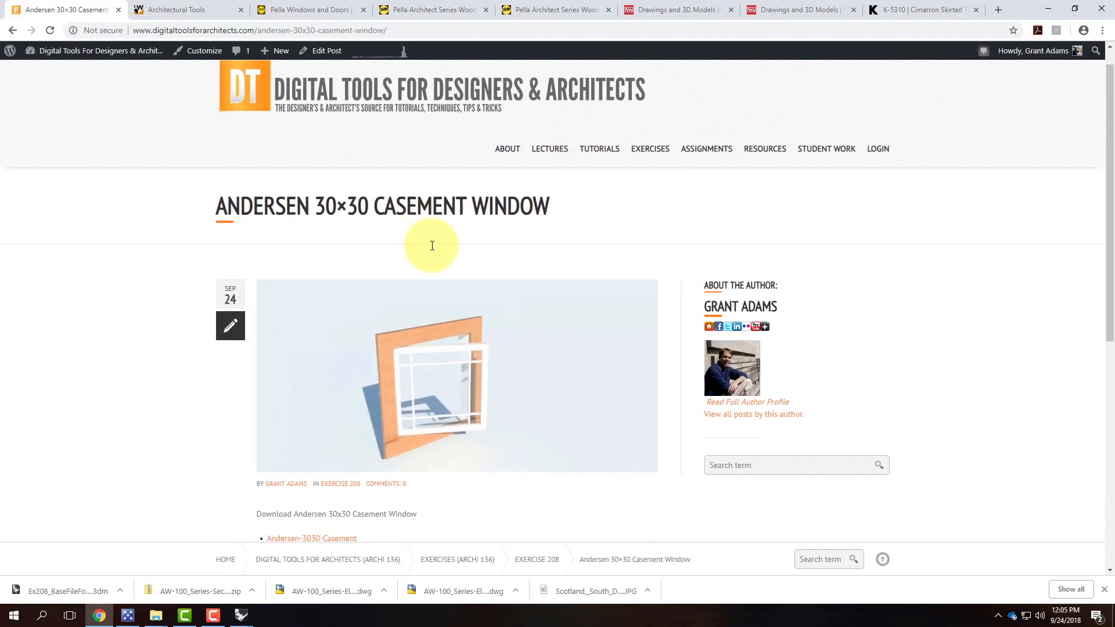
pyautogui.scroll(-4, 430, 242)
# Switch to the Andersen-W3030-Casement model in Rhino and view the sash's upper horizontal grille bar up close.
pyautogui.moveTo(235, 613)
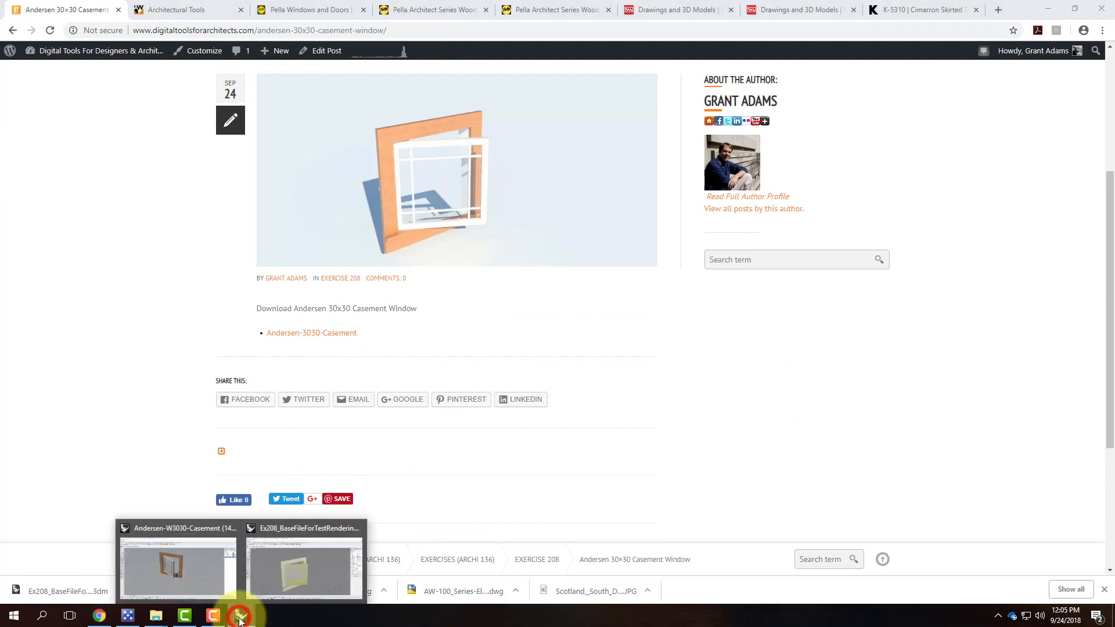
pyautogui.click(181, 578)
pyautogui.scroll(5, 451, 294)
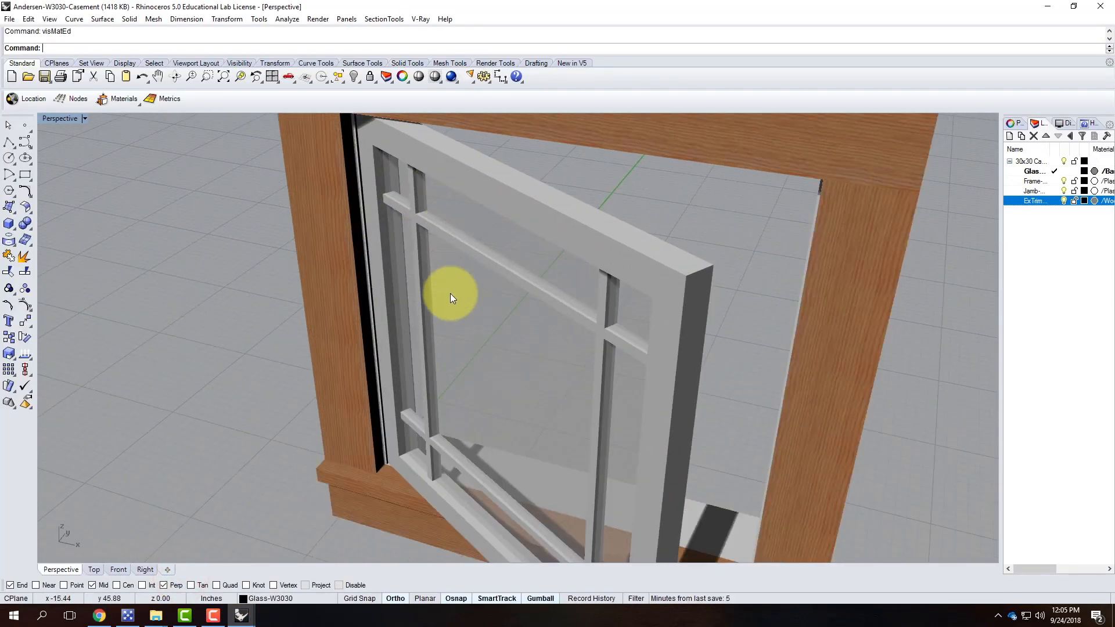
pyautogui.moveTo(473, 265); pyautogui.dragTo(492, 231, button='right')
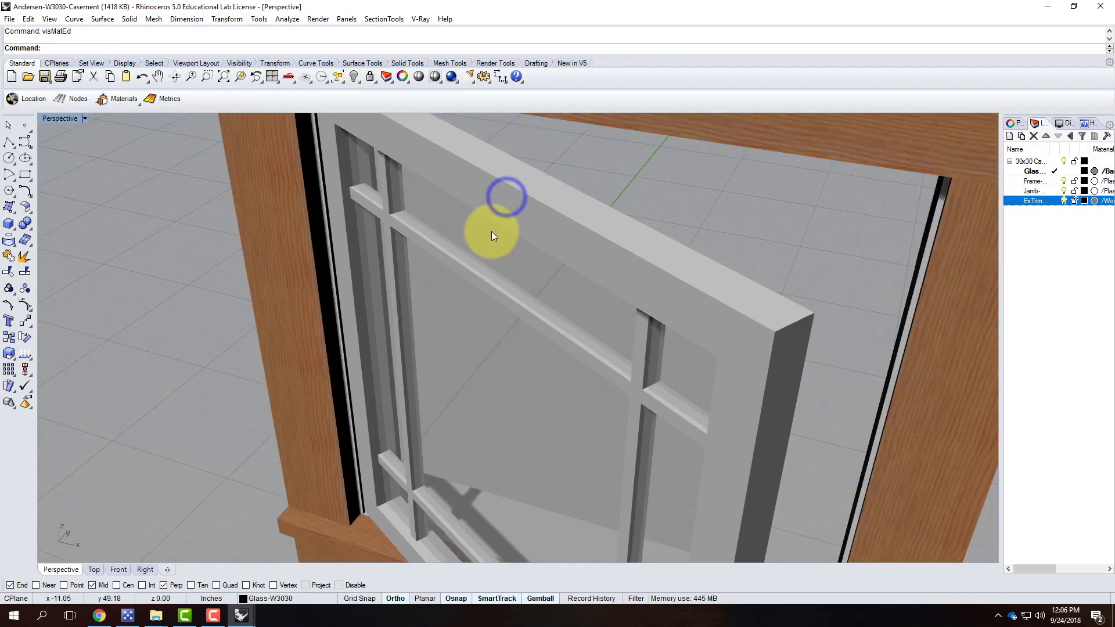
pyautogui.scroll(6, 491, 231)
pyautogui.scroll(3, 425, 336)
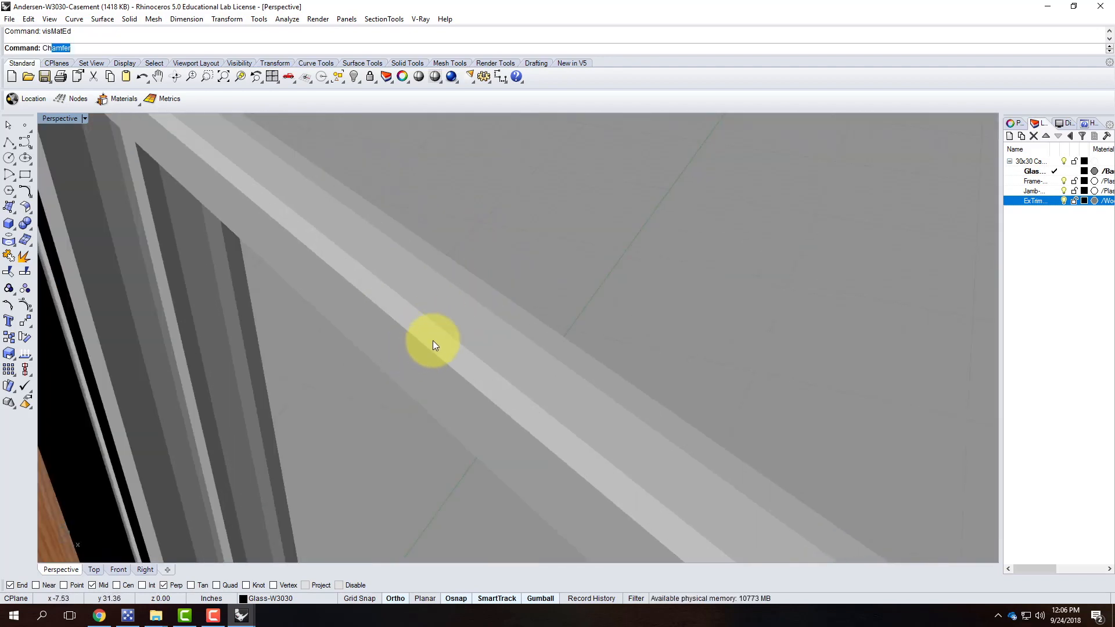
# Try a surface chamfer with both distances at 0.125 along the upper horizontal grille bar's edge, and undo it.
pyautogui.press('BackSpace')
pyautogui.write('mfer')
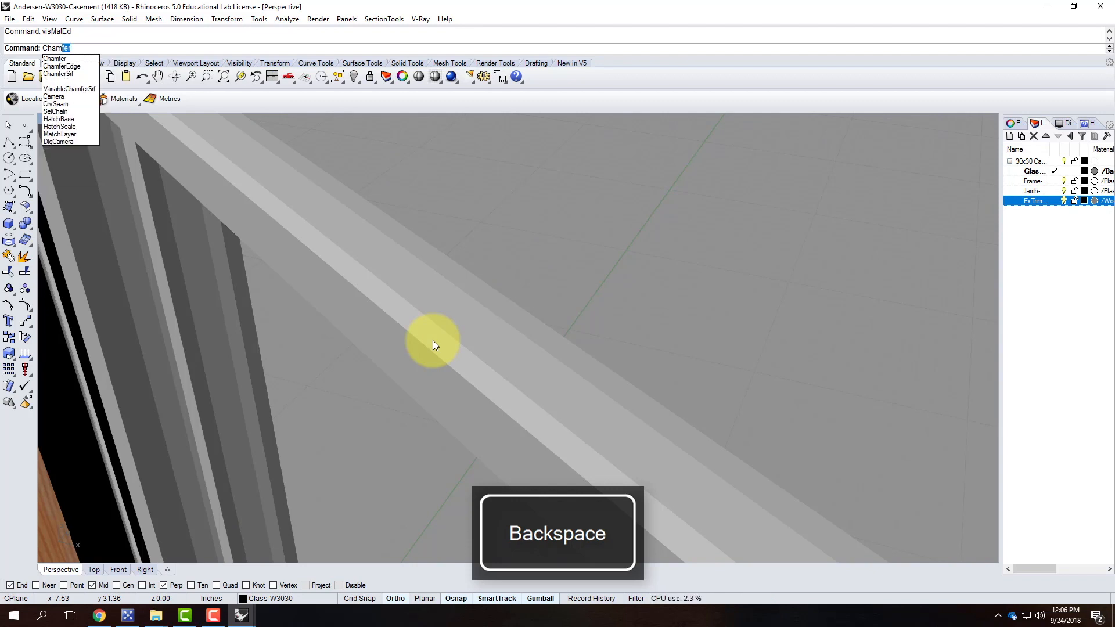
pyautogui.write('Srf')
pyautogui.press('Return')
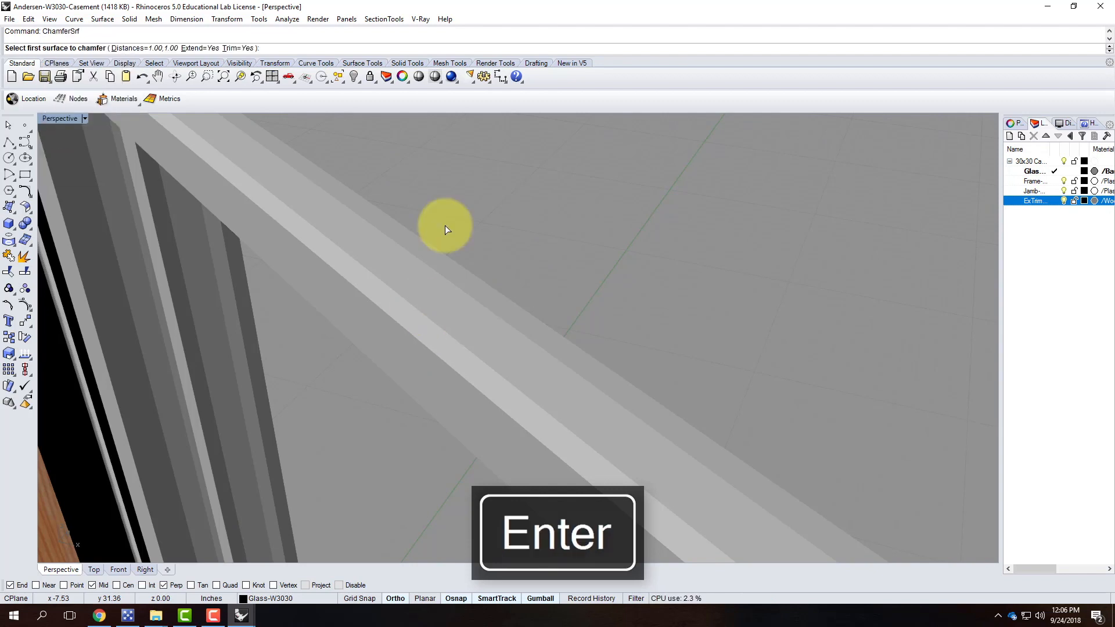
pyautogui.click(162, 50)
pyautogui.write('0')
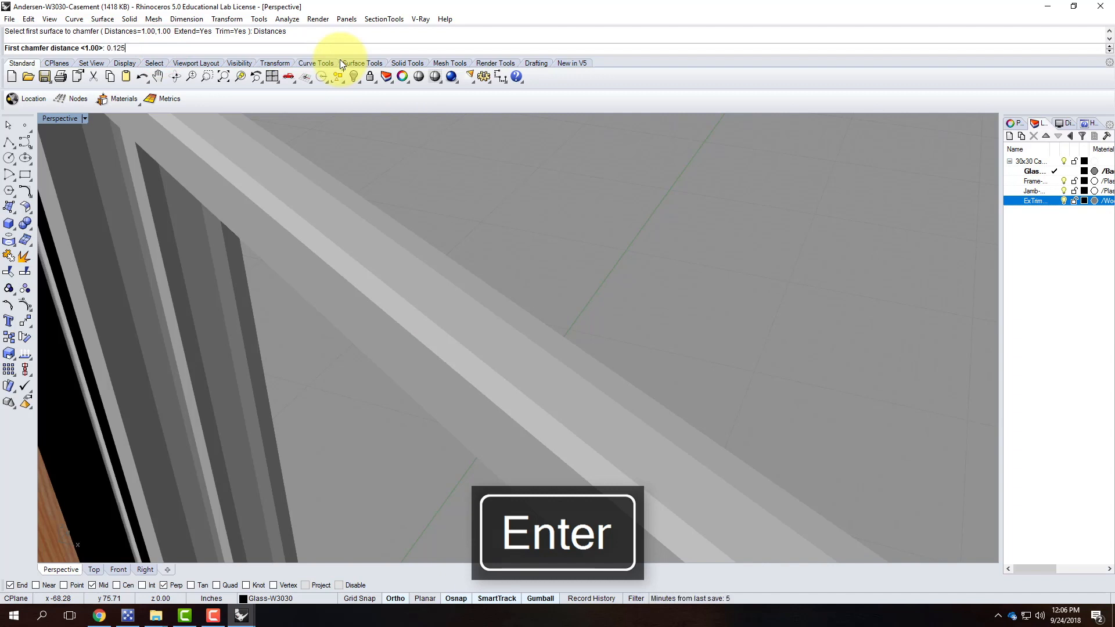
pyautogui.press('Tab')
pyautogui.press('Return')
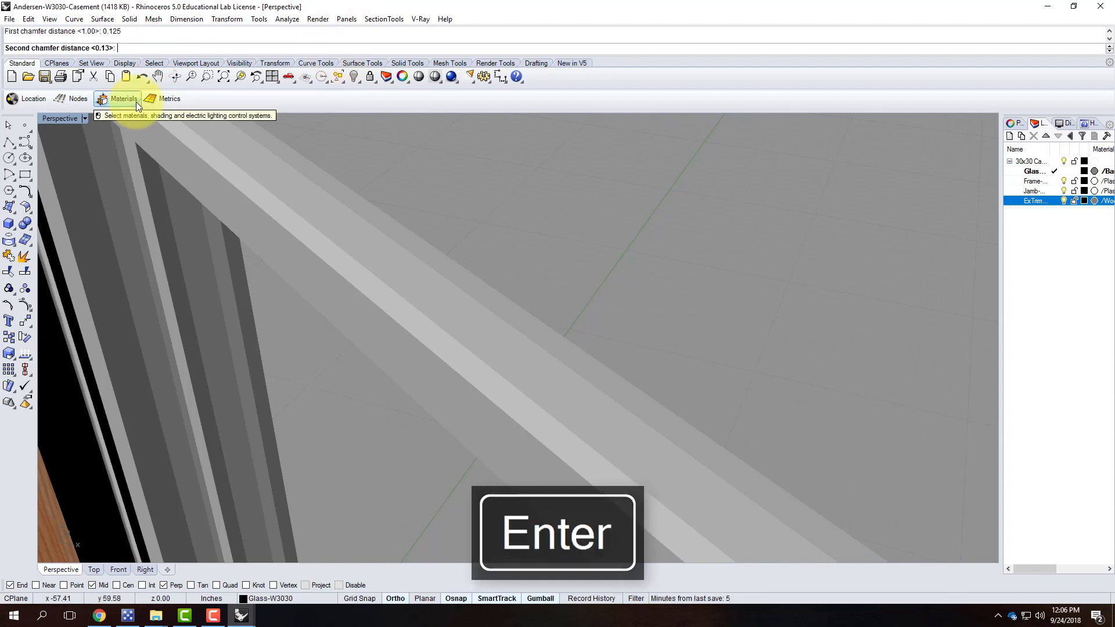
pyautogui.press('Return')
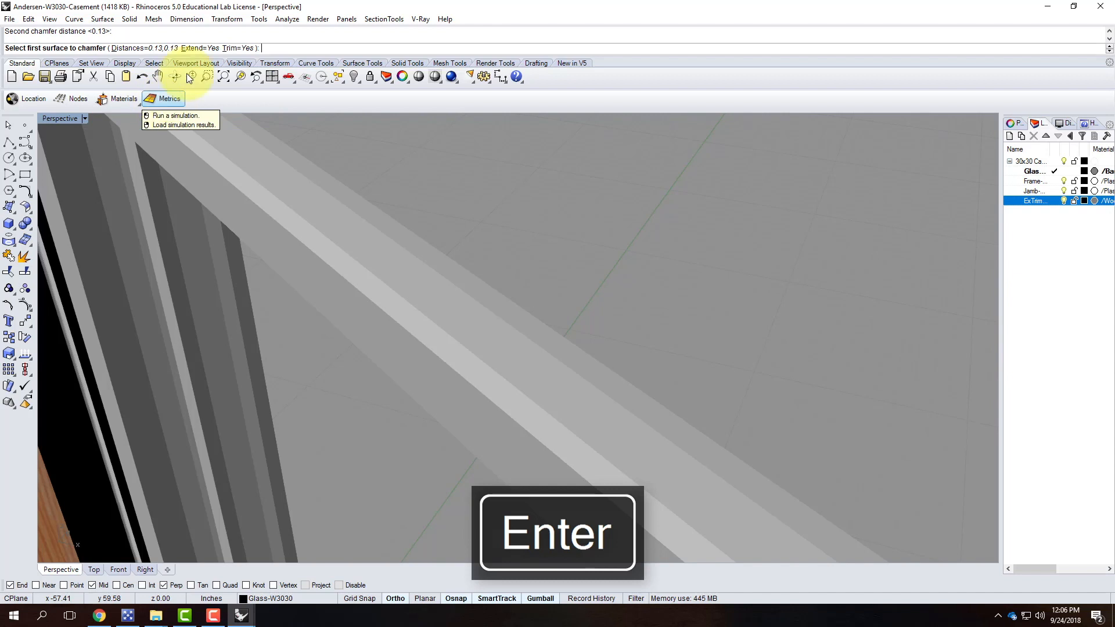
pyautogui.click(249, 219)
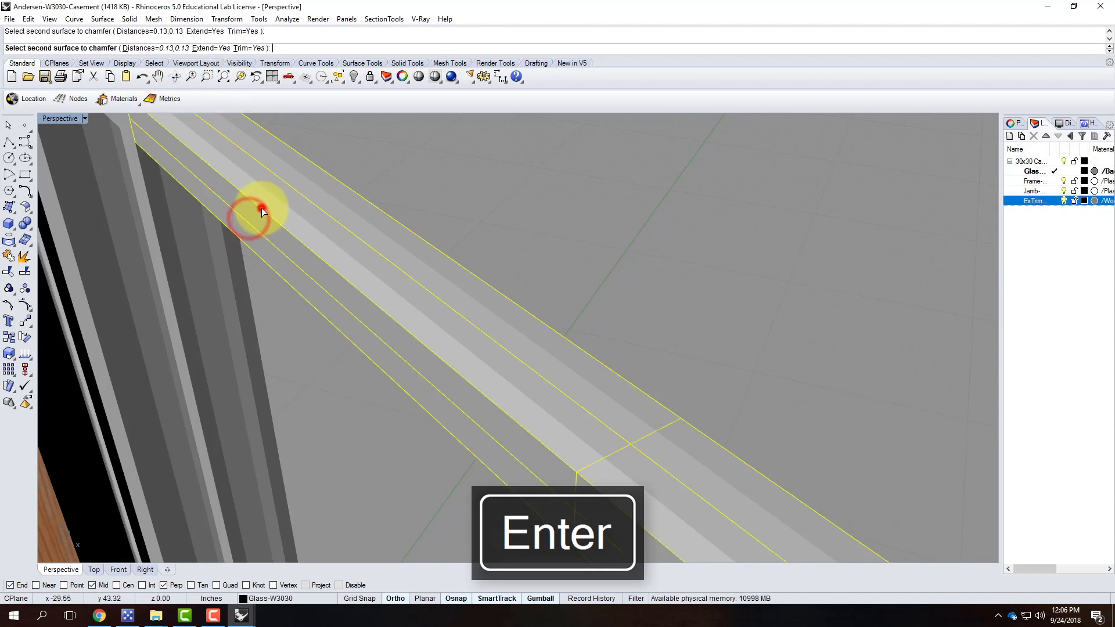
pyautogui.click(261, 208)
pyautogui.moveTo(262, 207); pyautogui.dragTo(120, 220, button='right')
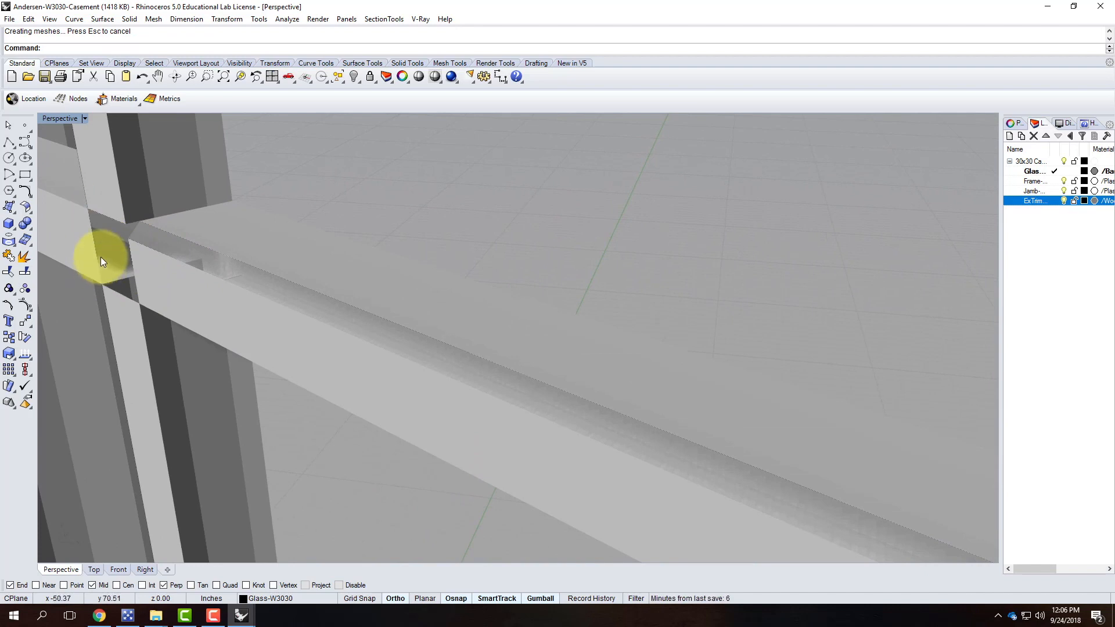
pyautogui.hotkey('ctrl', 'z')
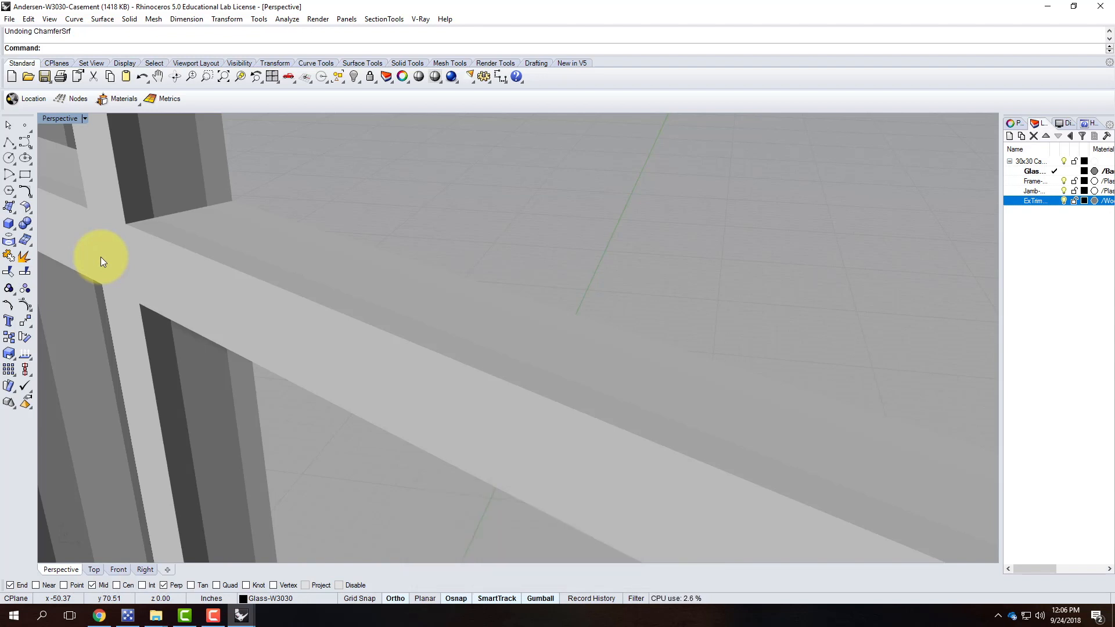
# Draw a closed polyline through the four outer corners of the window jamb's face opposite the exterior wood trim.
pyautogui.scroll(-15, 253, 214)
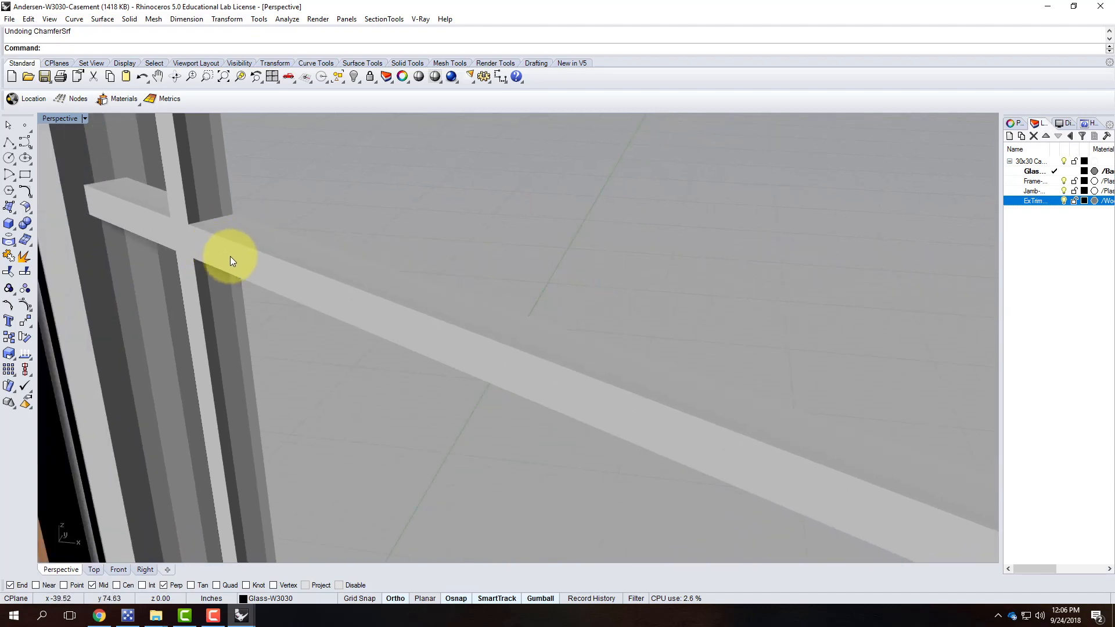
pyautogui.moveTo(485, 301); pyautogui.dragTo(457, 209, button='right')
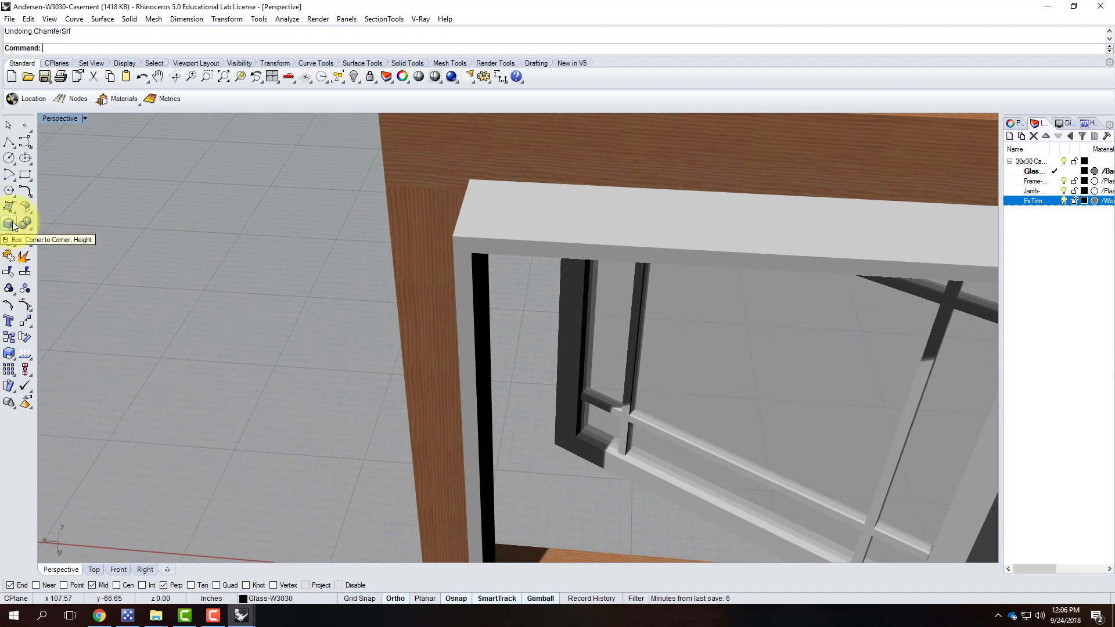
pyautogui.click(6, 144)
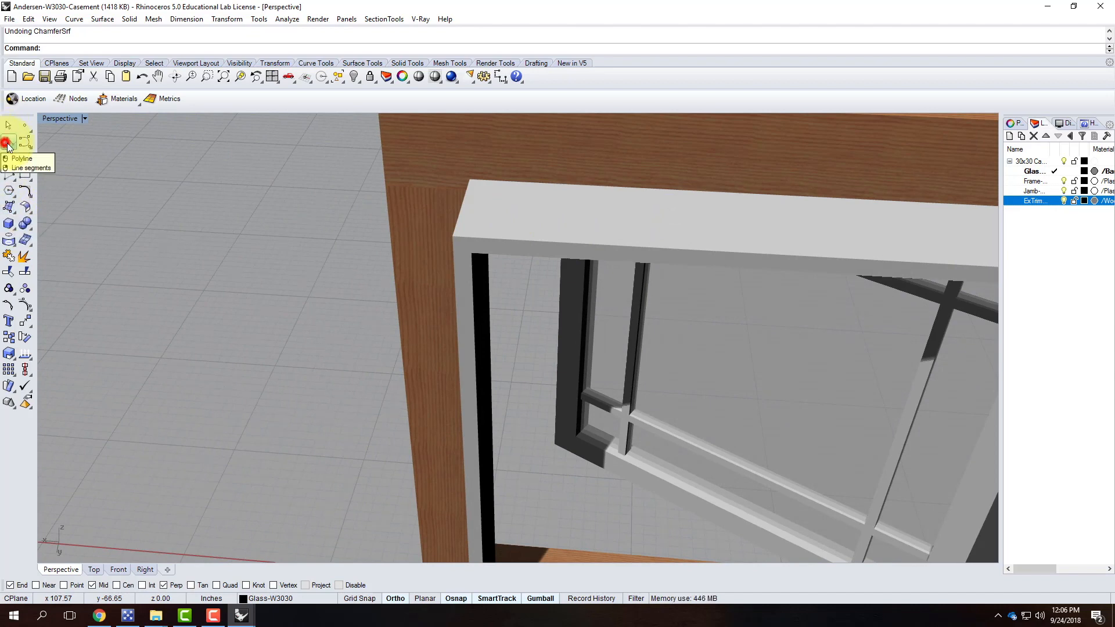
pyautogui.scroll(-8, 497, 196)
pyautogui.scroll(4, 489, 405)
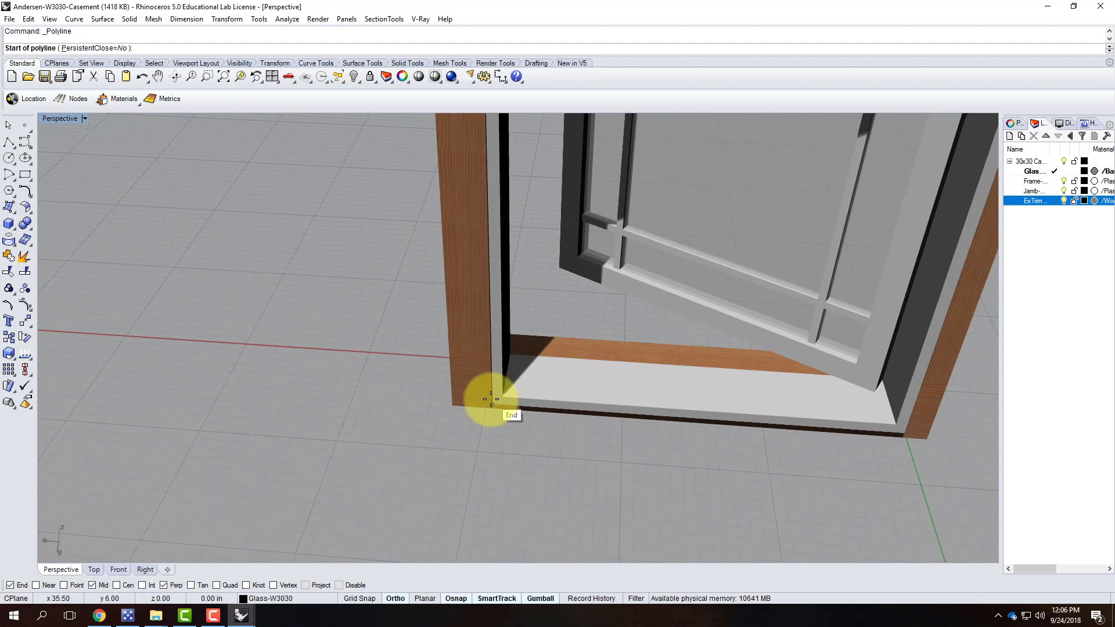
pyautogui.click(484, 410)
pyautogui.scroll(-4, 485, 407)
pyautogui.scroll(3, 458, 200)
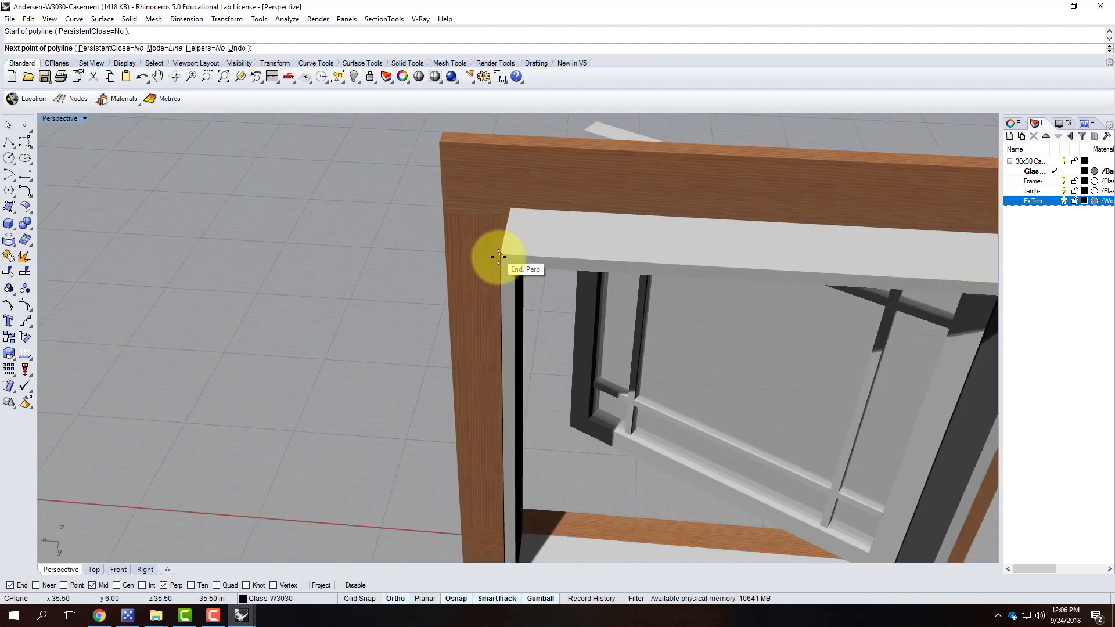
pyautogui.click(490, 251)
pyautogui.scroll(-3, 418, 242)
pyautogui.scroll(3, 678, 246)
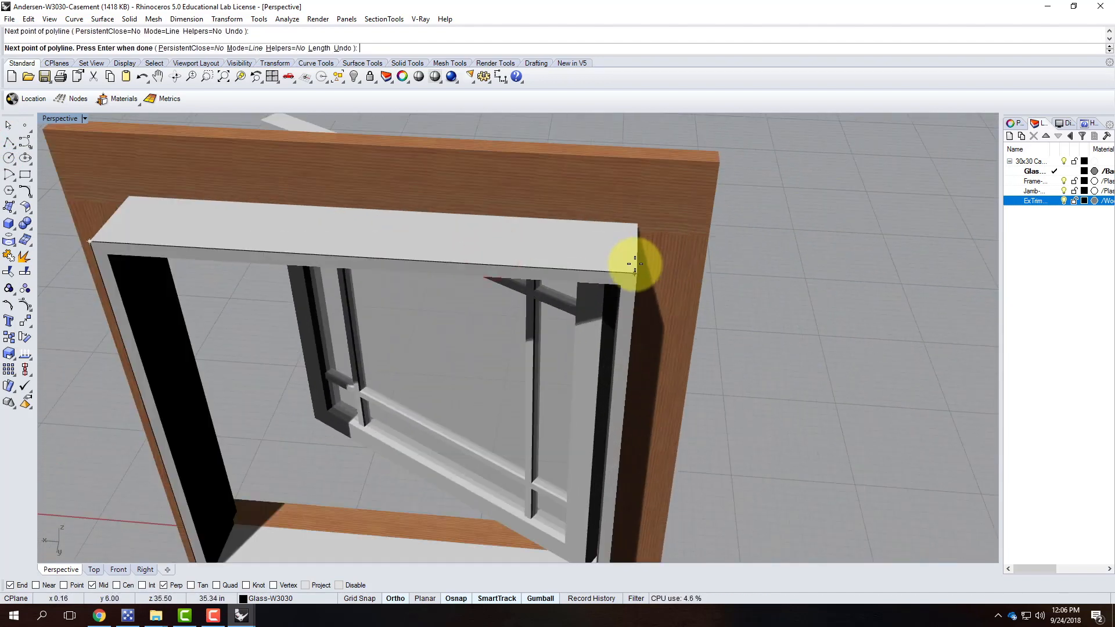
pyautogui.click(637, 259)
pyautogui.scroll(-4, 639, 256)
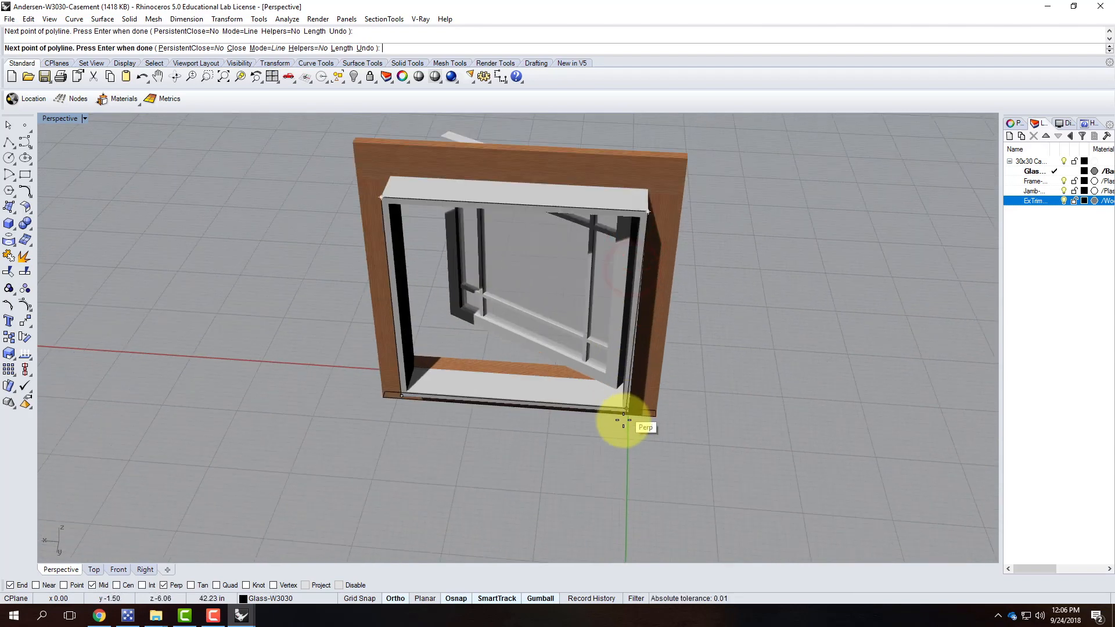
pyautogui.scroll(3, 626, 415)
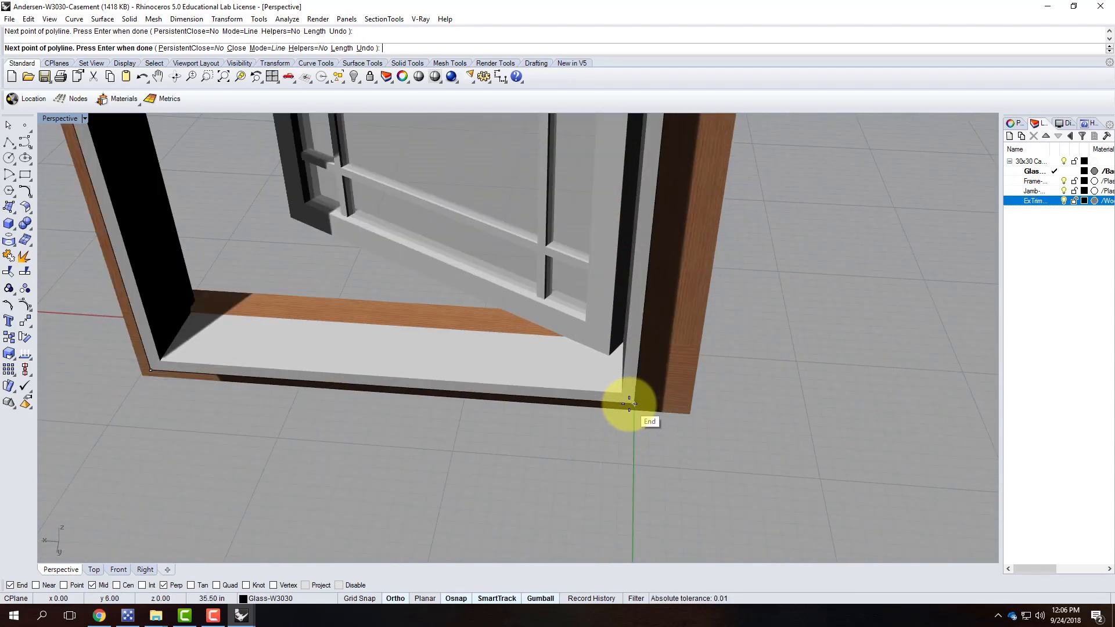
pyautogui.click(633, 402)
pyautogui.write('c')
pyautogui.press('Return')
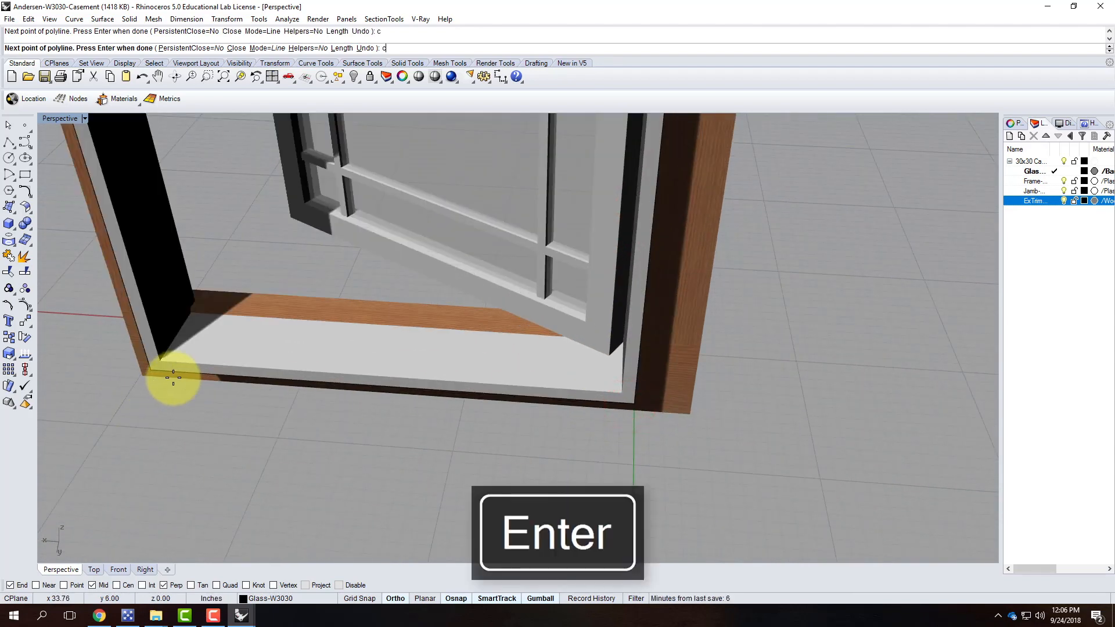
# Select the closed polyline curve around the jamb and start offsetting it.
pyautogui.click(165, 371)
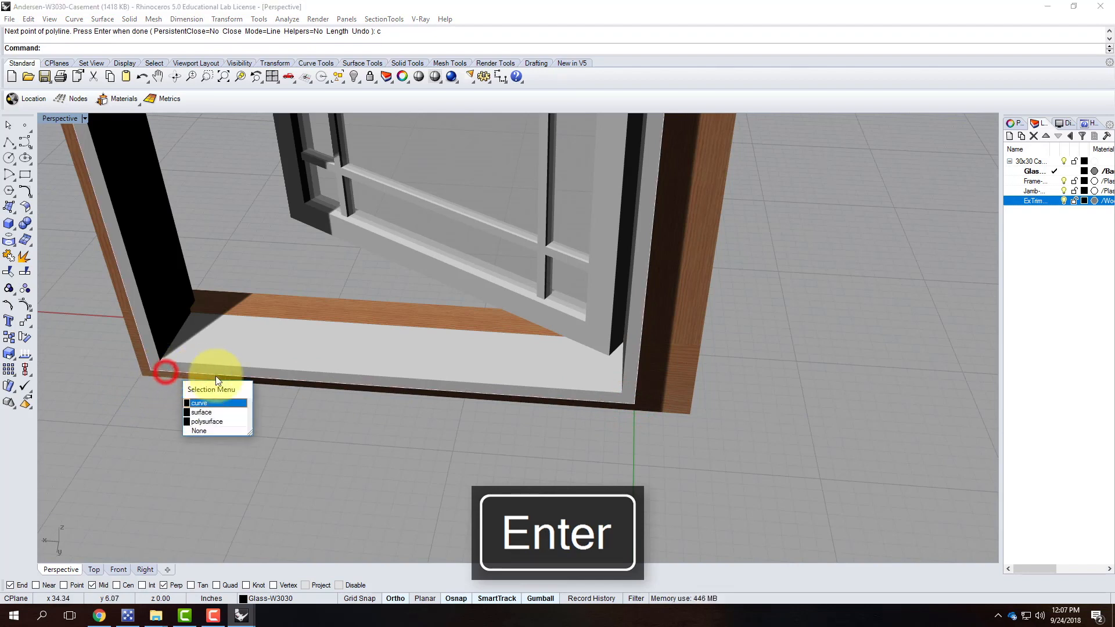
pyautogui.click(214, 405)
pyautogui.write('OffsetC')
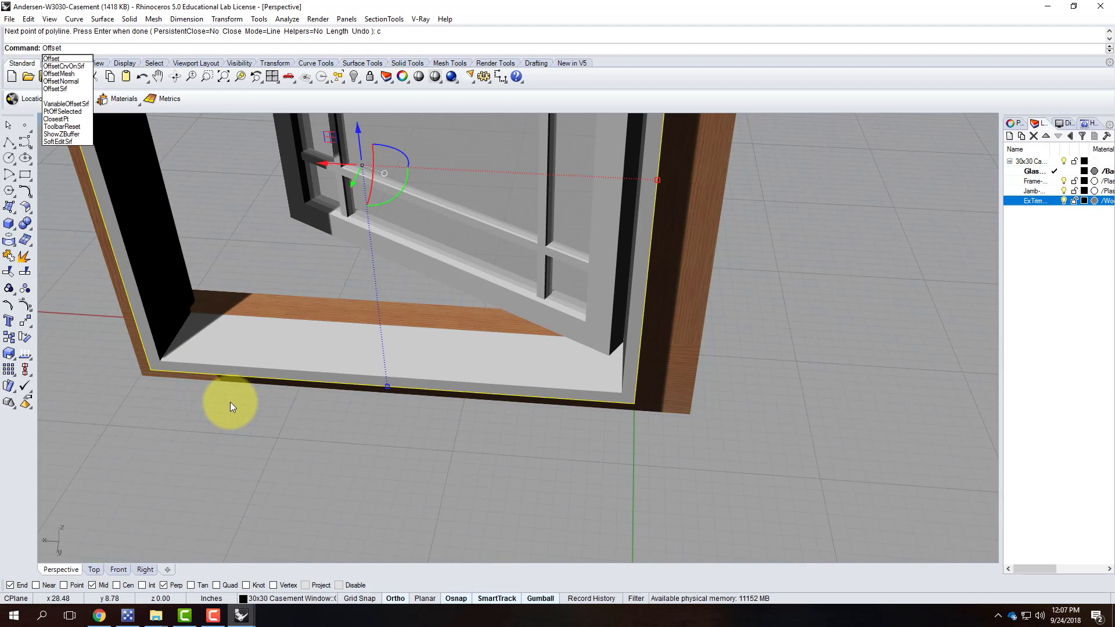
pyautogui.press('BackSpace')
pyautogui.press('BackSpace')
pyautogui.press('BackSpace')
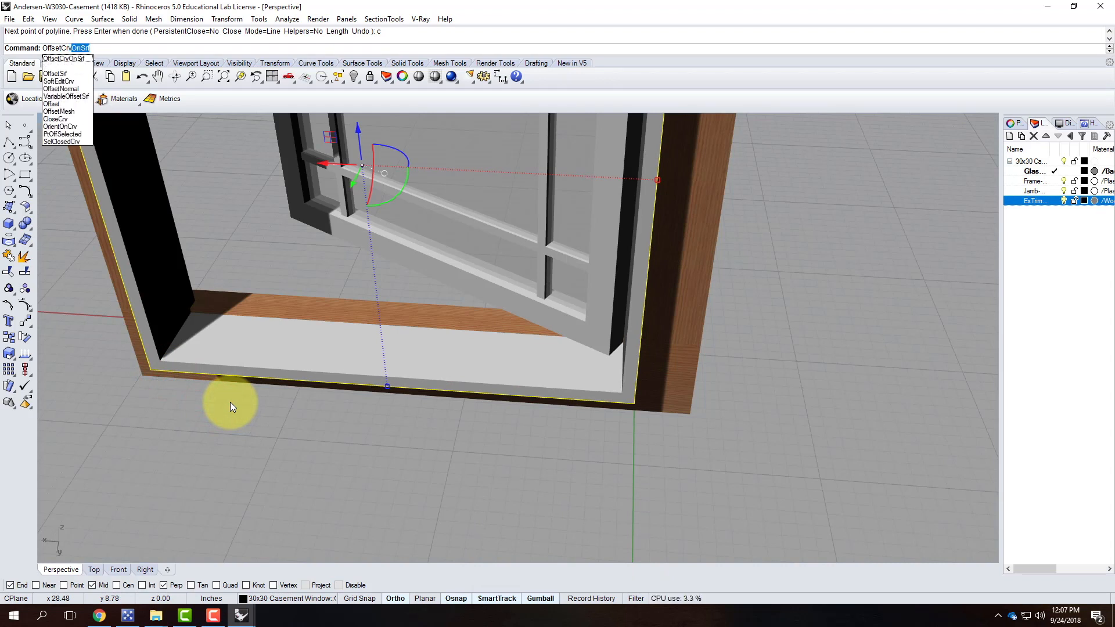
pyautogui.press('Return')
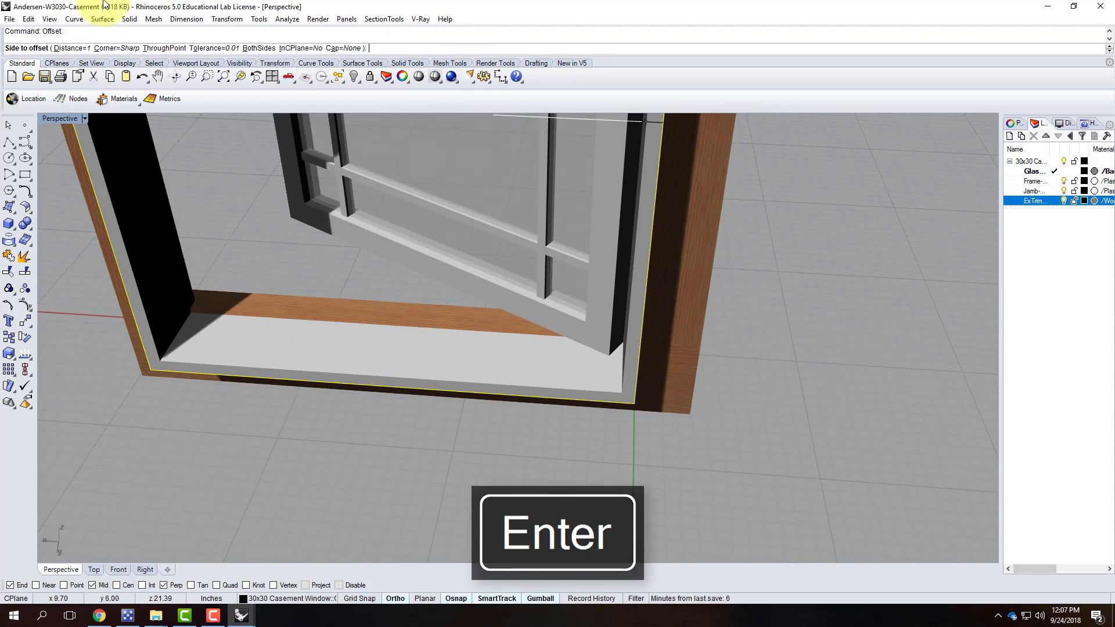
# Set the offset distance to 2-3/8".
pyautogui.click(73, 48)
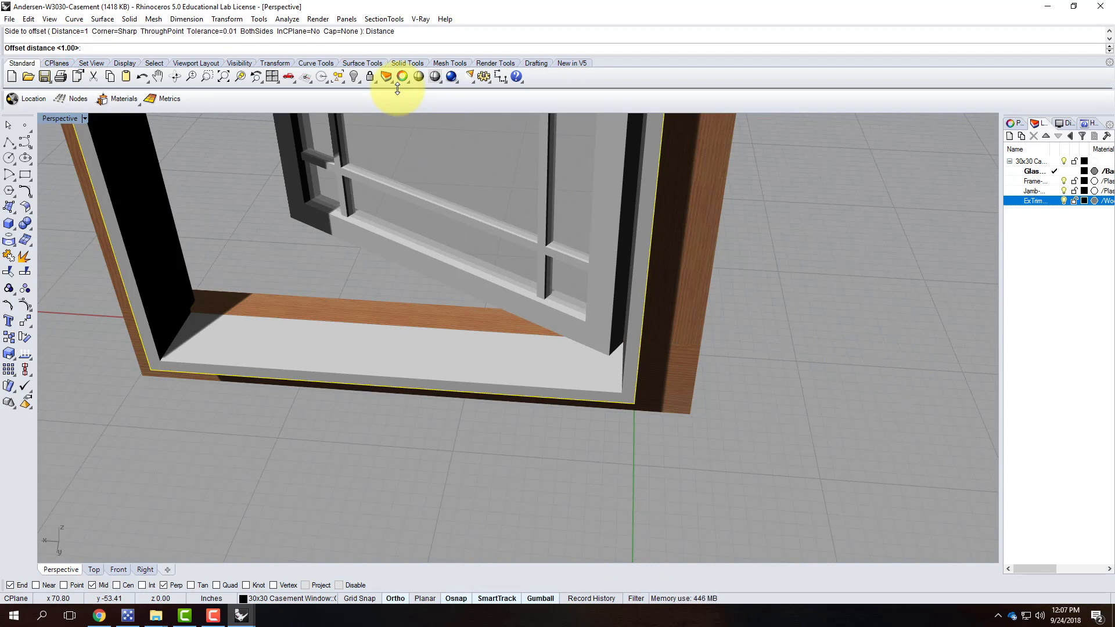
pyautogui.write('2-3/8')
pyautogui.press('Return')
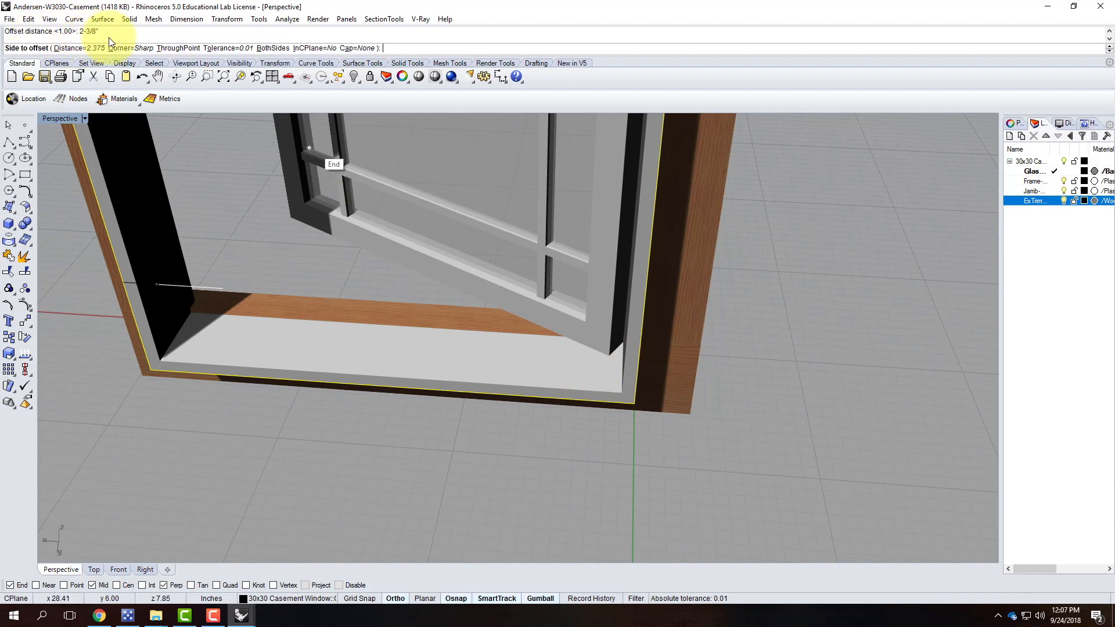
# Set the offset distance to 0.75" and offset the outer jamb curve inward, toward the window opening.
pyautogui.click(81, 48)
pyautogui.write('0.')
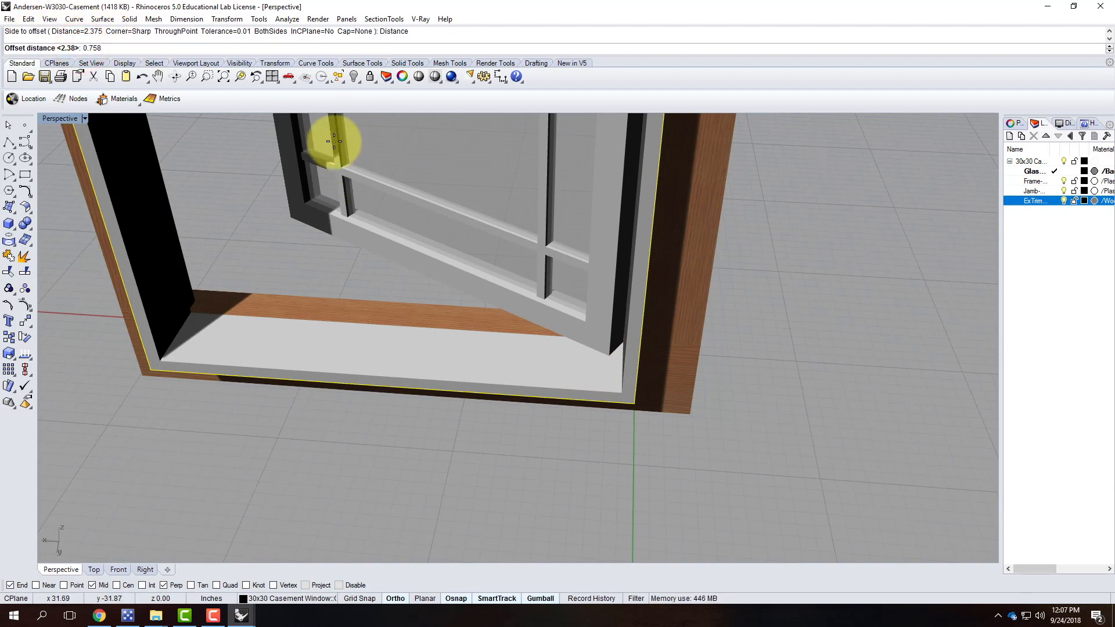
pyautogui.write('758')
pyautogui.press('BackSpace')
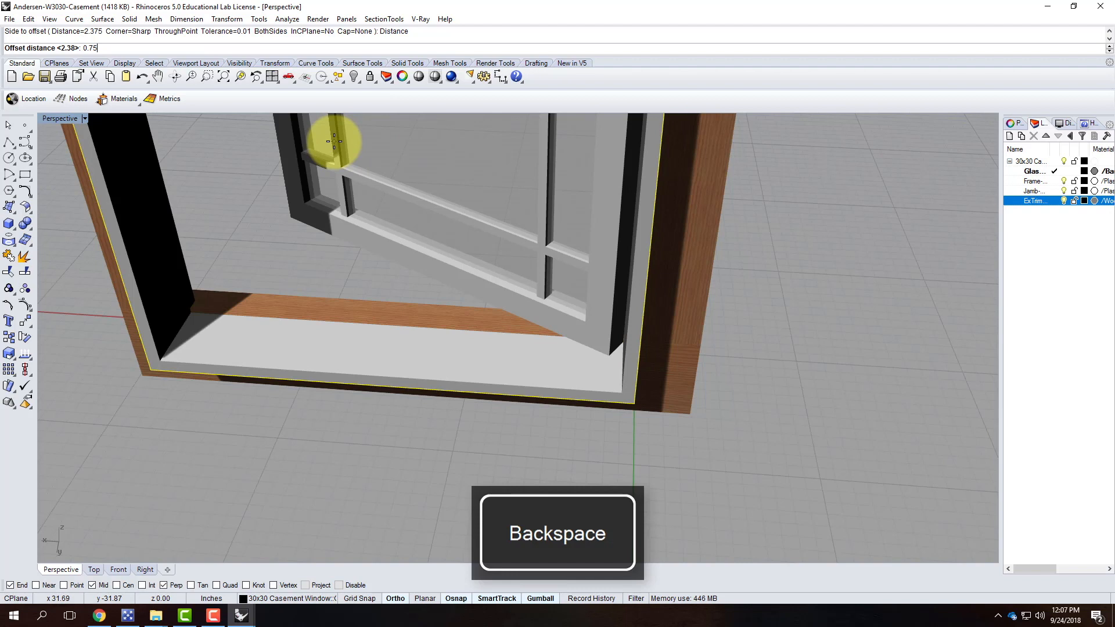
pyautogui.press('Return')
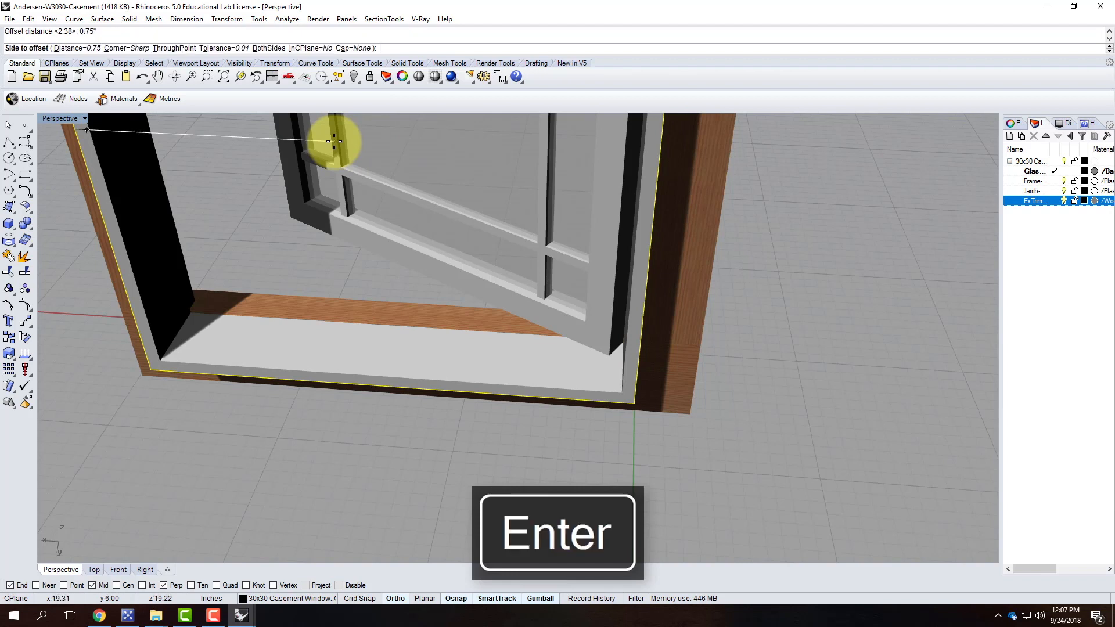
pyautogui.click(307, 255)
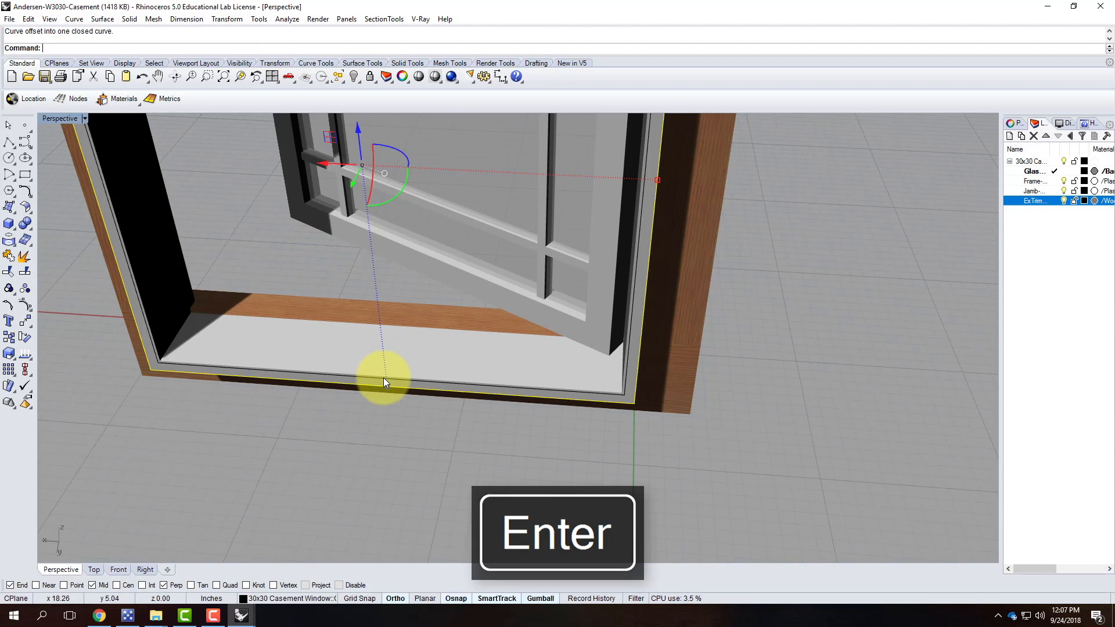
pyautogui.press('Return')
pyautogui.press('Escape')
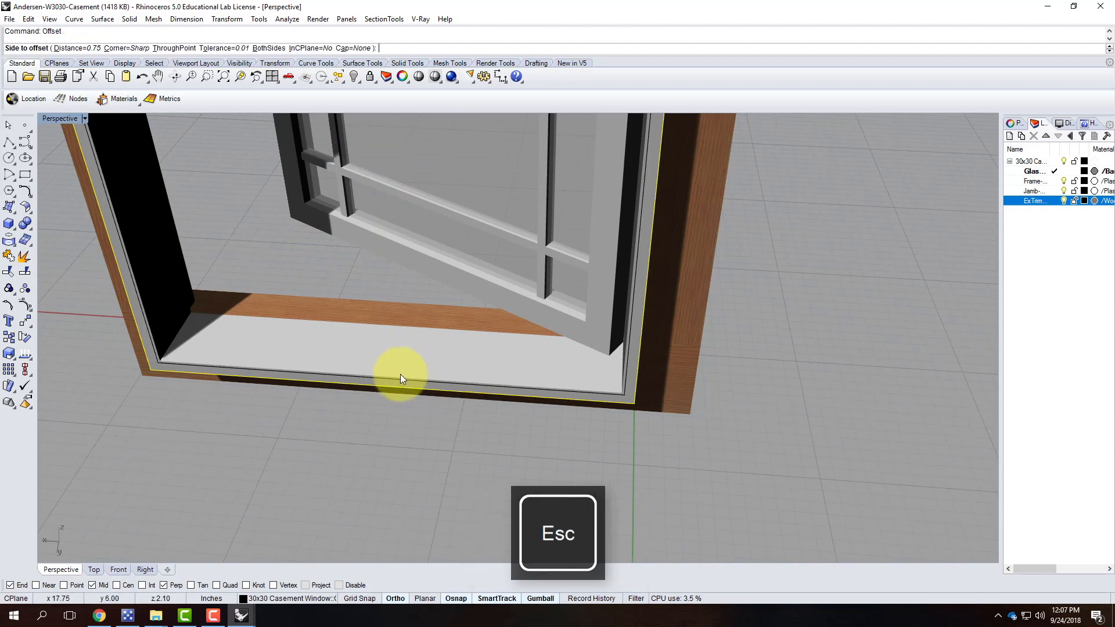
# Offset the inner jamb curve outward by 2-3/8", past the jamb's outer edge.
pyautogui.scroll(2, 406, 378)
pyautogui.scroll(1, 427, 382)
pyautogui.click(430, 383)
pyautogui.rightClick(425, 425)
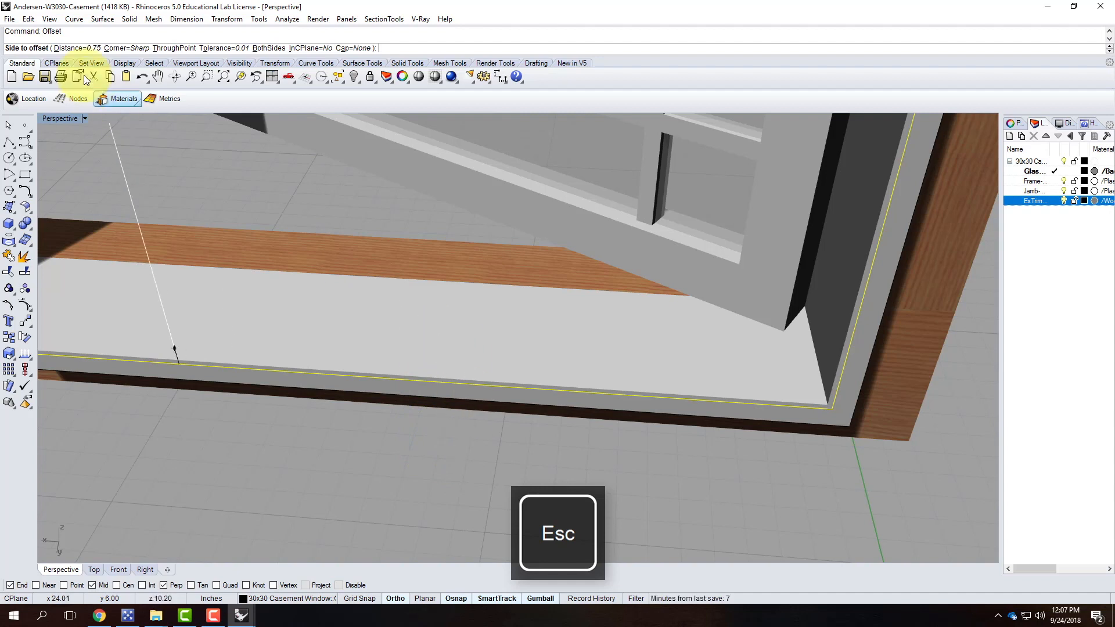
pyautogui.click(73, 48)
pyautogui.write('2-')
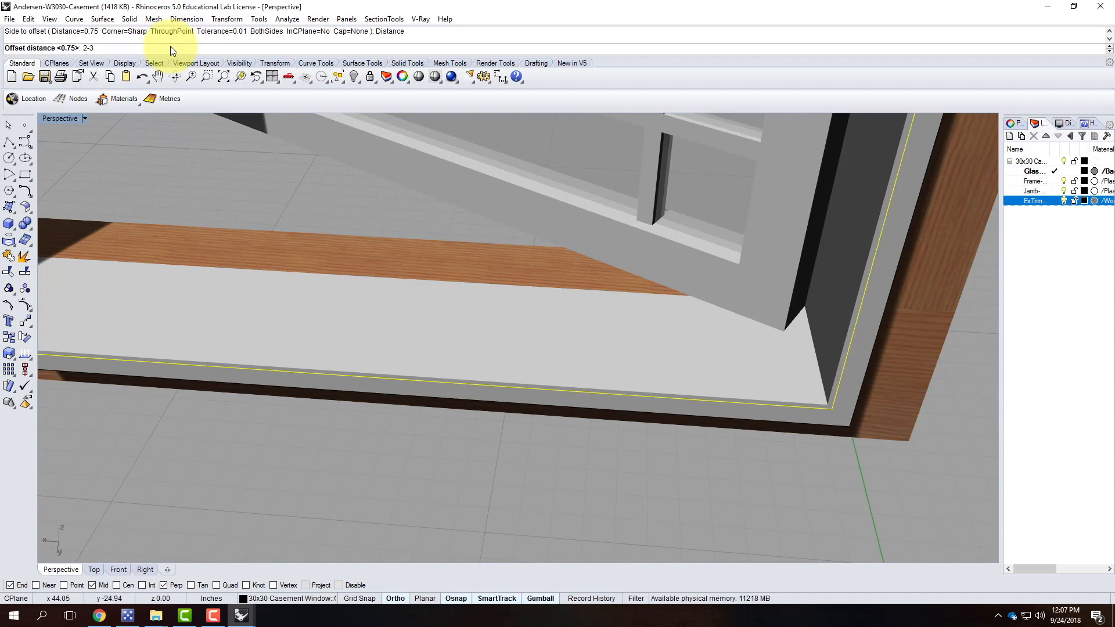
pyautogui.write('3/8')
pyautogui.press('Return')
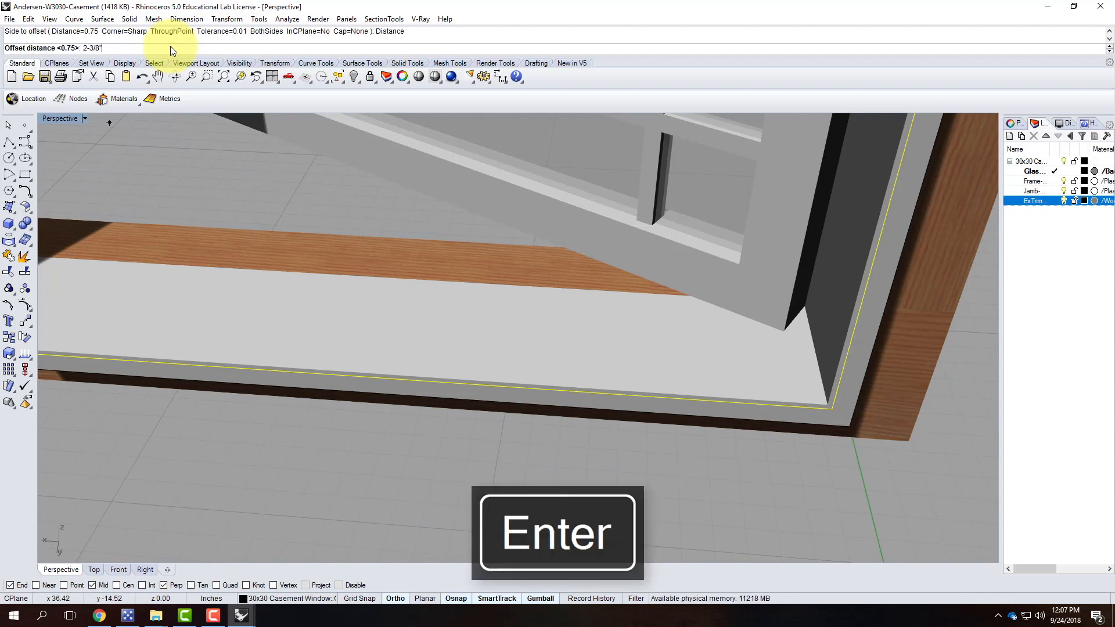
pyautogui.click(230, 464)
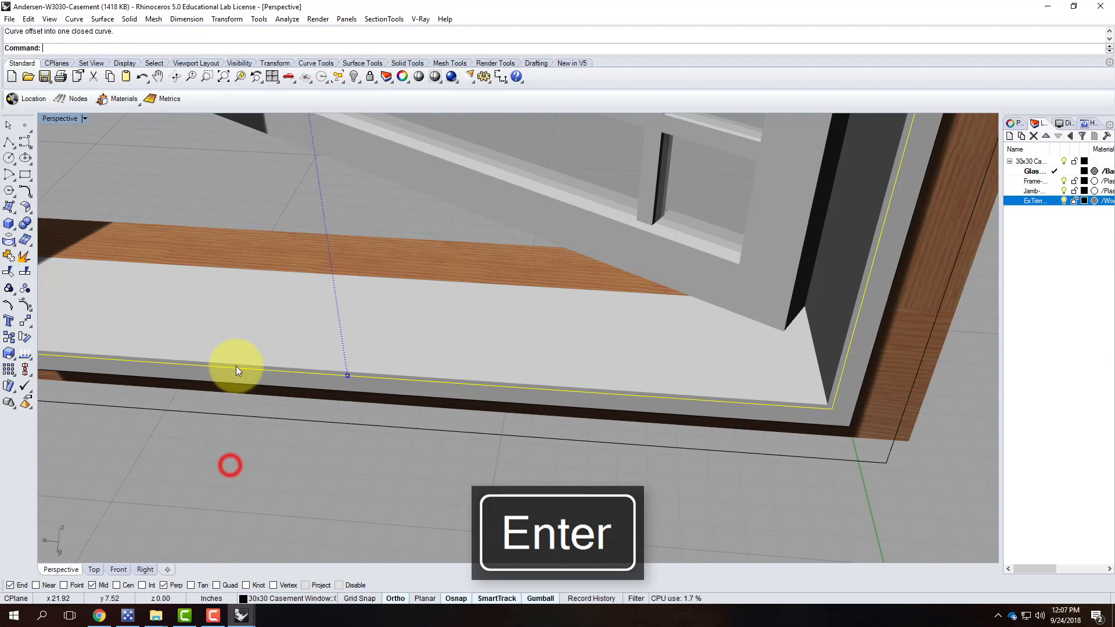
pyautogui.scroll(-5, 515, 410)
pyautogui.scroll(-3, 514, 396)
pyautogui.scroll(5, 348, 290)
pyautogui.press('Return')
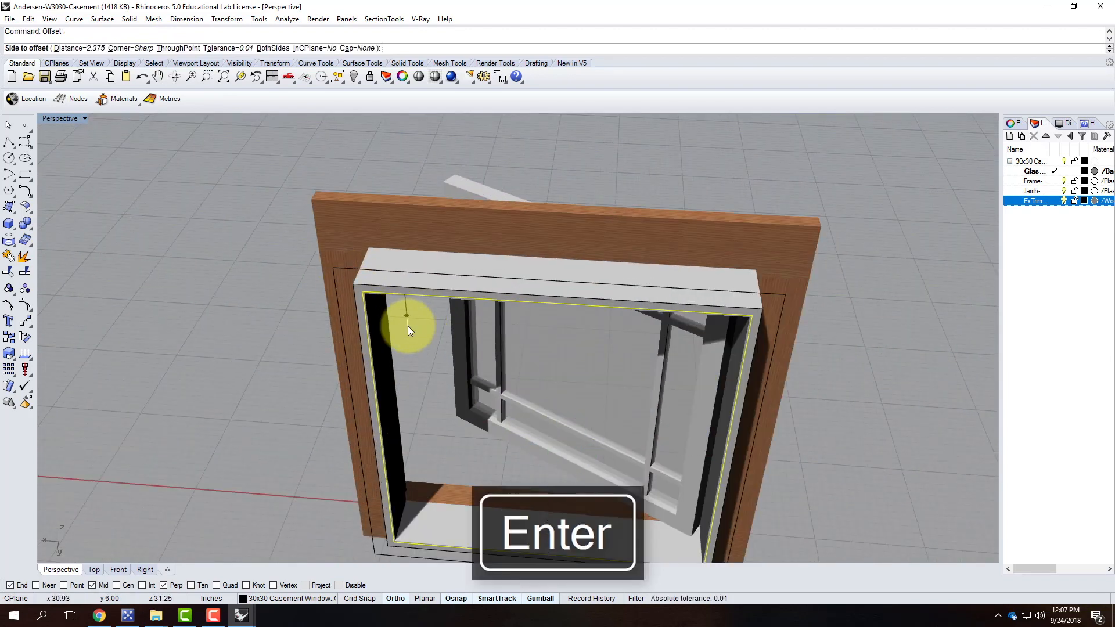
pyautogui.press('Escape')
# Draw a diagonal polyline joining the matching upper corners of the inner curve and the outward offset curve.
pyautogui.scroll(6, 352, 267)
pyautogui.moveTo(368, 358); pyautogui.dragTo(428, 351, button='right')
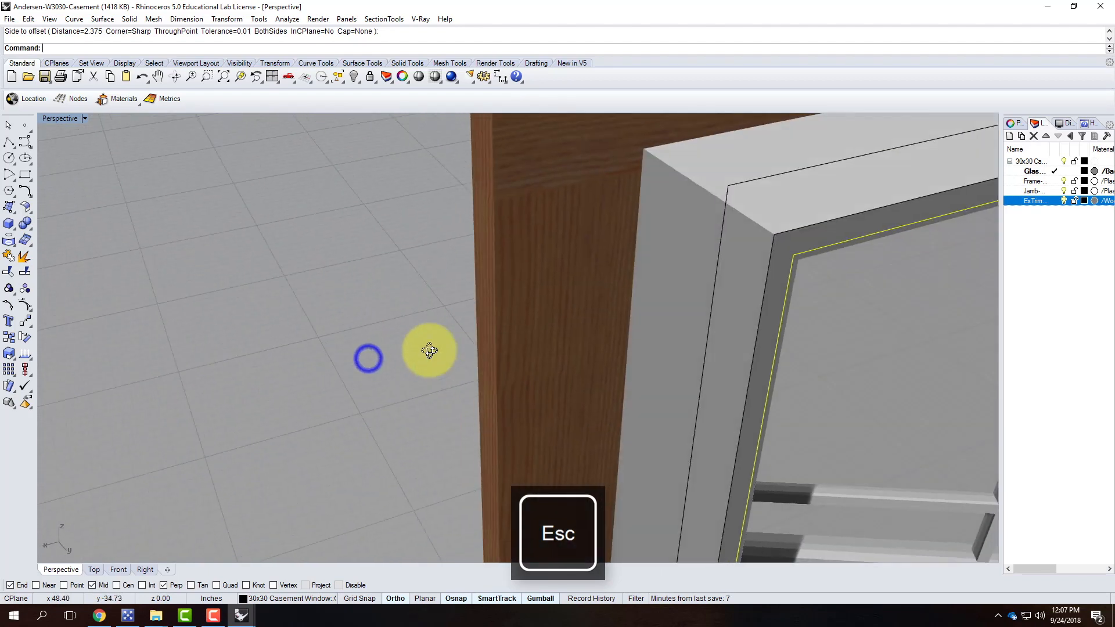
pyautogui.scroll(-5, 428, 351)
pyautogui.scroll(3, 479, 323)
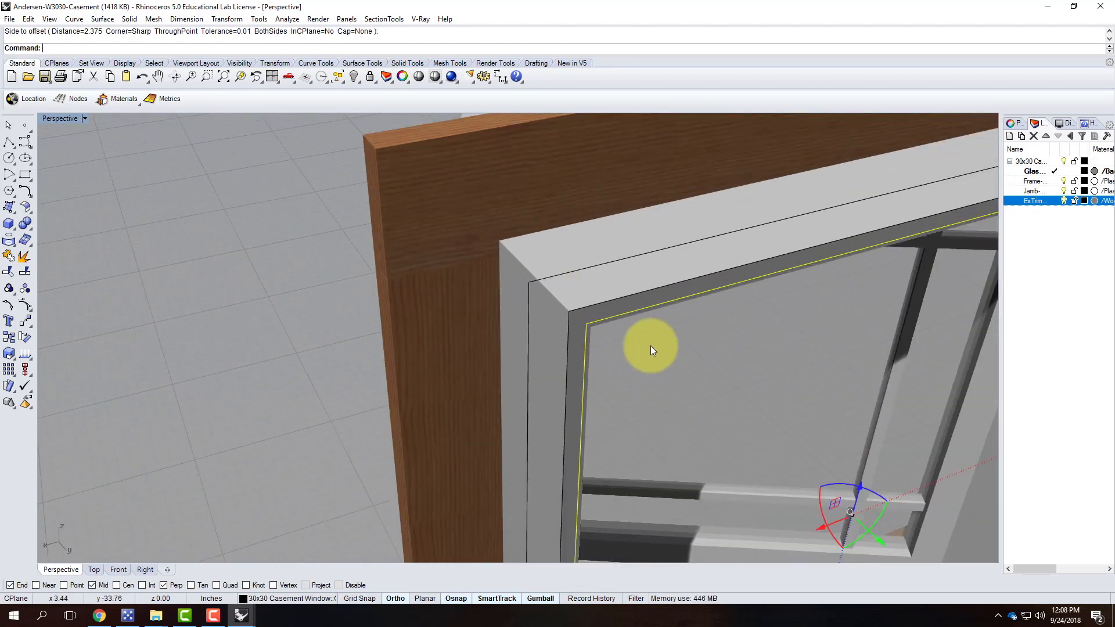
pyautogui.click(5, 144)
pyautogui.scroll(-5, 336, 199)
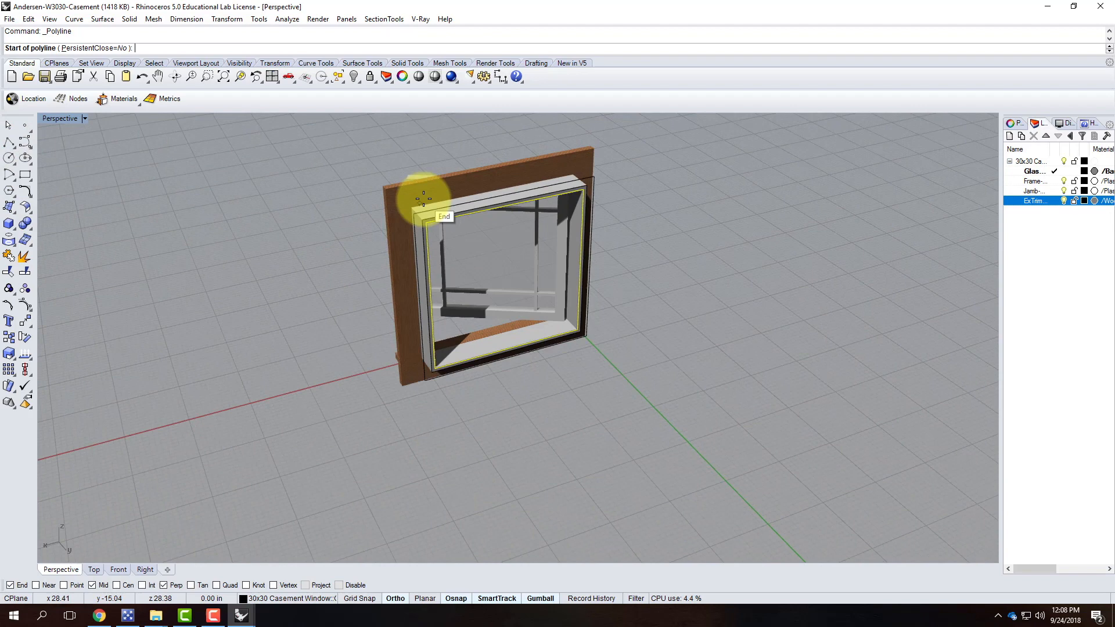
pyautogui.scroll(4, 417, 212)
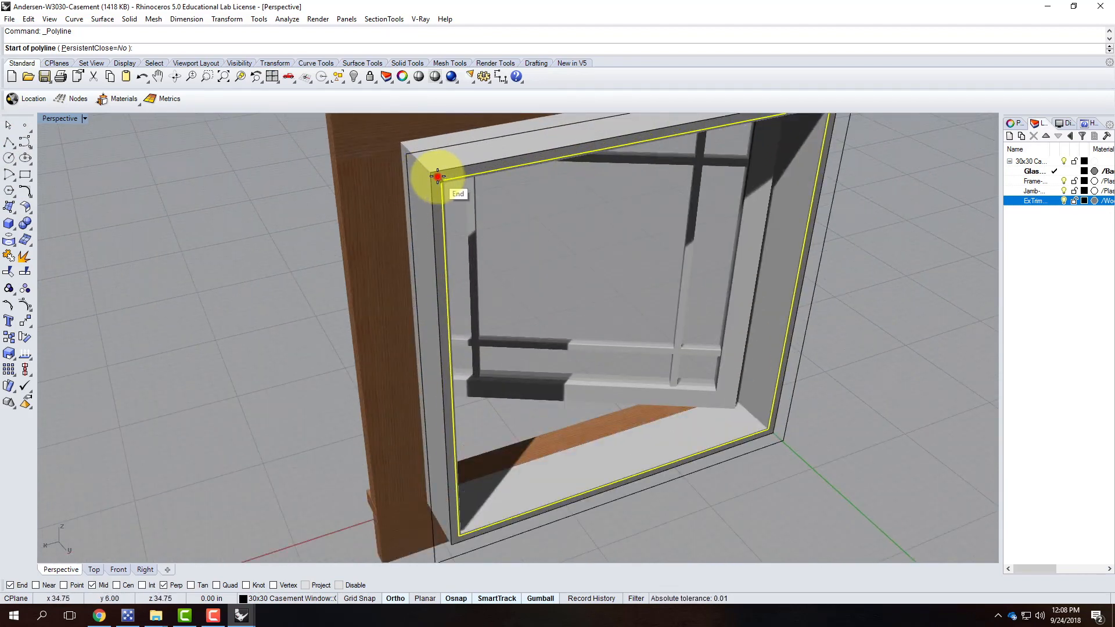
pyautogui.click(437, 176)
pyautogui.press('Return')
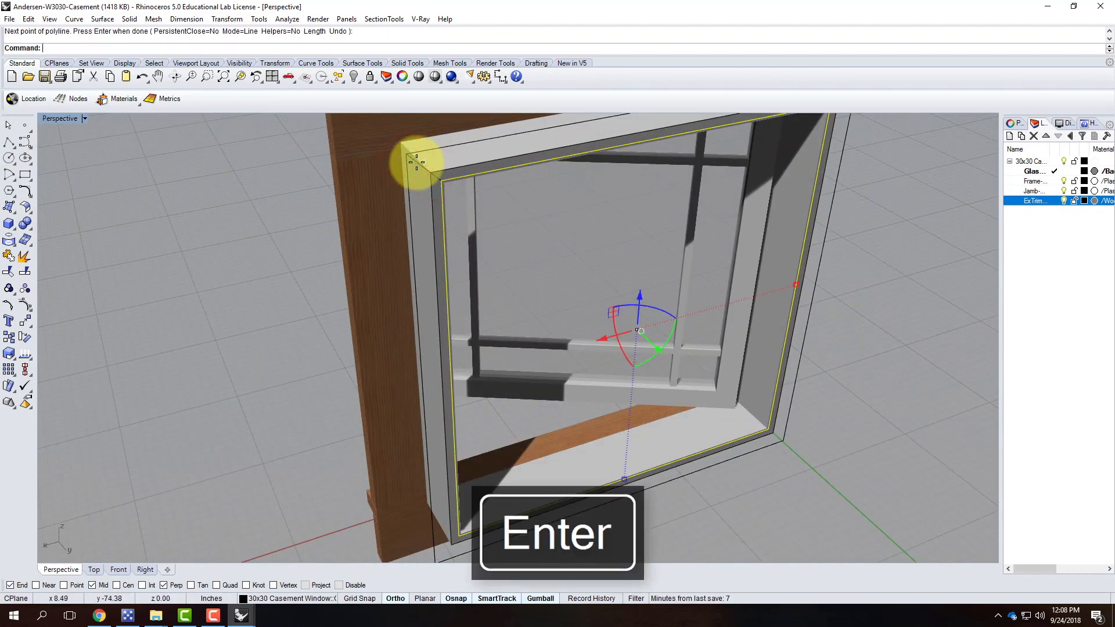
# Turn off the gumball and move the diagonal line from its inner-corner end to 0,2',0.
pyautogui.click(416, 163)
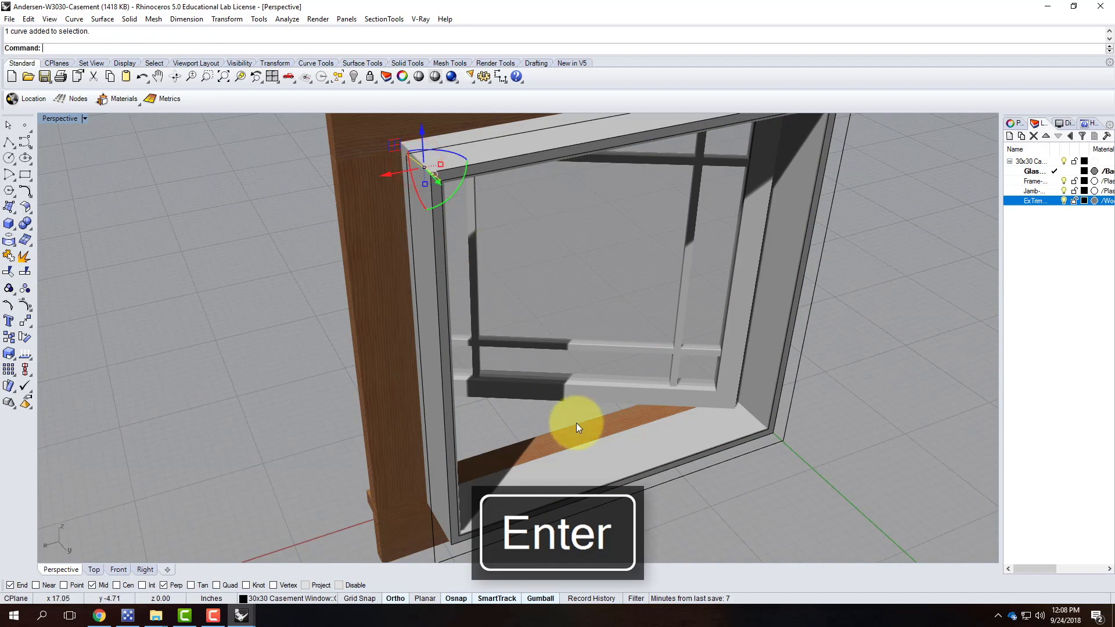
pyautogui.click(549, 594)
pyautogui.moveTo(510, 343); pyautogui.dragTo(468, 325, button='right')
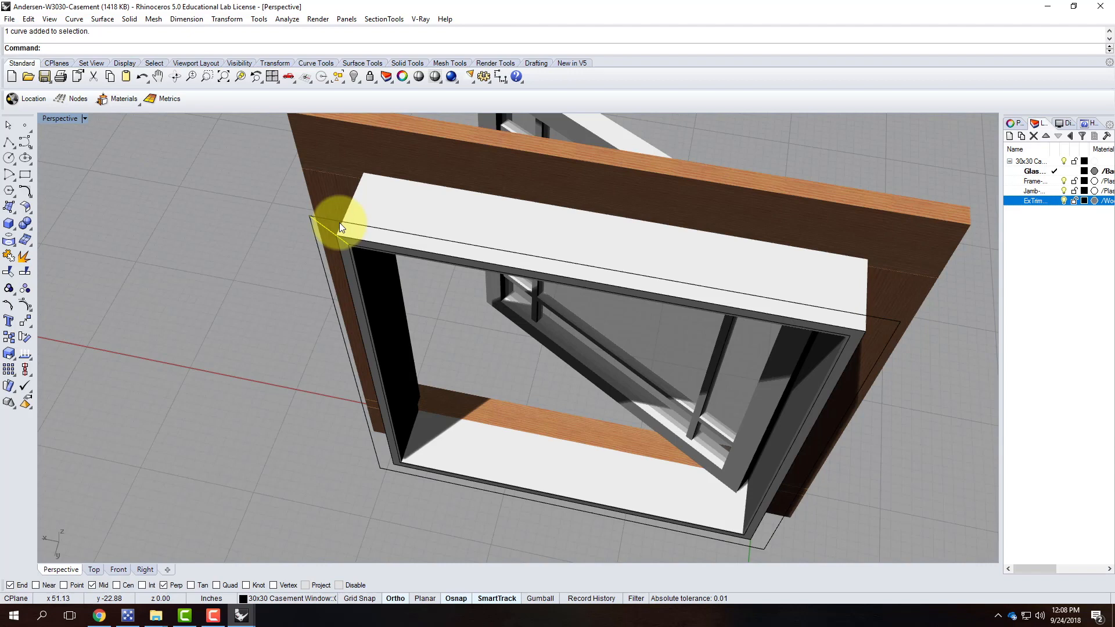
pyautogui.press('Return')
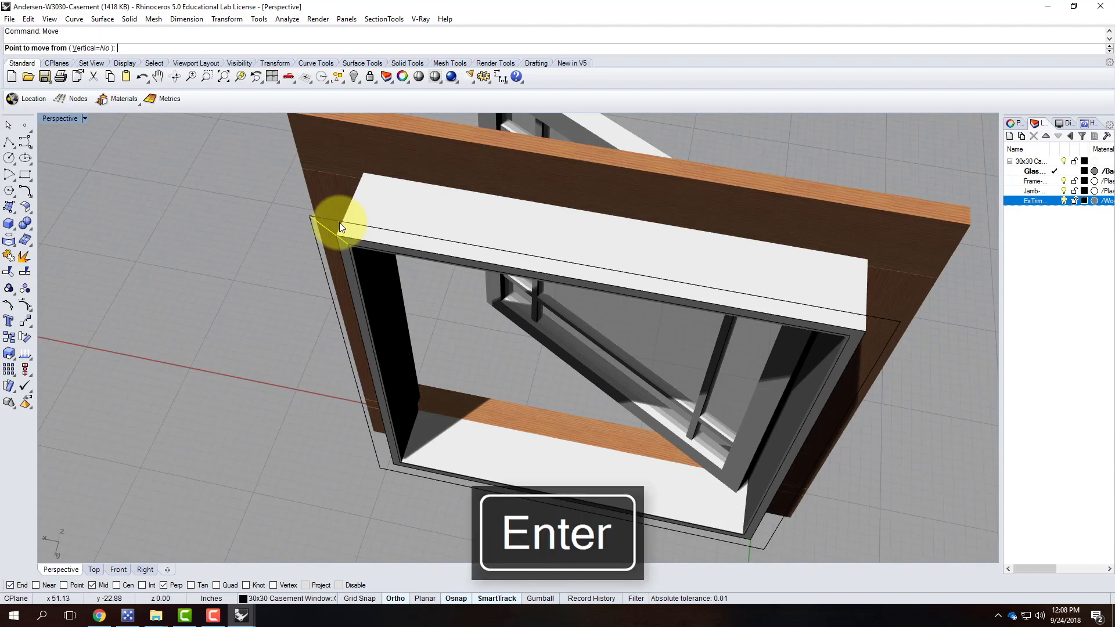
pyautogui.click(349, 247)
pyautogui.scroll(-2, 275, 297)
pyautogui.scroll(-2, 276, 297)
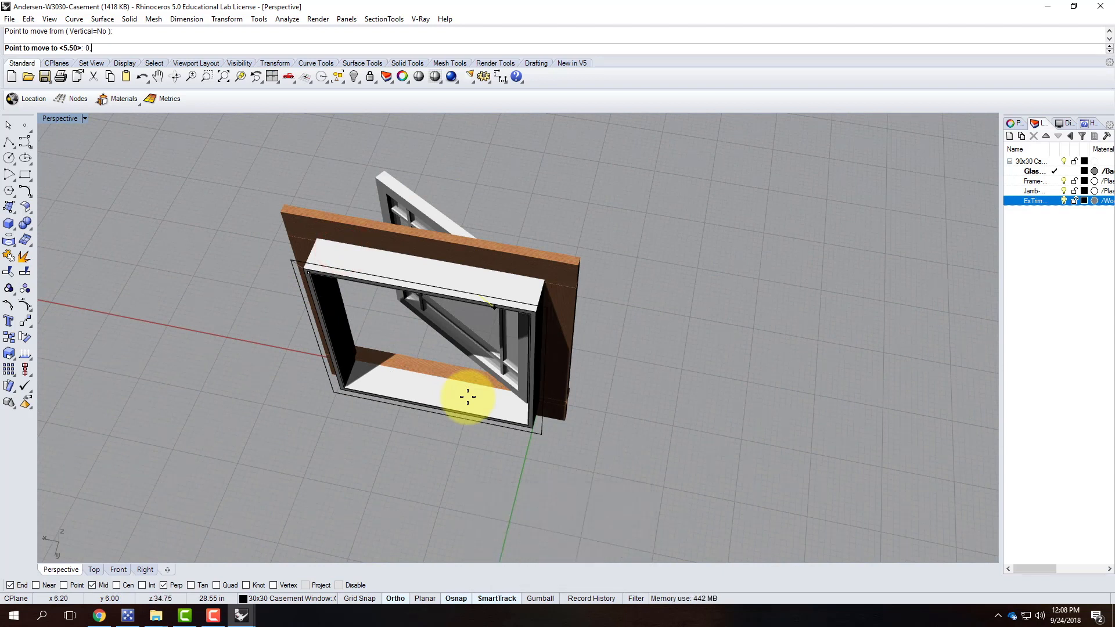
pyautogui.press('BackSpace')
pyautogui.press('Return')
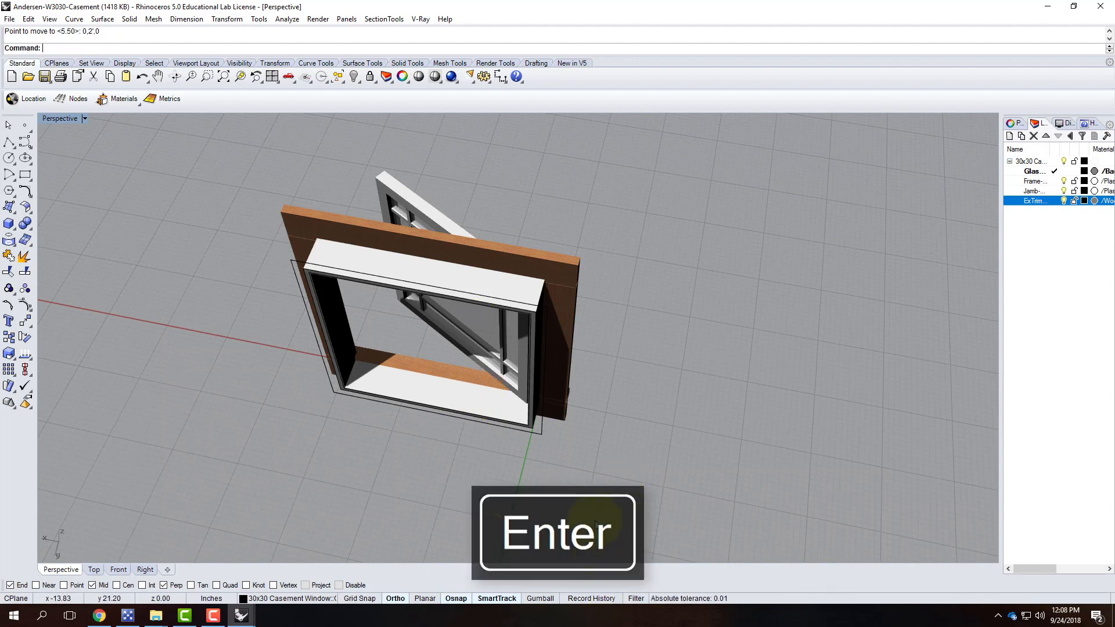
# Use Rotate3D on the diagonal line about the Y axis through its lower end, laying it flat on the construction plane.
pyautogui.scroll(4, 590, 504)
pyautogui.moveTo(589, 504); pyautogui.dragTo(295, 357, button='right')
pyautogui.scroll(3, 295, 357)
pyautogui.moveTo(355, 407); pyautogui.dragTo(385, 406, button='right')
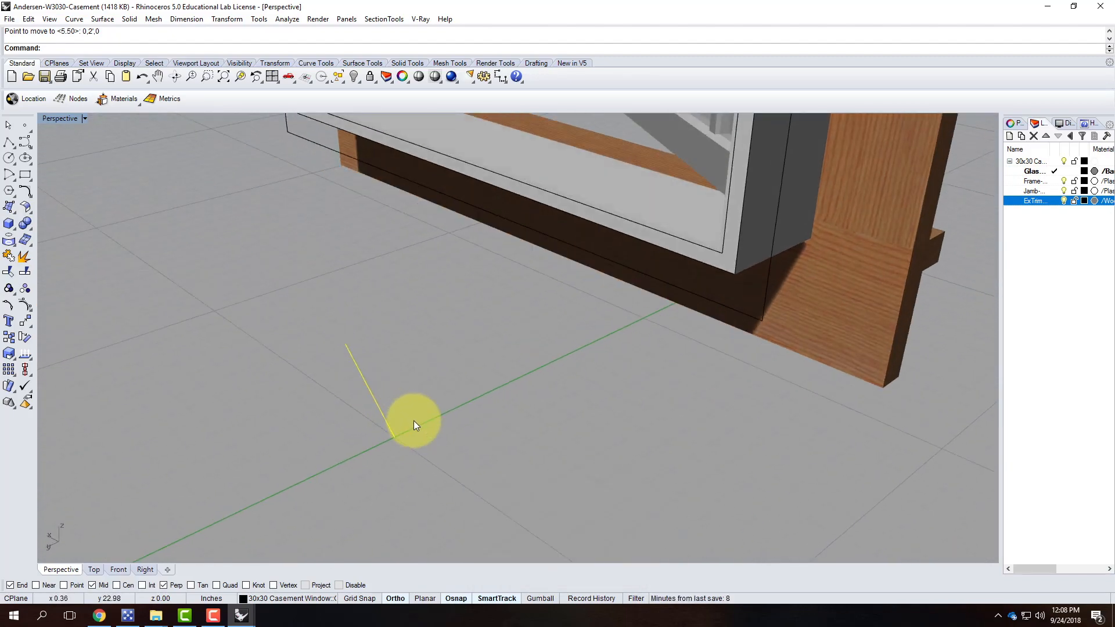
pyautogui.write('Rotate3D')
pyautogui.press('Return')
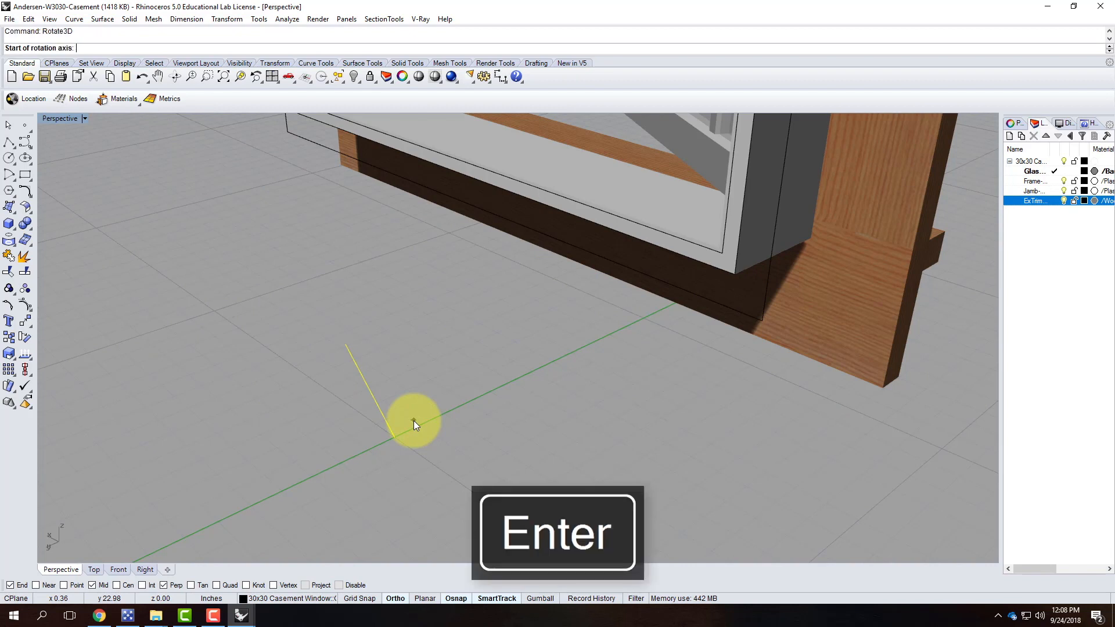
pyautogui.click(495, 403)
pyautogui.click(346, 341)
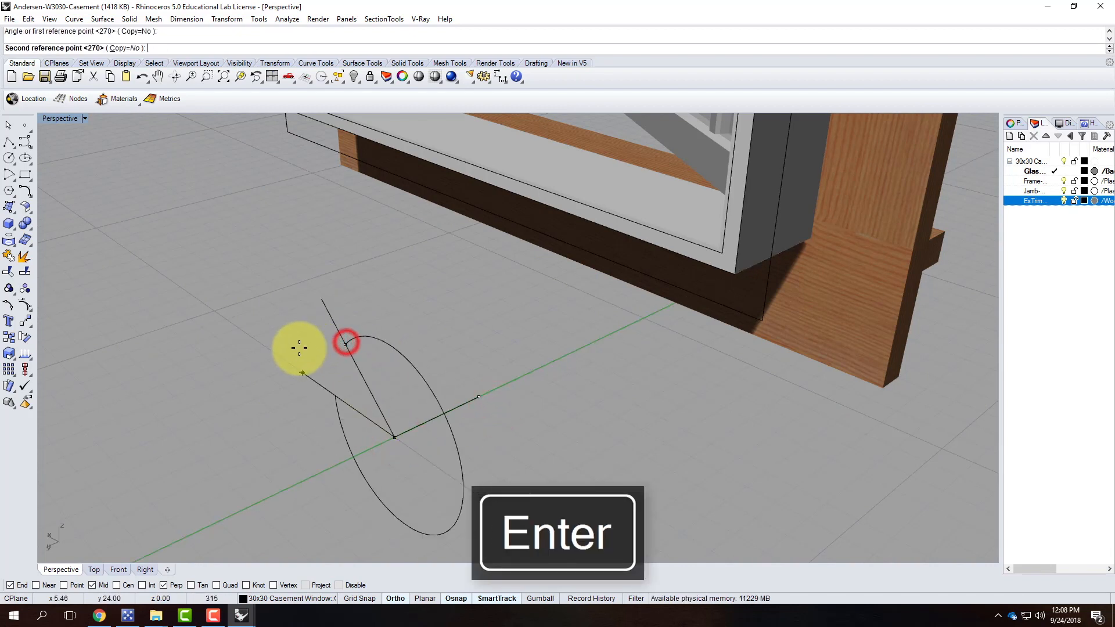
pyautogui.click(298, 348)
pyautogui.click(418, 391)
pyautogui.moveTo(323, 406); pyautogui.dragTo(514, 488, button='right')
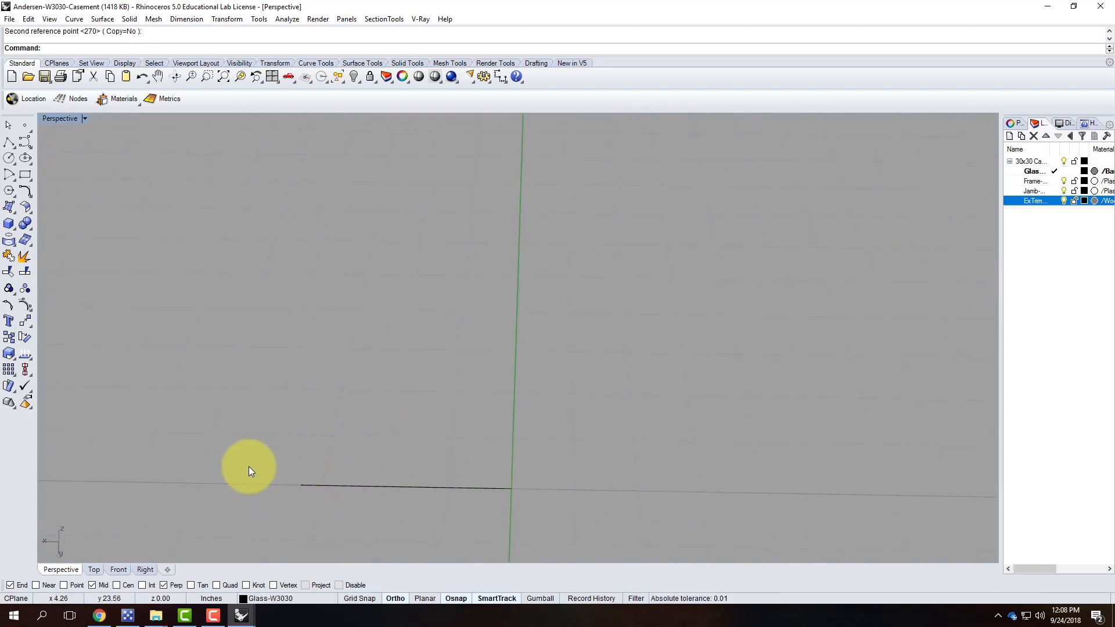
# Start a trim profile polyline at the flat line's end on the Y axis, with a .5" perpendicular segment and a .5" parallel segment.
pyautogui.click(9, 142)
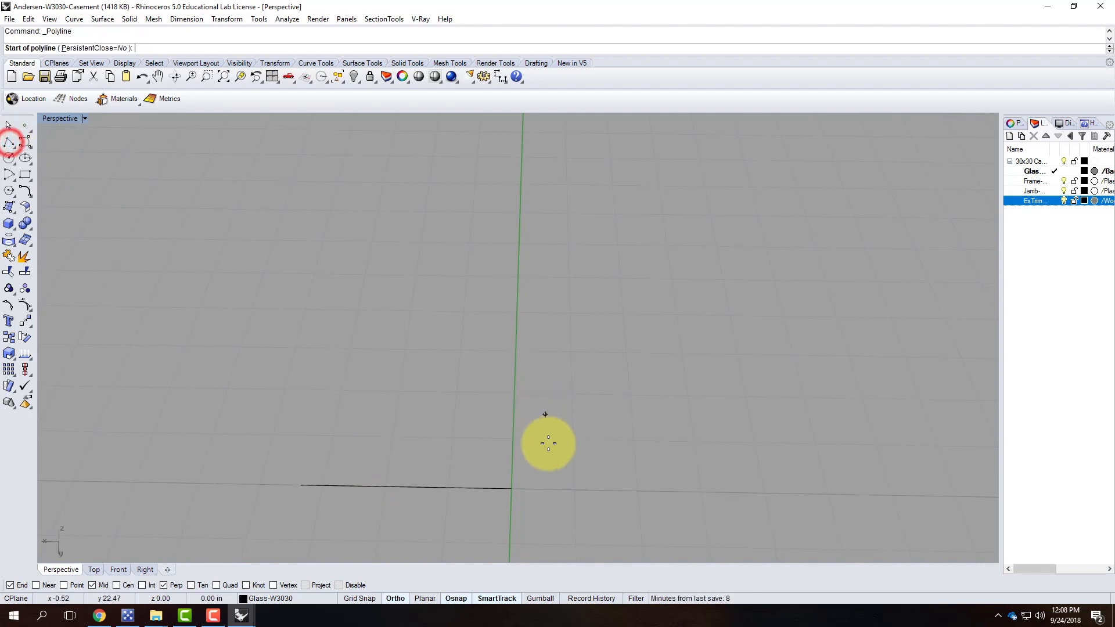
pyautogui.click(510, 488)
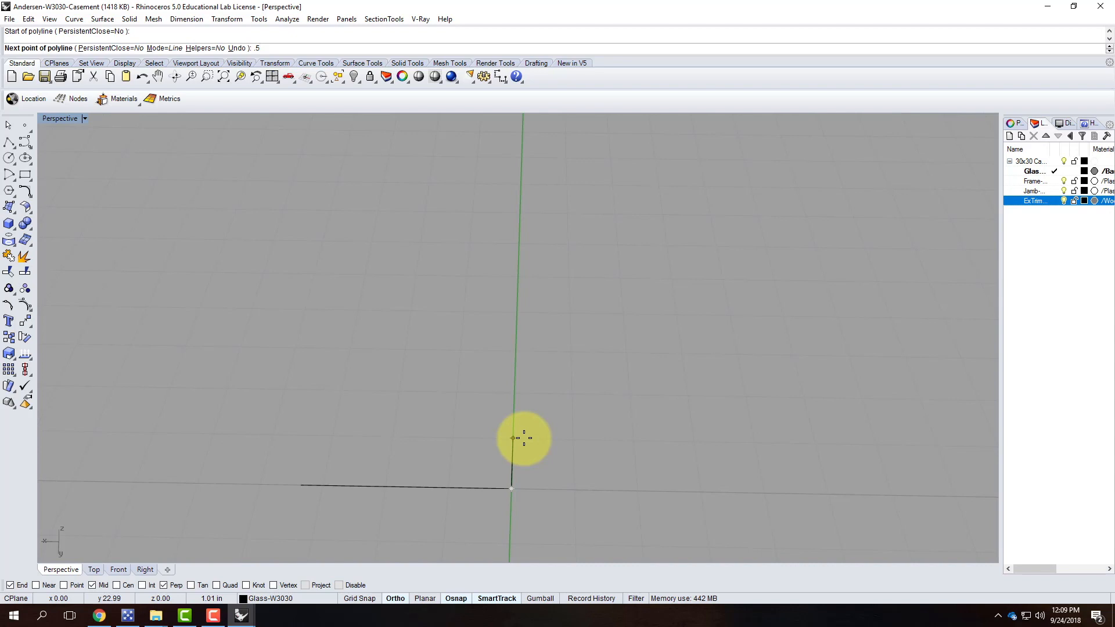
pyautogui.press('Return')
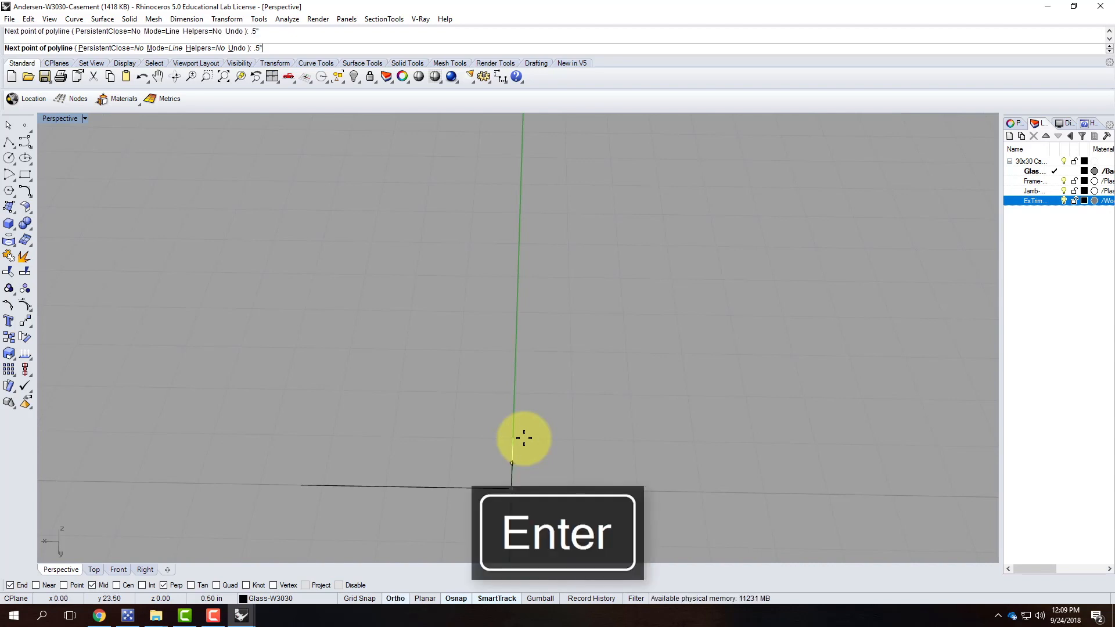
pyautogui.click(517, 431)
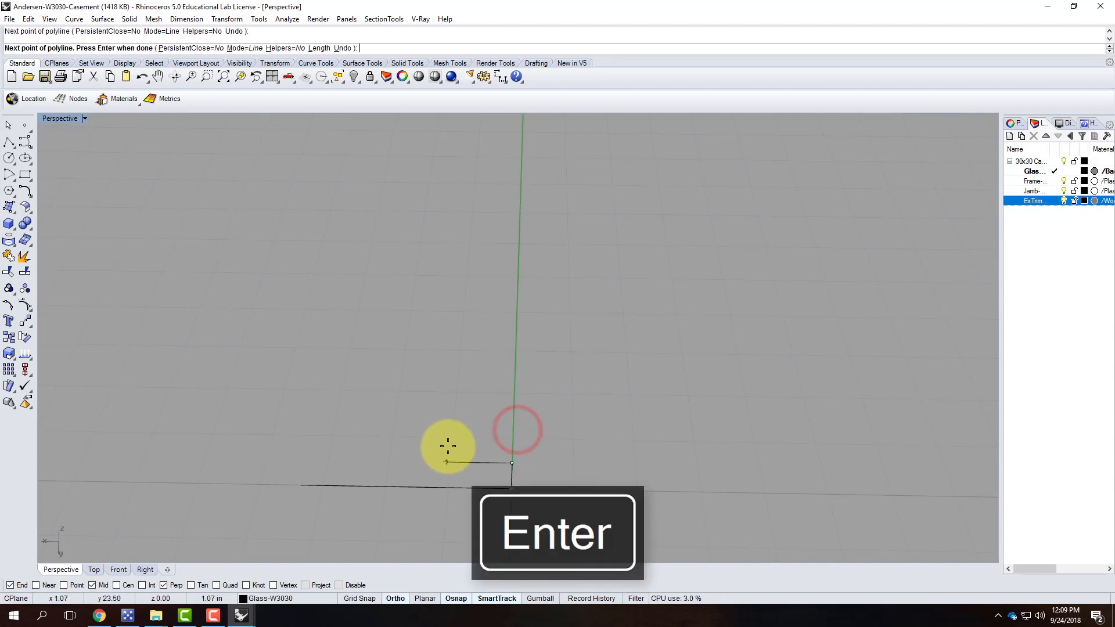
pyautogui.write('.5')
pyautogui.press('Return')
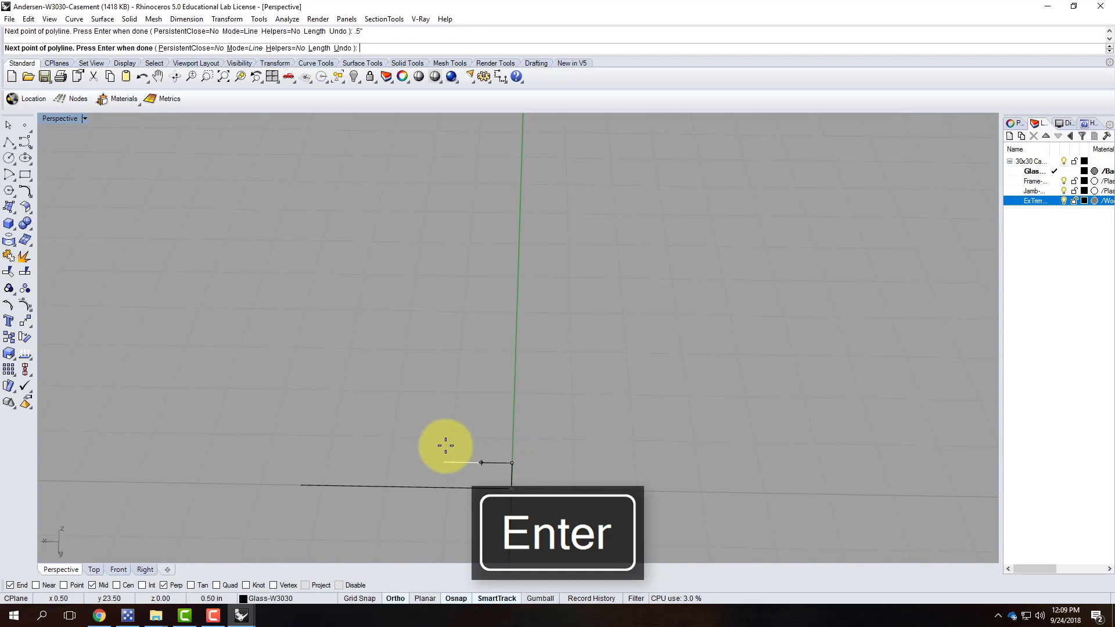
pyautogui.click(445, 445)
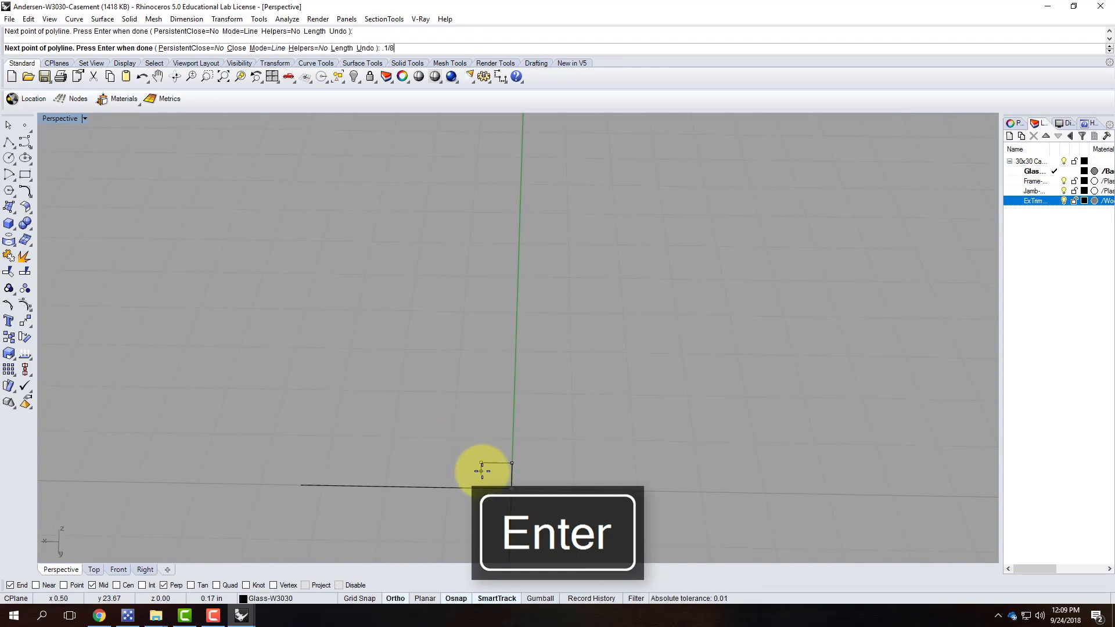
# Add a 1/8" segment to the trim profile polyline, stepping back perpendicularly toward the flat line.
pyautogui.press('BackSpace')
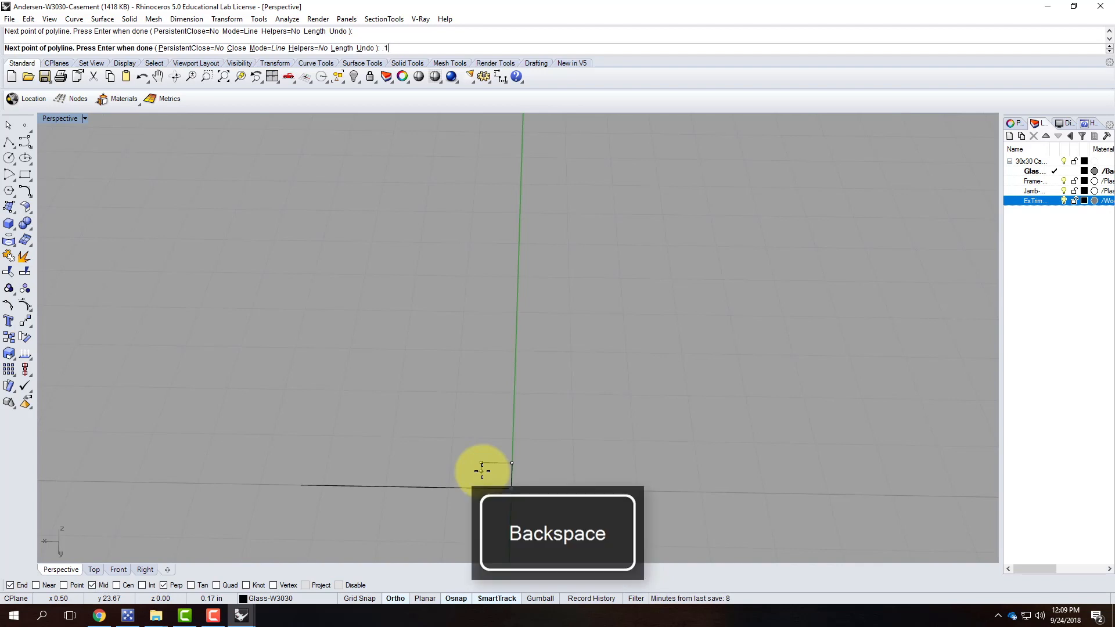
pyautogui.write('"')
pyautogui.press('Return')
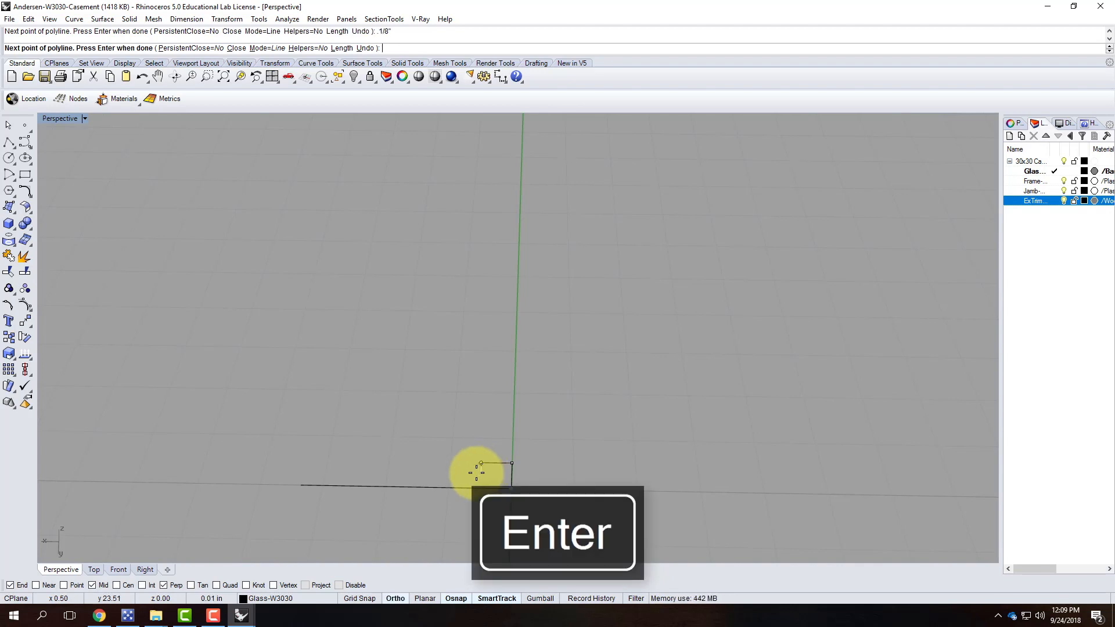
pyautogui.scroll(3, 477, 474)
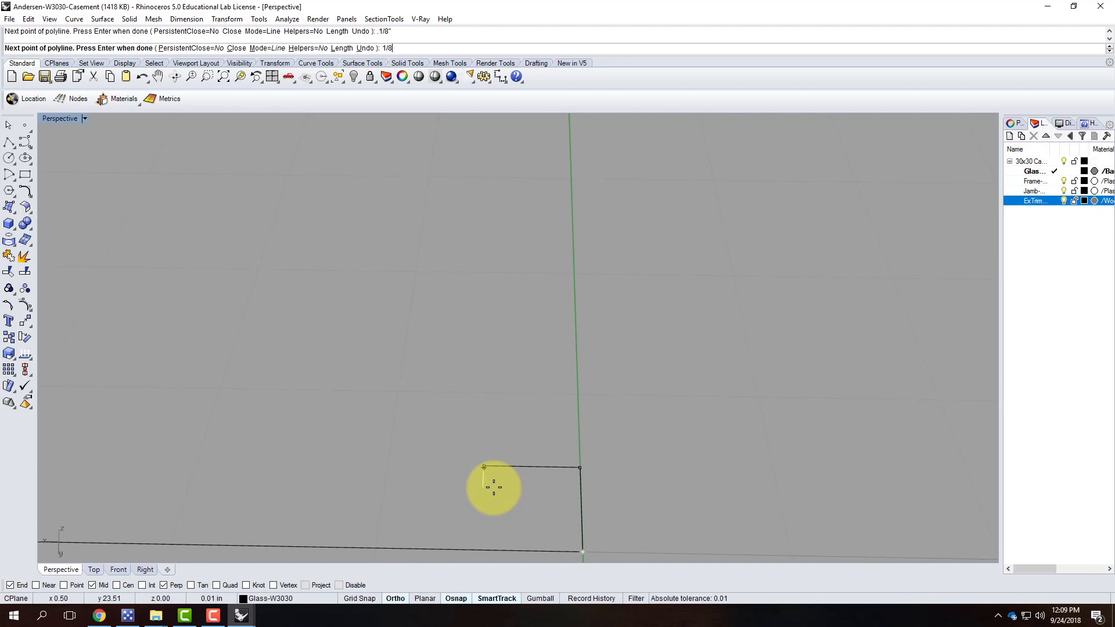
pyautogui.press('Return')
pyautogui.scroll(-3, 577, 444)
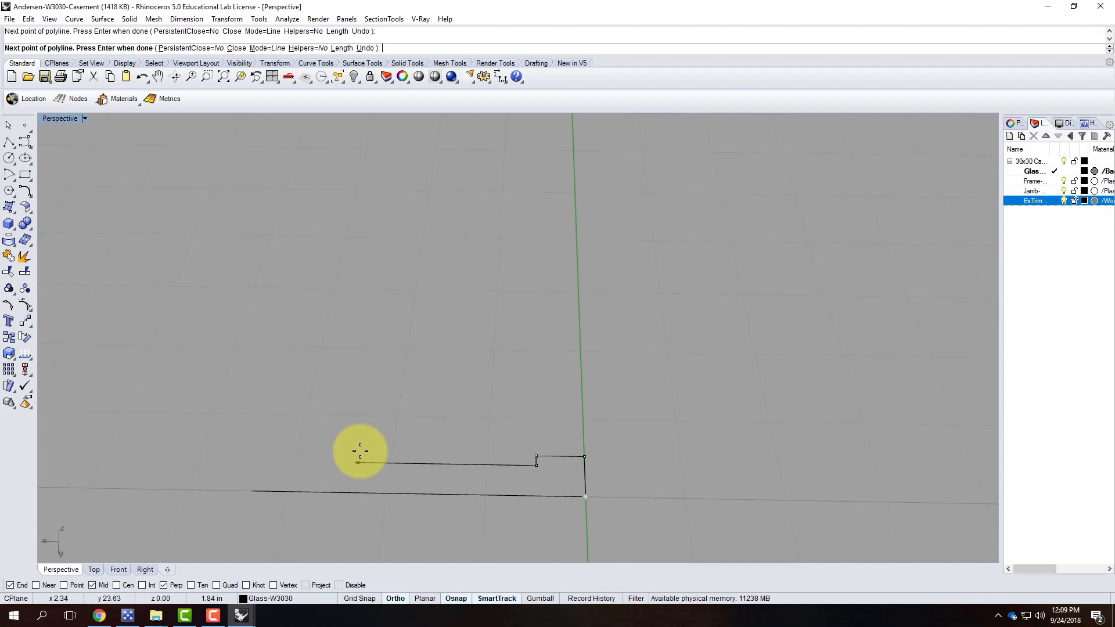
# Continue the profile parallel to the flat line, then return it perpendicularly to the flat line's far end and finish the polyline.
pyautogui.hotkey('shift', 'Return')
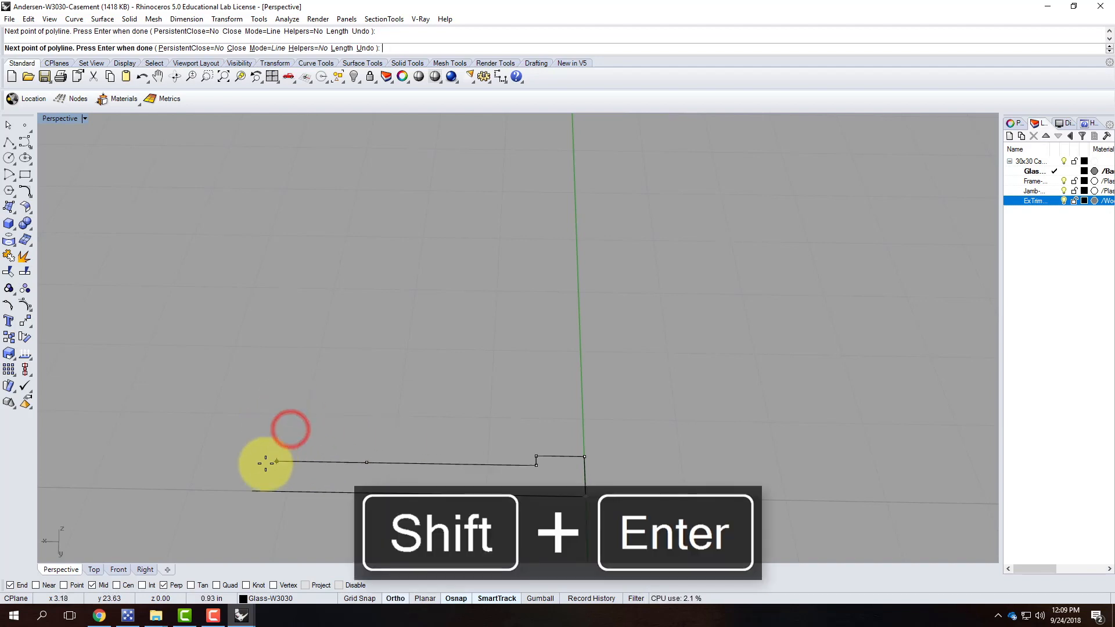
pyautogui.write('@')
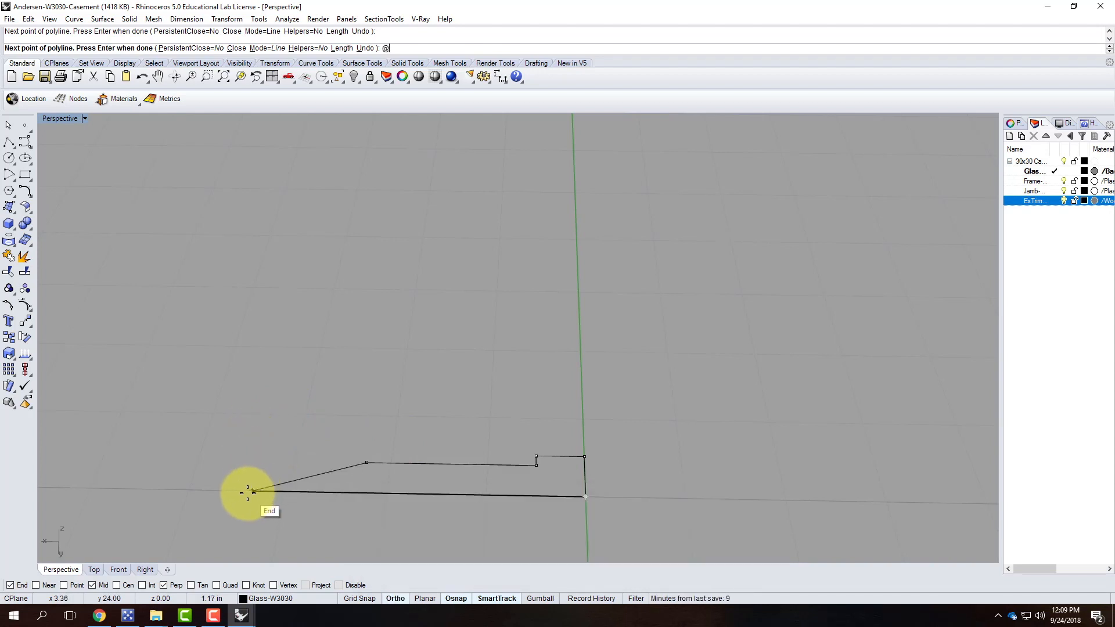
pyautogui.click(261, 460)
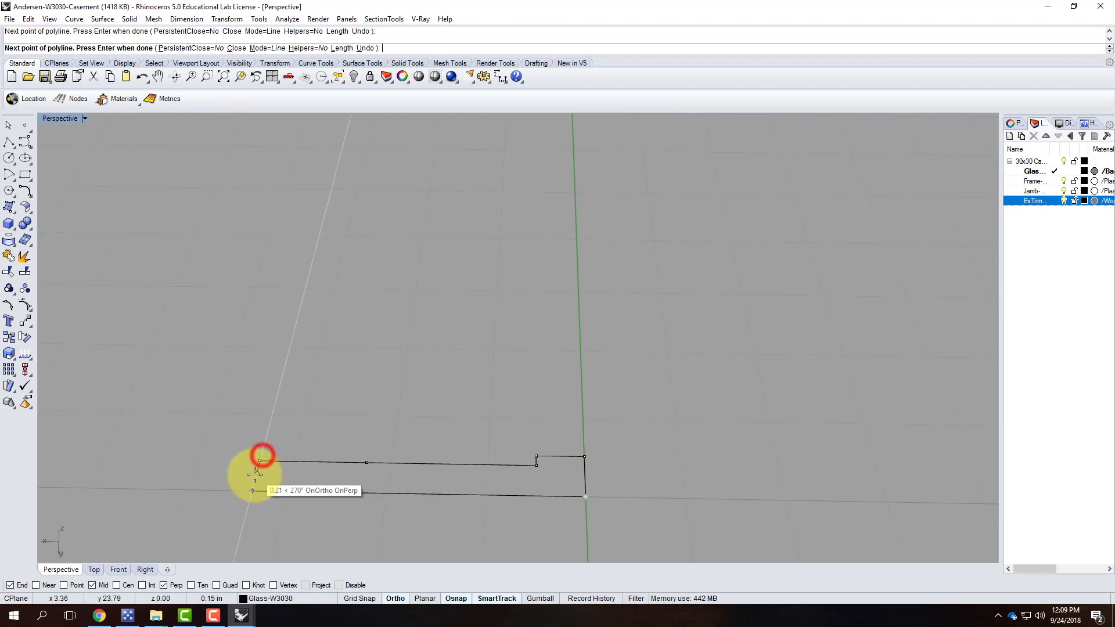
pyautogui.click(252, 489)
pyautogui.press('Return')
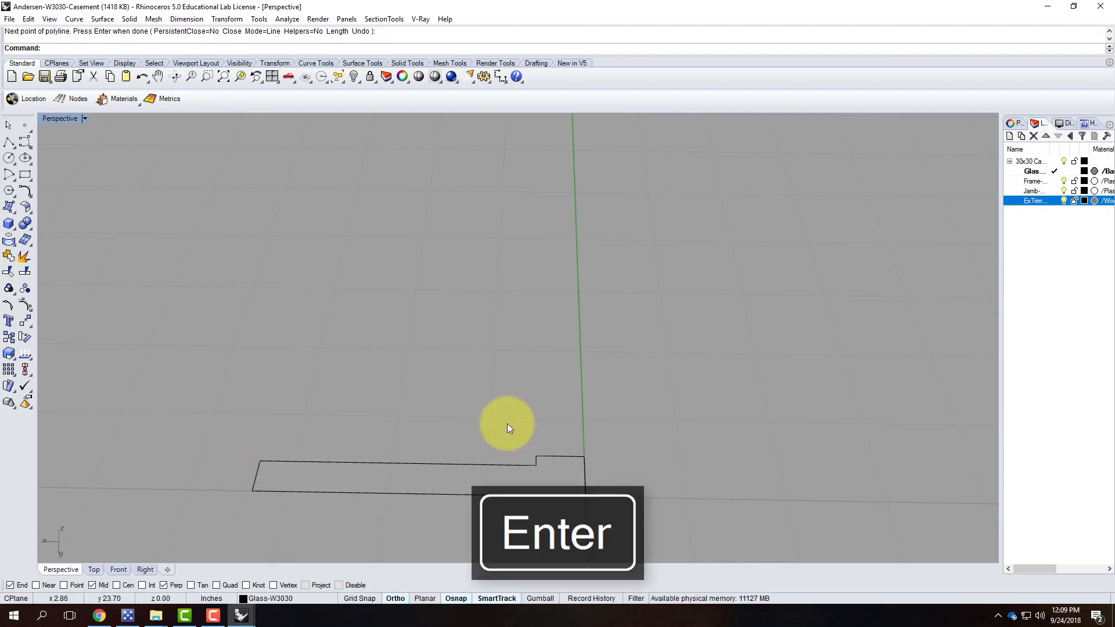
# Draw a degree-3 control point curve from the 1/8" step's inner corner, via the long edge's intermediate vertex, to the short end edge's midpoint.
pyautogui.click(429, 464)
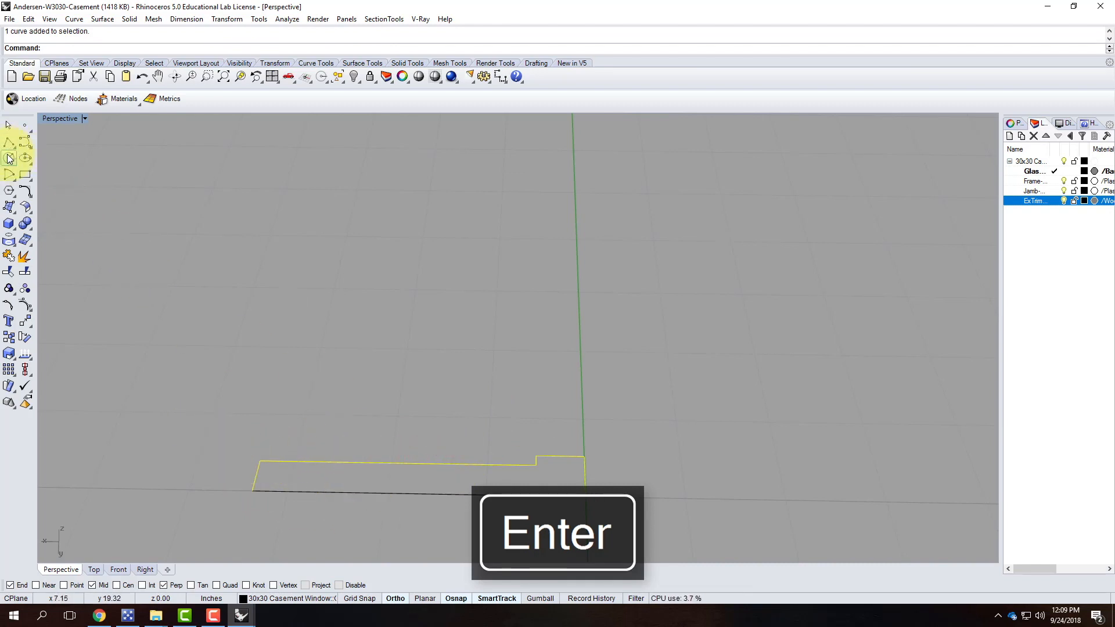
pyautogui.click(25, 143)
pyautogui.click(532, 465)
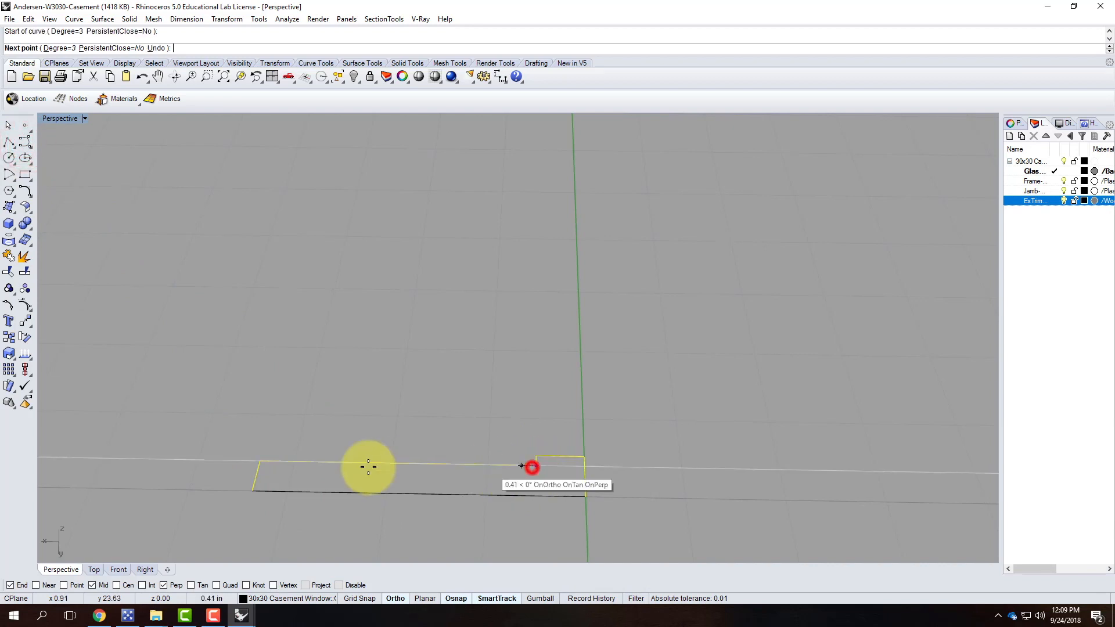
pyautogui.click(360, 460)
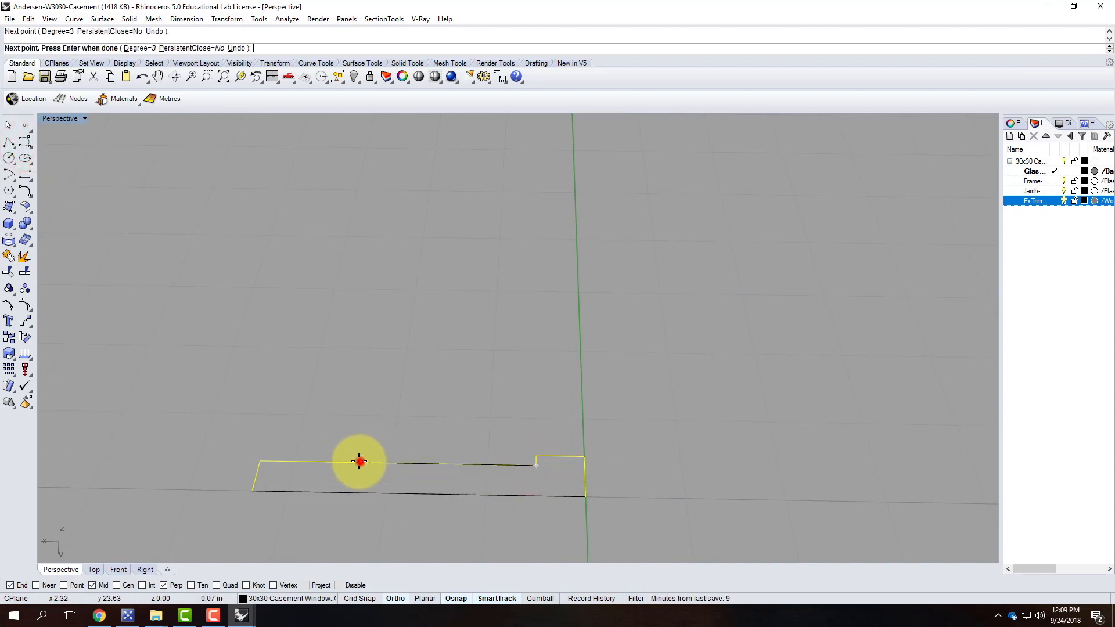
pyautogui.click(254, 477)
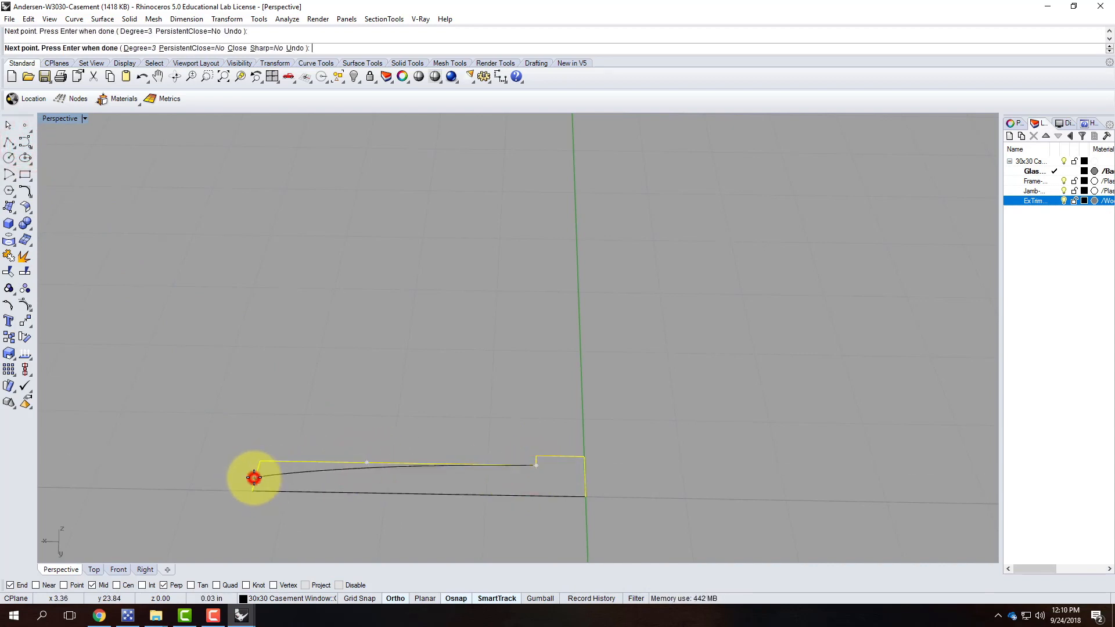
pyautogui.press('Return')
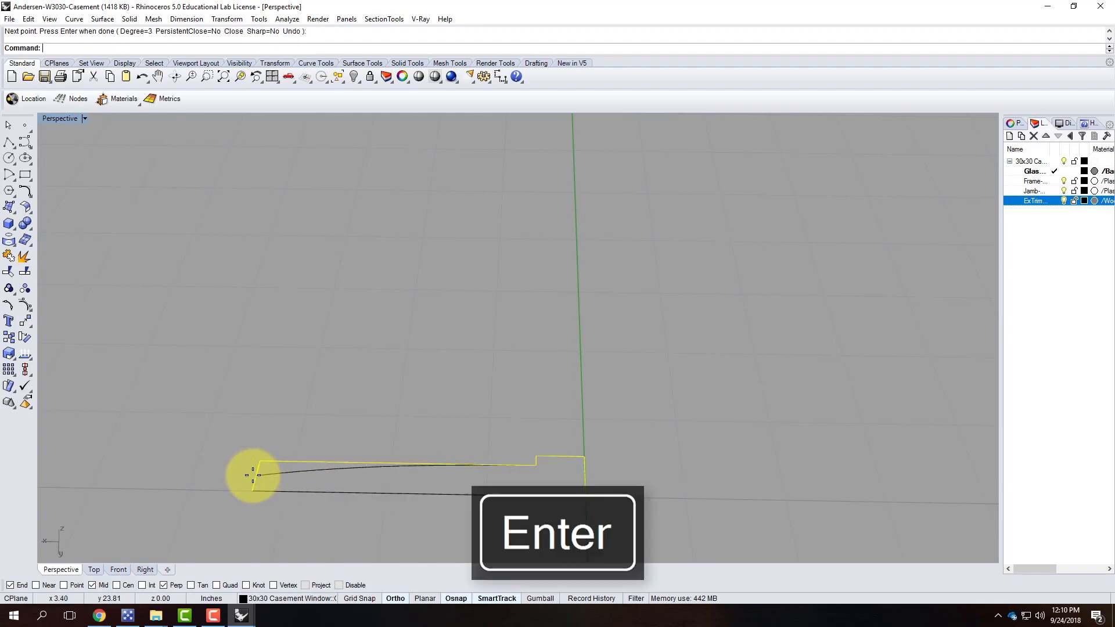
# Show the new curve's edit points and move the middle one about 0.13" away from the flat line, making the curve bulge outward.
pyautogui.click(285, 476)
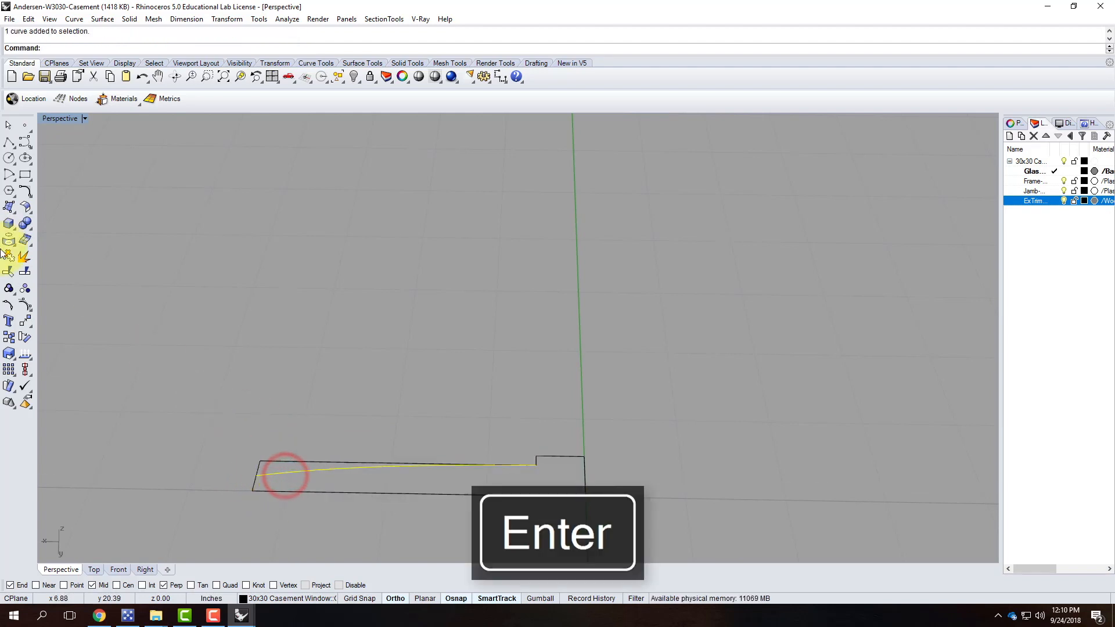
pyautogui.click(8, 177)
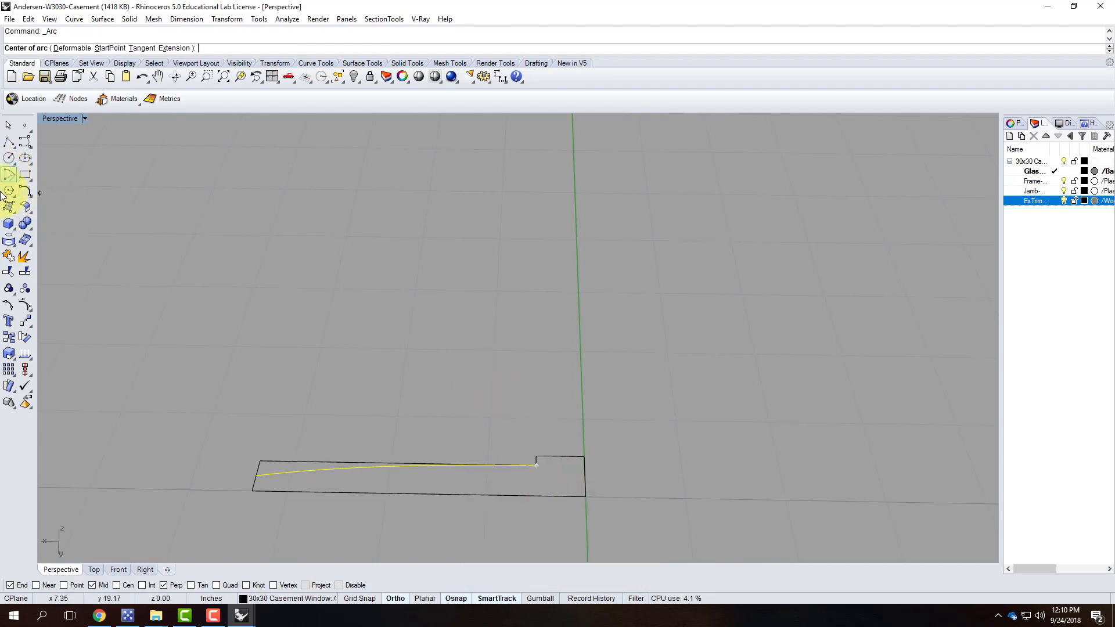
pyautogui.click(8, 306)
pyautogui.click(382, 466)
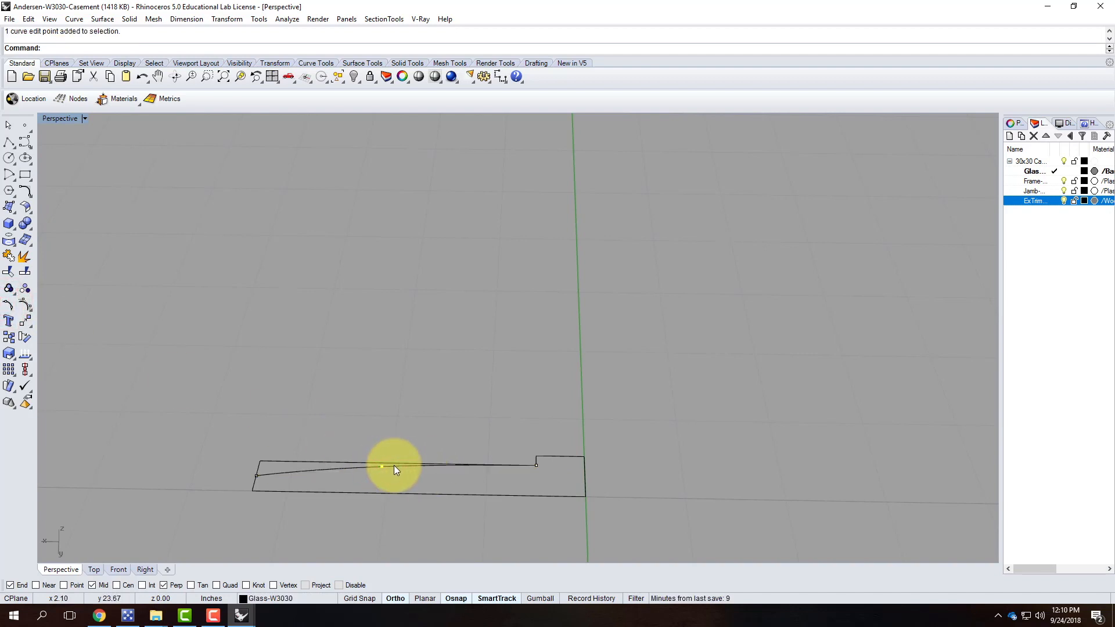
pyautogui.press('Return')
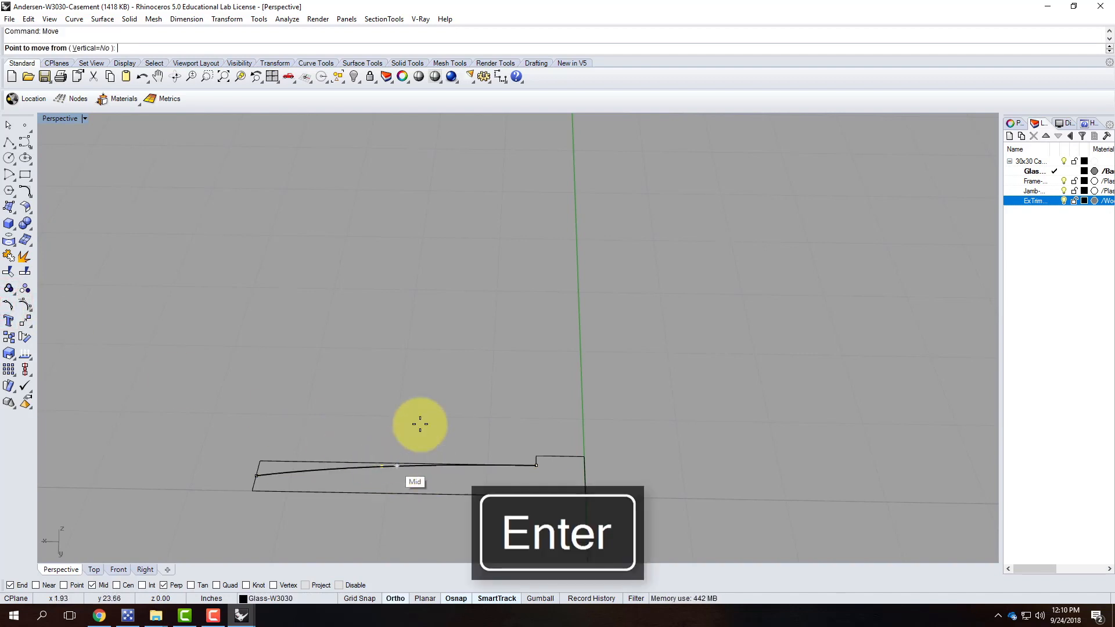
pyautogui.click(422, 413)
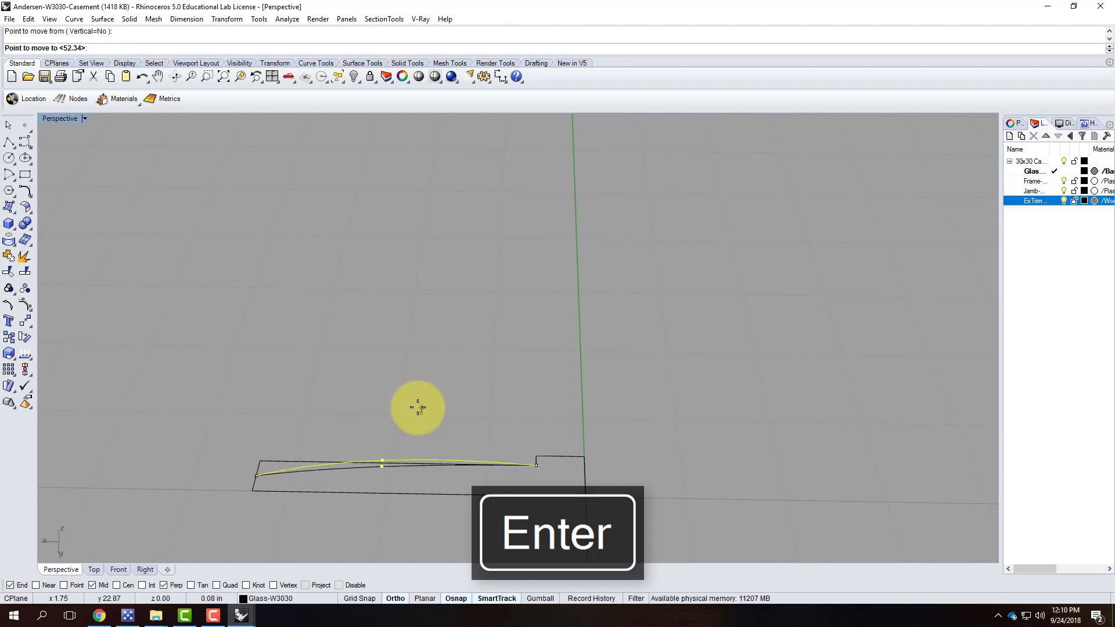
pyautogui.click(418, 404)
# Move the curve's edit point on the short end edge .25" inward, parallel to the flat line.
pyautogui.click(257, 475)
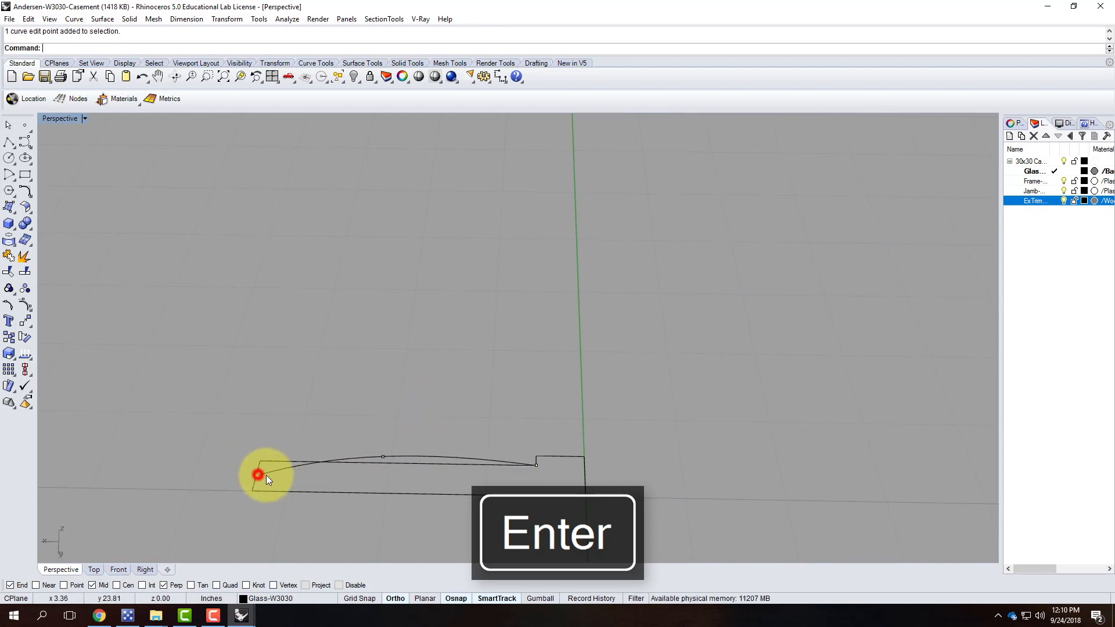
pyautogui.press('Return')
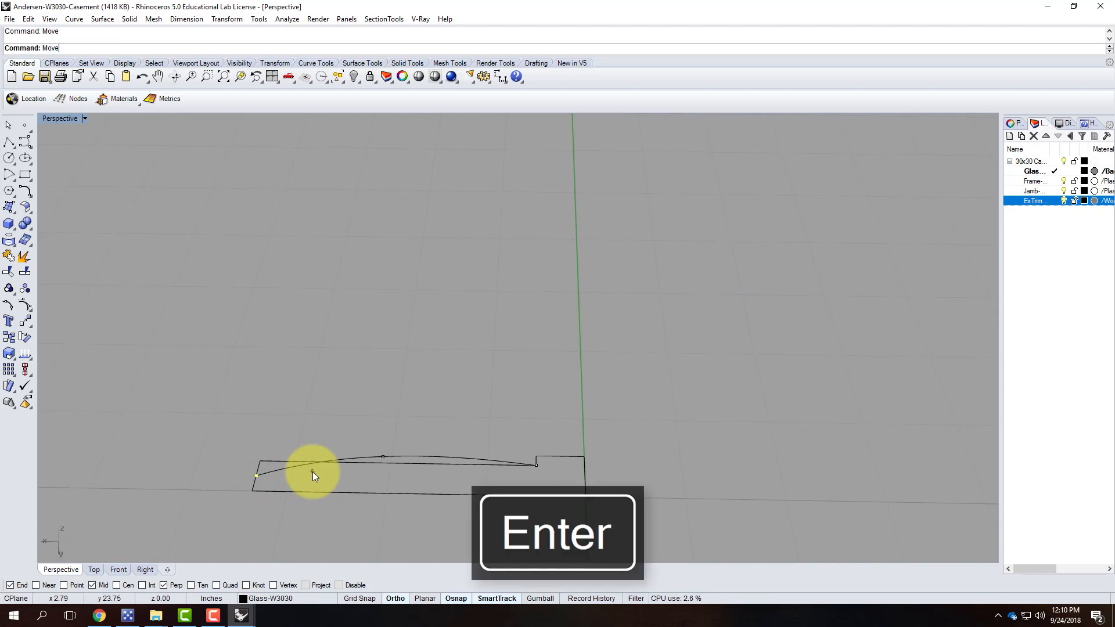
pyautogui.click(315, 385)
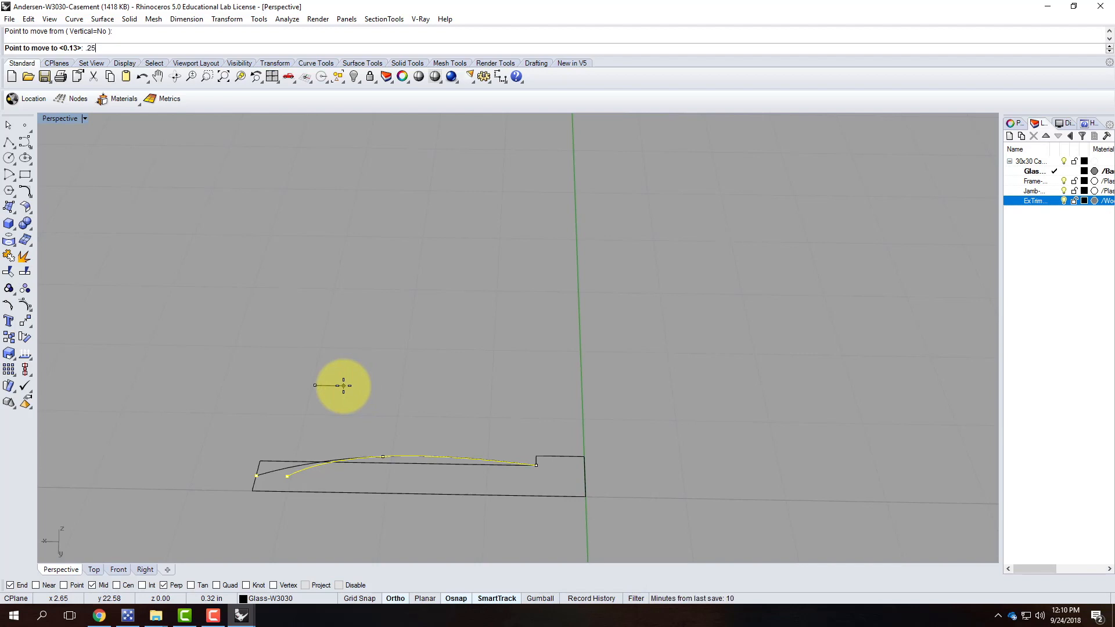
pyautogui.press('Return')
pyautogui.click(343, 386)
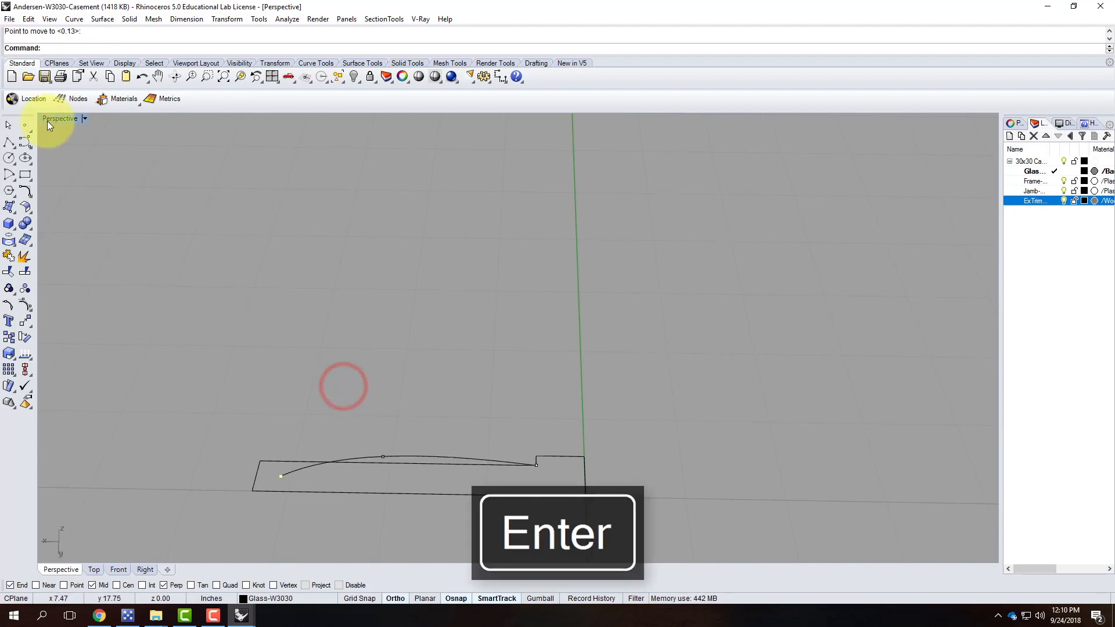
# Draw a line connecting the short end edge's midpoint to the shifted end of the curve.
pyautogui.click(11, 142)
pyautogui.click(257, 476)
pyautogui.press('Return')
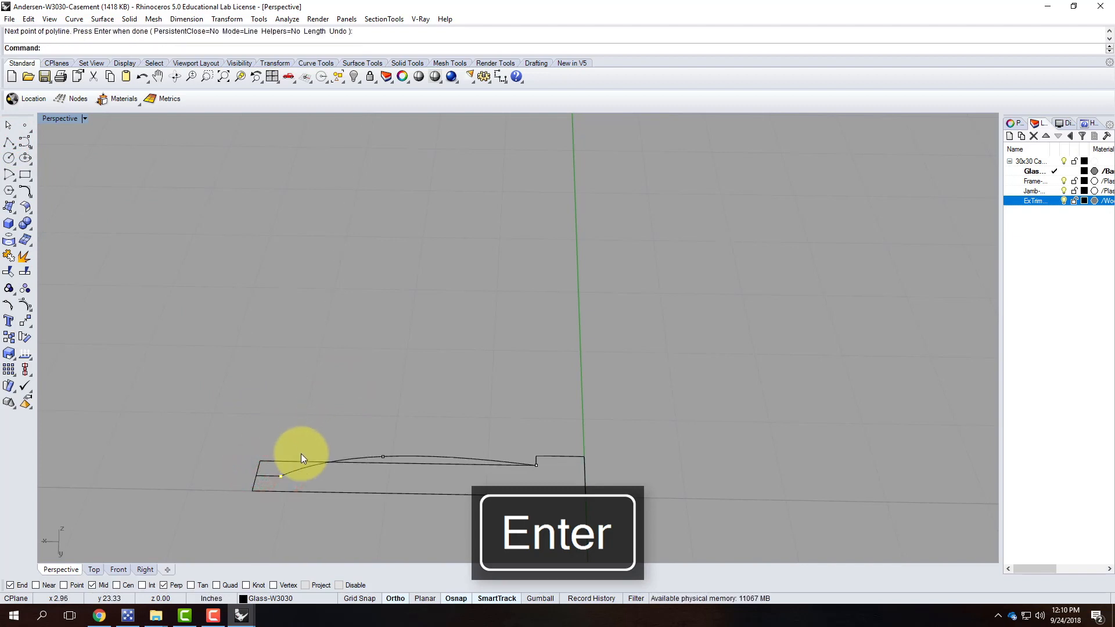
# Explode the profile polyline and delete the two straight long-edge segments that the curve replaces.
pyautogui.click(291, 460)
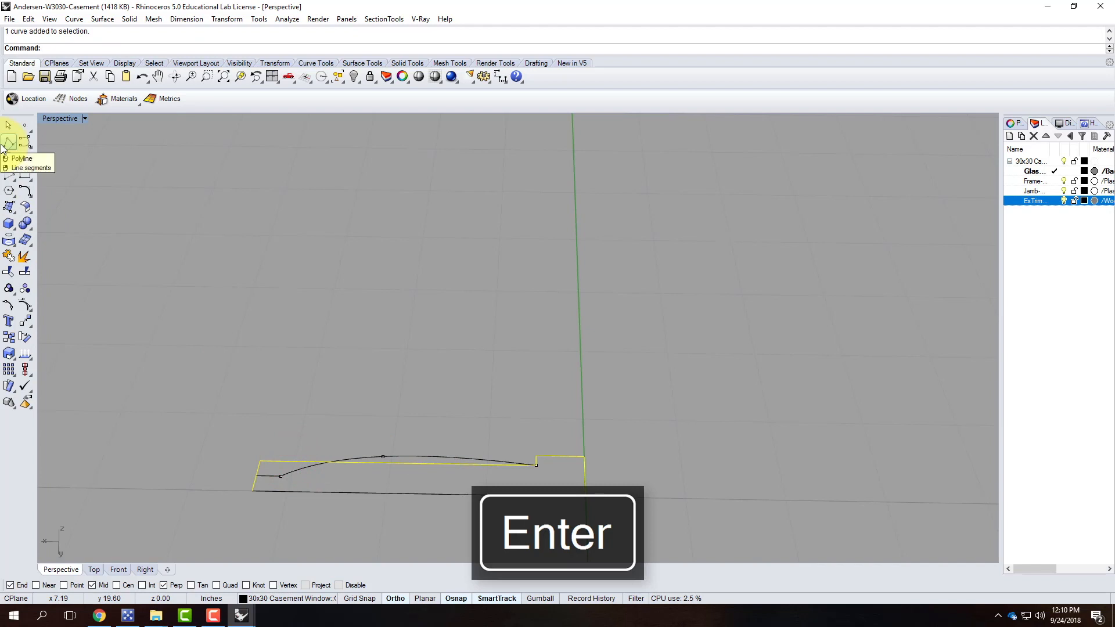
pyautogui.press('Return')
pyautogui.click(331, 413)
pyautogui.click(288, 460)
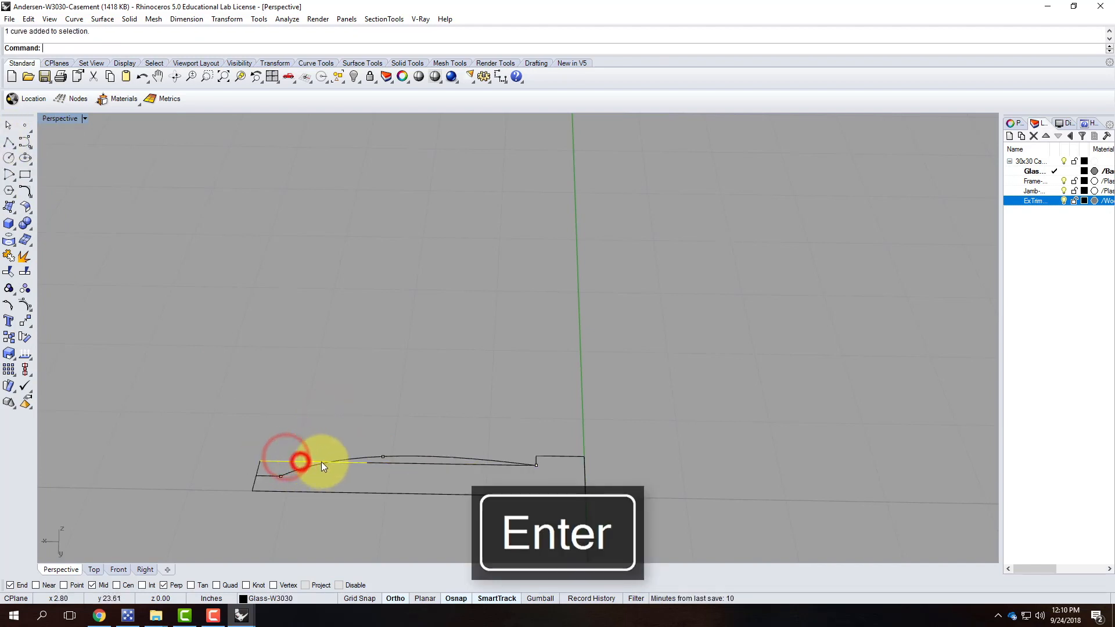
pyautogui.click(405, 464)
pyautogui.press('Delete')
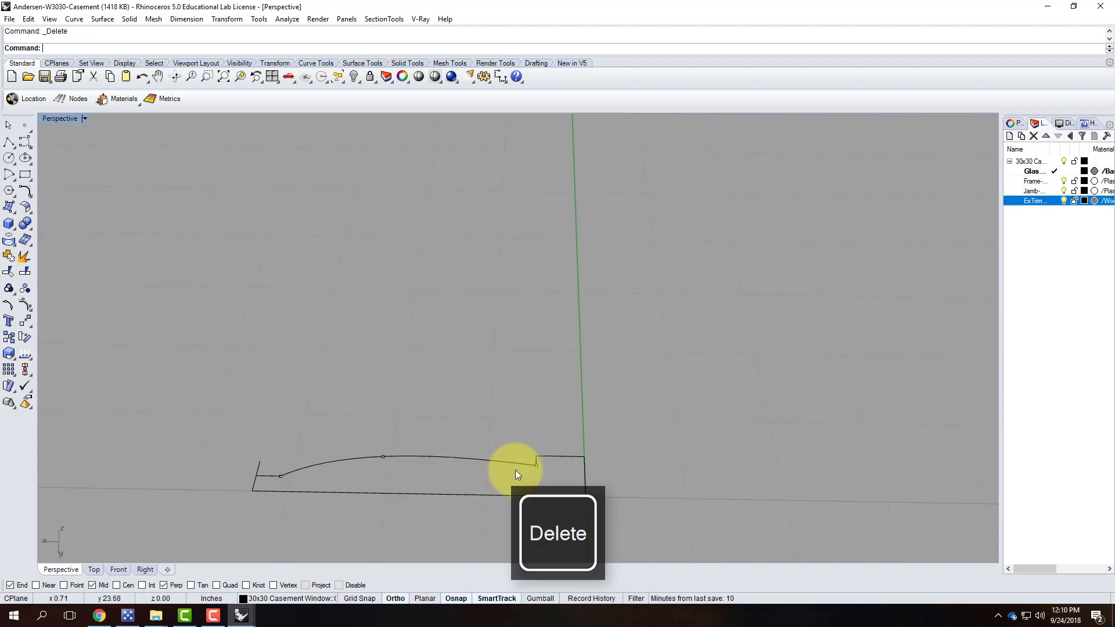
# Try to fillet the short end edge and the connecting line with a radius of 0.
pyautogui.write('Fill')
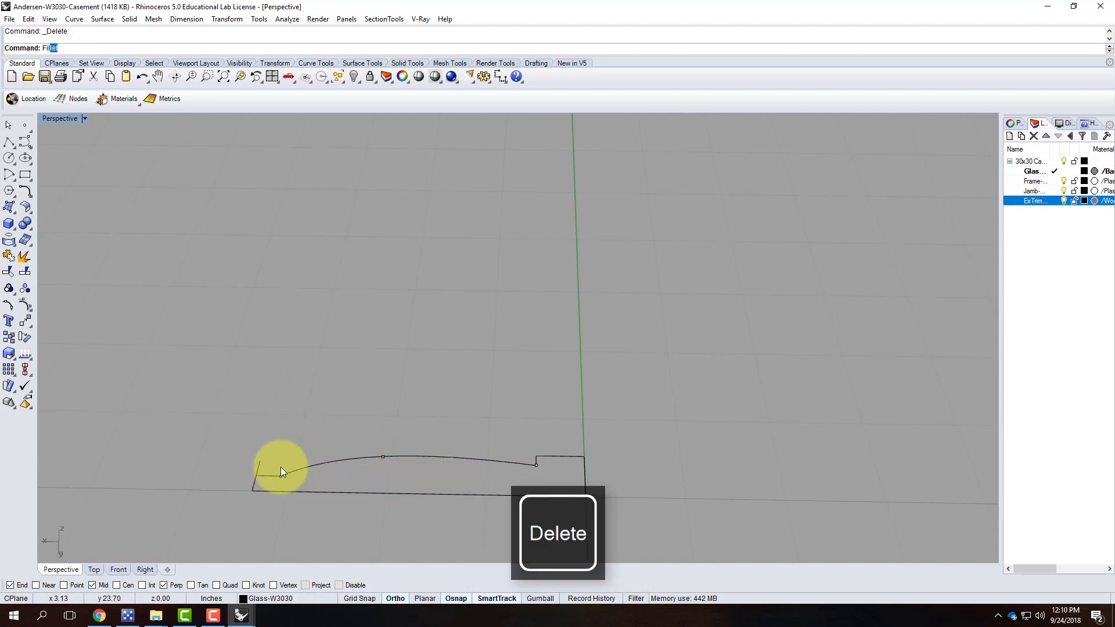
pyautogui.write('et')
pyautogui.press('Return')
pyautogui.write('Fillet')
pyautogui.press('Return')
pyautogui.write('r')
pyautogui.press('Return')
pyautogui.write('0')
pyautogui.press('Return')
pyautogui.click(257, 478)
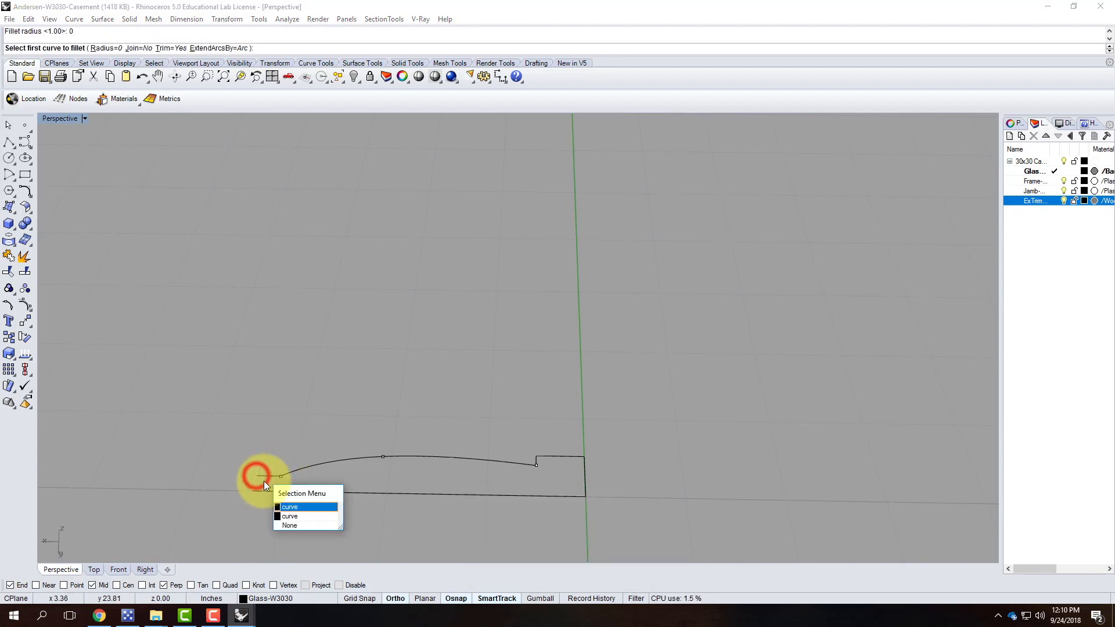
pyautogui.click(289, 503)
pyautogui.click(245, 483)
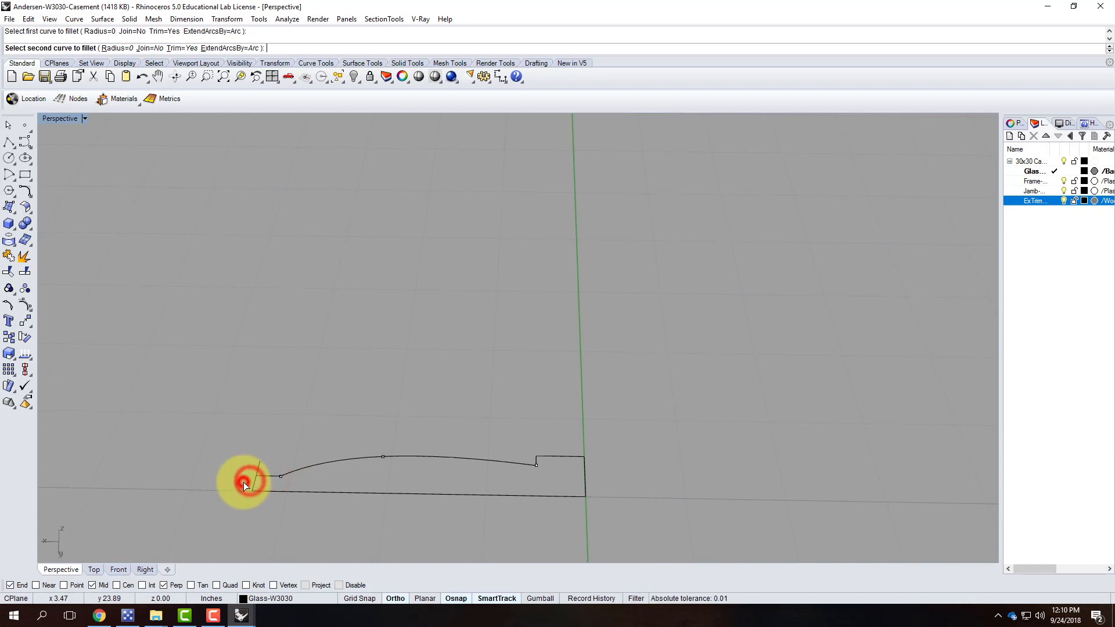
# Retry the zero-radius fillet at the intersection of the connecting line and the short end edge, then cancel the command.
pyautogui.scroll(5, 238, 467)
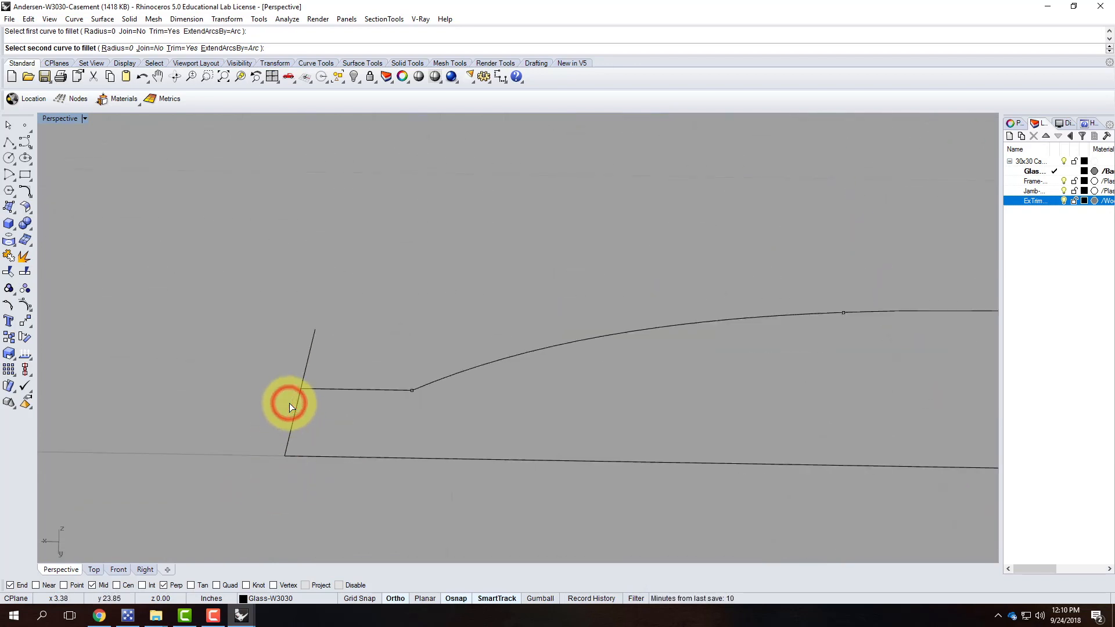
pyautogui.press('Return')
pyautogui.click(299, 406)
pyautogui.click(327, 389)
pyautogui.rightClick(319, 402)
pyautogui.click(317, 389)
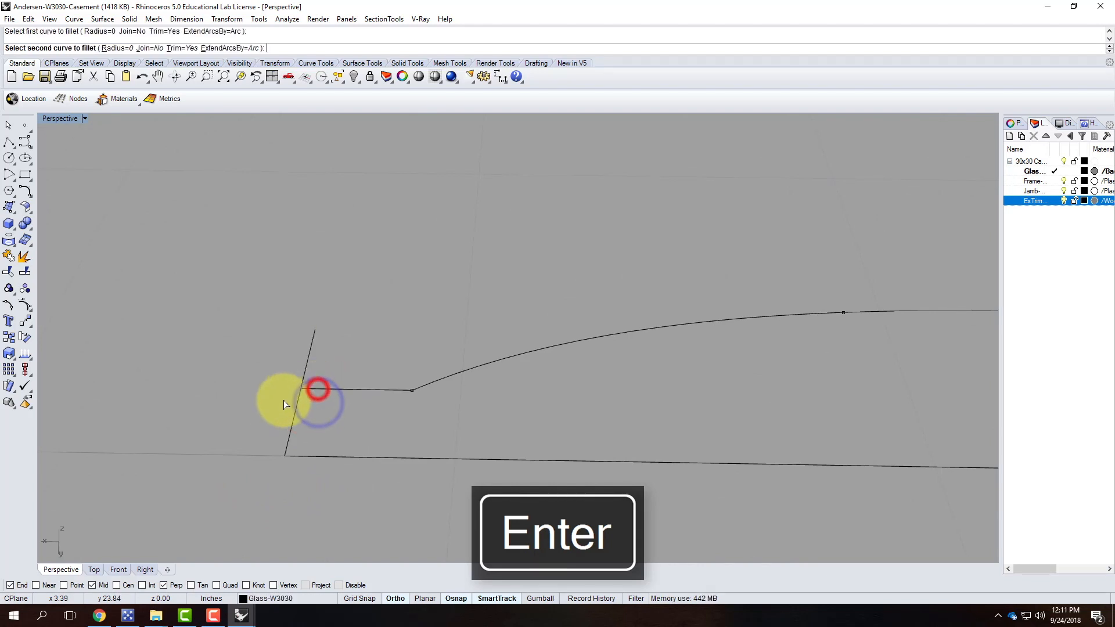
pyautogui.click(288, 407)
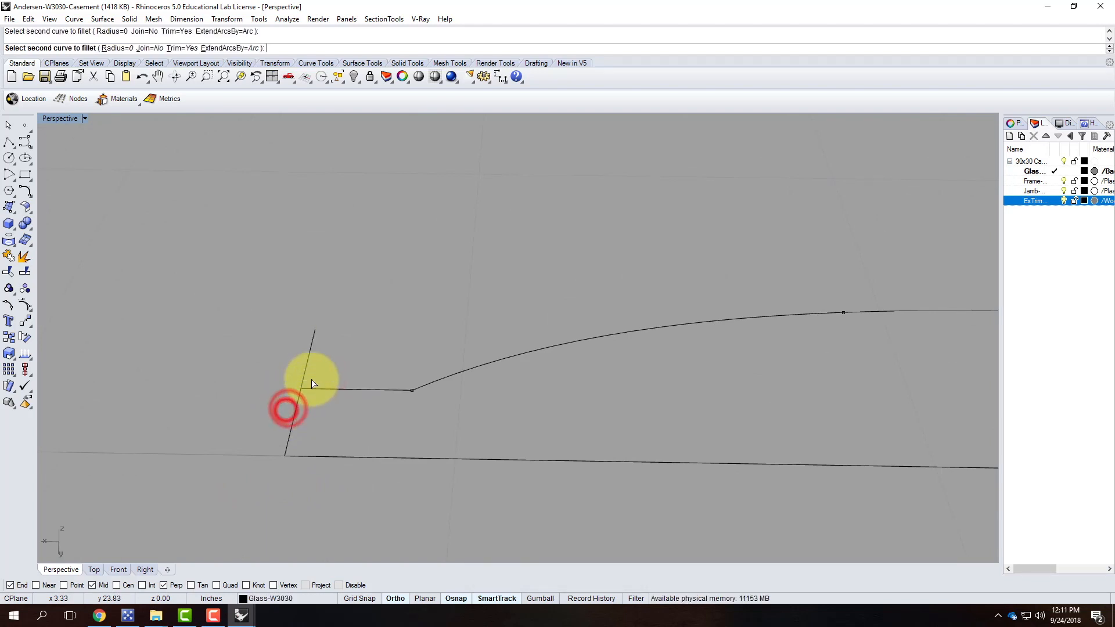
pyautogui.press('Escape')
# Trim away the part of the short end edge that extends above the connecting line.
pyautogui.write('trim')
pyautogui.press('Return')
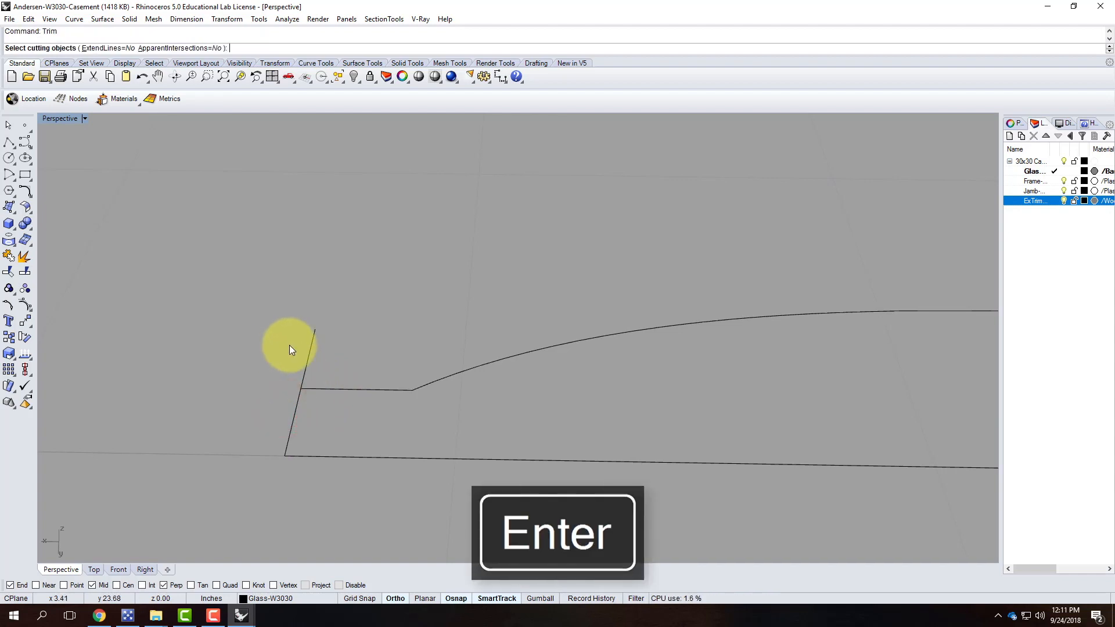
pyautogui.moveTo(343, 419); pyautogui.dragTo(232, 354)
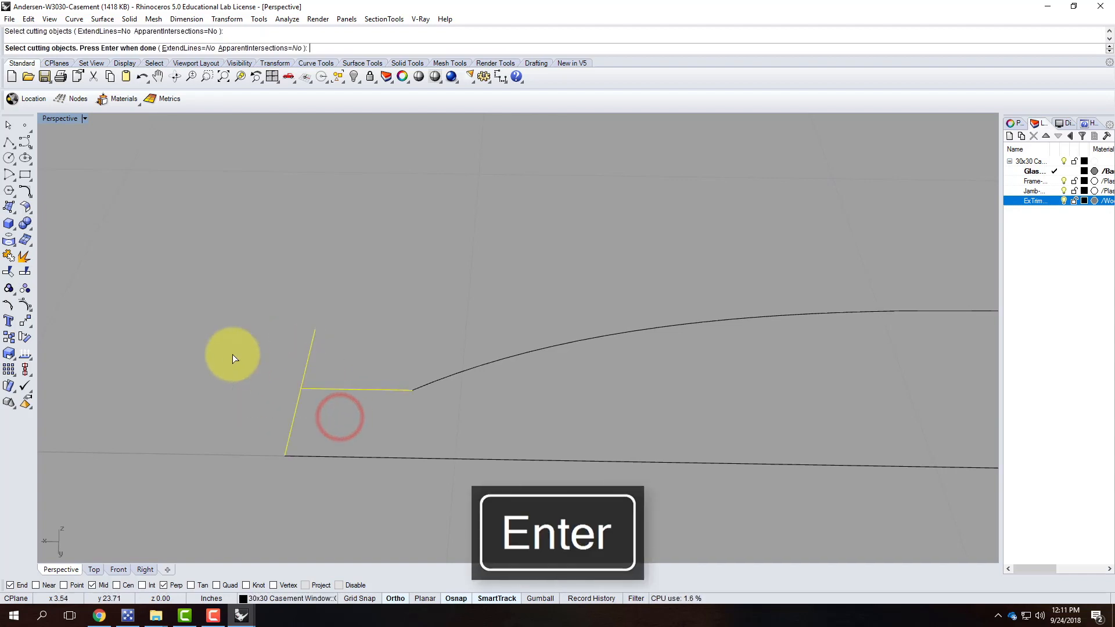
pyautogui.press('Return')
pyautogui.moveTo(335, 314); pyautogui.dragTo(291, 343)
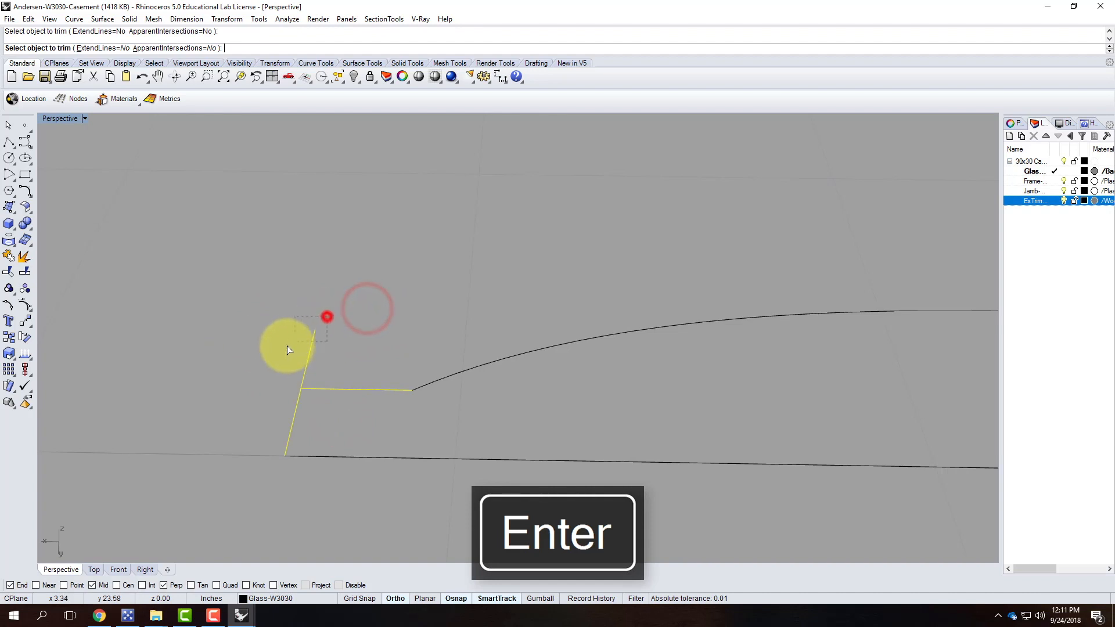
pyautogui.scroll(-6, 256, 331)
pyautogui.press('Escape')
pyautogui.scroll(-5, 252, 372)
# Join all the curves of the trim profile into one closed curve.
pyautogui.moveTo(231, 322); pyautogui.dragTo(560, 433)
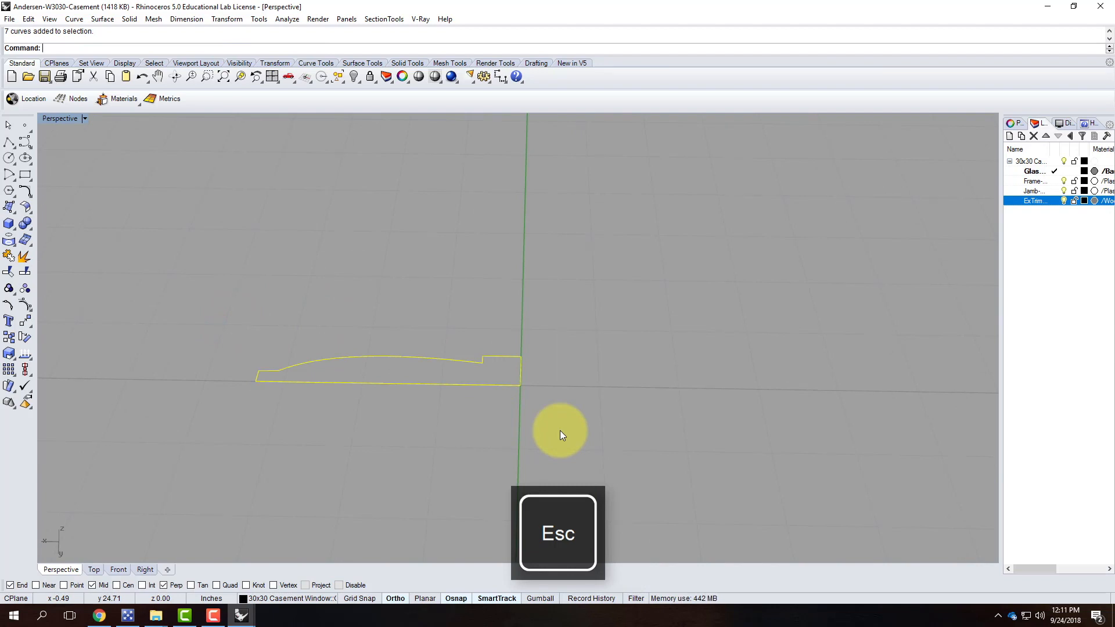
pyautogui.write('join')
pyautogui.press('Return')
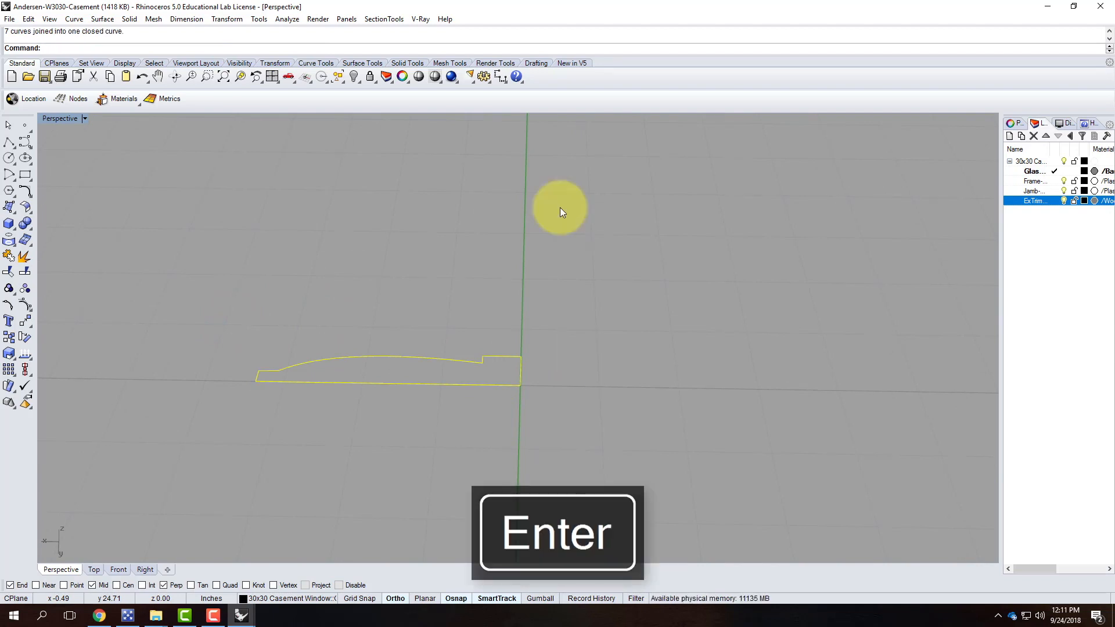
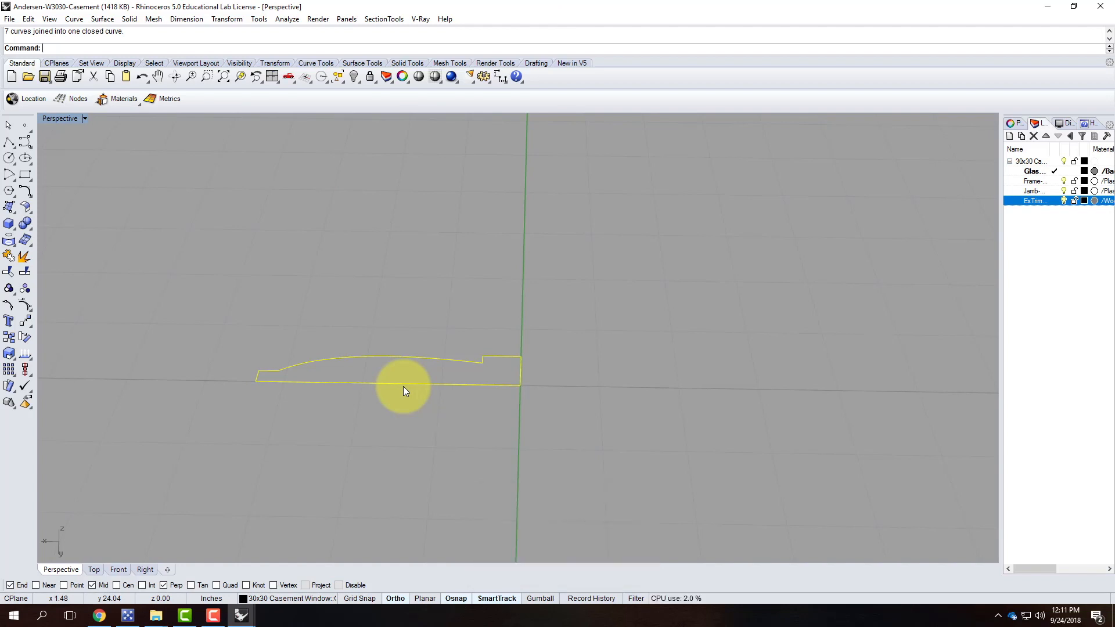
# Move the trim profile from the lower corner of its thick end to the corner of the offset outline around the jamb.
pyautogui.write('move')
pyautogui.press('Return')
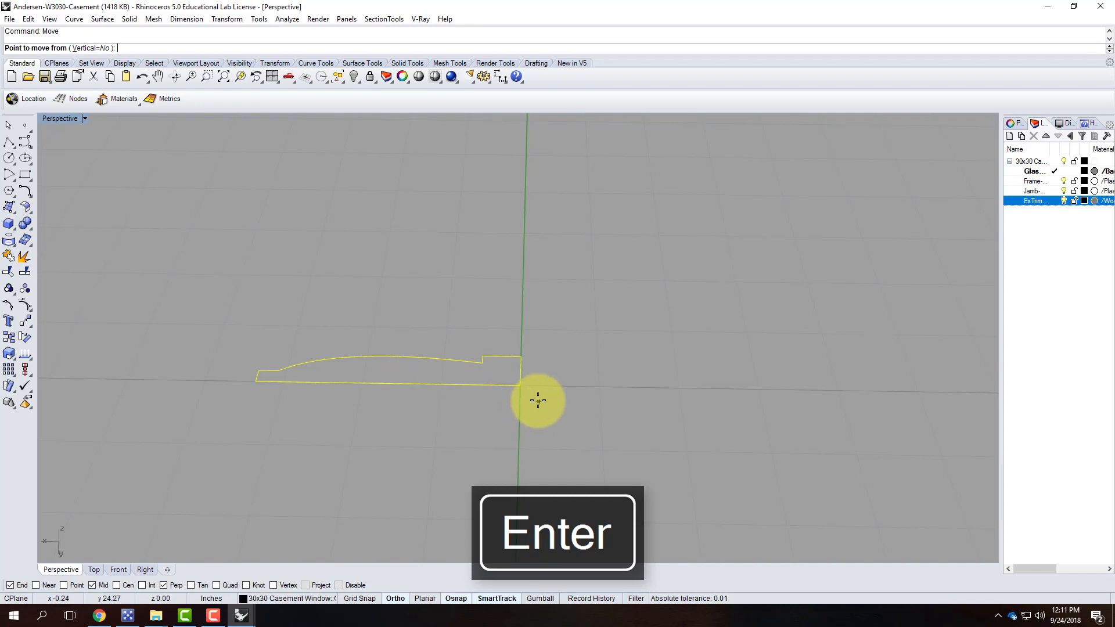
pyautogui.click(520, 386)
pyautogui.scroll(-20, 514, 492)
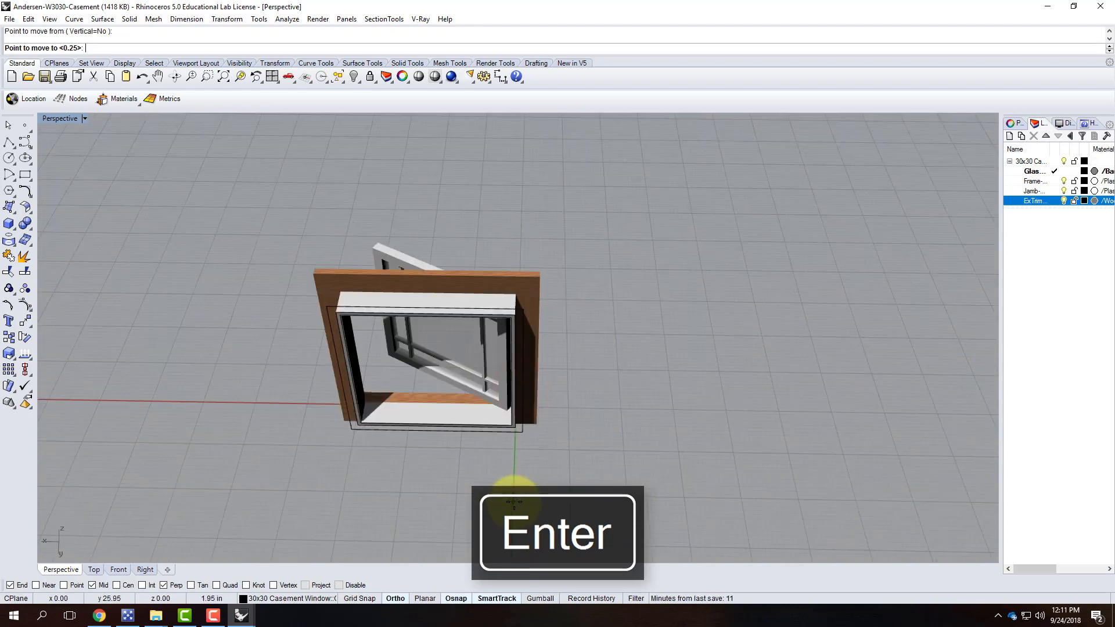
pyautogui.scroll(2, 288, 283)
pyautogui.scroll(8, 361, 329)
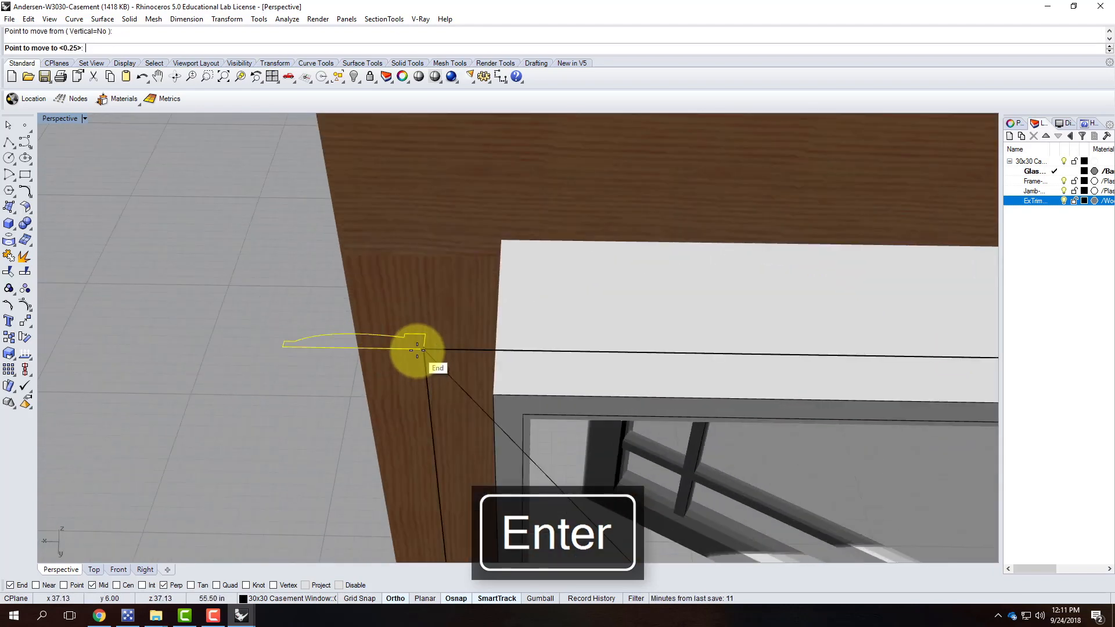
pyautogui.click(418, 350)
pyautogui.scroll(-3, 424, 326)
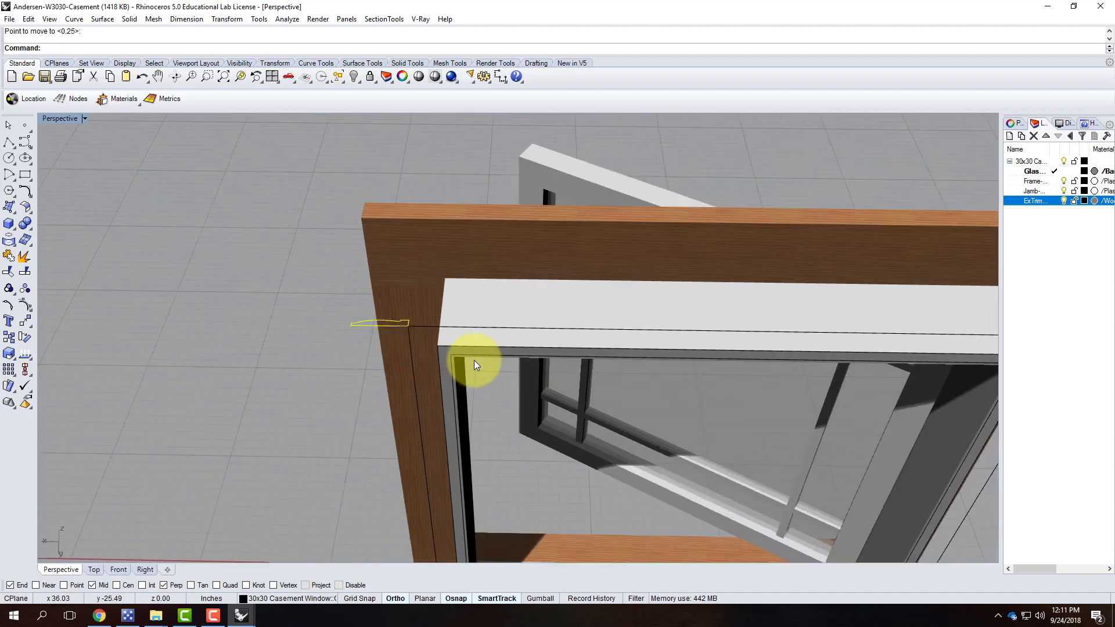
# Try to rotate the profile about its corner on the outline toward the window, and undo the rotation.
pyautogui.write('Rotate')
pyautogui.press('Return')
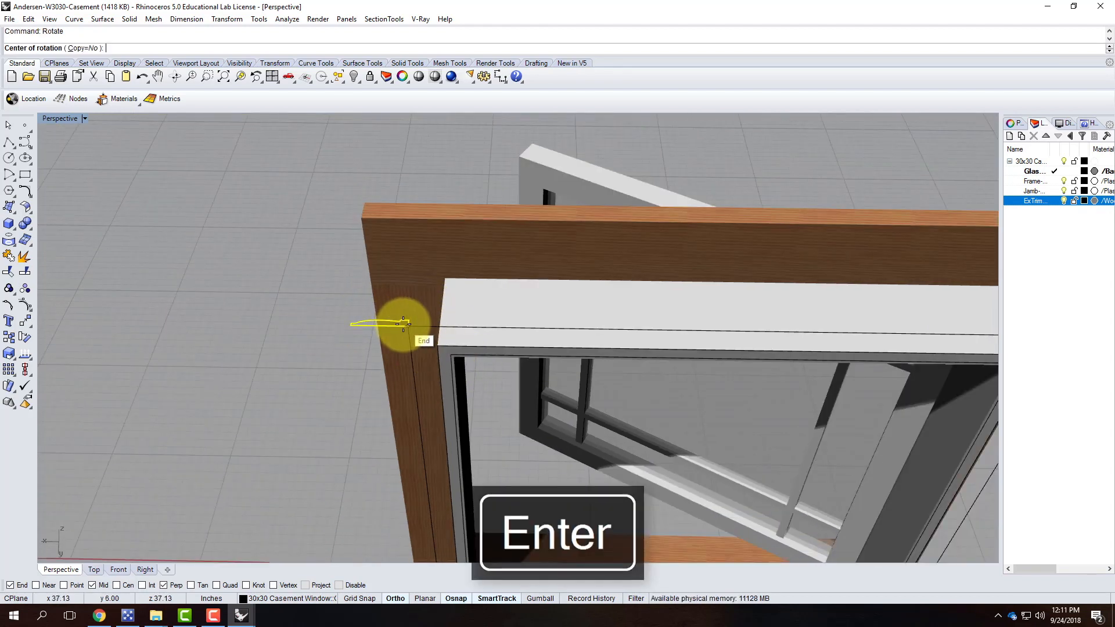
pyautogui.click(404, 324)
pyautogui.click(342, 326)
pyautogui.click(549, 359)
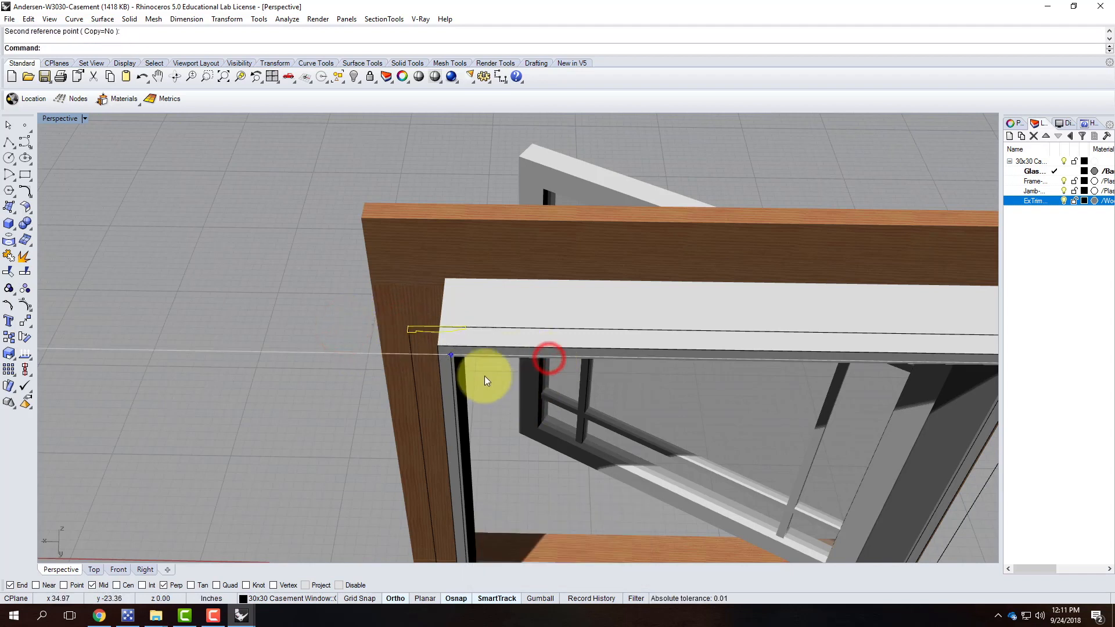
pyautogui.scroll(5, 444, 332)
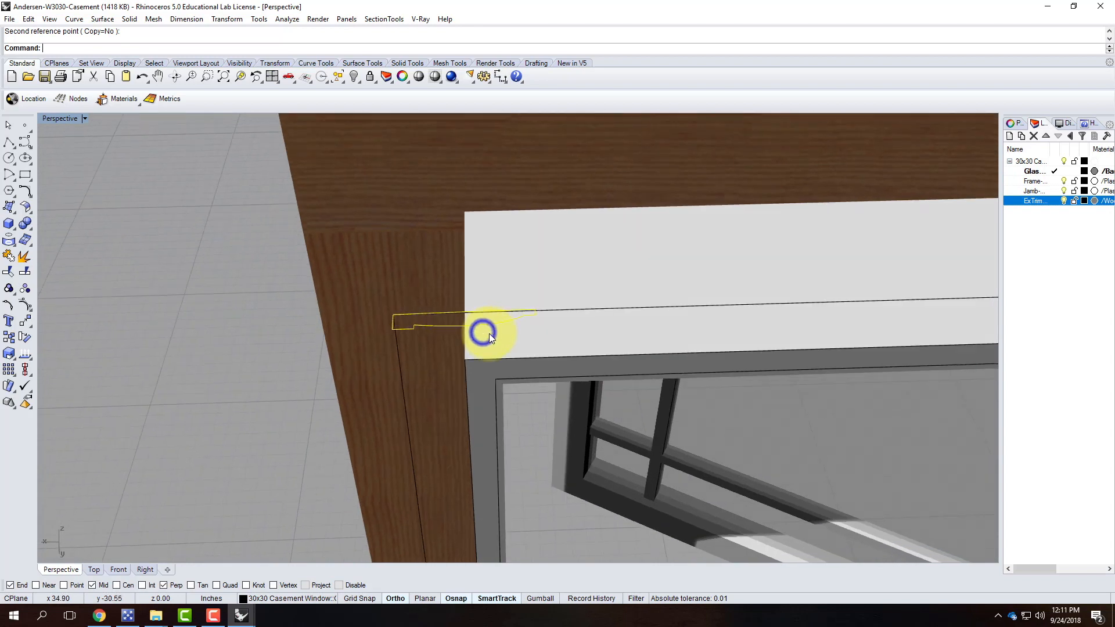
pyautogui.hotkey('ctrl', 'z')
# Rotate the profile half a turn about its corner on the outline so it lies along the outline's upper edge.
pyautogui.rightClick(382, 312)
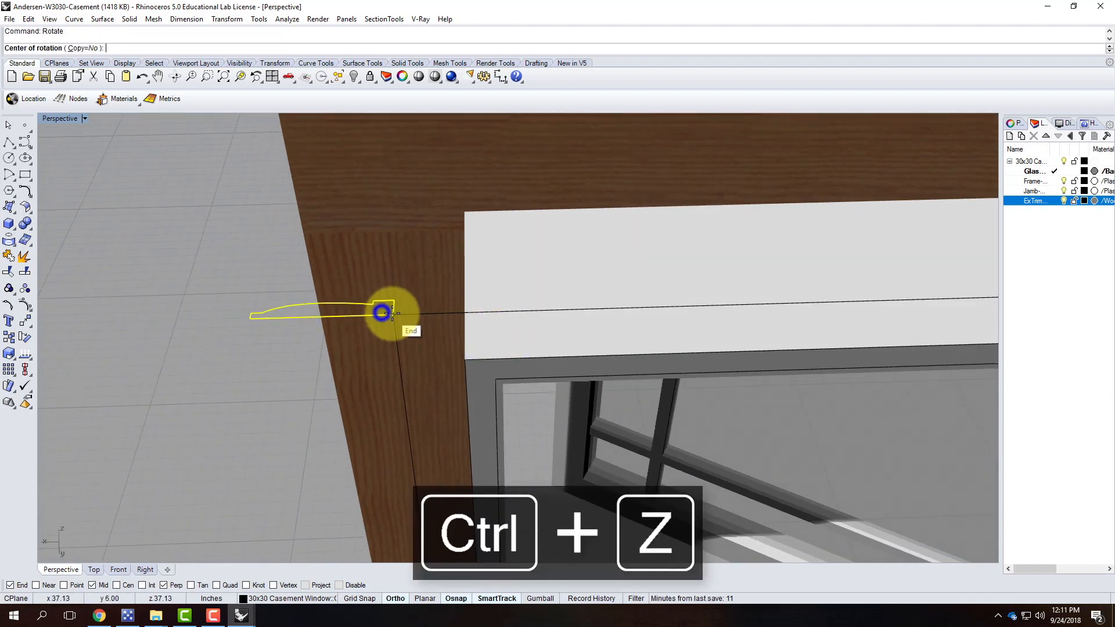
pyautogui.click(393, 315)
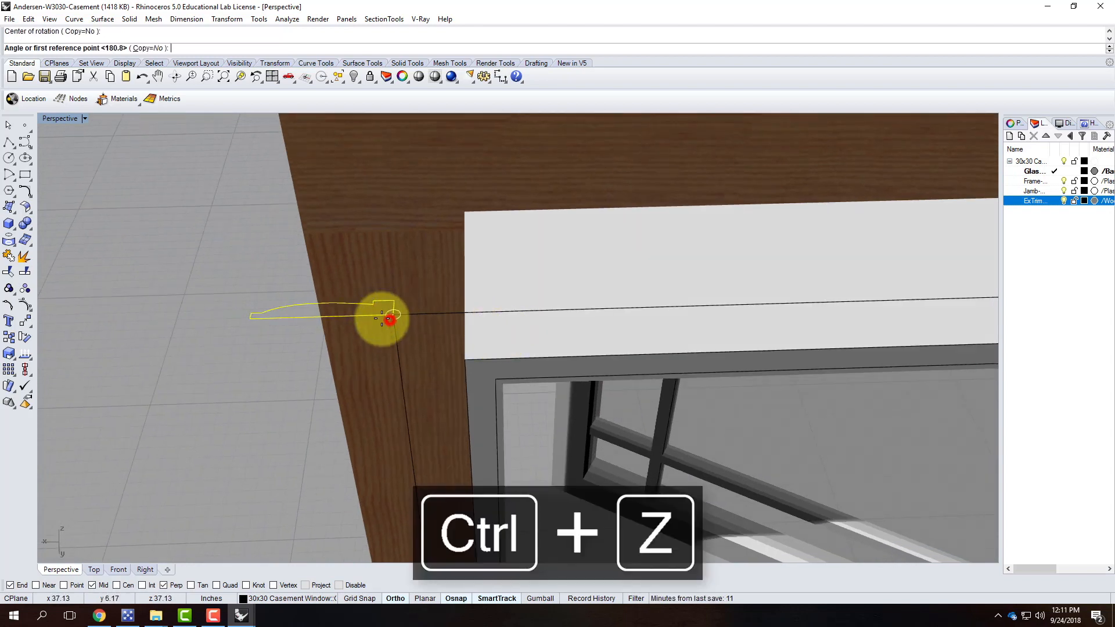
pyautogui.click(245, 323)
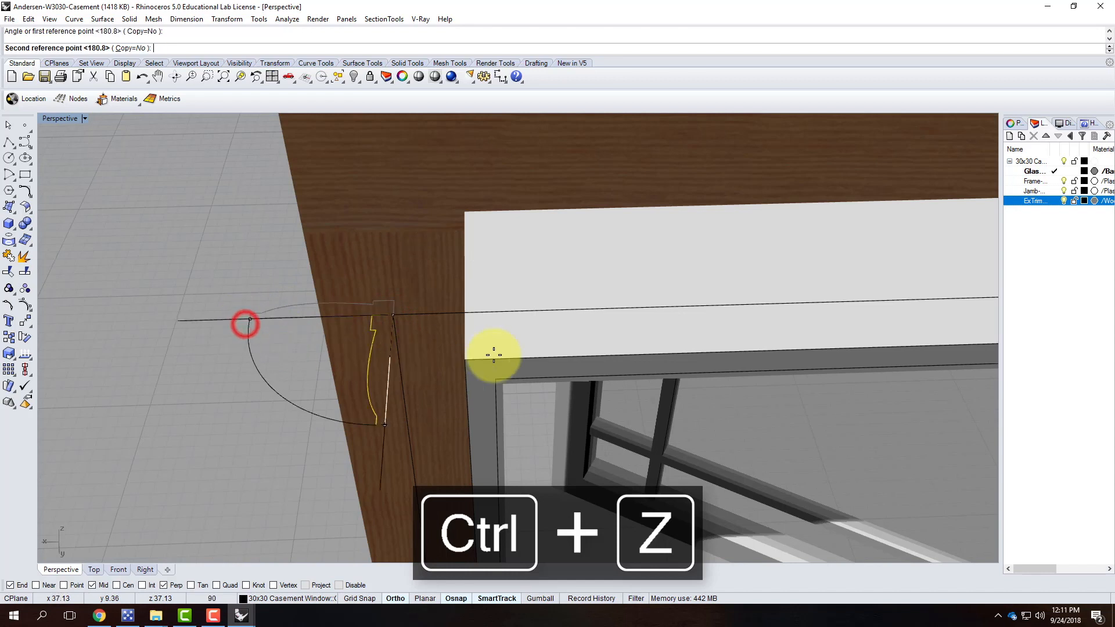
pyautogui.click(564, 334)
pyautogui.scroll(4, 434, 325)
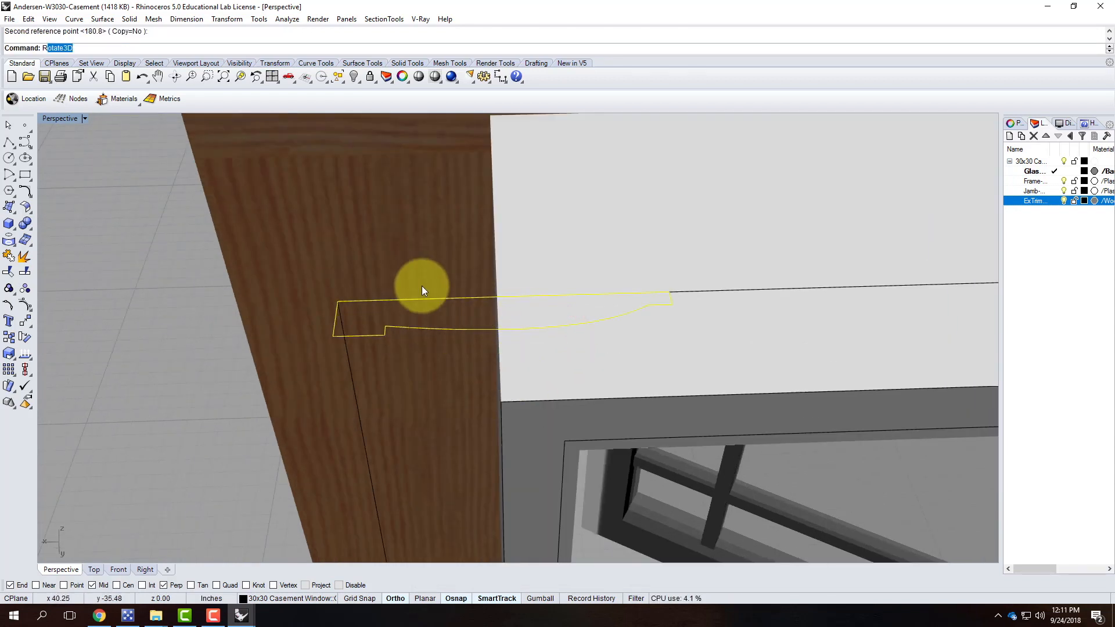
# Rotate the profile in 3D to 315 degrees about its thick end edge, bringing its thin end to the jamb's inner corner.
pyautogui.press('BackSpace')
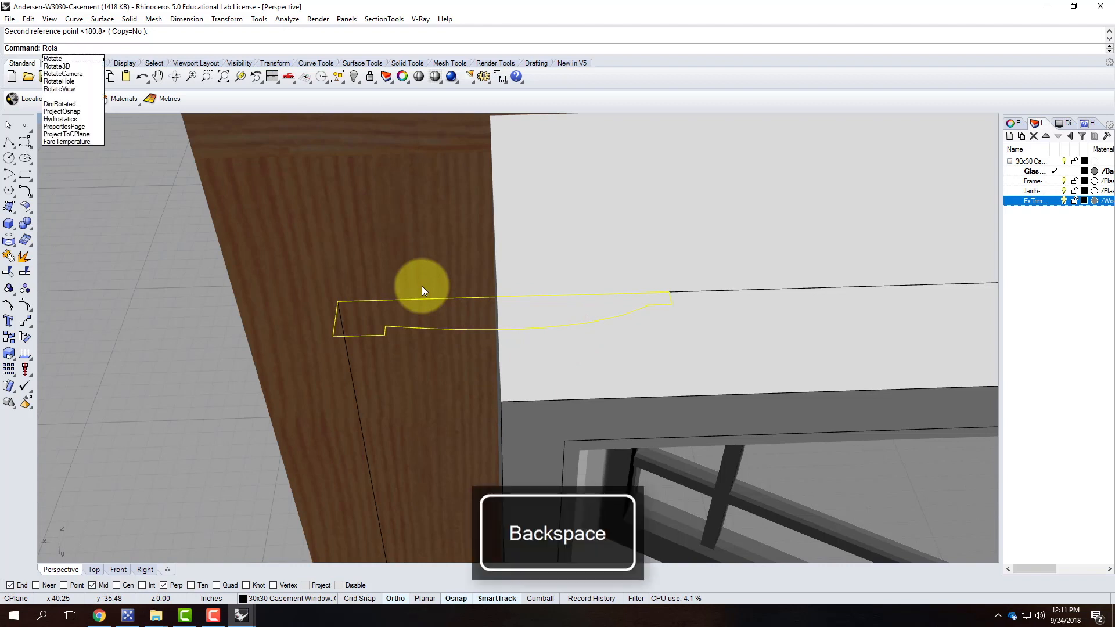
pyautogui.press('Return')
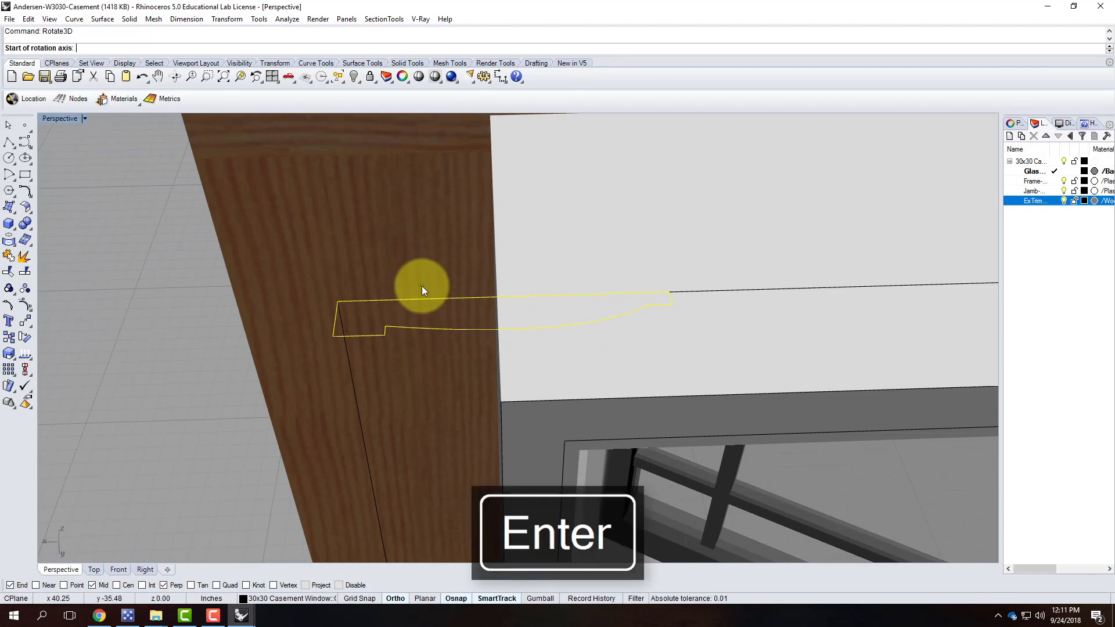
pyautogui.click(338, 301)
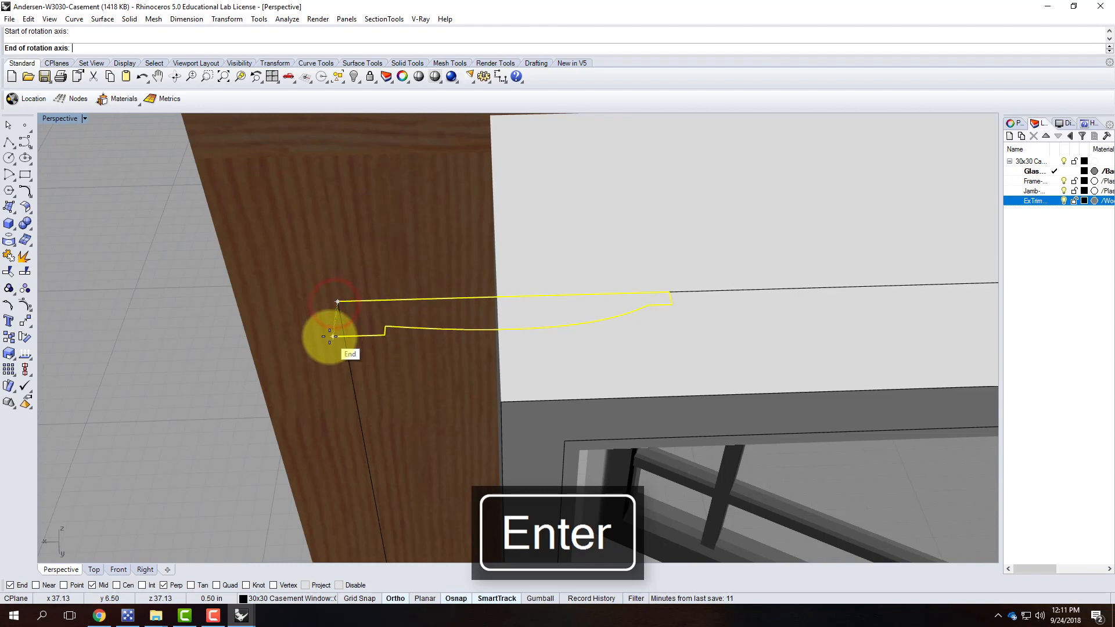
pyautogui.click(333, 336)
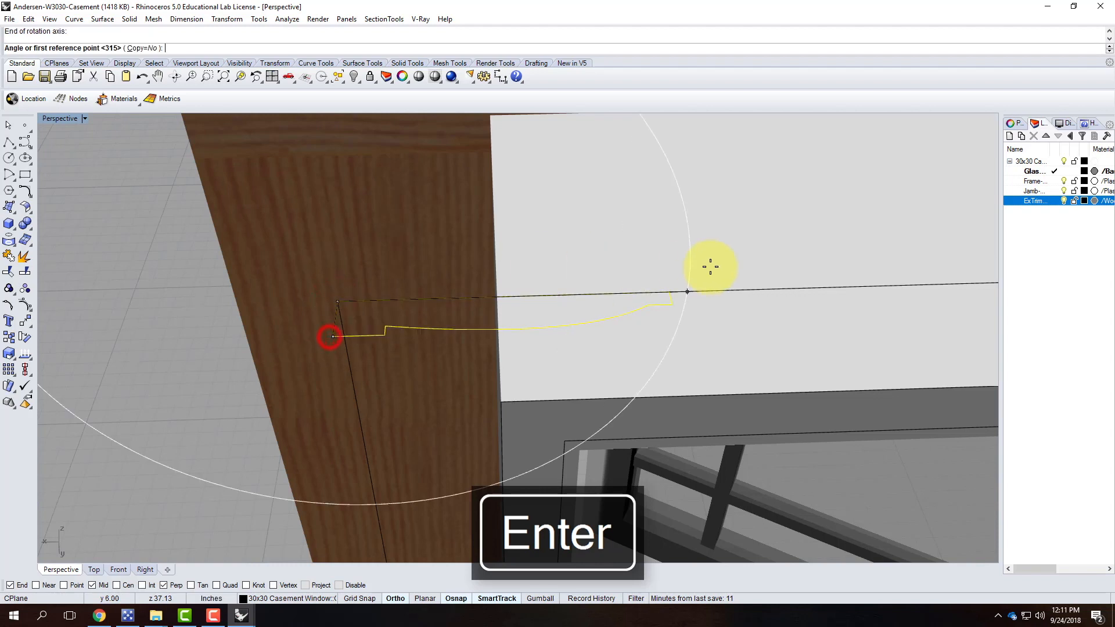
pyautogui.click(666, 290)
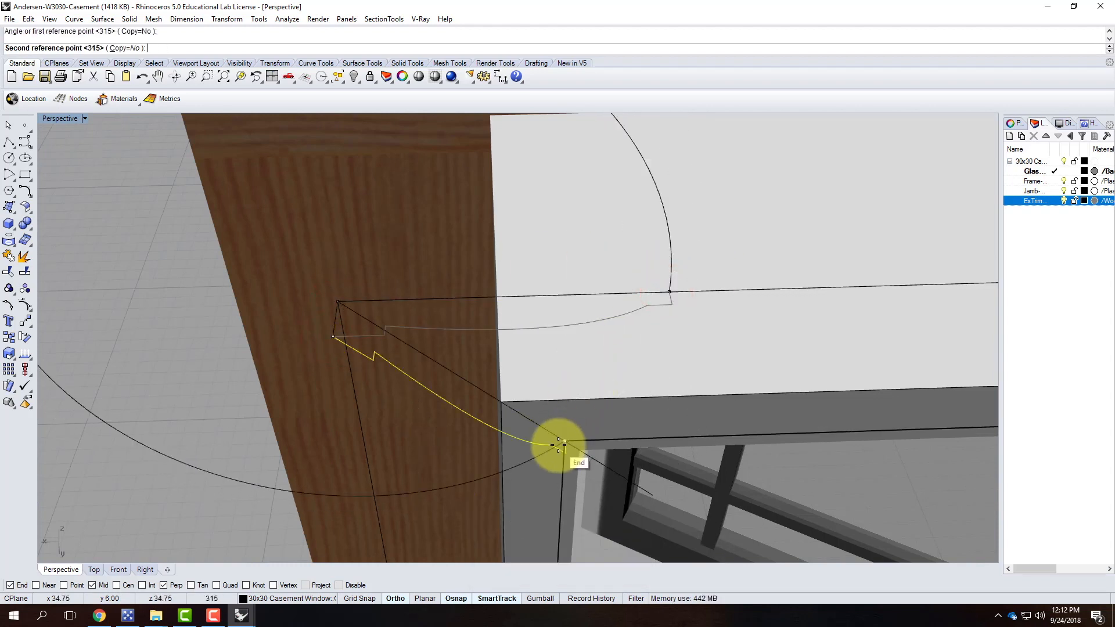
pyautogui.click(558, 445)
pyautogui.scroll(-12, 503, 332)
pyautogui.click(328, 370)
# Sweep the closed profile along the offset outline with Sweep 1 Rail, using Freeform style and Do not simplify.
pyautogui.moveTo(461, 393)
pyautogui.mouseDown(button='right')
pyautogui.moveTo(348, 348)
pyautogui.moveTo(319, 348)
pyautogui.mouseUp(button='right')
pyautogui.click(329, 187)
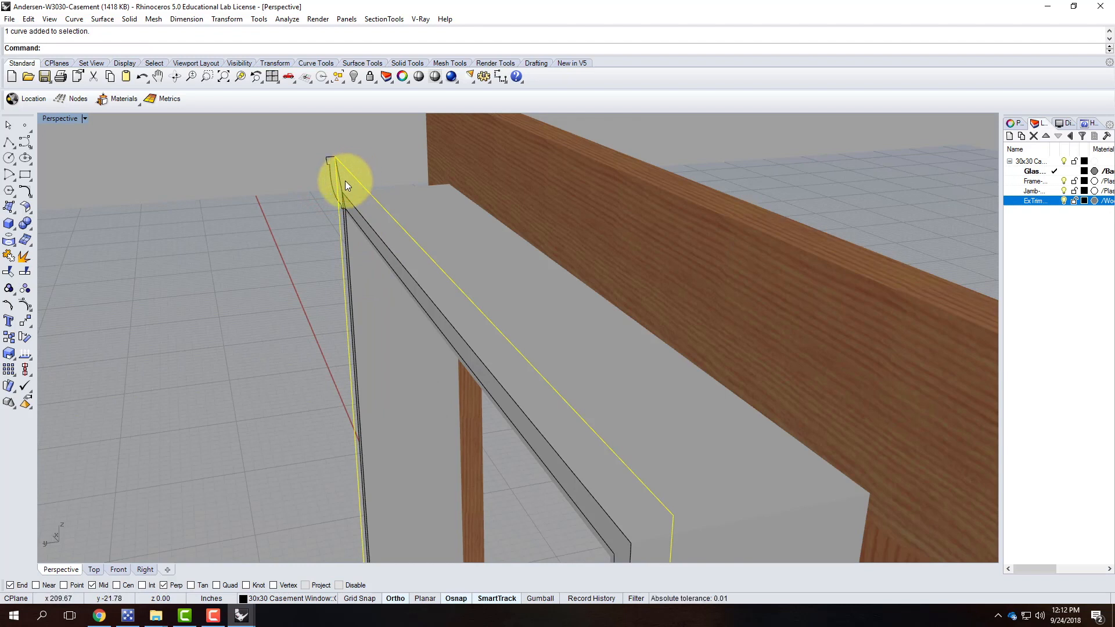
pyautogui.click(263, 257)
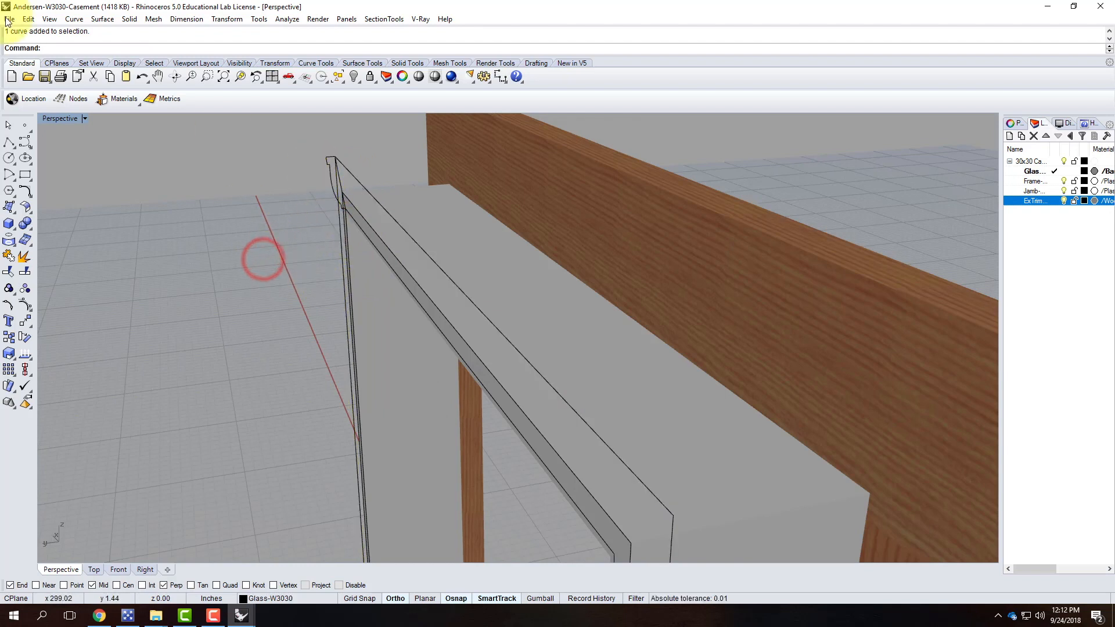
pyautogui.click(116, 19)
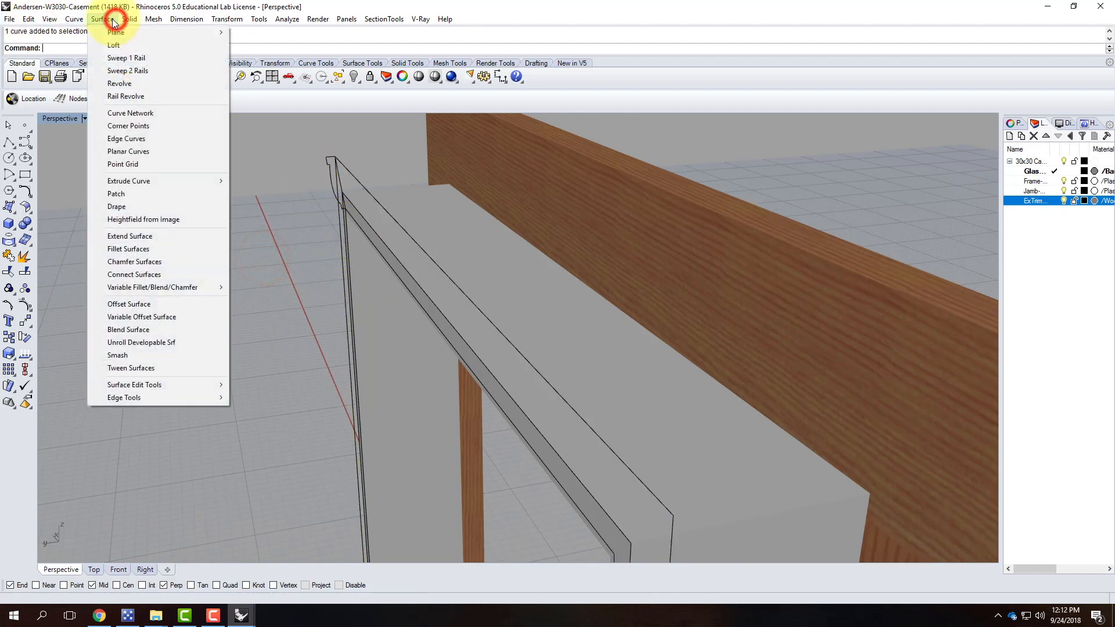
pyautogui.click(124, 58)
pyautogui.click(334, 165)
pyautogui.click(322, 171)
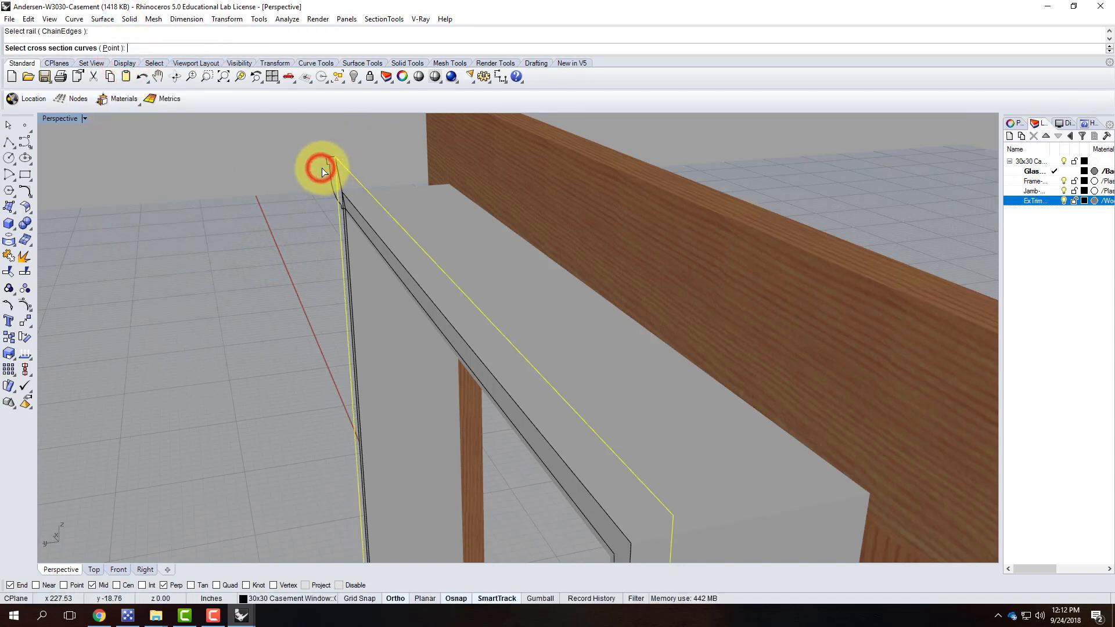
pyautogui.click(318, 167)
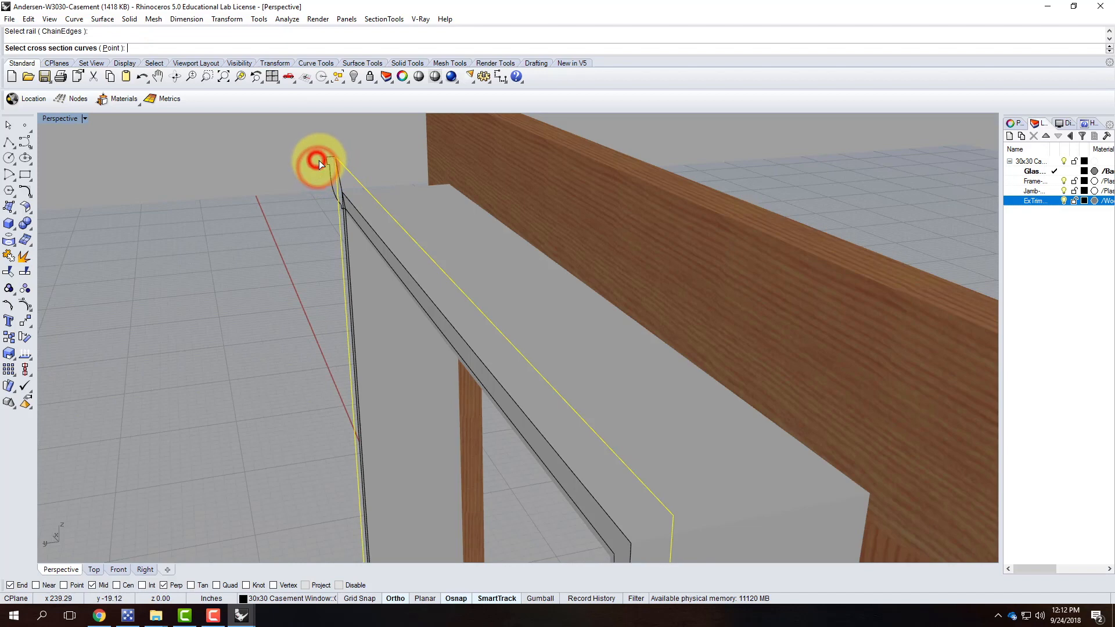
pyautogui.moveTo(314, 167); pyautogui.dragTo(396, 215, button='right')
pyautogui.click(395, 215)
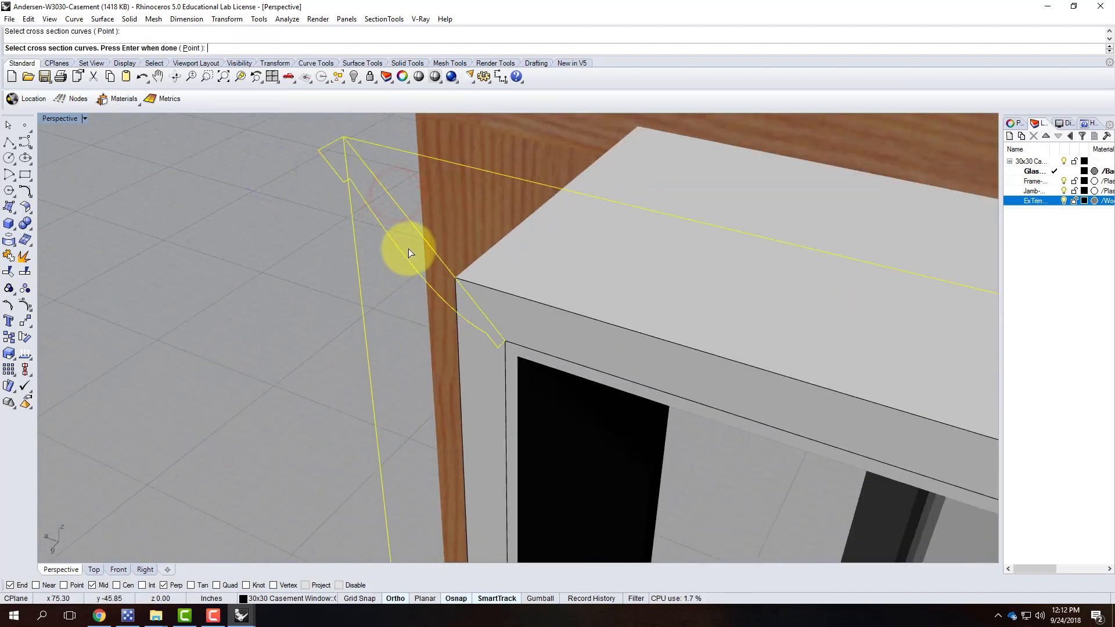
pyautogui.press('Return')
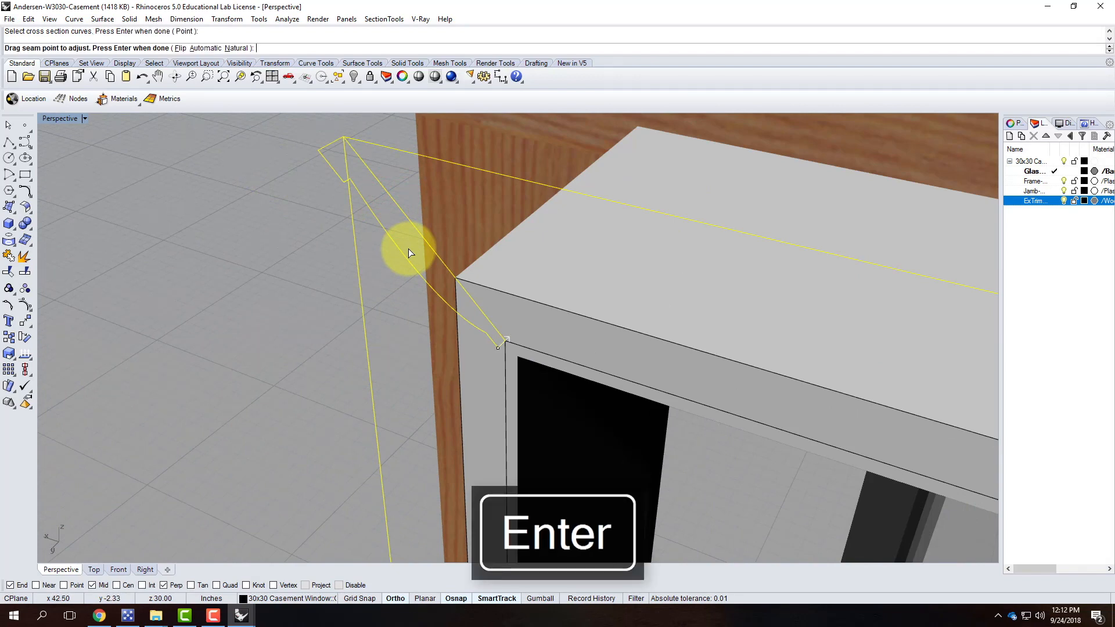
pyautogui.press('Return')
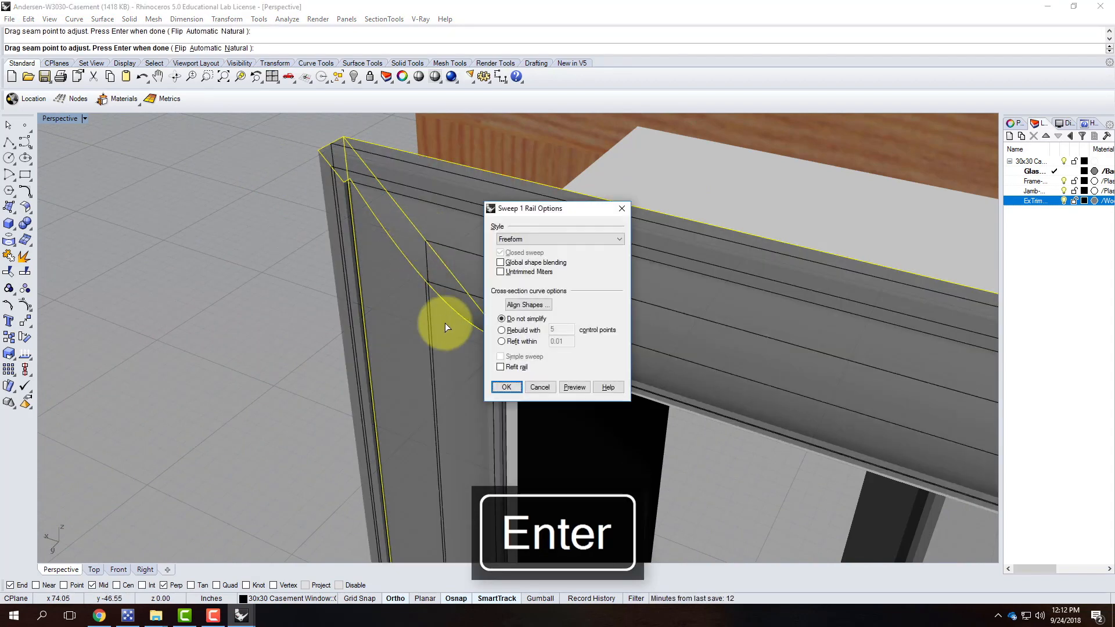
pyautogui.click(506, 387)
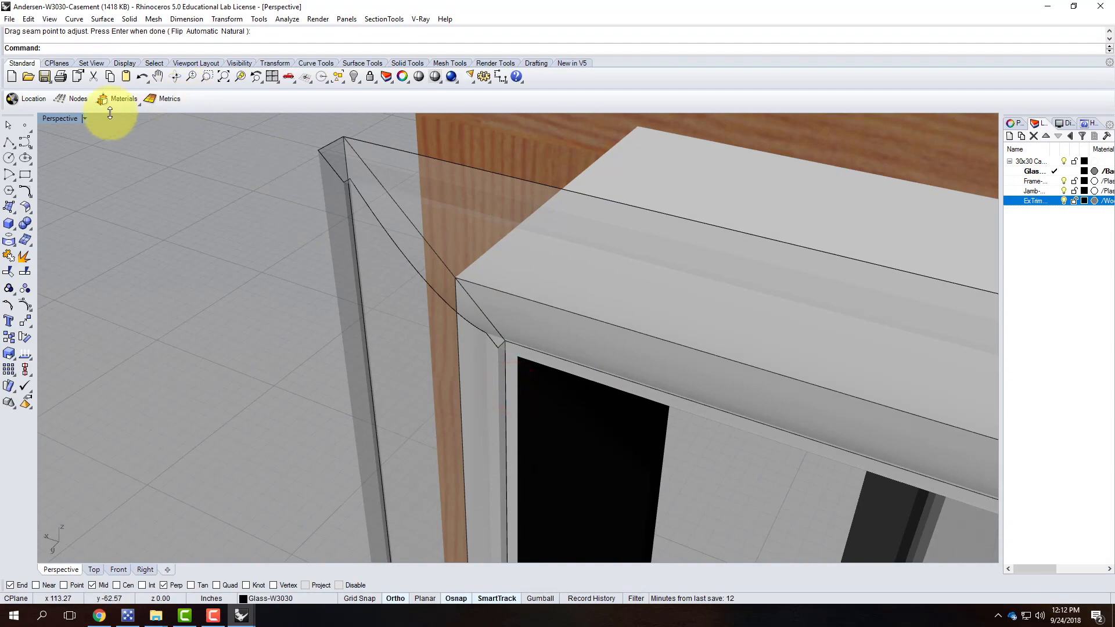
# Set the Perspective viewport to Shaded display and inspect the swept trim around the window.
pyautogui.click(85, 118)
pyautogui.click(89, 161)
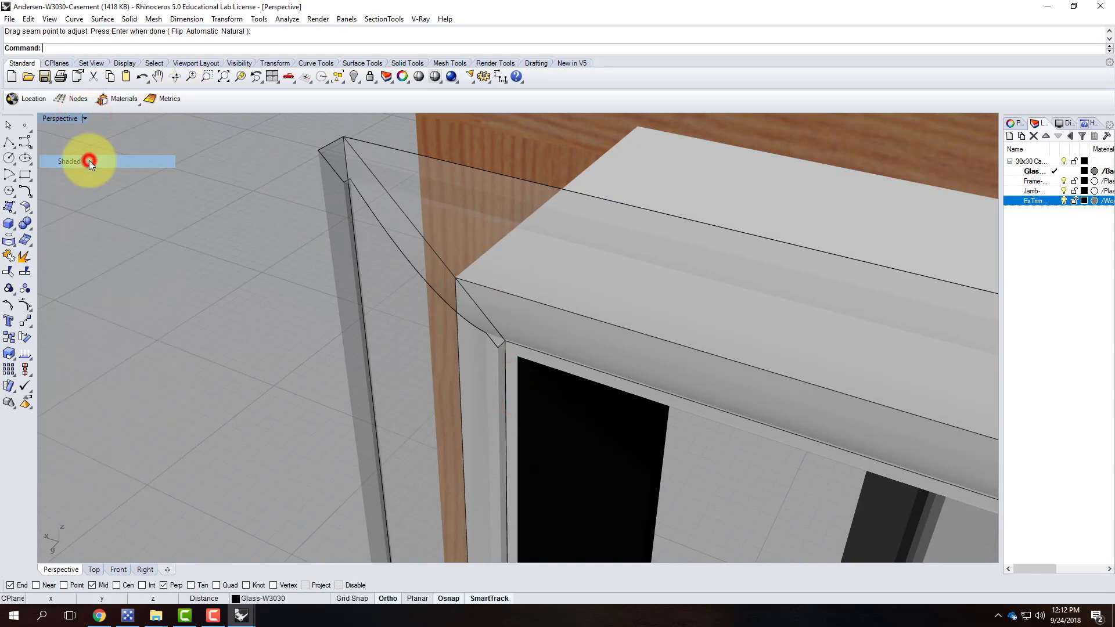
pyautogui.scroll(-5, 206, 218)
pyautogui.click(187, 262)
pyautogui.scroll(-5, 292, 314)
pyautogui.moveTo(301, 311); pyautogui.dragTo(453, 231, button='right')
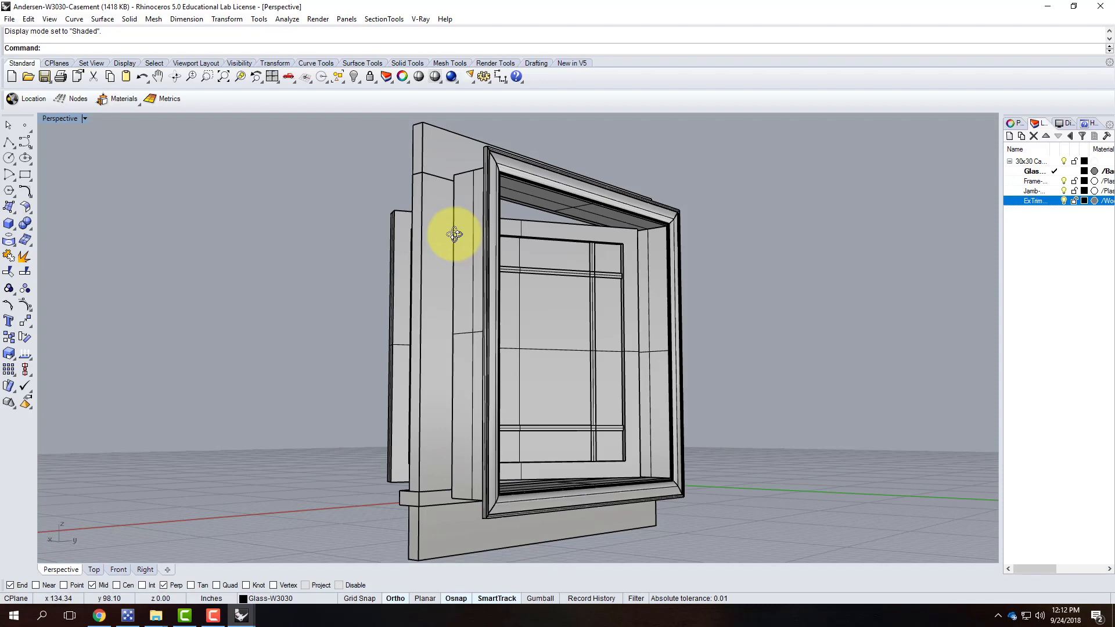
pyautogui.moveTo(612, 214); pyautogui.dragTo(556, 306, button='right')
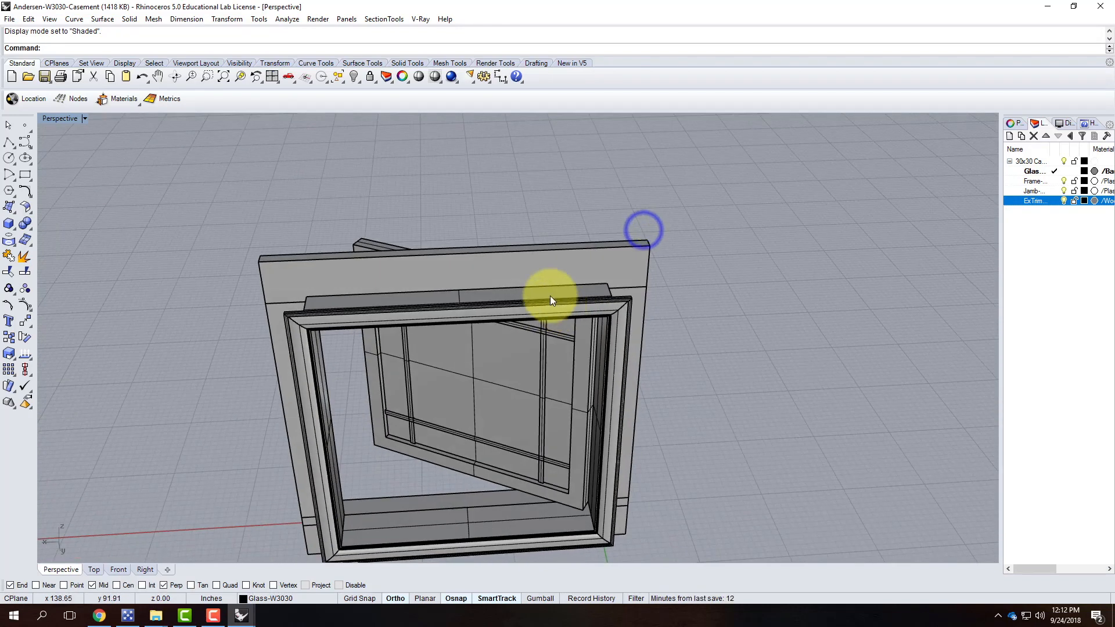
# Create a layer named InTrim-W3030 and nest it under the 30x30 Casement Window layer.
pyautogui.click(1028, 161)
pyautogui.rightClick(1028, 163)
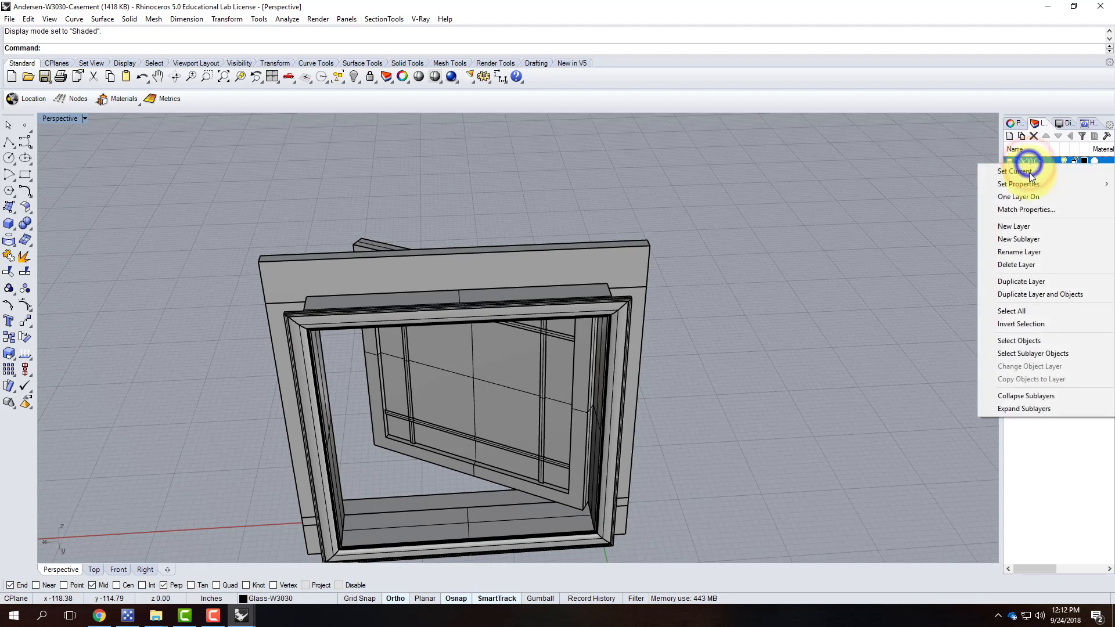
pyautogui.click(1030, 224)
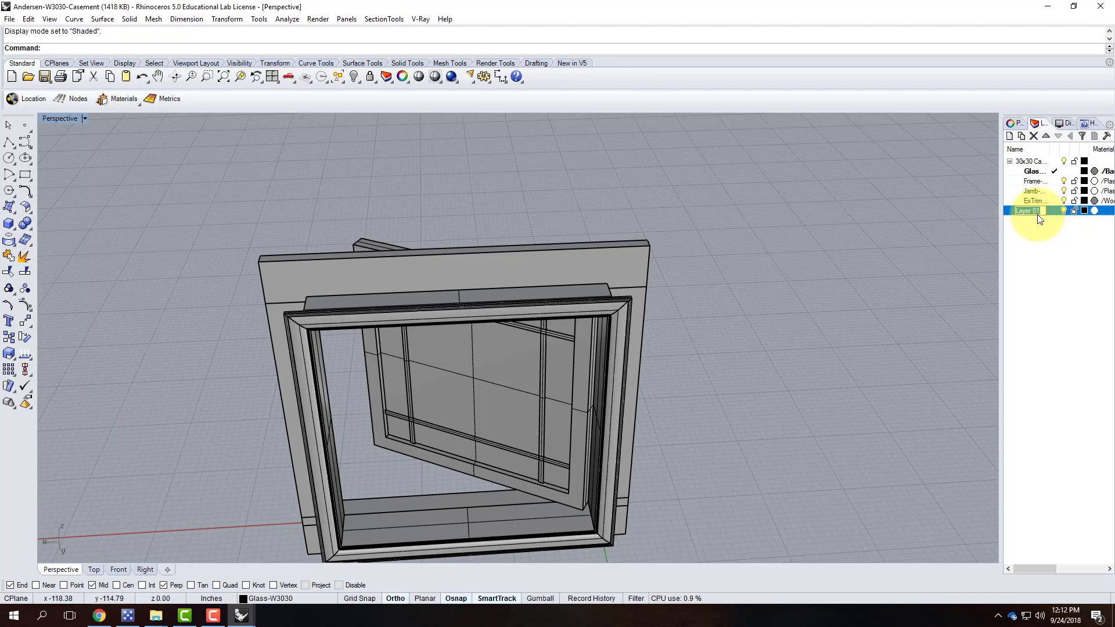
pyautogui.press('BackSpace')
pyautogui.write('InTri')
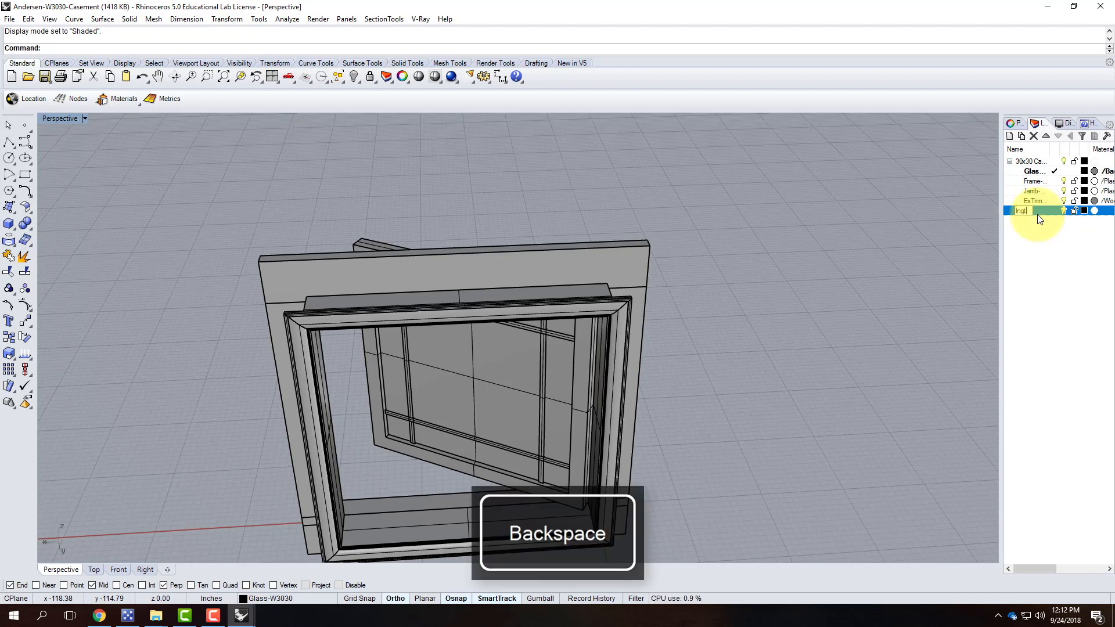
pyautogui.write('m-W3030')
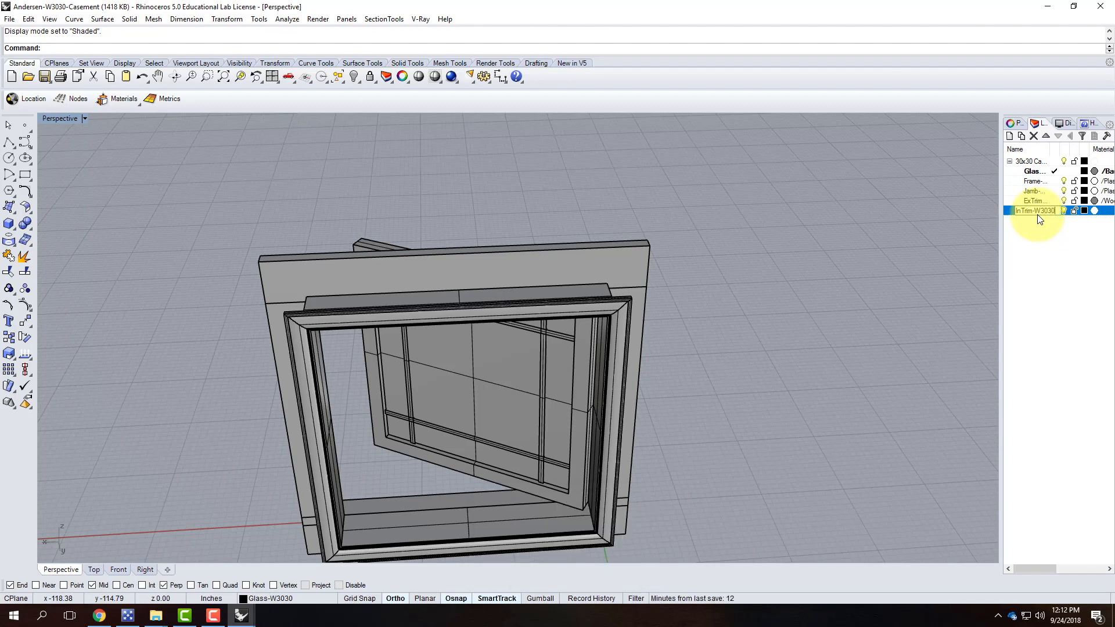
pyautogui.press('Return')
pyautogui.moveTo(1024, 210); pyautogui.dragTo(1027, 162)
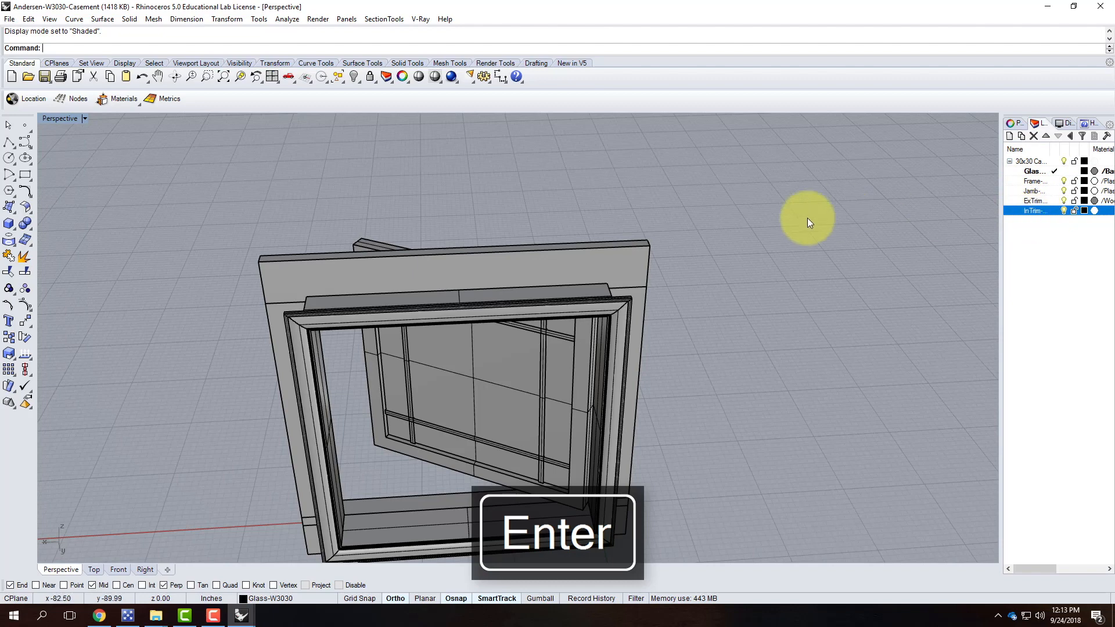
# Move the swept trim polysurface to the InTrim-W3030 layer and clear the selection.
pyautogui.click(618, 317)
pyautogui.rightClick(1038, 212)
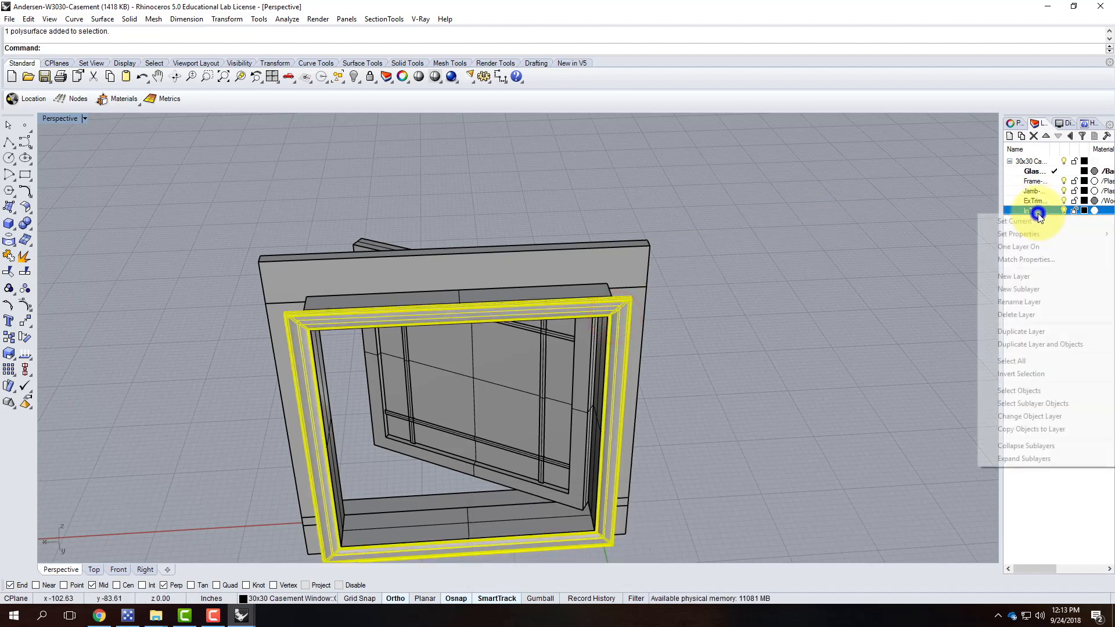
pyautogui.click(1042, 415)
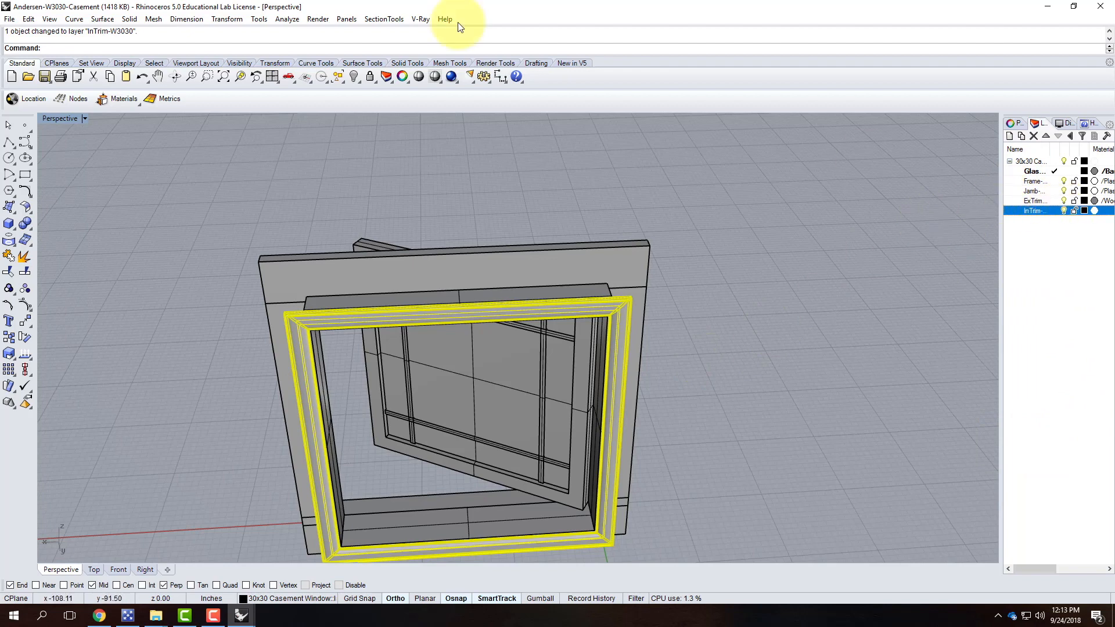
pyautogui.click(440, 165)
# Apply the V-Ray material Plastic White to the InTrim-W3030 layer and close the material editor.
pyautogui.click(421, 19)
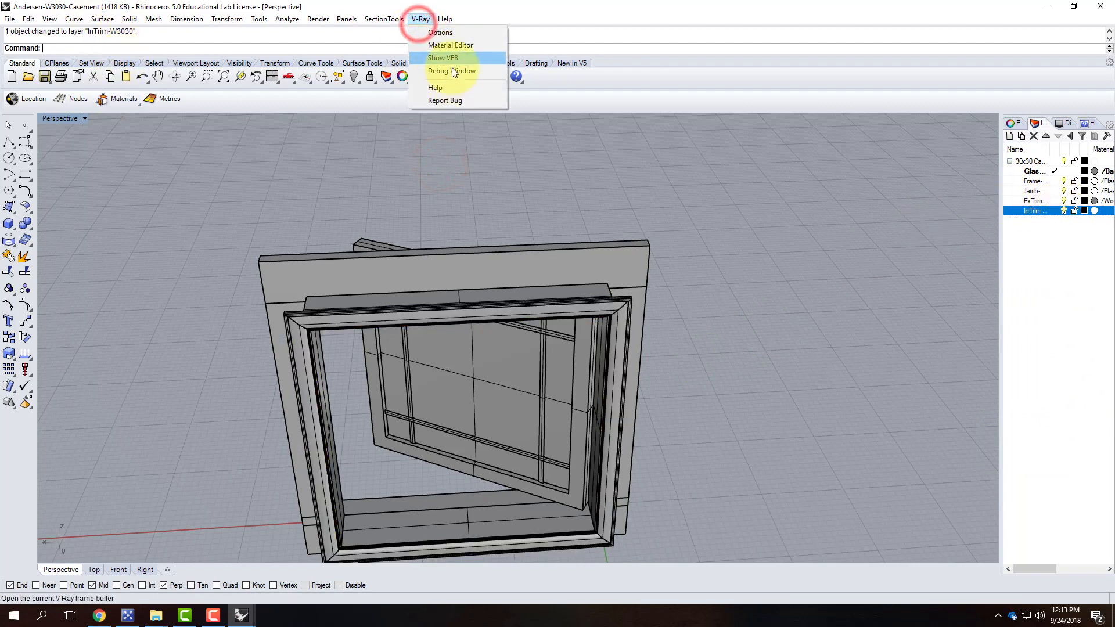
pyautogui.click(452, 44)
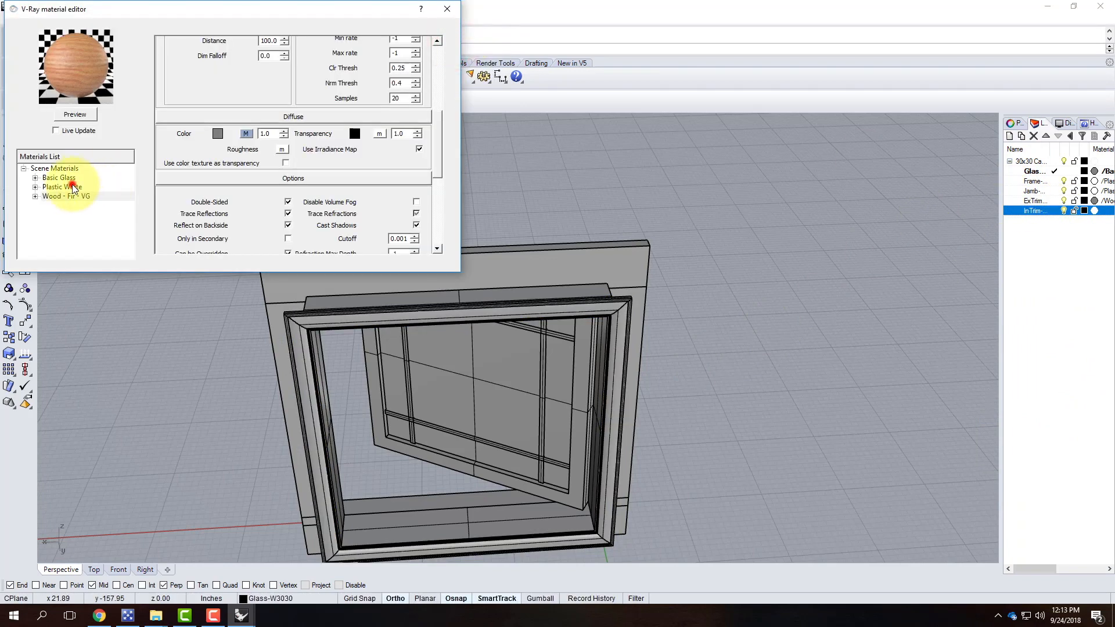
pyautogui.click(73, 187)
pyautogui.rightClick(74, 187)
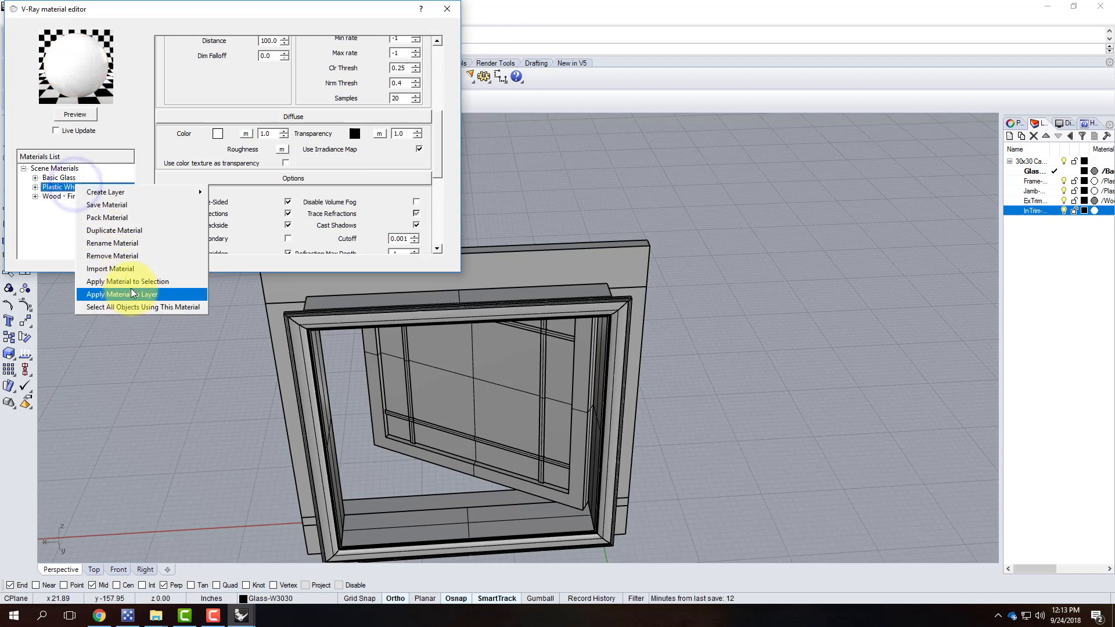
pyautogui.click(133, 295)
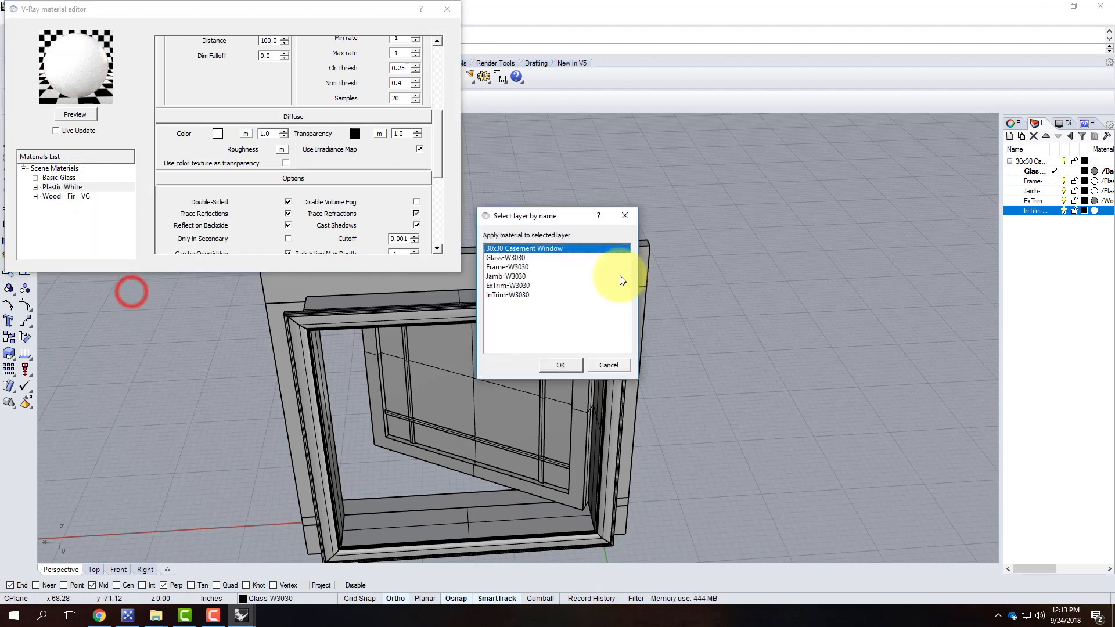
pyautogui.click(511, 295)
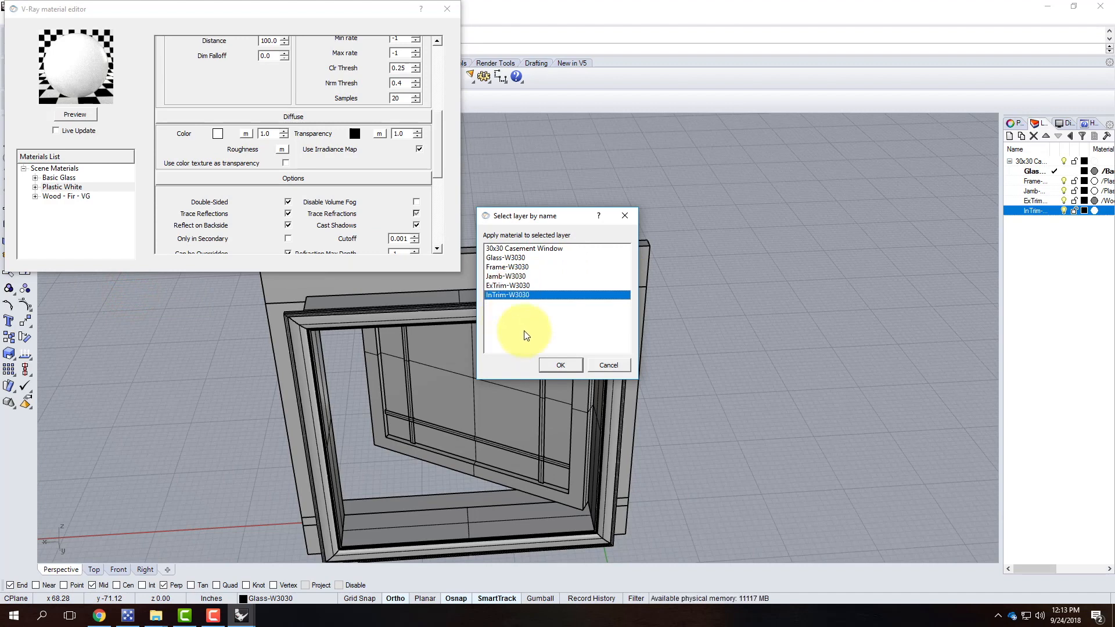
pyautogui.click(567, 365)
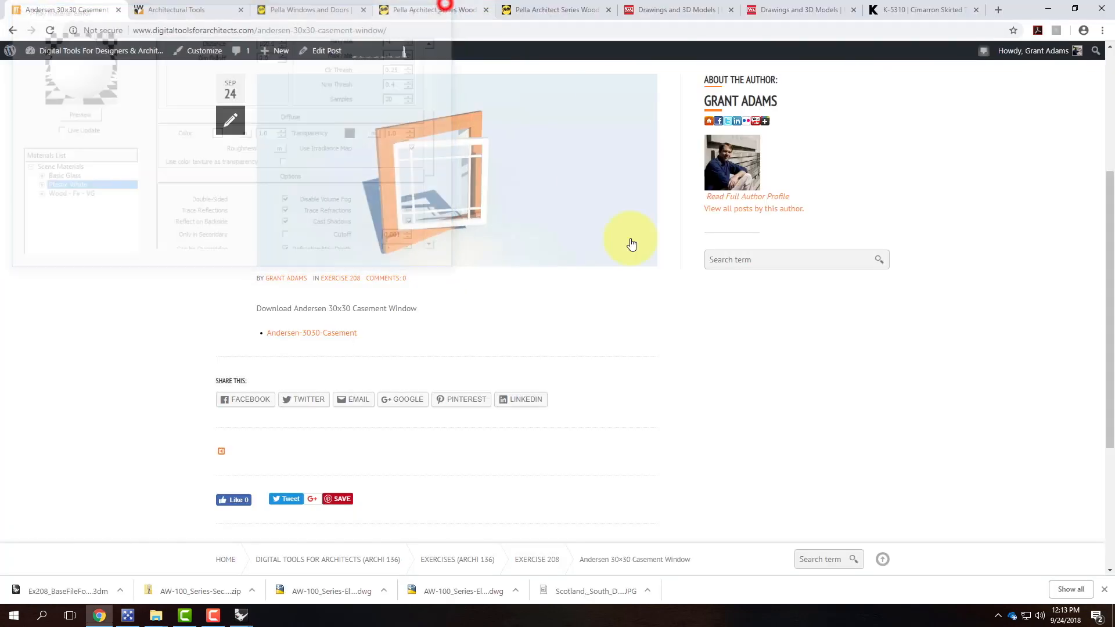
# Return to the Andersen-W3030-Casement Rhino window and save the model.
pyautogui.moveTo(244, 617)
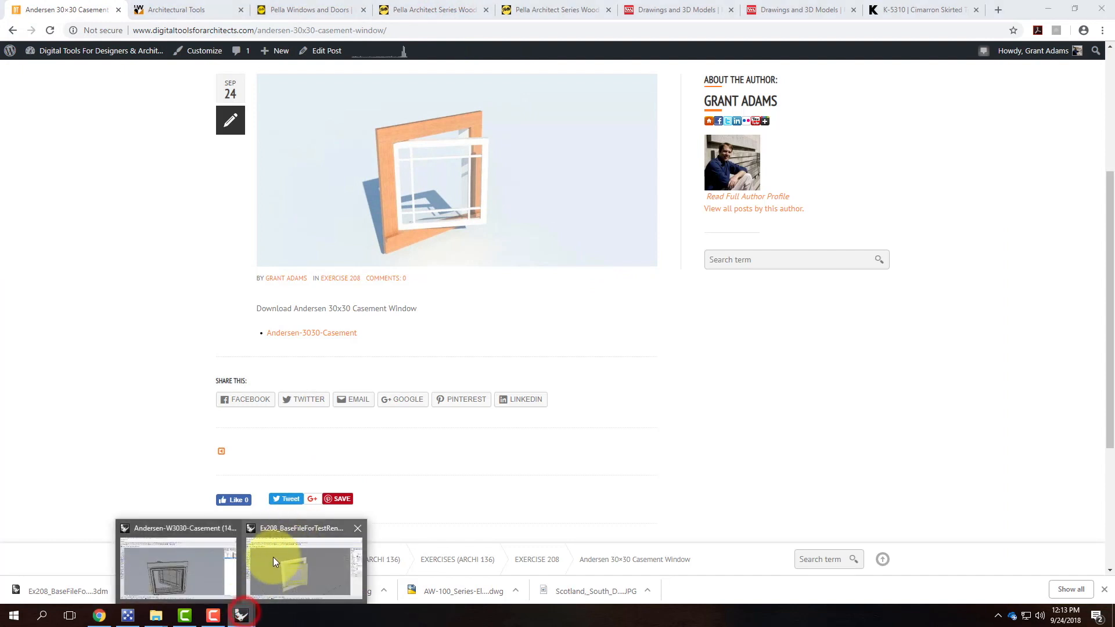
pyautogui.click(293, 566)
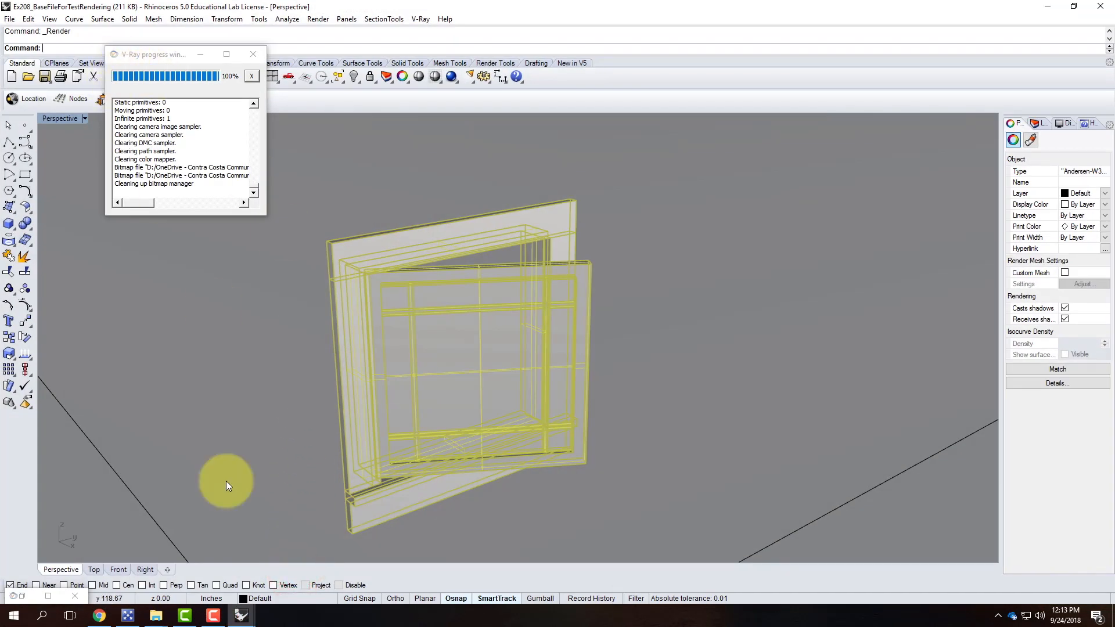
pyautogui.click(241, 615)
pyautogui.click(196, 587)
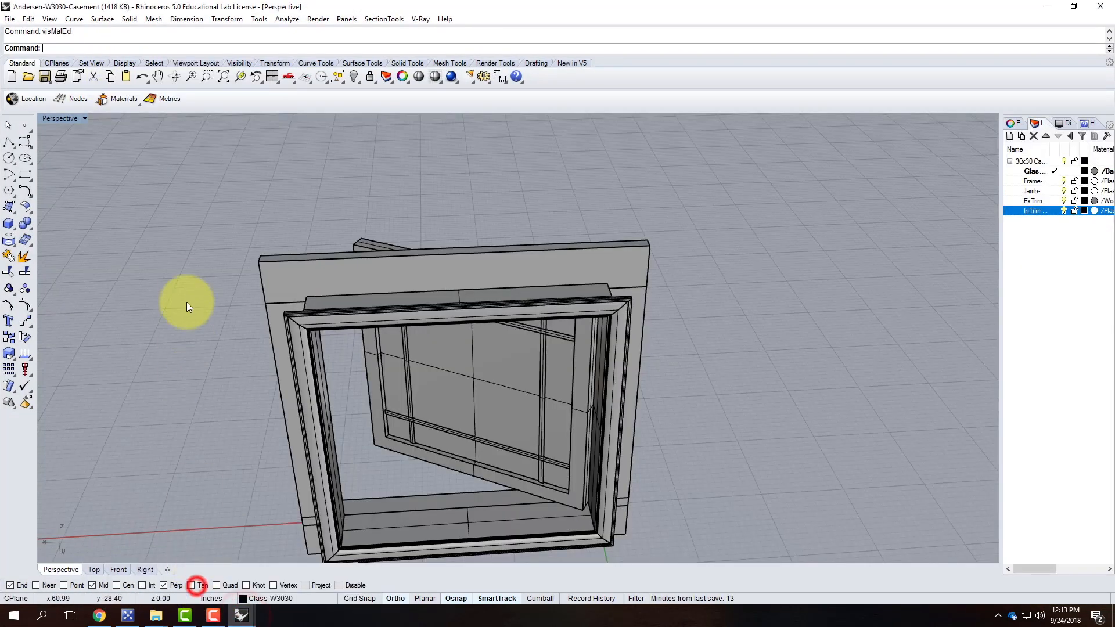
pyautogui.click(10, 20)
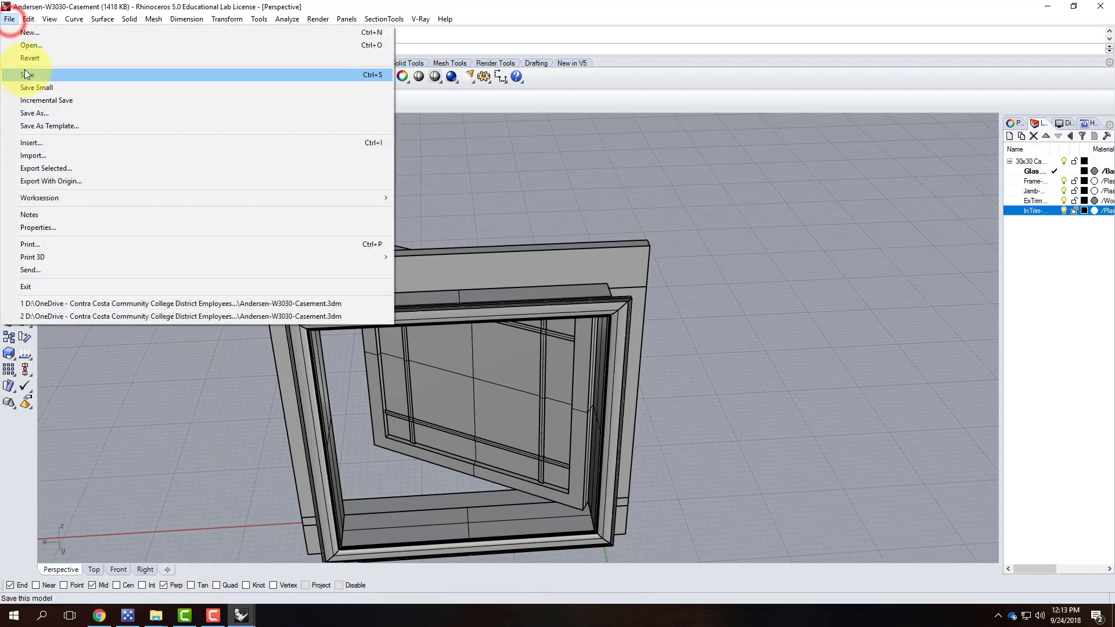
pyautogui.click(23, 74)
# Switch to the Ex208_BaseFileForTestRendering Rhino window and open the Block Manager.
pyautogui.click(245, 618)
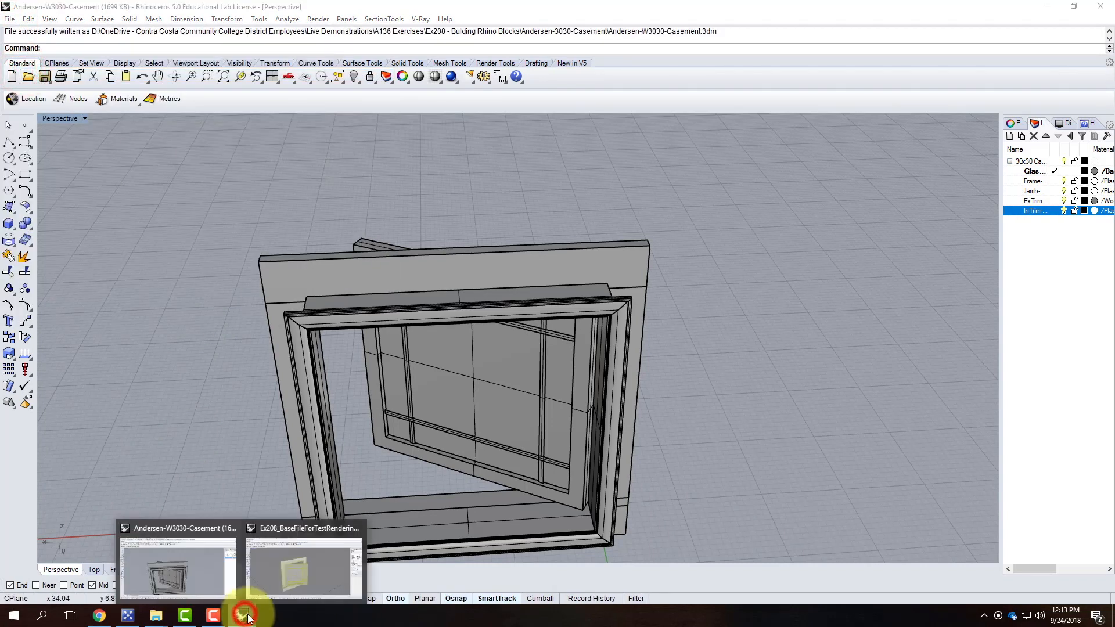
pyautogui.click(298, 571)
pyautogui.click(28, 19)
pyautogui.moveTo(78, 224)
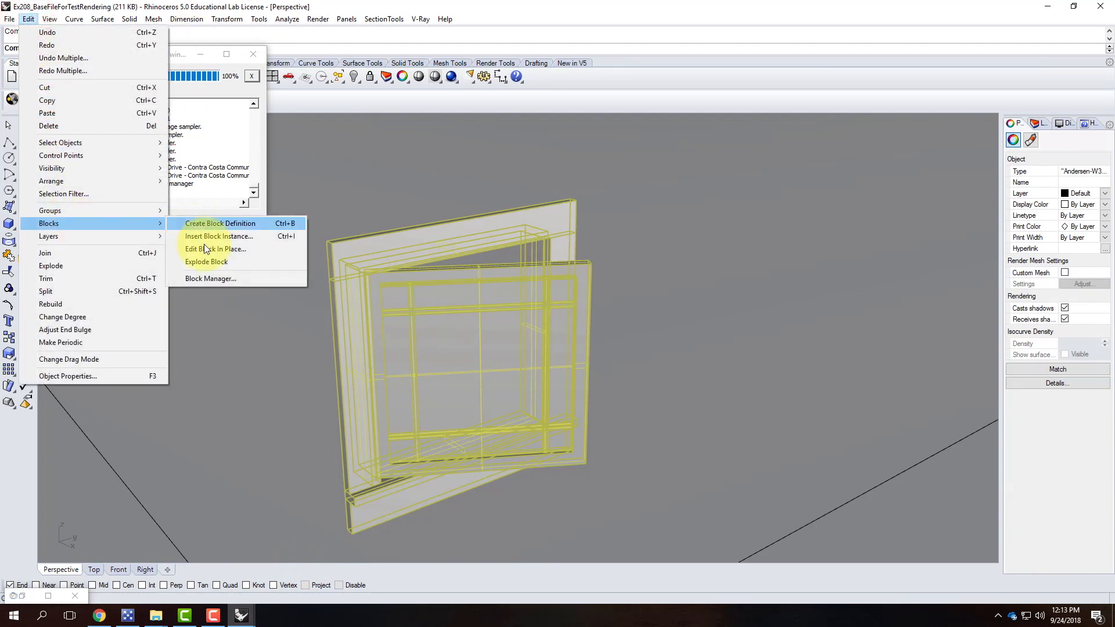
pyautogui.click(204, 277)
# Update the linked Andersen-W3030 casement block, replacing all existing materials with the imported ones, and close the Block Manager.
pyautogui.click(618, 221)
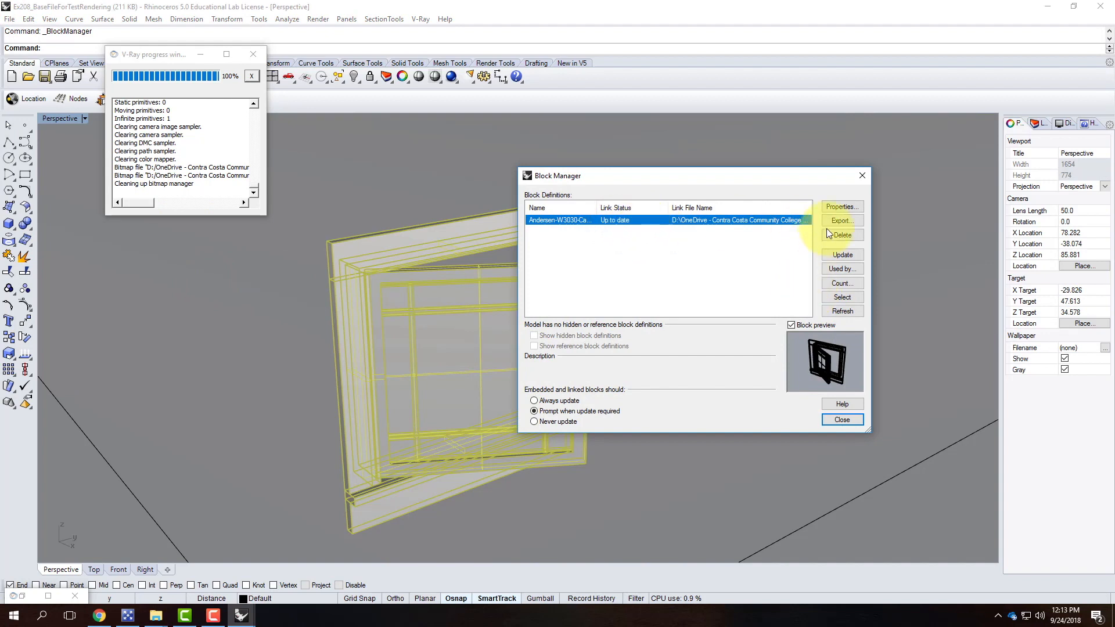
pyautogui.click(842, 255)
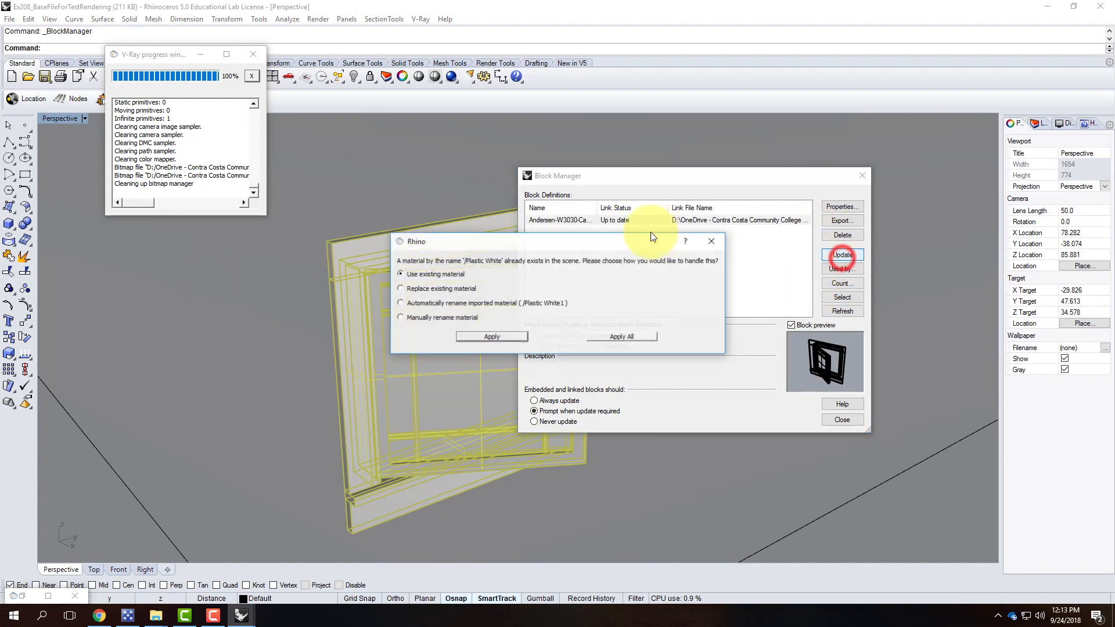
pyautogui.click(419, 289)
pyautogui.click(622, 337)
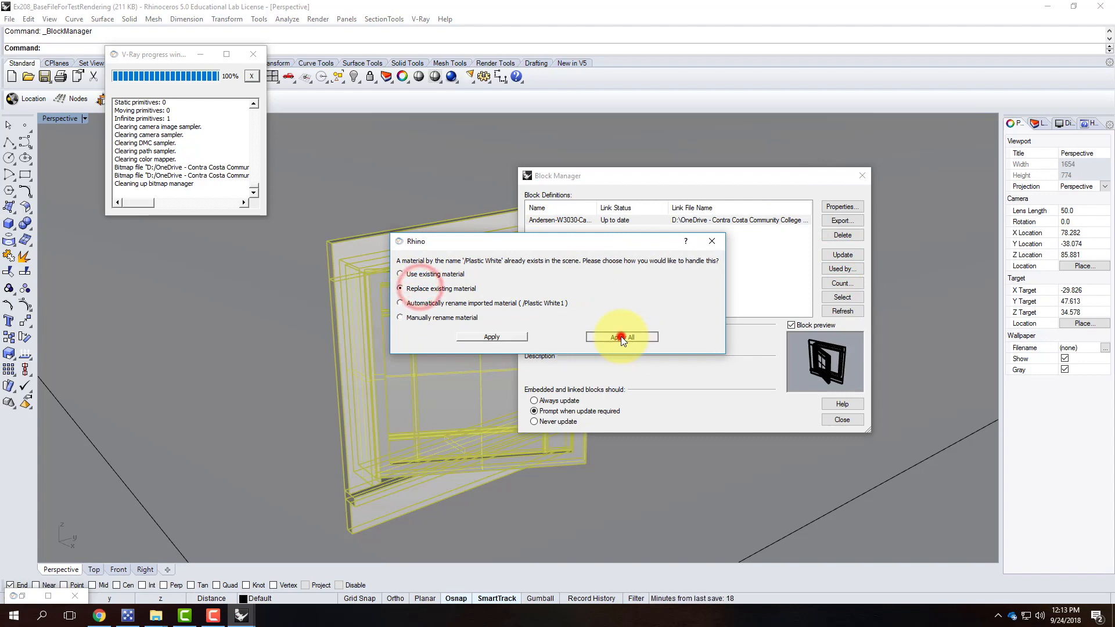
pyautogui.click(863, 172)
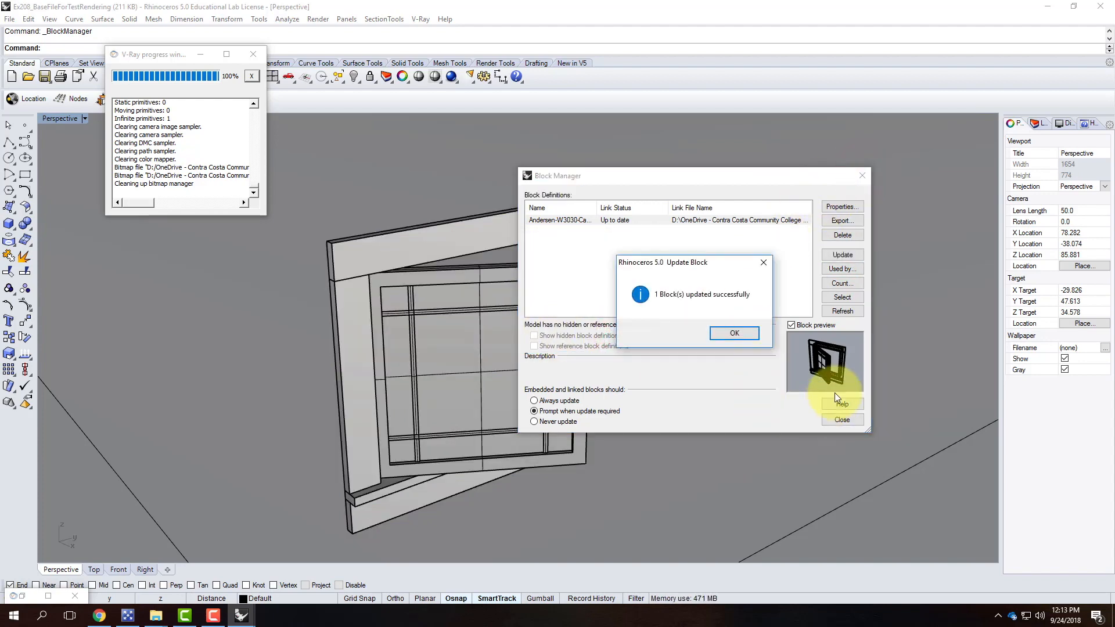
pyautogui.click(736, 336)
pyautogui.click(862, 174)
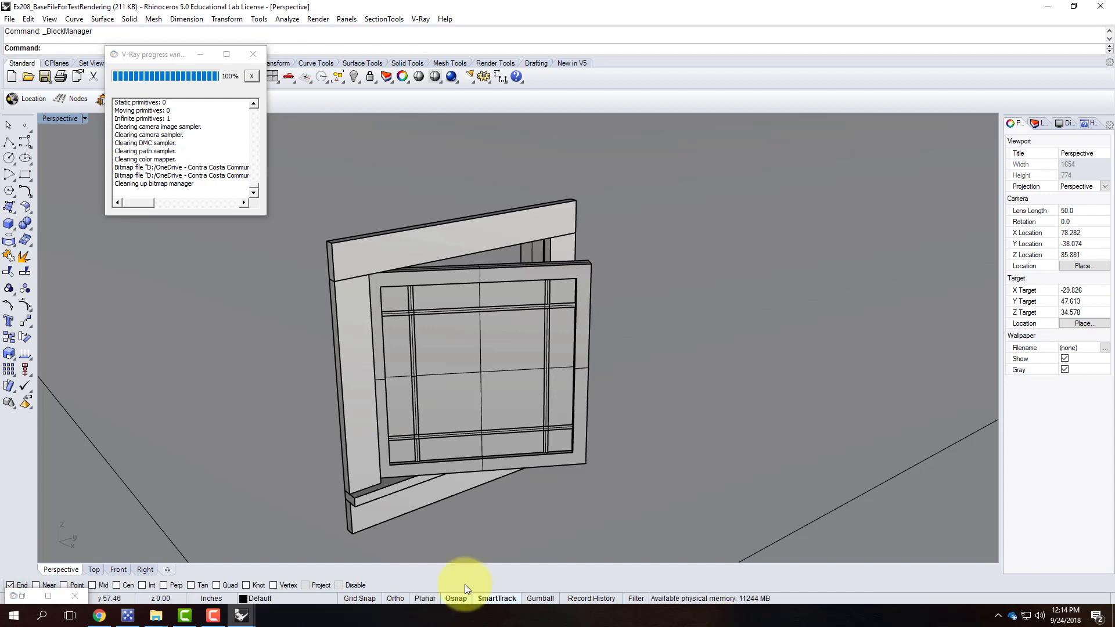
pyautogui.click(208, 617)
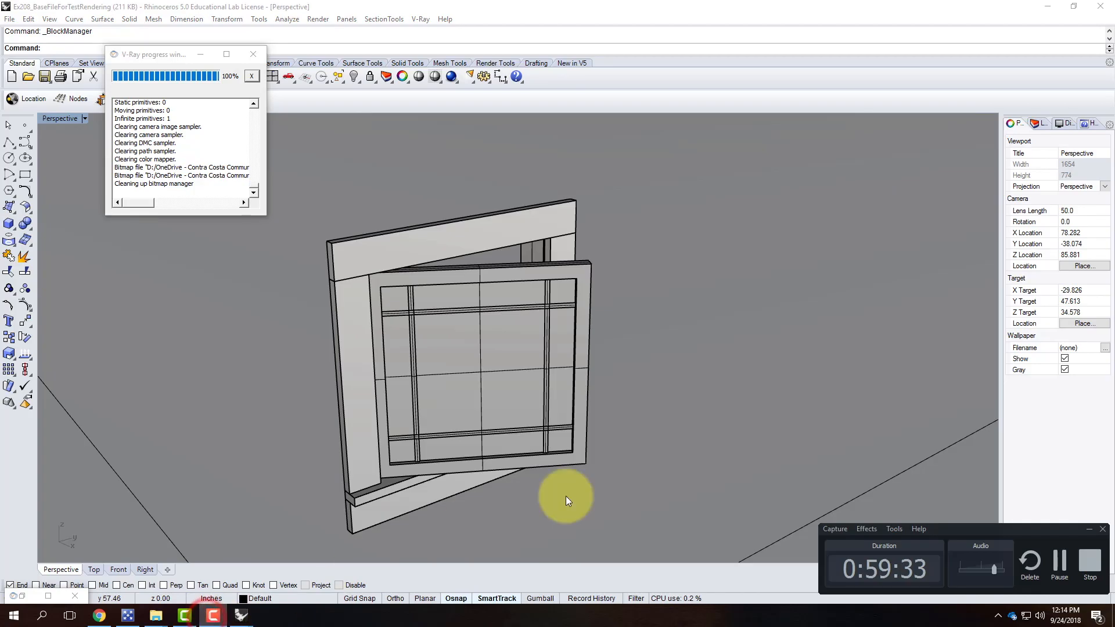